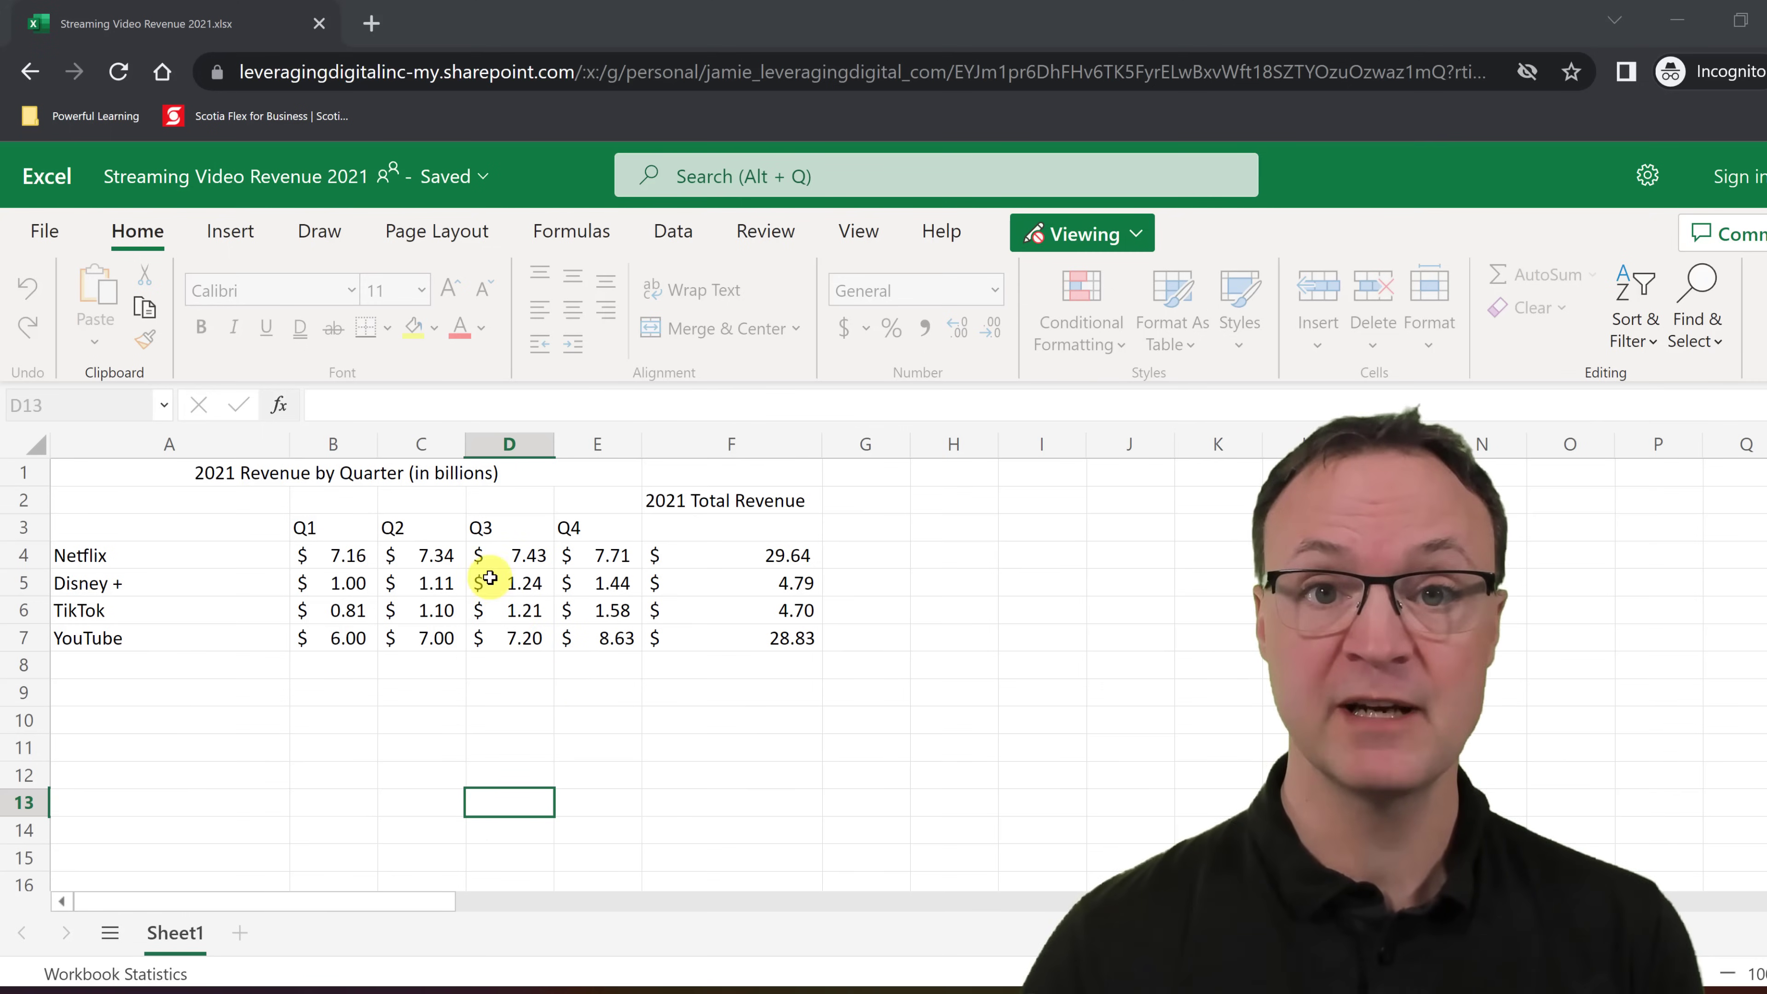
Step: Download a copy of the Streaming Video Revenue 2021 workbook to the computer
left_click(60, 231)
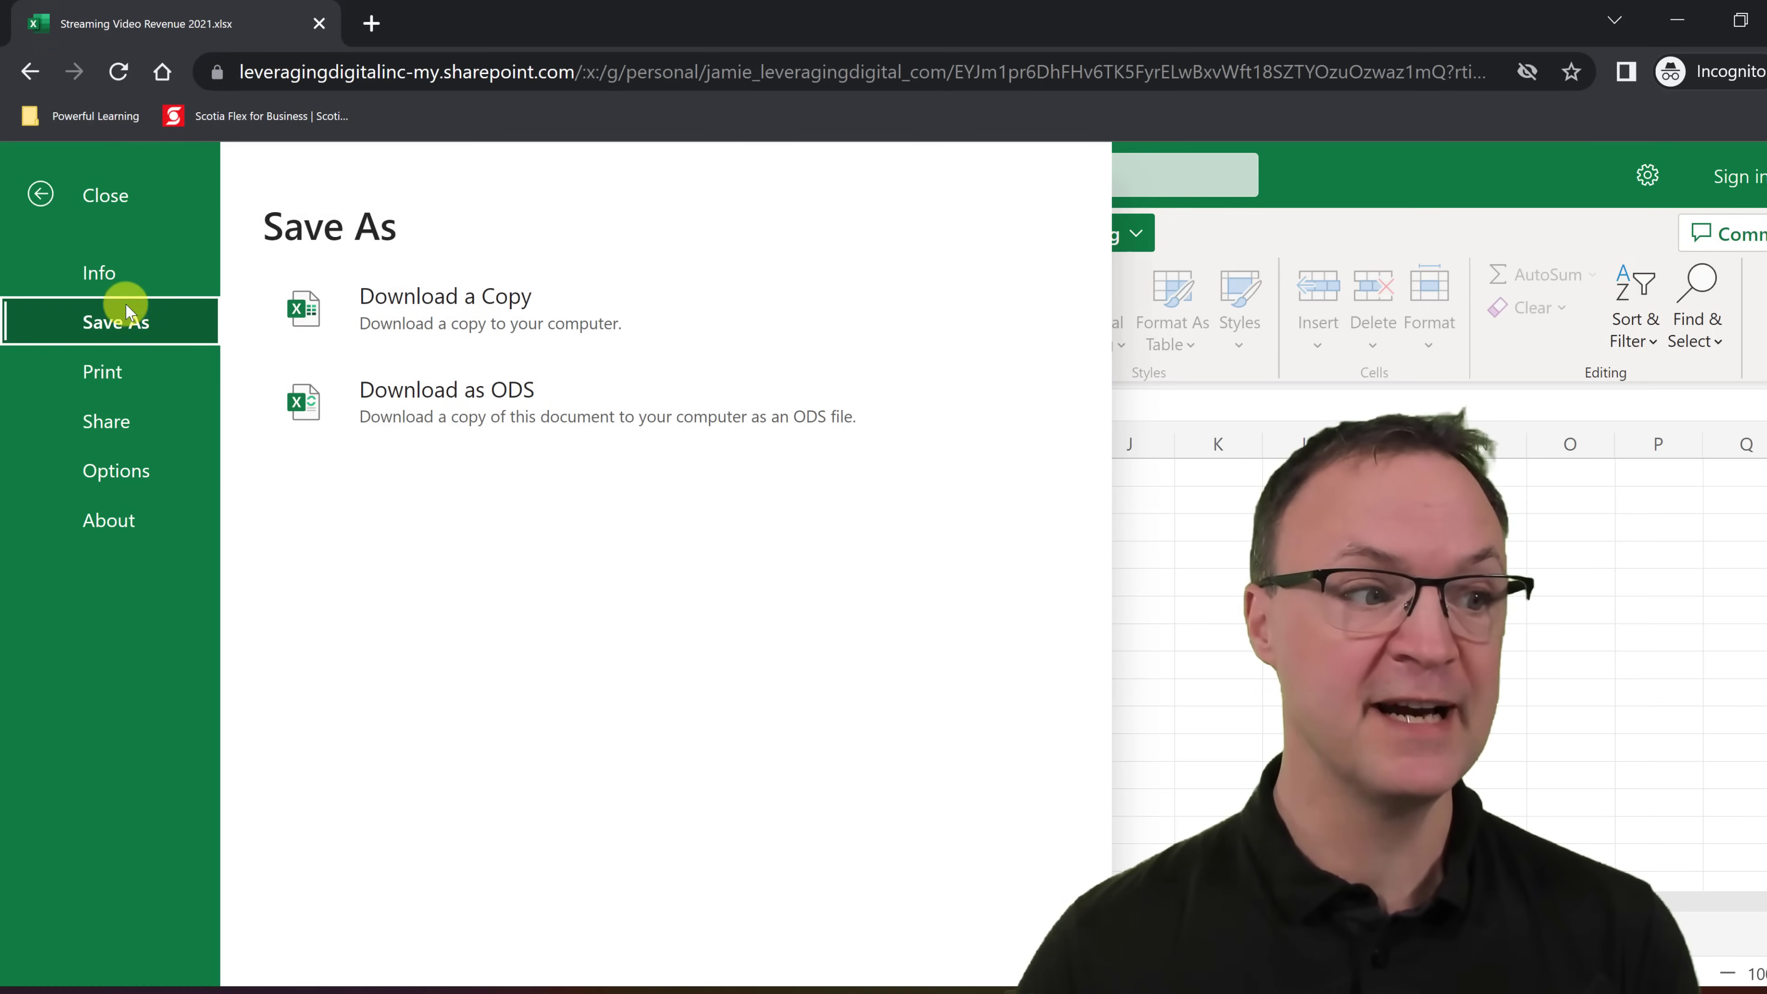
left_click(456, 311)
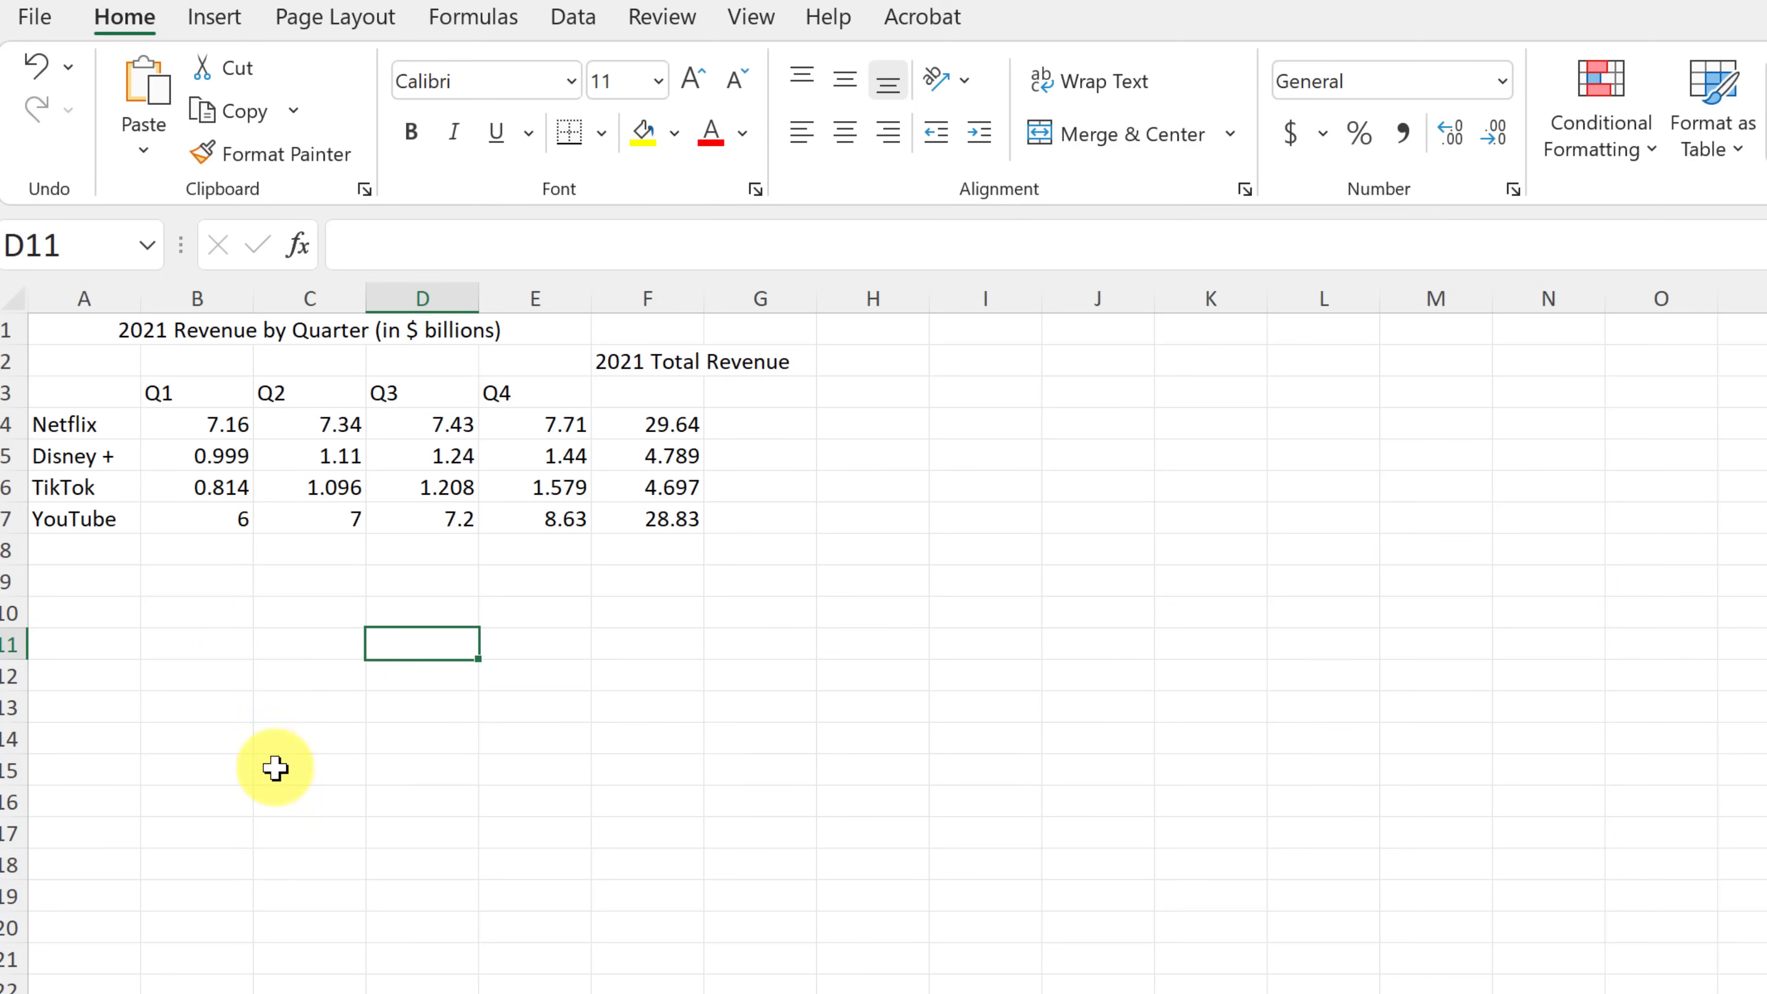
Step: Create a default column chart from the Netflix row A4:E4 and place it just below the data table
left_click(71, 426)
left_click_drag(70, 426, 572, 428)
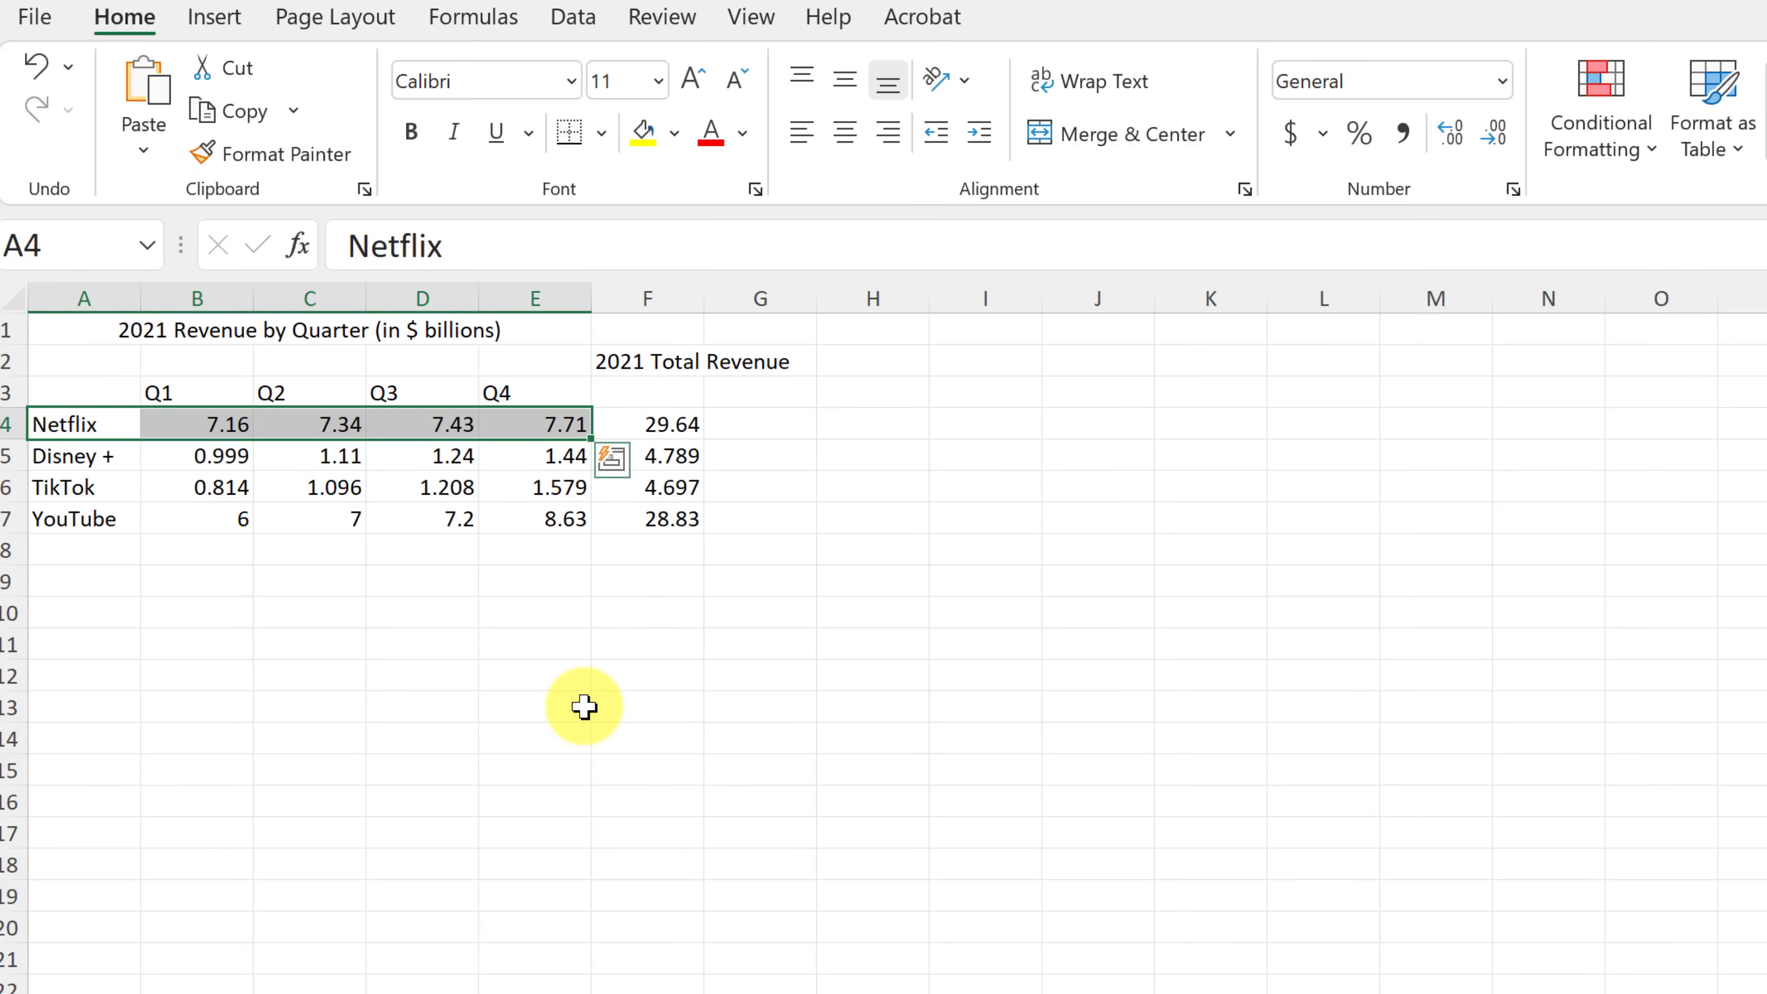
key("alt+F1")
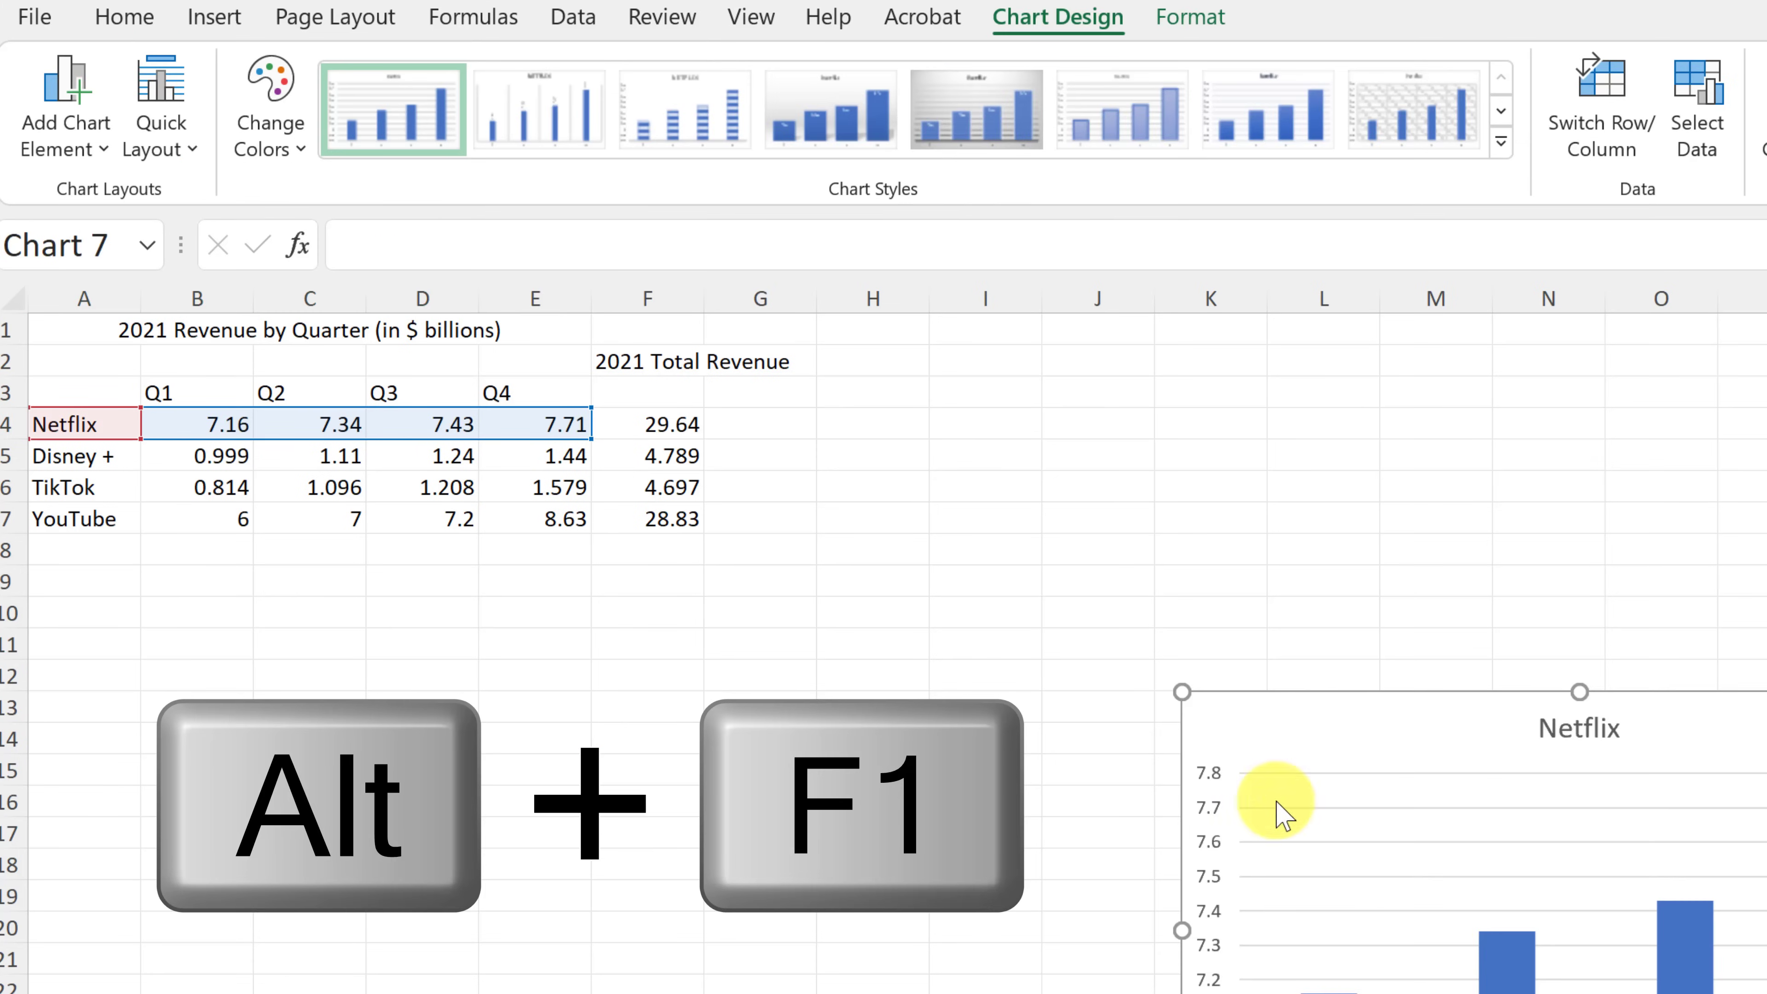
left_click_drag(1374, 748, 461, 597)
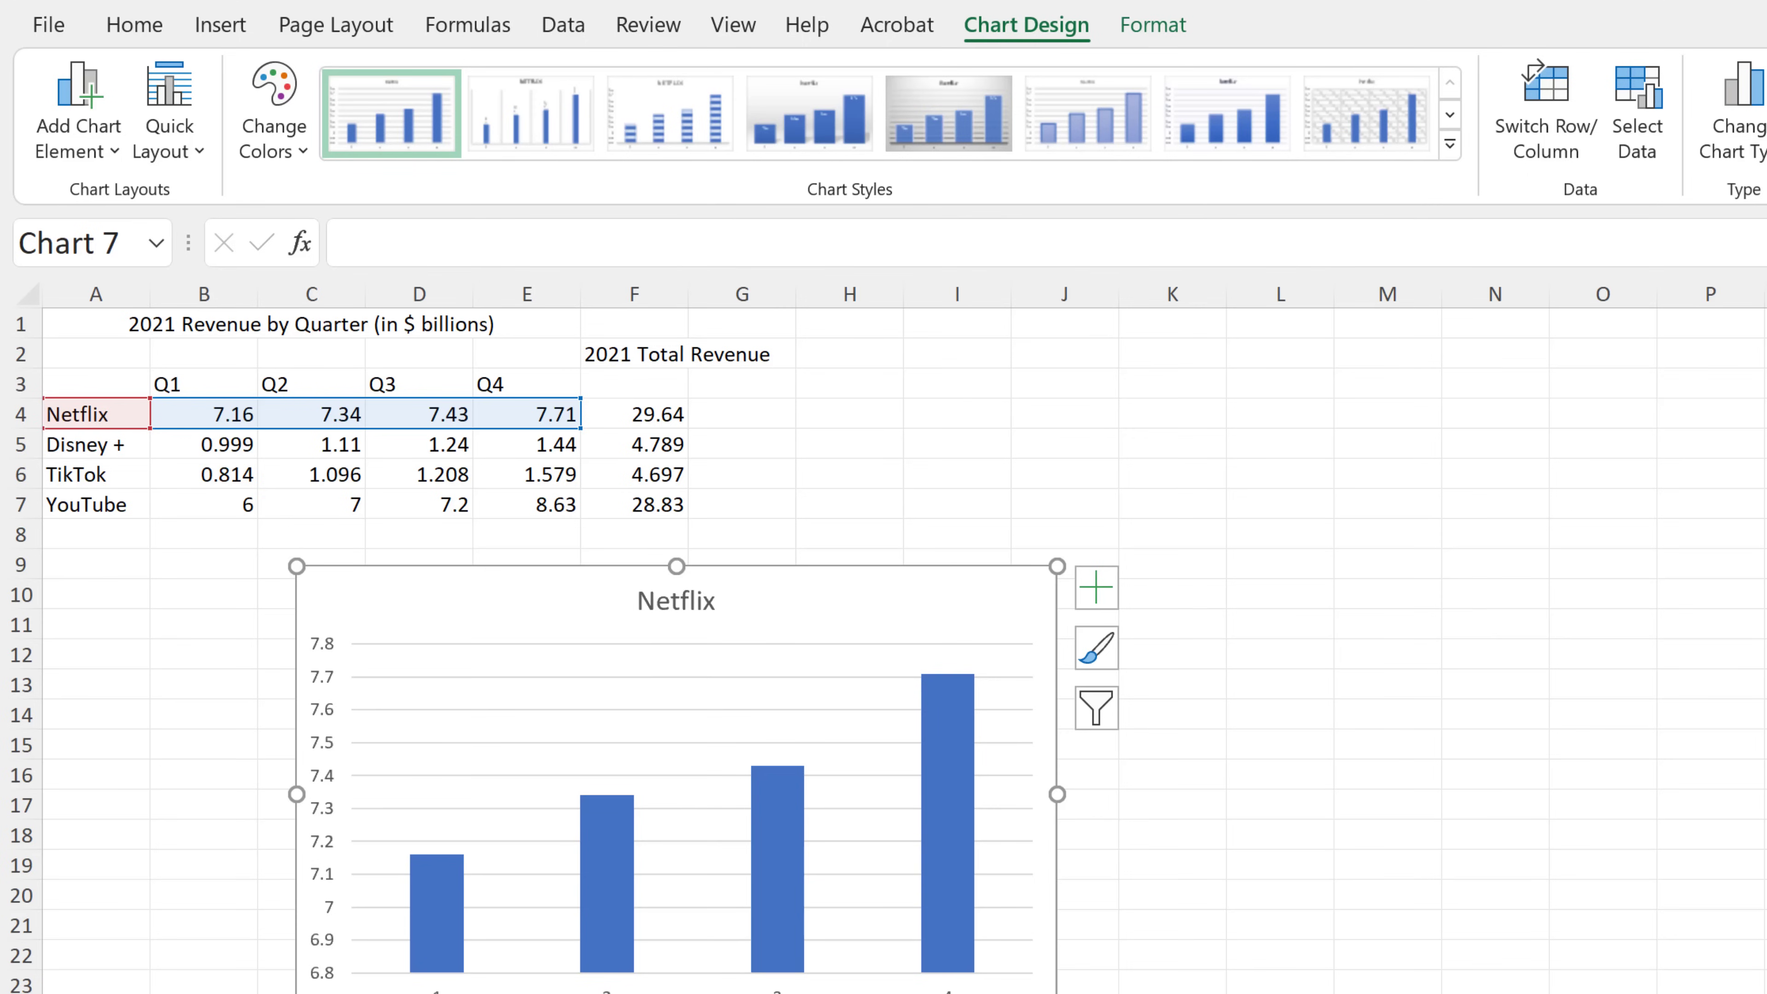
Step: Delete the Netflix column chart from the sheet
key("Delete")
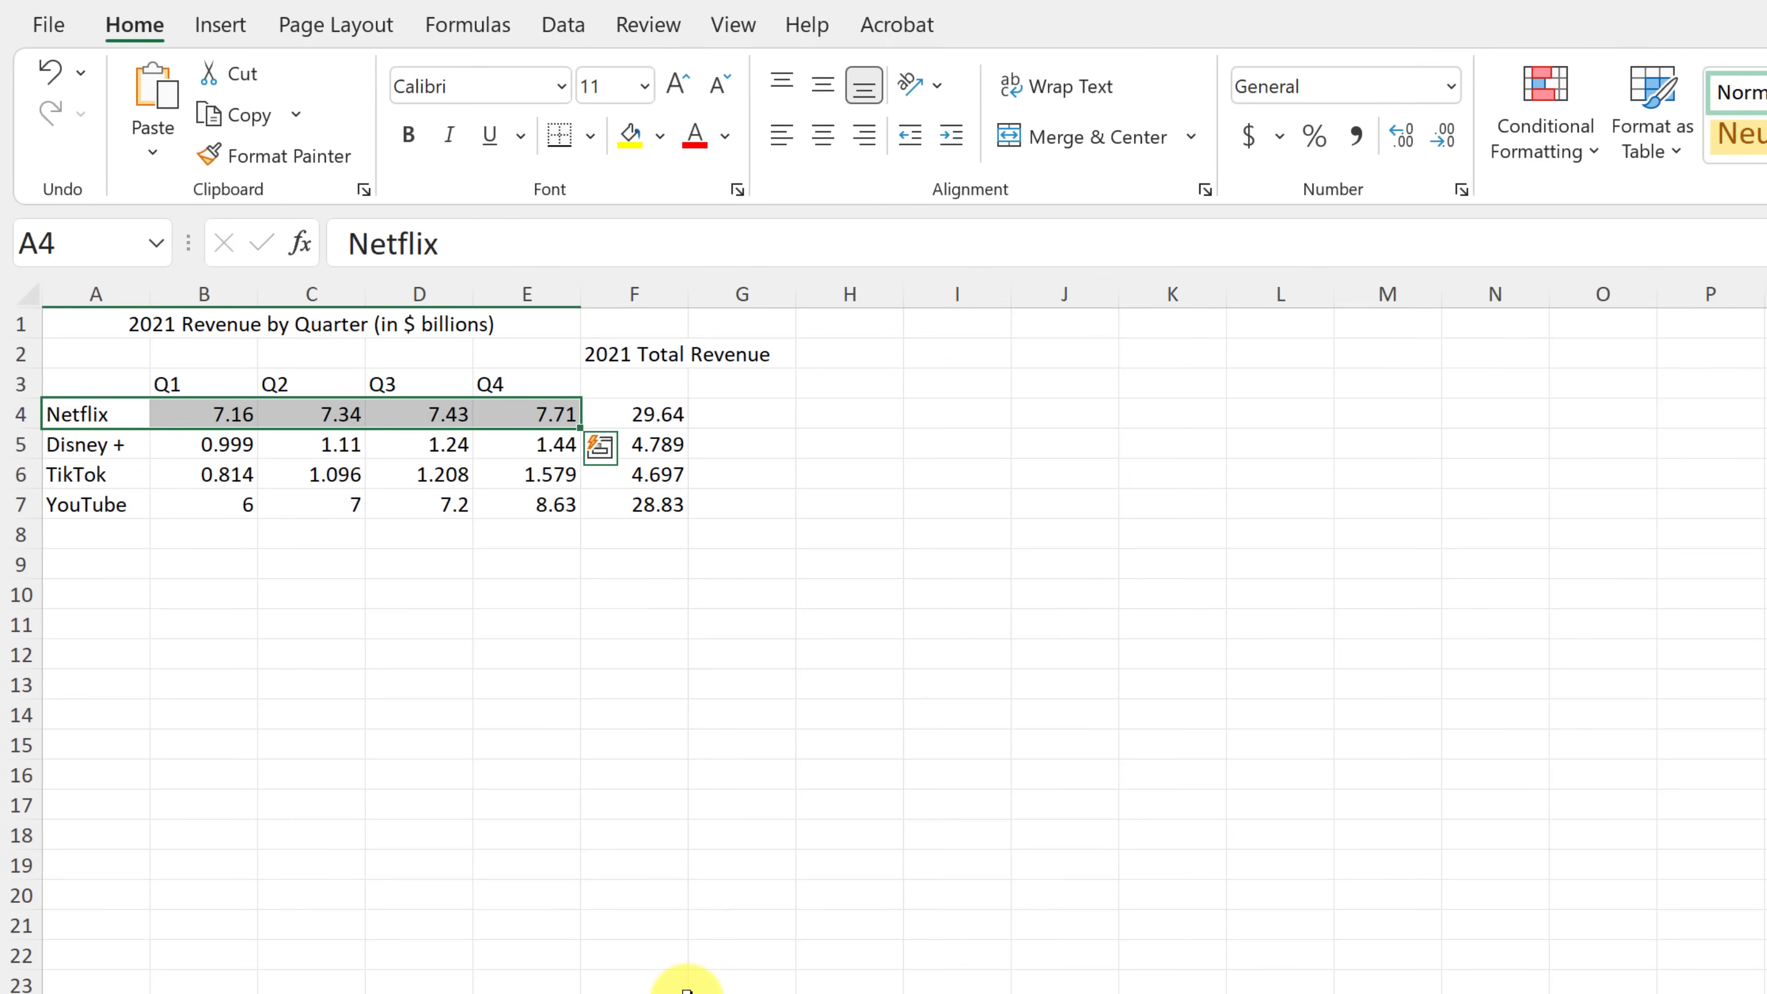
left_click(380, 574)
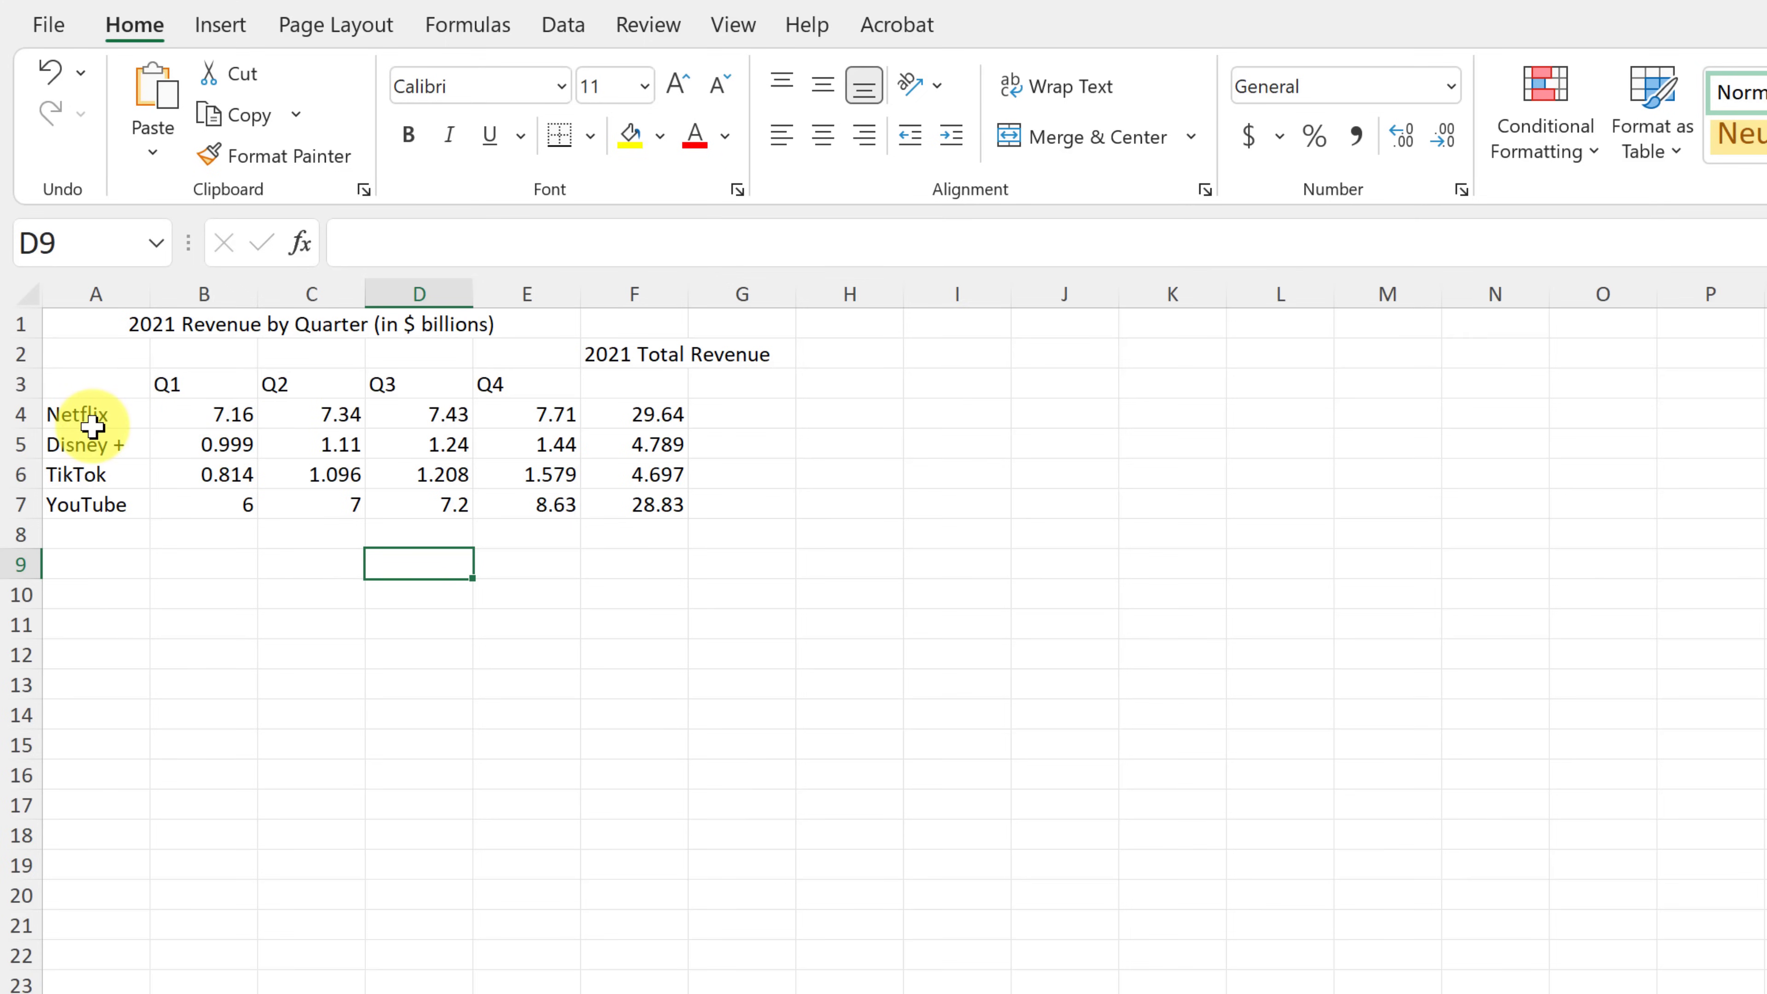
Step: Preview the recommended line, clustered bar and pie charts for the Netflix row A4:E4
left_click_drag(92, 426, 544, 415)
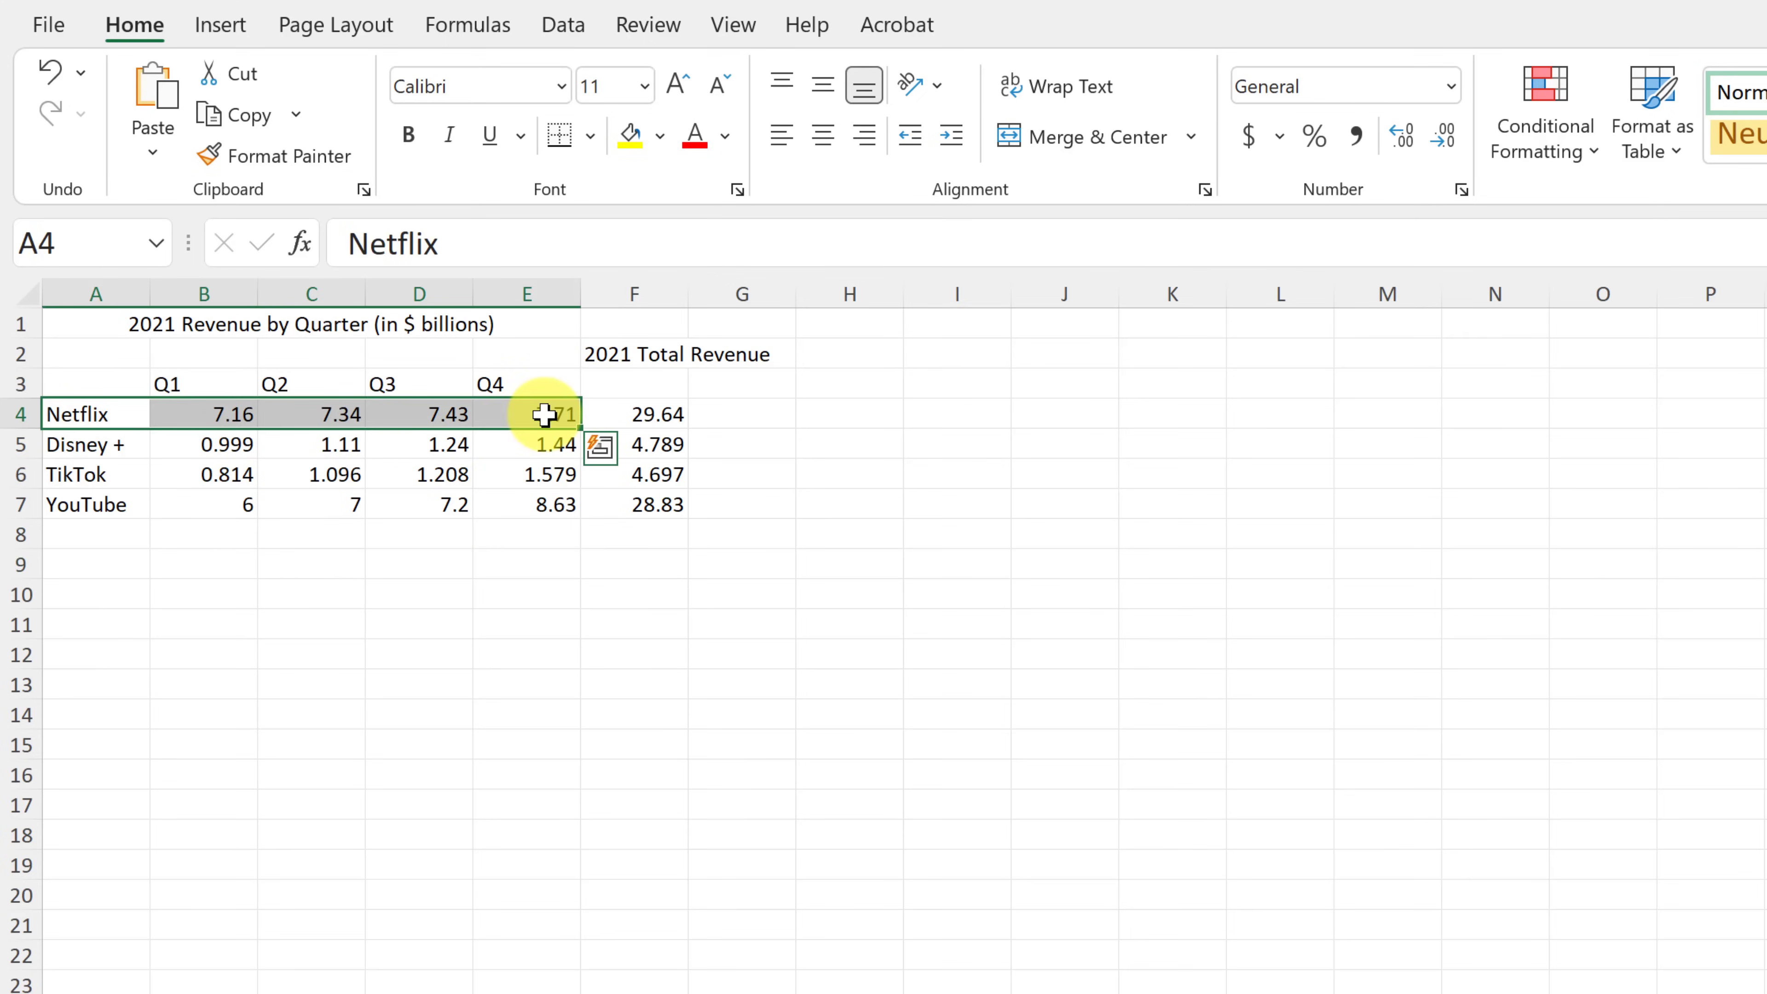
left_click(223, 26)
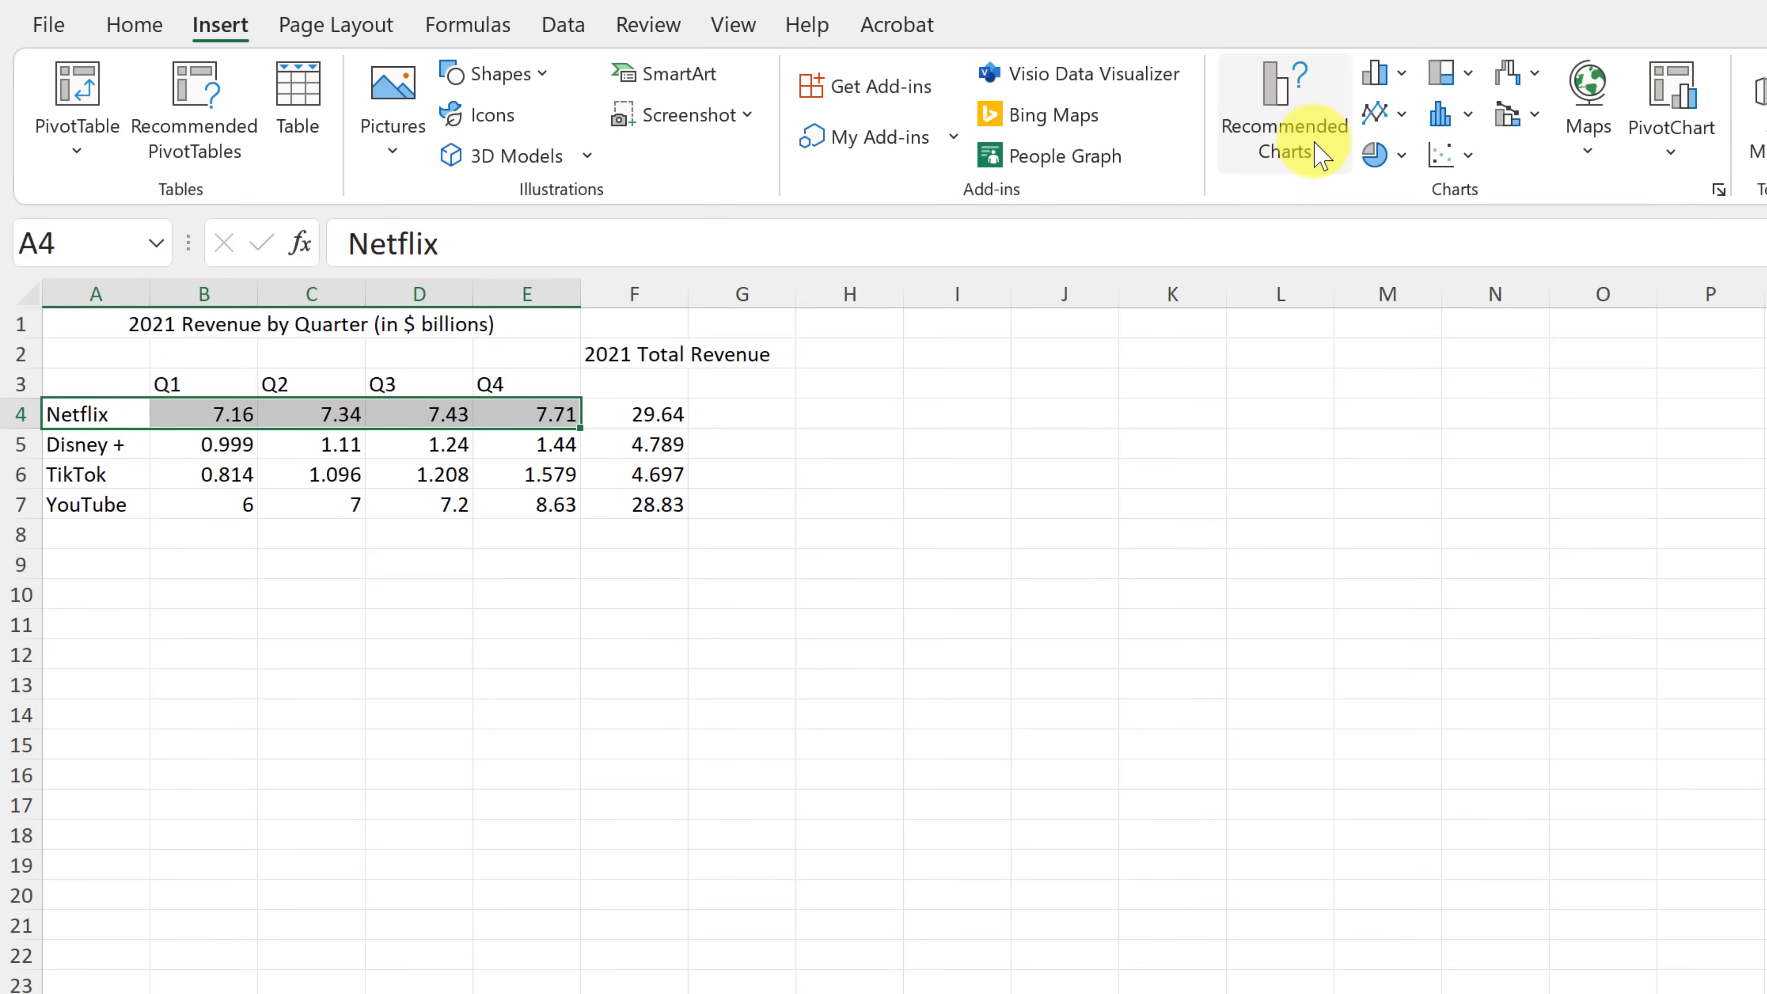
left_click(1282, 122)
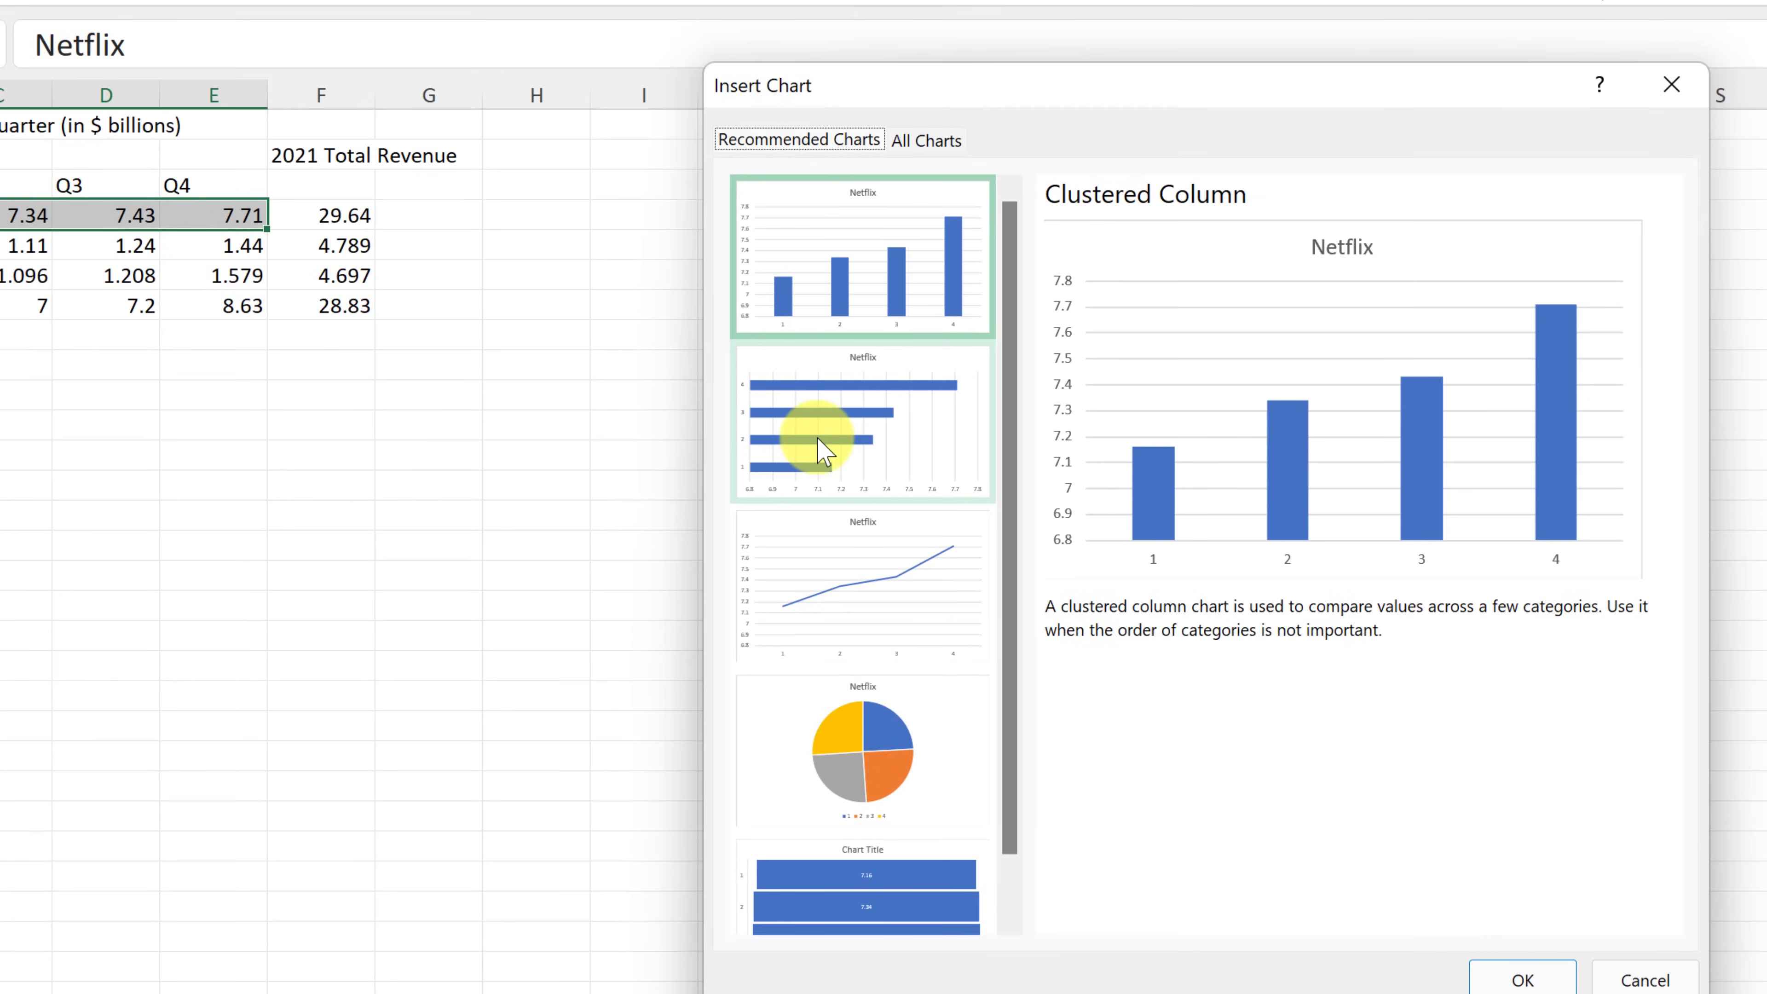
left_click(839, 465)
left_click(882, 658)
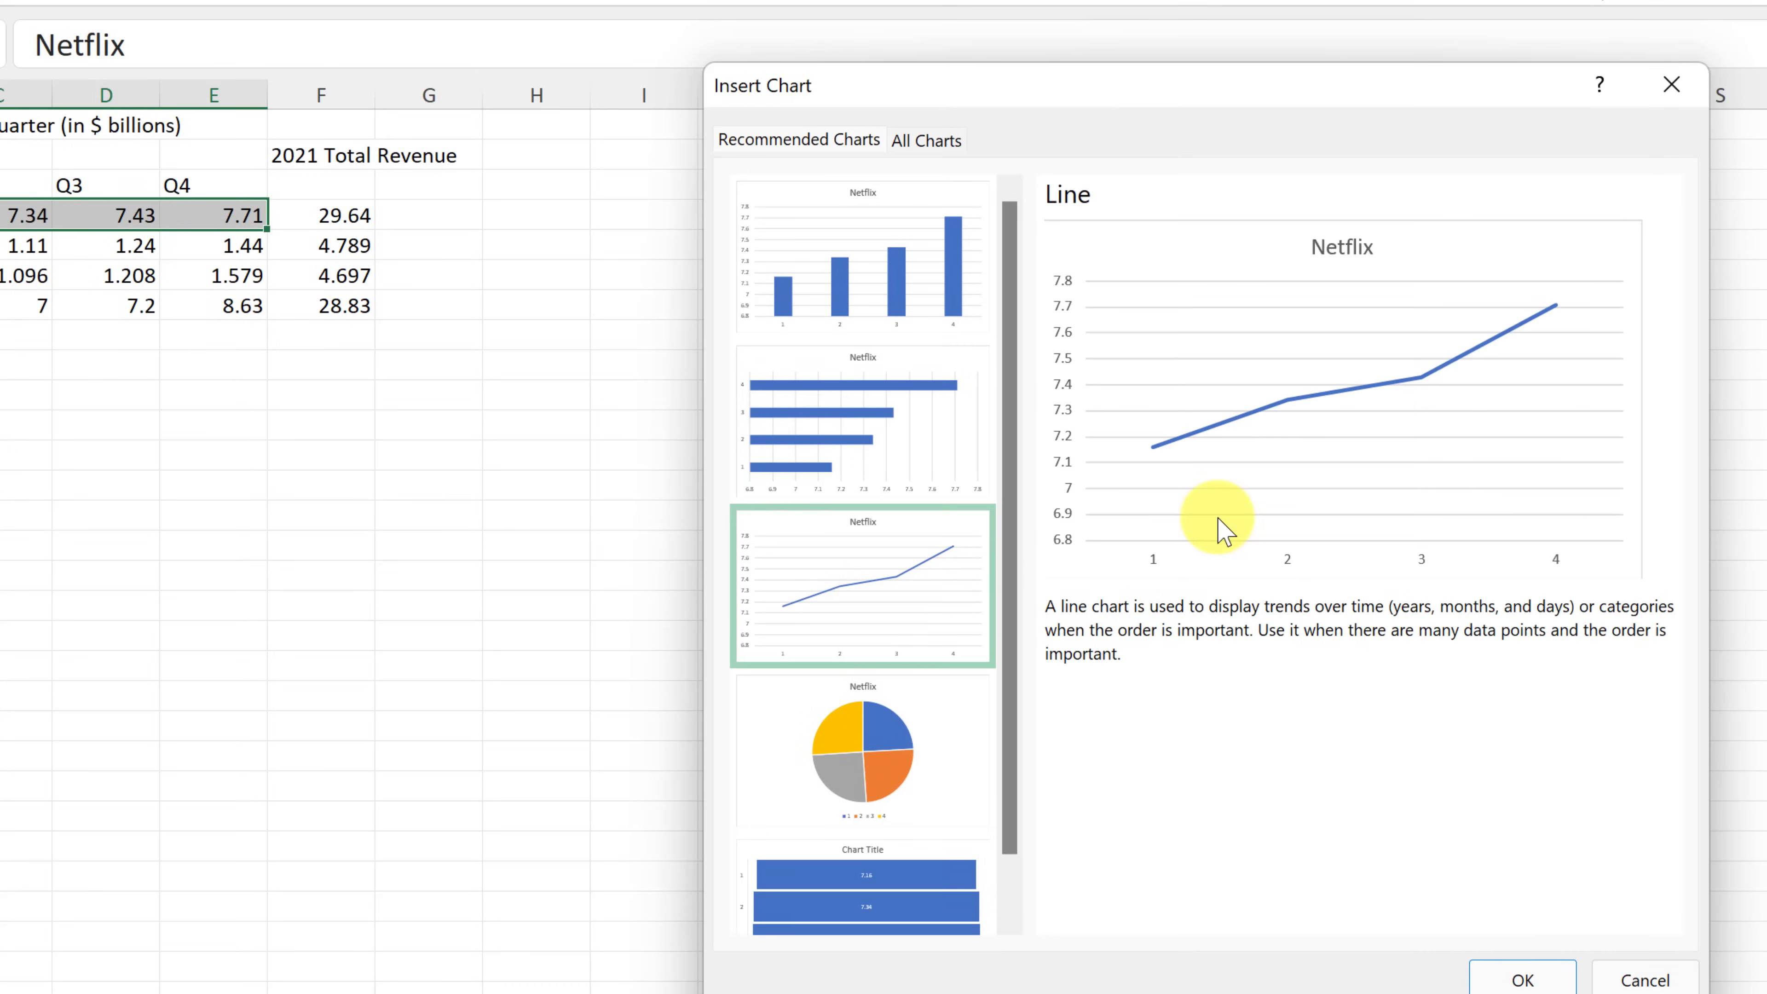
left_click(860, 395)
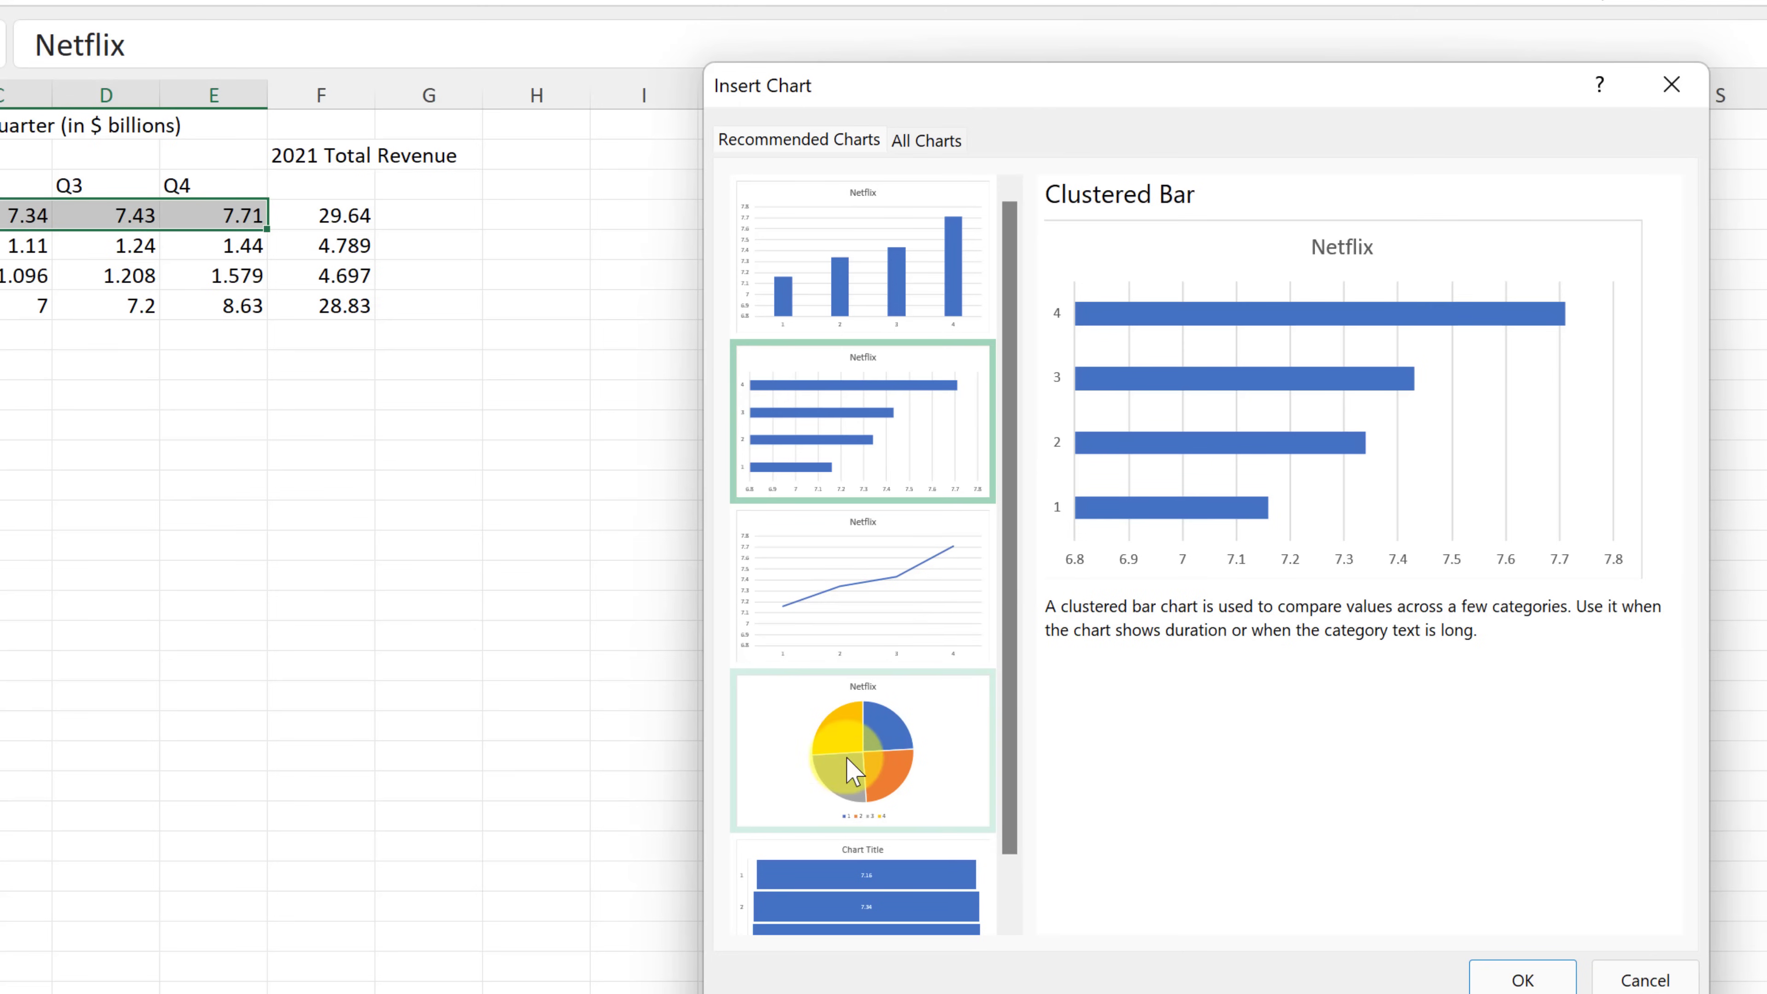
scroll(898, 745, "down", 1)
left_click(908, 727)
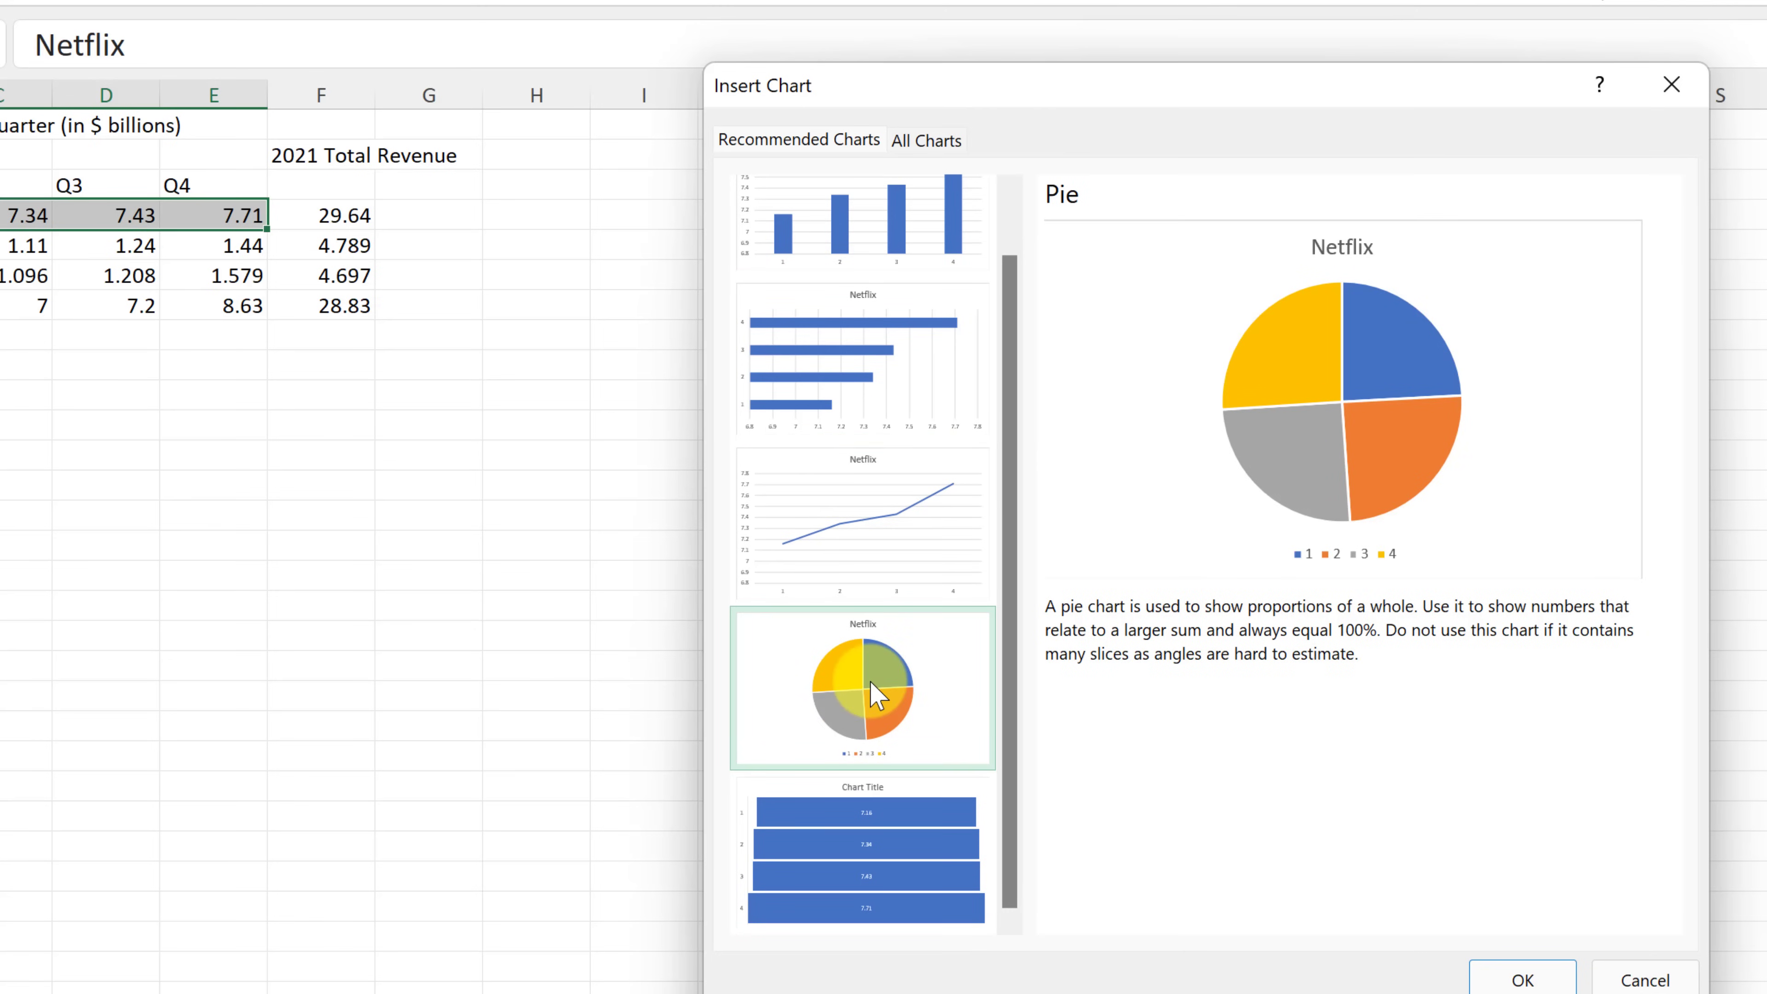
scroll(863, 626, "up", 1)
Step: Insert the recommended Clustered Bar chart for the Netflix row and place it just below the data table
left_click(904, 456)
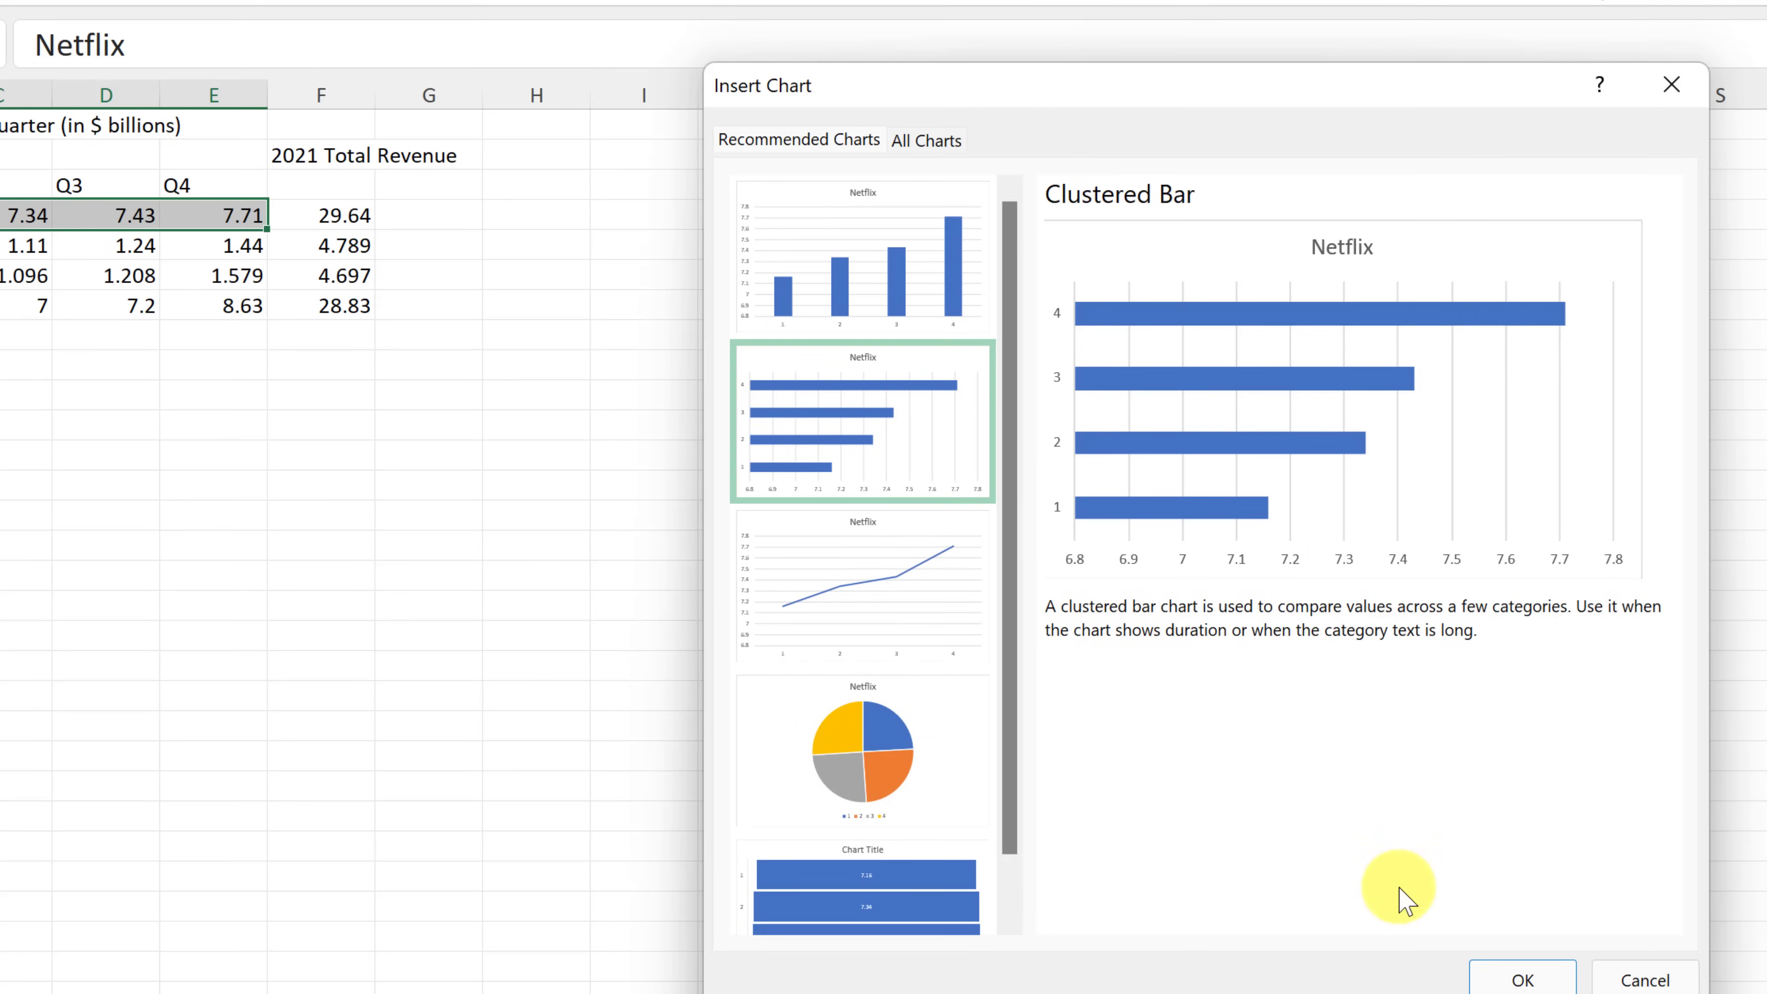
left_click(1523, 979)
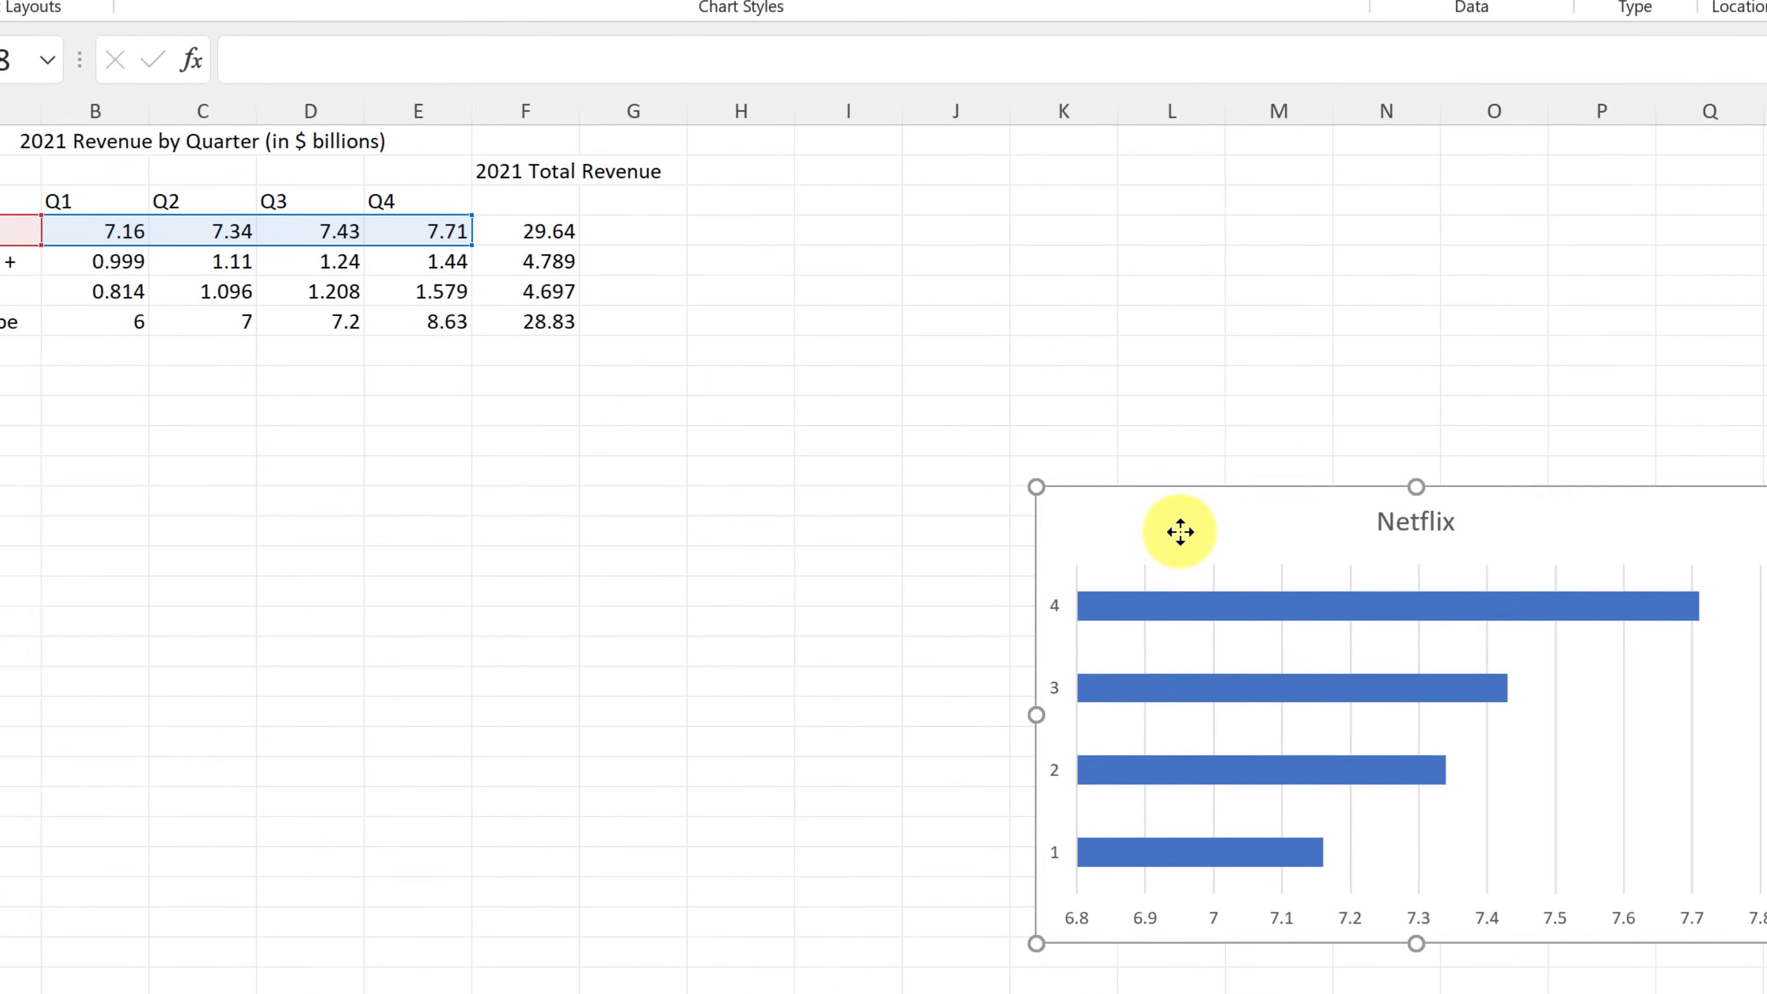
left_click_drag(945, 538, 171, 403)
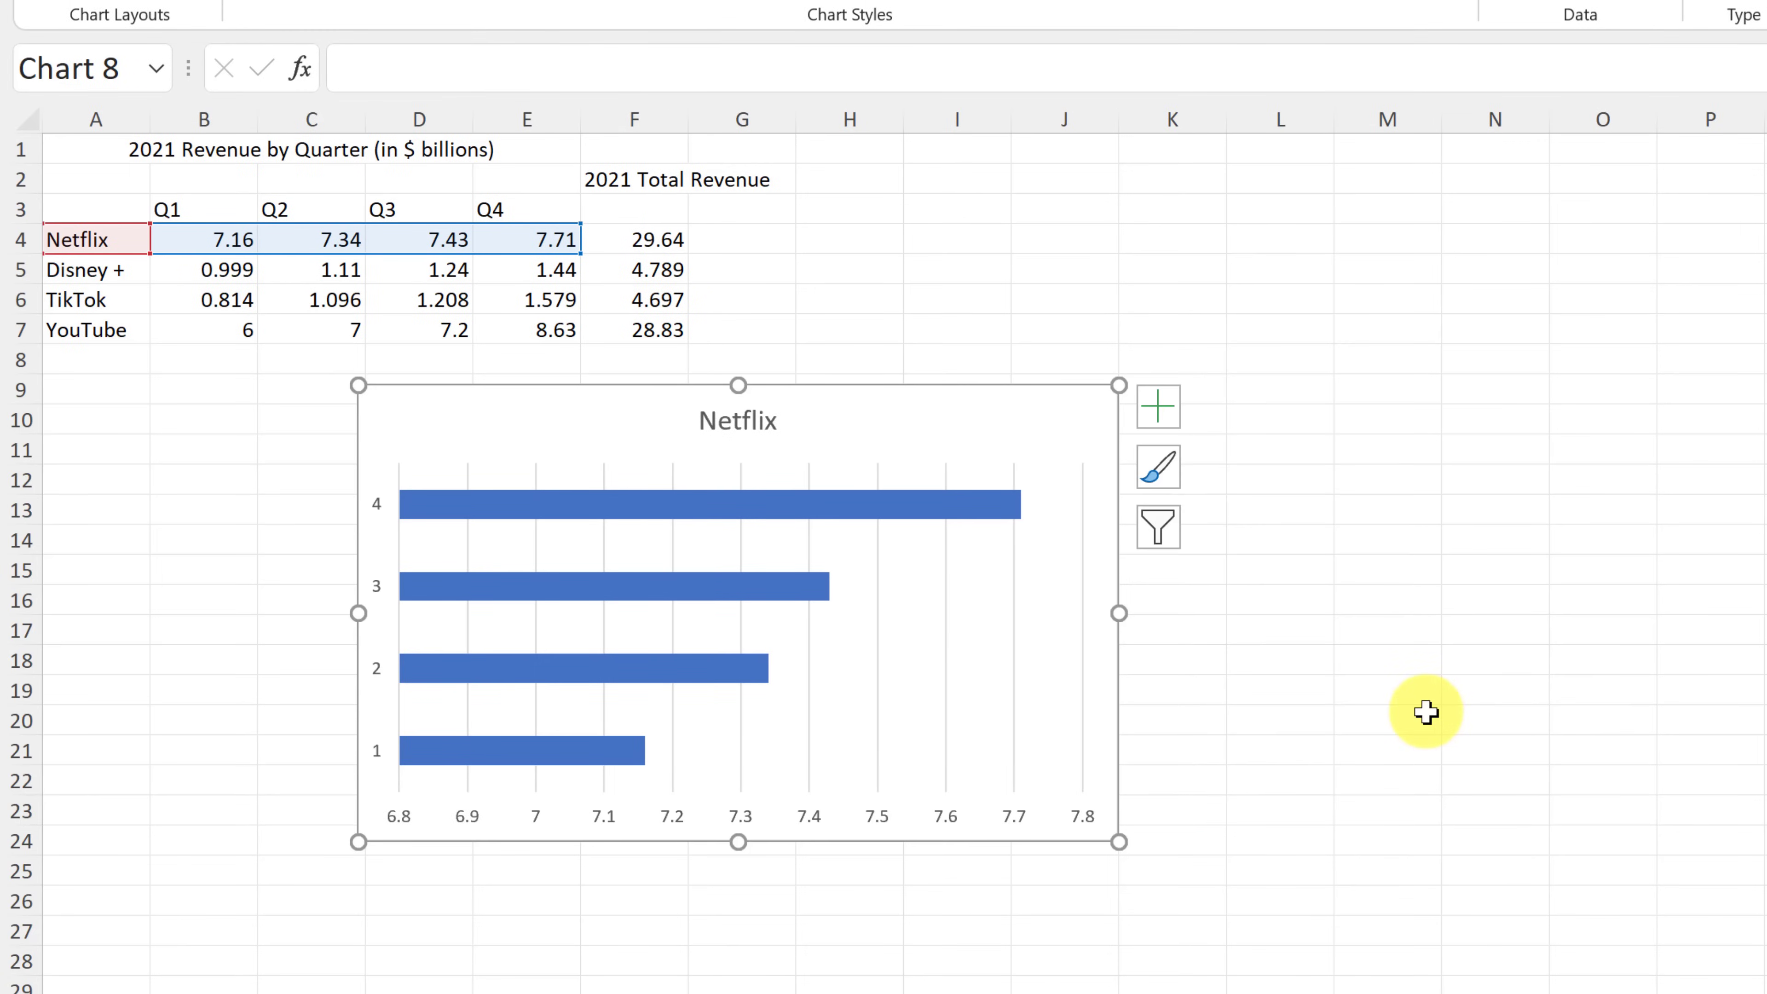
left_click(1412, 722)
Step: Delete the Netflix clustered bar chart and select an empty cell outside the data
left_click(1057, 744)
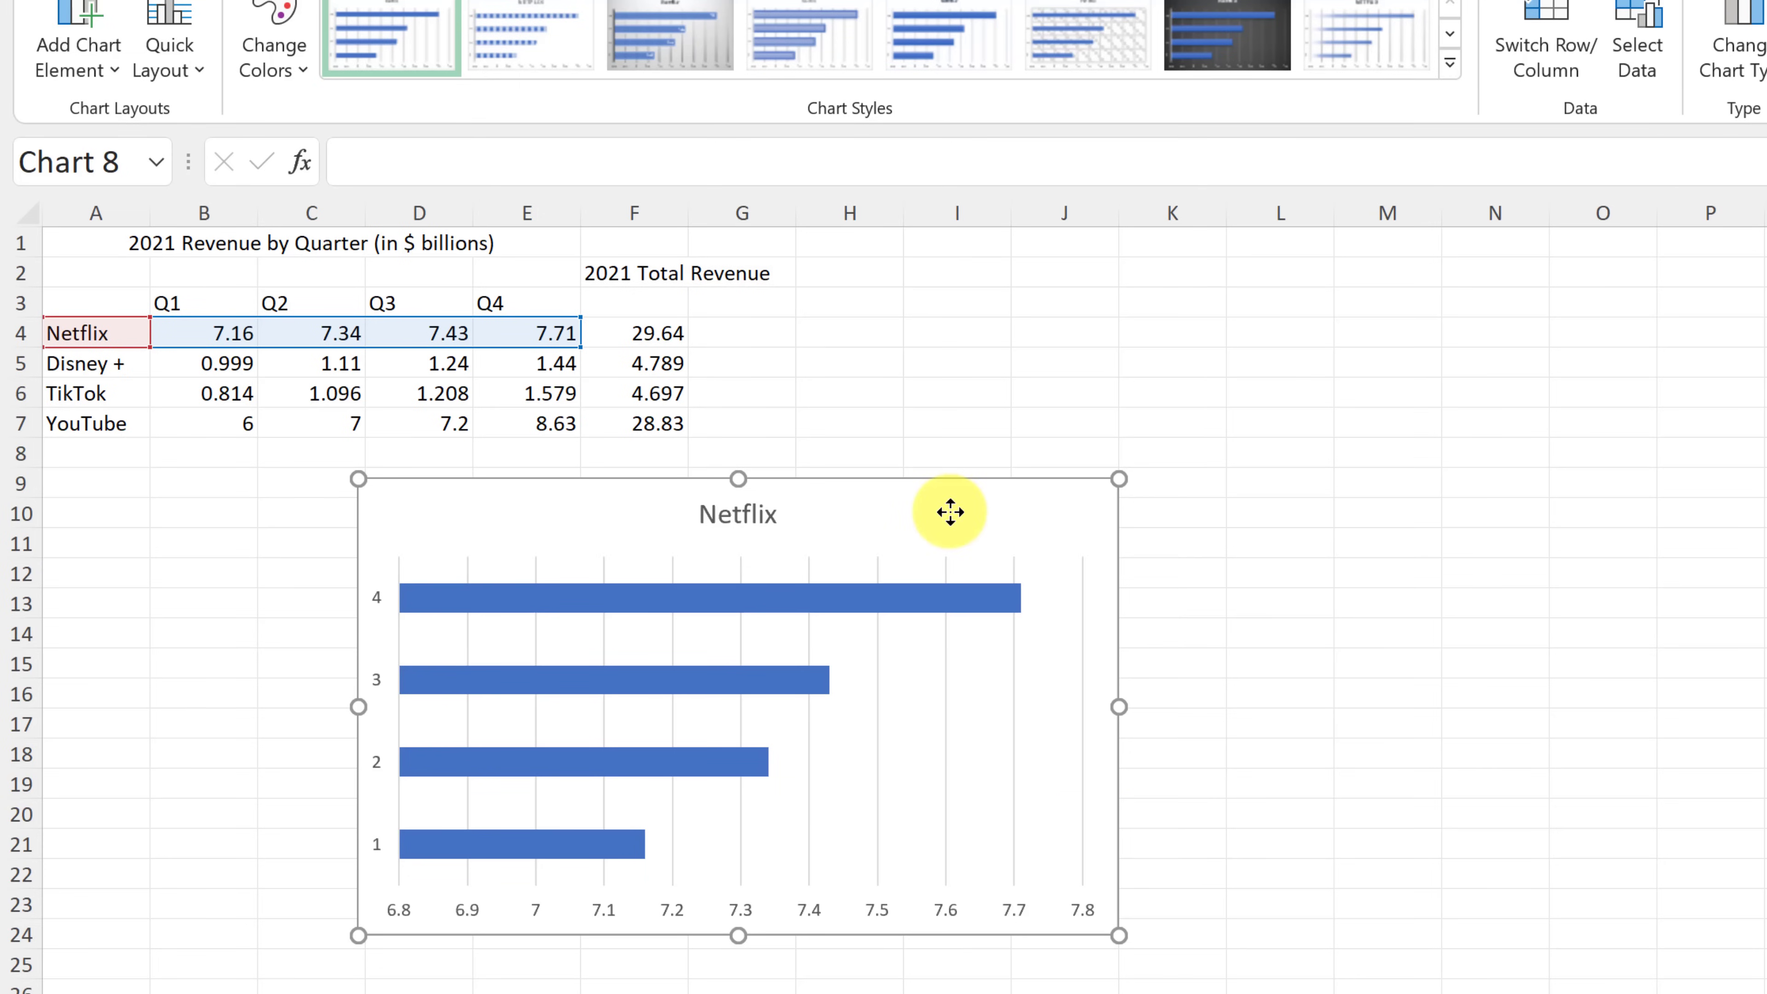
key("Delete")
left_click(422, 637)
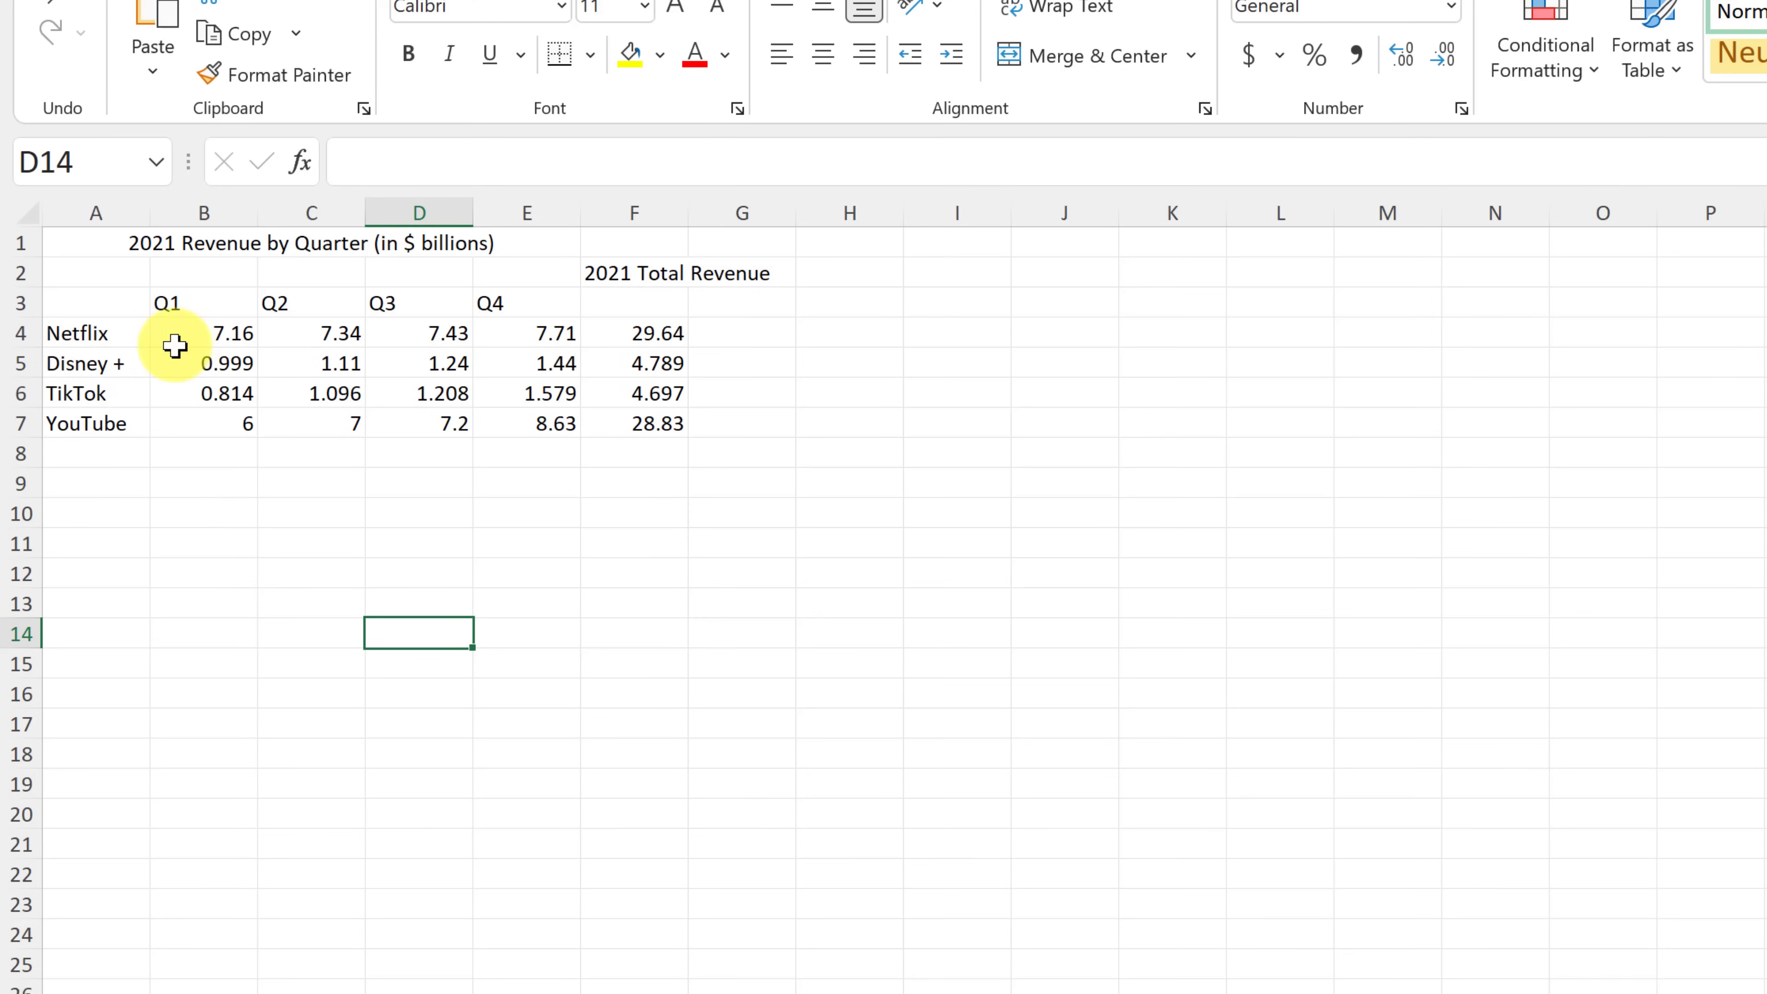
left_click(431, 573)
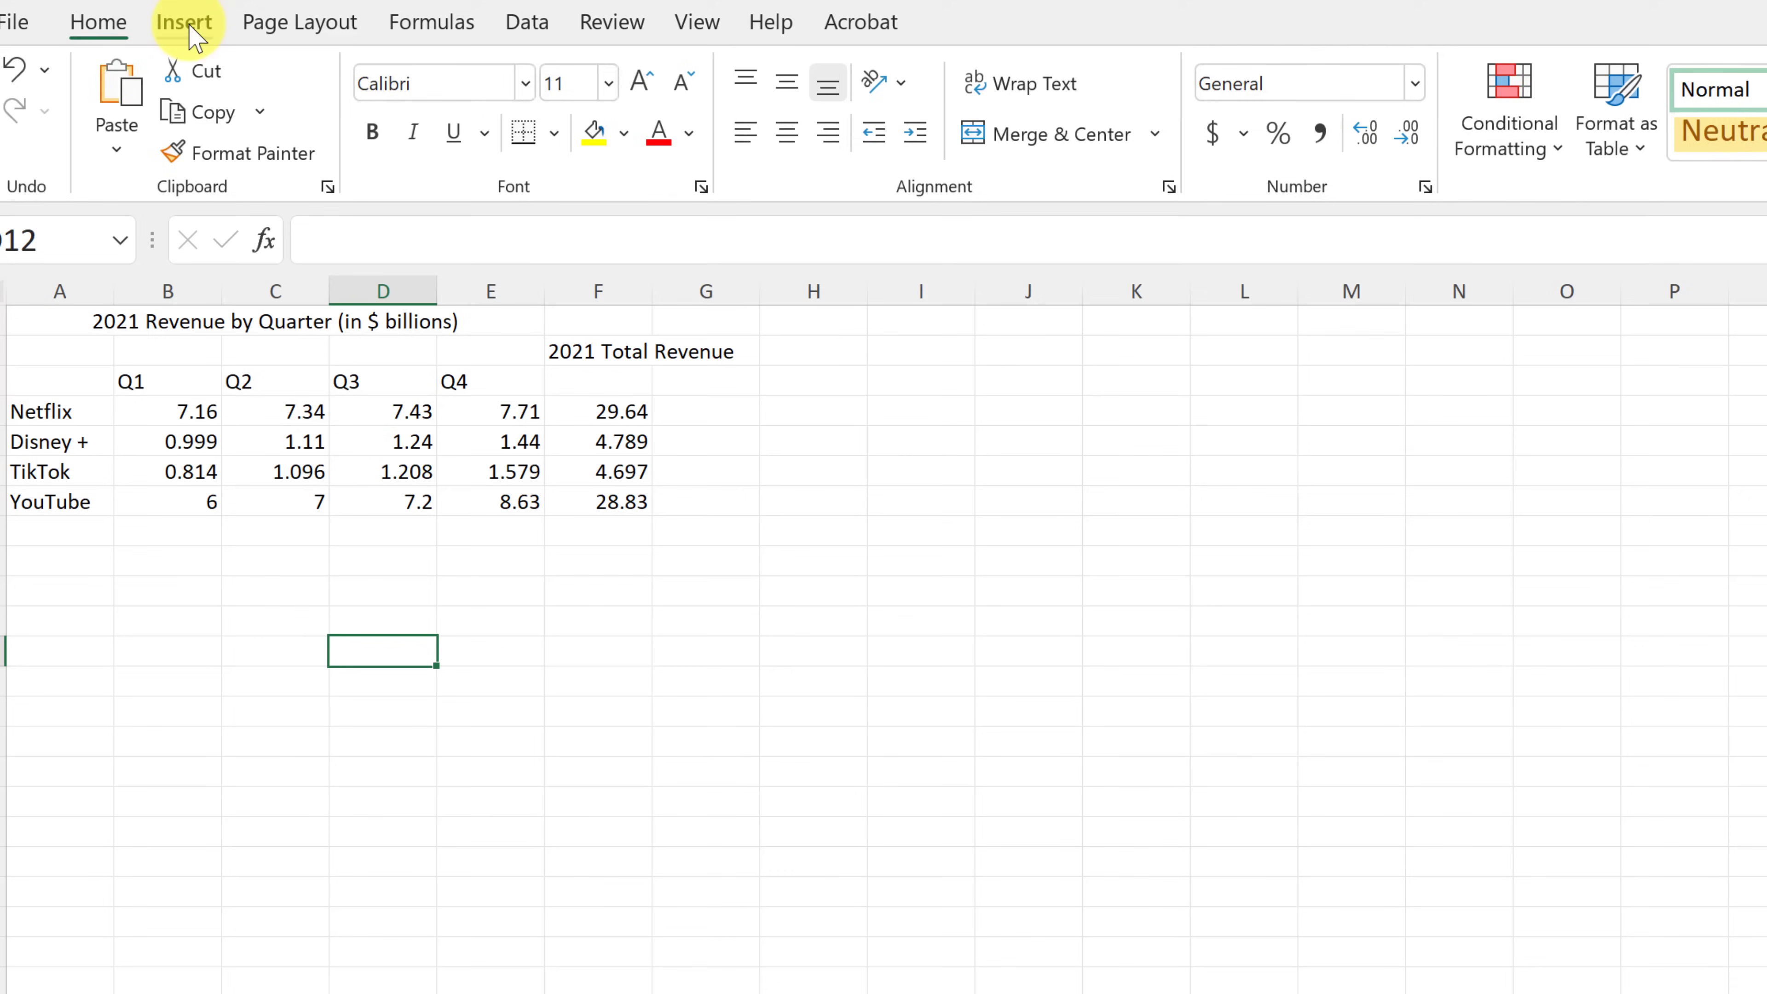
Step: Insert an empty 3-D pie chart with no data selected and place it just below the data table
left_click(196, 35)
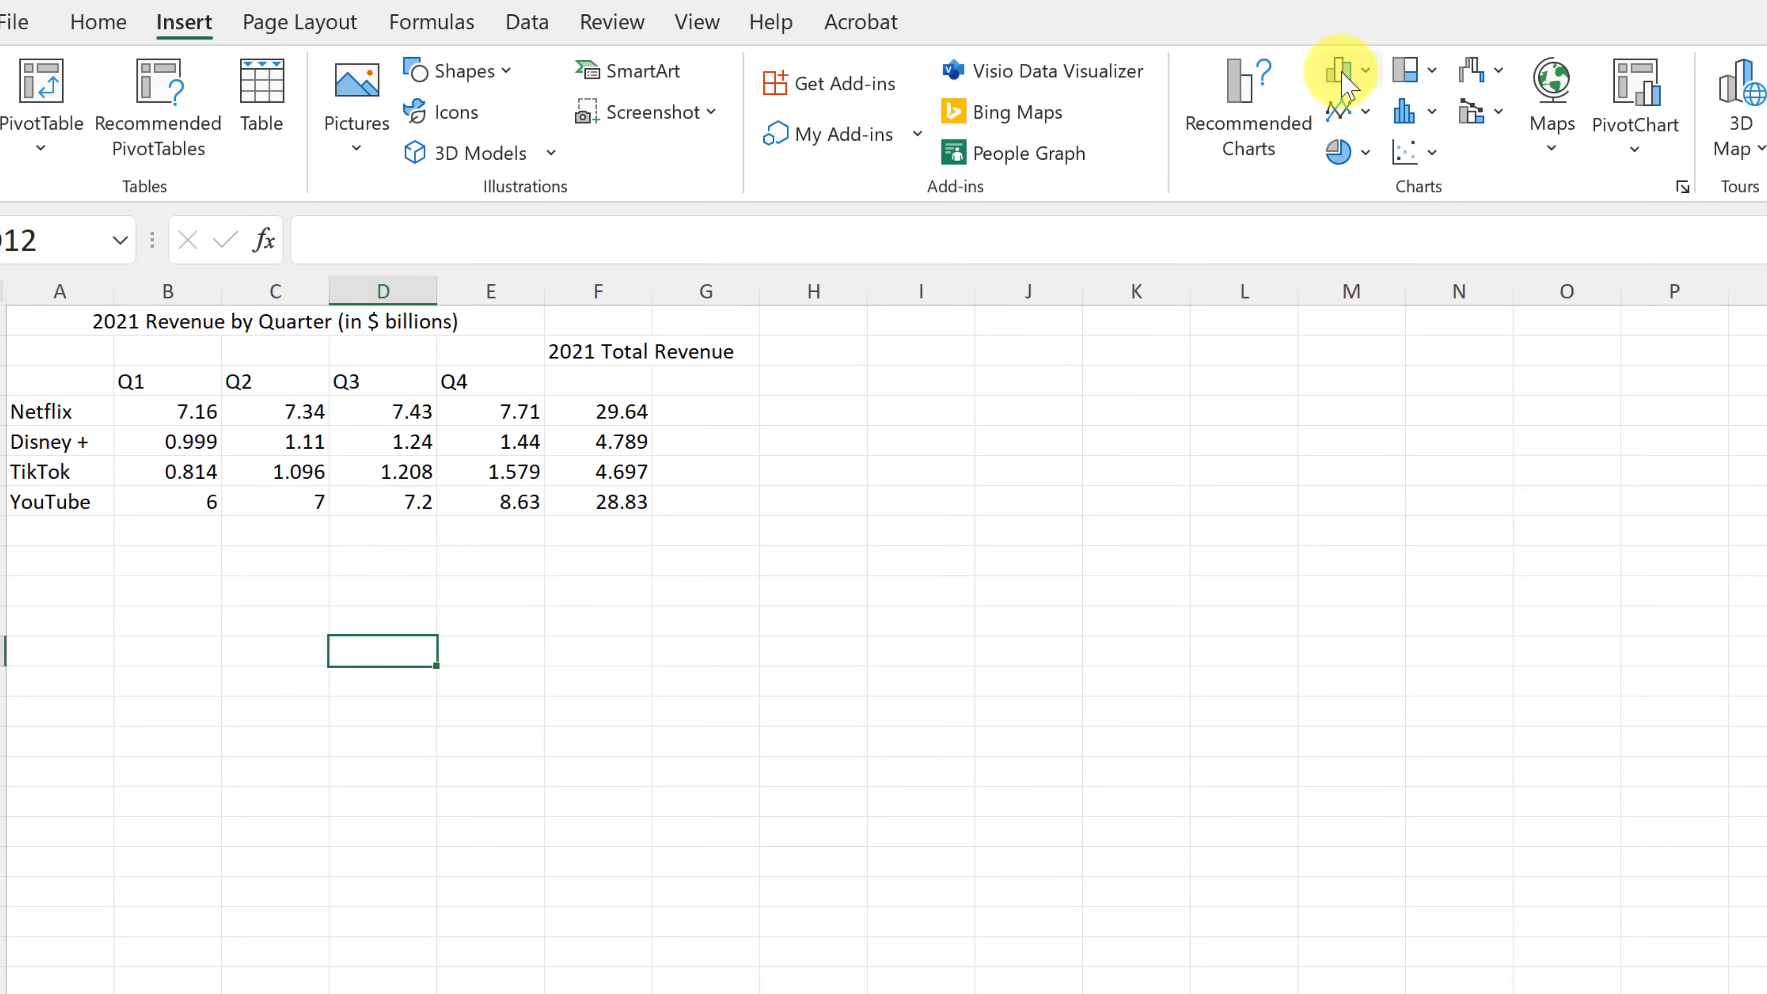
left_click(1346, 152)
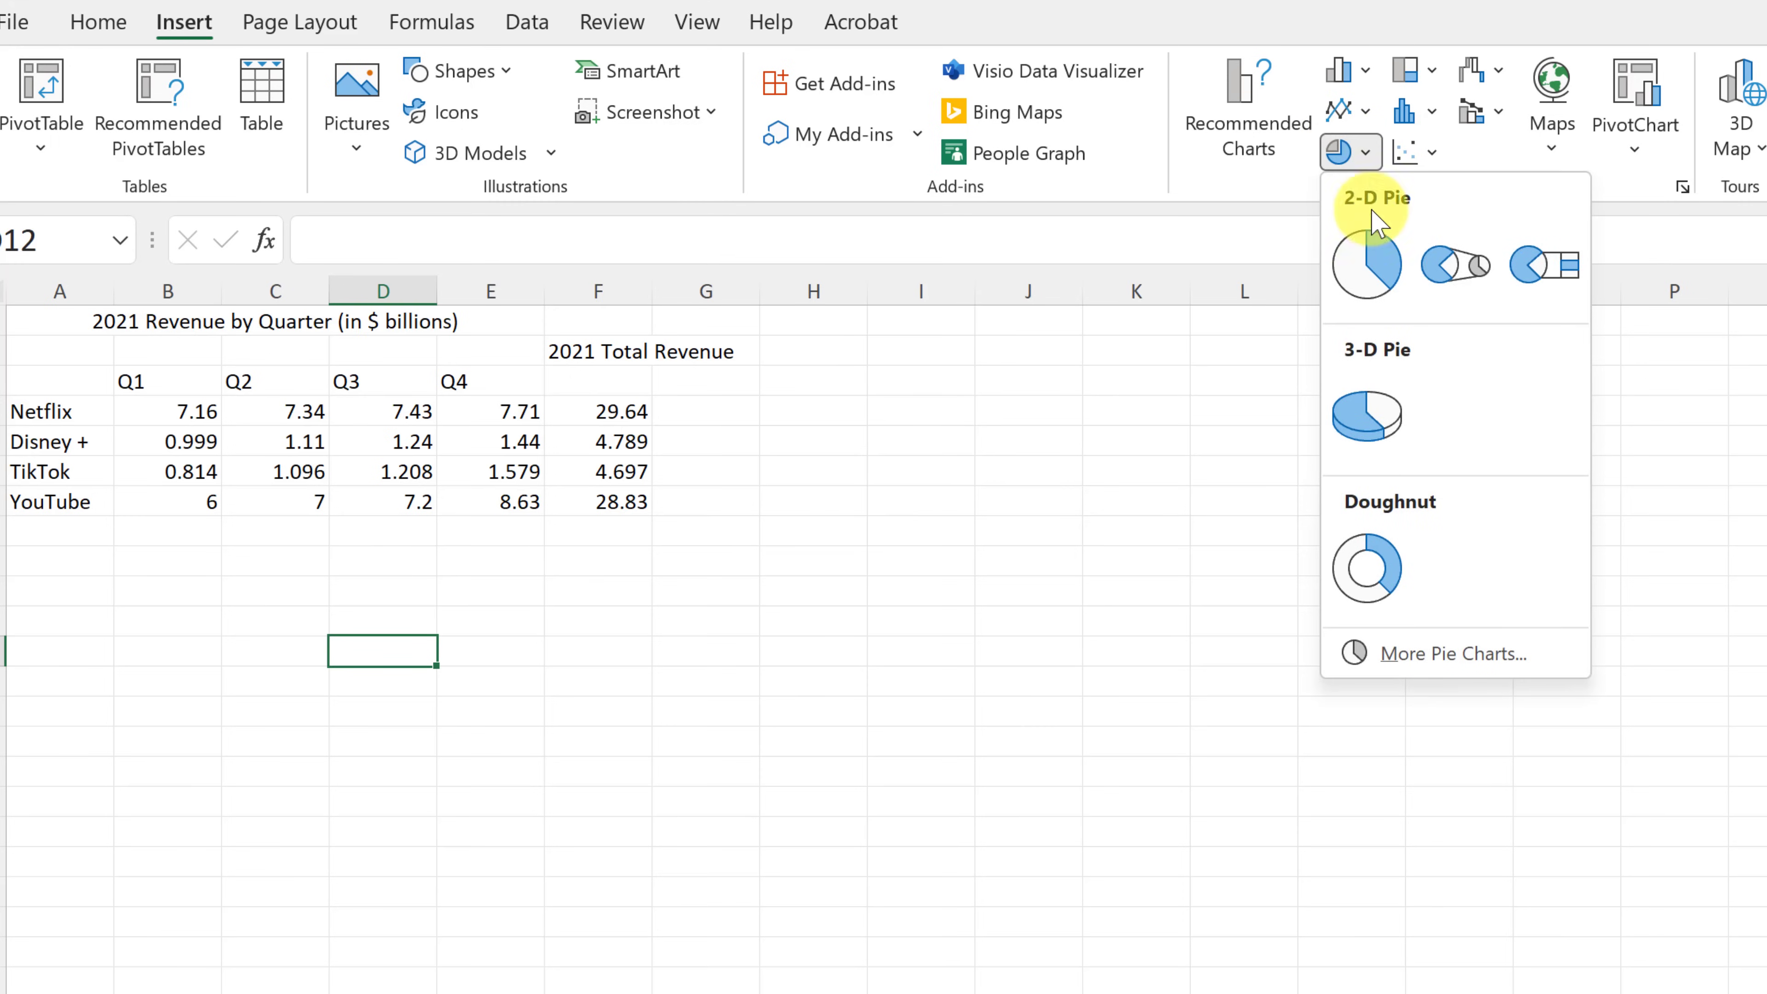
left_click(1395, 438)
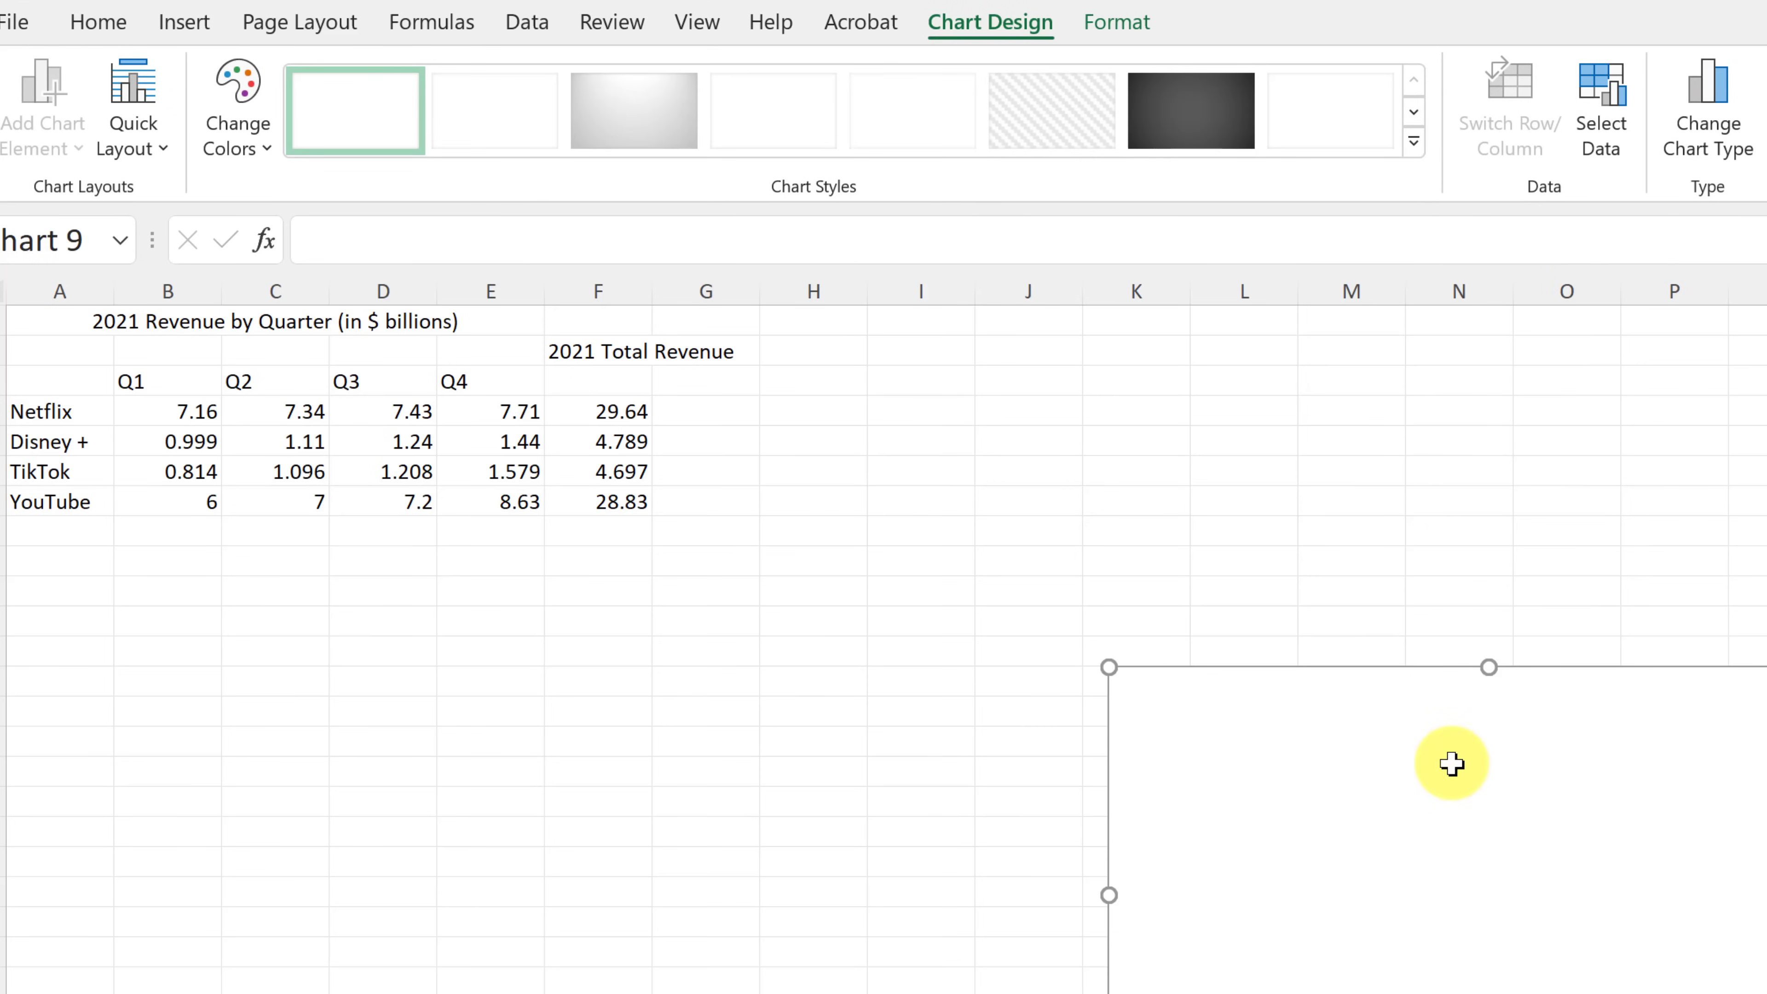
left_click_drag(1452, 762, 843, 660)
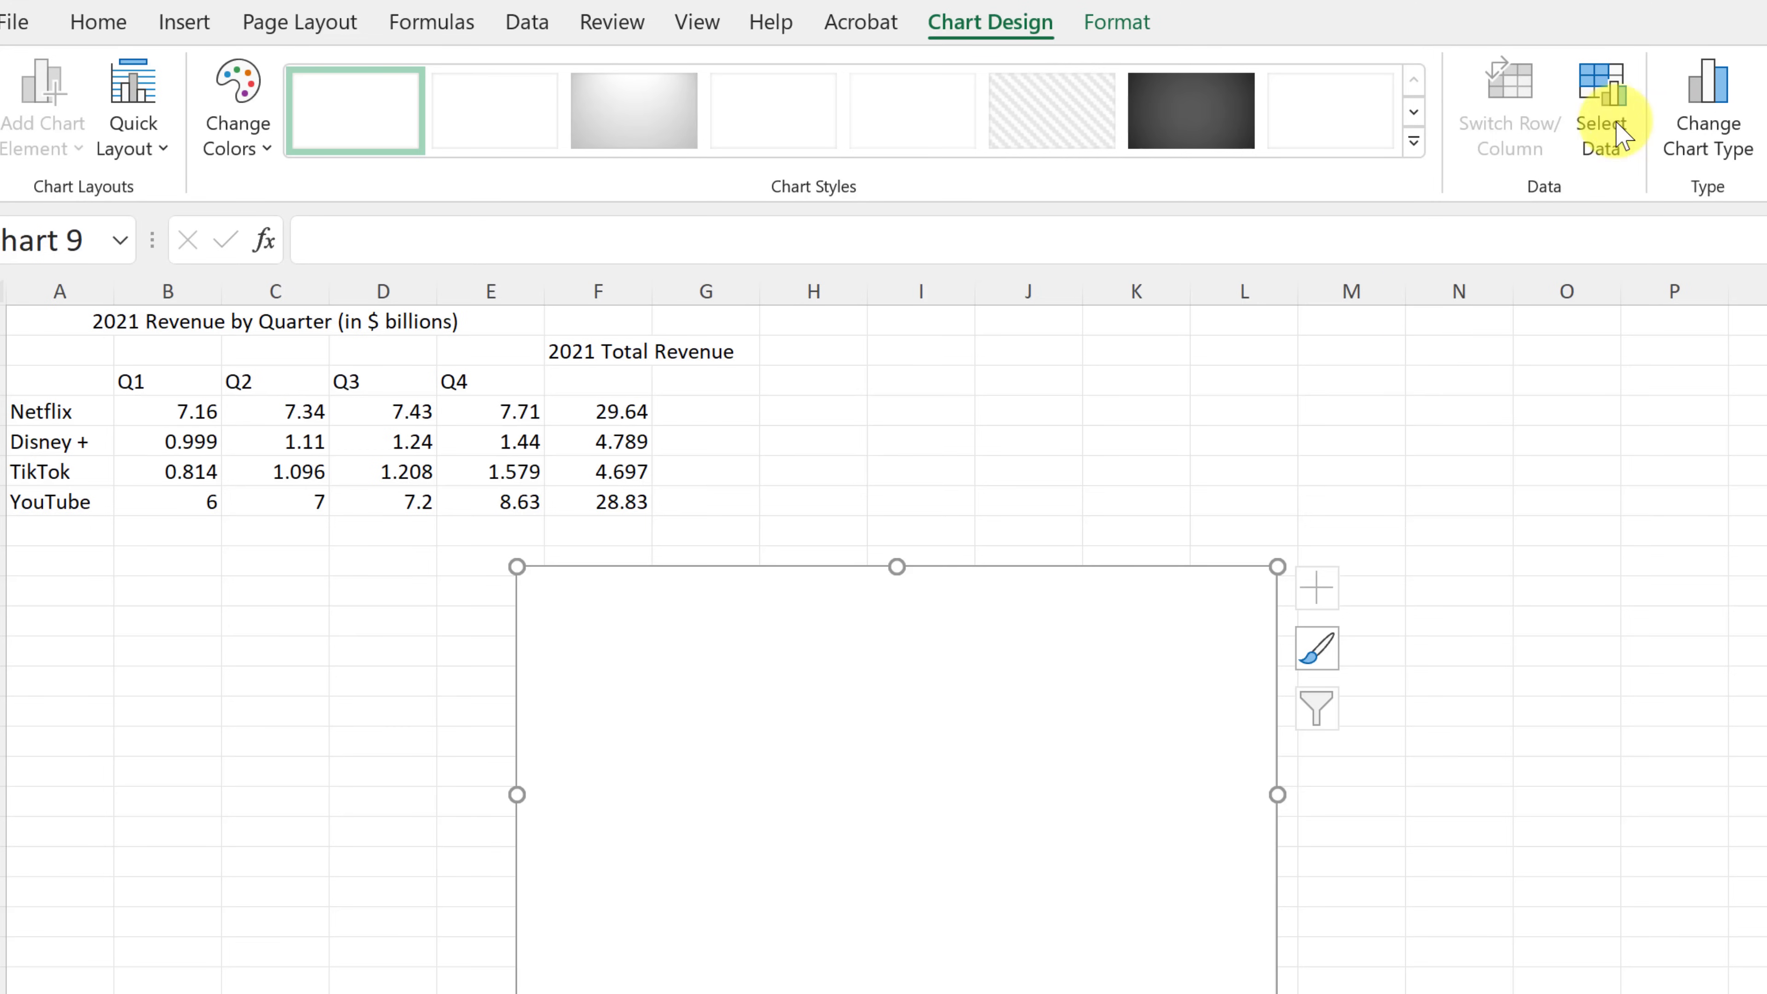
Step: Add a data series to the pie chart, with cell A4 as its name and B4:E4 as its values
left_click(1606, 103)
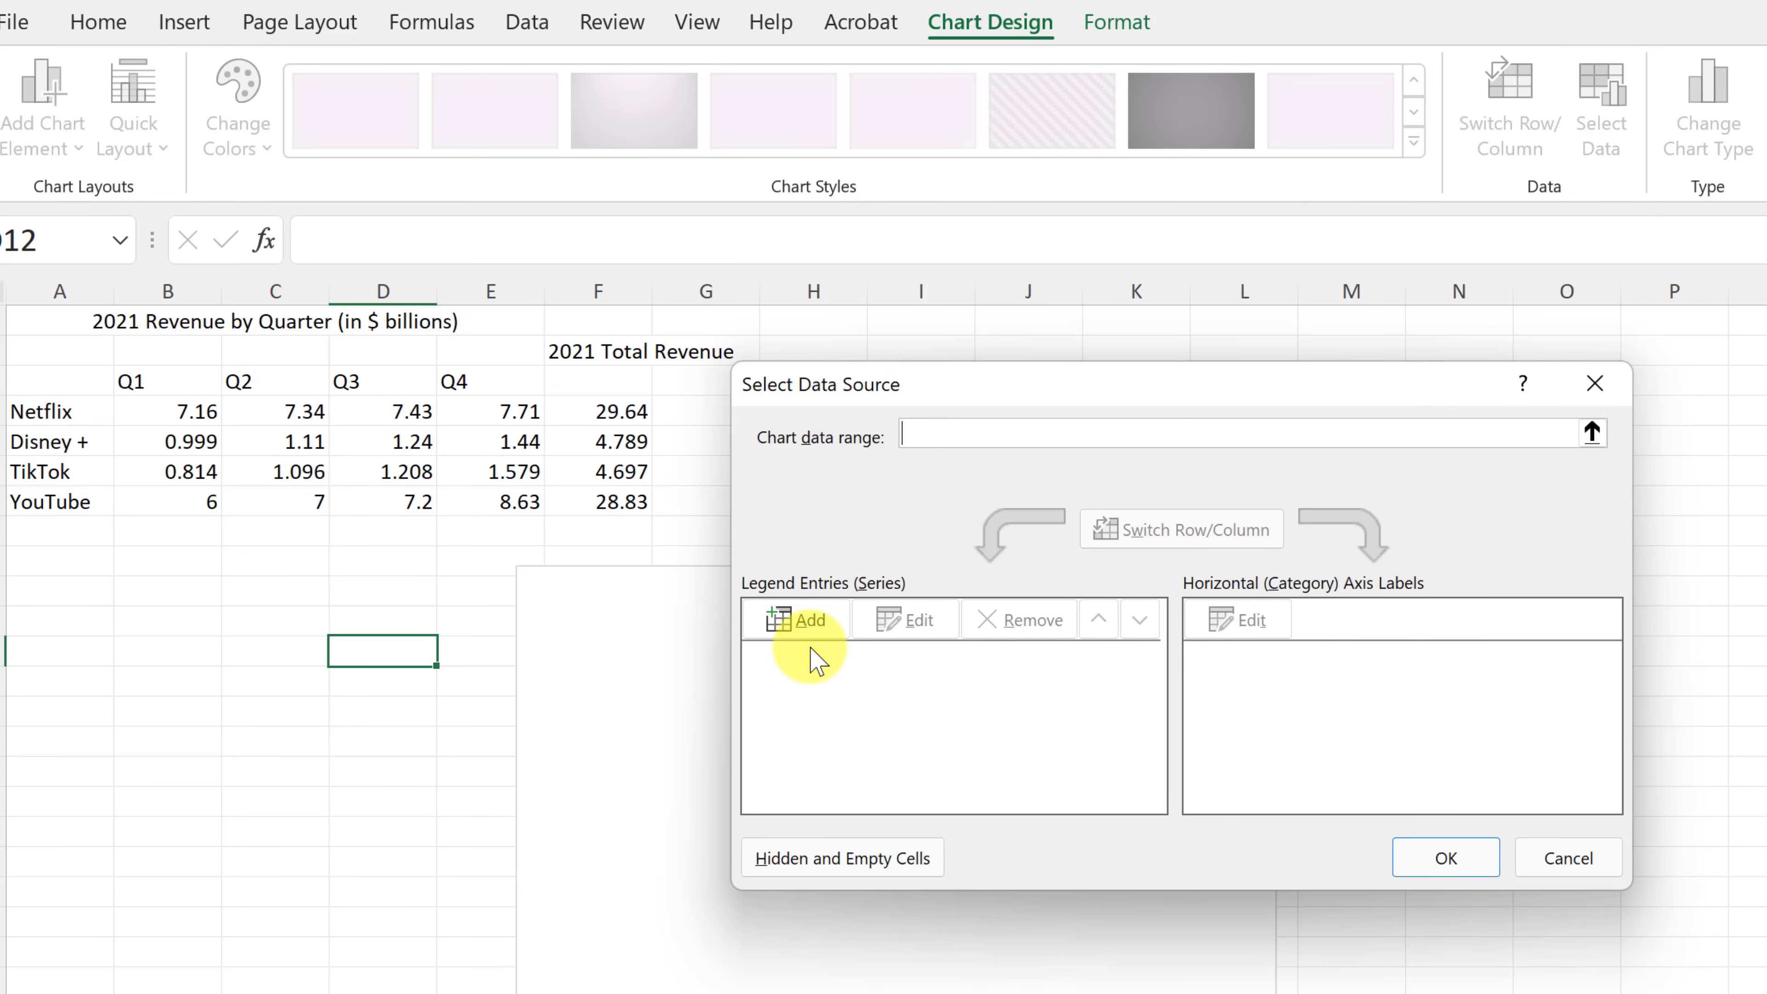
left_click(810, 621)
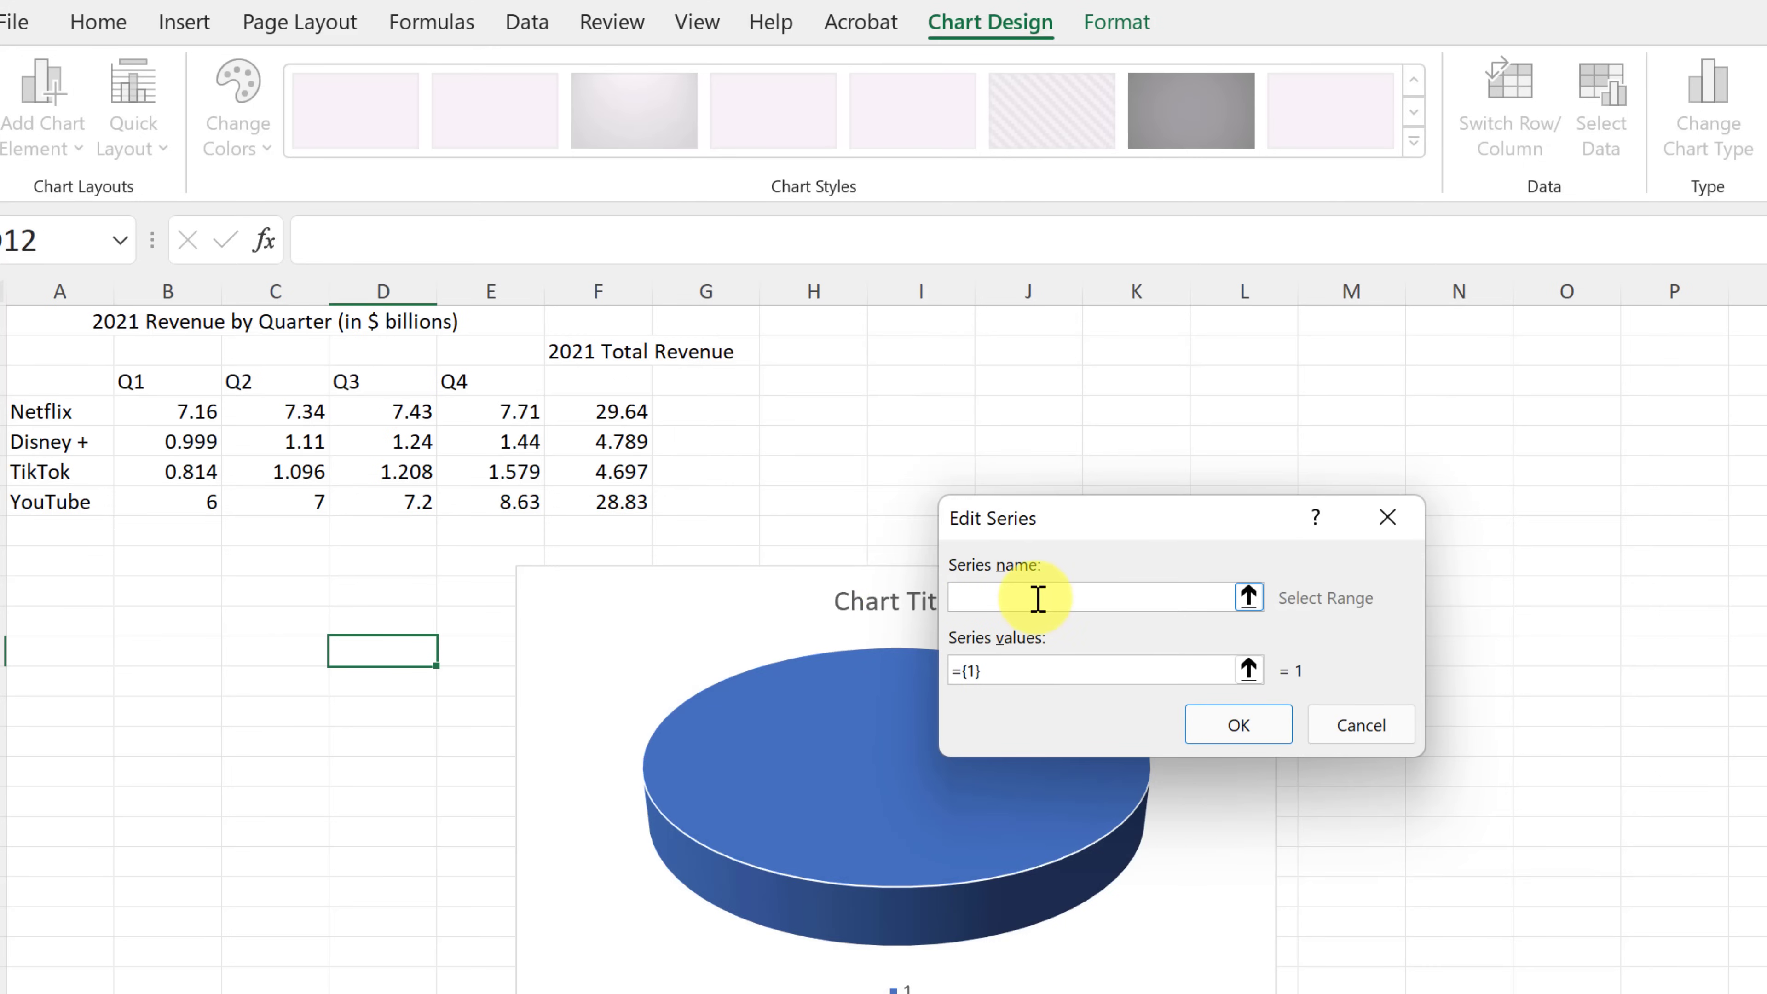
left_click(35, 410)
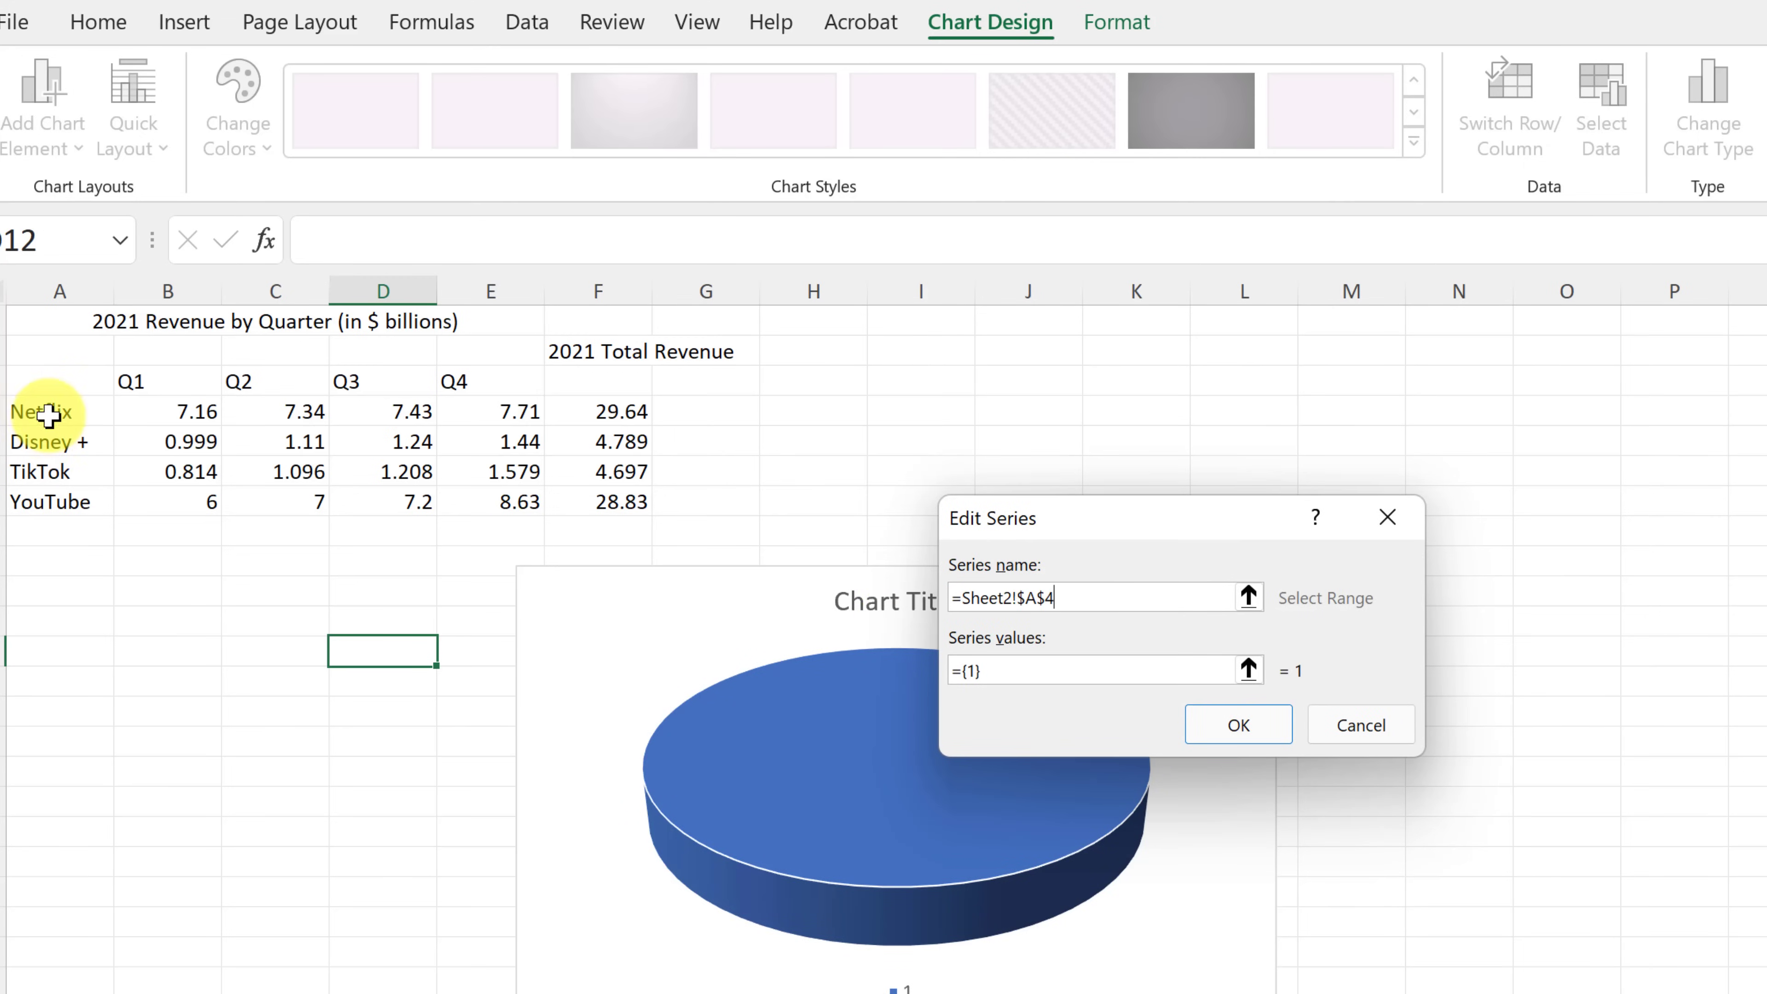
left_click(1249, 670)
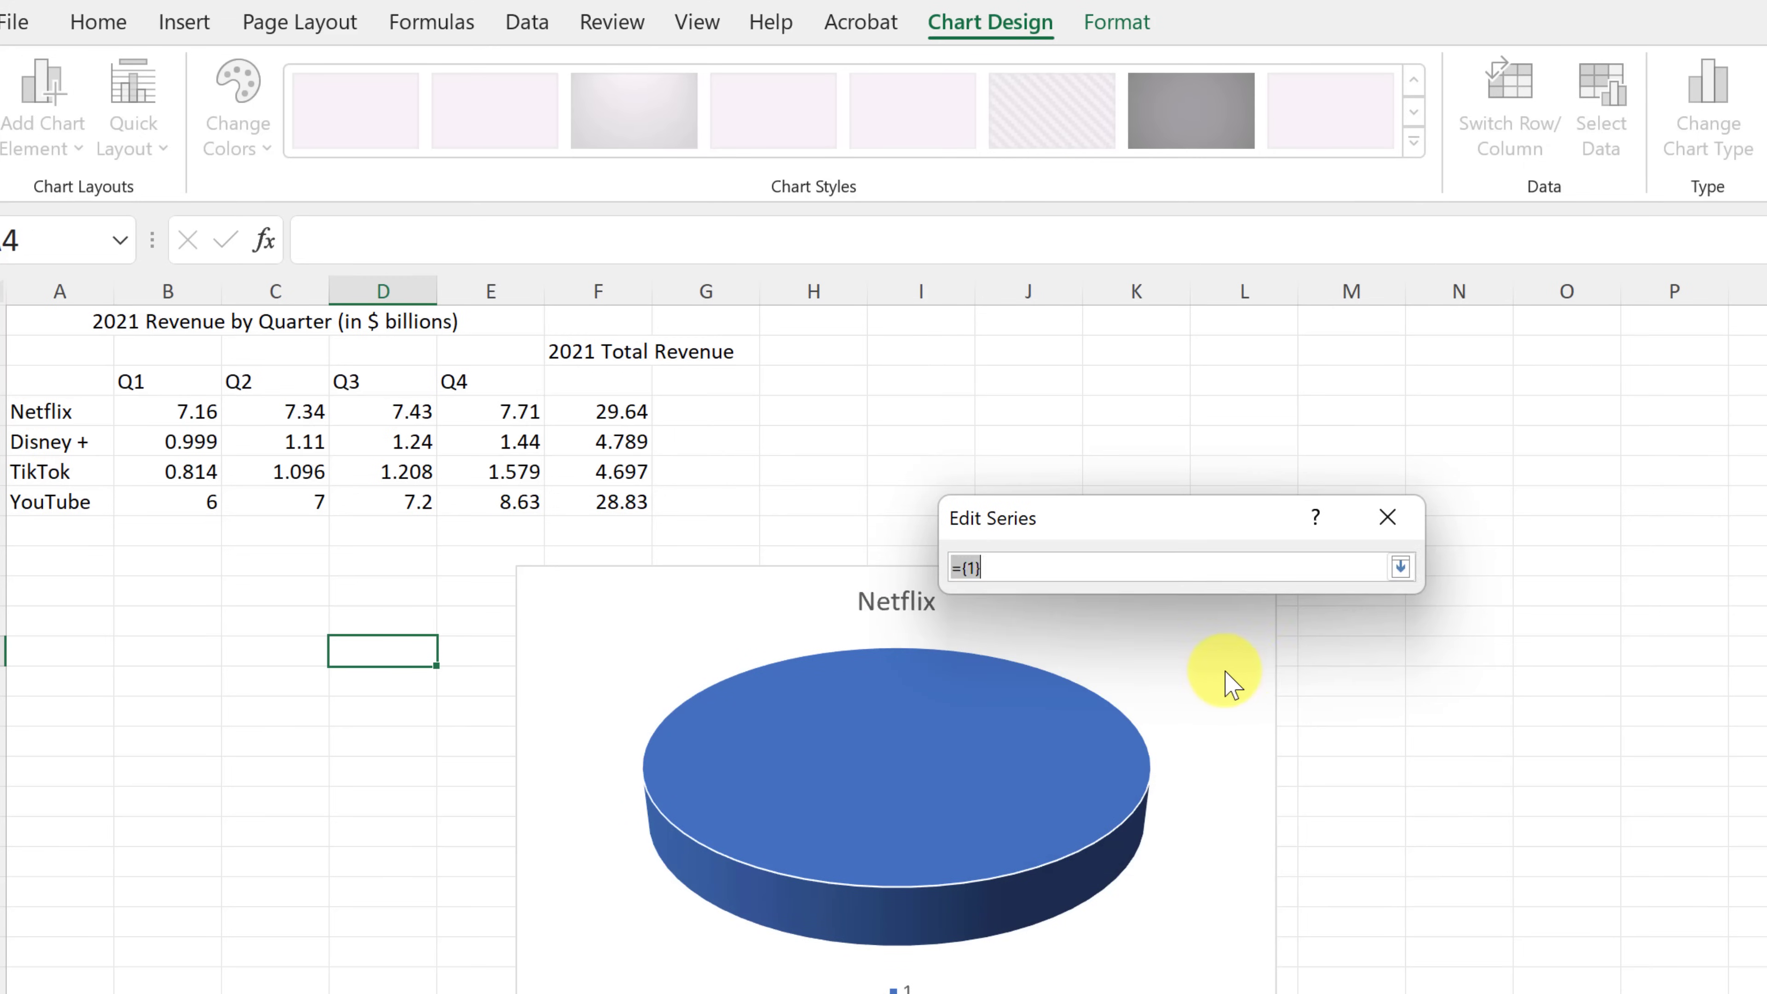
left_click_drag(209, 411, 520, 412)
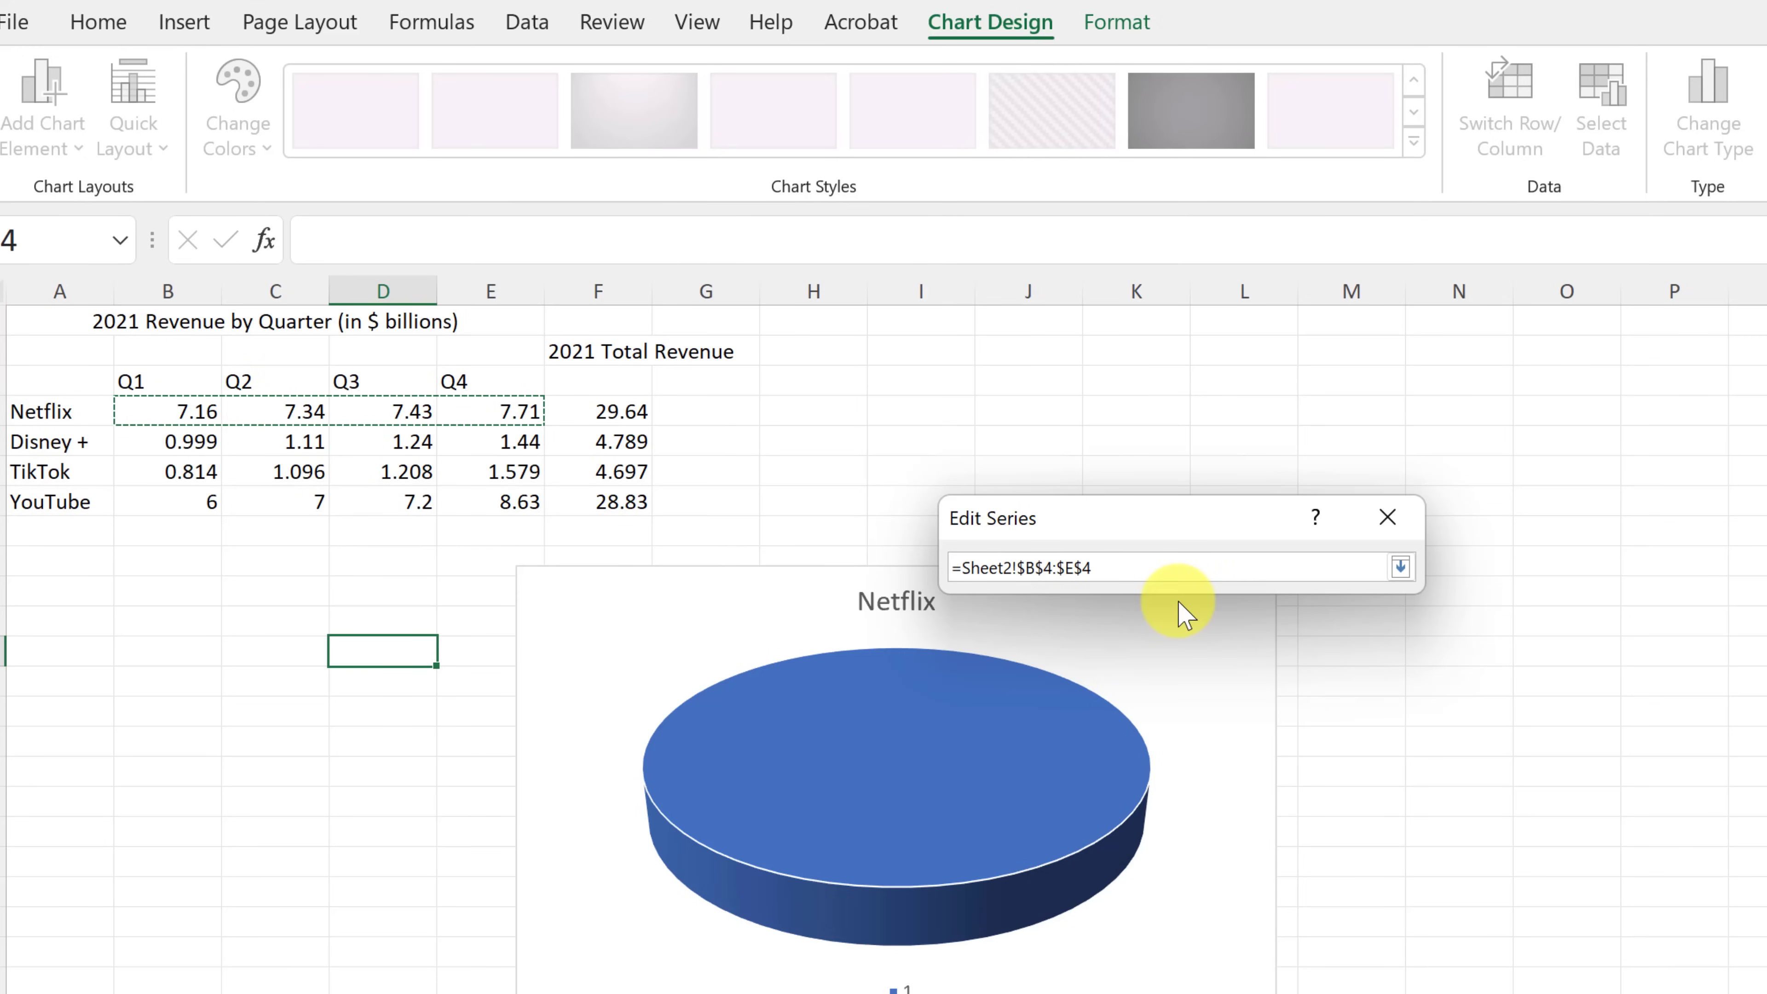
key("Return")
left_click(1249, 724)
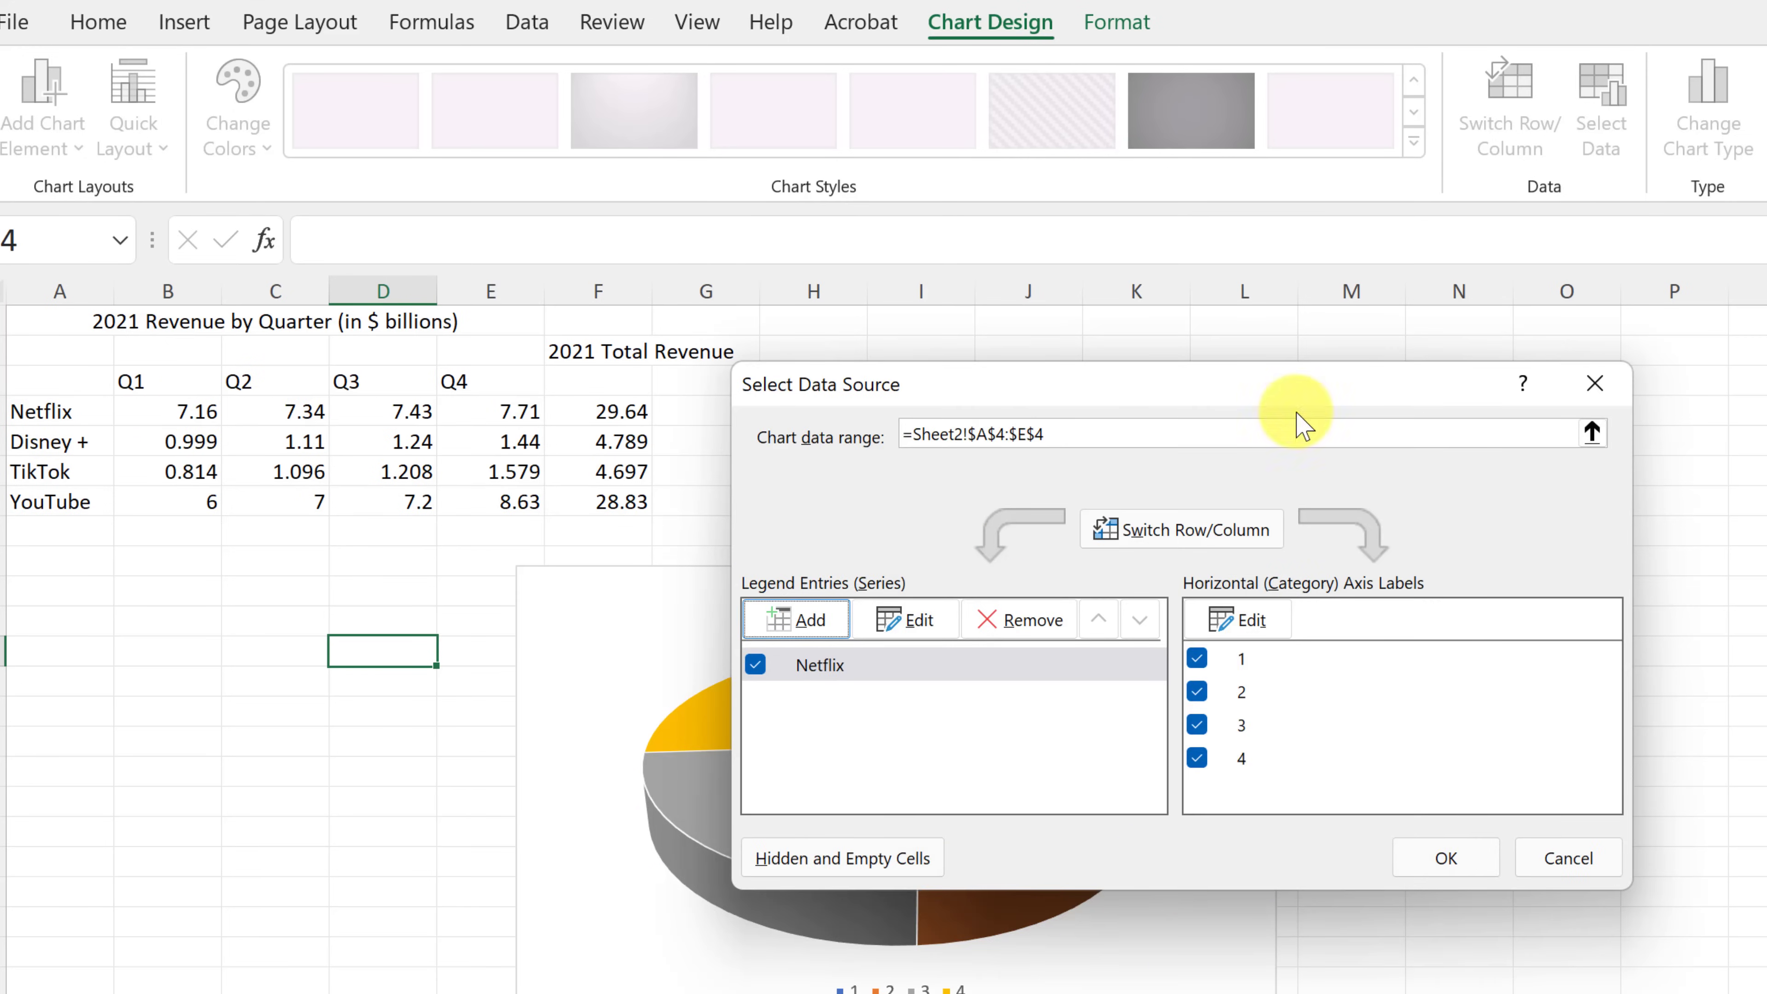
Step: Set the pie chart's category axis labels to the quarter headings in B3:E3 and apply the data source
left_click_drag(1270, 377, 978, 985)
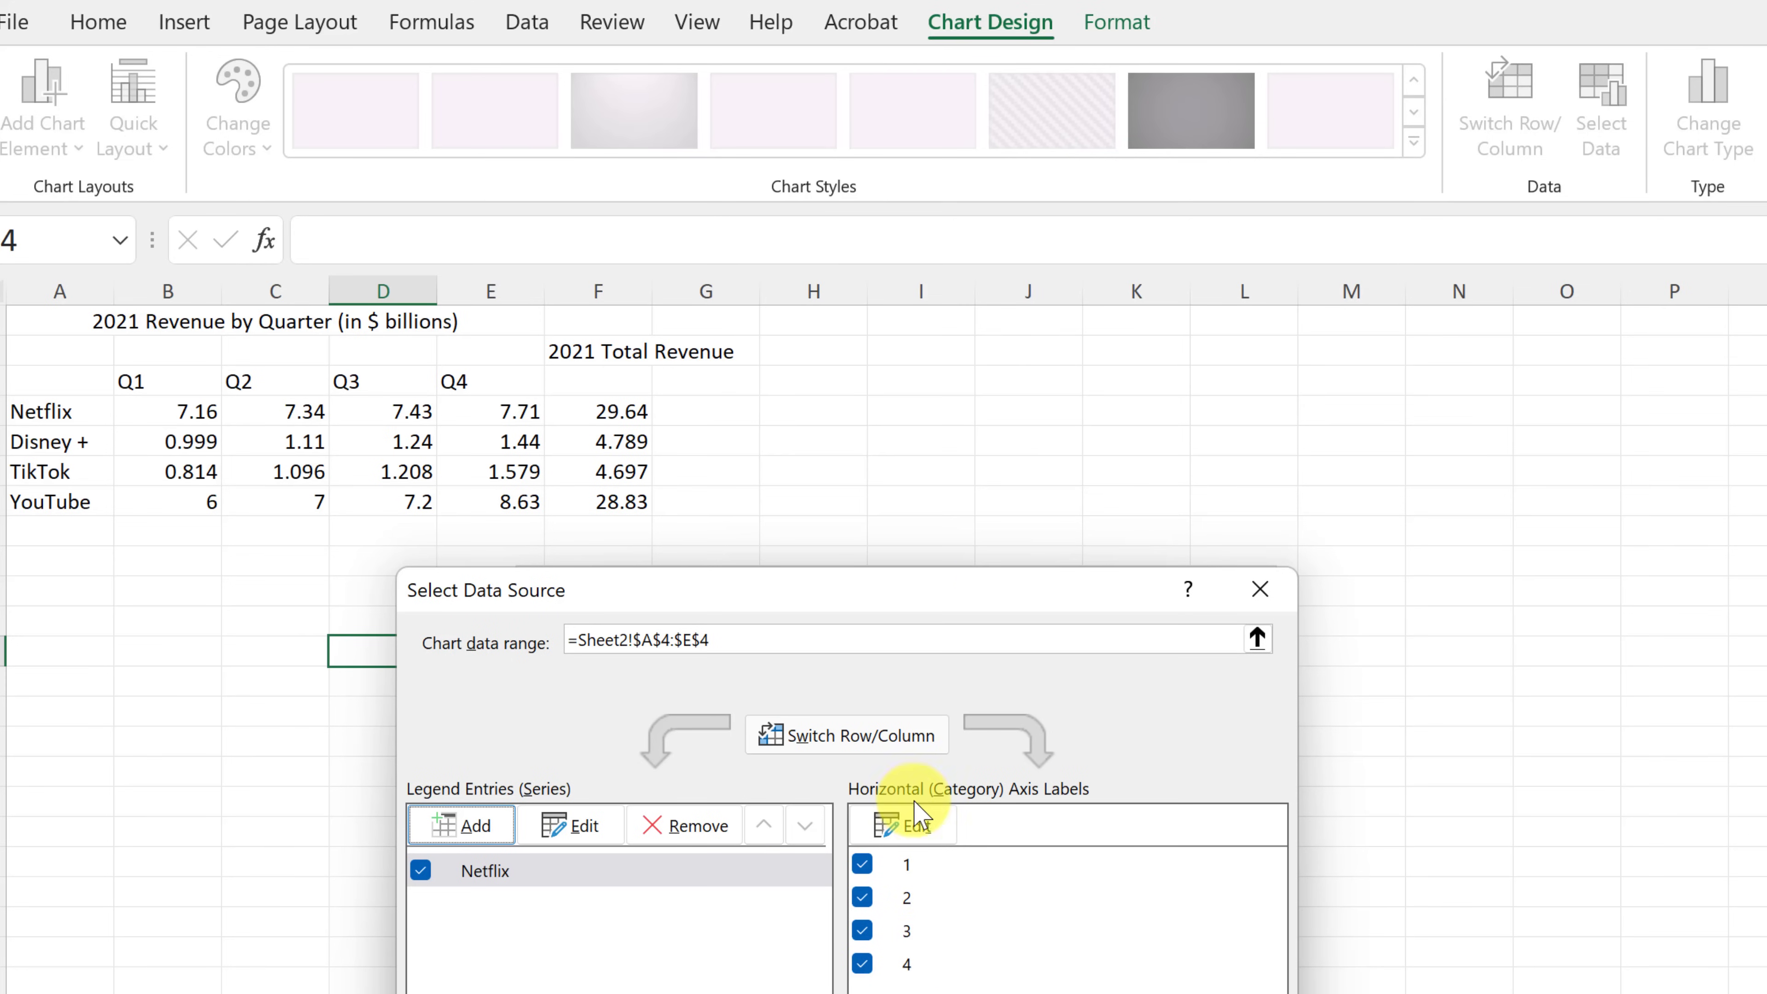
left_click(908, 826)
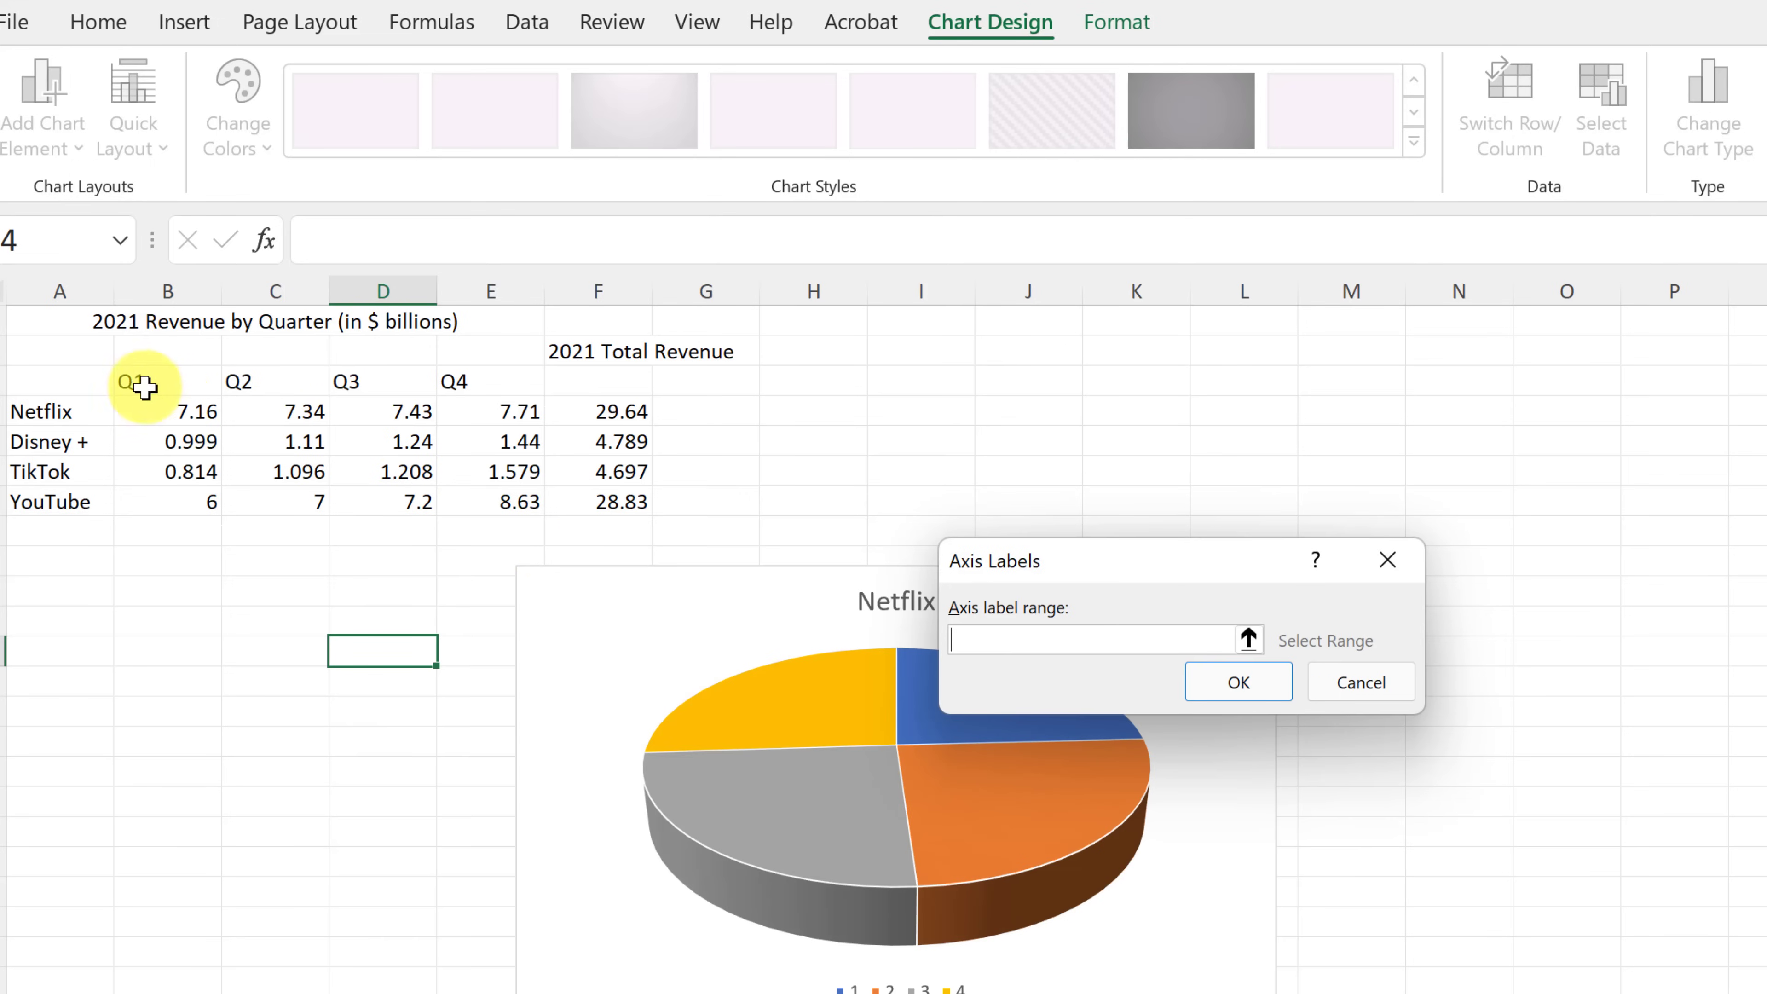
left_click_drag(138, 383, 439, 390)
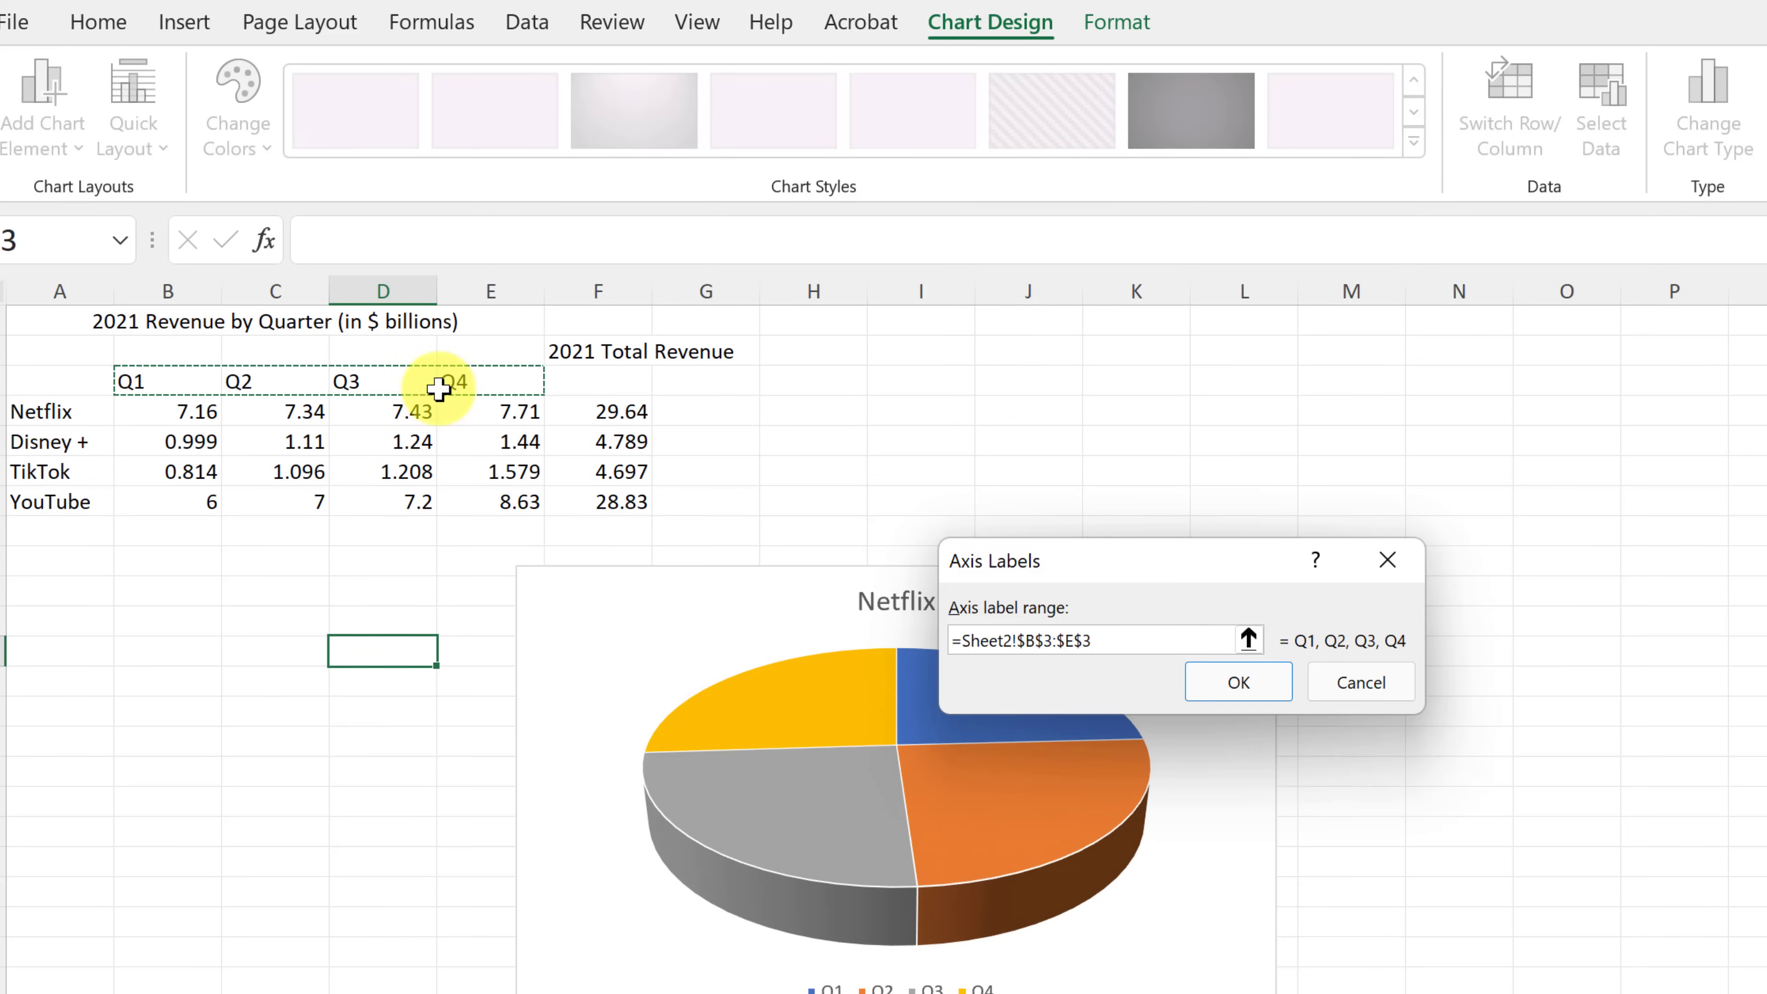
key("Return")
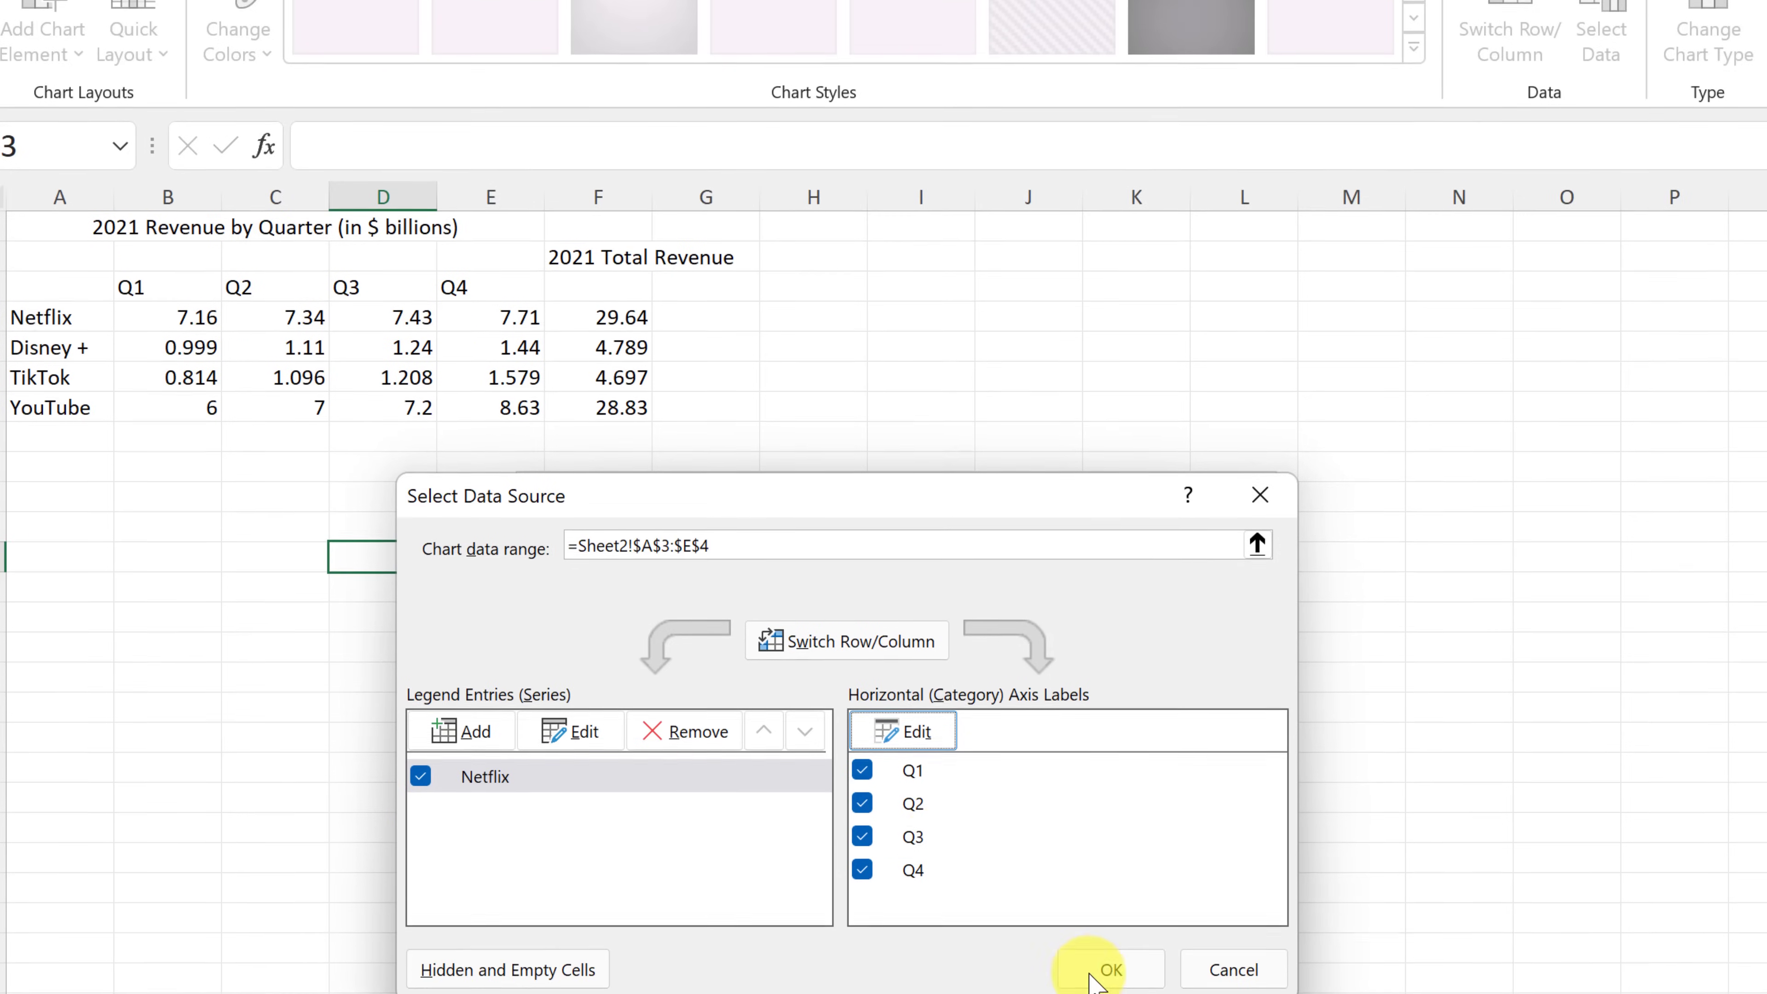
left_click(1112, 964)
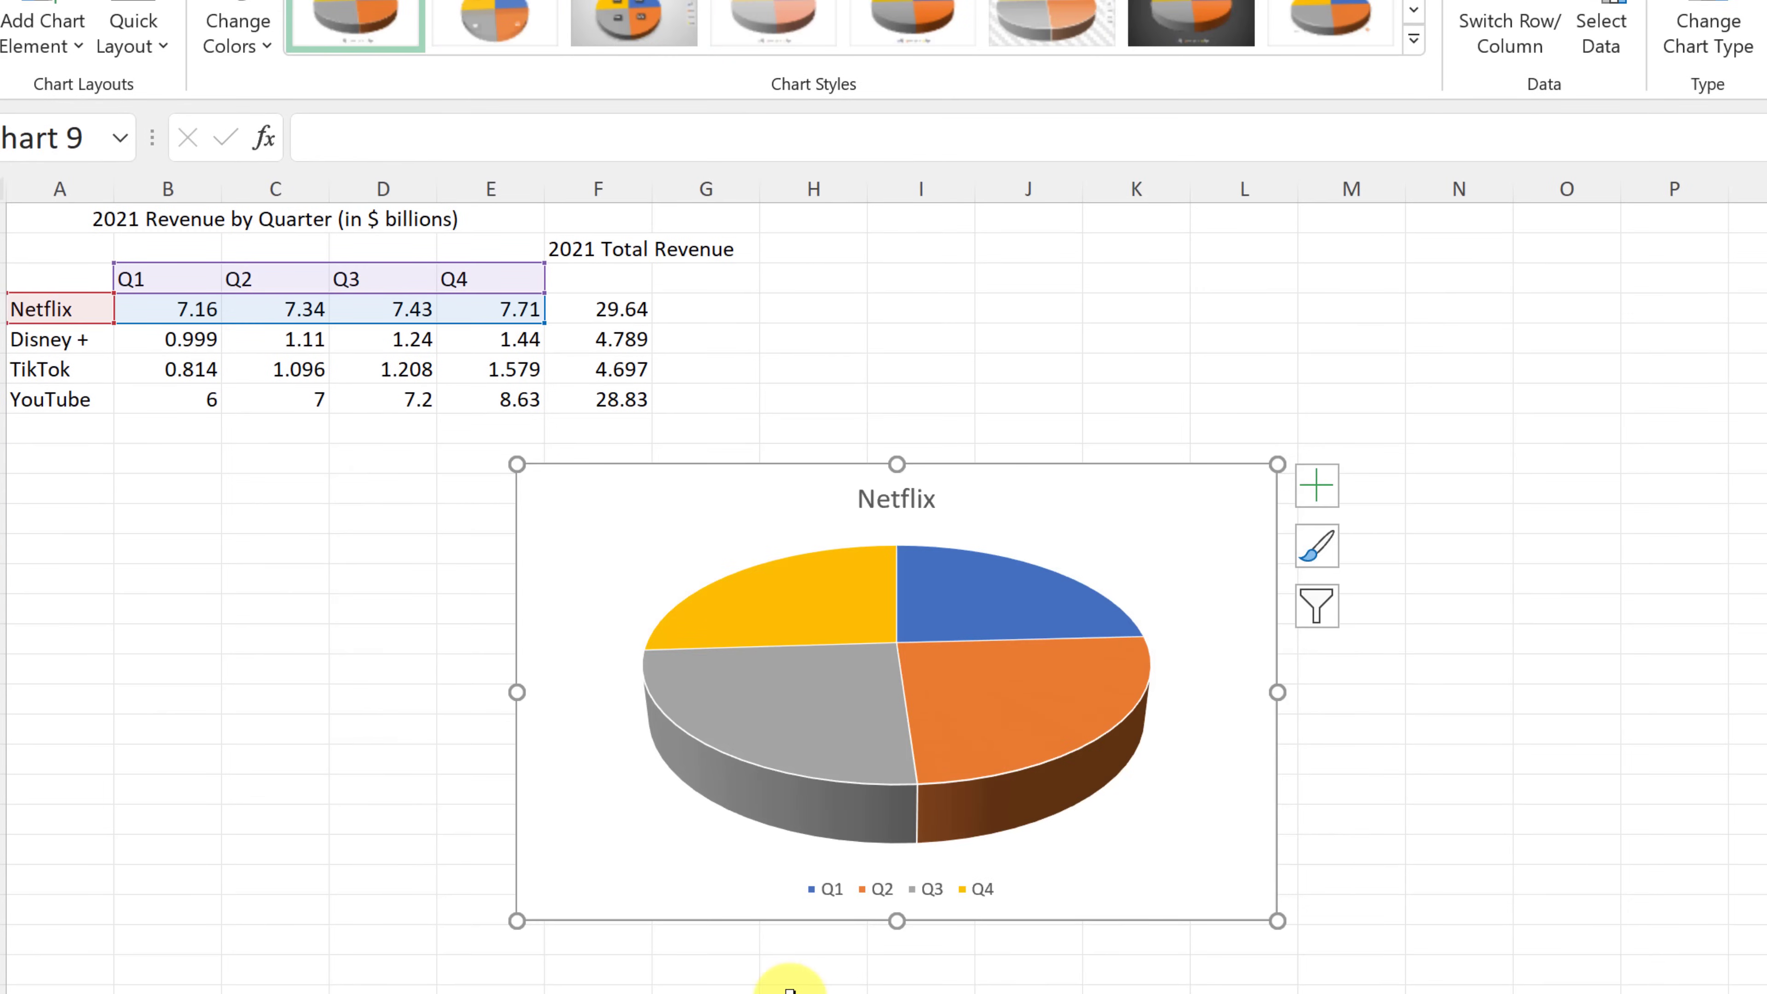
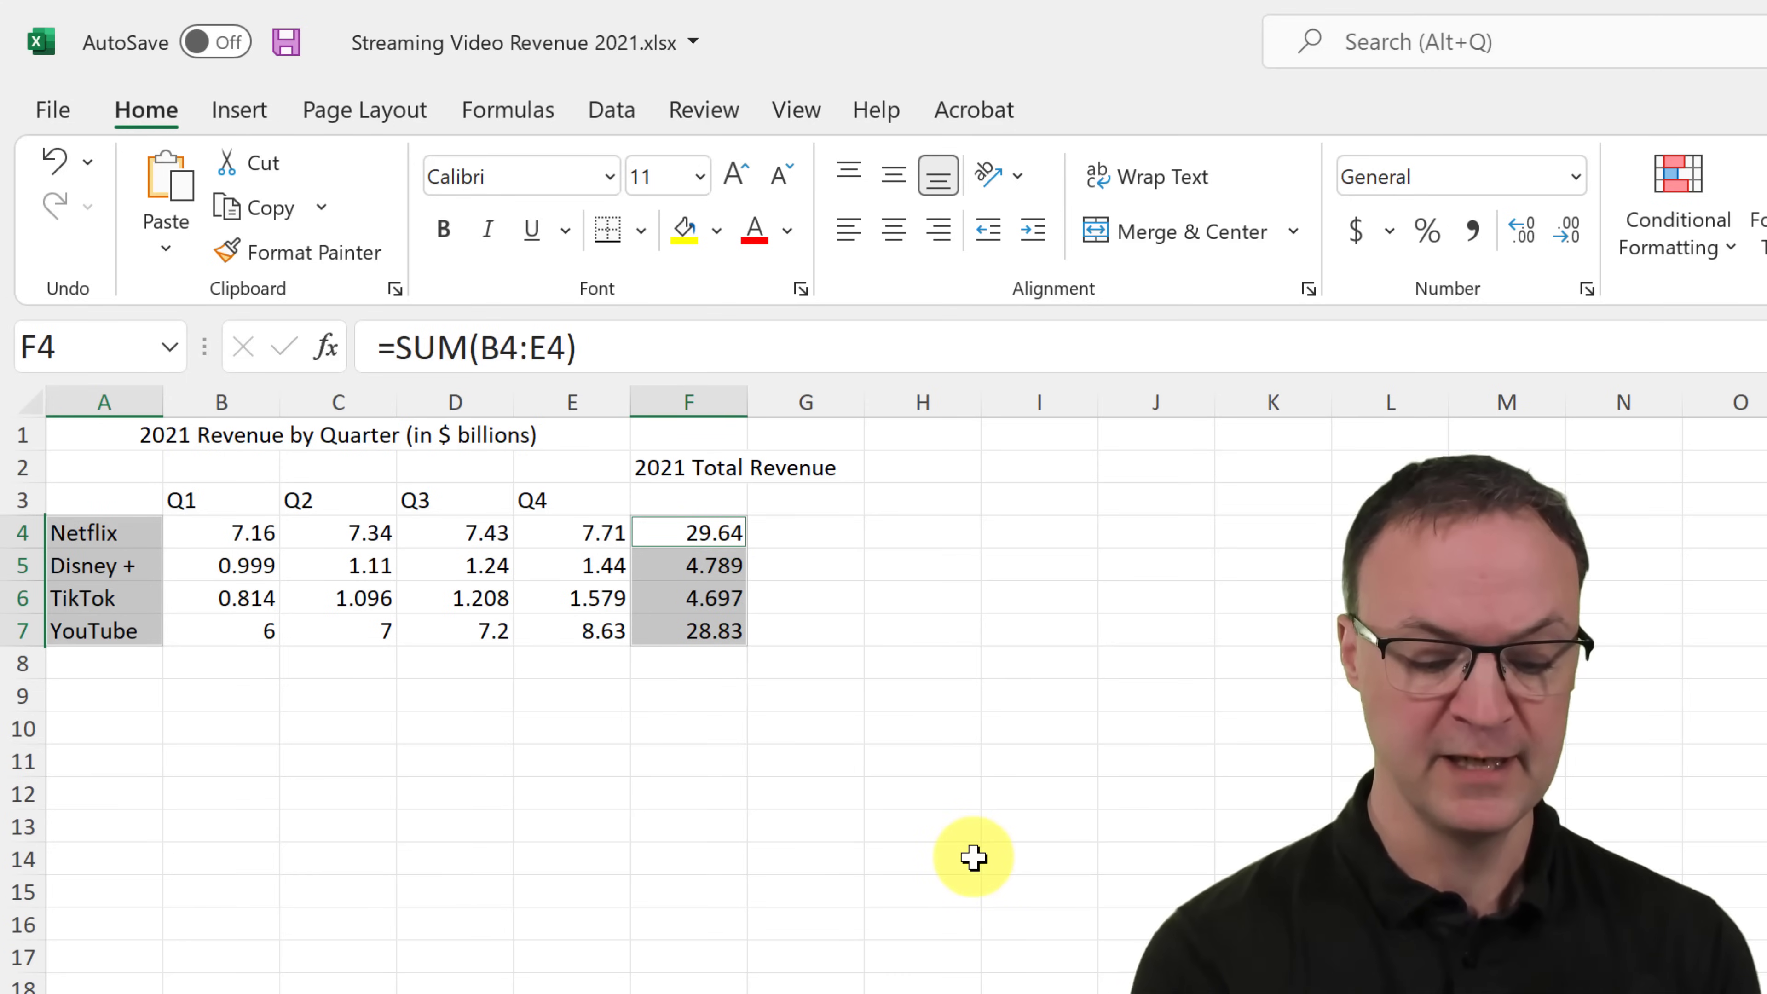
Step: Insert a default column chart from the service names and the 2021 totals in F4:F7, and place it below the data table
key("alt+F1")
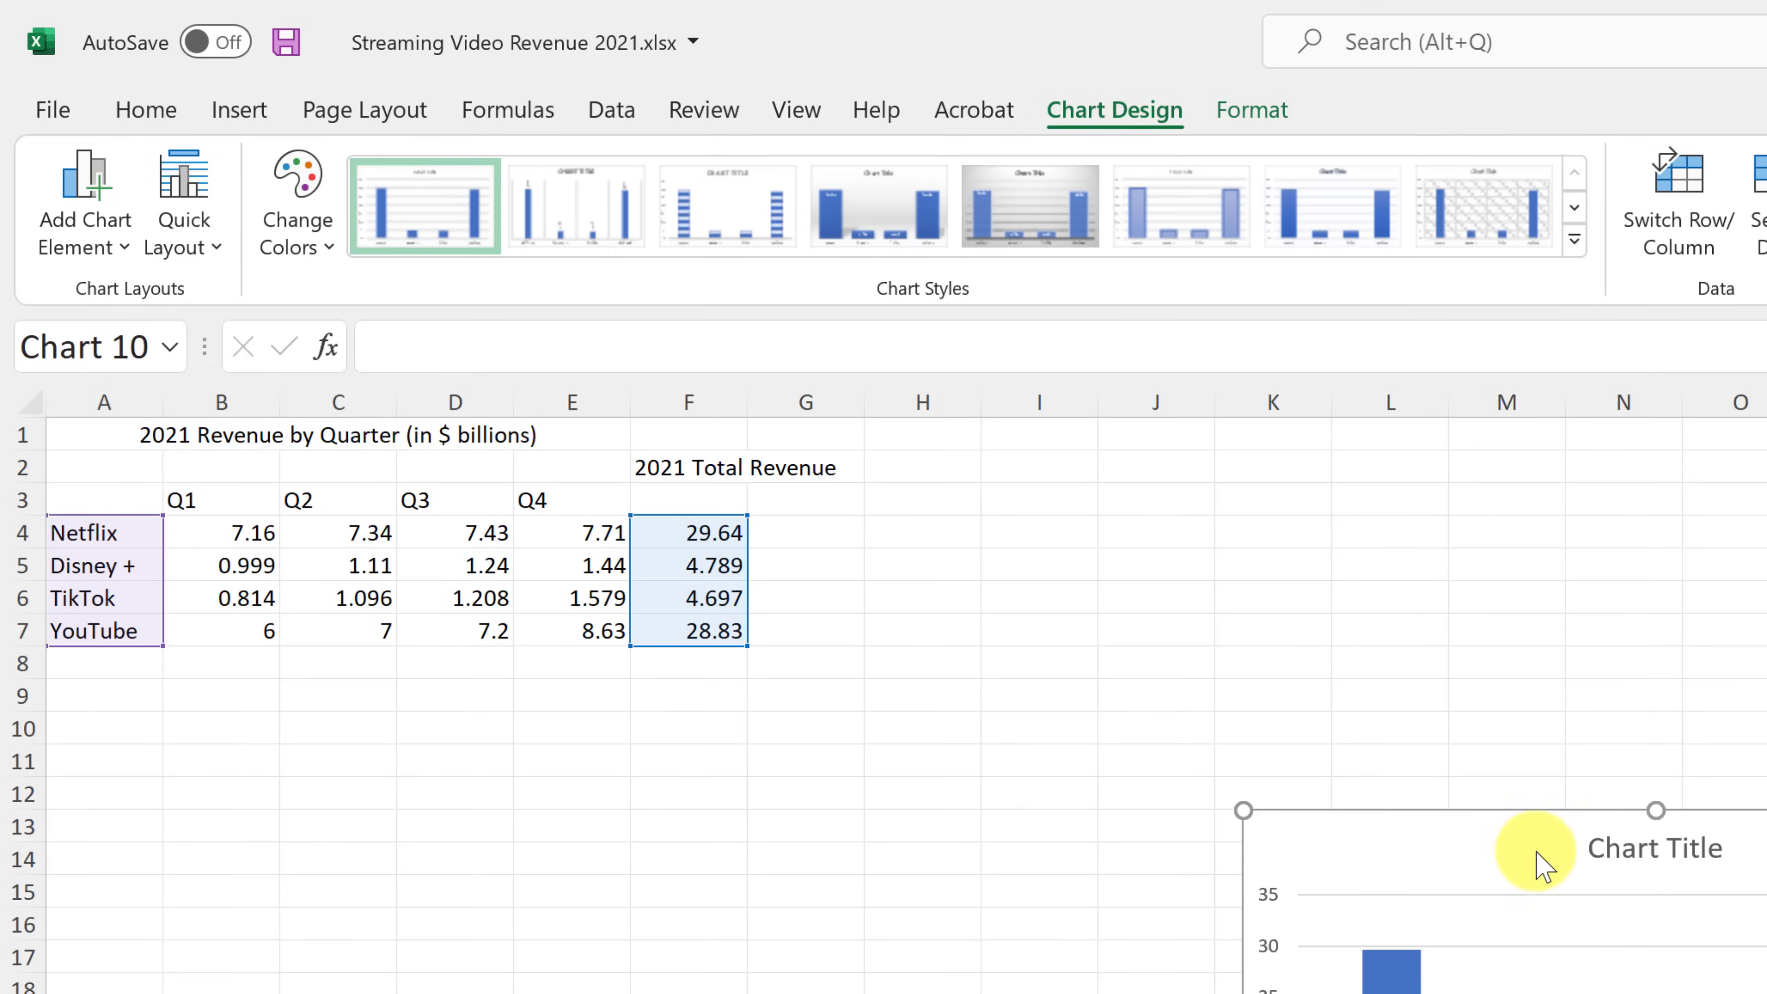
left_click_drag(1250, 852, 544, 722)
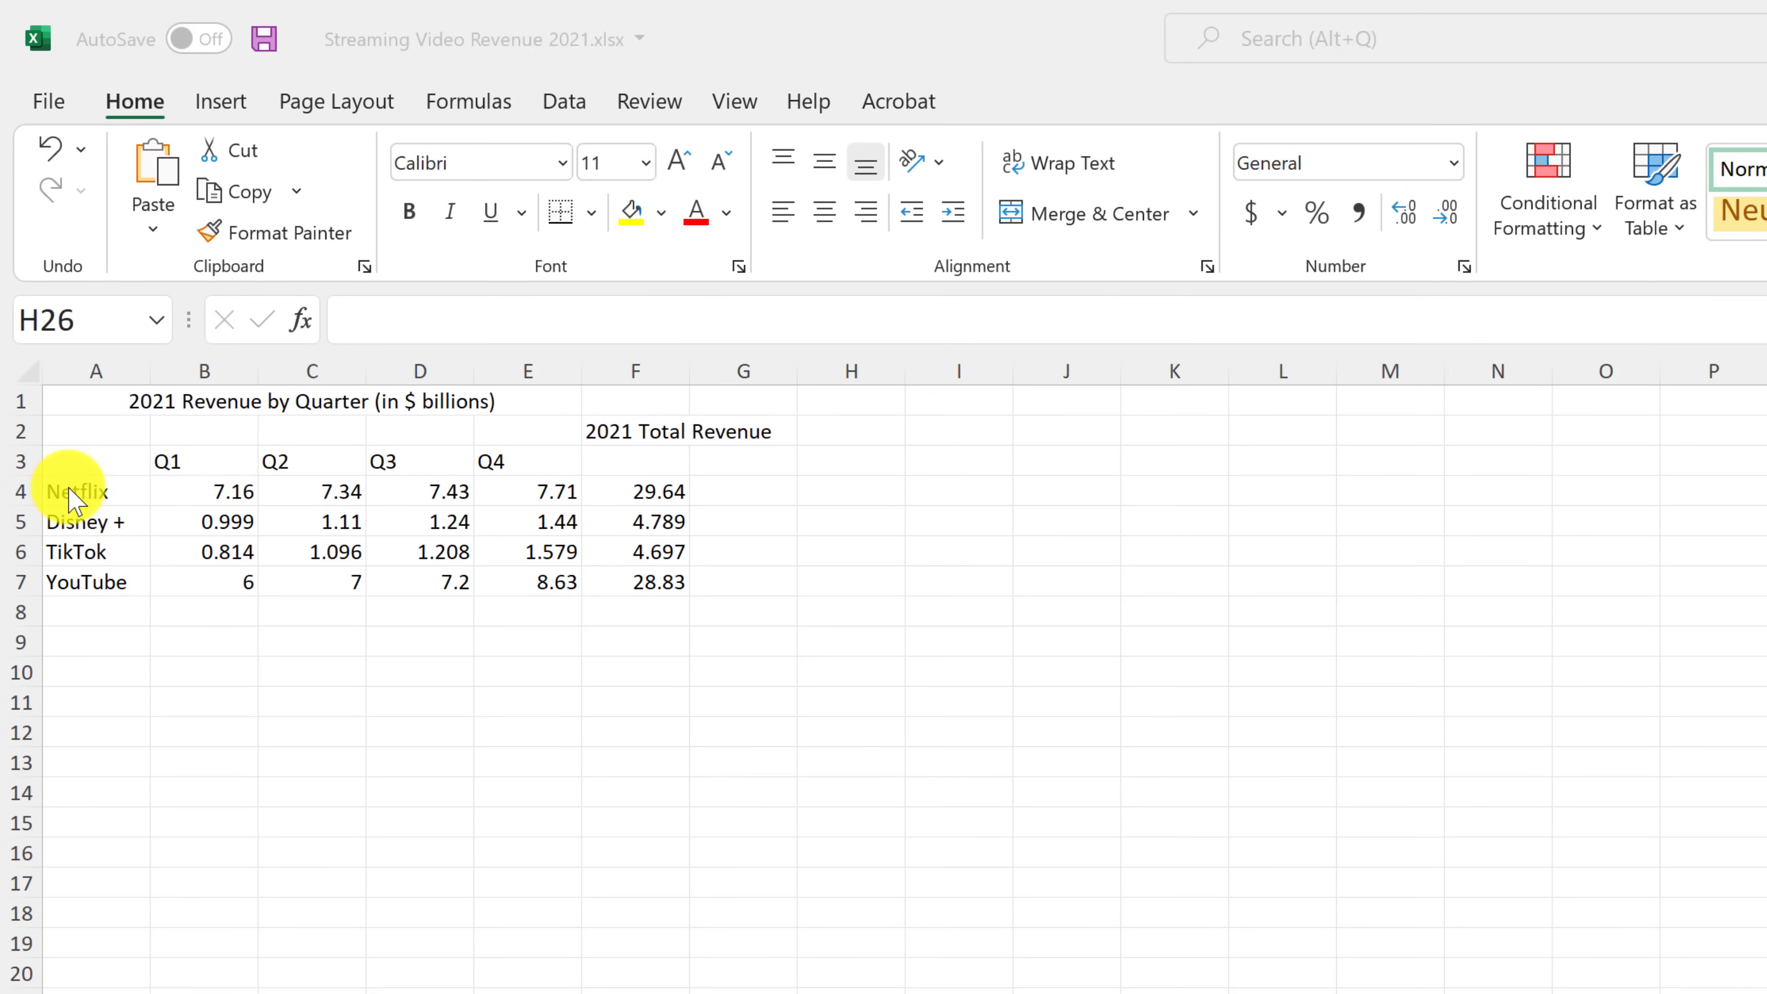
Step: Insert a 2-D clustered column chart from the range A4:E7 and place it below the data table
left_click_drag(78, 490, 548, 581)
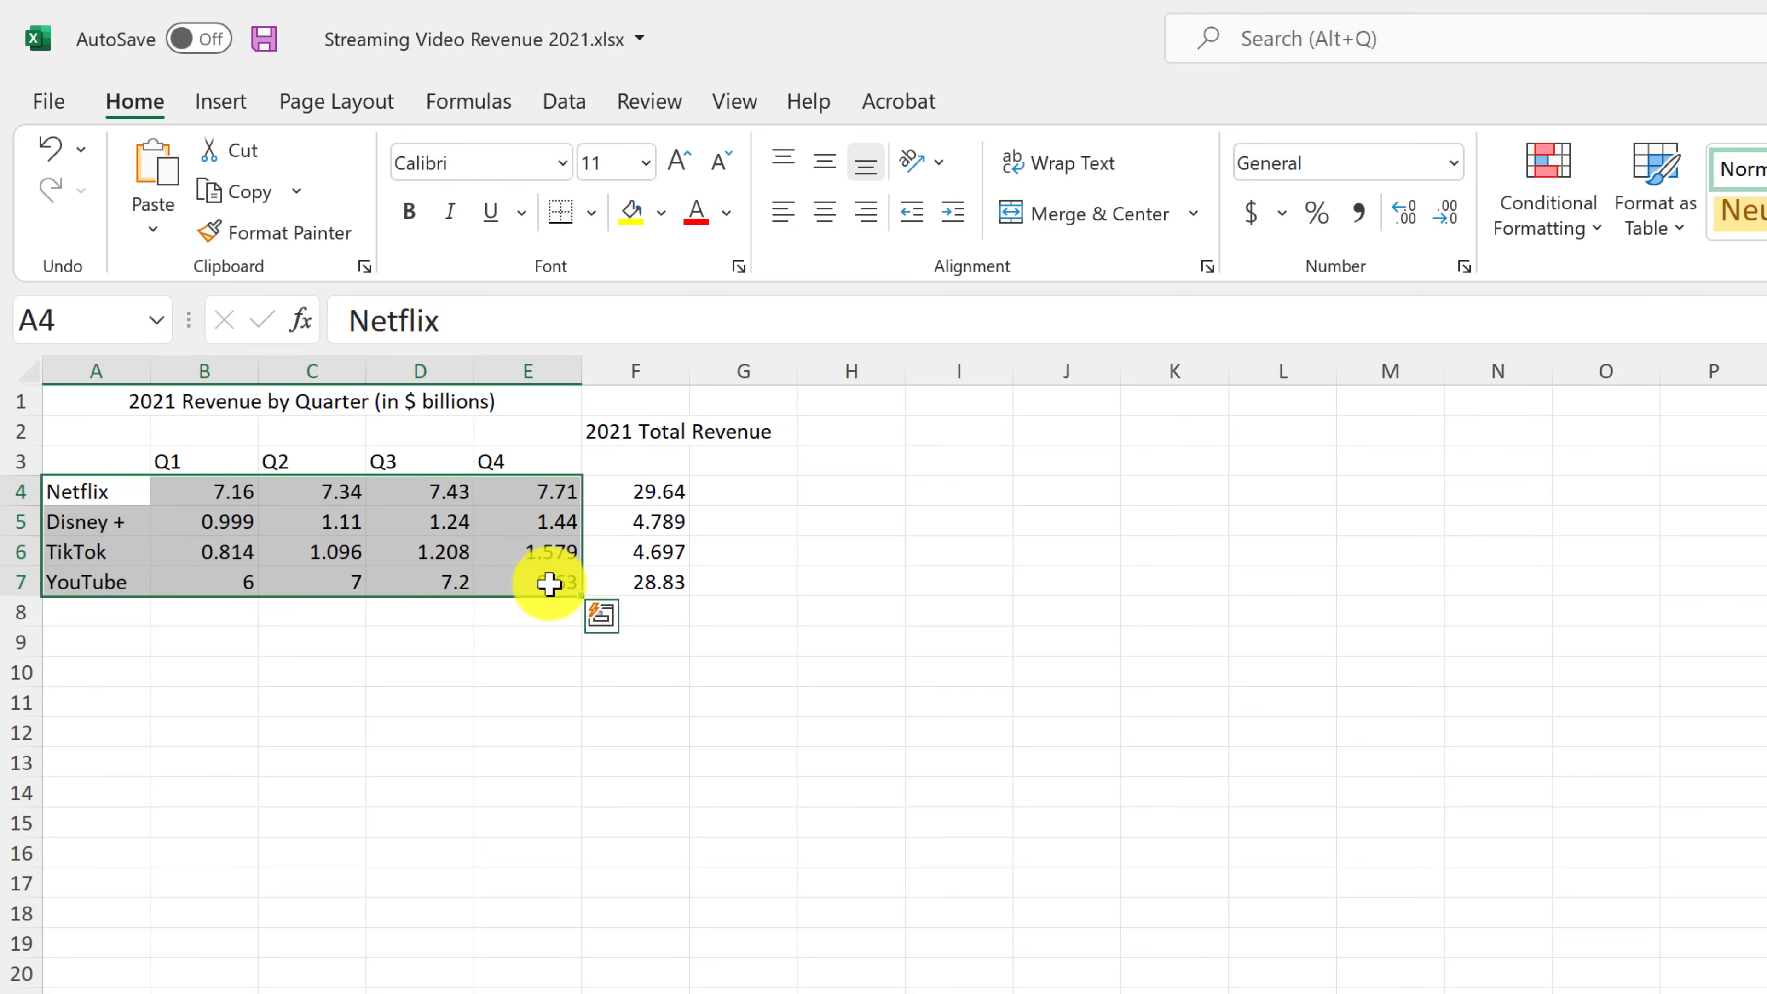
left_click(221, 102)
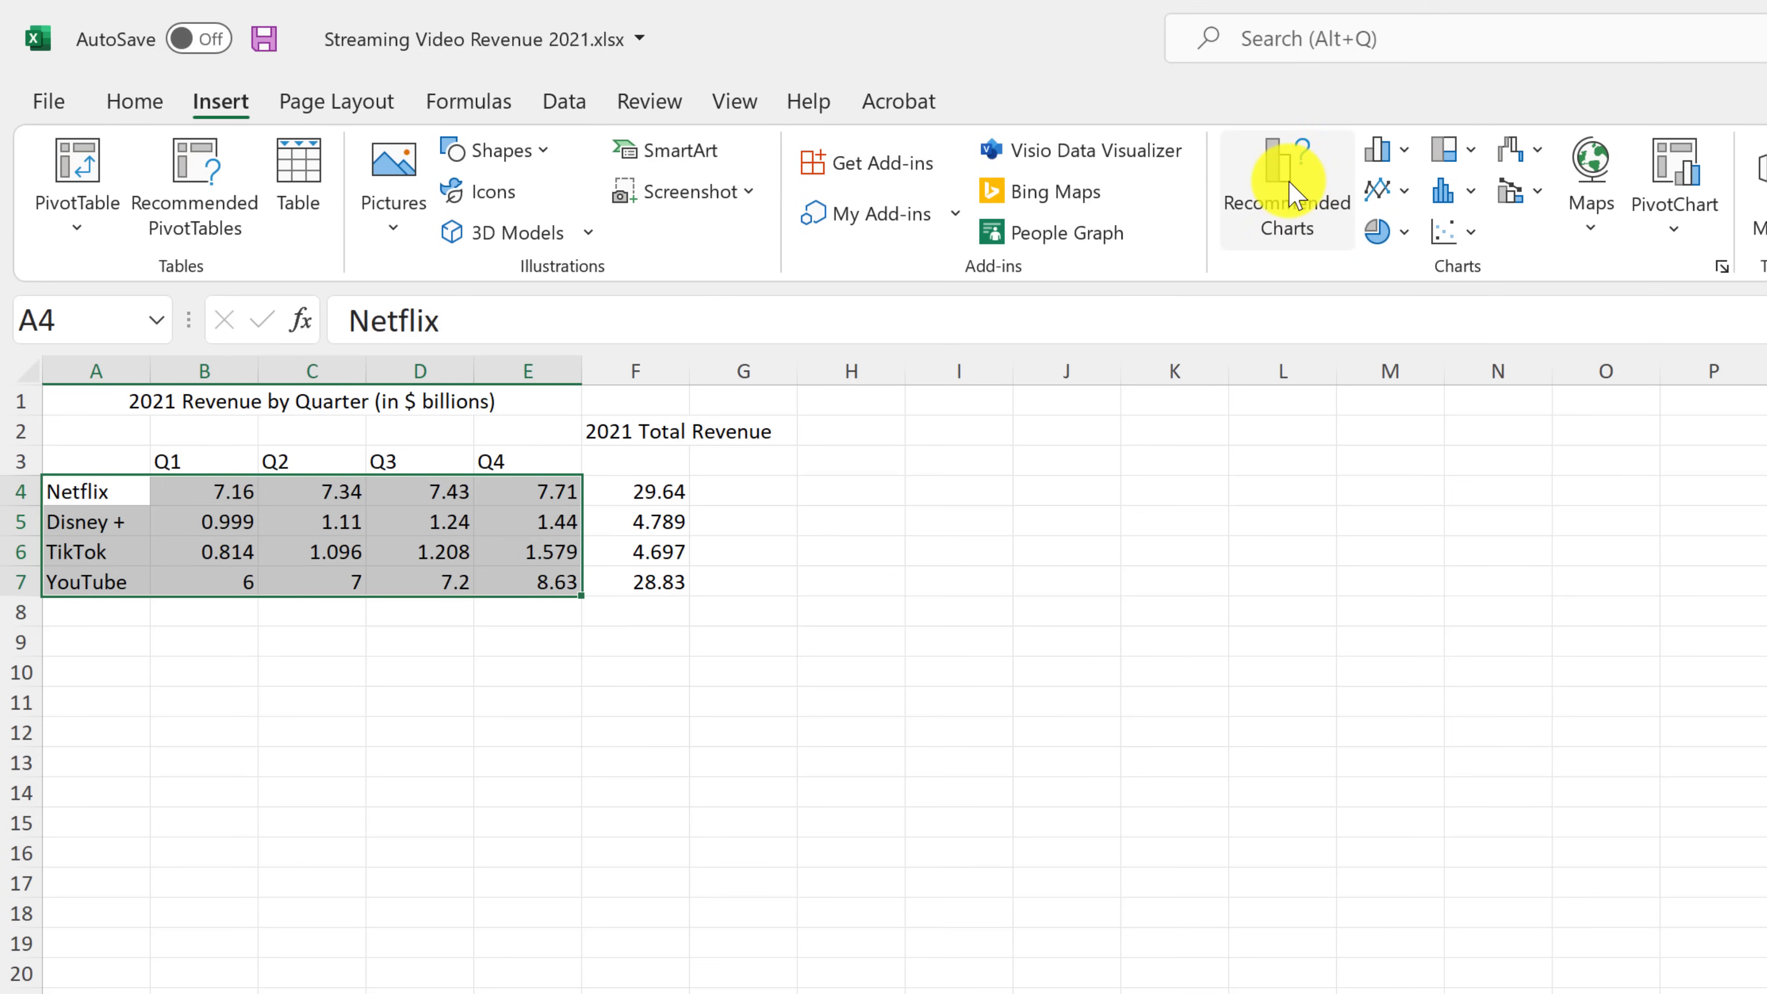
left_click(1383, 149)
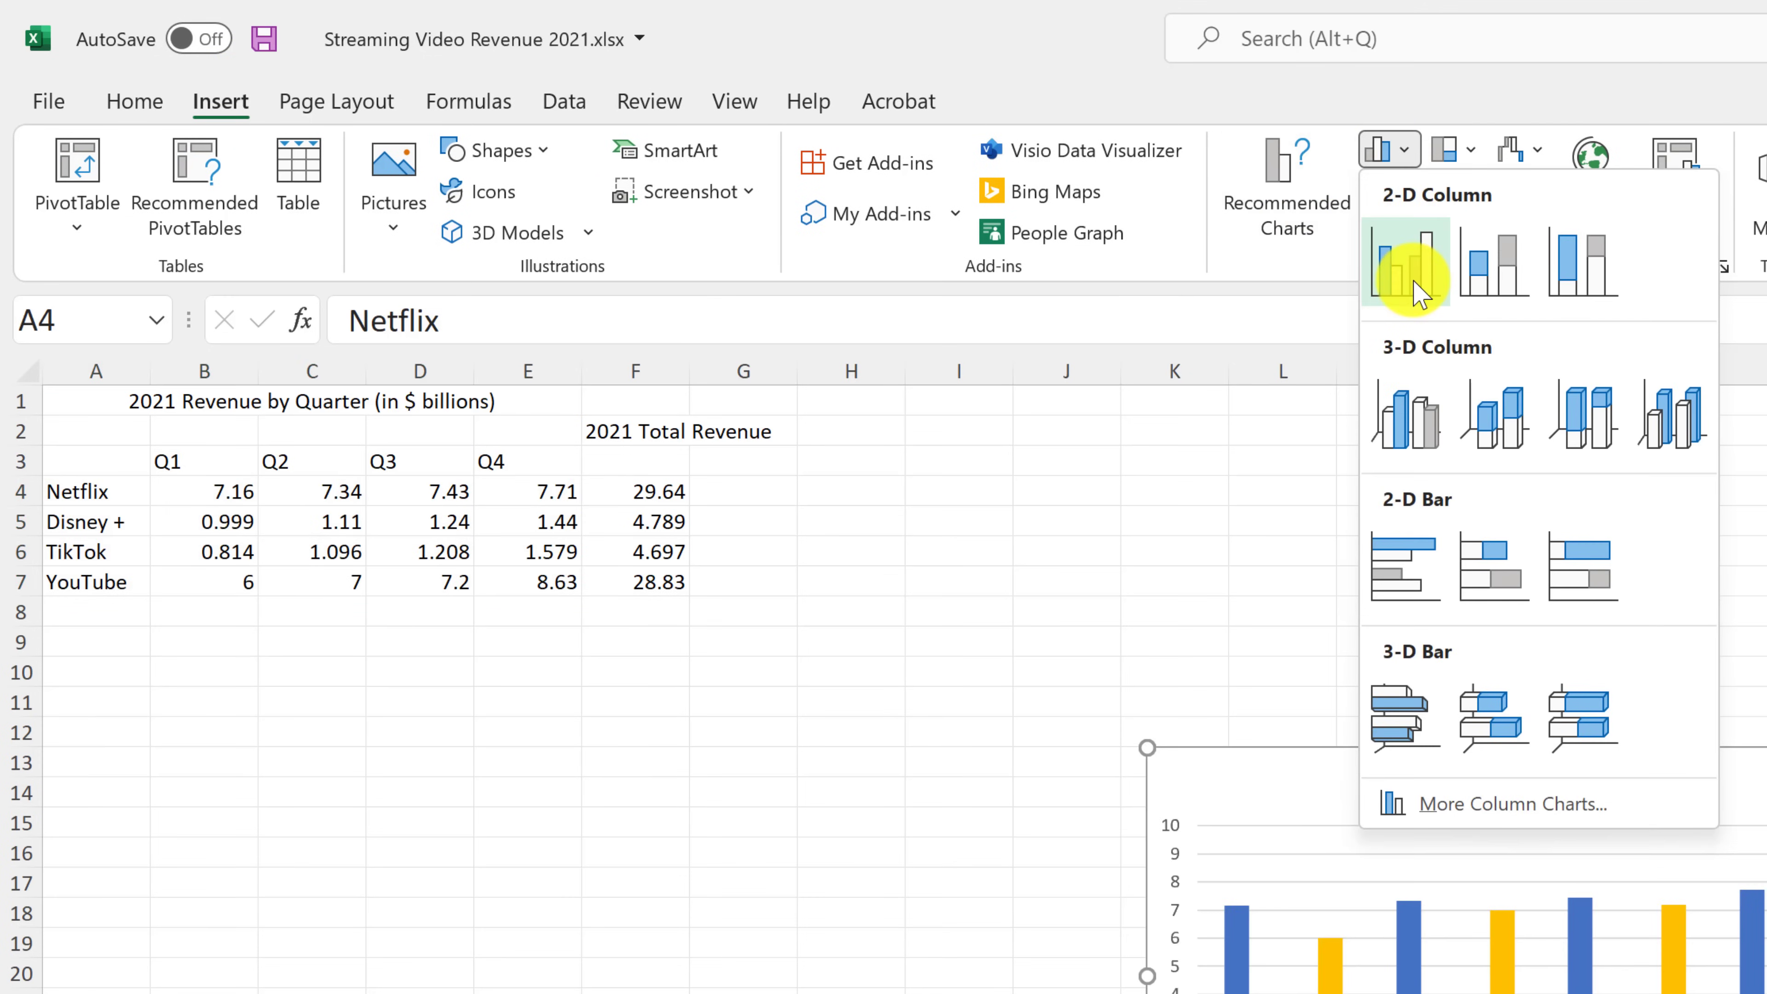
left_click(1417, 293)
left_click_drag(1302, 770, 381, 655)
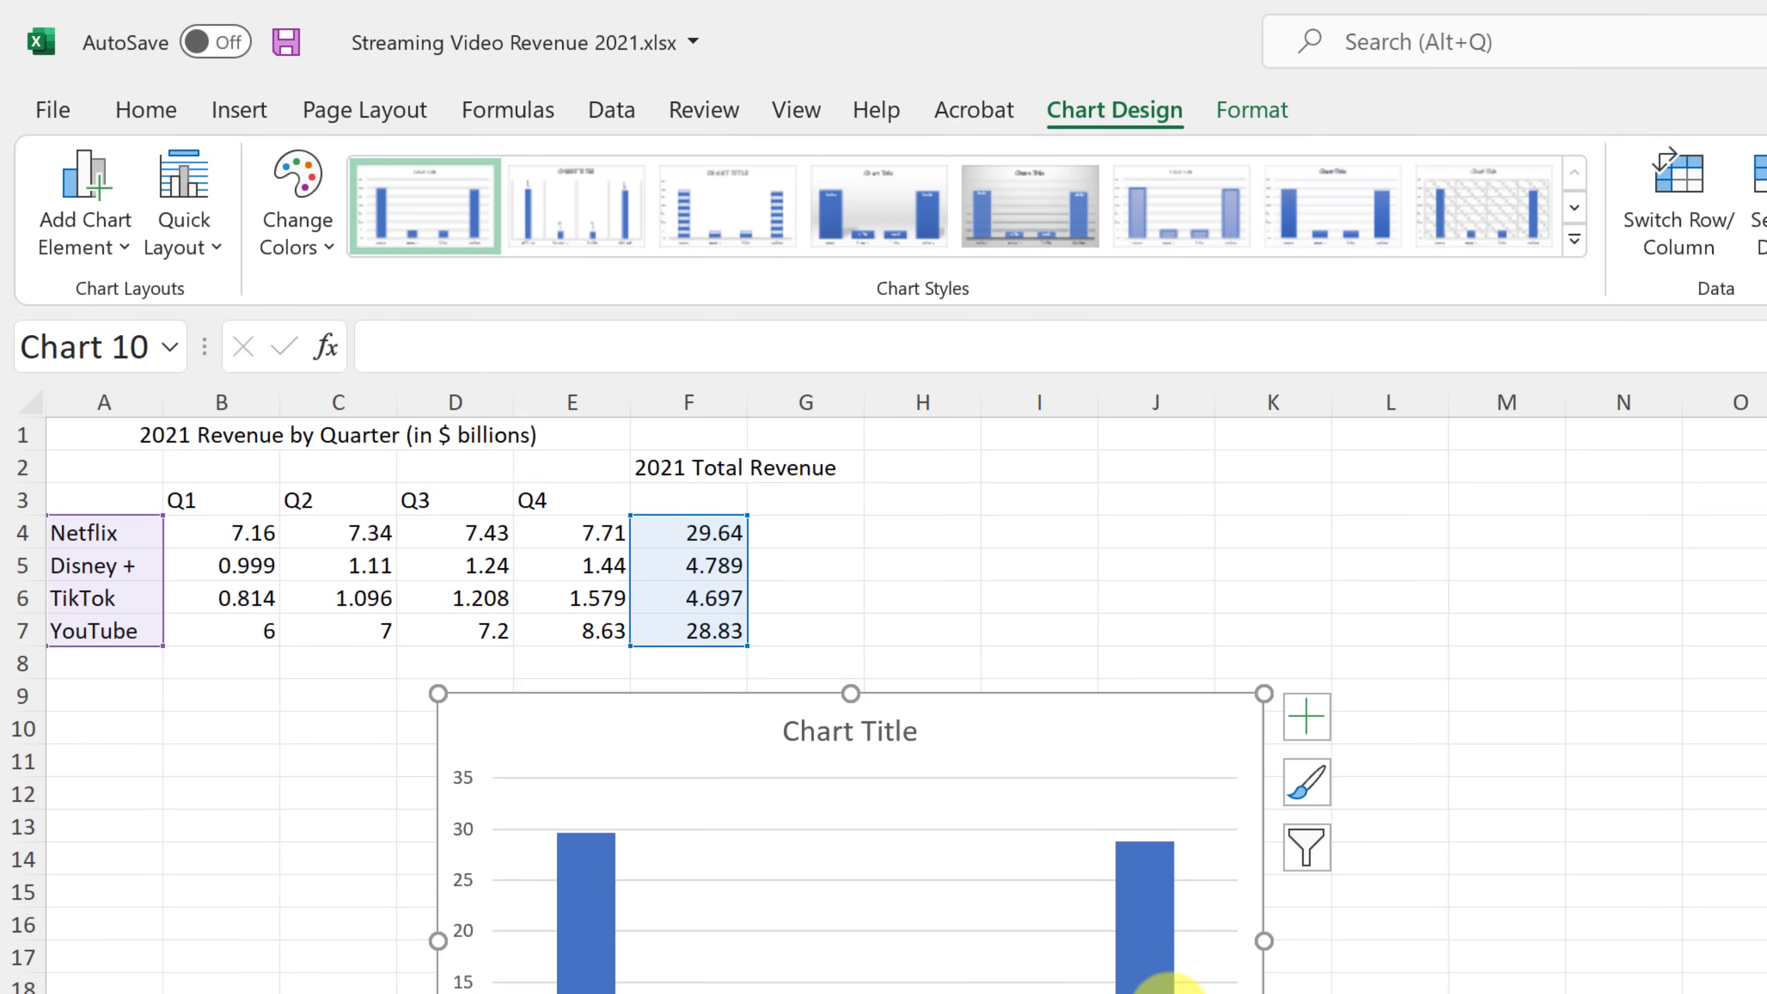
Step: Delete the 2021 total revenue column chart and select the empty cell B10
key("Delete")
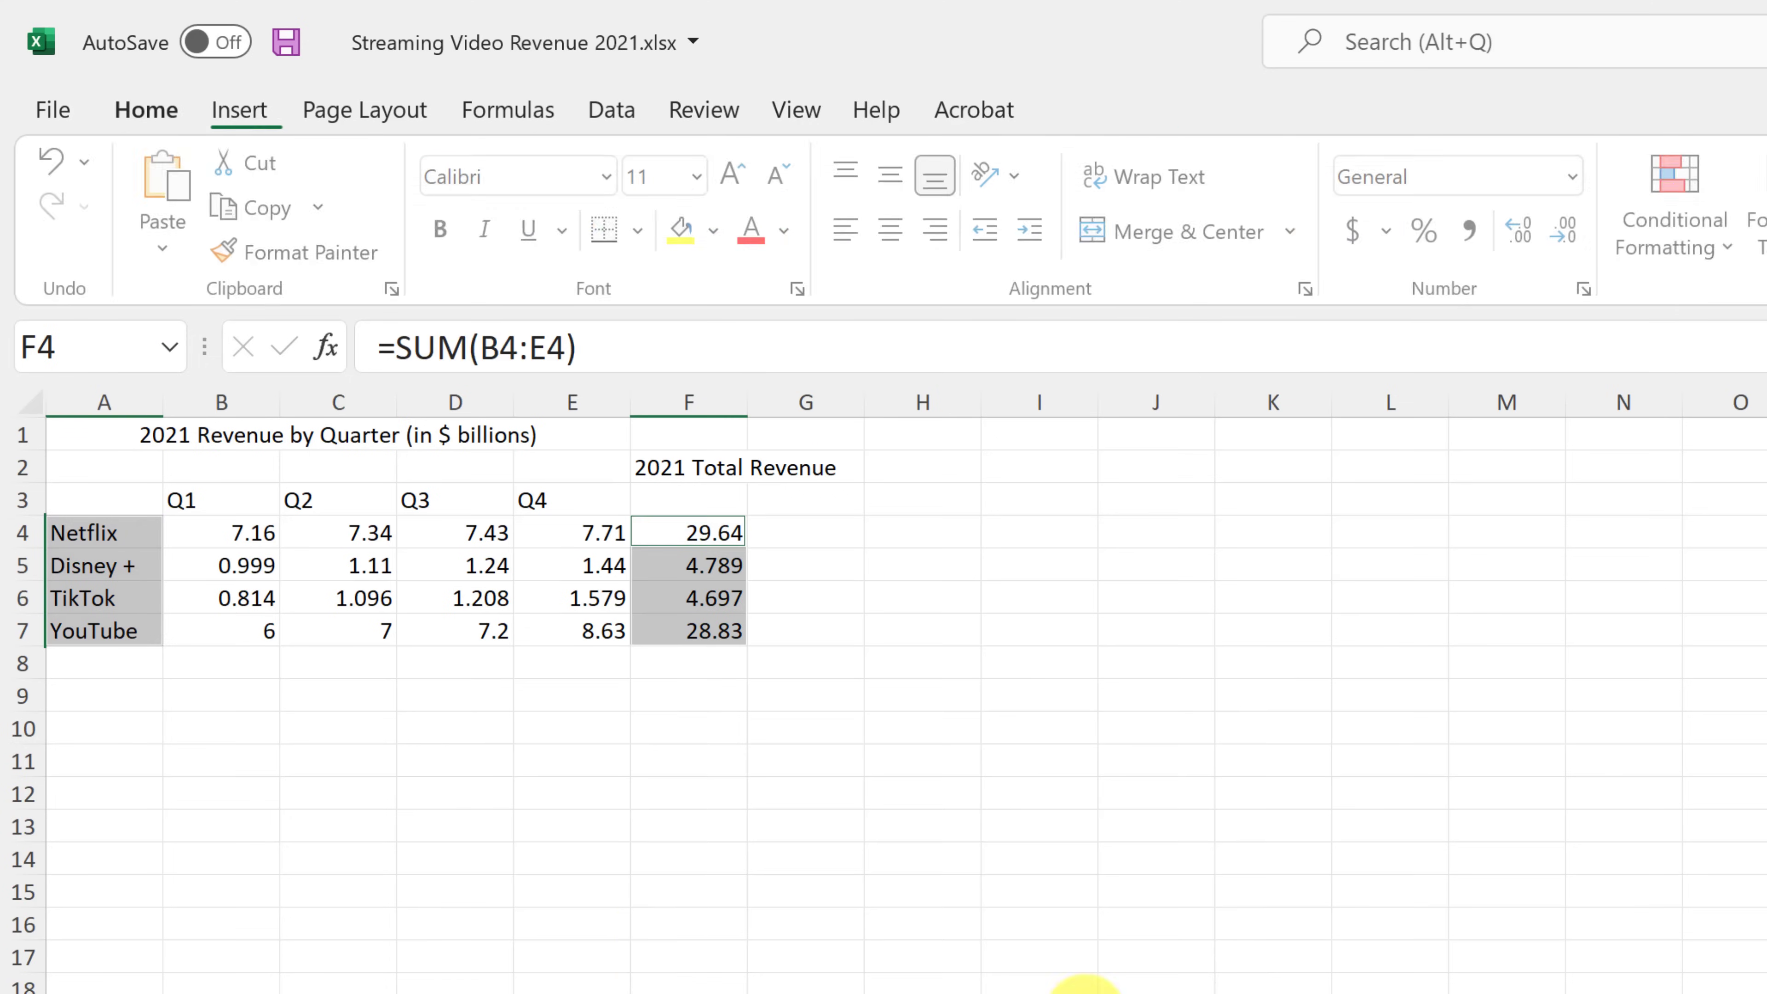
left_click_drag(643, 929, 694, 967)
left_click(199, 726)
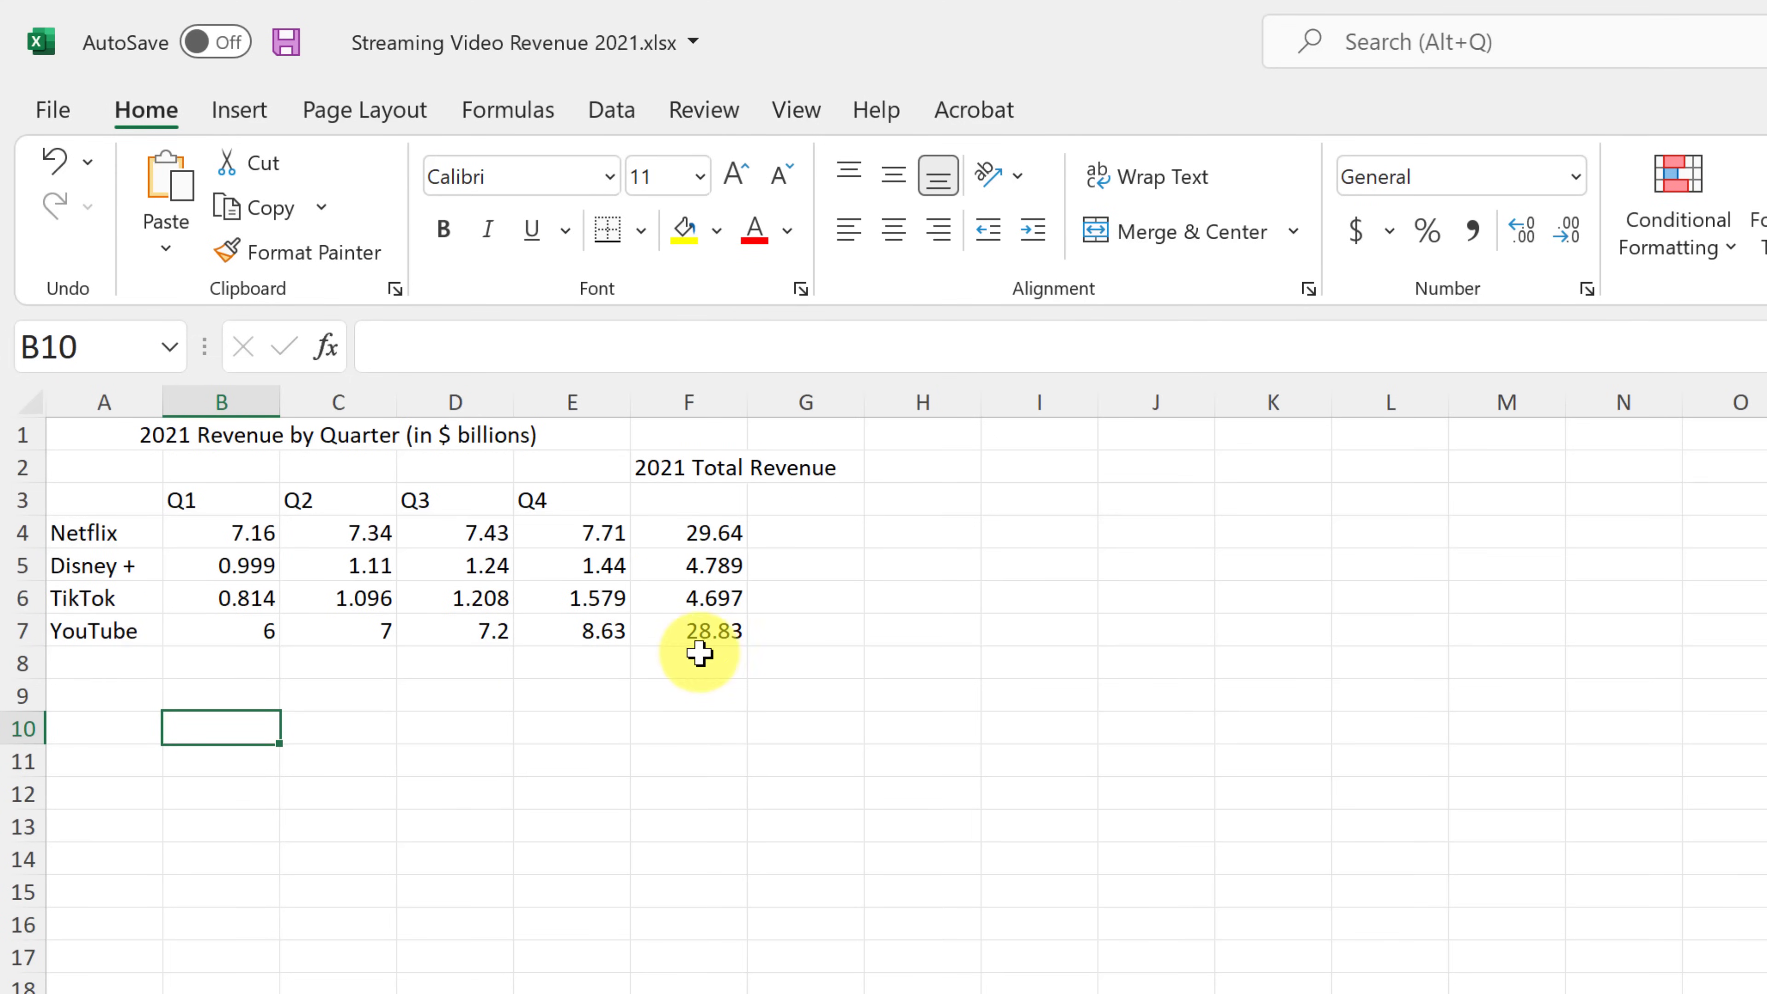
Step: Insert a 3-D clustered column chart from the YouTube row A7:E7 and place it just below the data table
left_click_drag(80, 634, 572, 623)
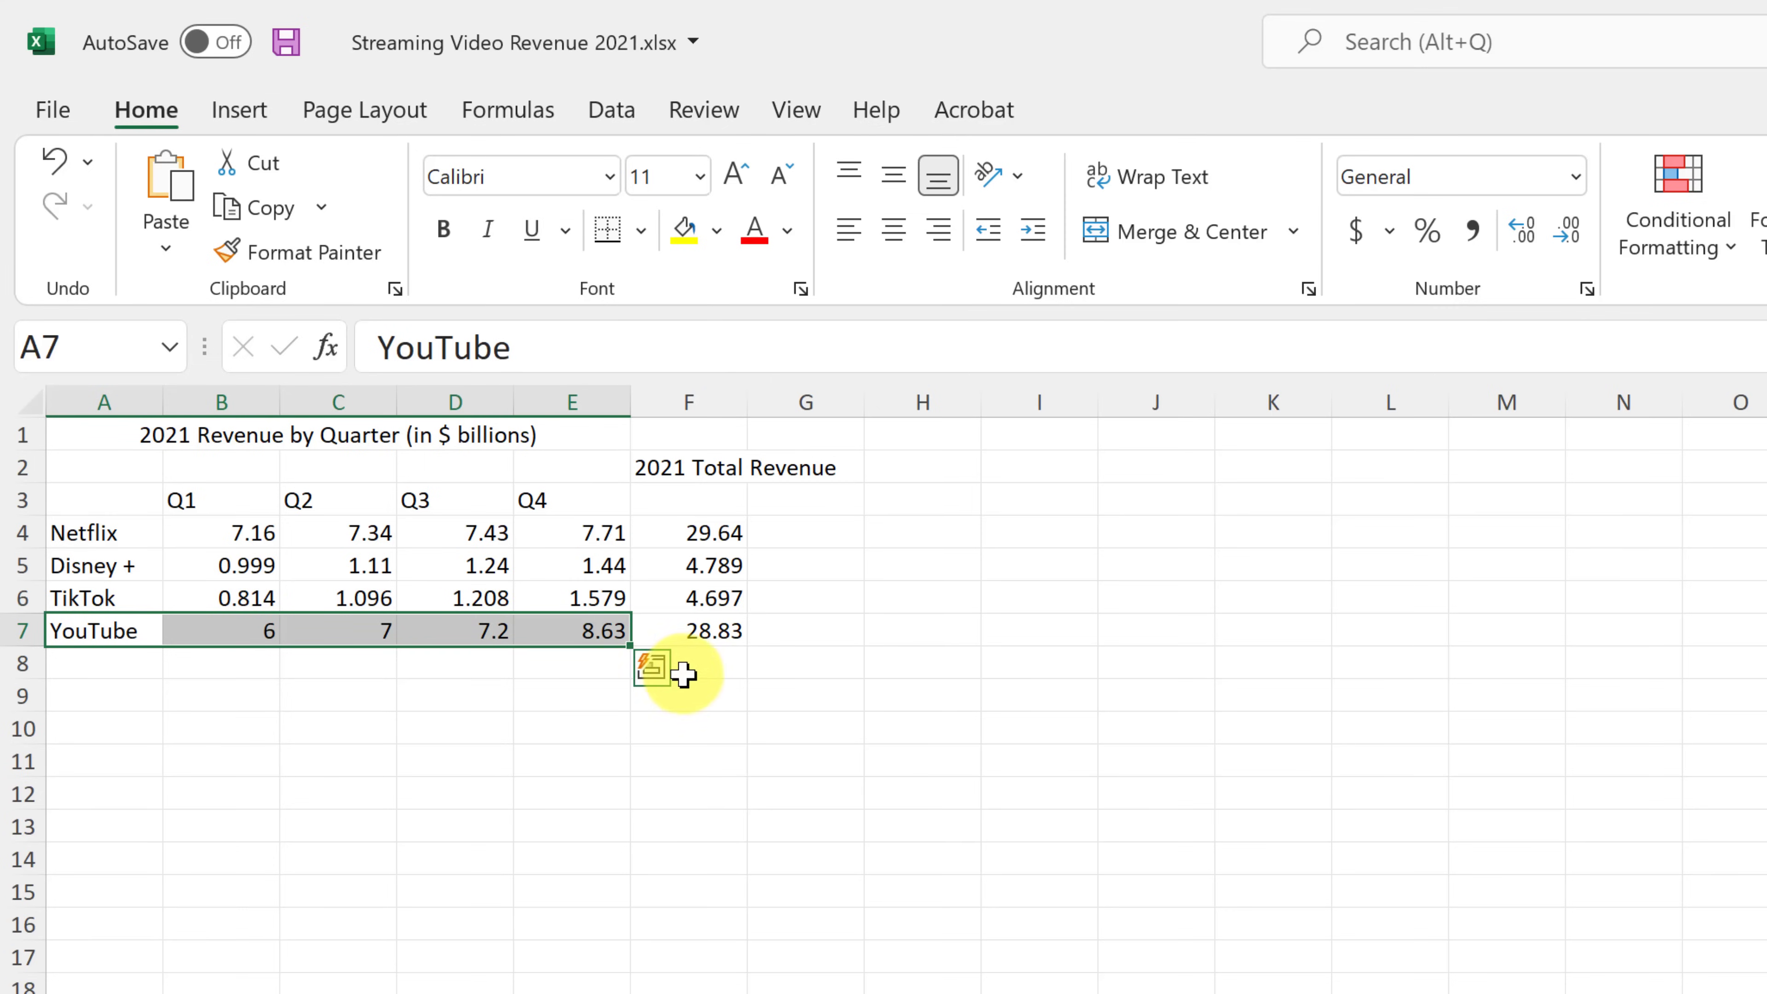
left_click(238, 115)
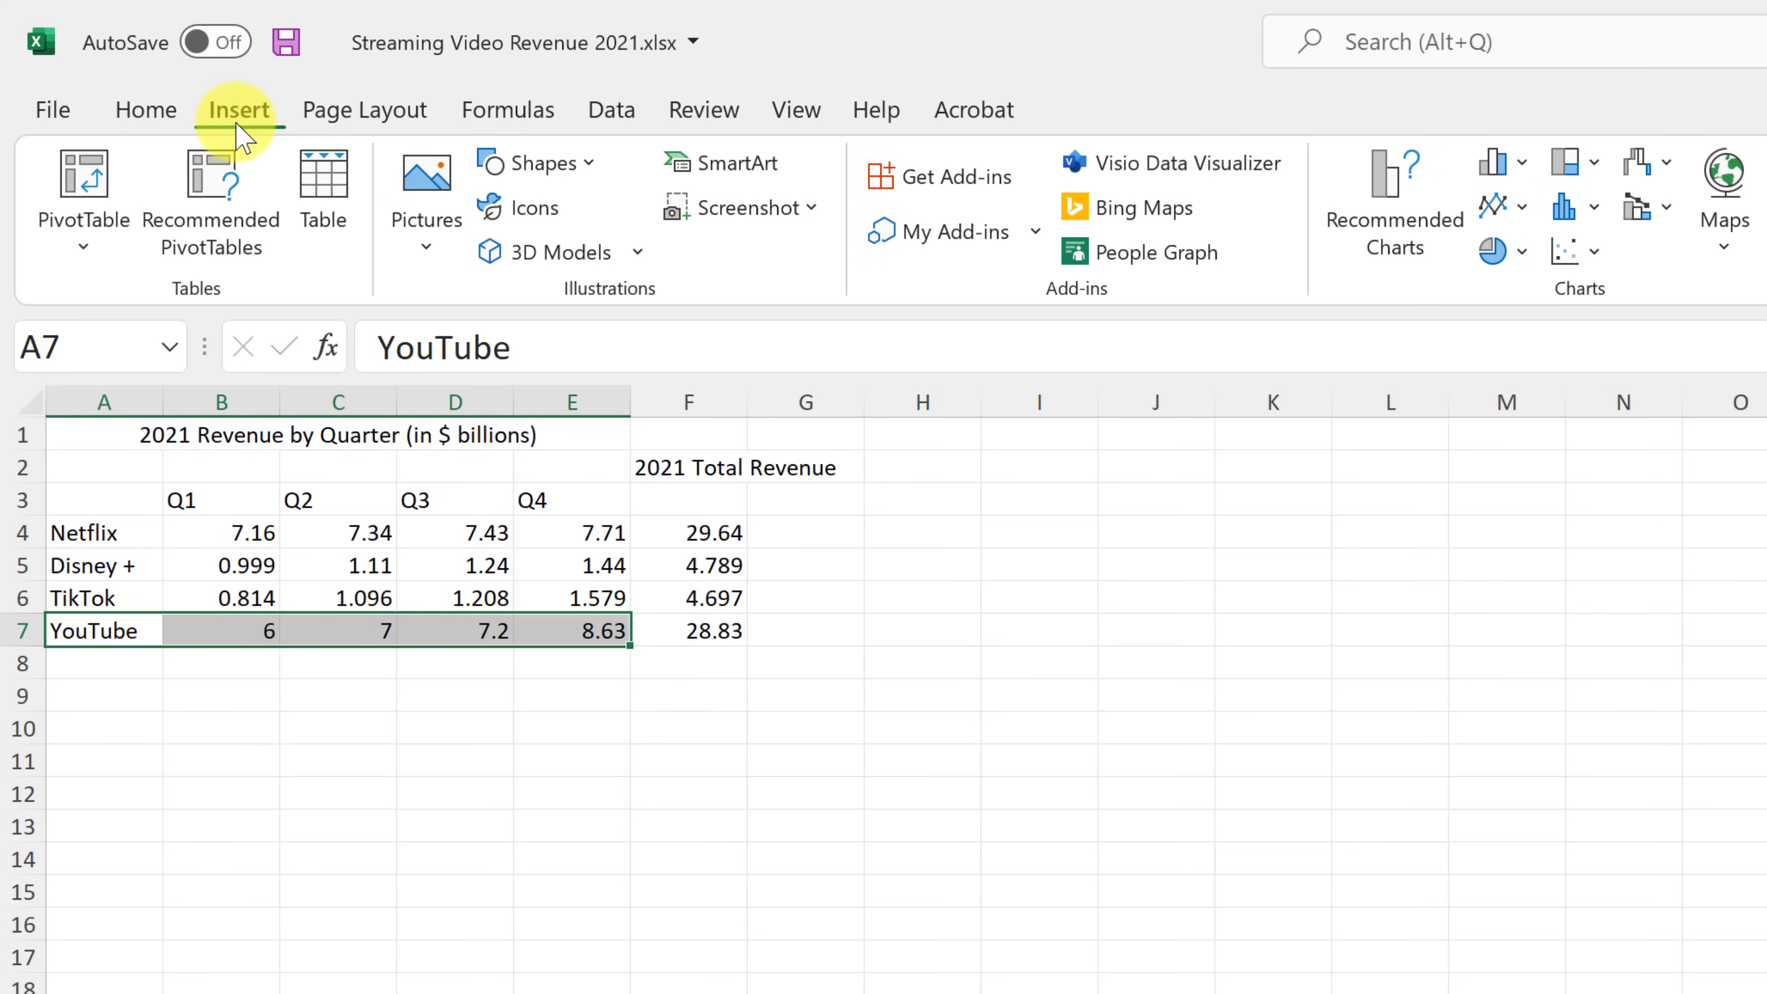
left_click(1522, 164)
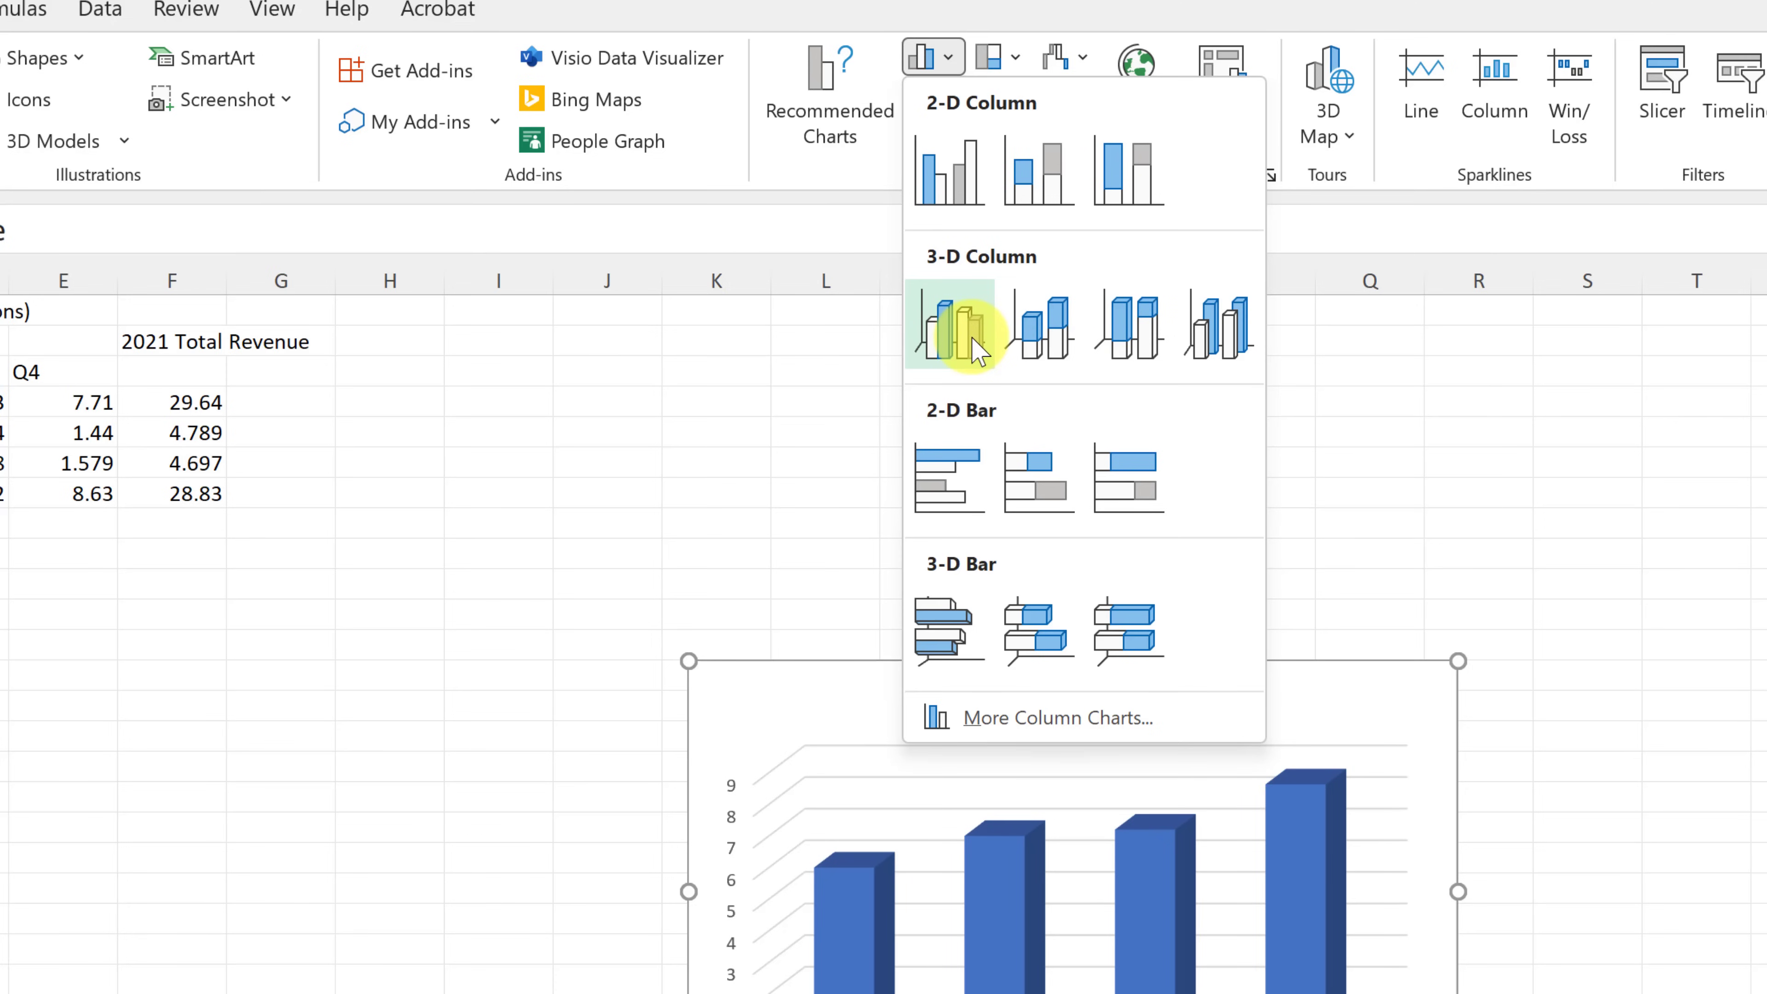
left_click(977, 352)
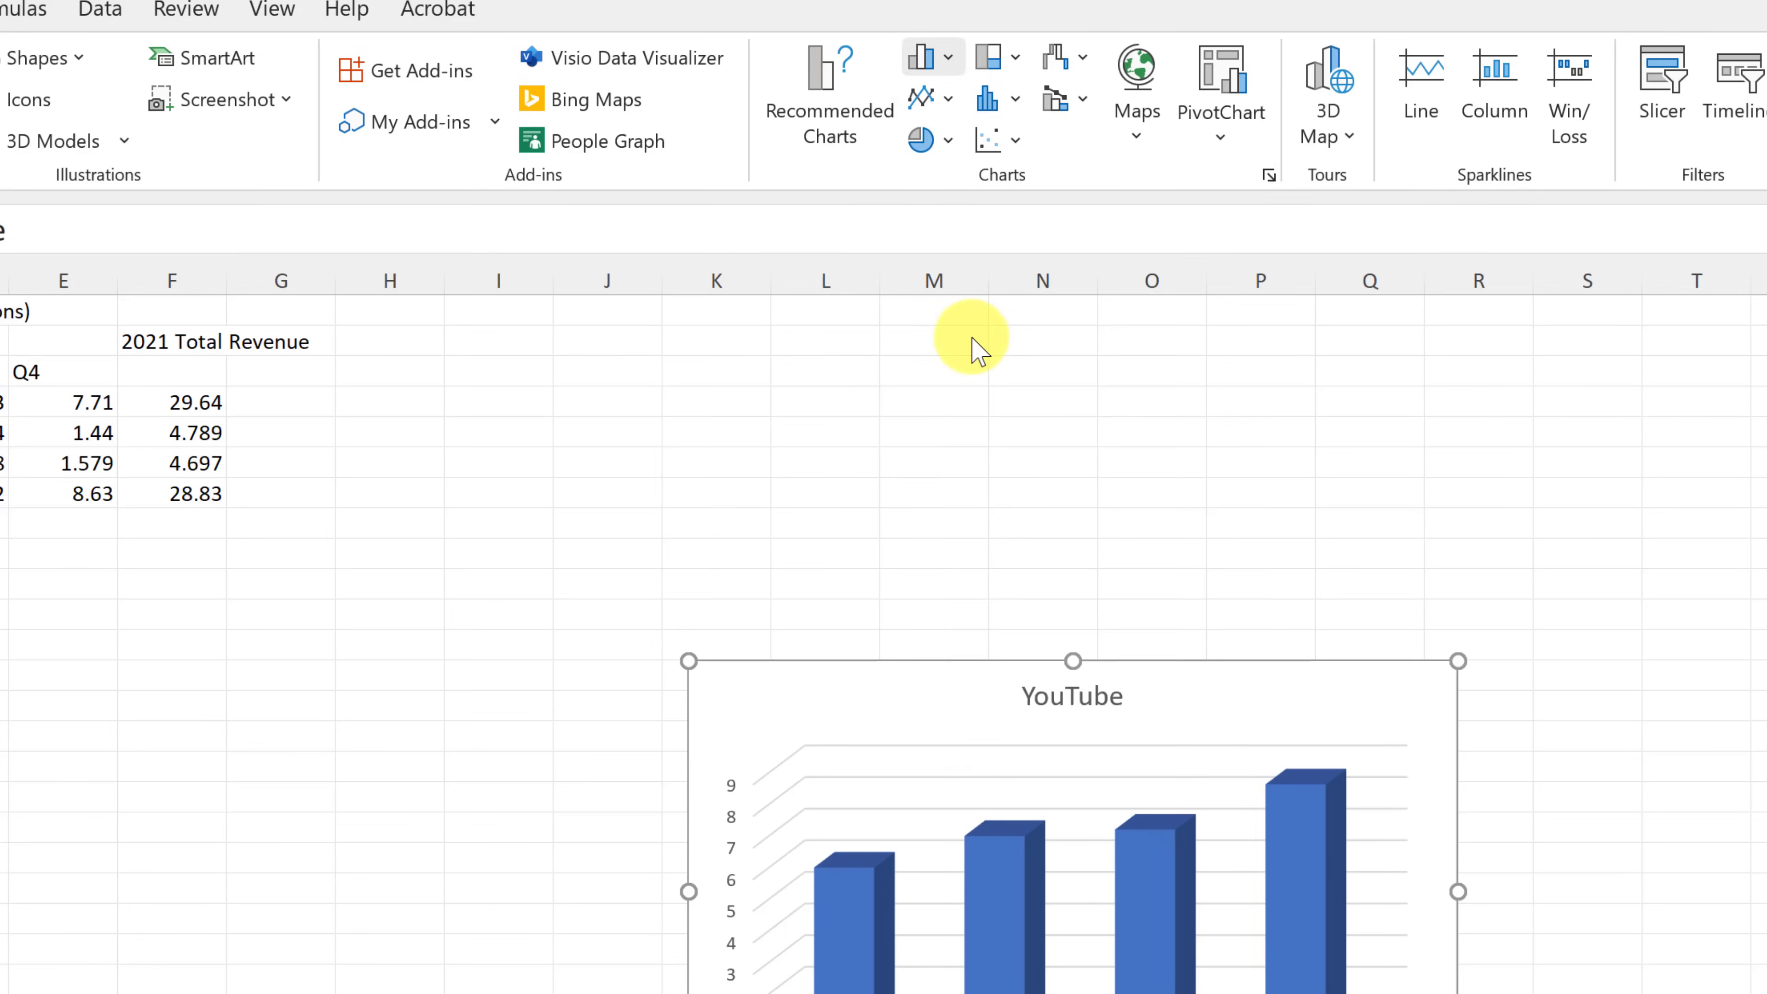
left_click_drag(1082, 686, 201, 632)
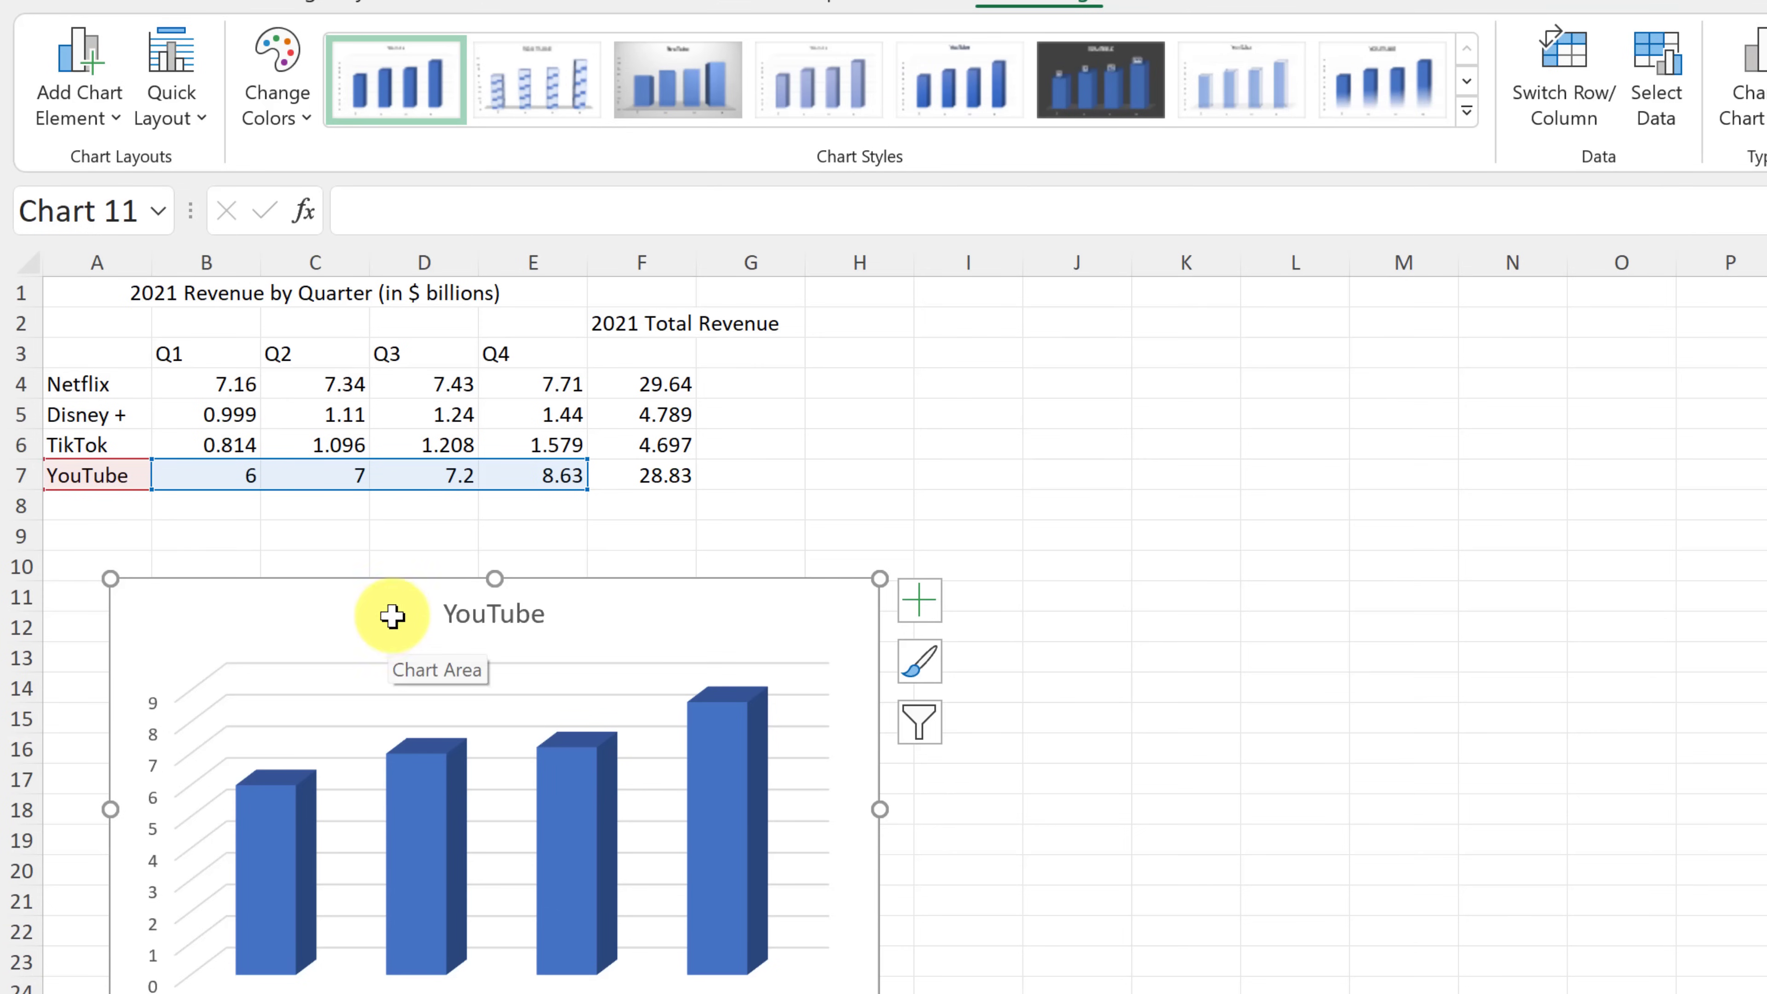
left_click_drag(388, 622, 412, 599)
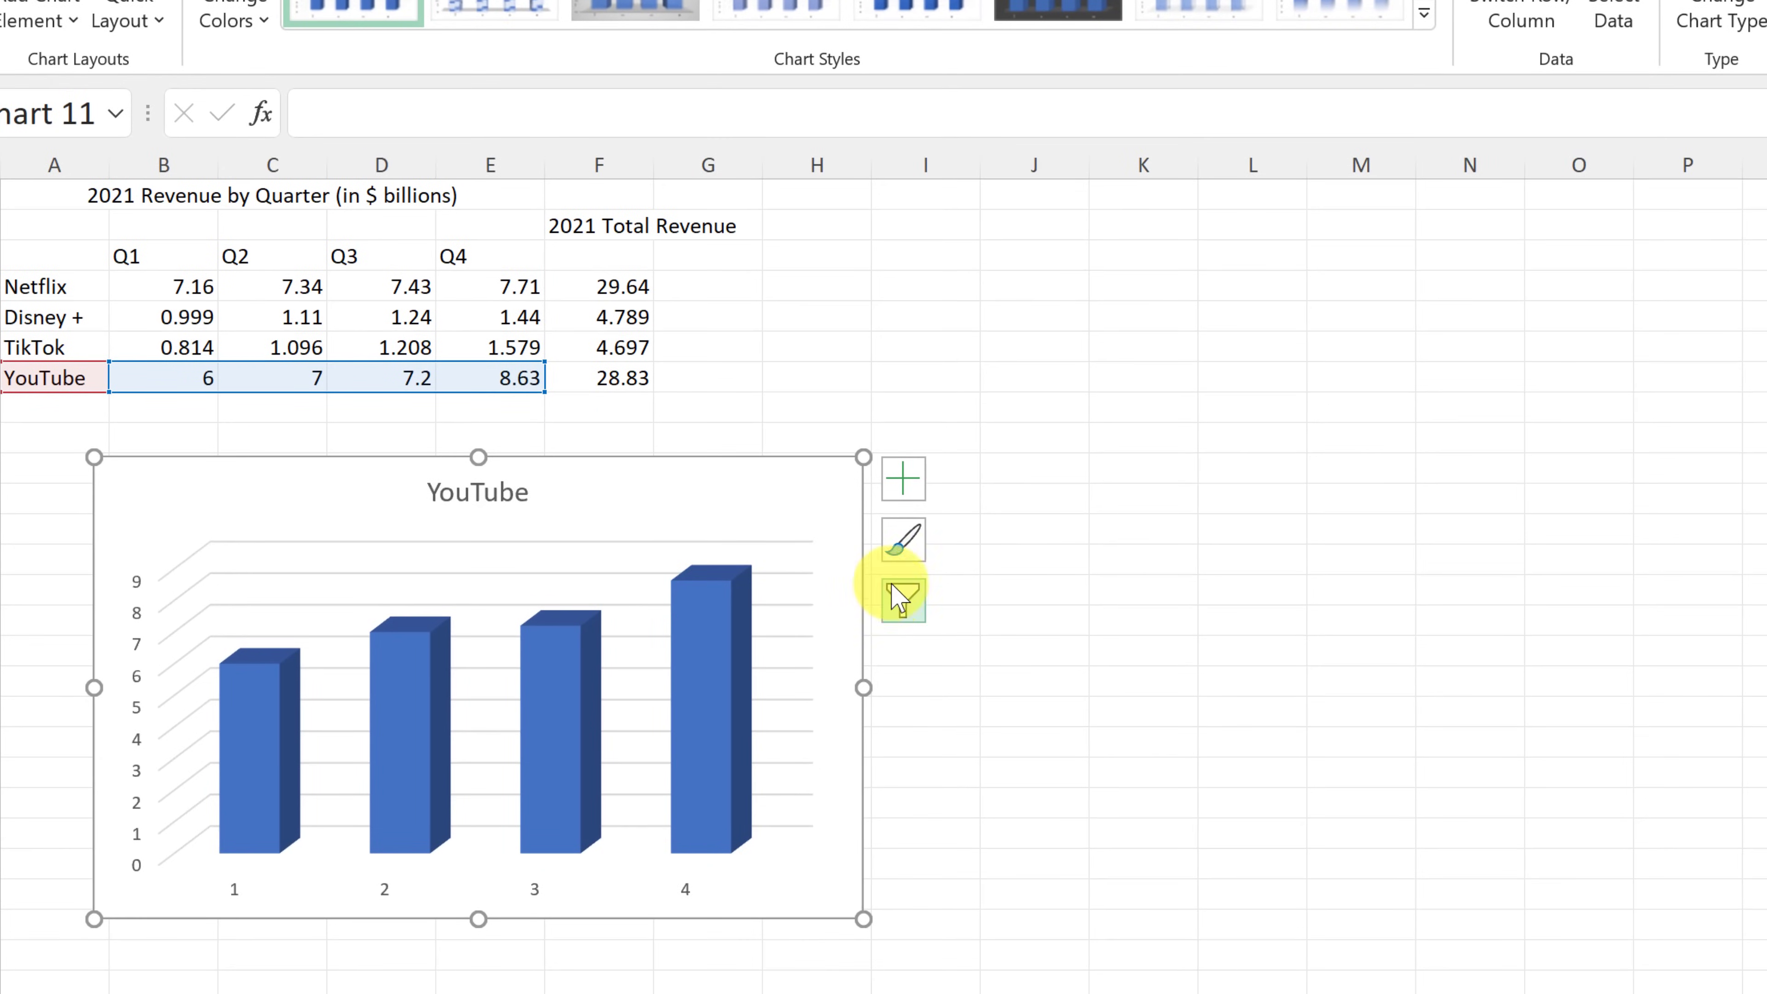
Step: Add axis titles and data labels to the YouTube chart, keeping both primary axes shown
left_click(904, 479)
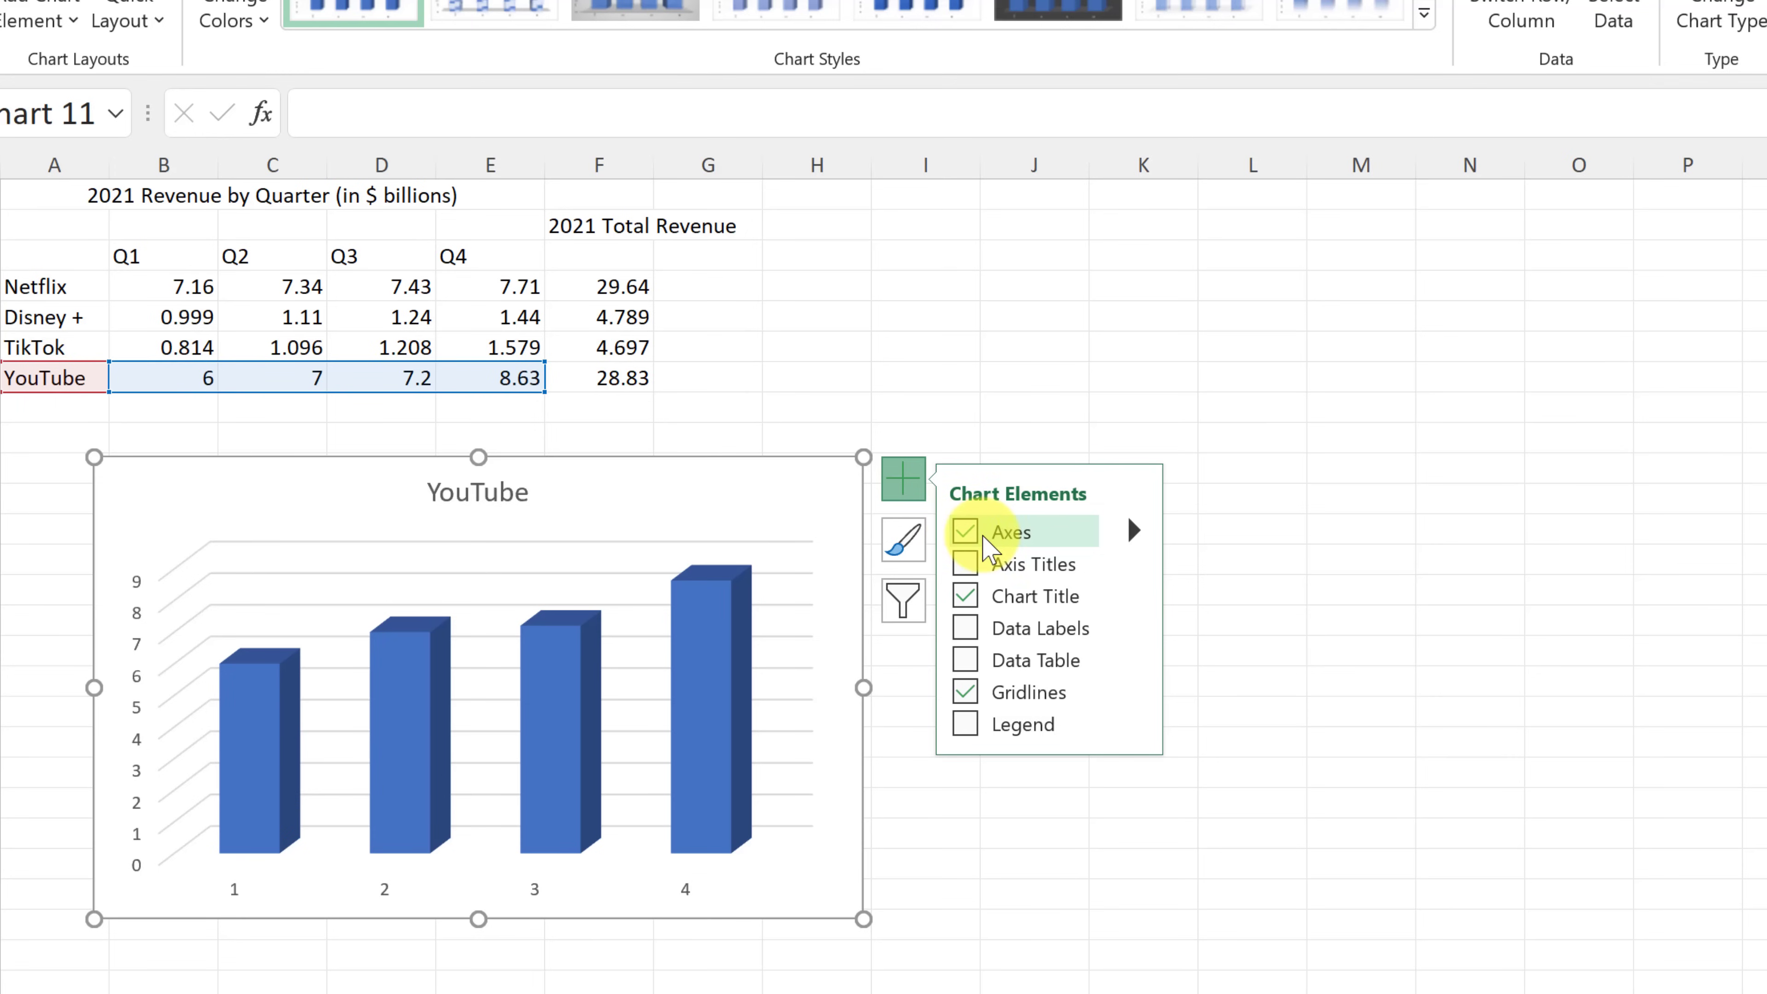
left_click(1134, 531)
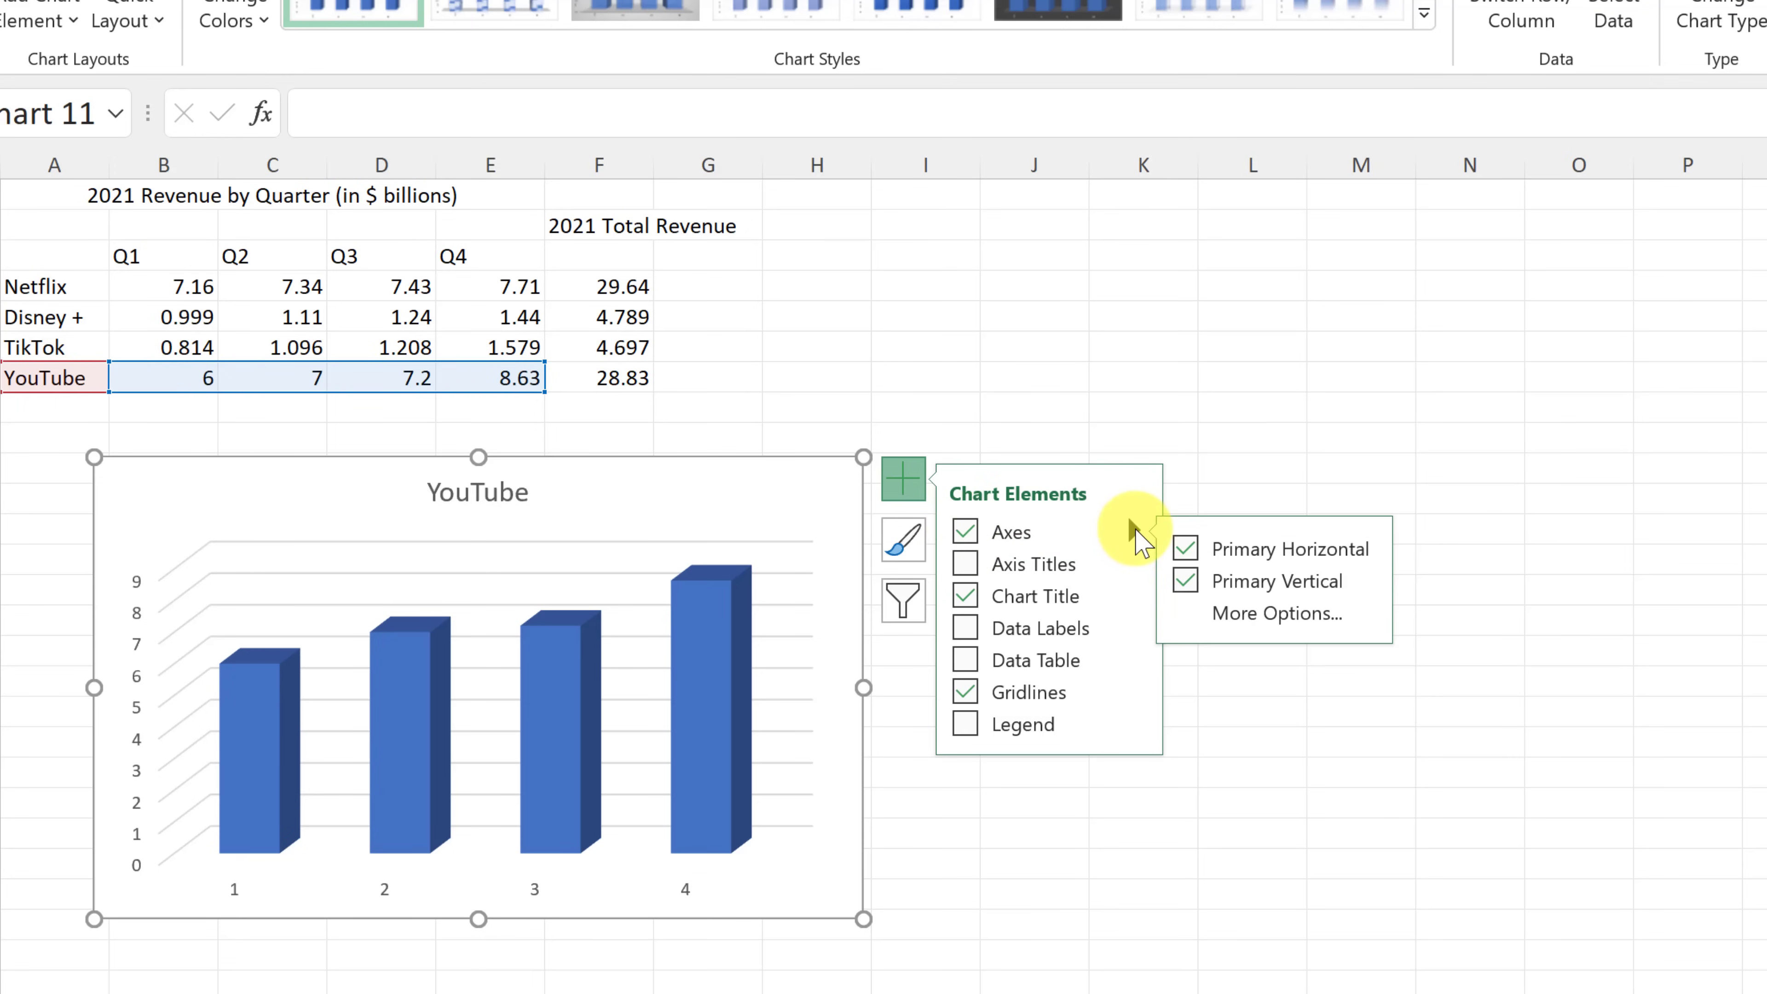
left_click(1185, 554)
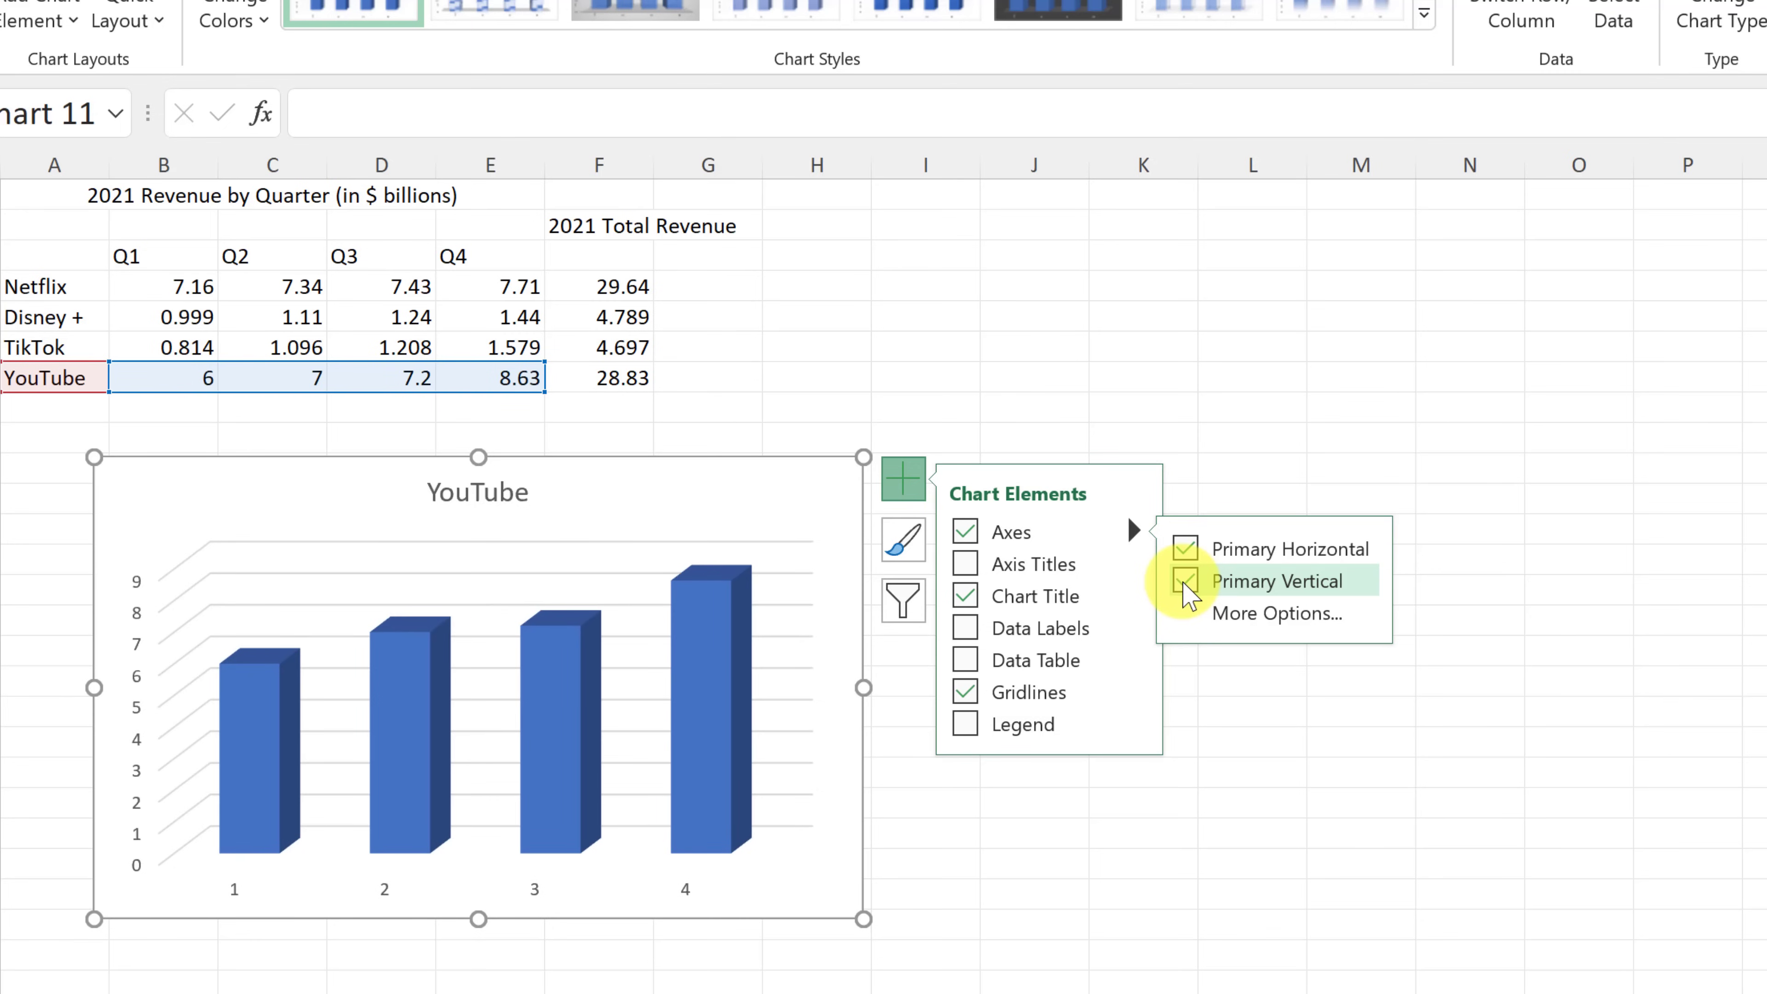
left_click(977, 563)
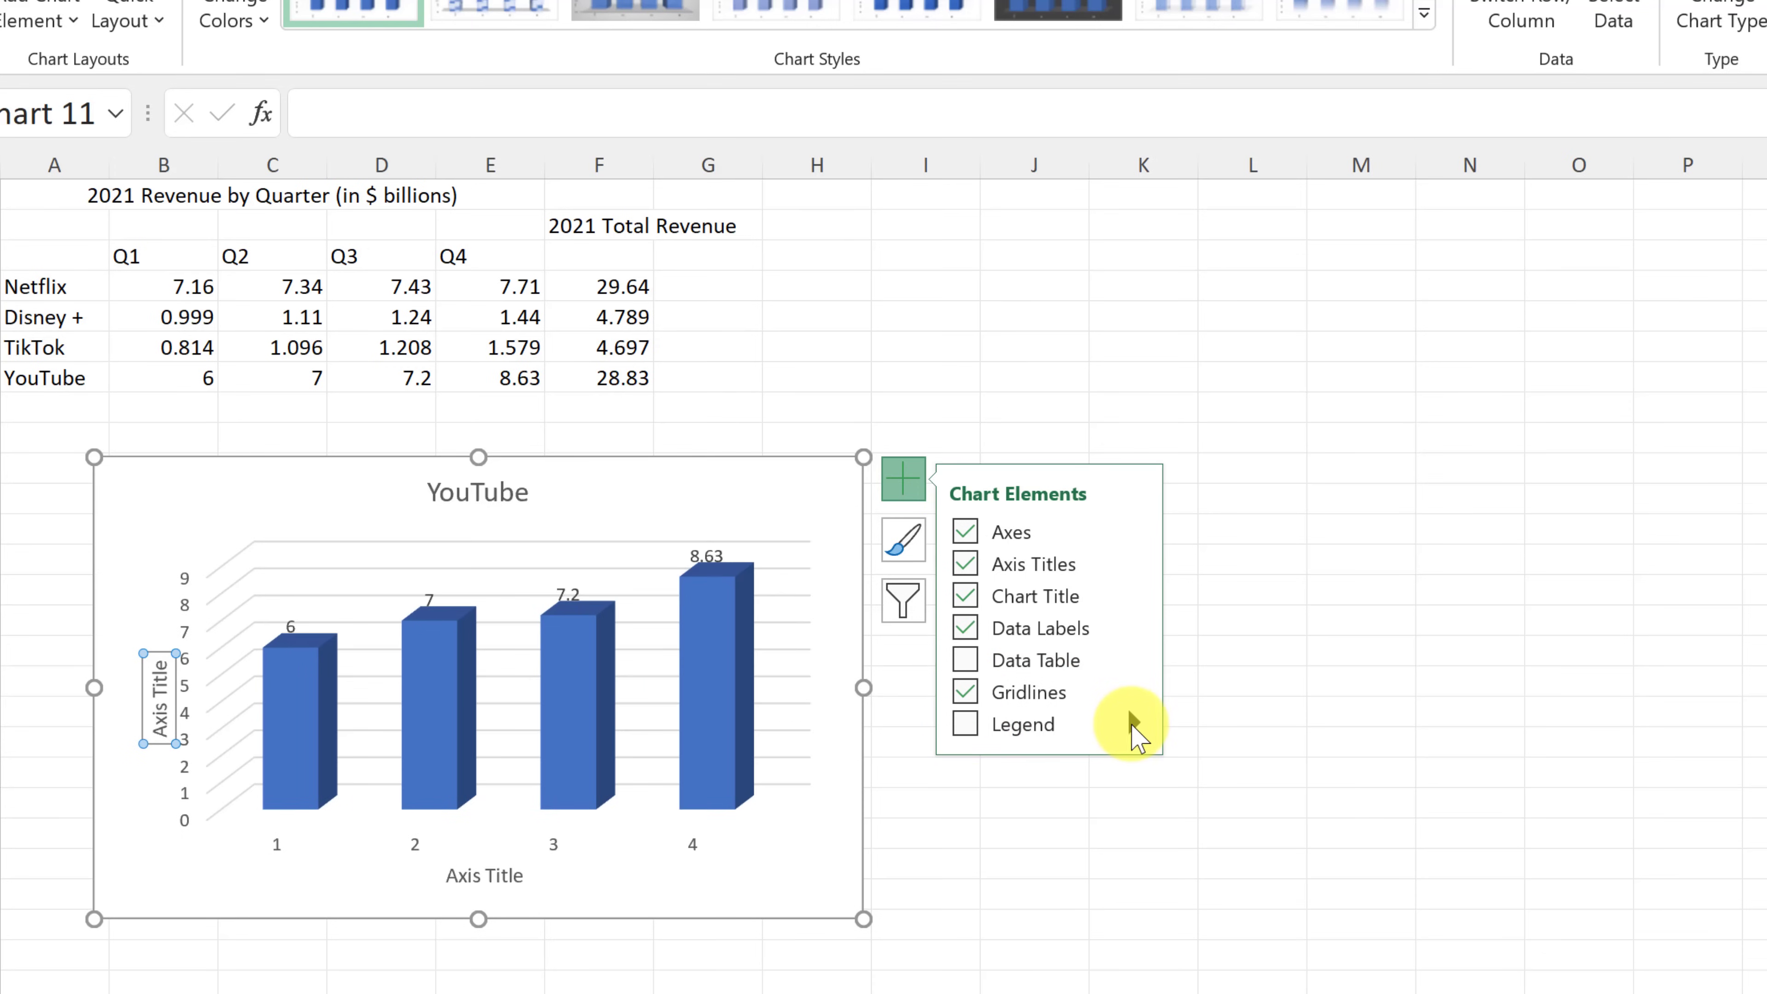
Step: Add a legend to the YouTube chart with the Right placement, and deselect the chart
left_click(1132, 723)
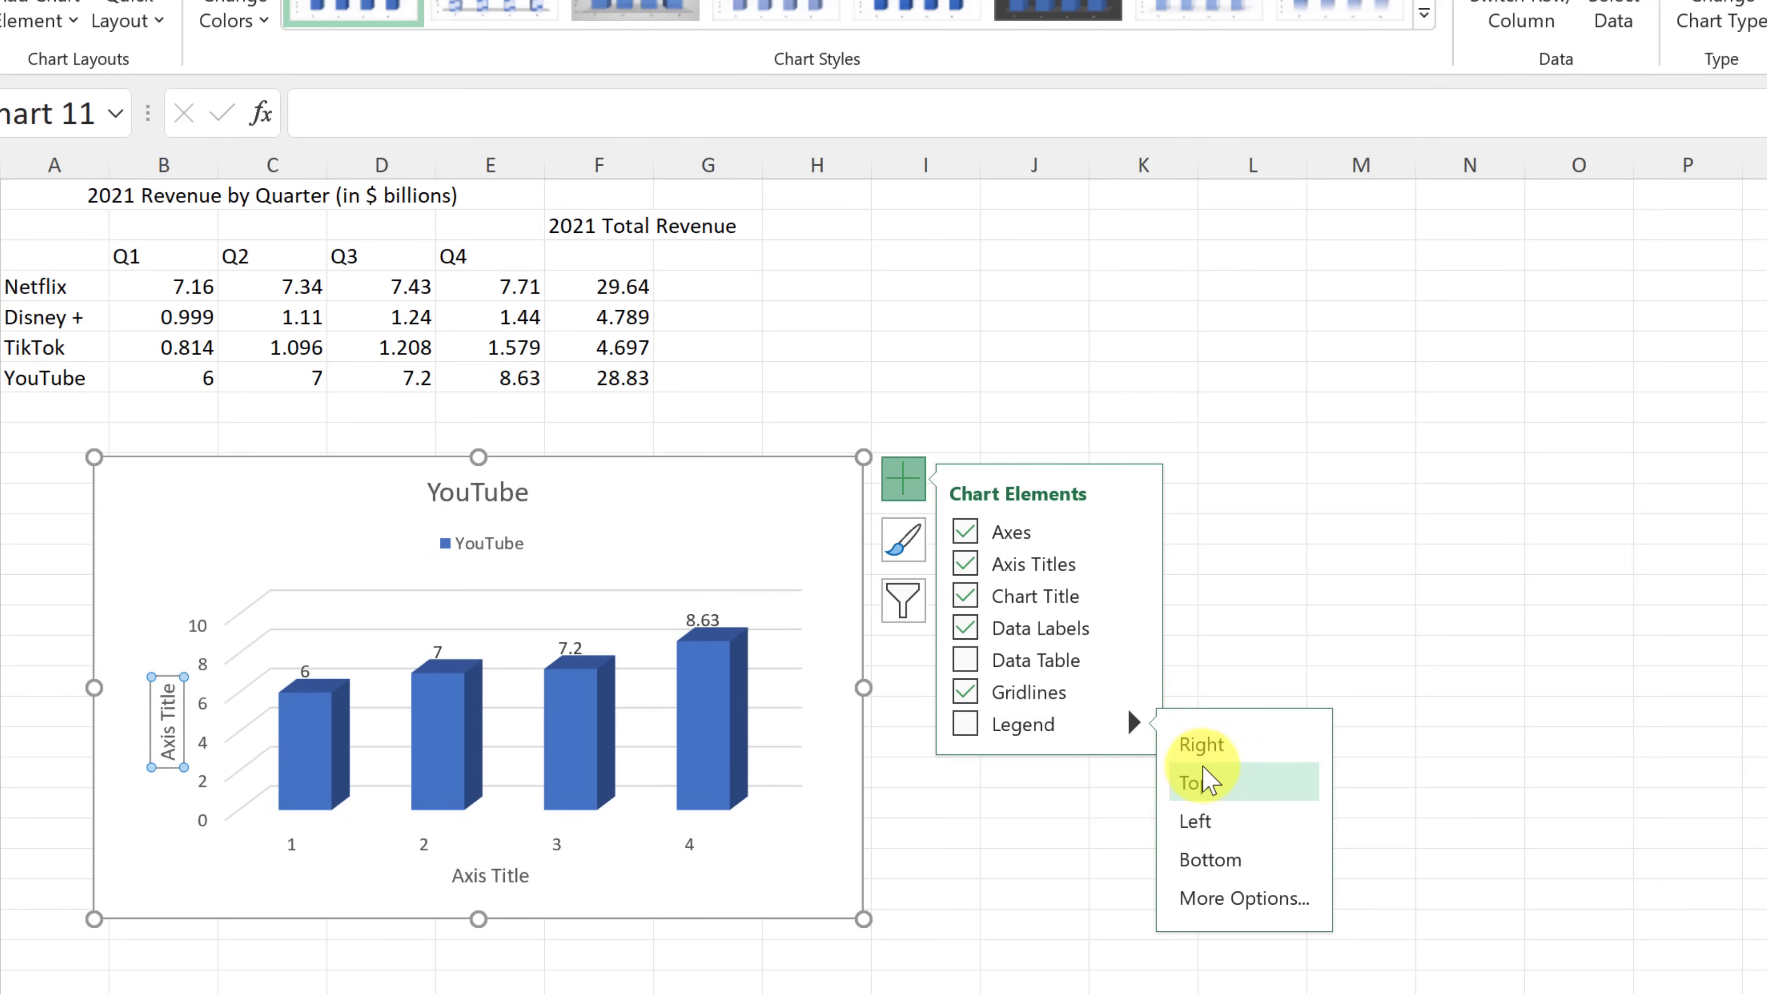
left_click(1206, 750)
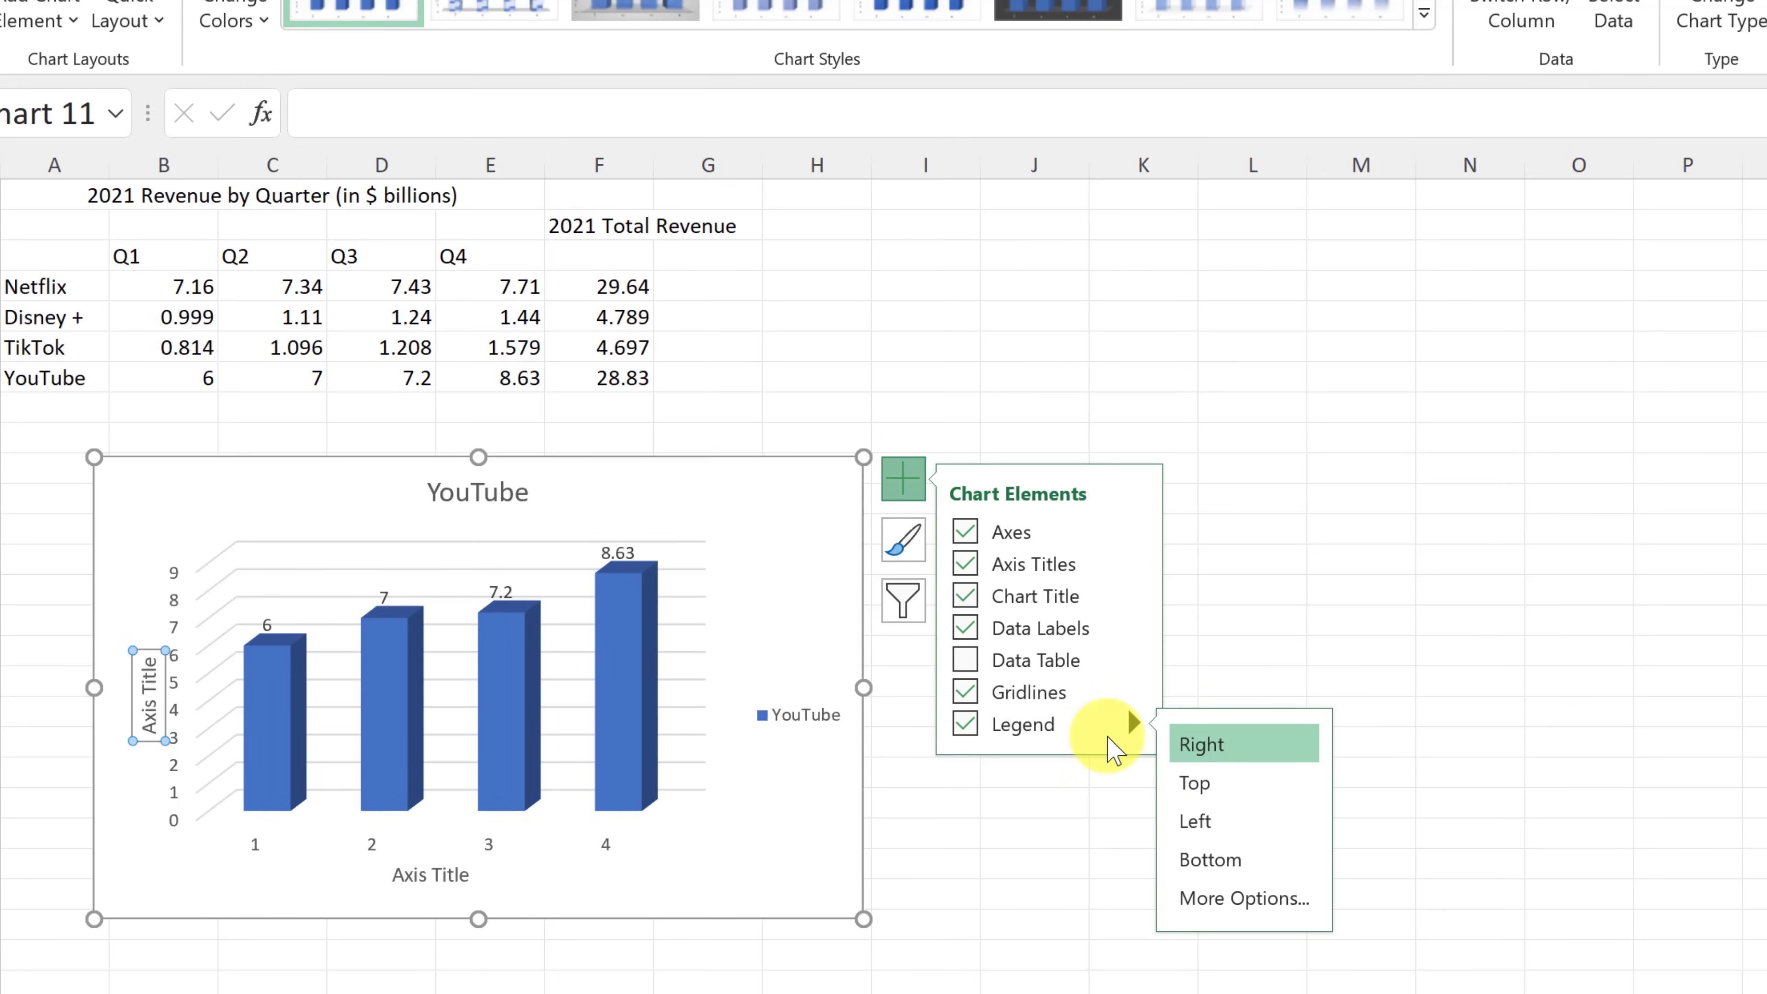
left_click(996, 833)
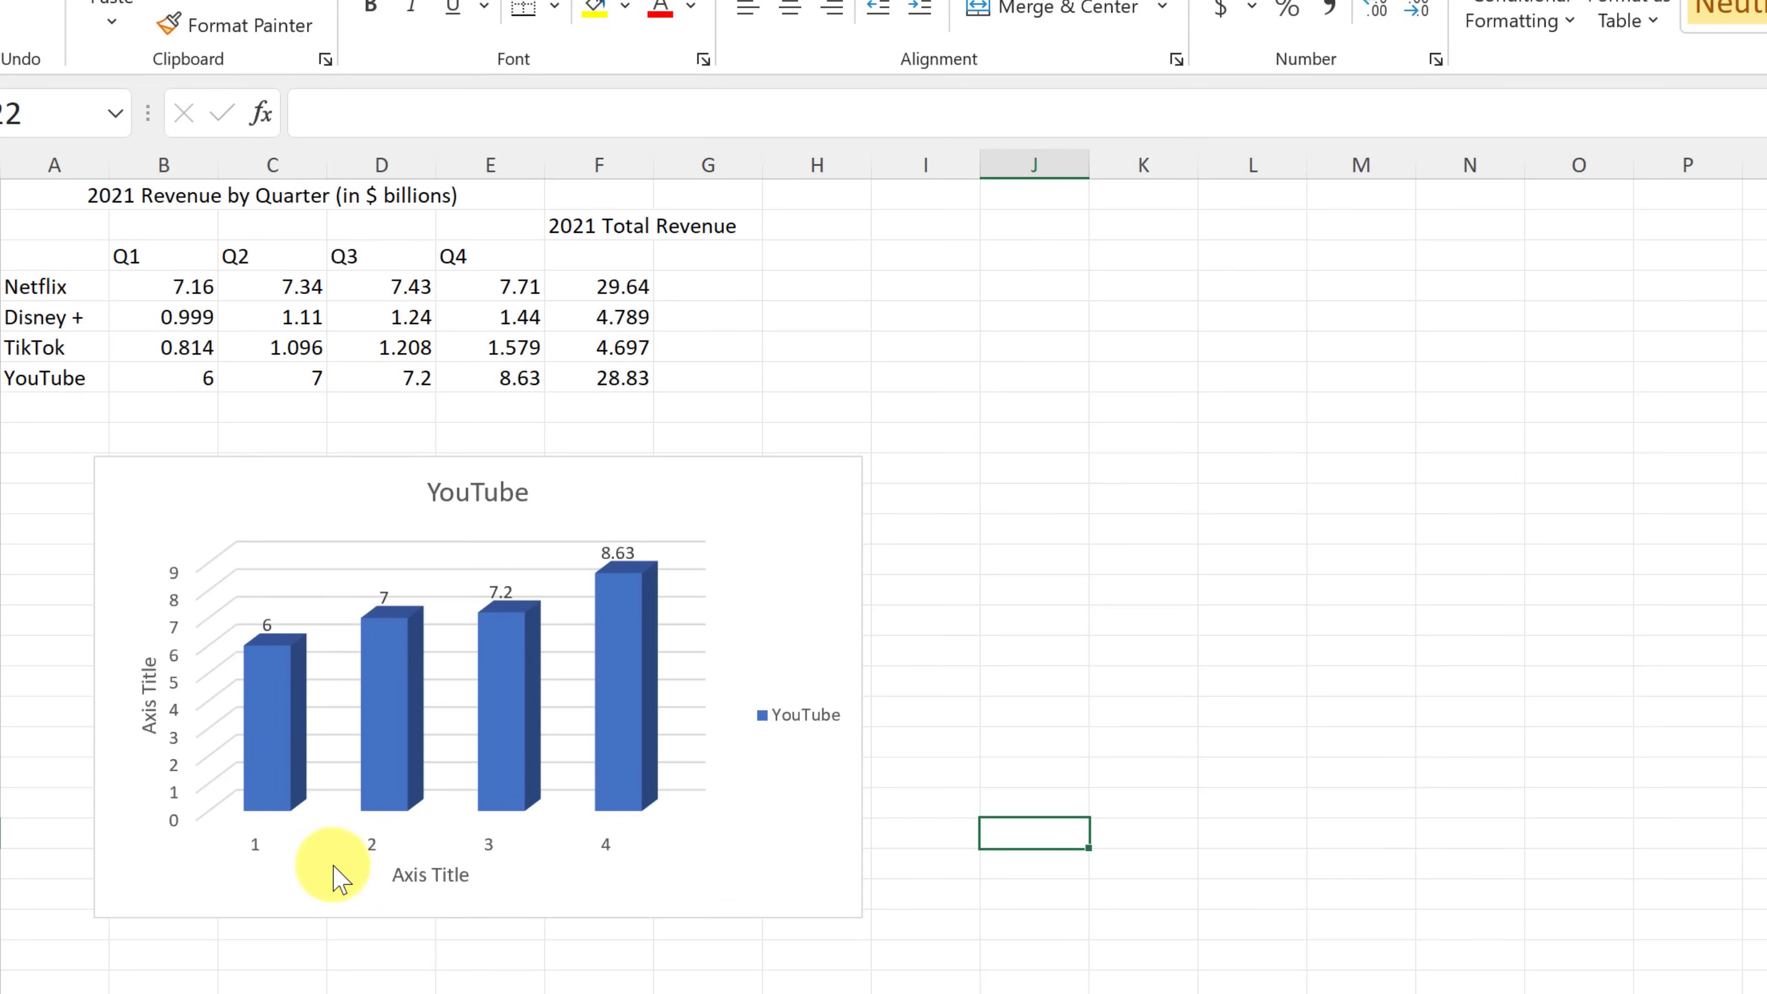
Step: Replace the vertical axis title's placeholder text in the YouTube chart with "$ Billiojns"
left_click(144, 728)
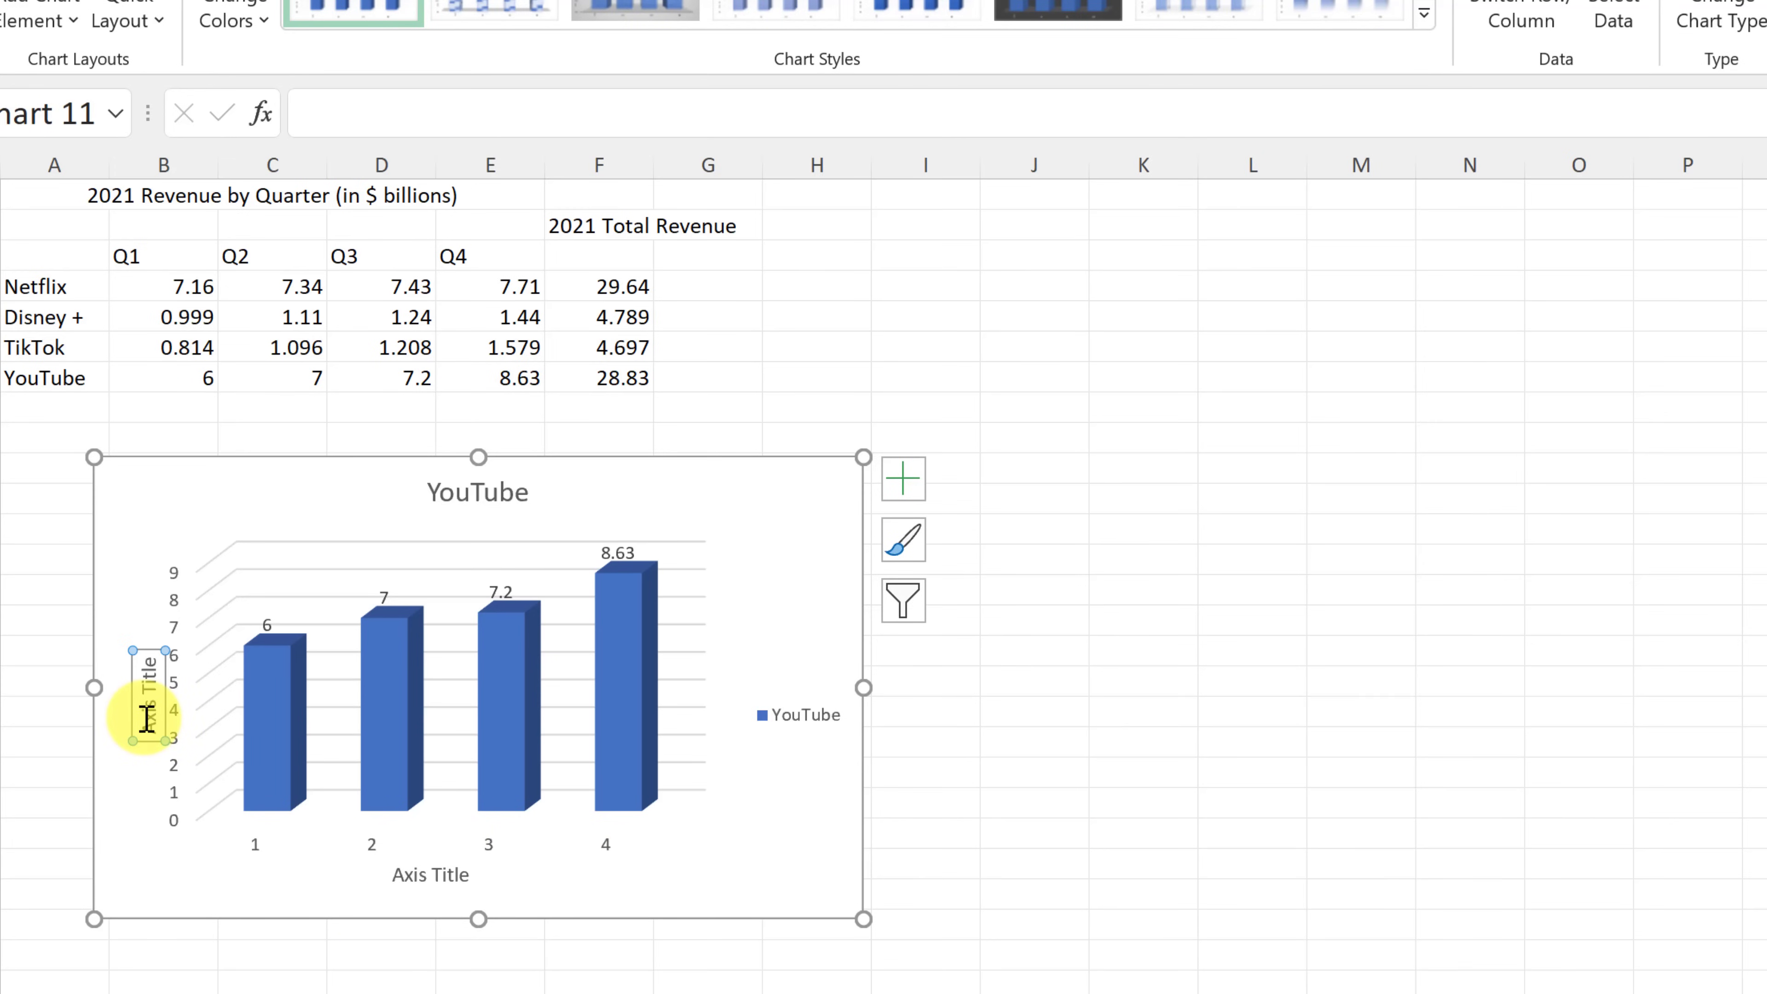
double_click(146, 717)
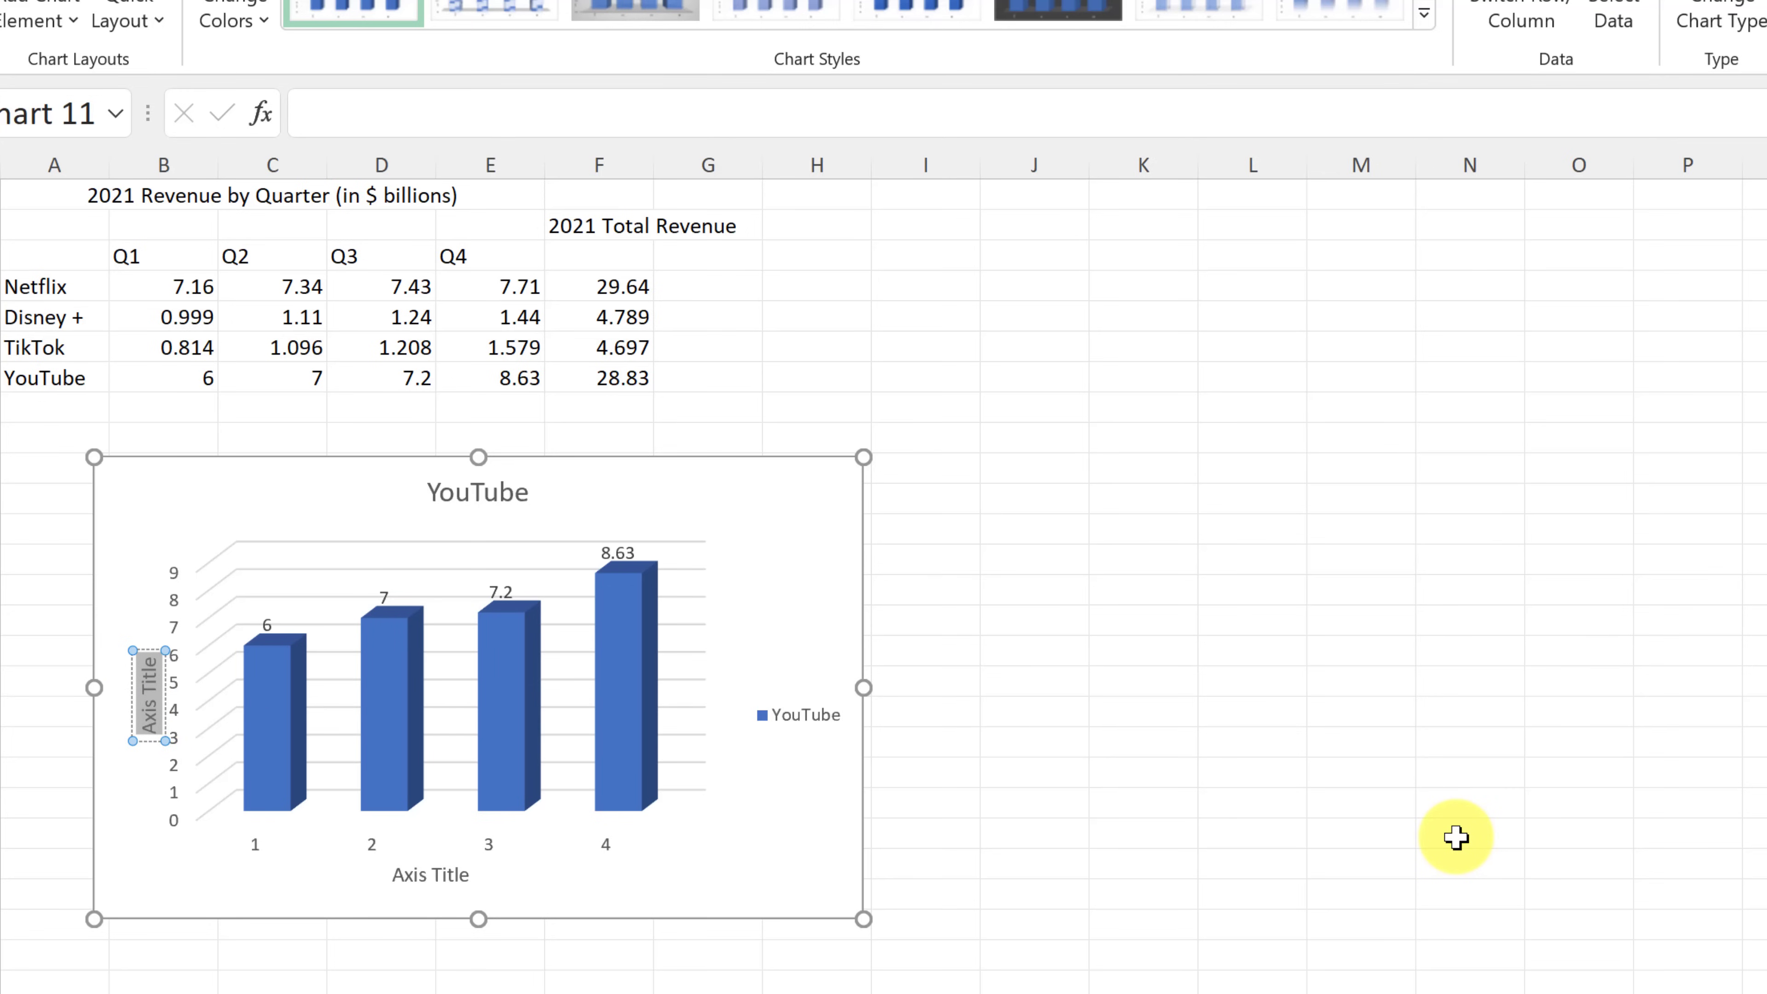
type("$ Bil")
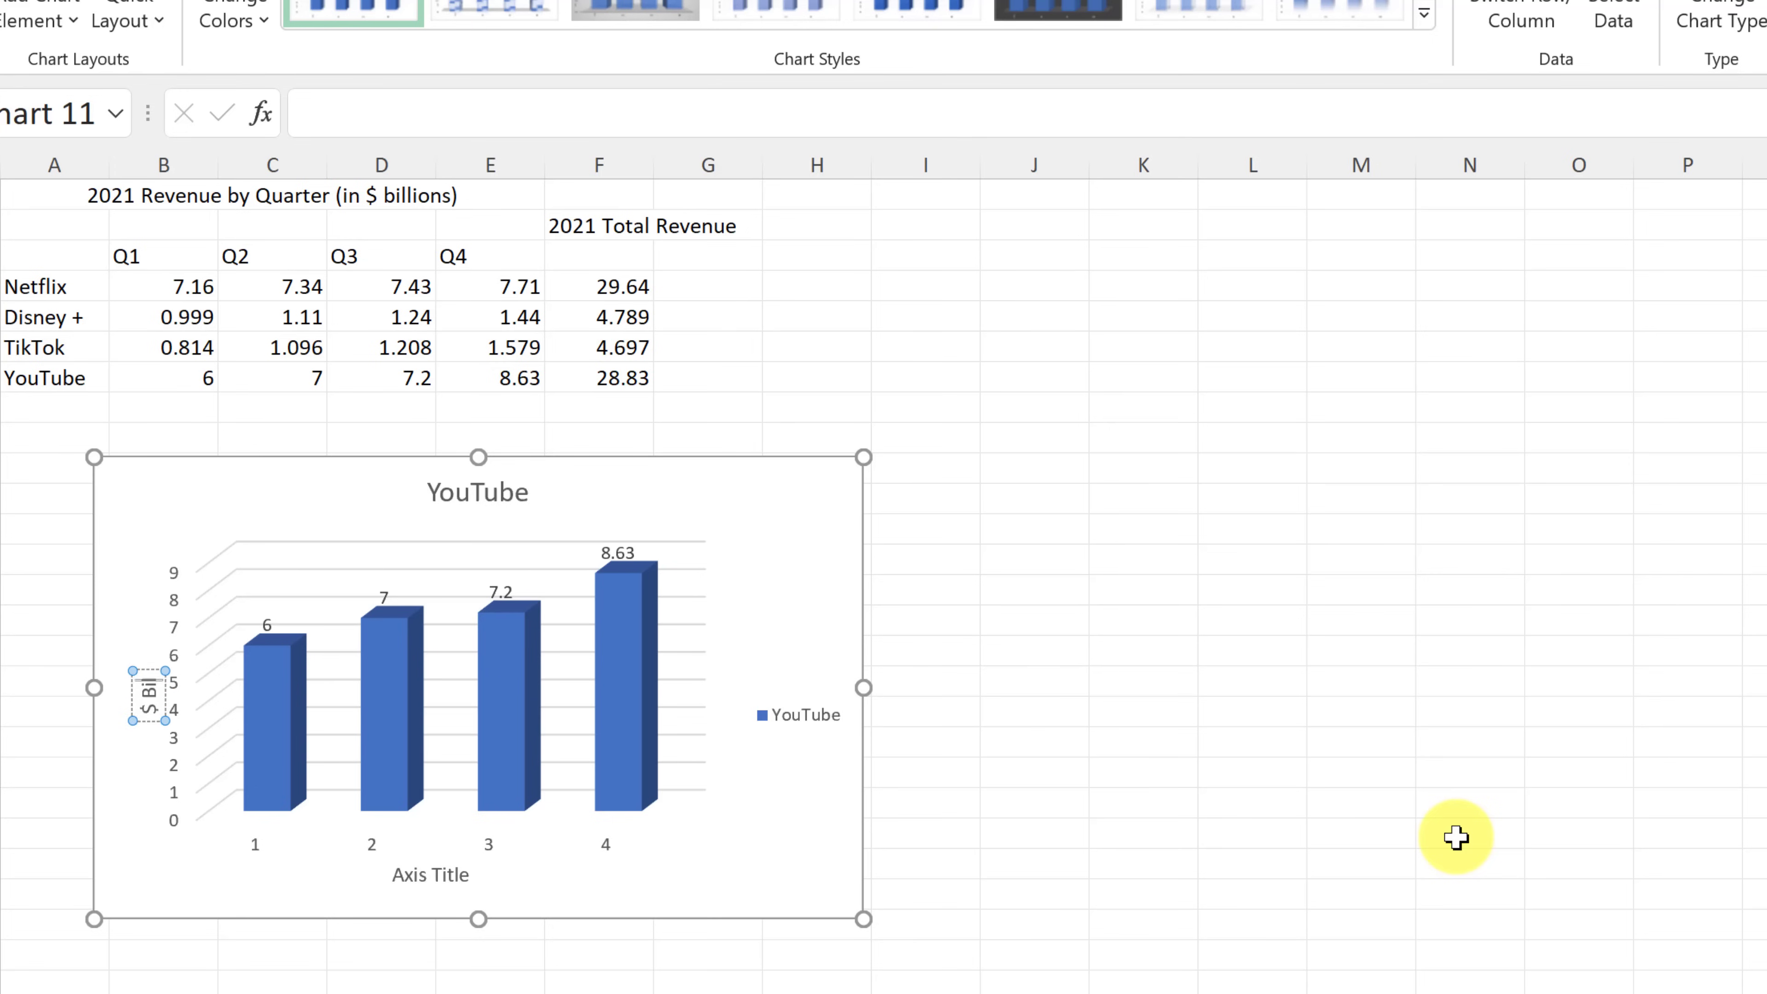
type("liojns")
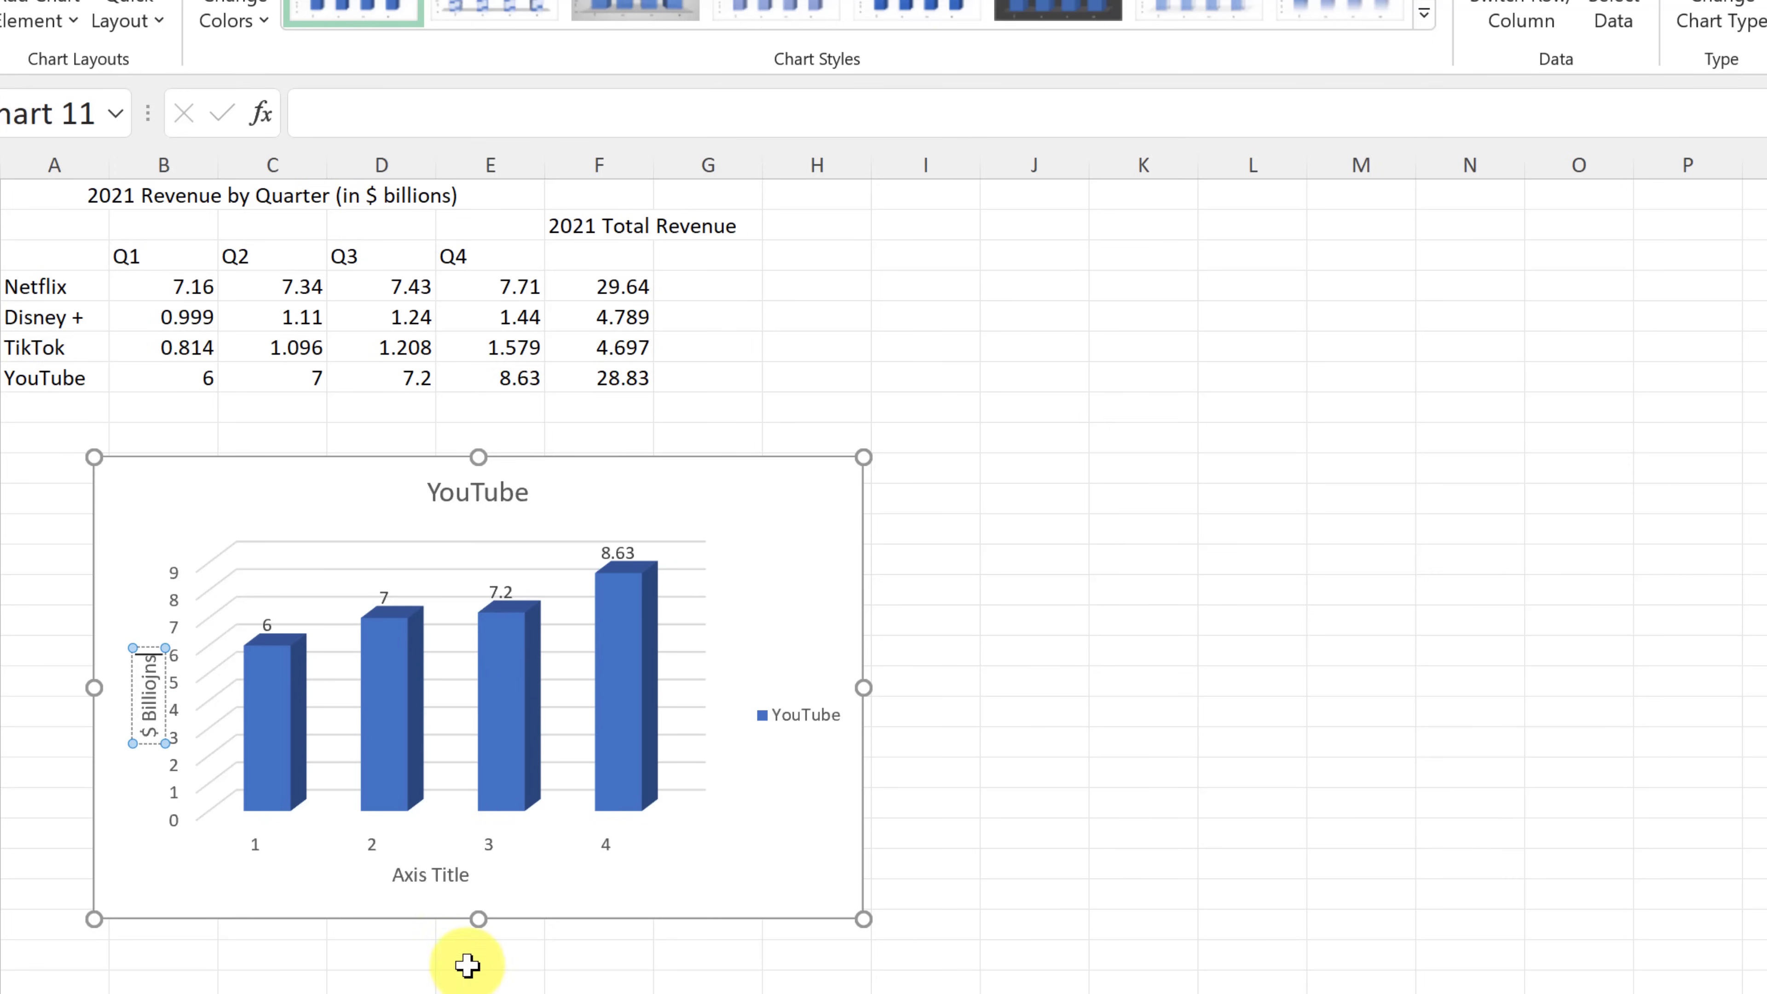
left_click(436, 876)
left_click(440, 879)
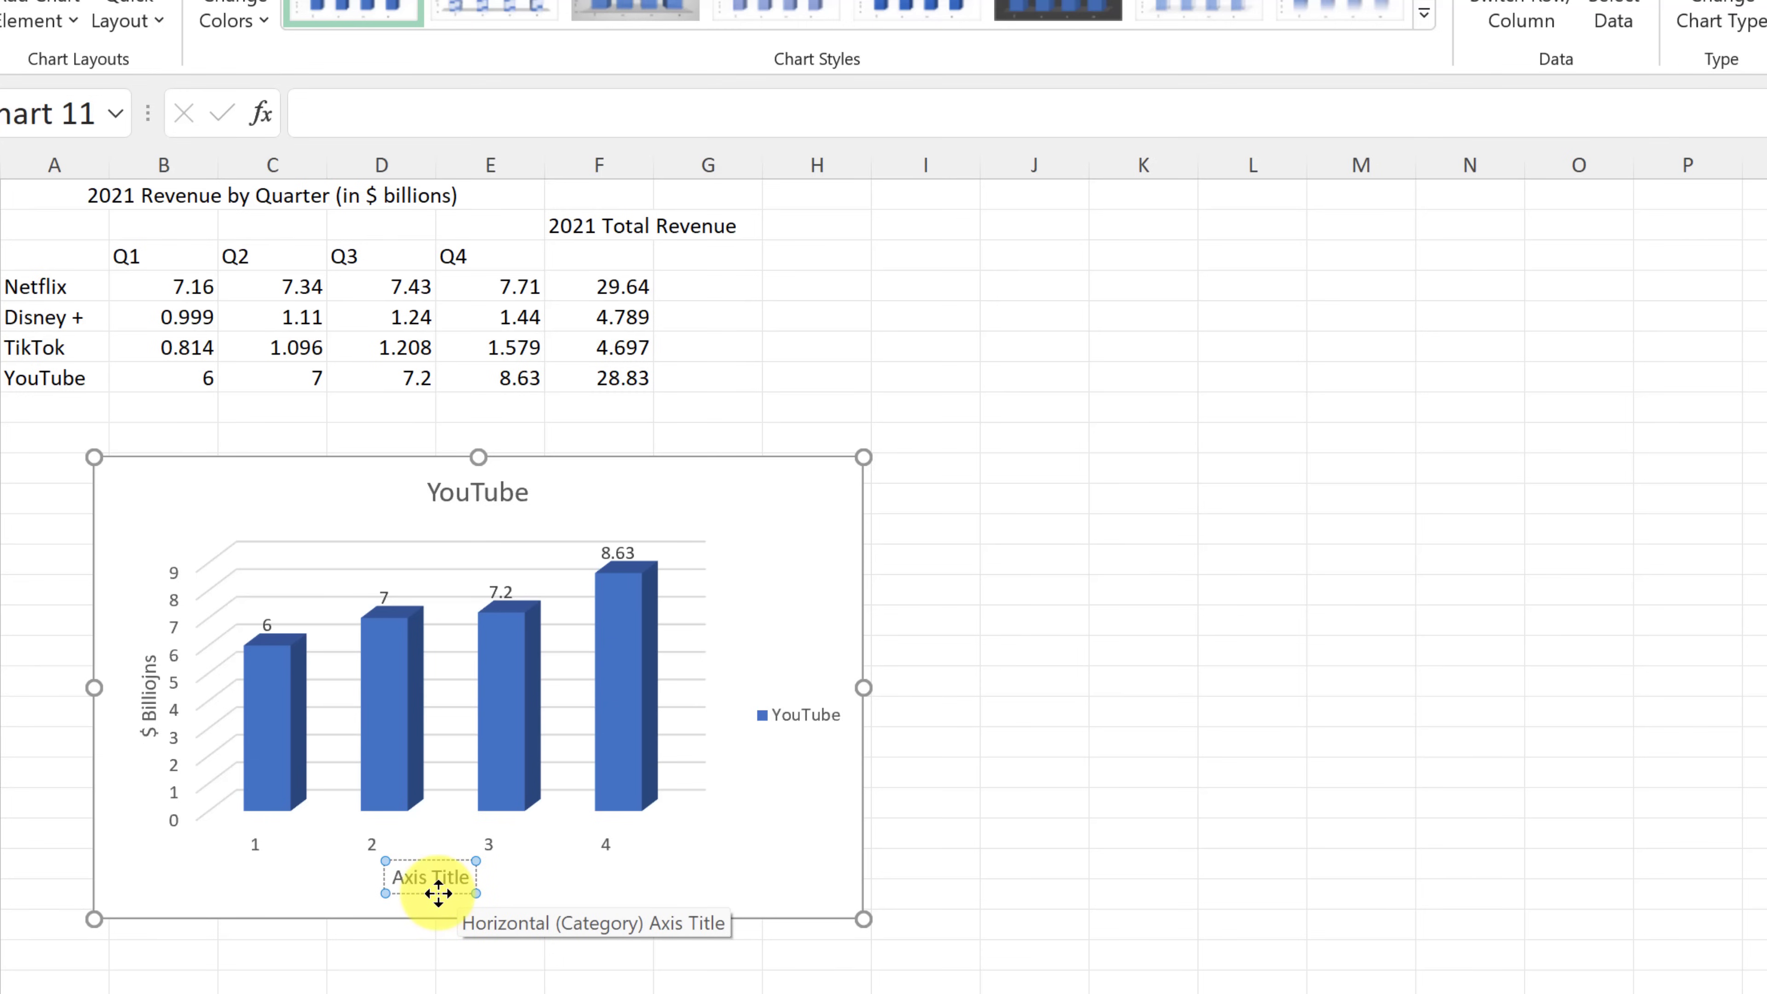
left_click(432, 864)
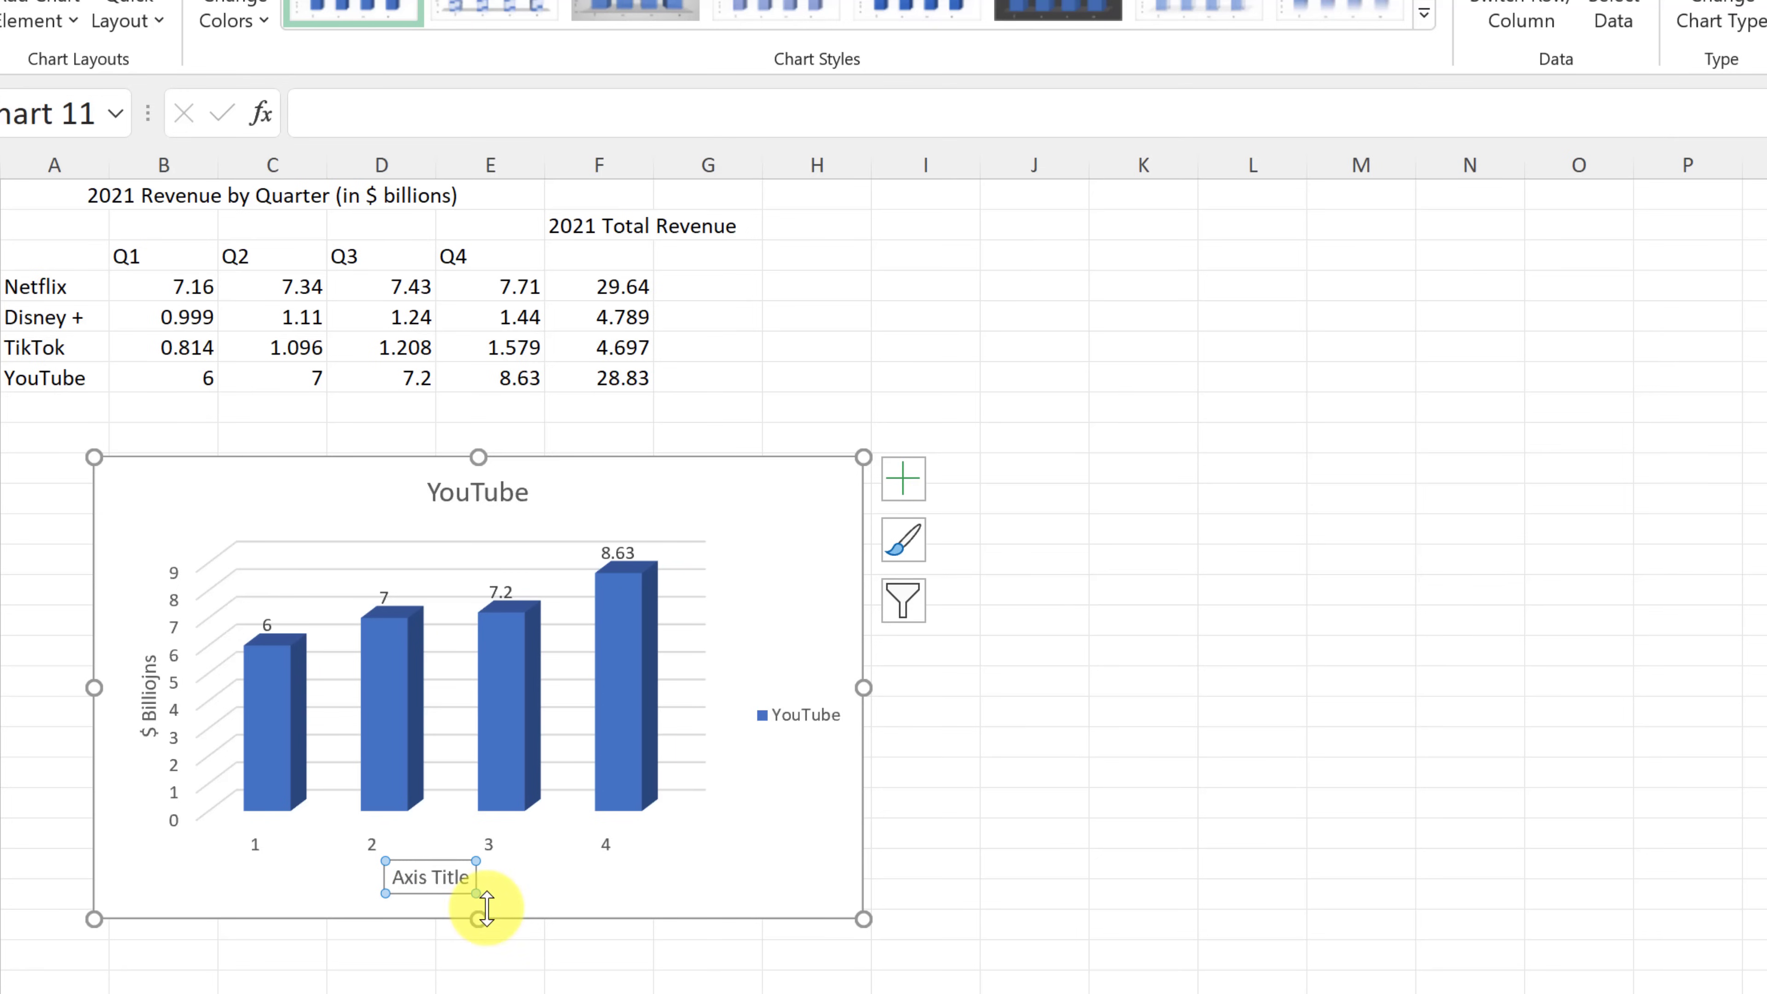
left_click(548, 890)
key("Escape")
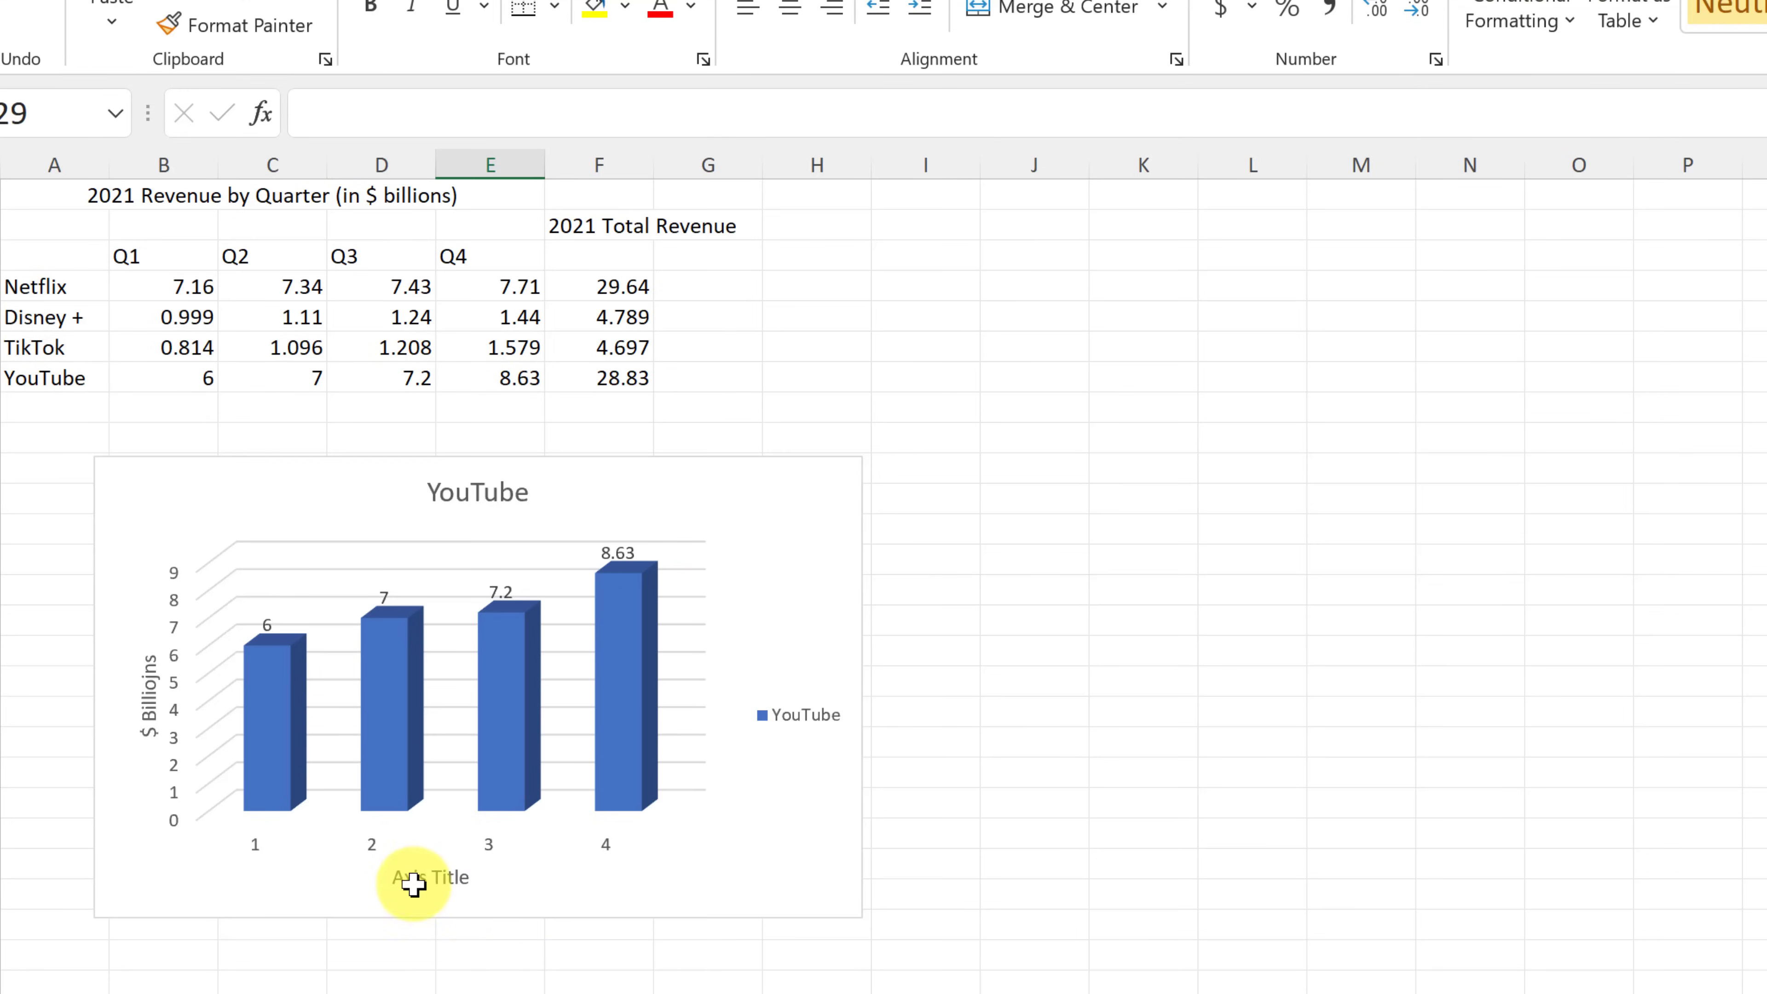
Step: Delete the horizontal axis title from the YouTube chart and correct the vertical axis title to "$ Billions"
left_click(416, 878)
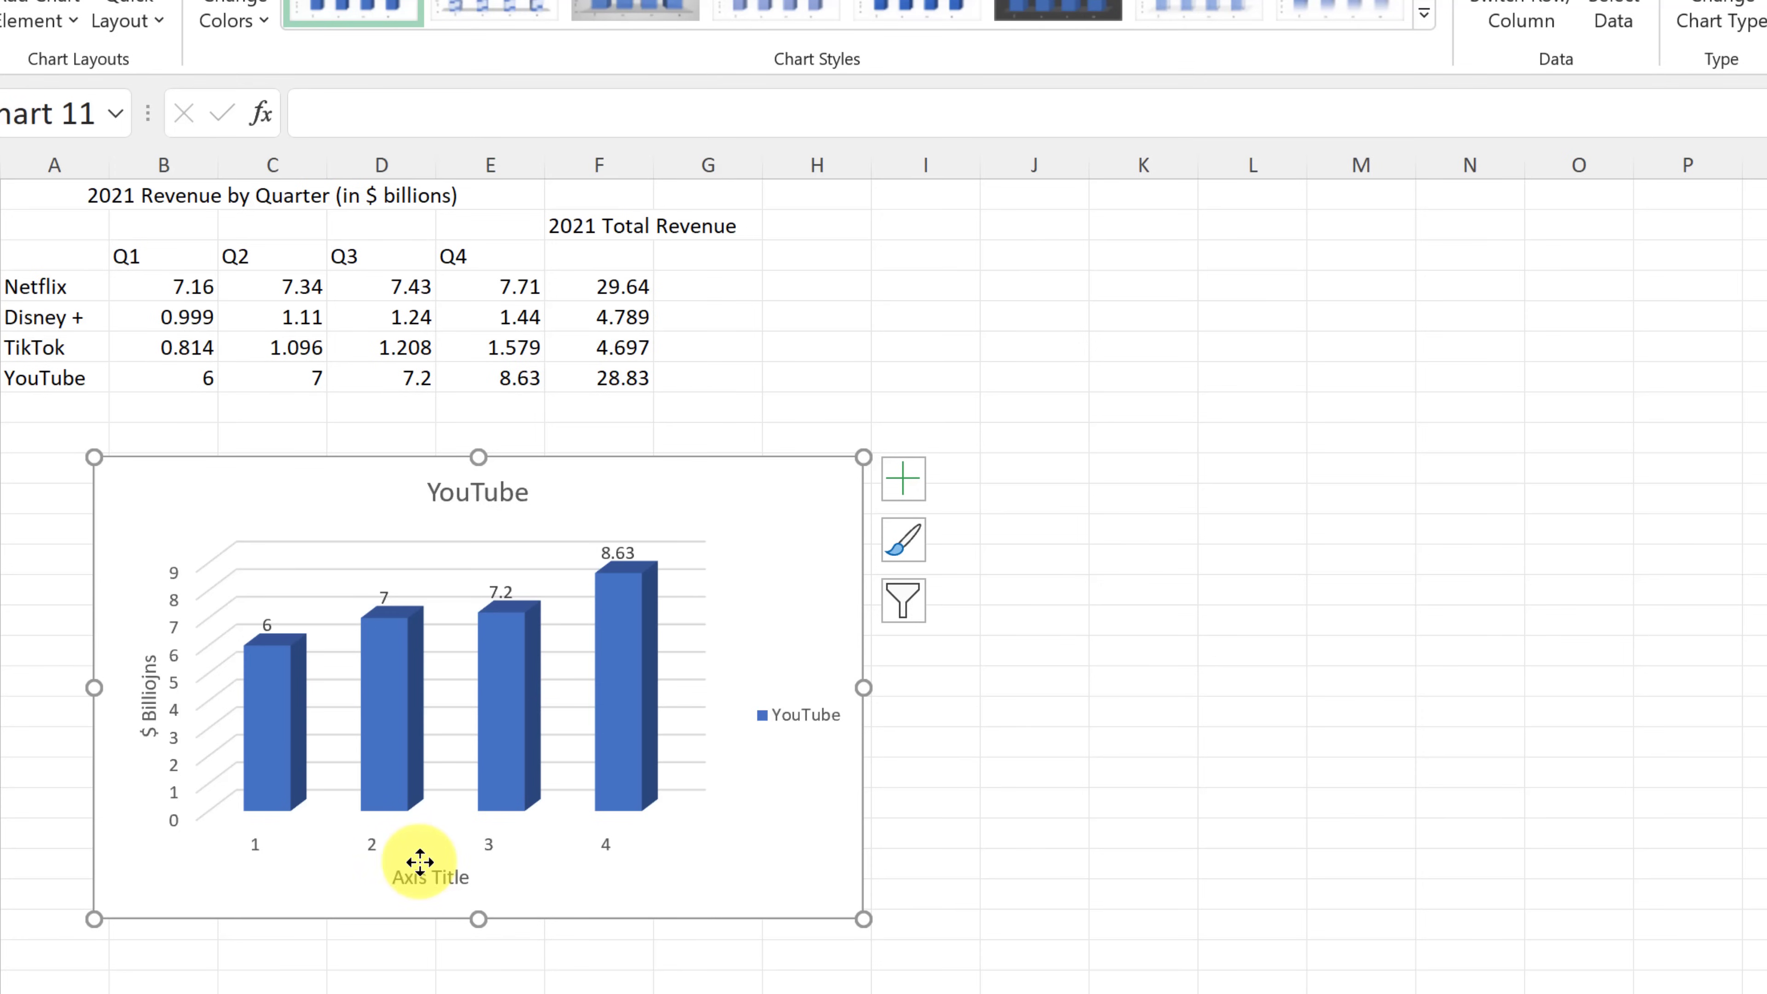
key("Delete")
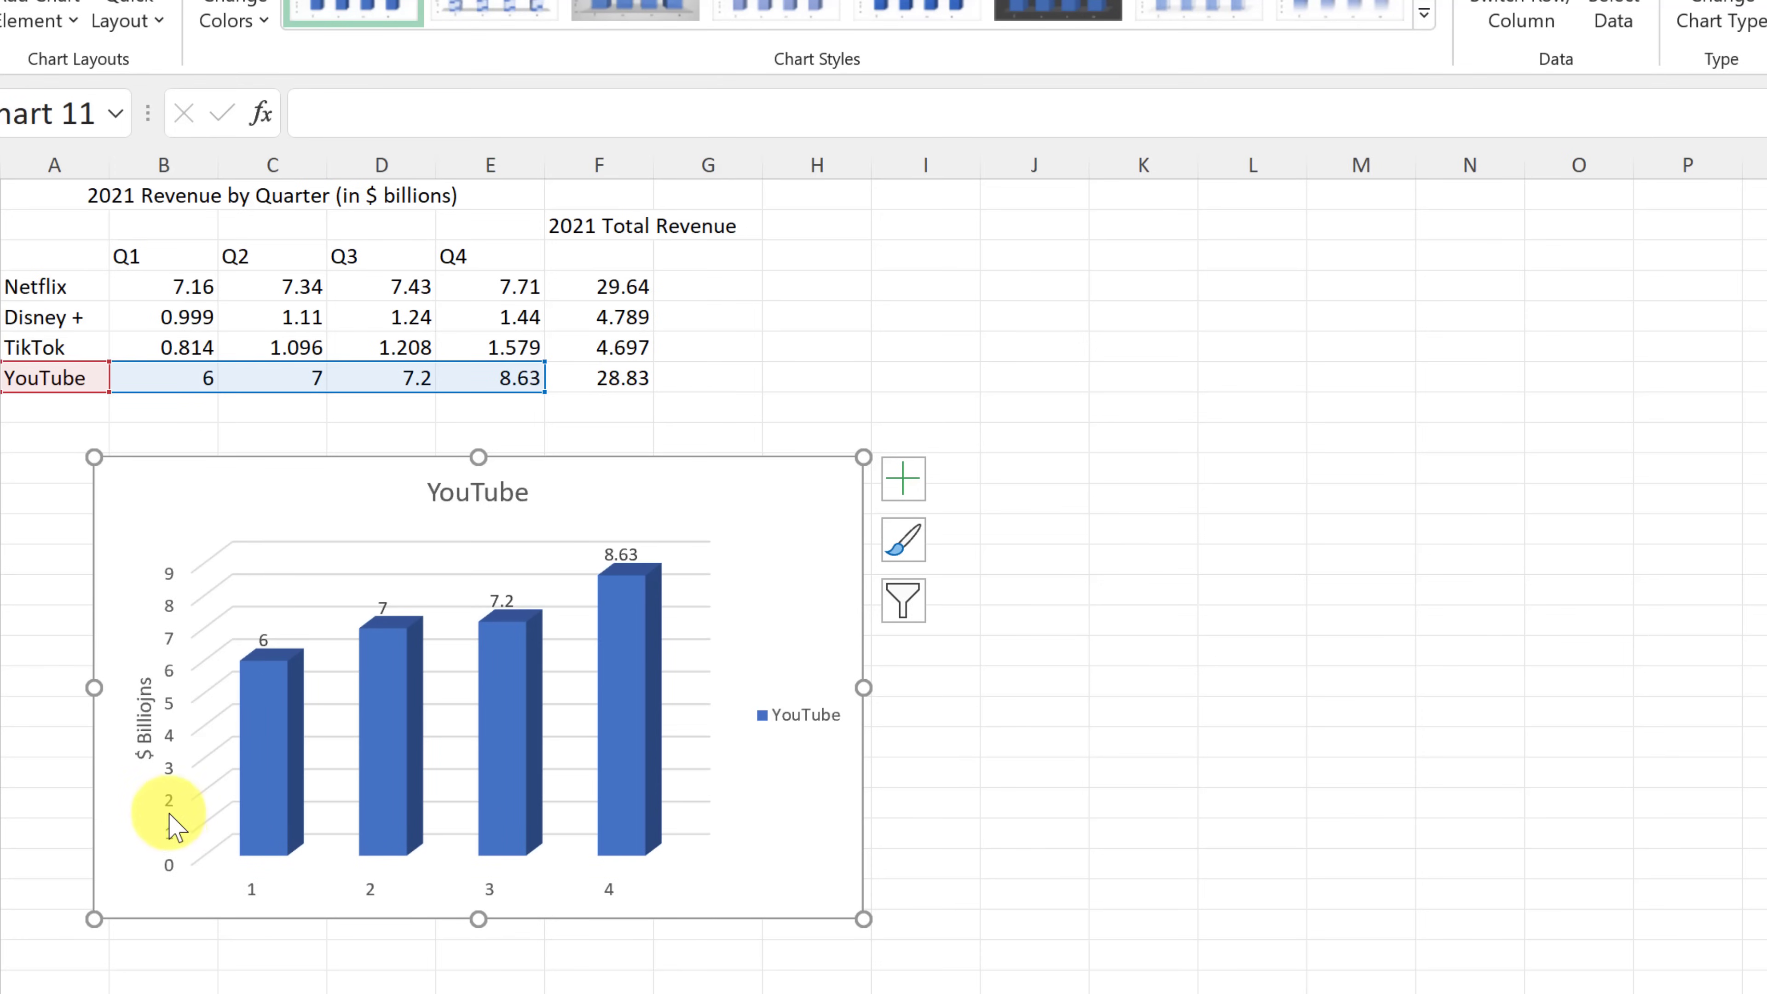
left_click(152, 730)
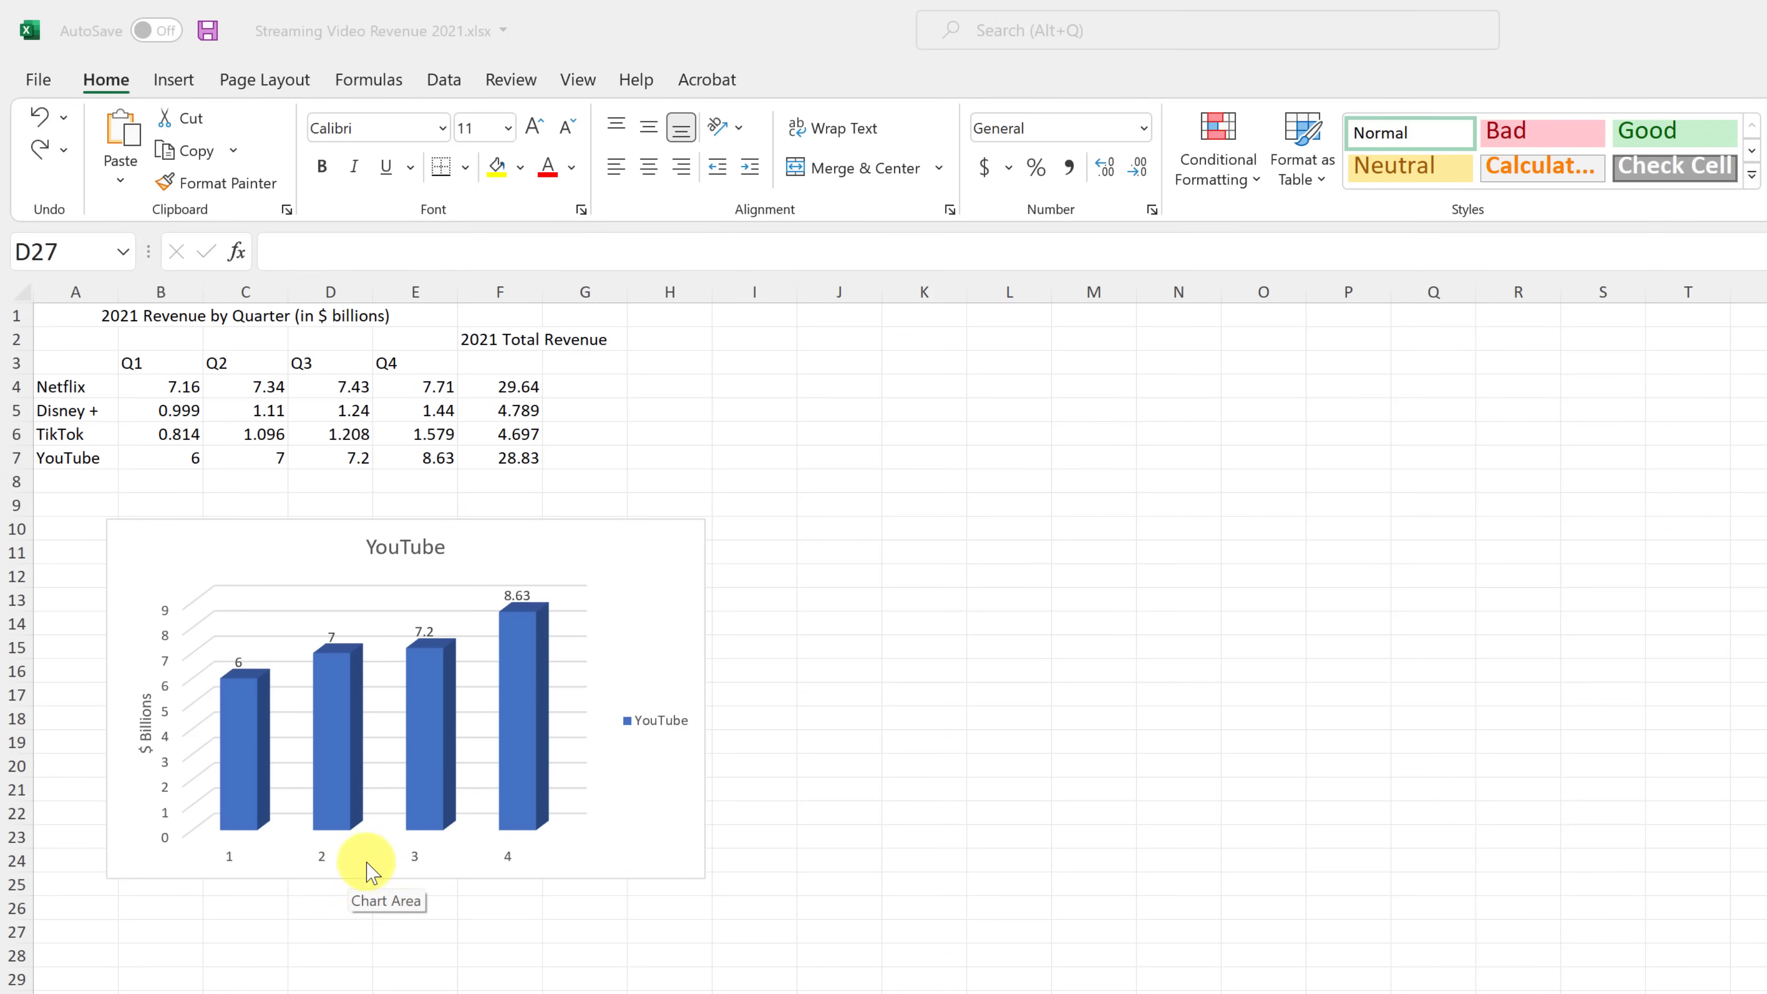
Step: Turn the YouTube chart's axis titles off and on again to restore both placeholder titles
left_click(637, 831)
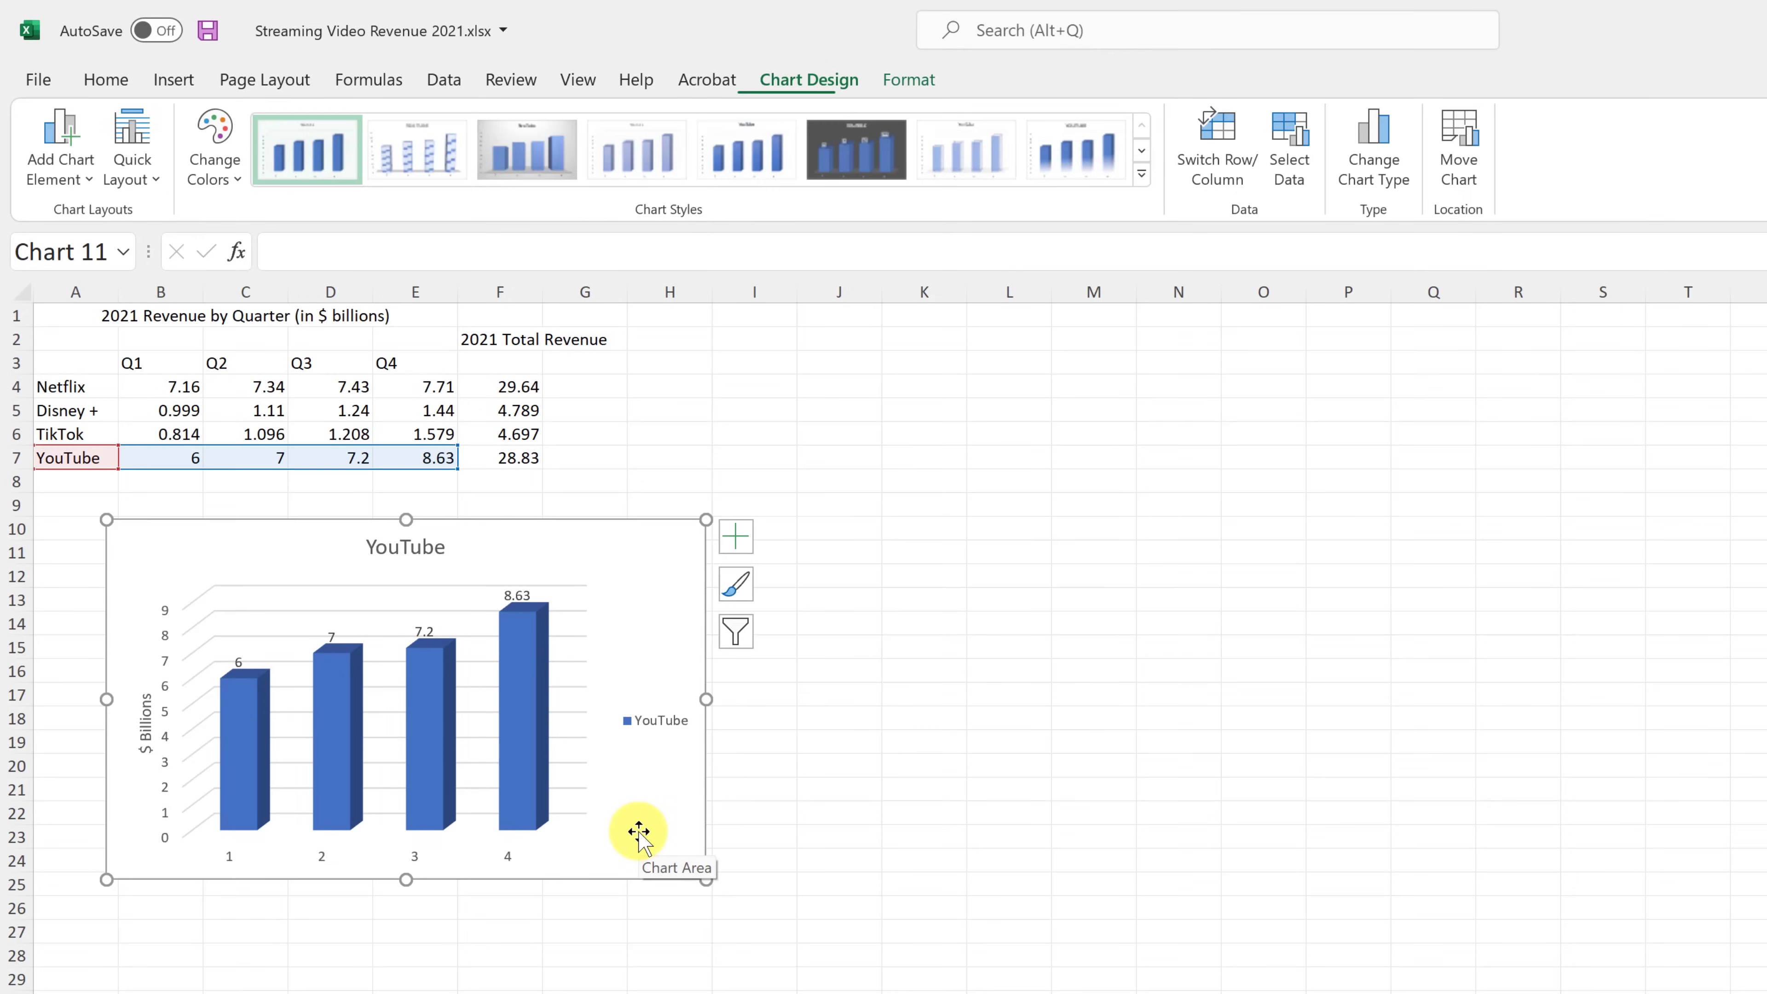
left_click(738, 545)
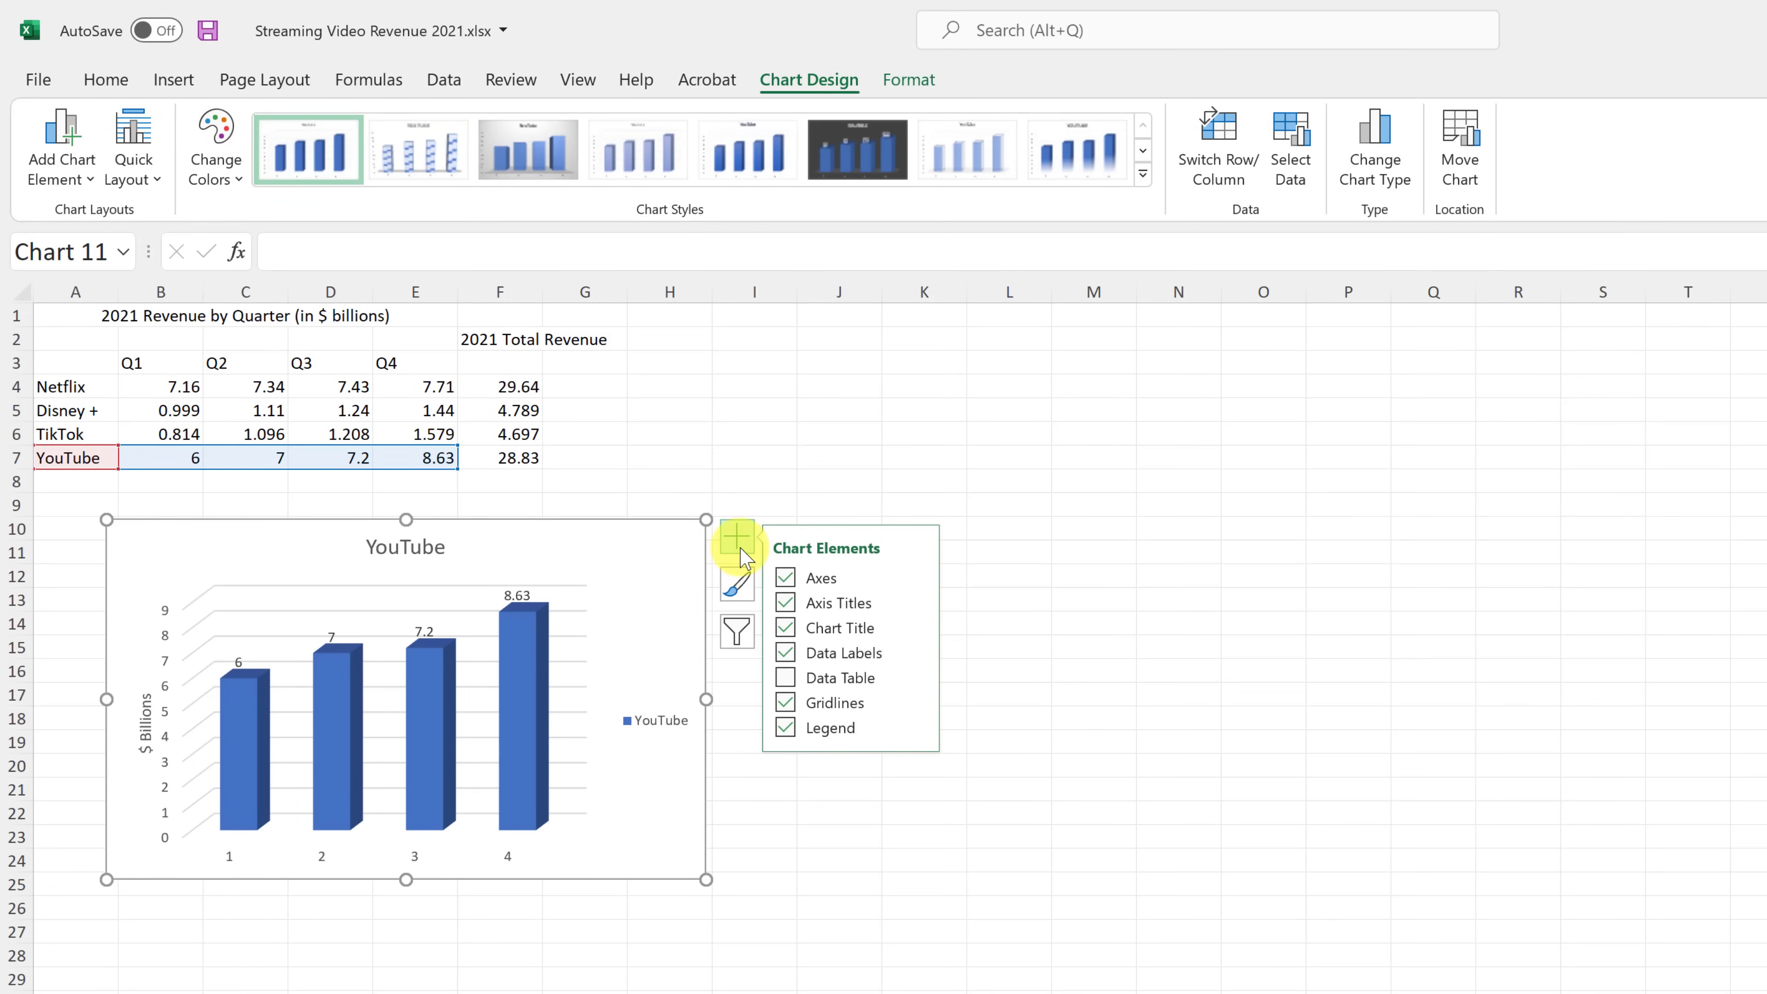
left_click(784, 611)
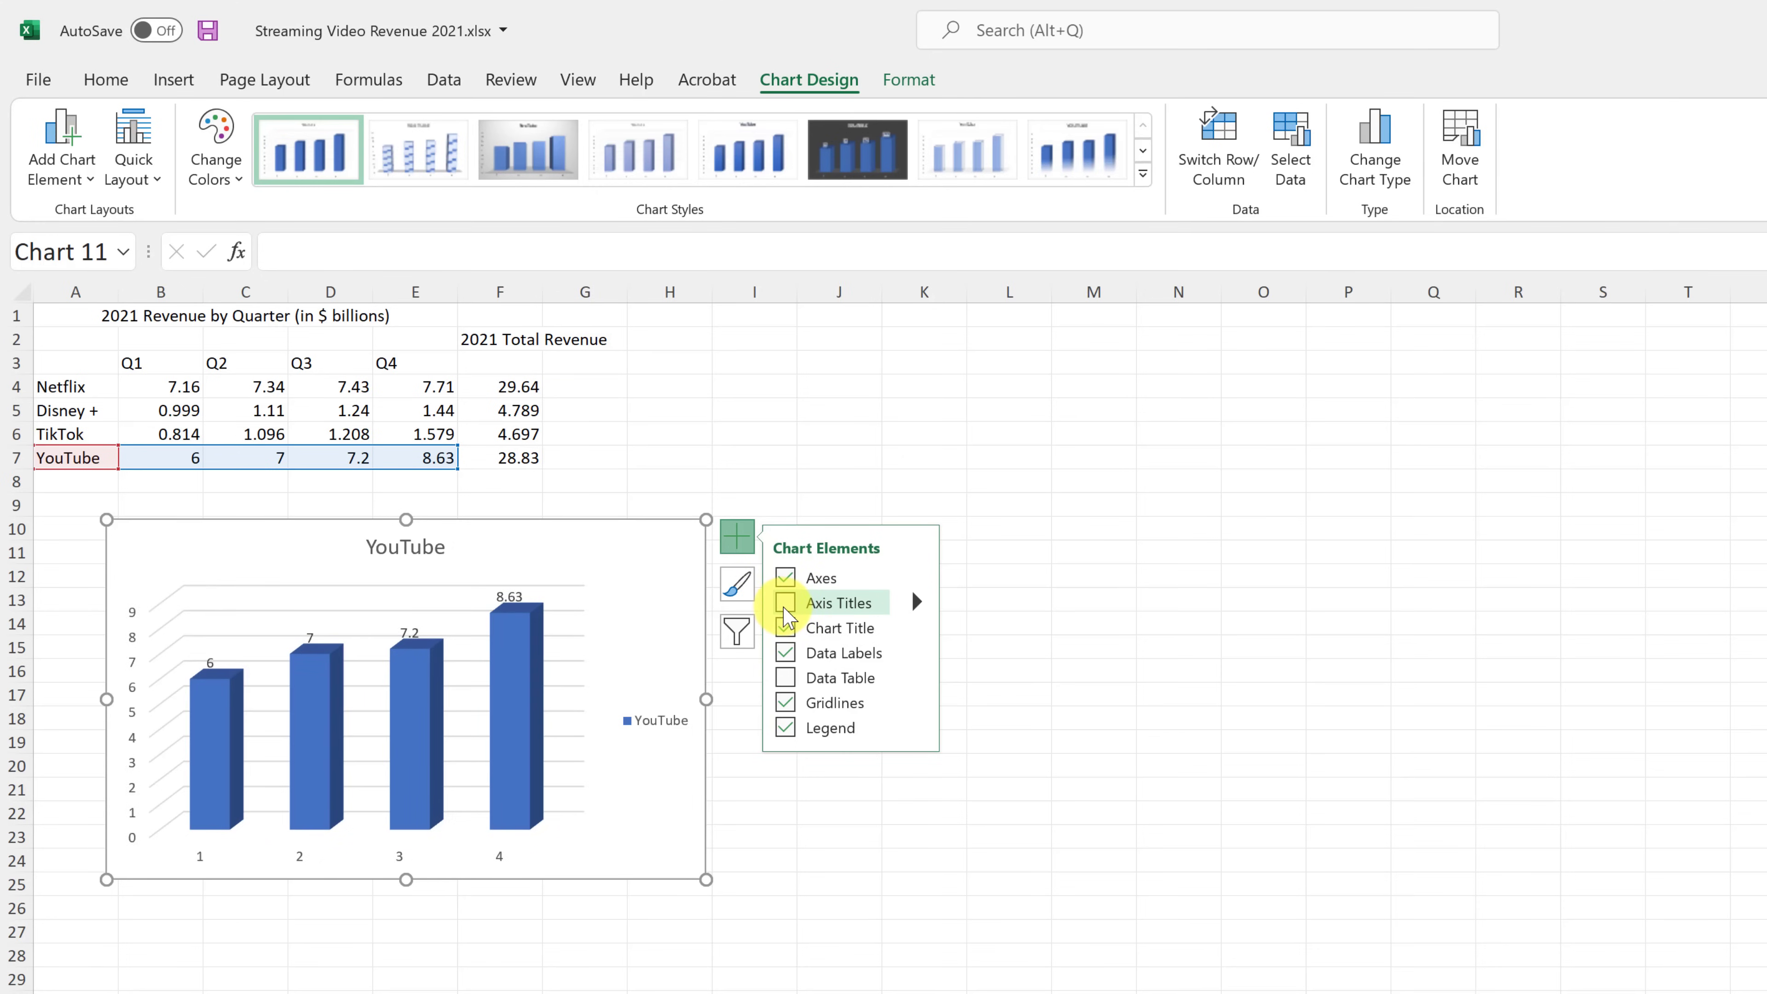
left_click(783, 612)
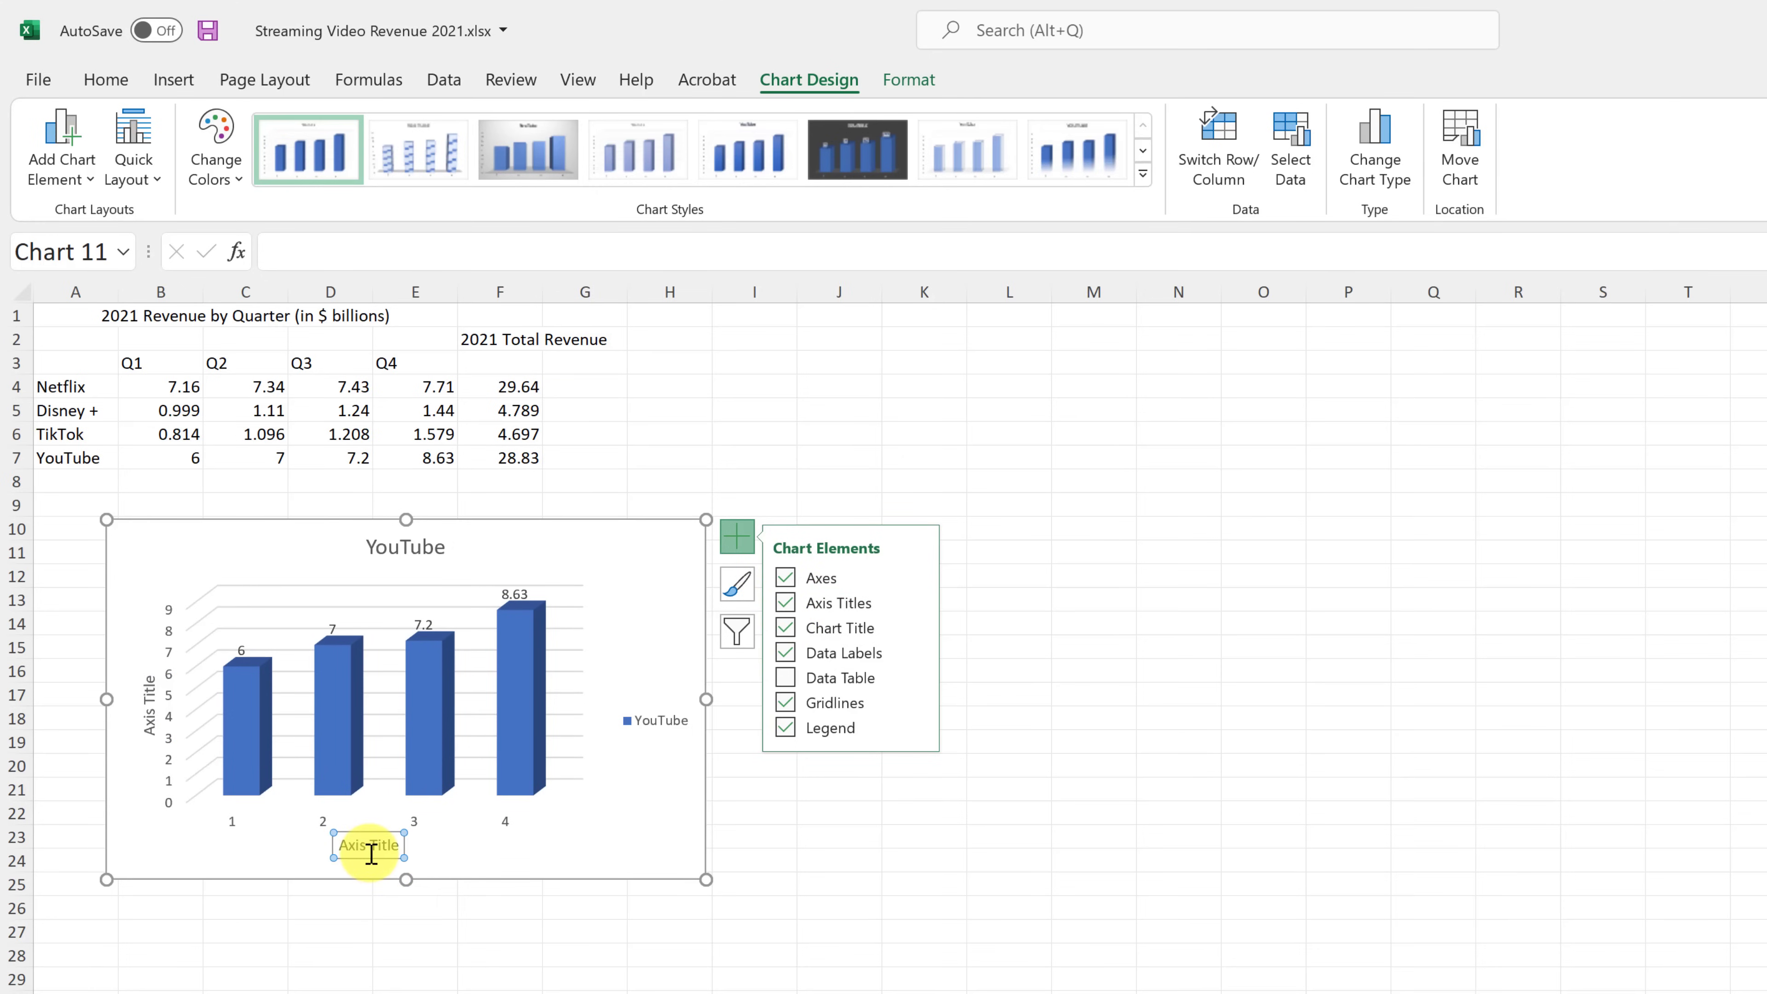
Step: Replace the YouTube chart's horizontal axis title with "Quarters" and its vertical axis title with "$ Billions"
left_click(370, 853)
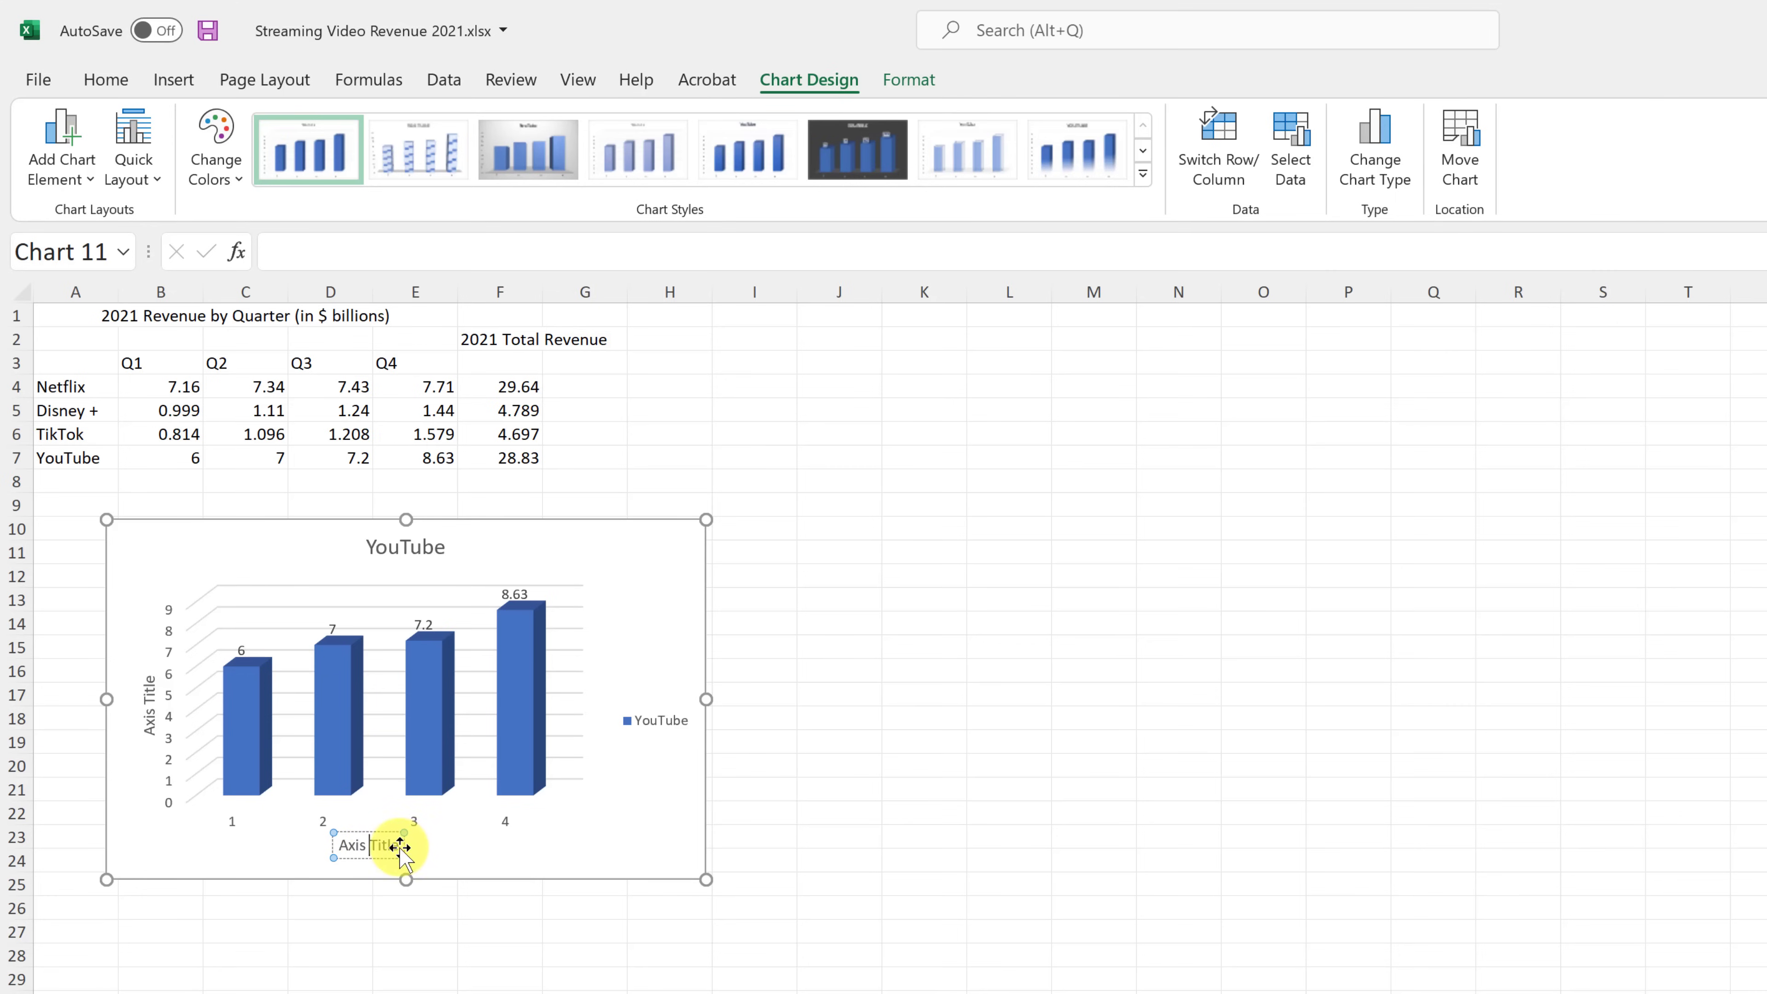
left_click_drag(394, 841, 260, 841)
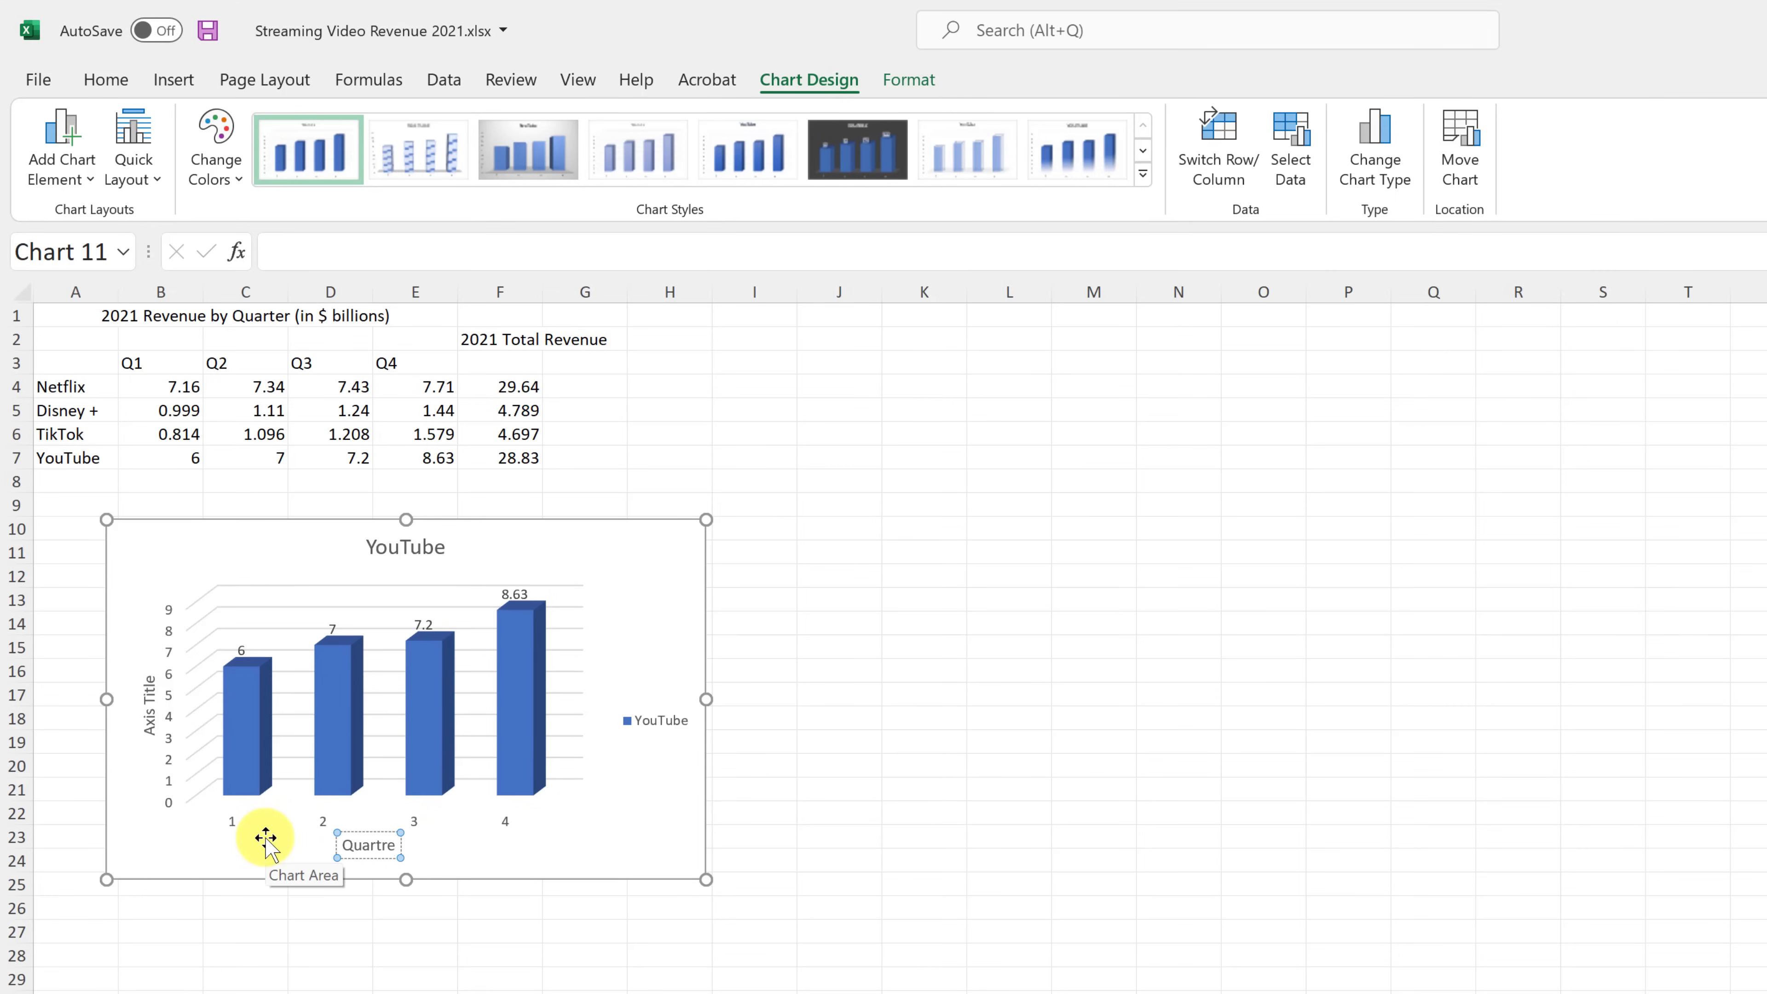
type("Quarters")
left_click(150, 722)
left_click(151, 722)
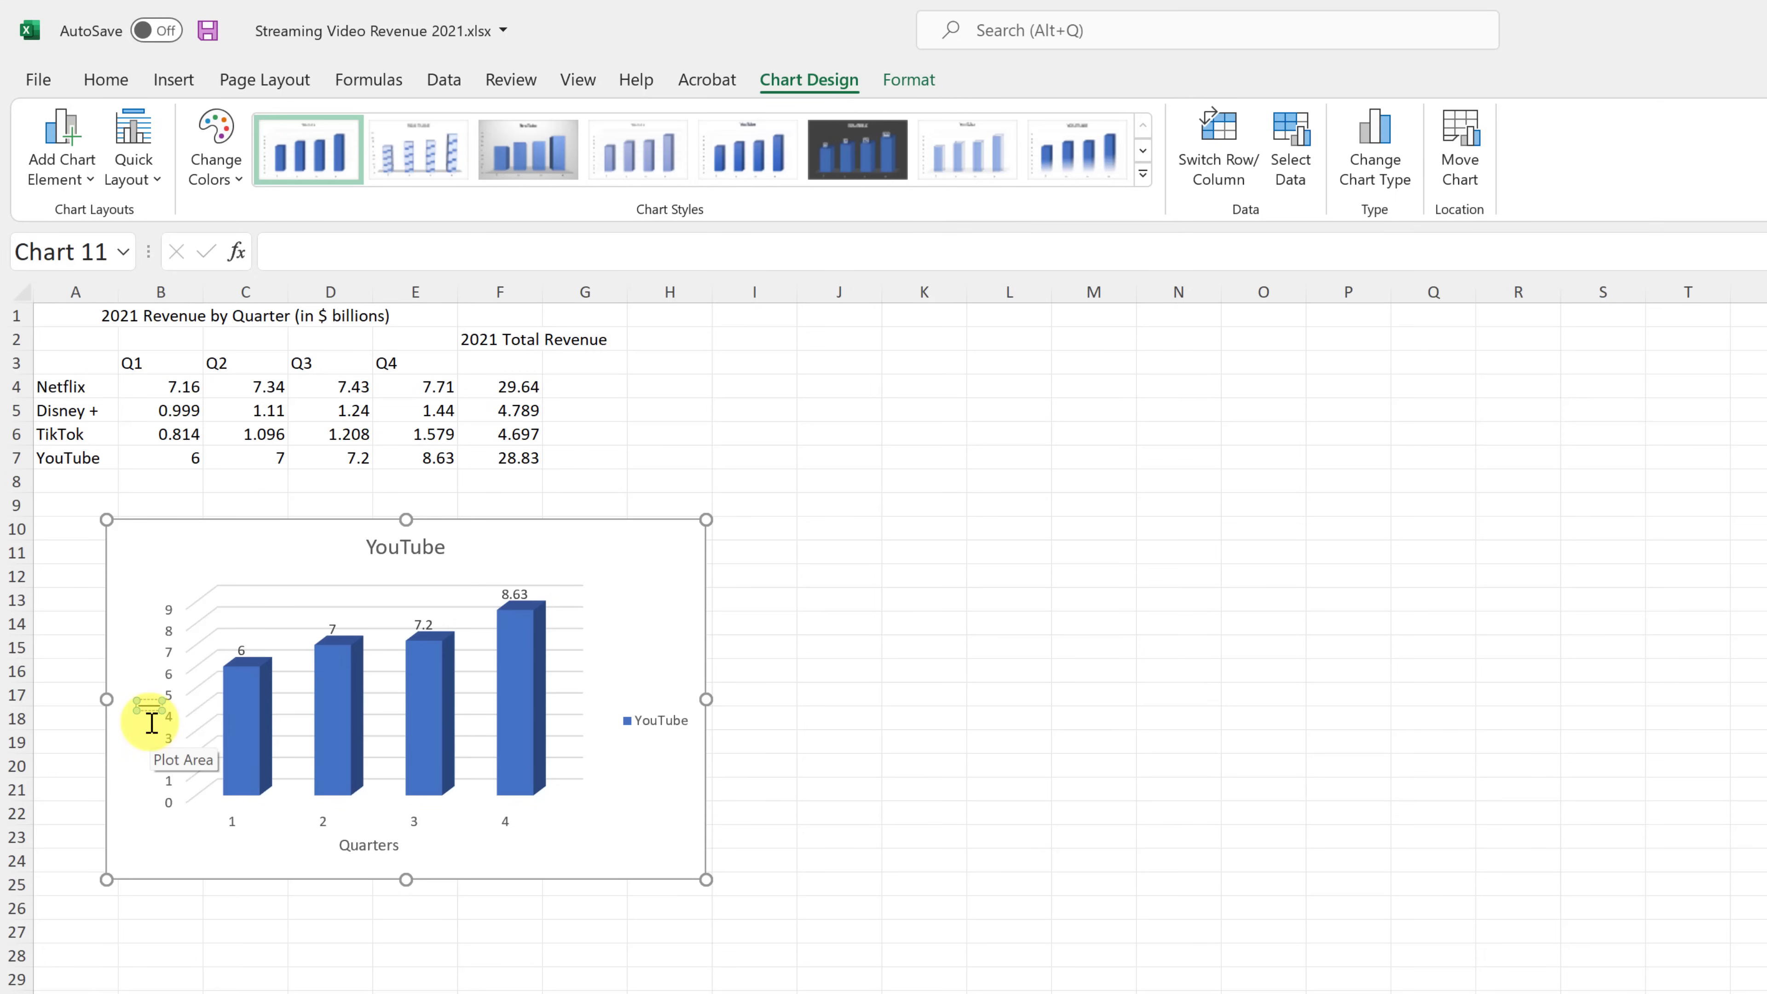
type("$ Billions")
left_click(502, 975)
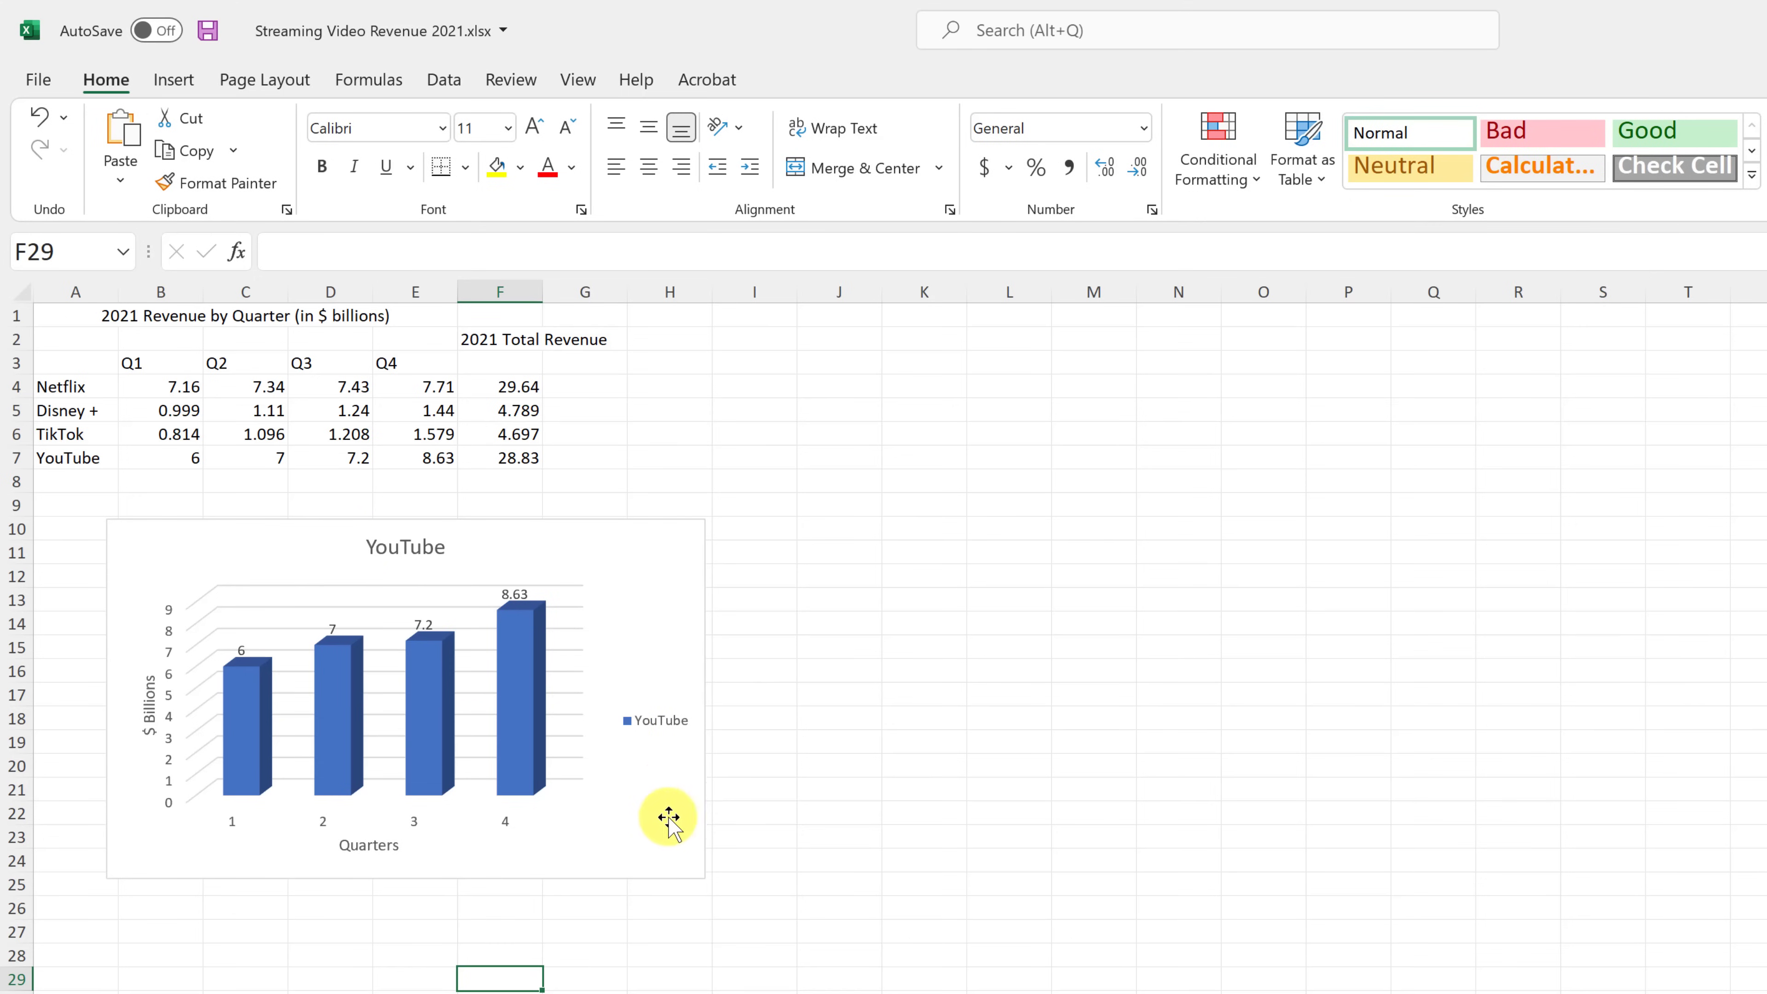
Step: Examine the design and formatting commands offered for the YouTube chart, its column series and its chart area
left_click(660, 837)
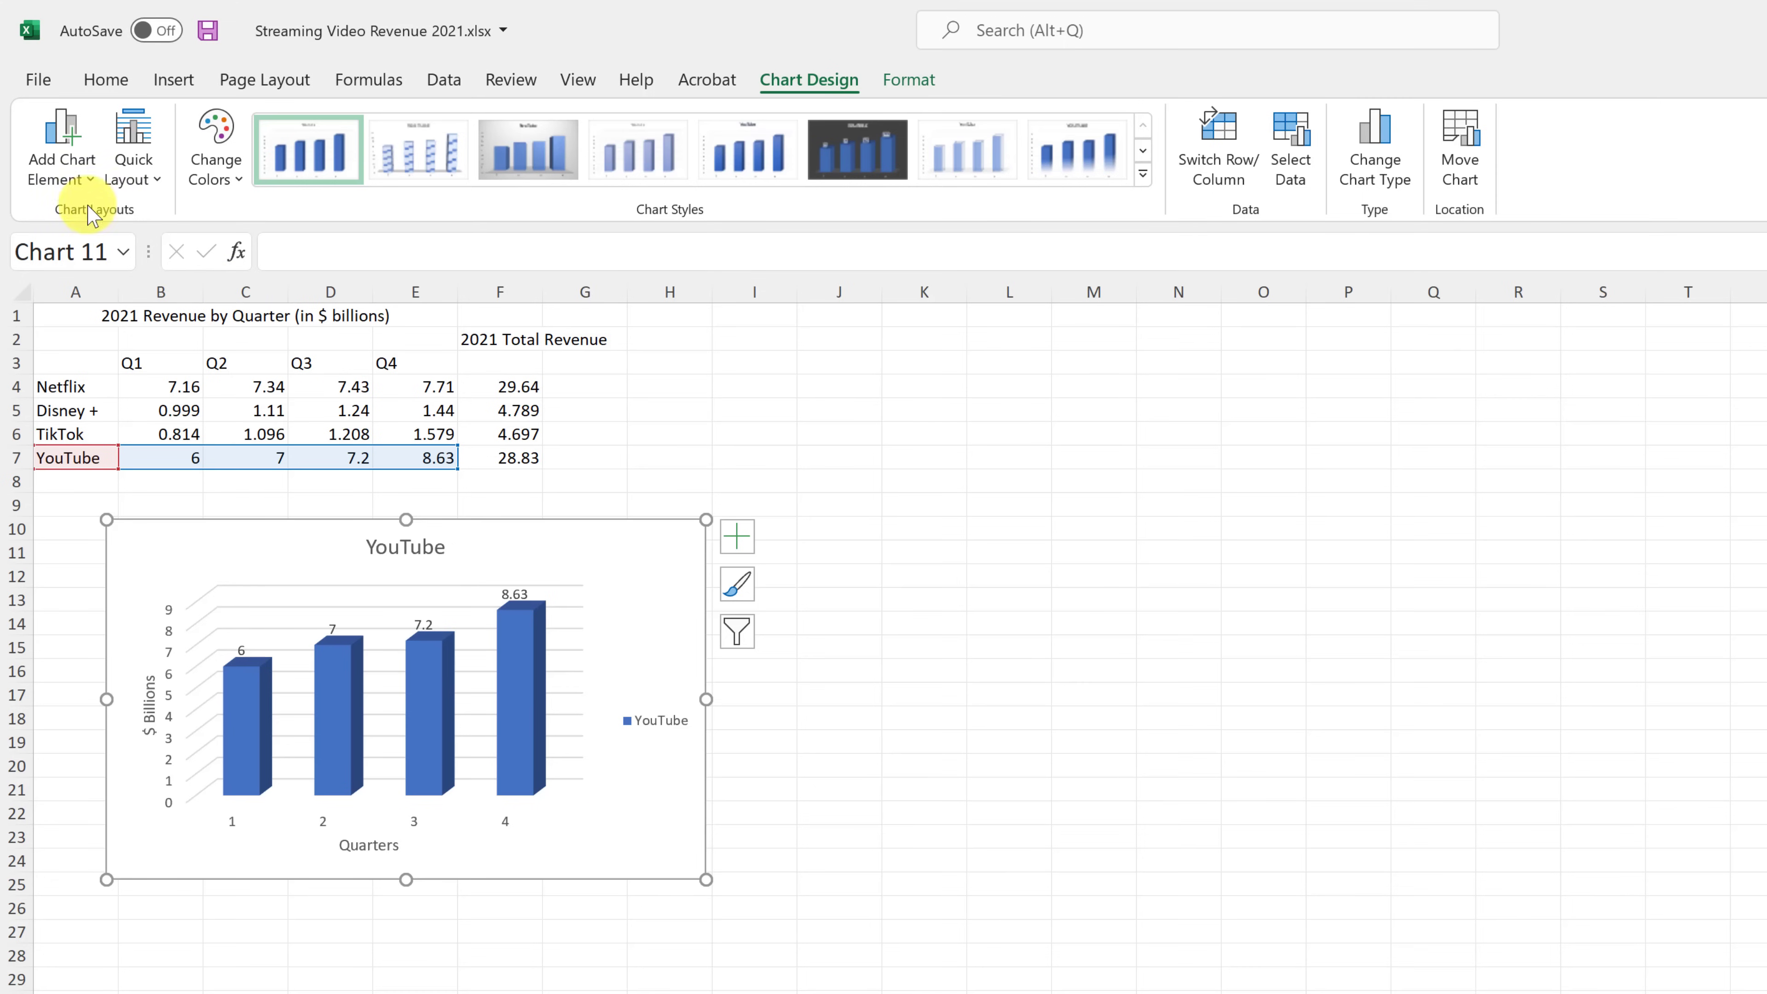
left_click(885, 863)
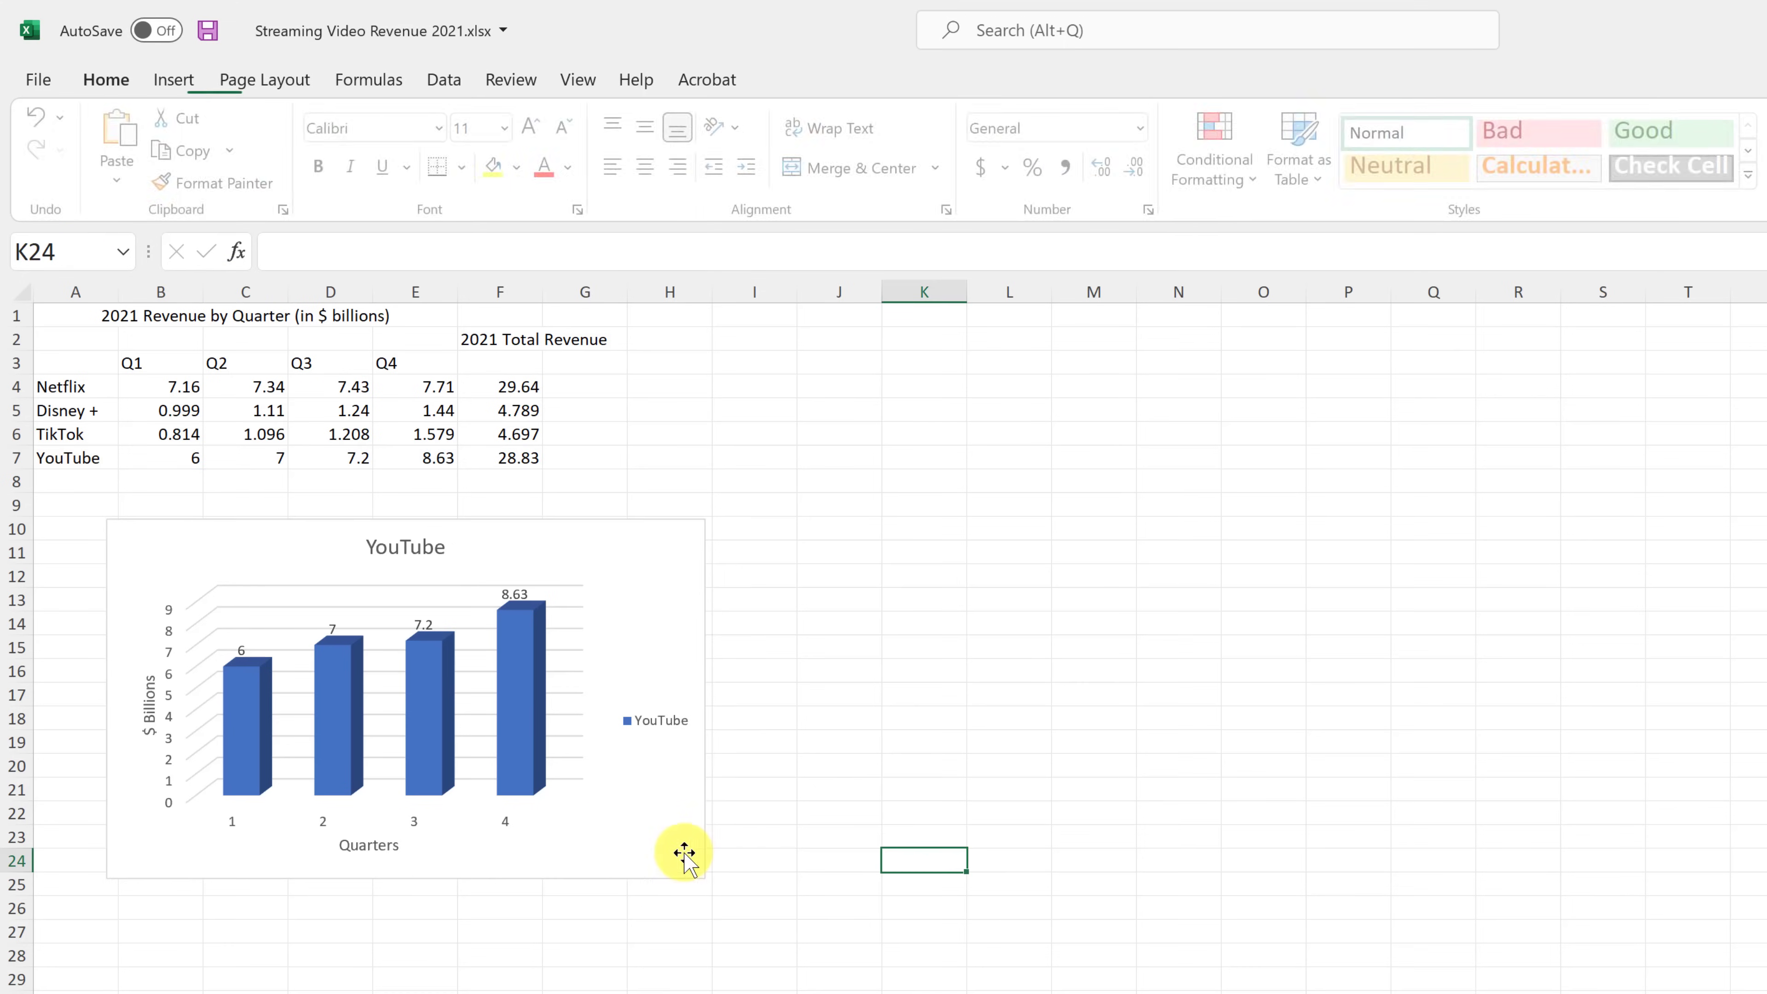
left_click(627, 842)
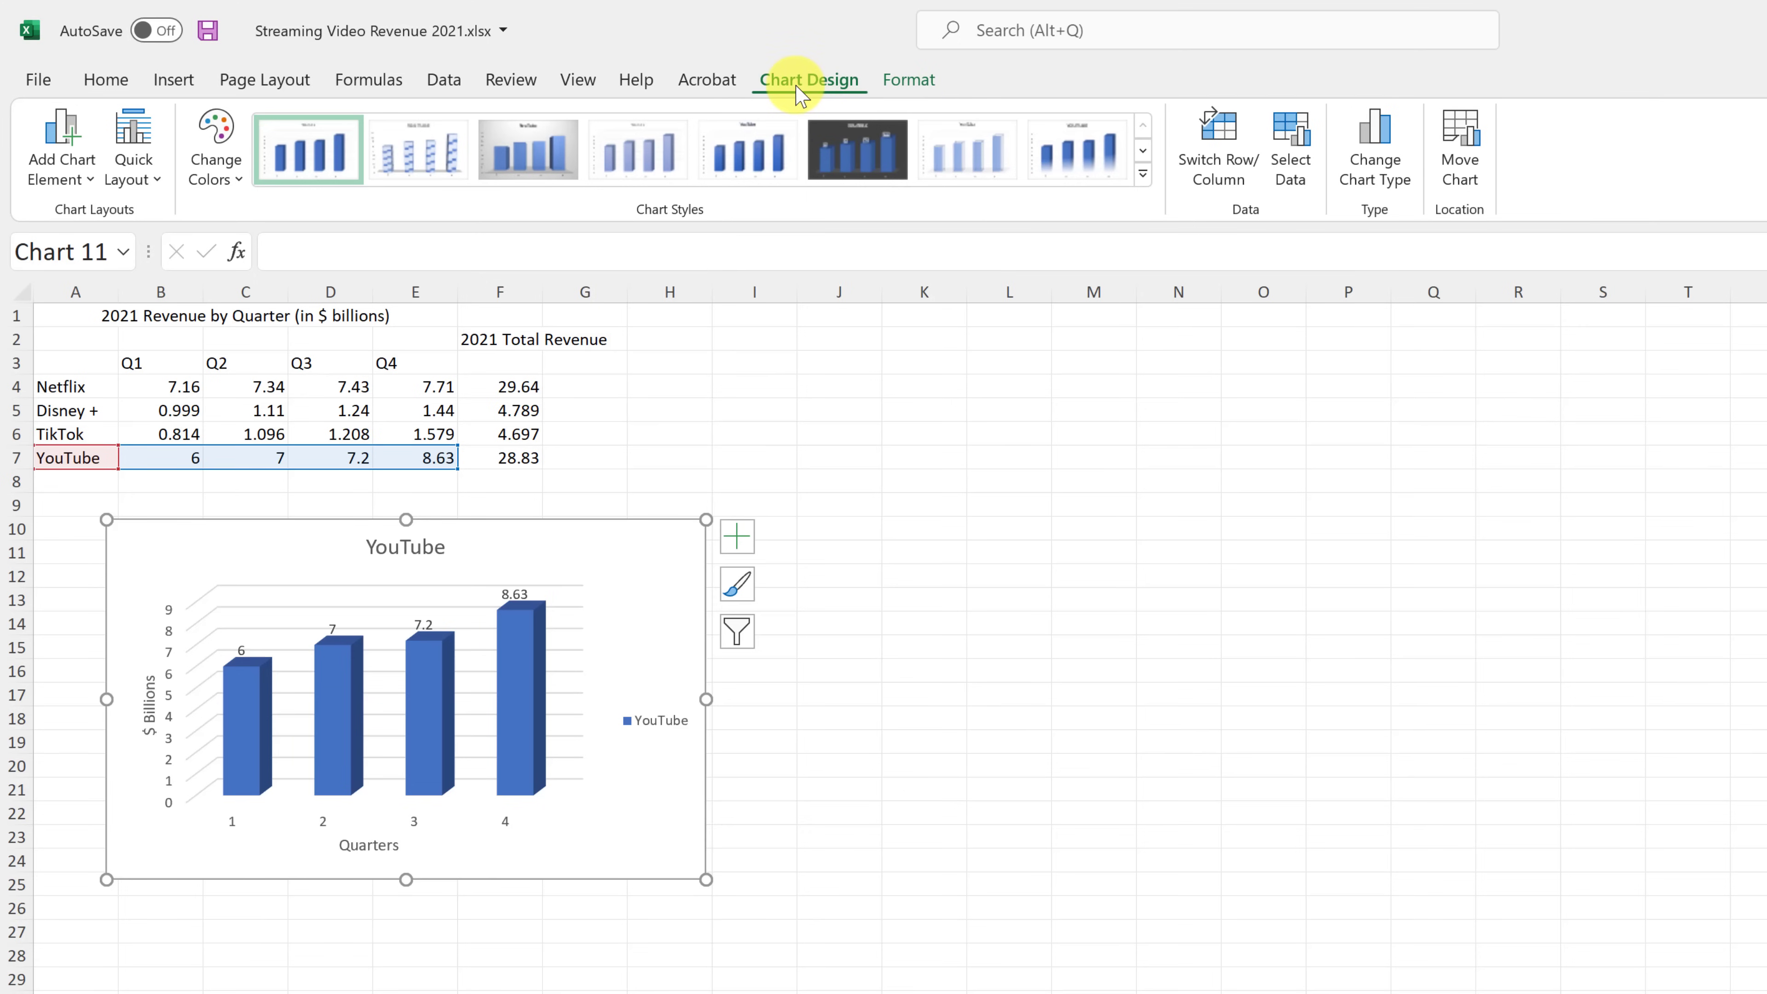
left_click(909, 80)
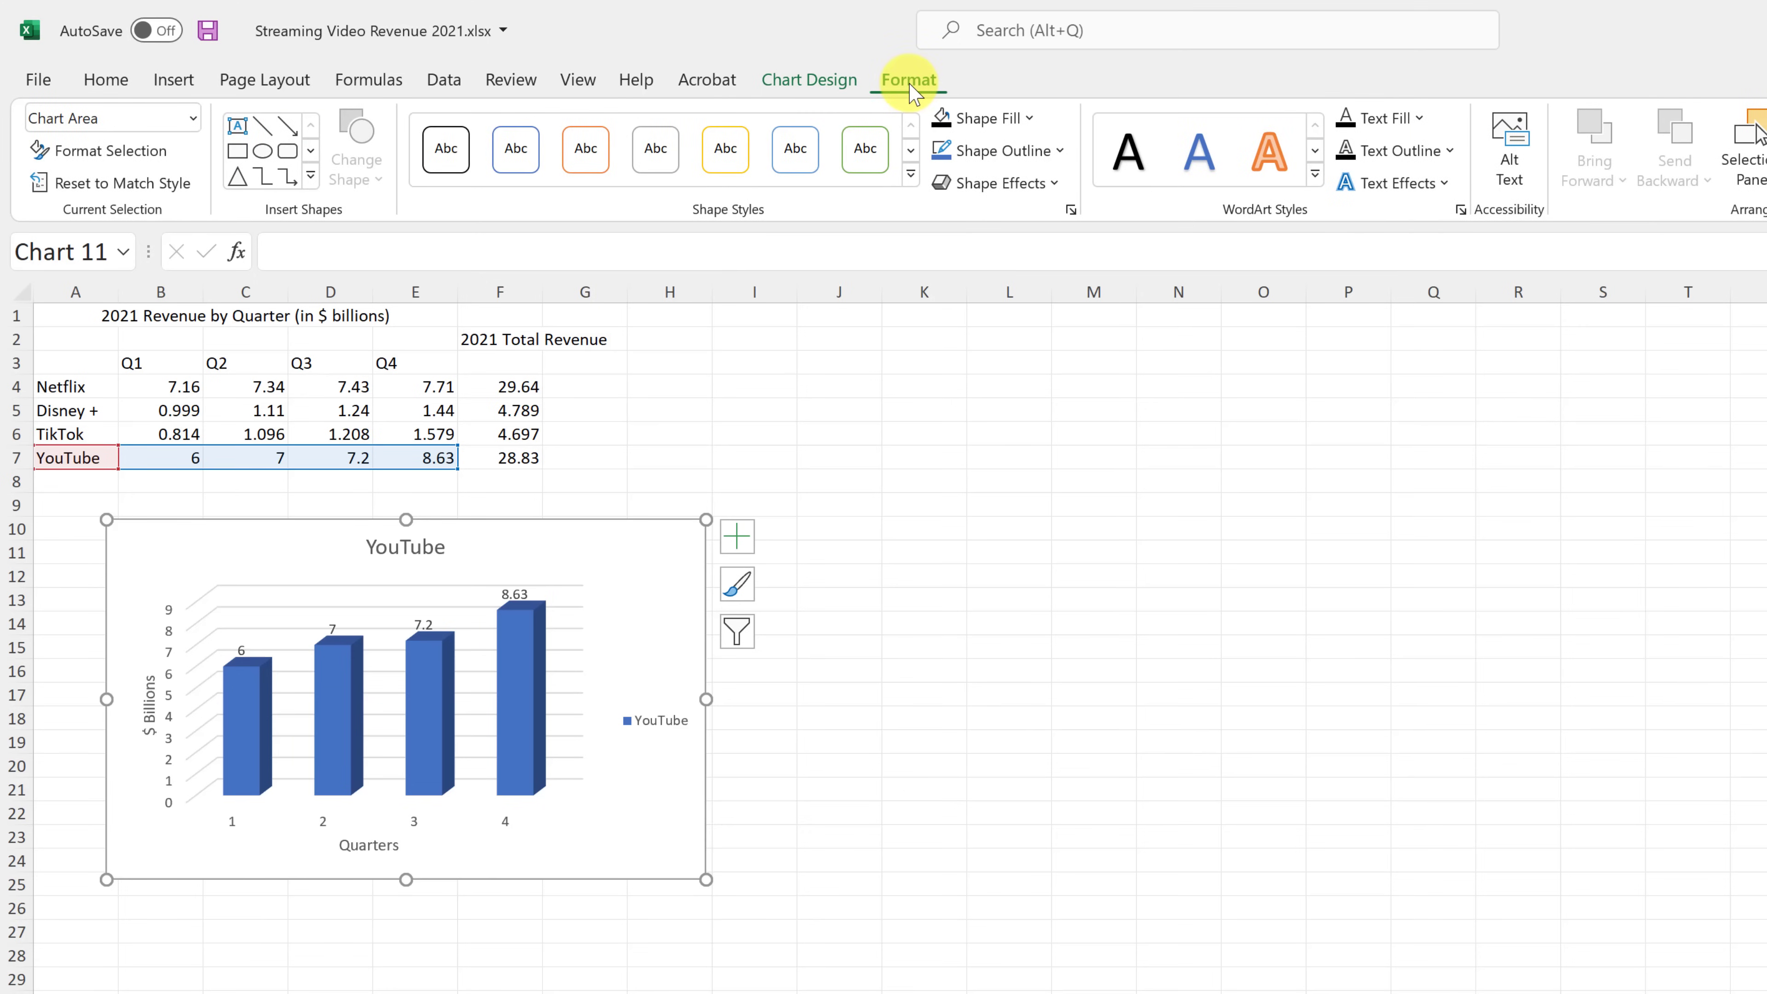
left_click(821, 90)
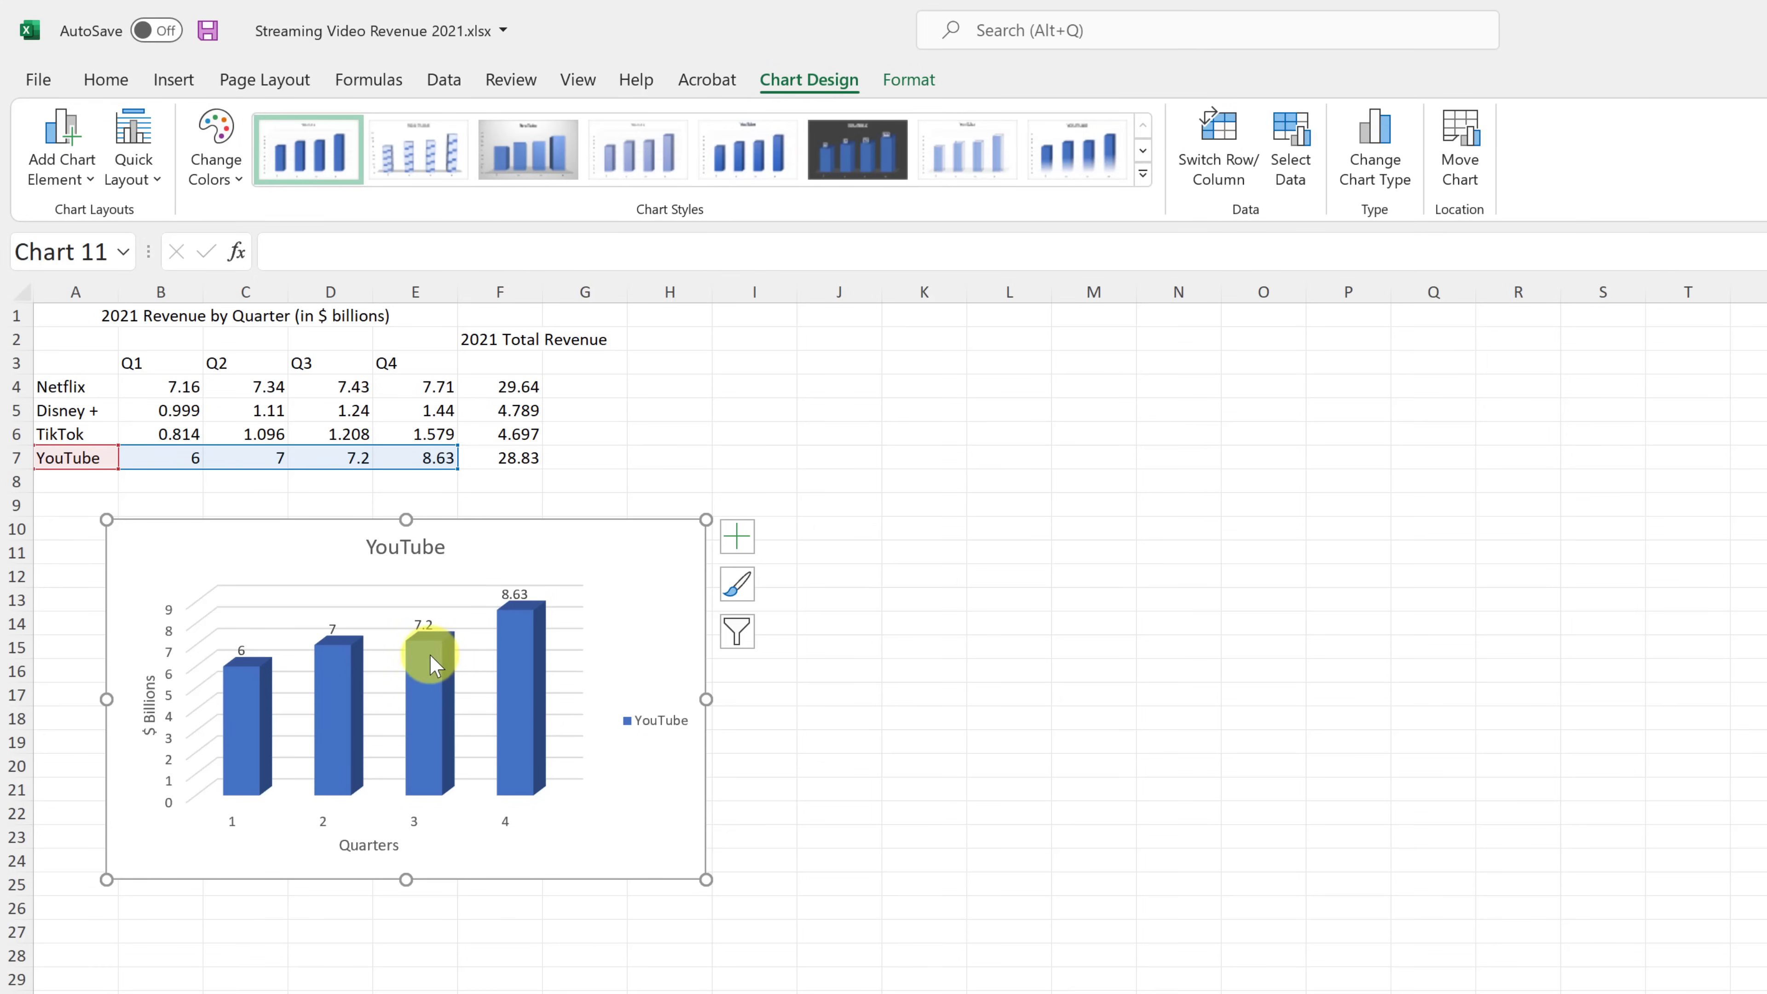
right_click(528, 661)
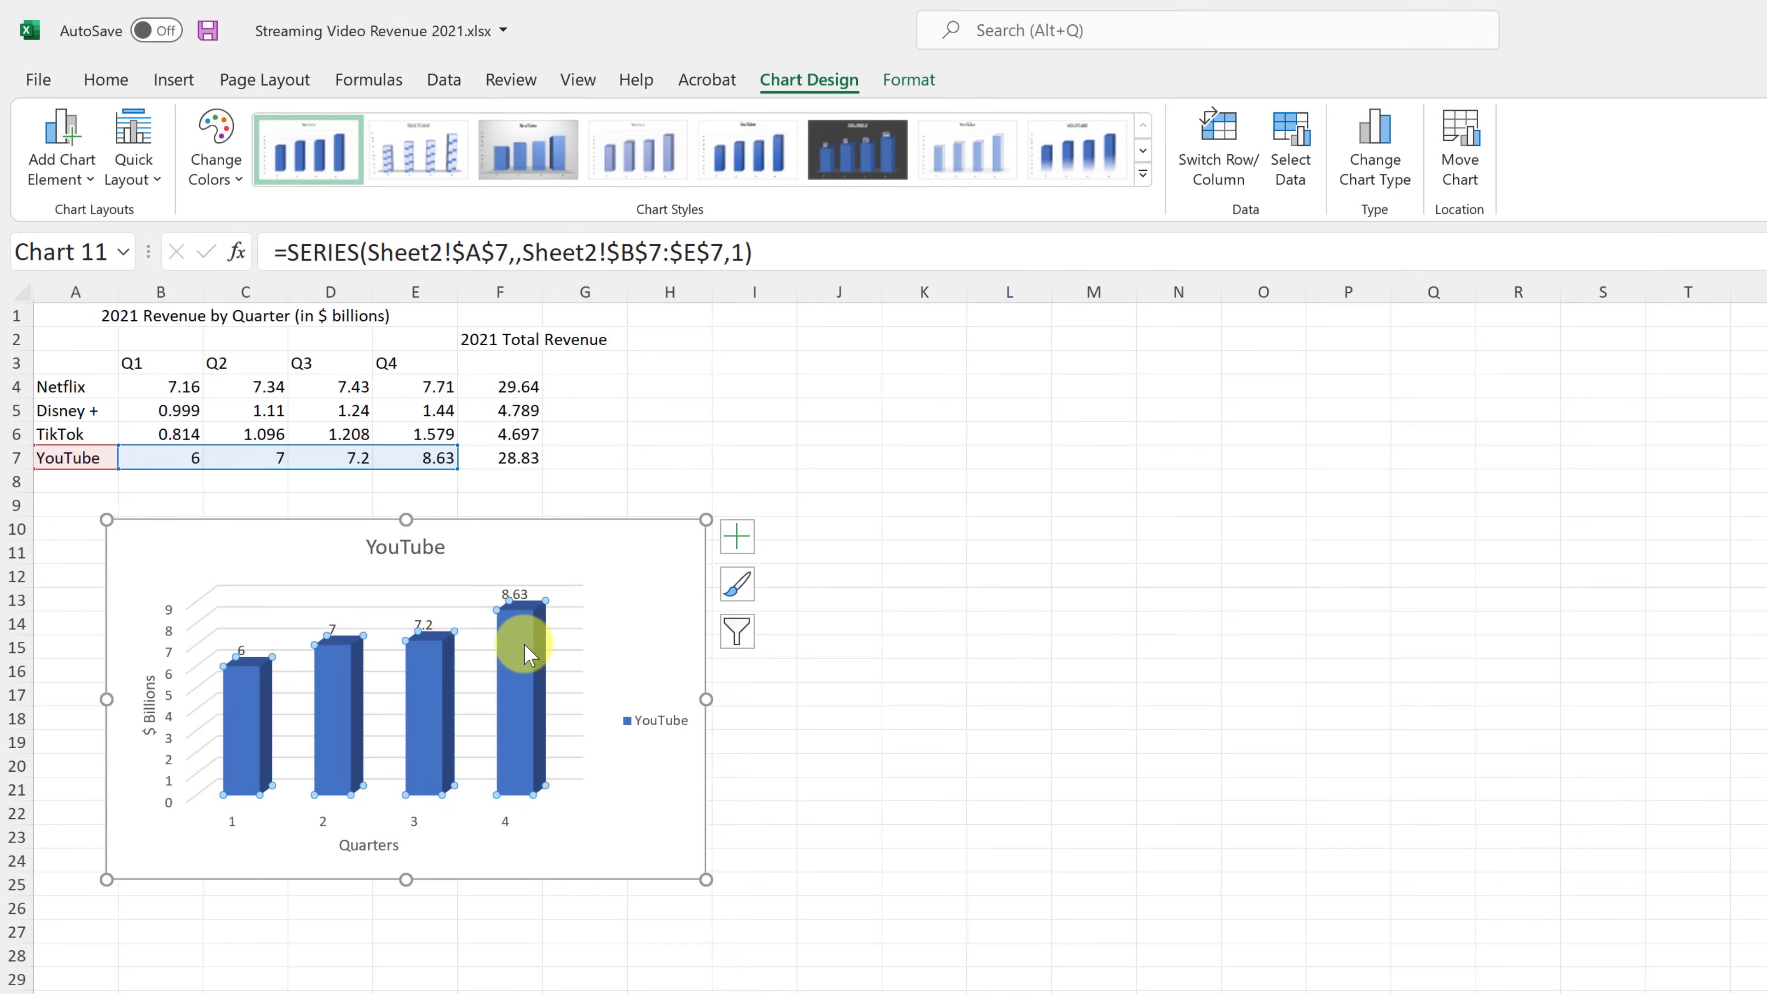
right_click(523, 645)
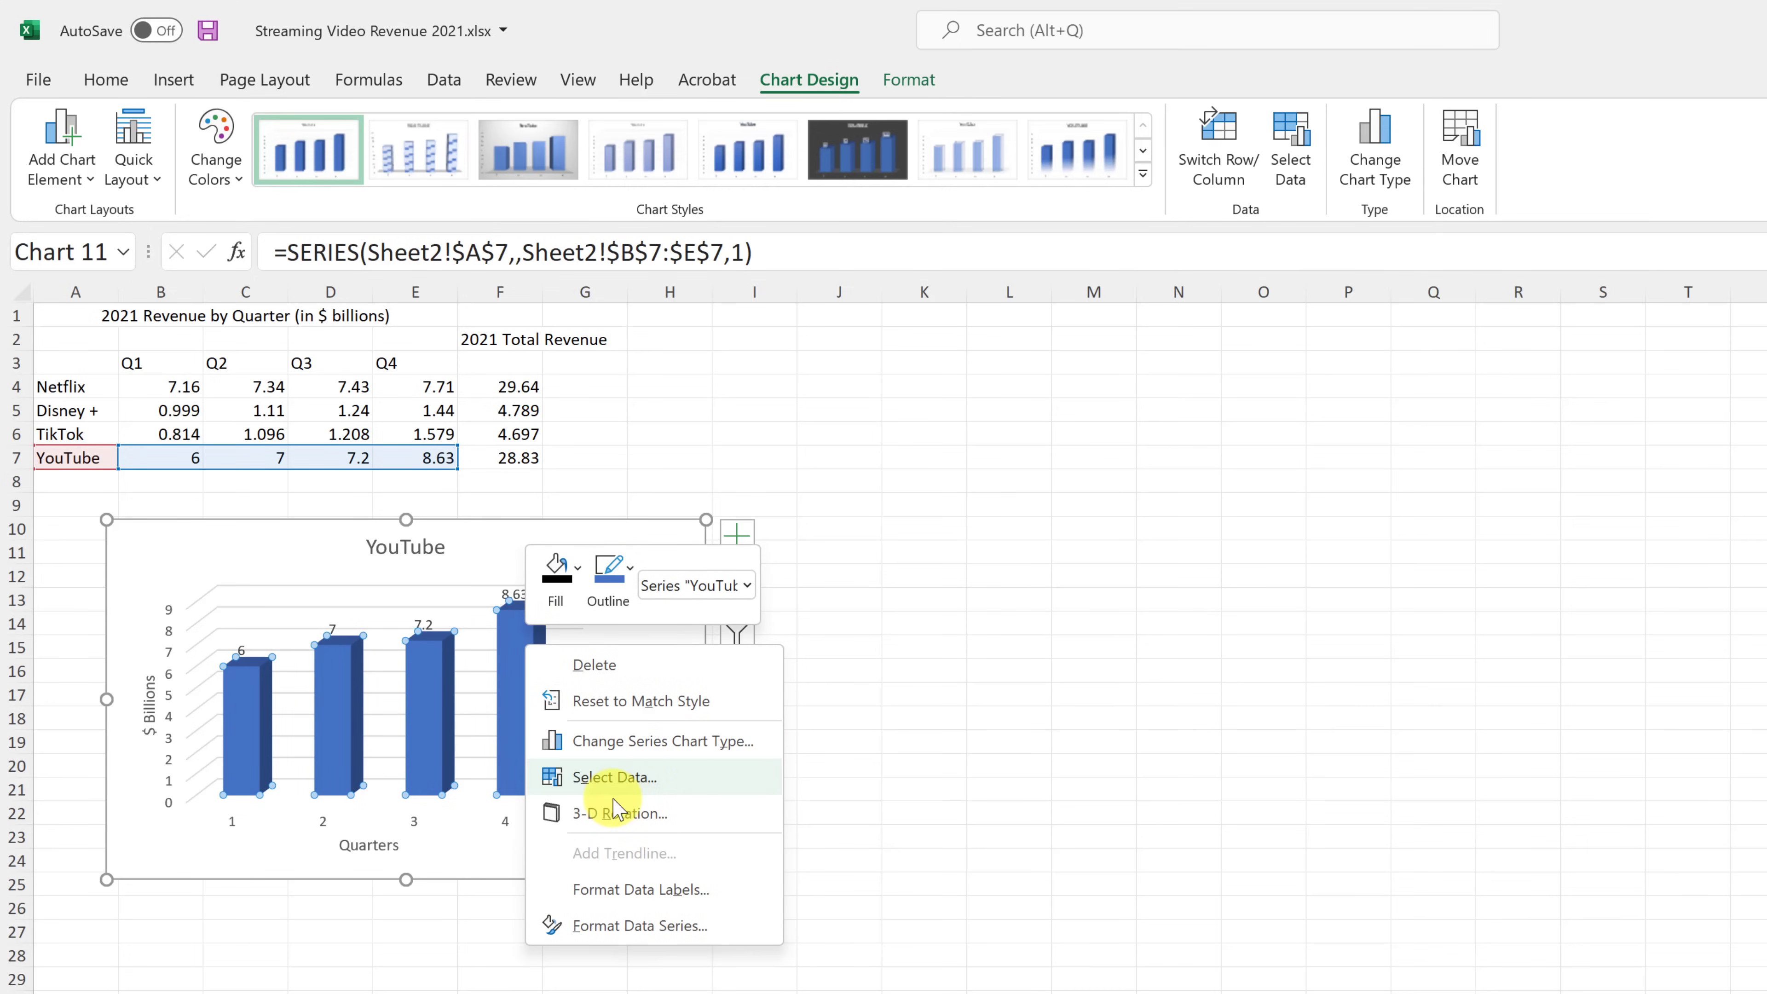
key("Escape")
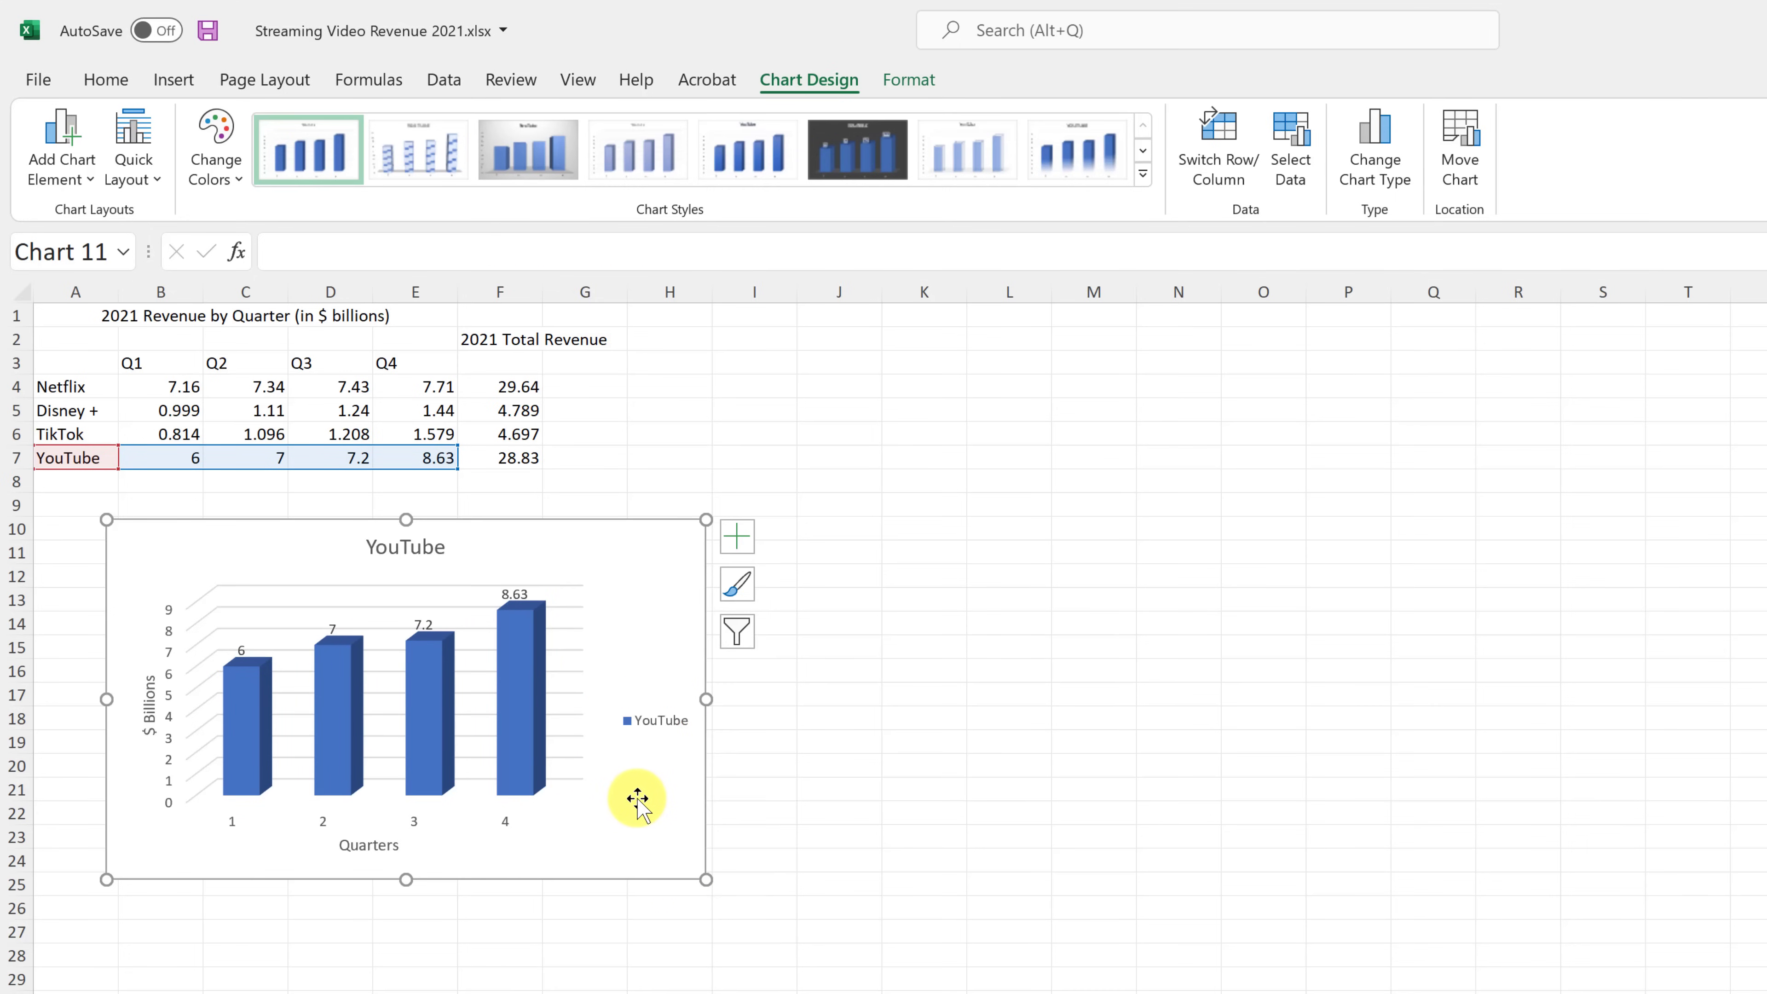
right_click(638, 795)
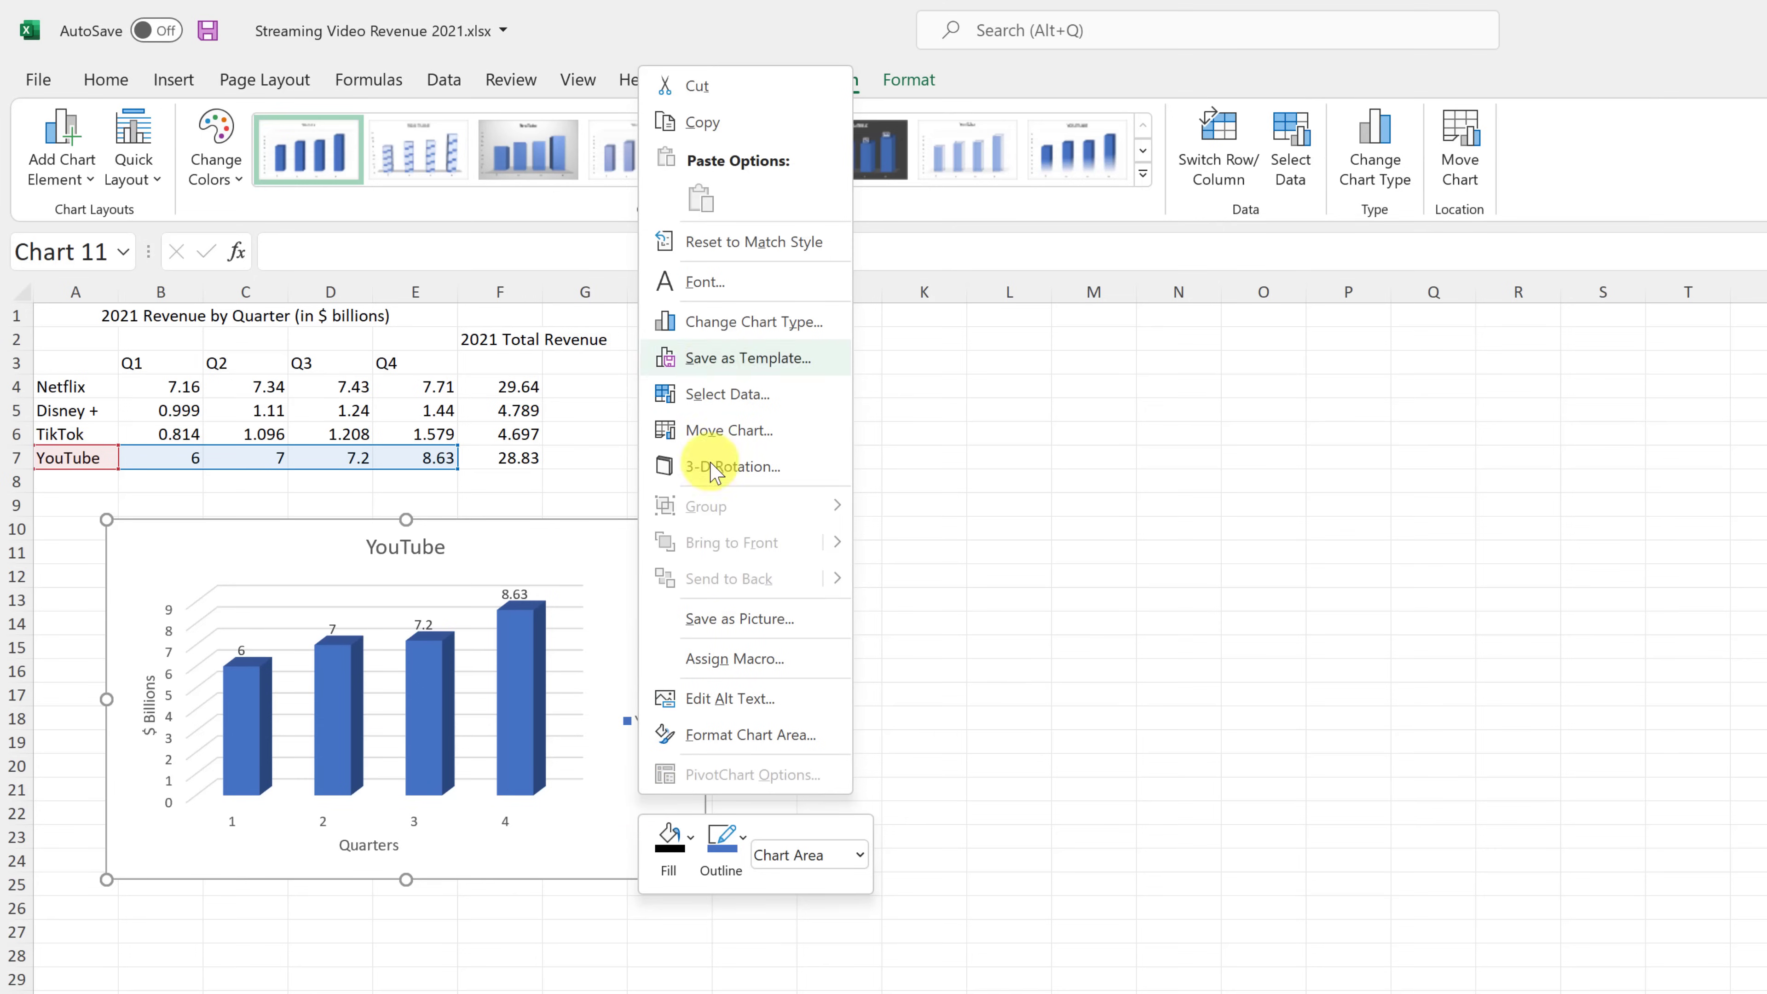
left_click(576, 852)
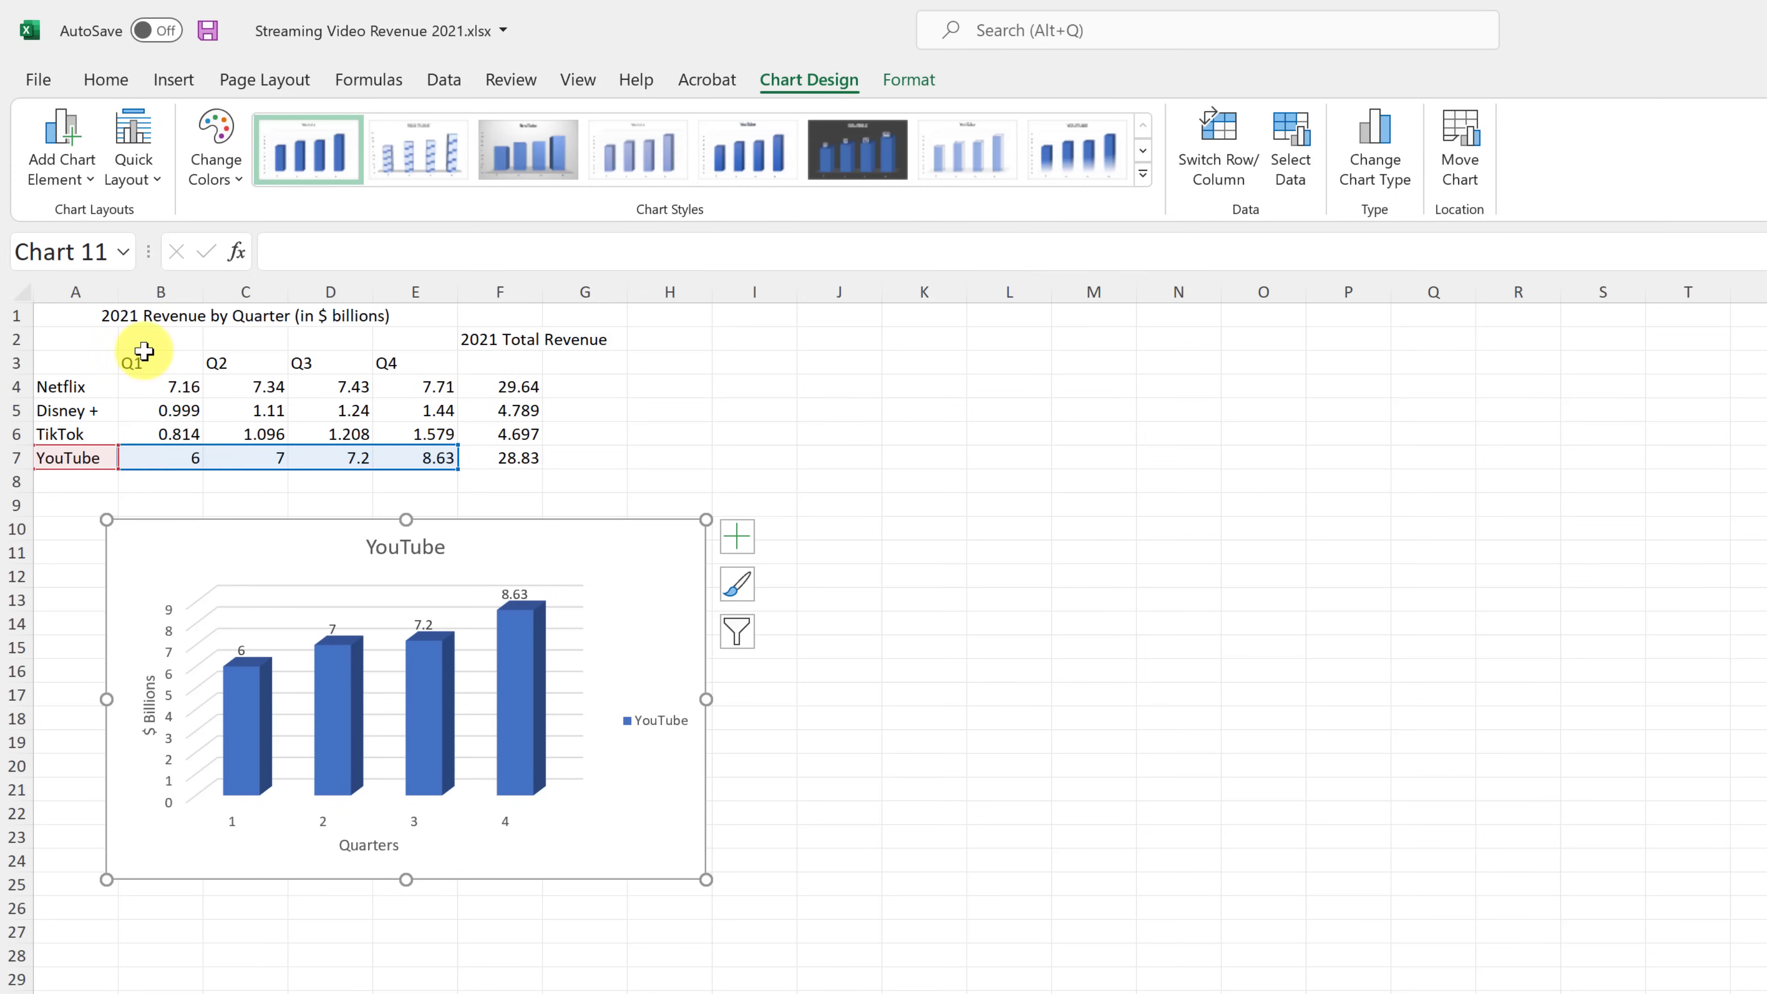
Step: Examine the elements that can be added to the YouTube chart, including axes, data labels and gridlines
left_click(81, 182)
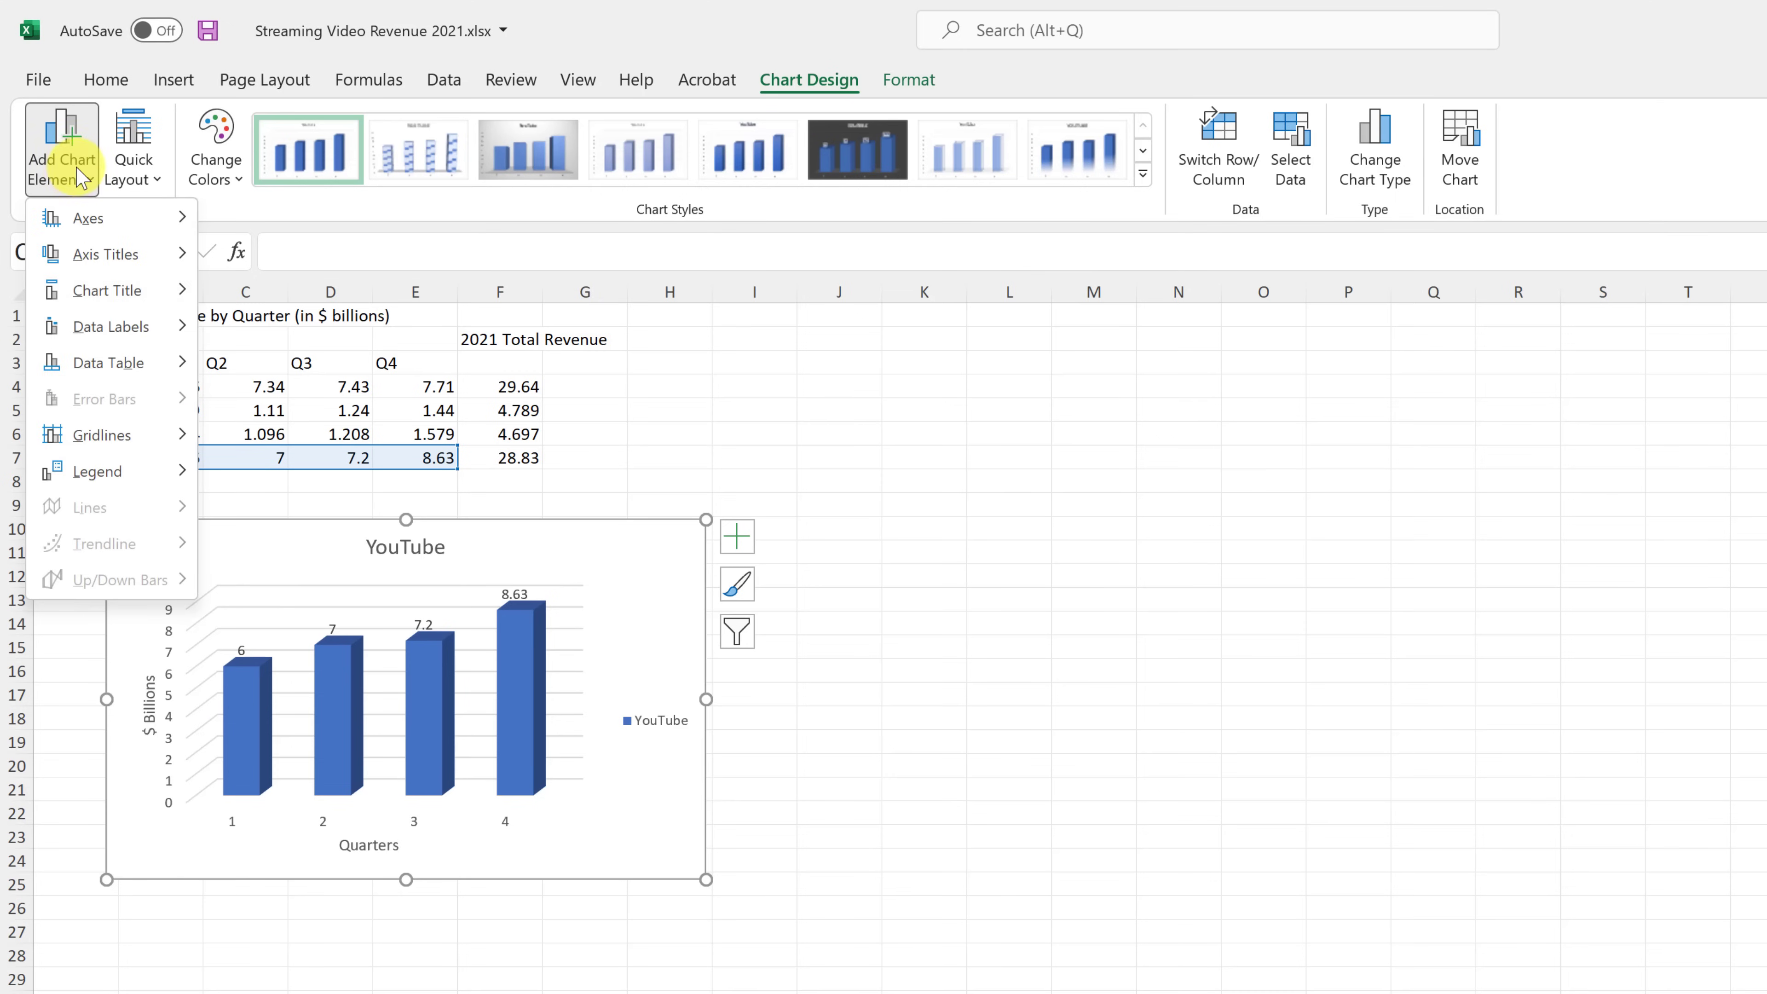
mouse_move(87, 218)
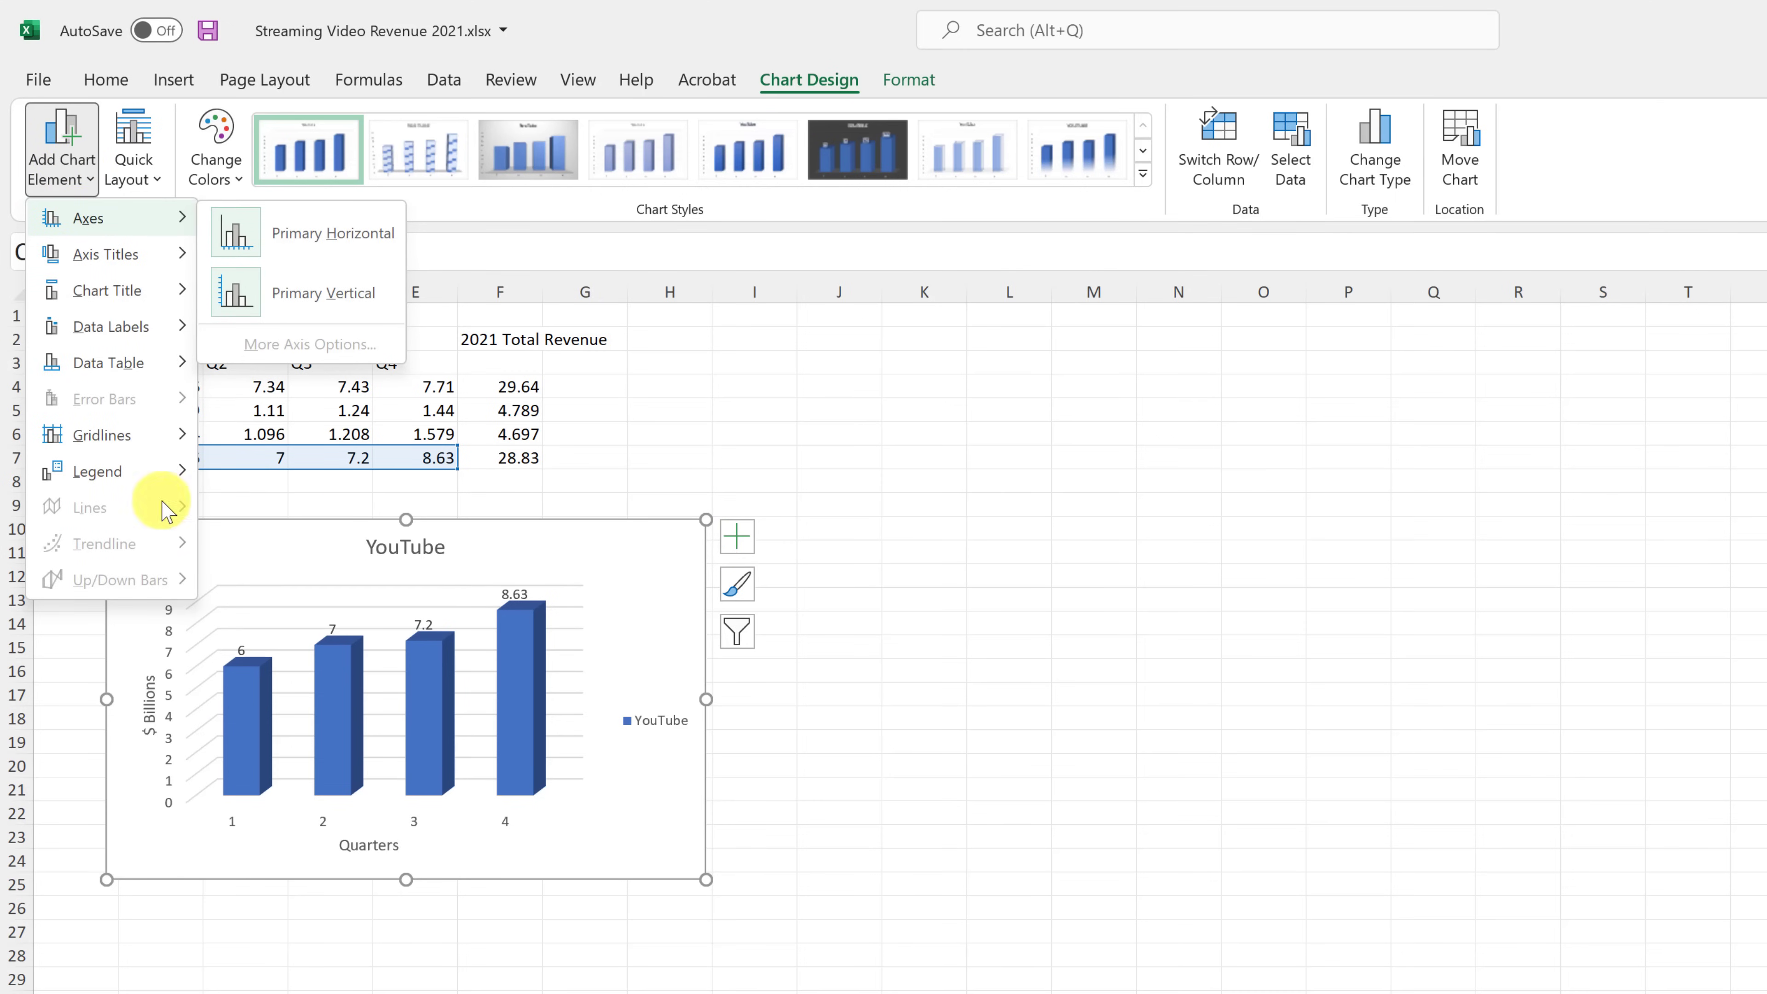
mouse_move(115, 327)
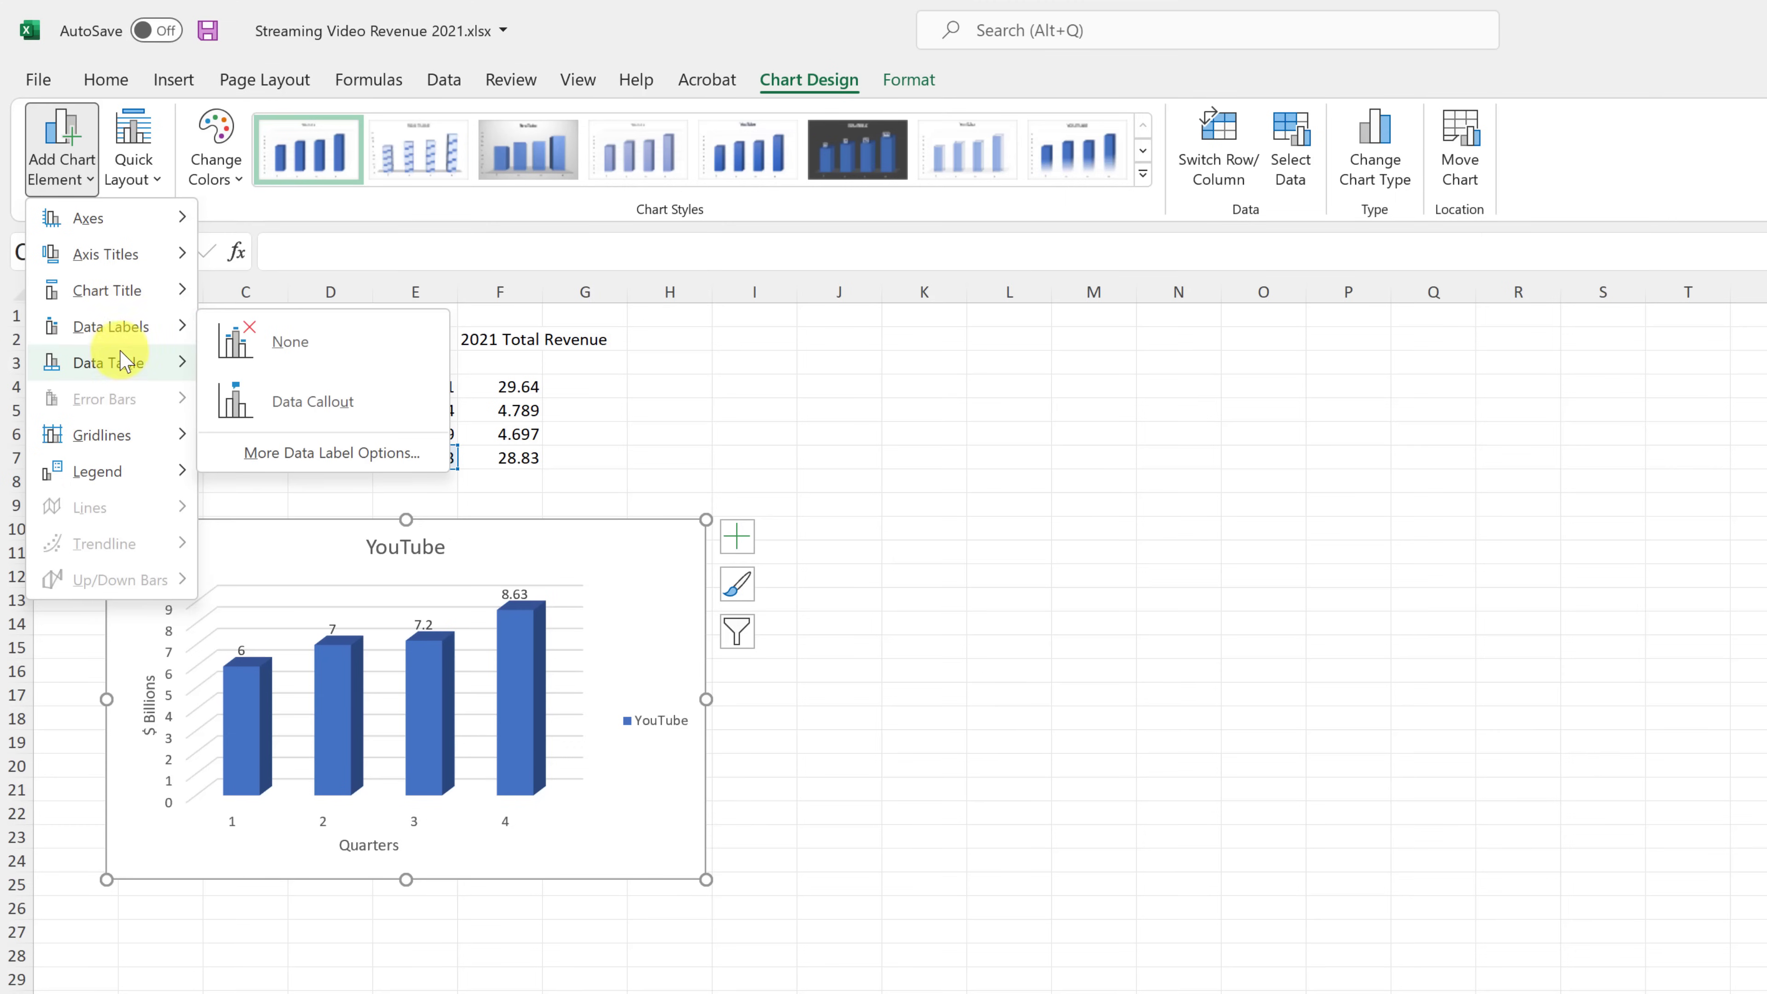
mouse_move(117, 453)
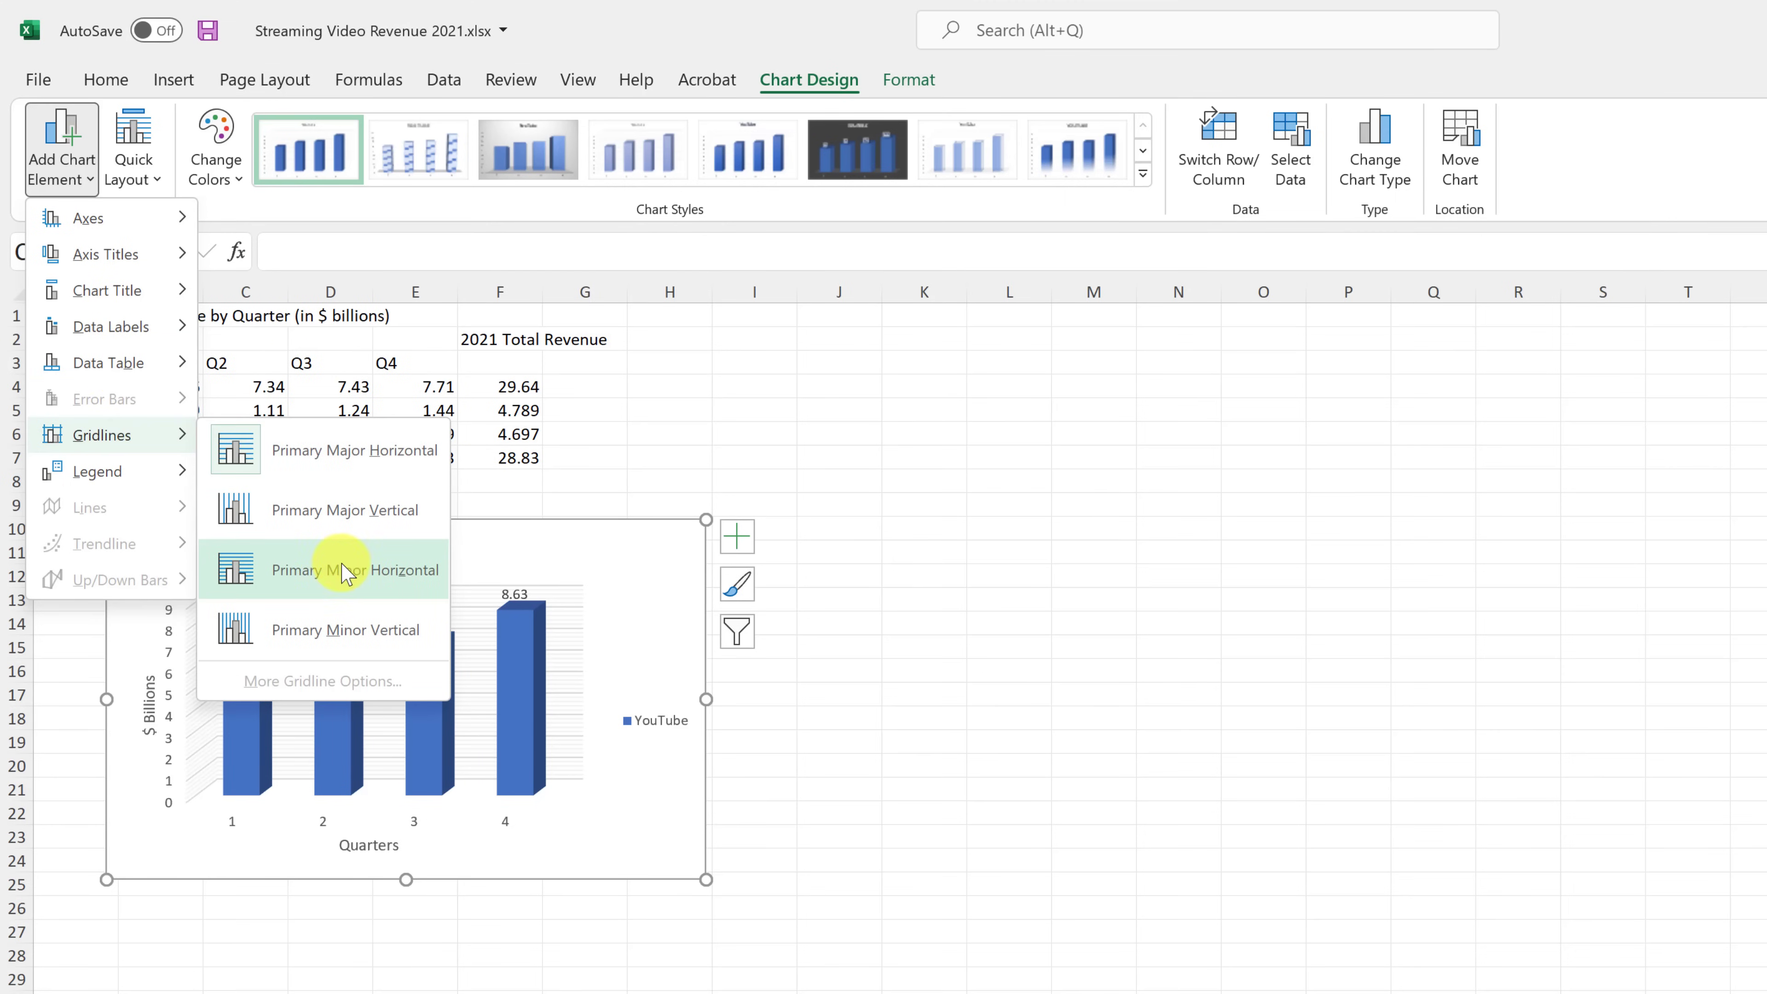
left_click(591, 835)
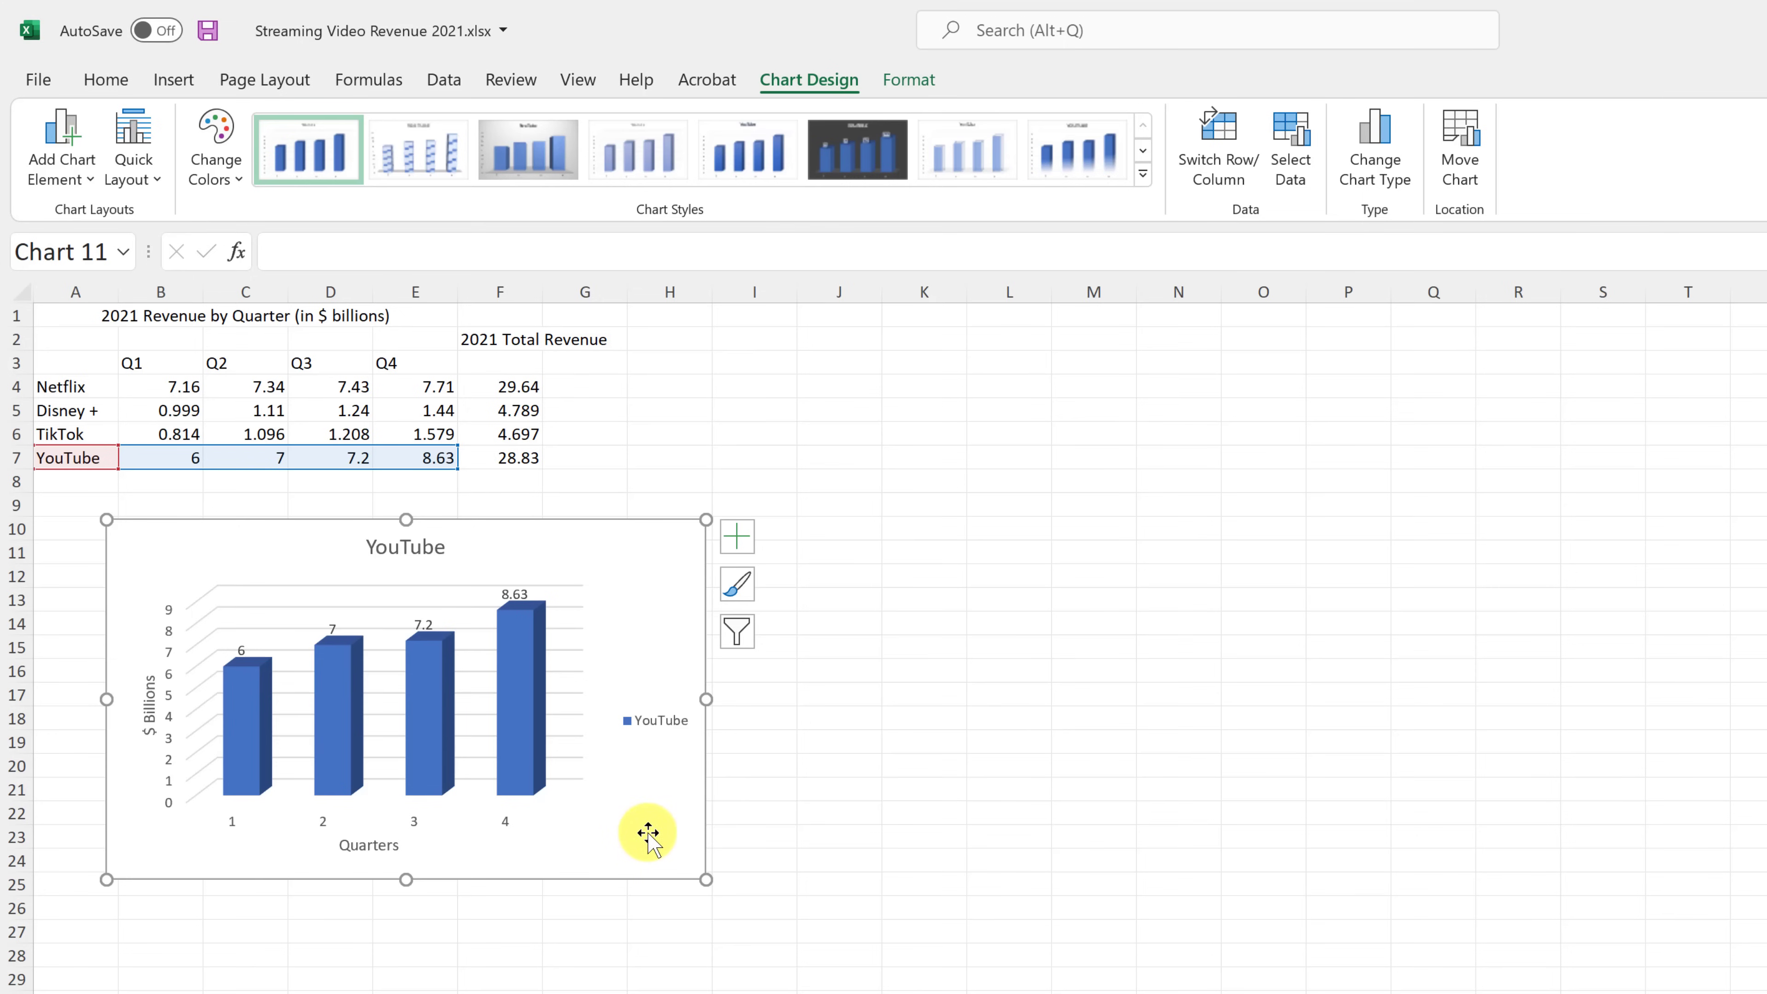
Step: Move the YouTube chart over so it starts in column C, and examine its legend placements and quick layouts
left_click_drag(594, 829, 706, 829)
left_click(61, 146)
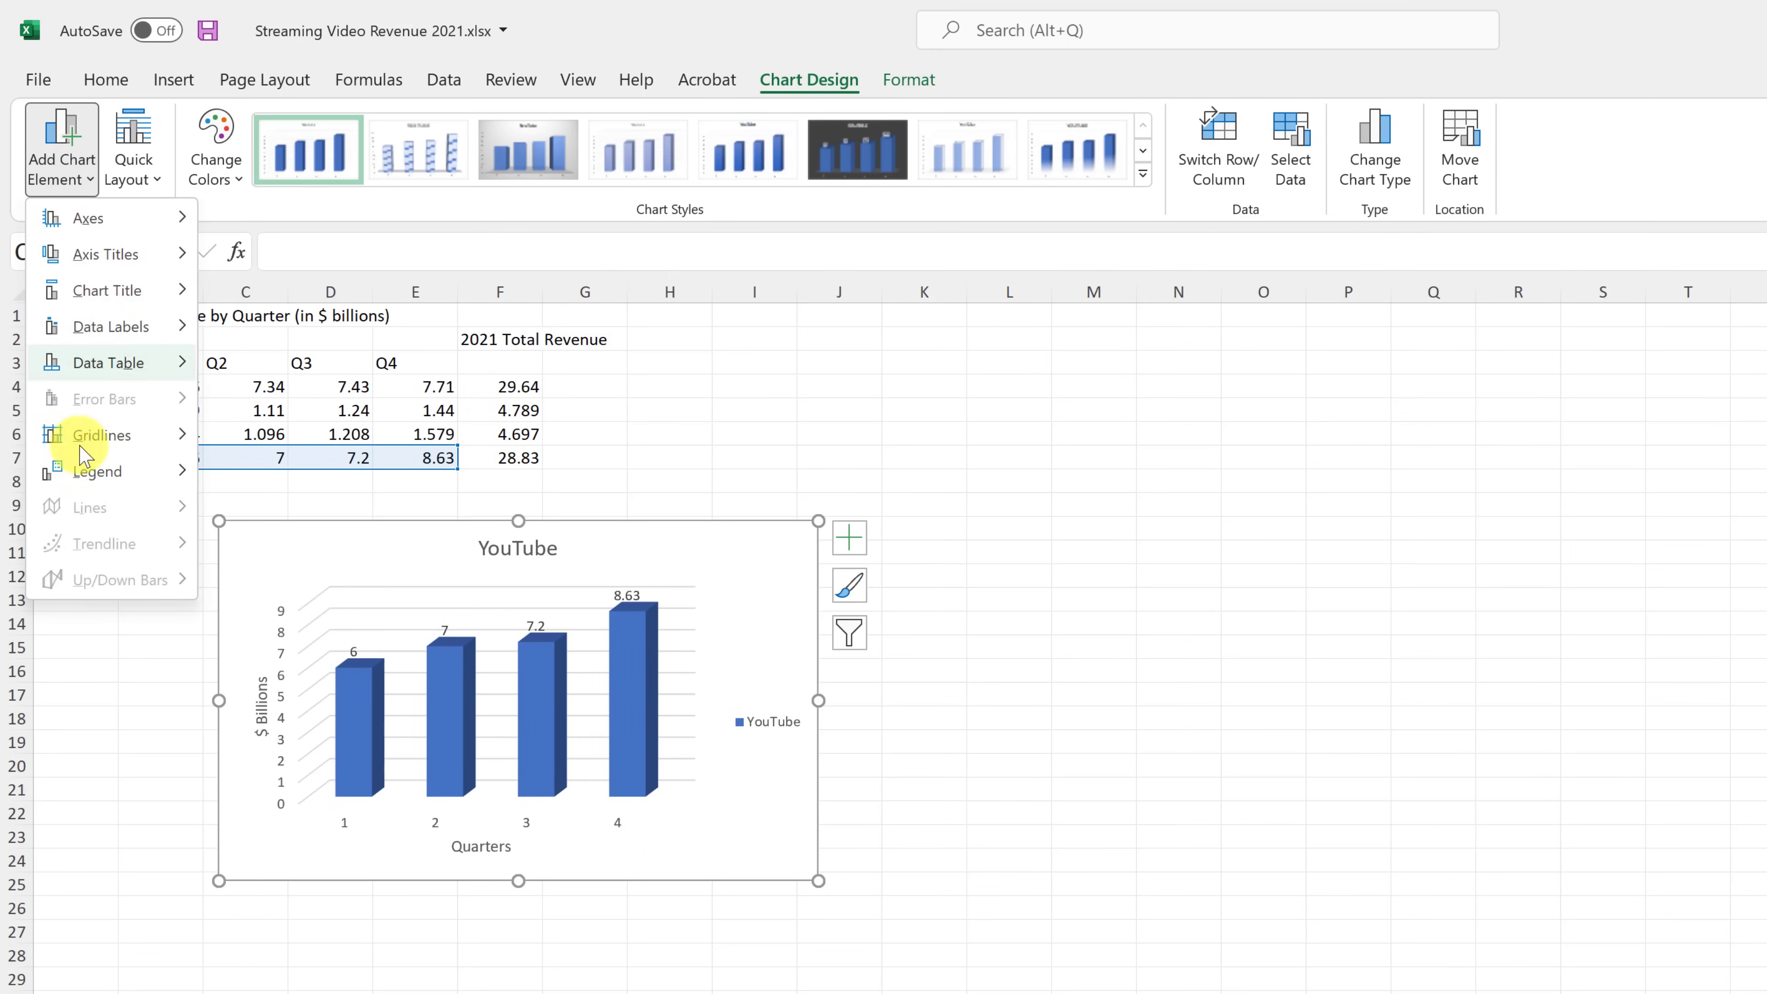
mouse_move(87, 472)
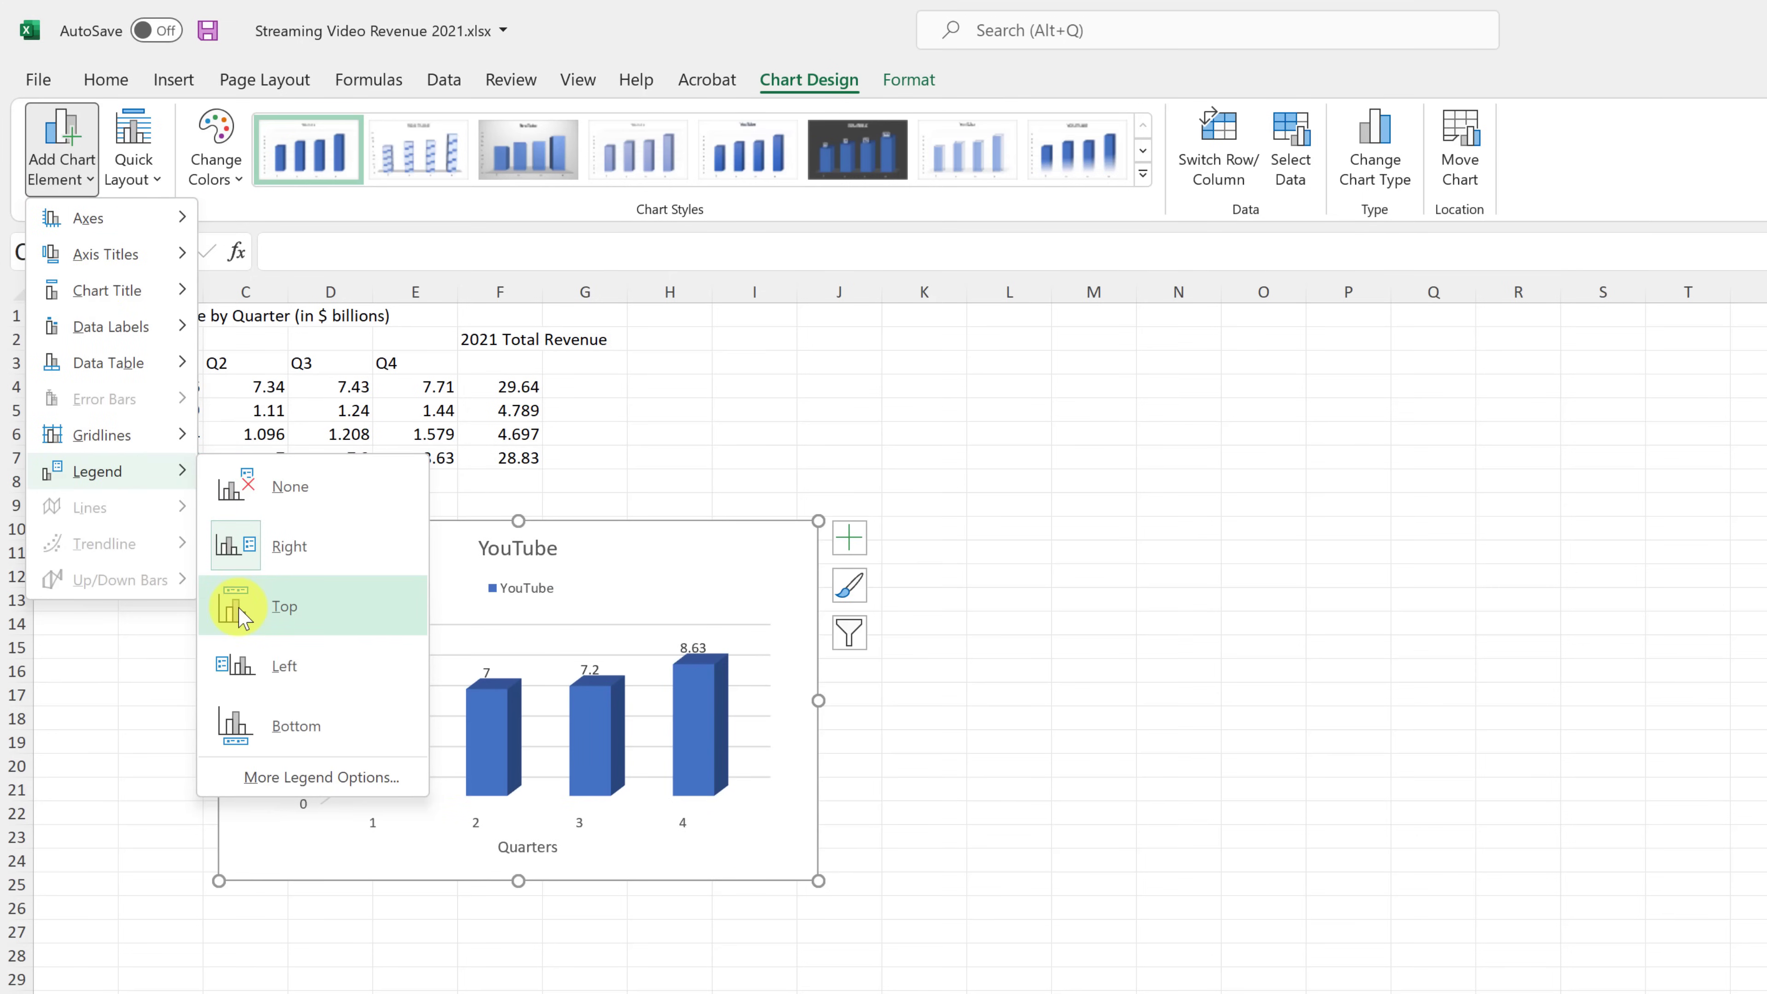
key("Escape")
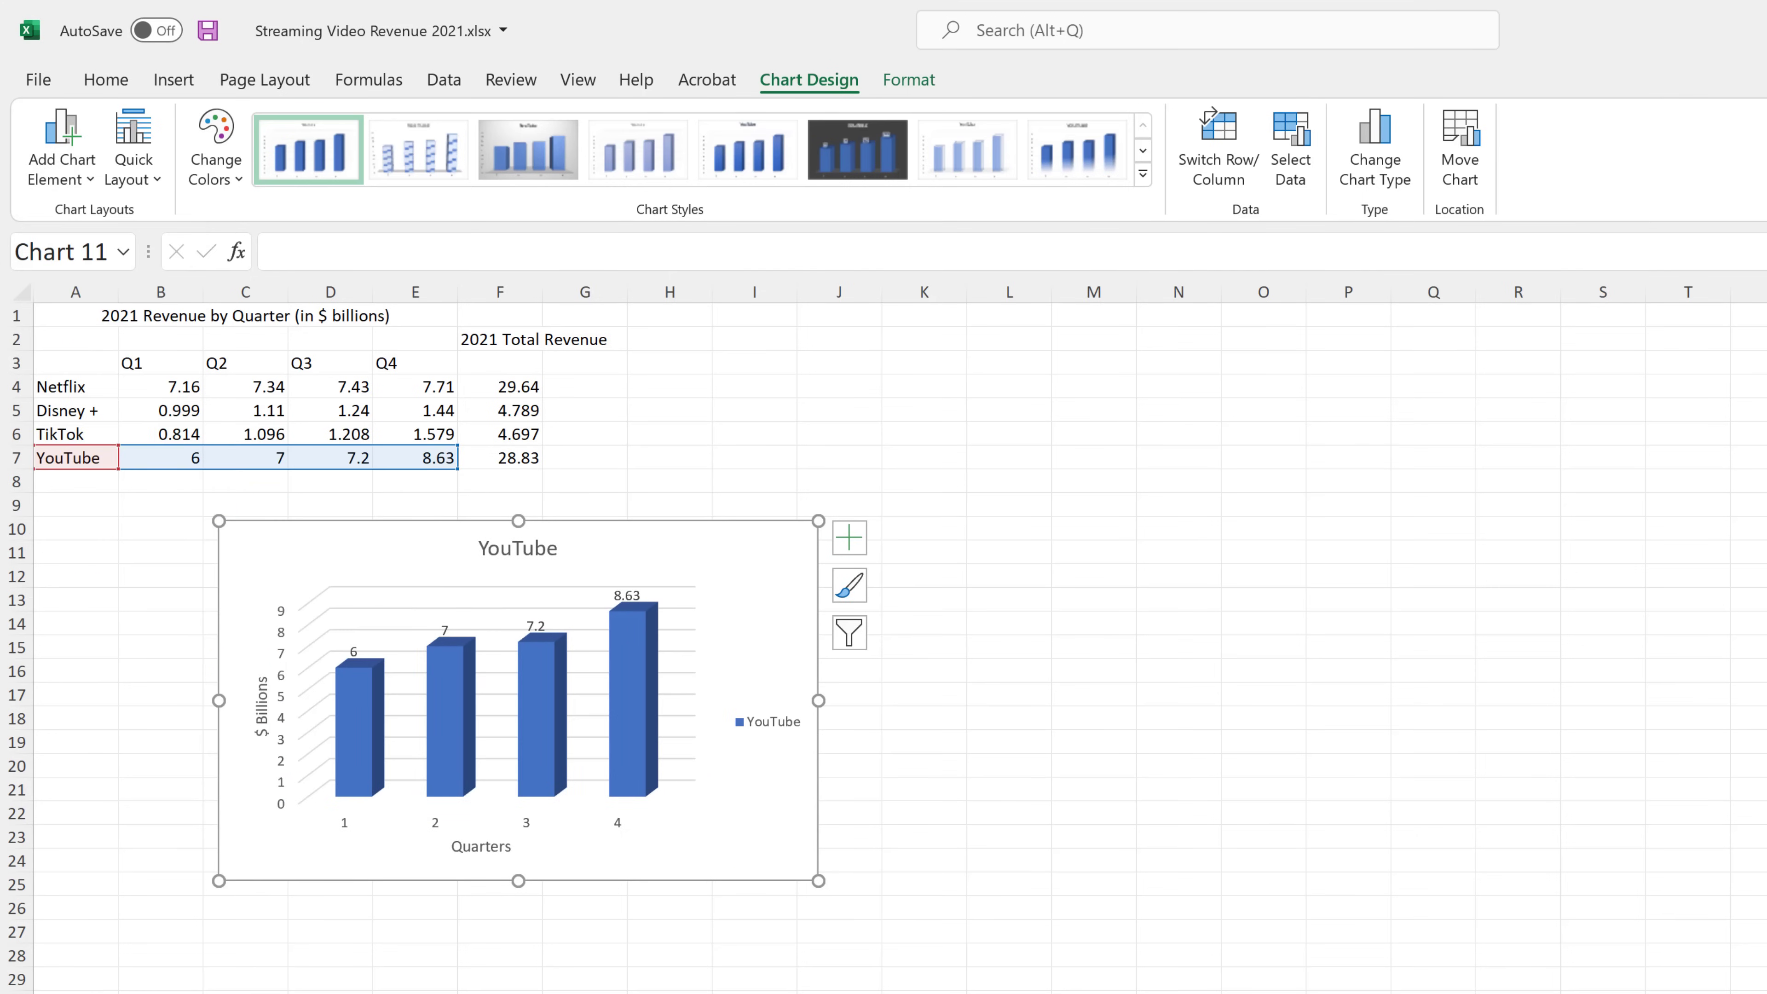
left_click(160, 178)
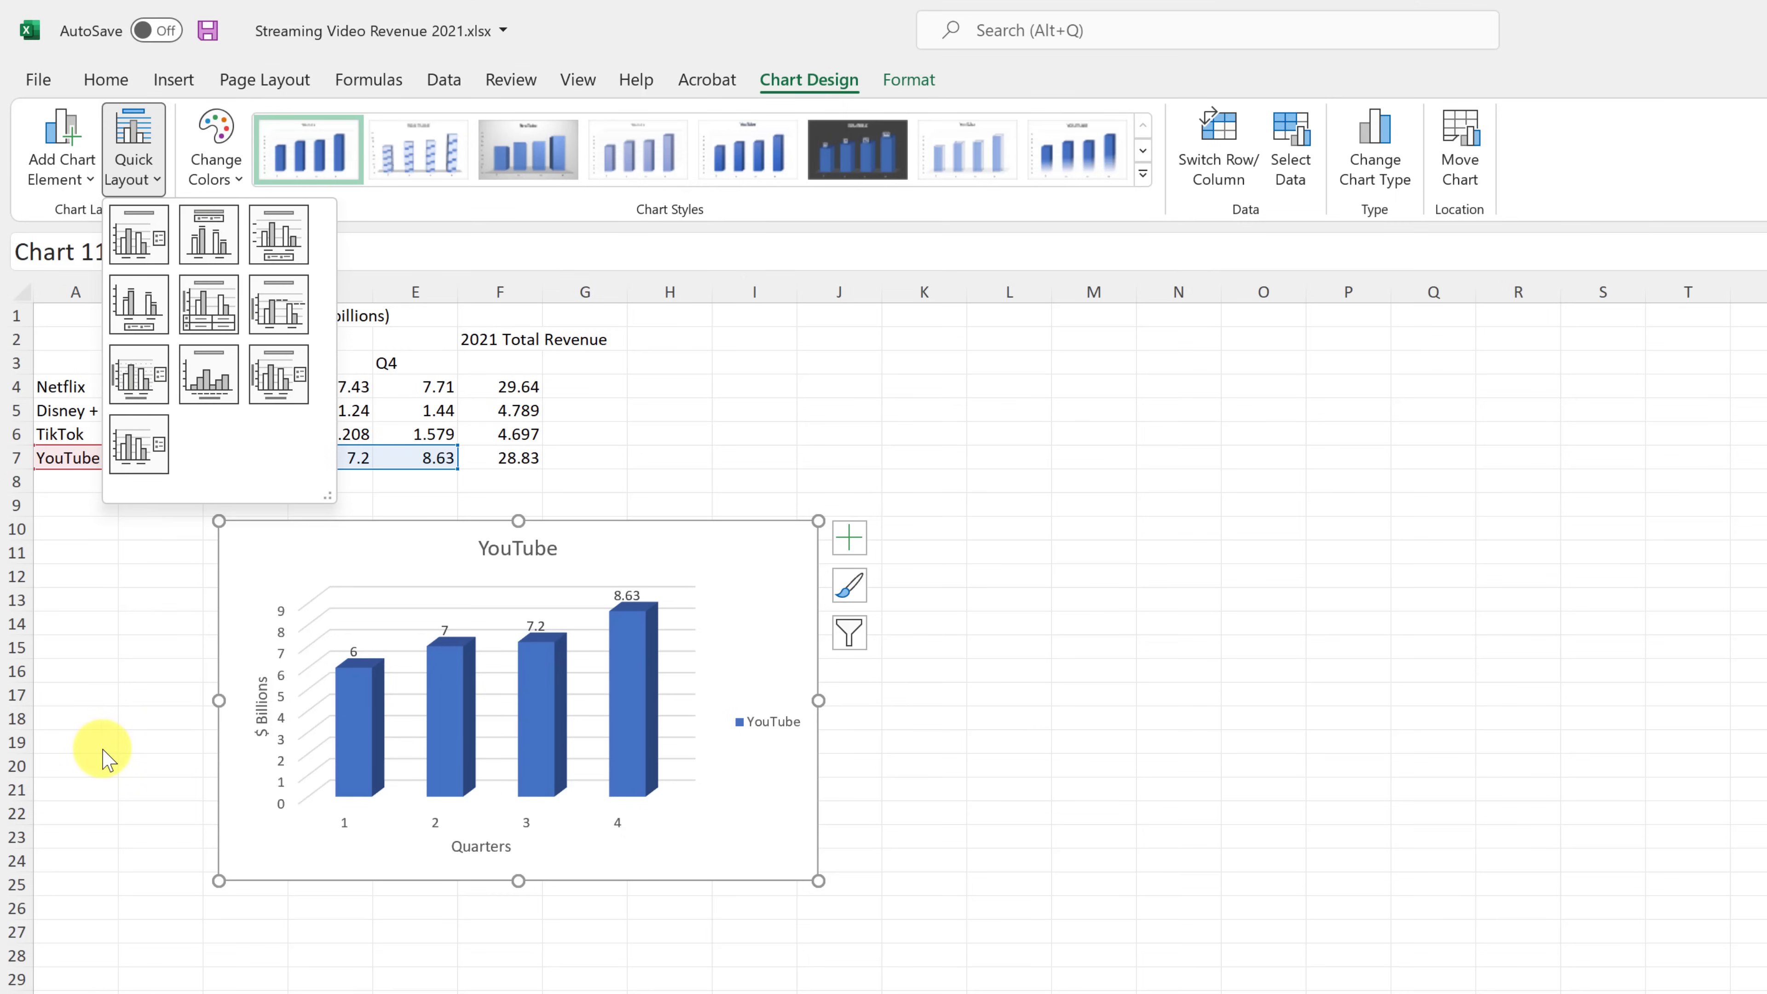
left_click(106, 732)
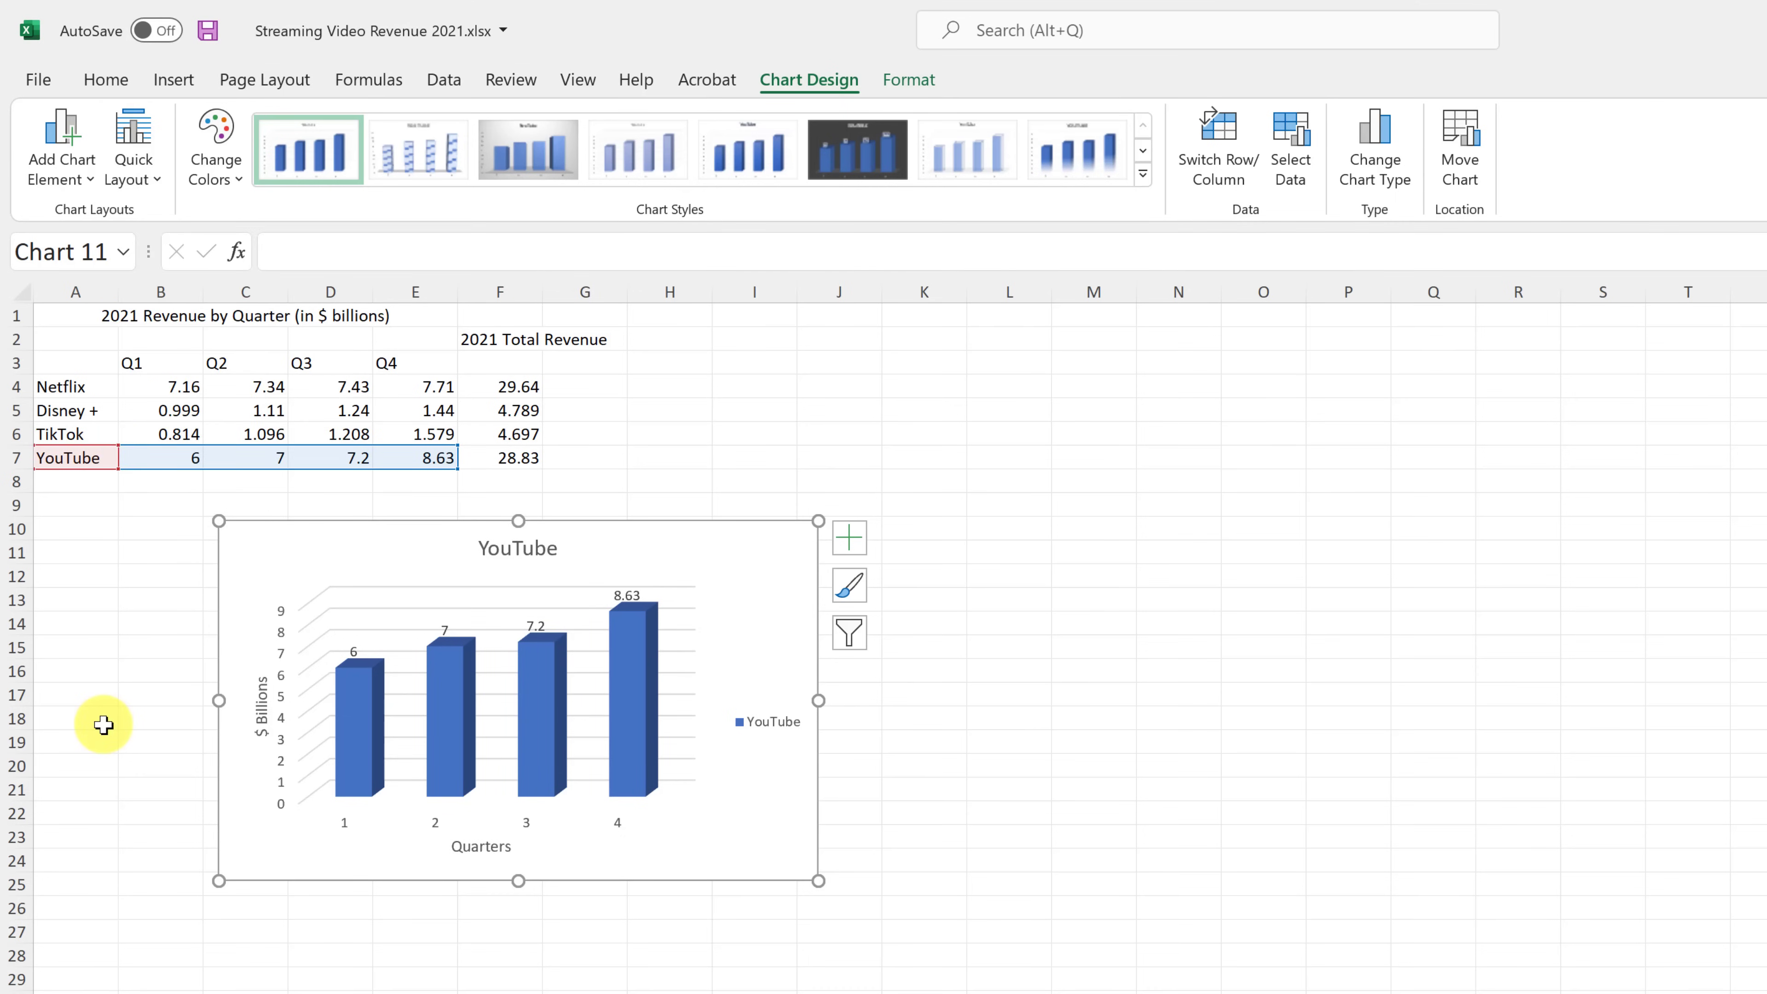
Step: Reposition the YouTube chart below the revenue table so its left edge sits in column B
left_click(103, 726)
left_click(267, 815)
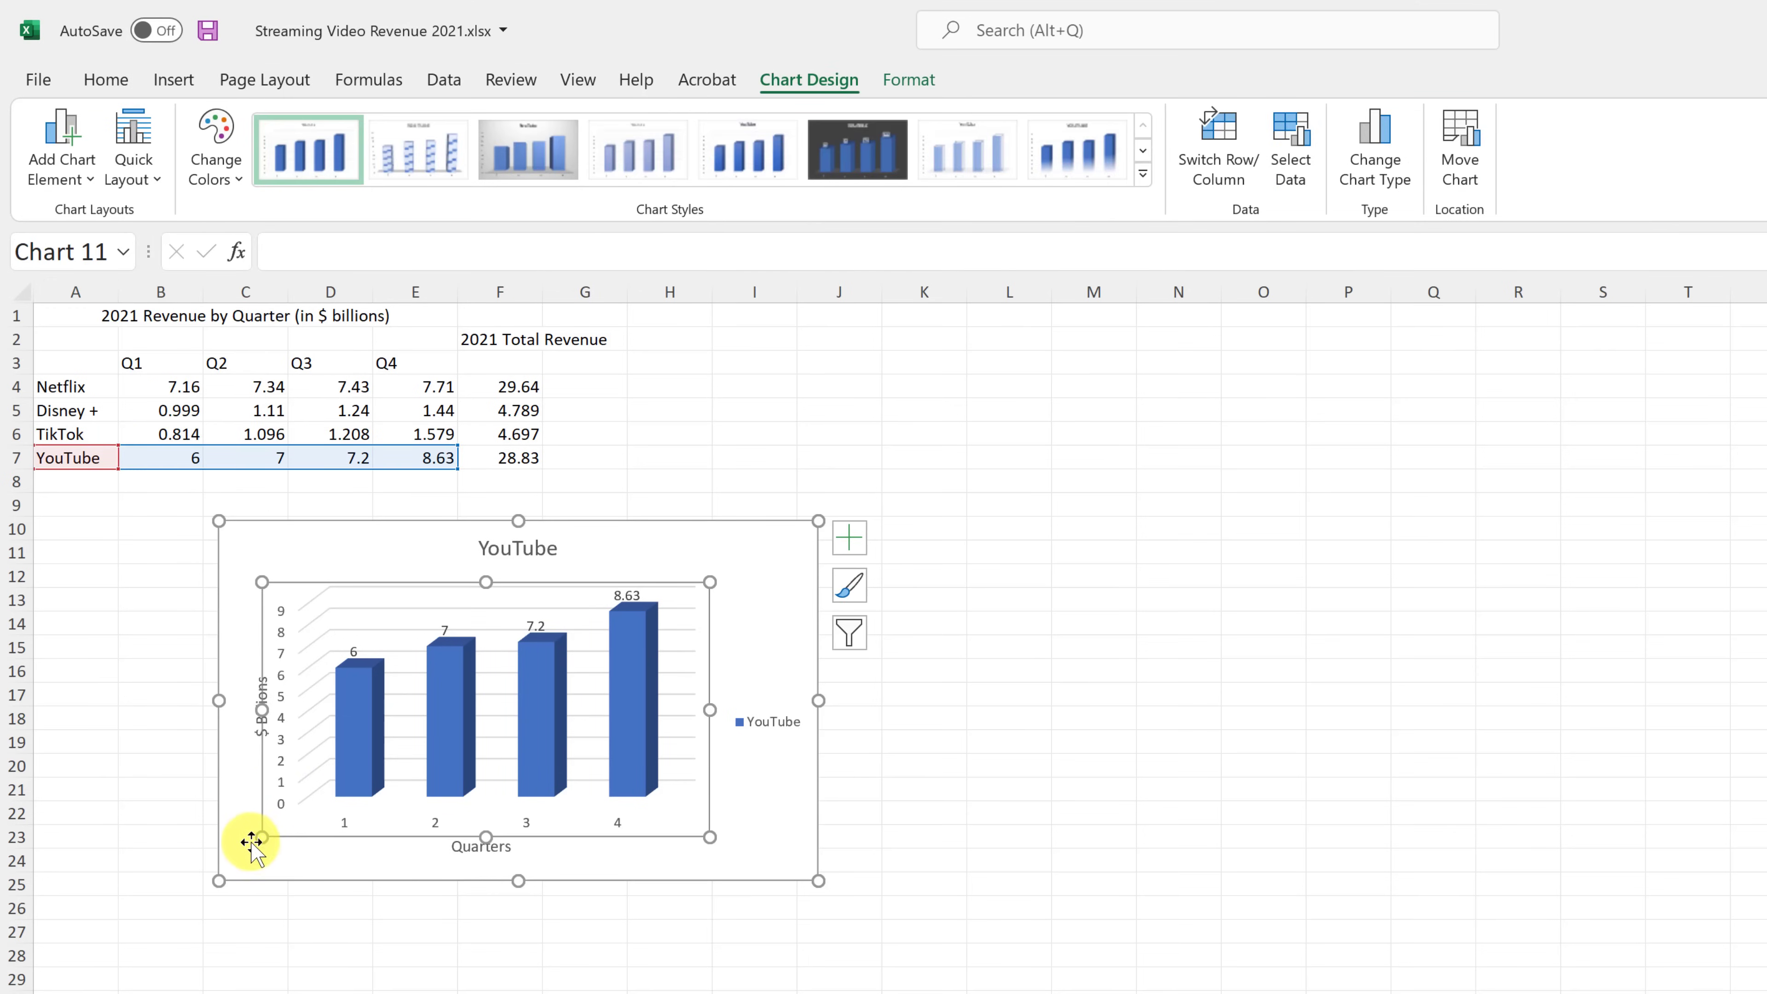
left_click(146, 841)
left_click_drag(709, 827, 626, 823)
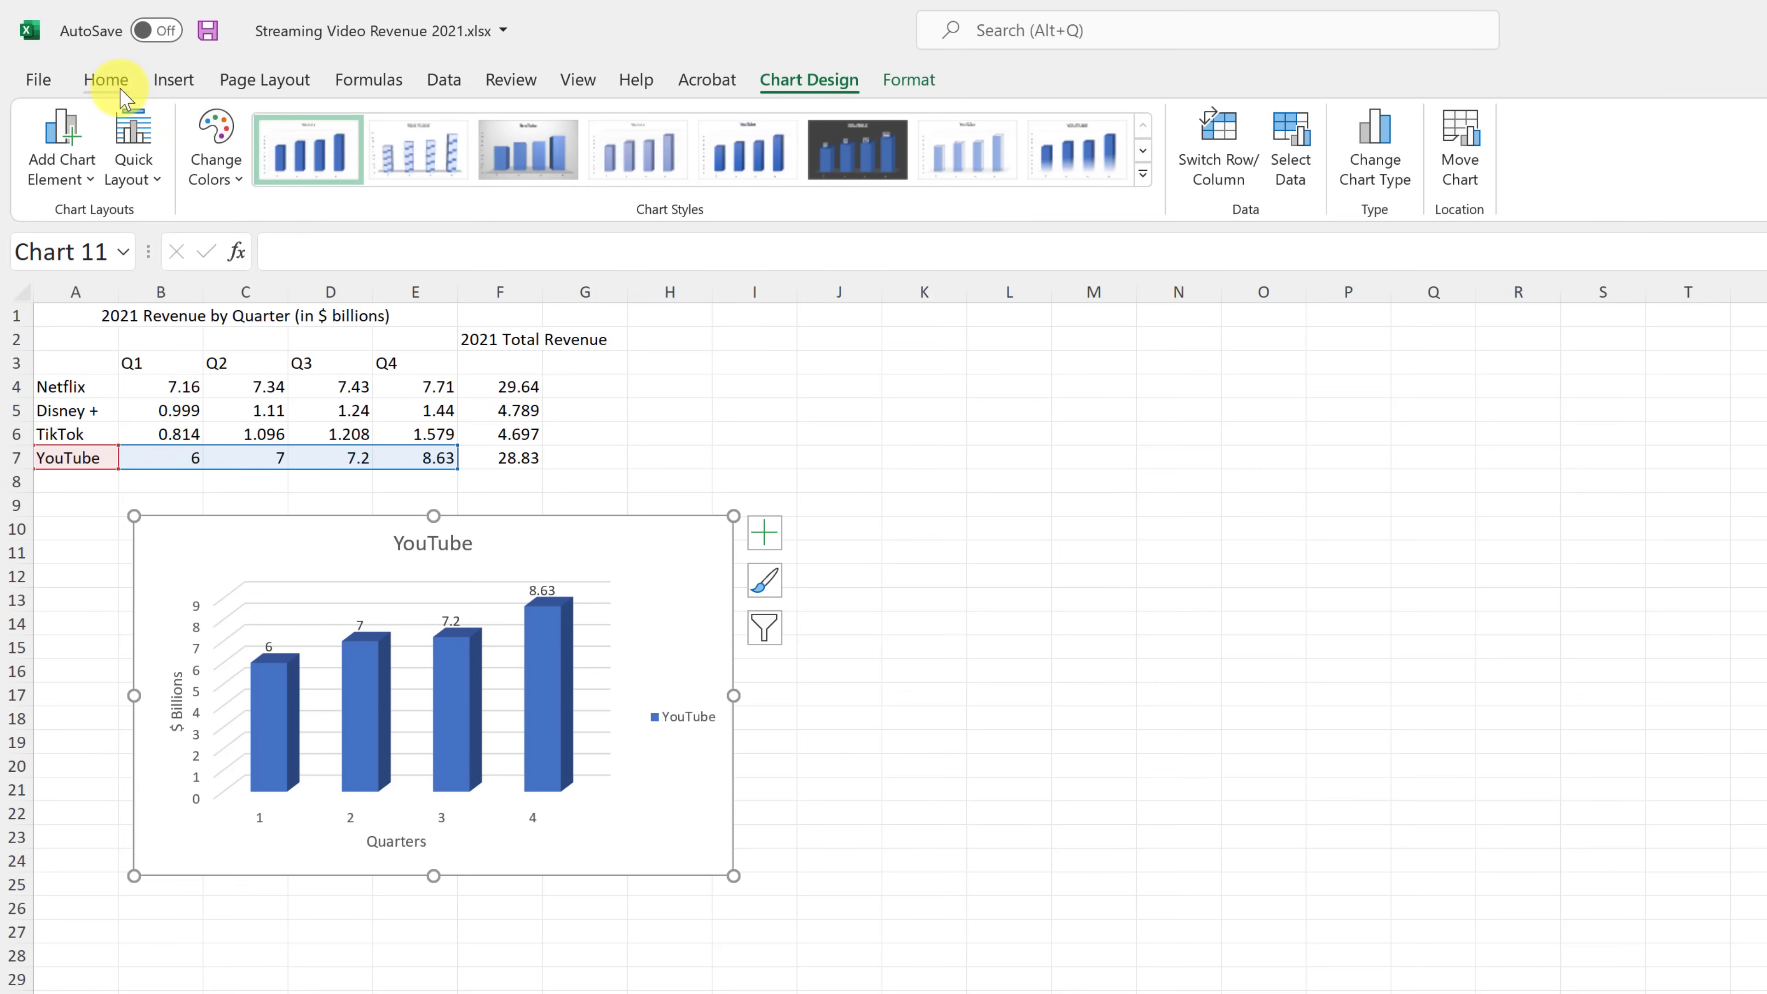
Step: Format the chart's "Quarters" axis title as bold 12 pt and make the "$ Billions" axis title bold
left_click(391, 843)
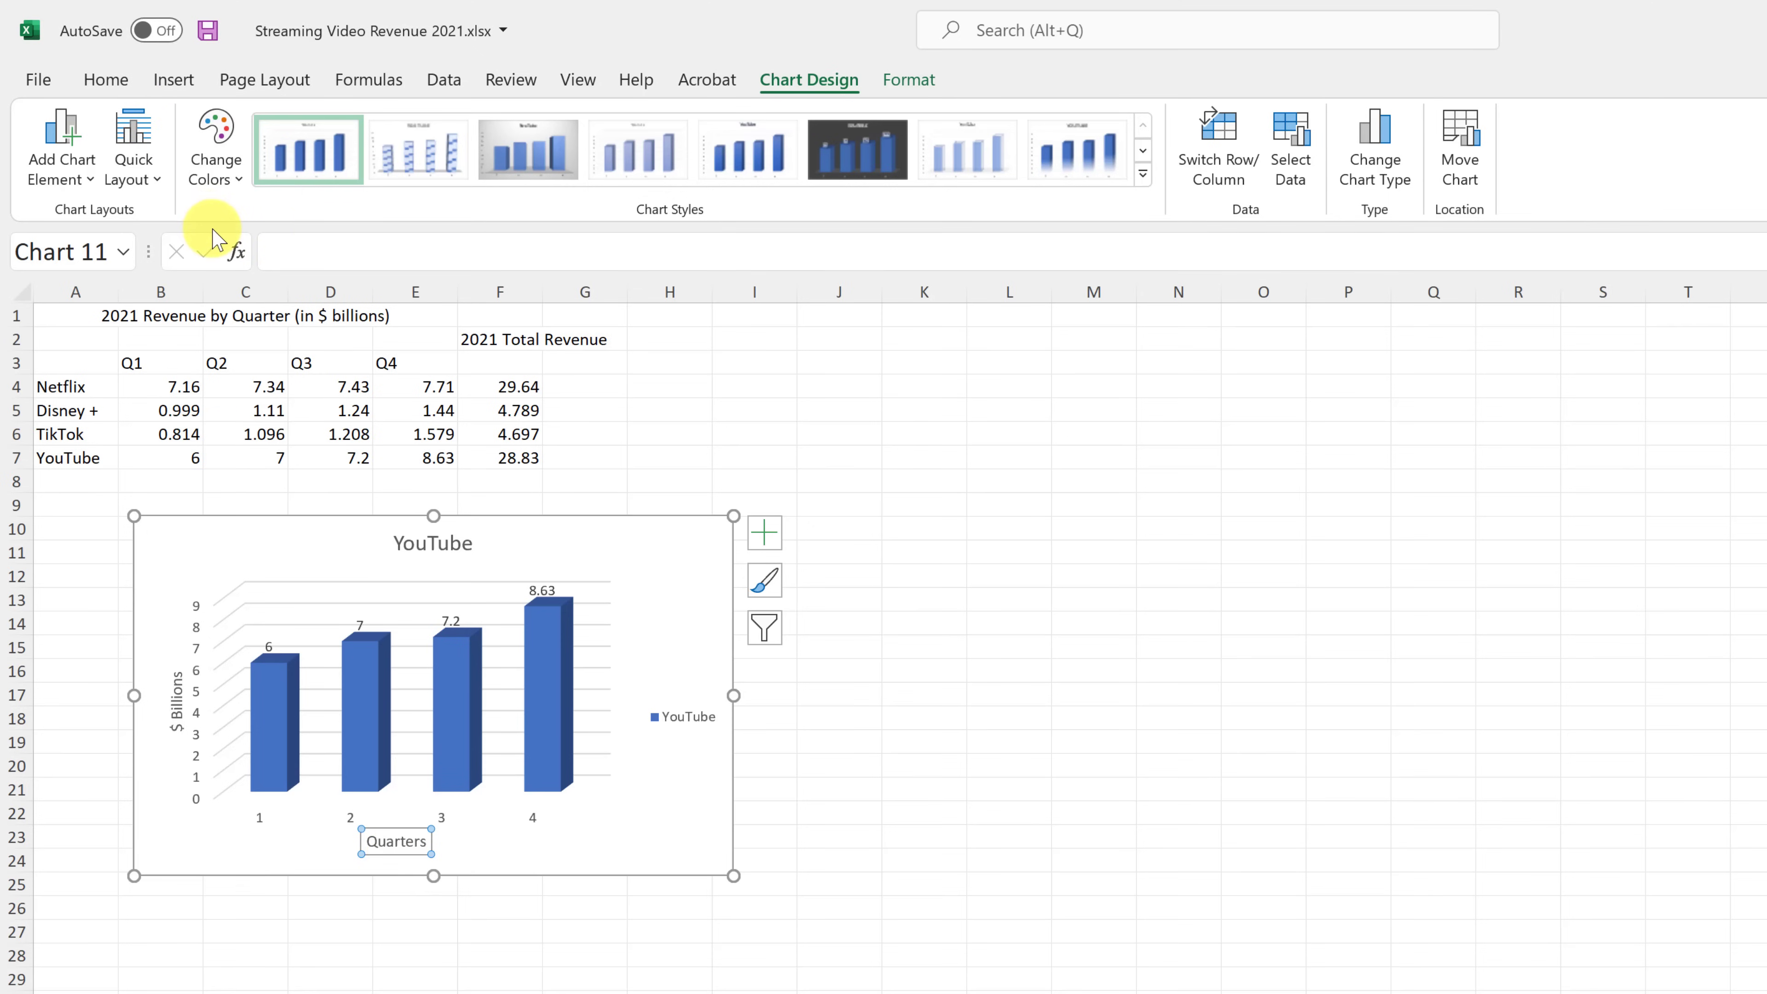
left_click(111, 80)
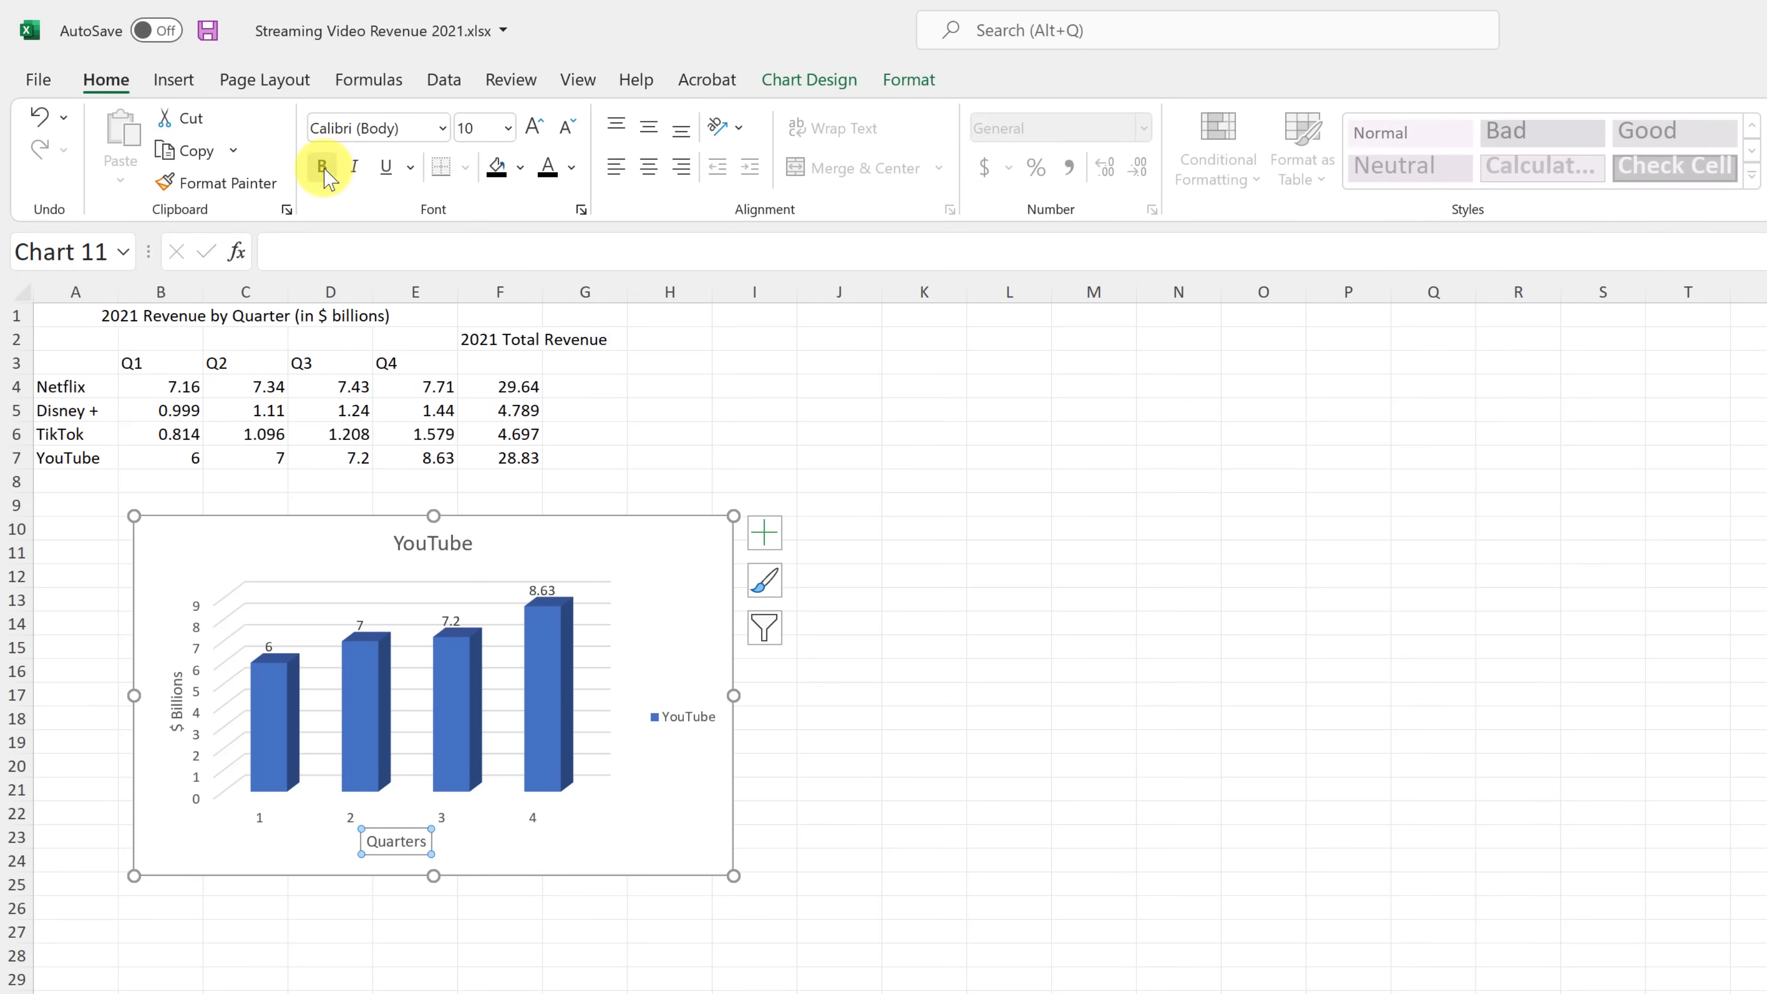
left_click(507, 129)
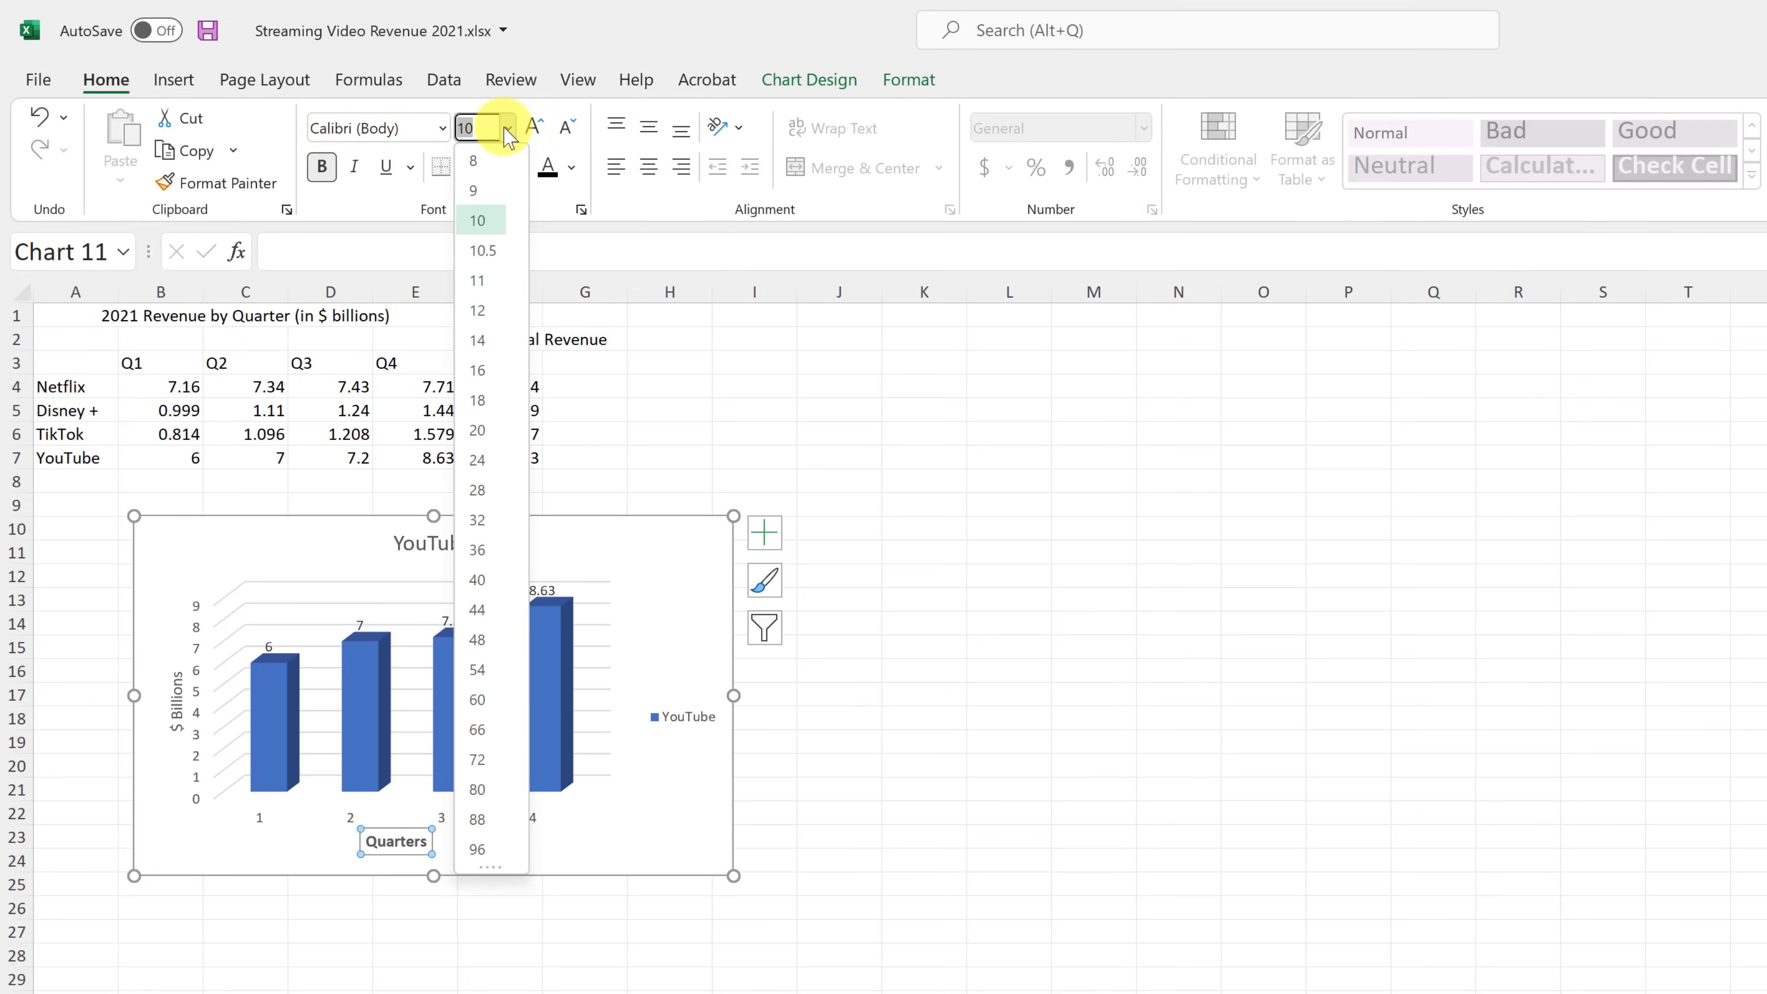
left_click(489, 347)
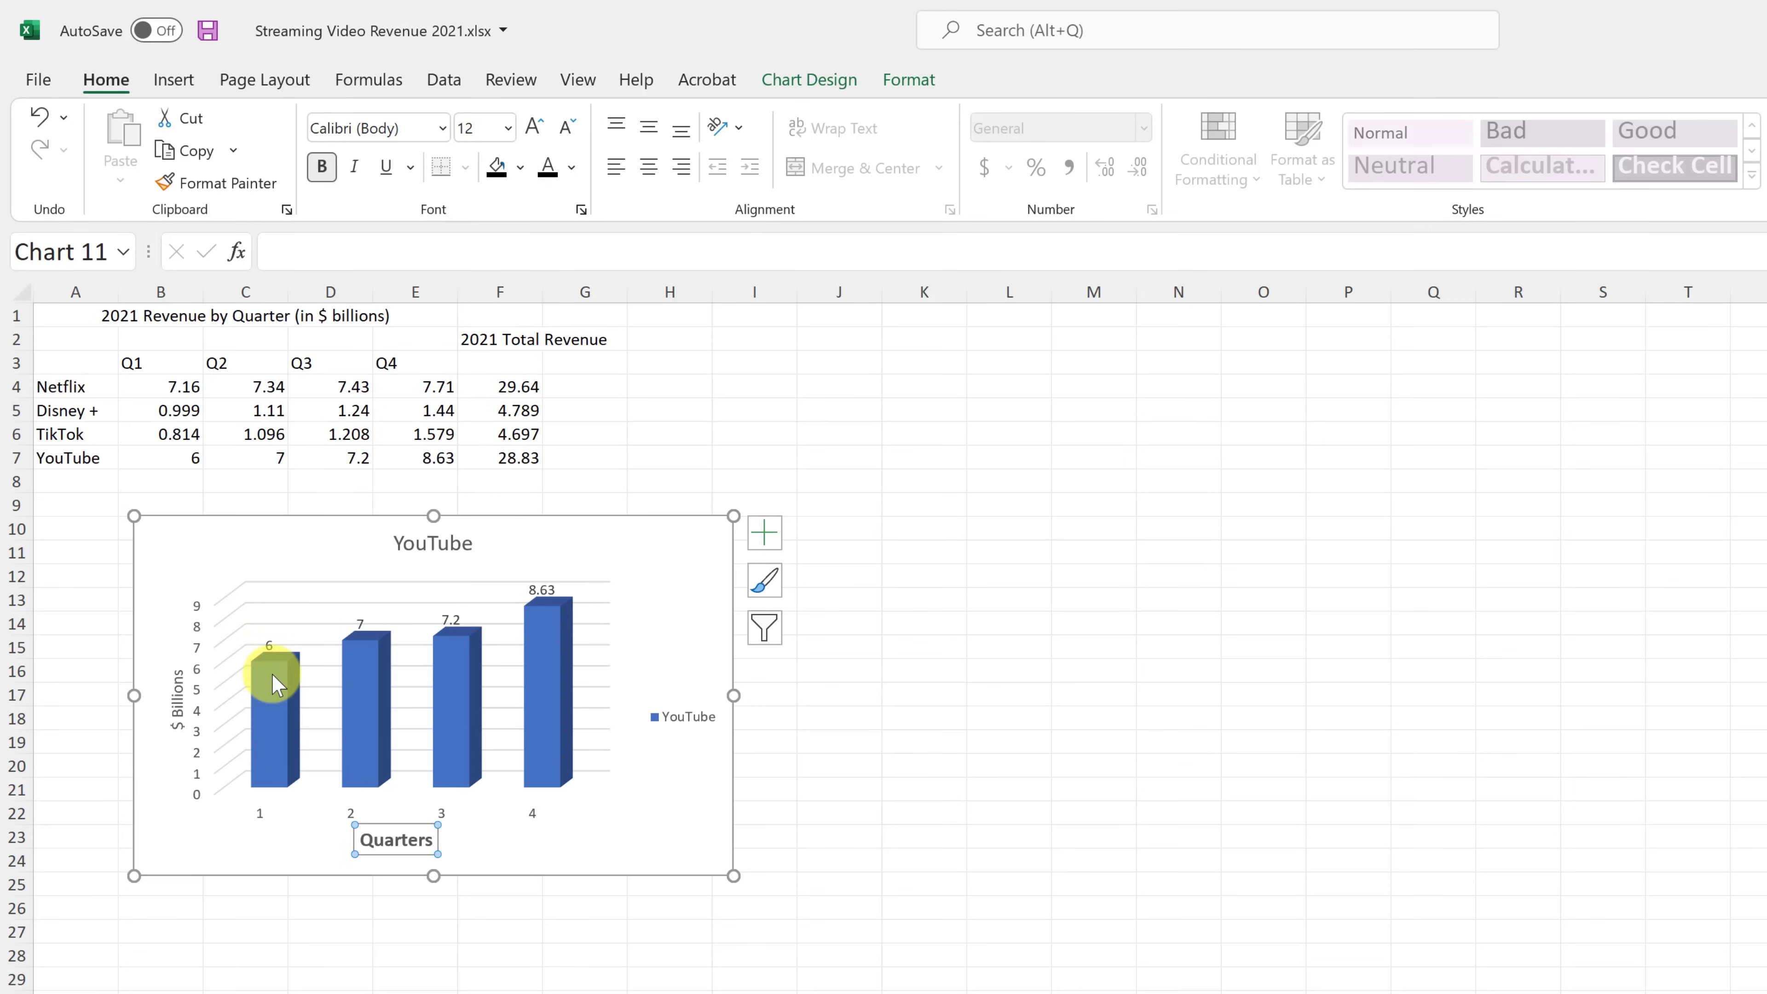
left_click(177, 703)
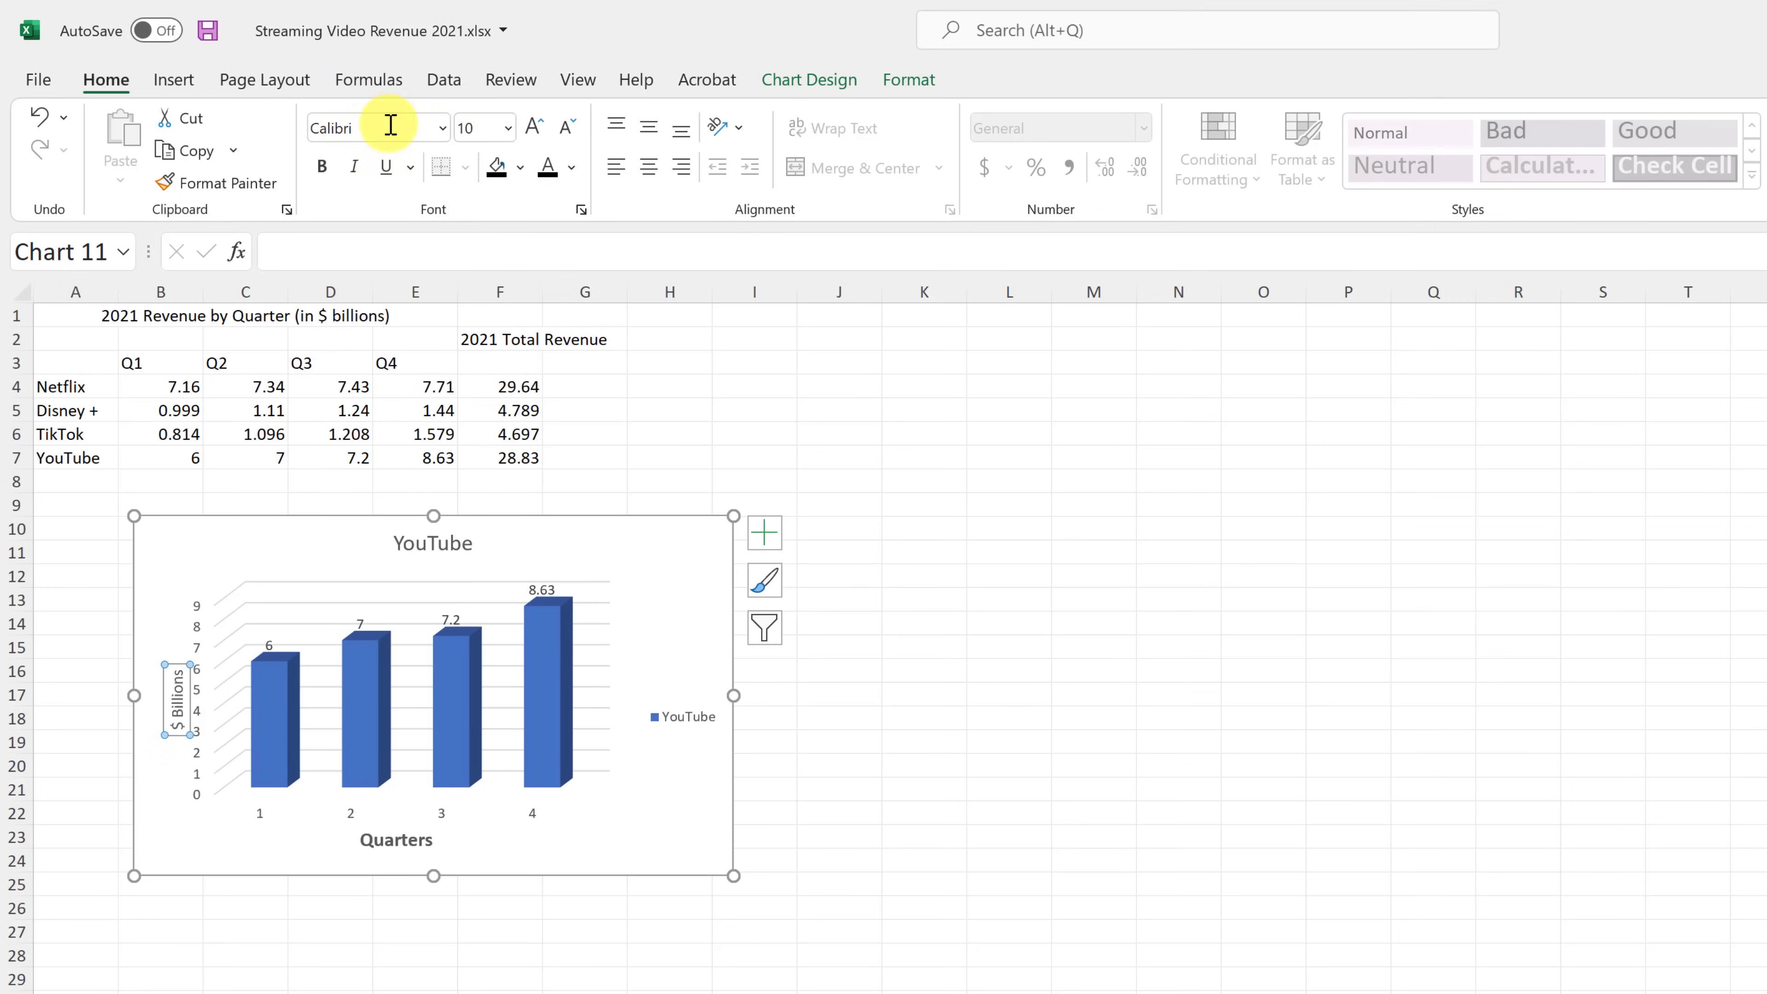
left_click(321, 167)
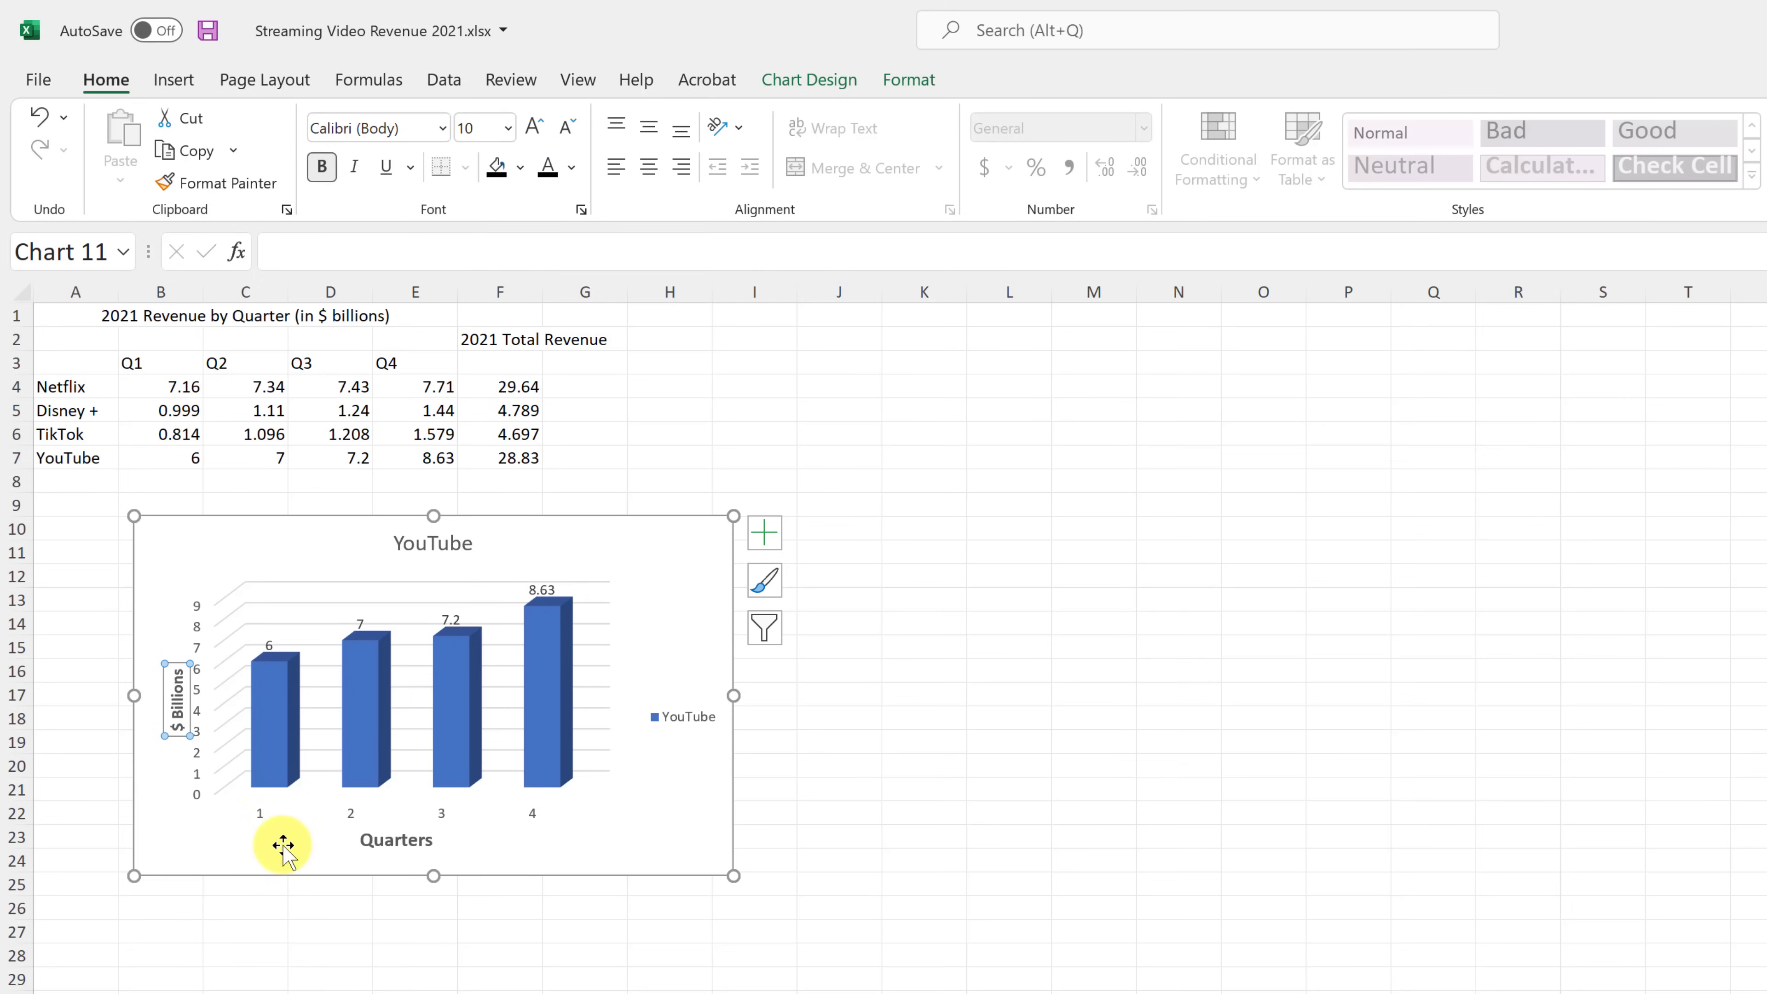
Step: Replace the YouTube chart's main title with "2021 Revenue"
left_click(445, 547)
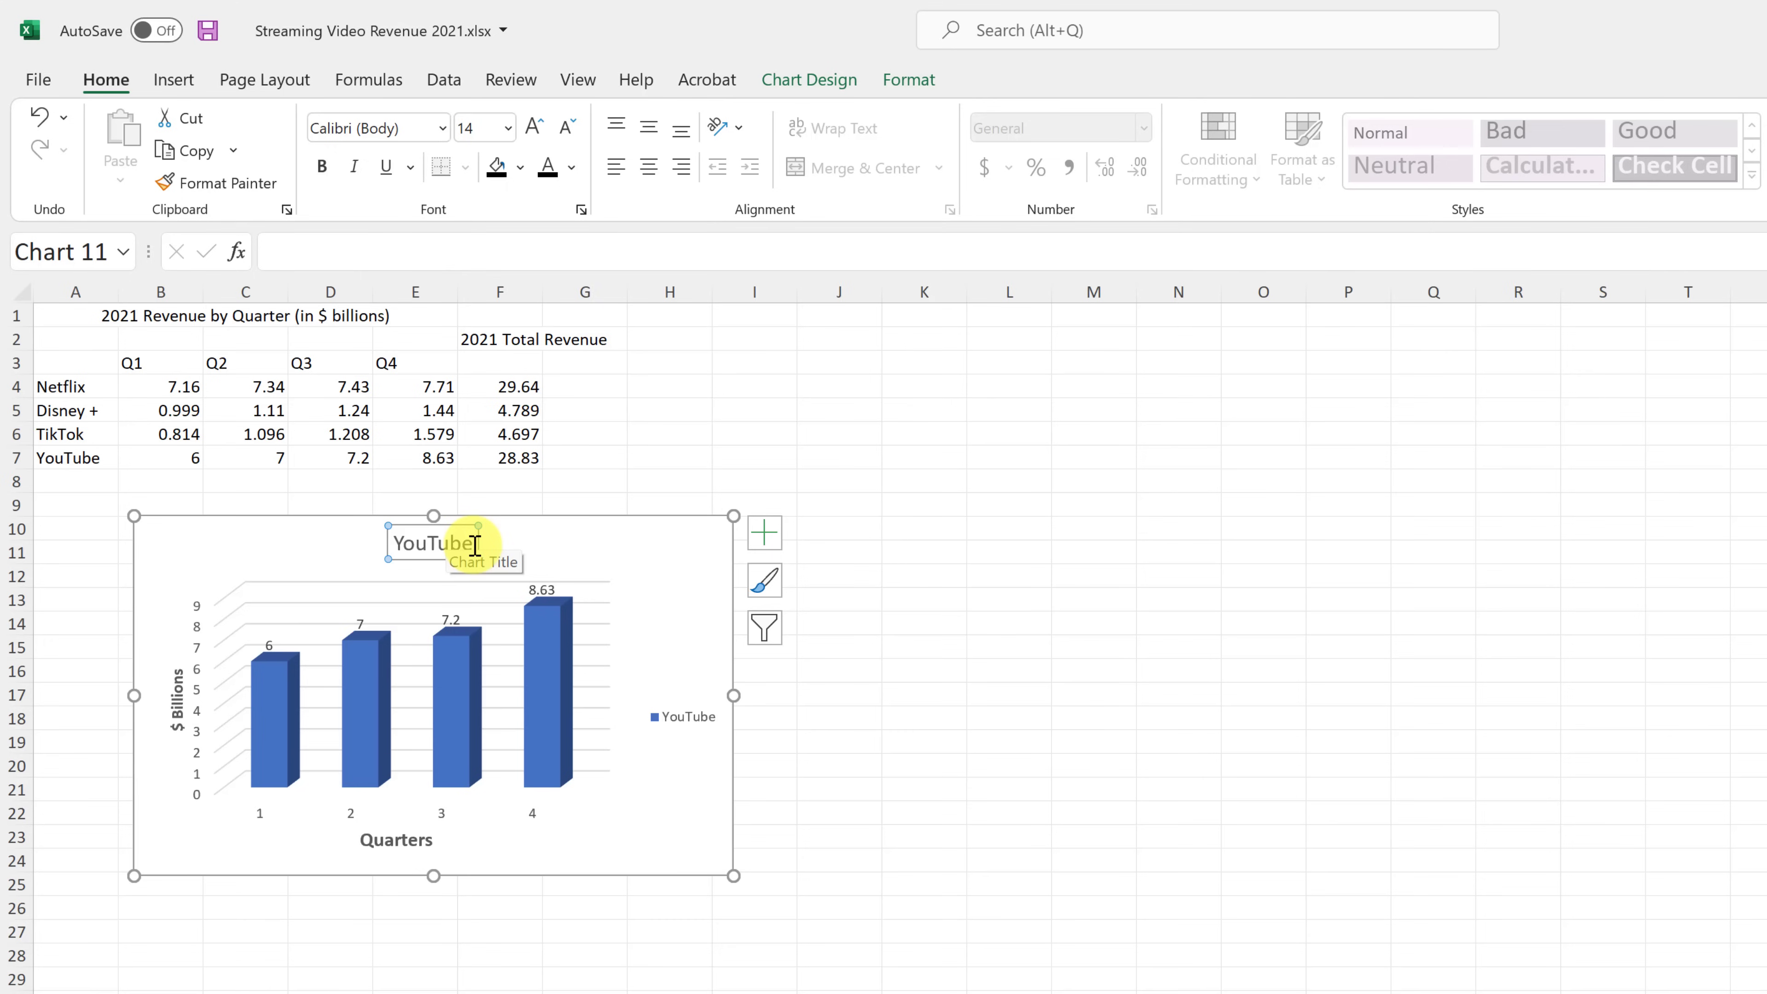
left_click_drag(395, 542, 479, 536)
type("2021 Re")
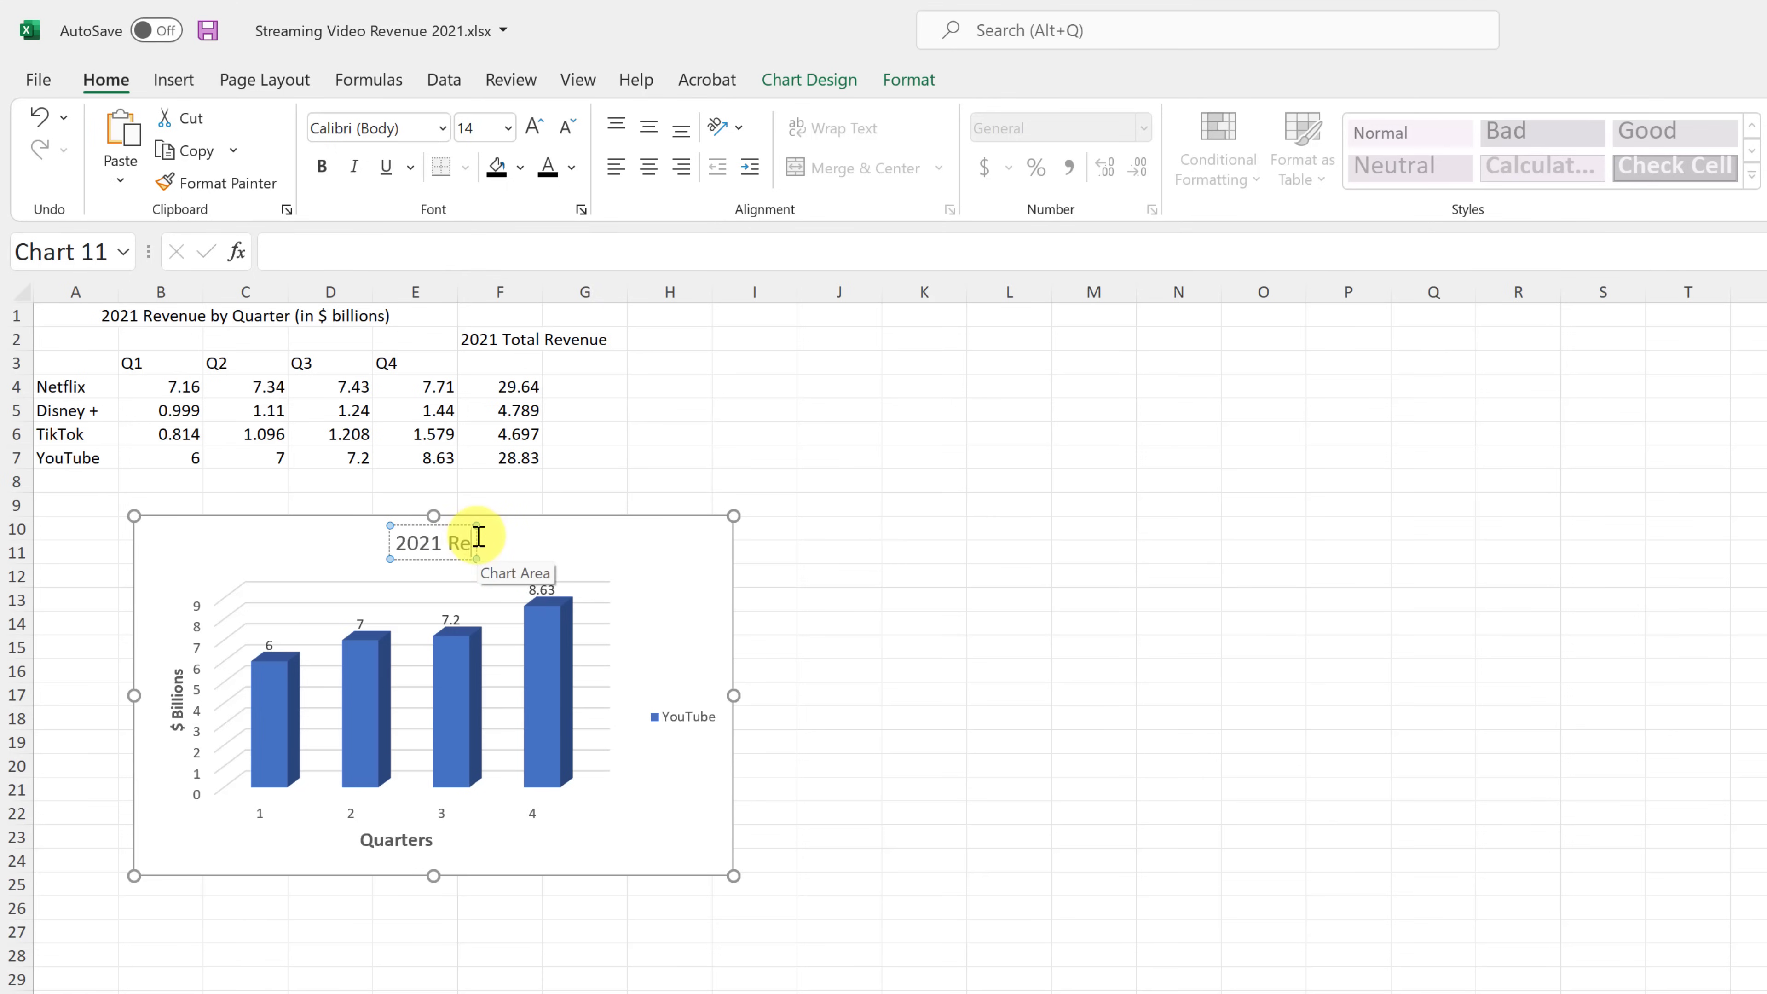
type("venue")
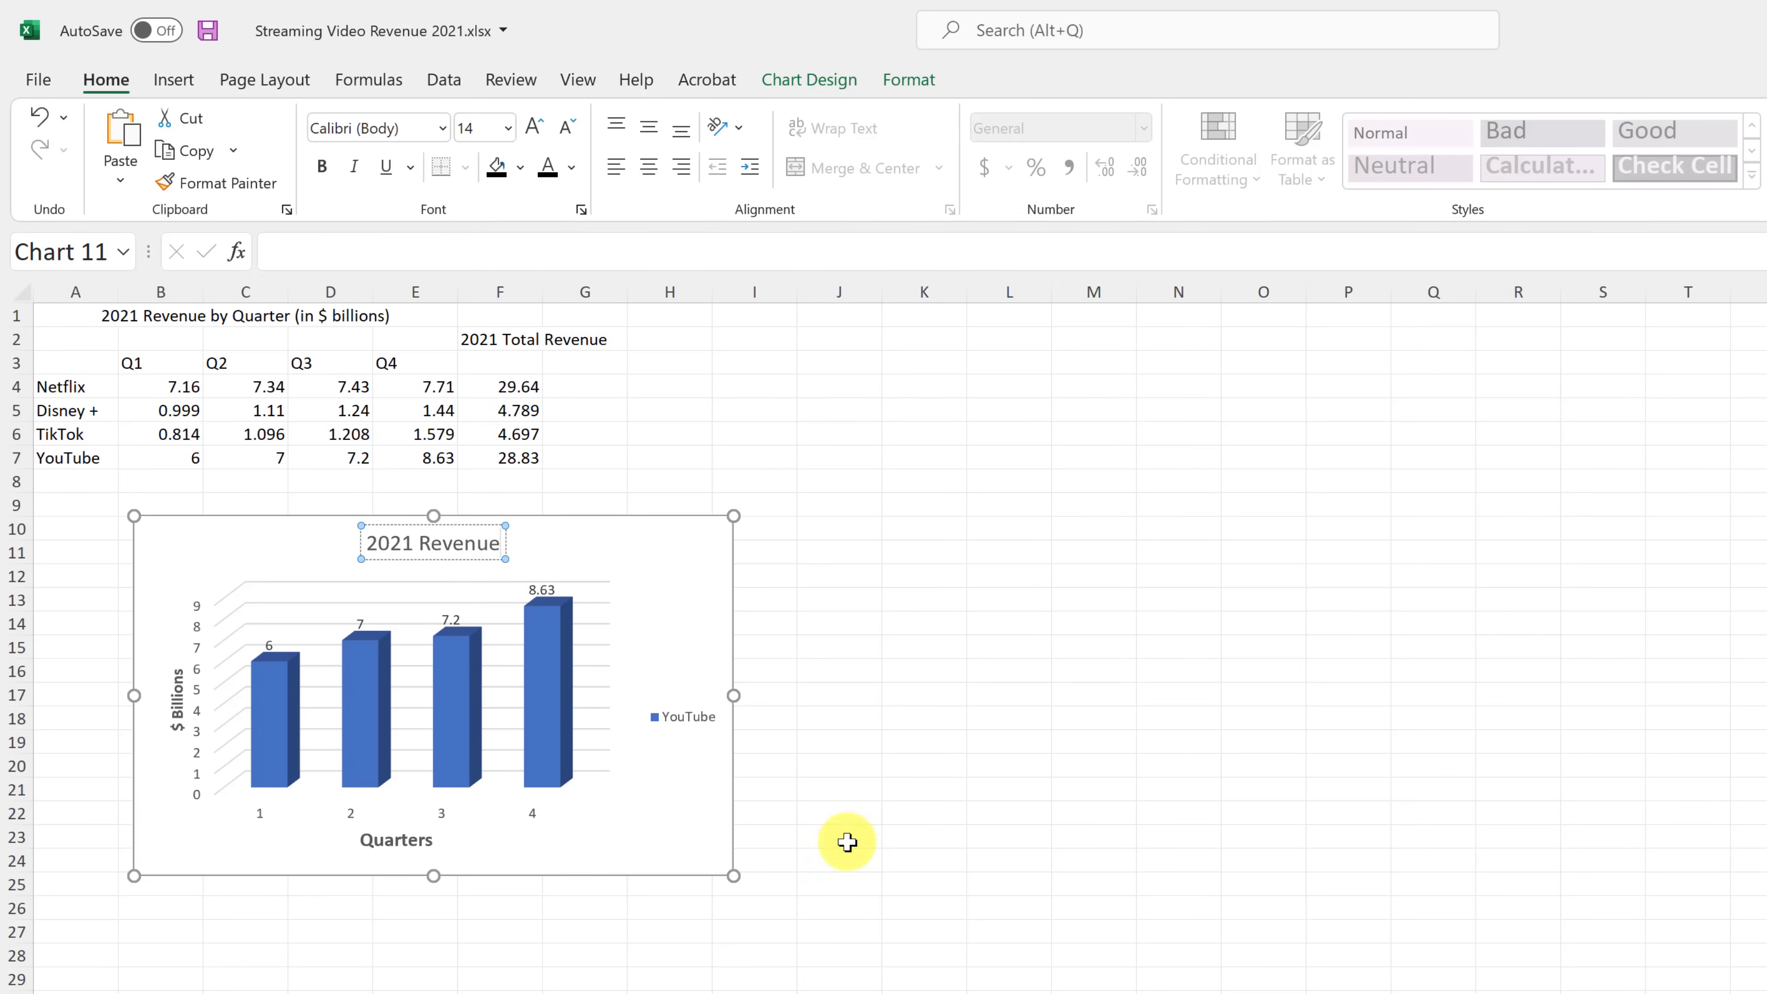
Step: Shift the YouTube chart slightly down and to the right, and nudge its "Quarters" axis title slightly to the left
left_click(923, 843)
left_click(461, 560)
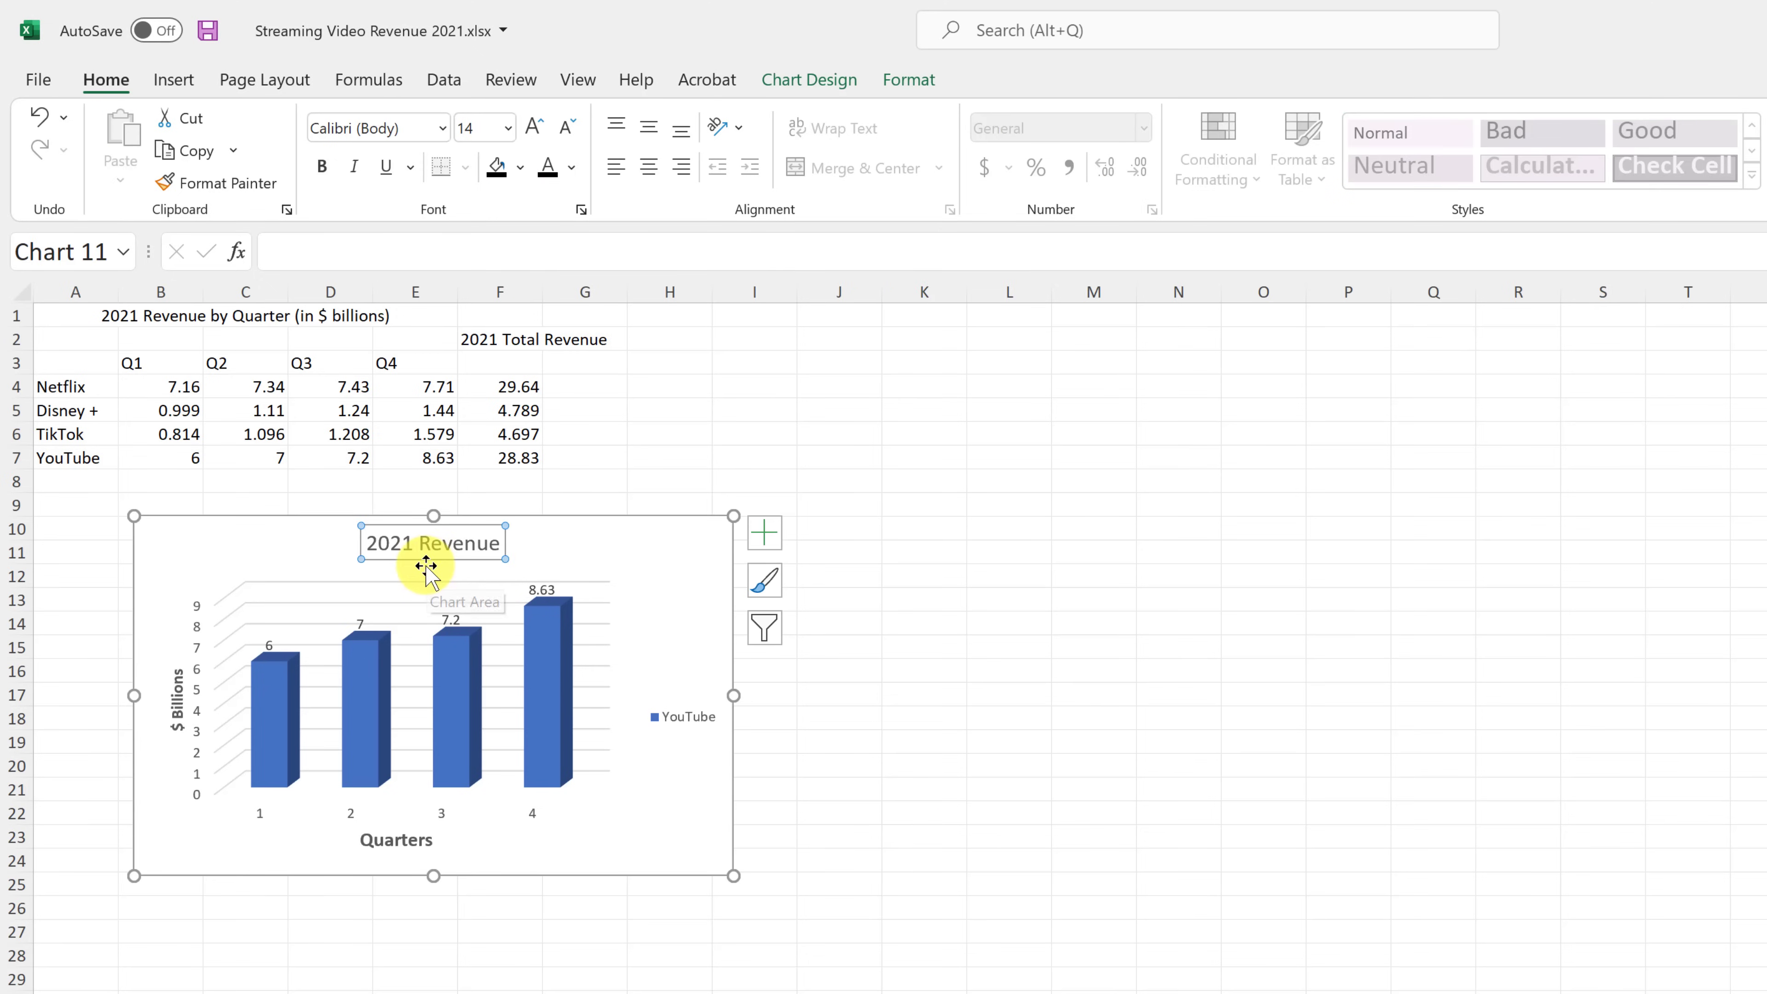
mouse_move(435, 565)
left_mouse_down()
mouse_move(375, 565)
mouse_move(453, 577)
mouse_move(288, 572)
mouse_move(494, 579)
mouse_move(443, 576)
left_mouse_up()
left_click(428, 846)
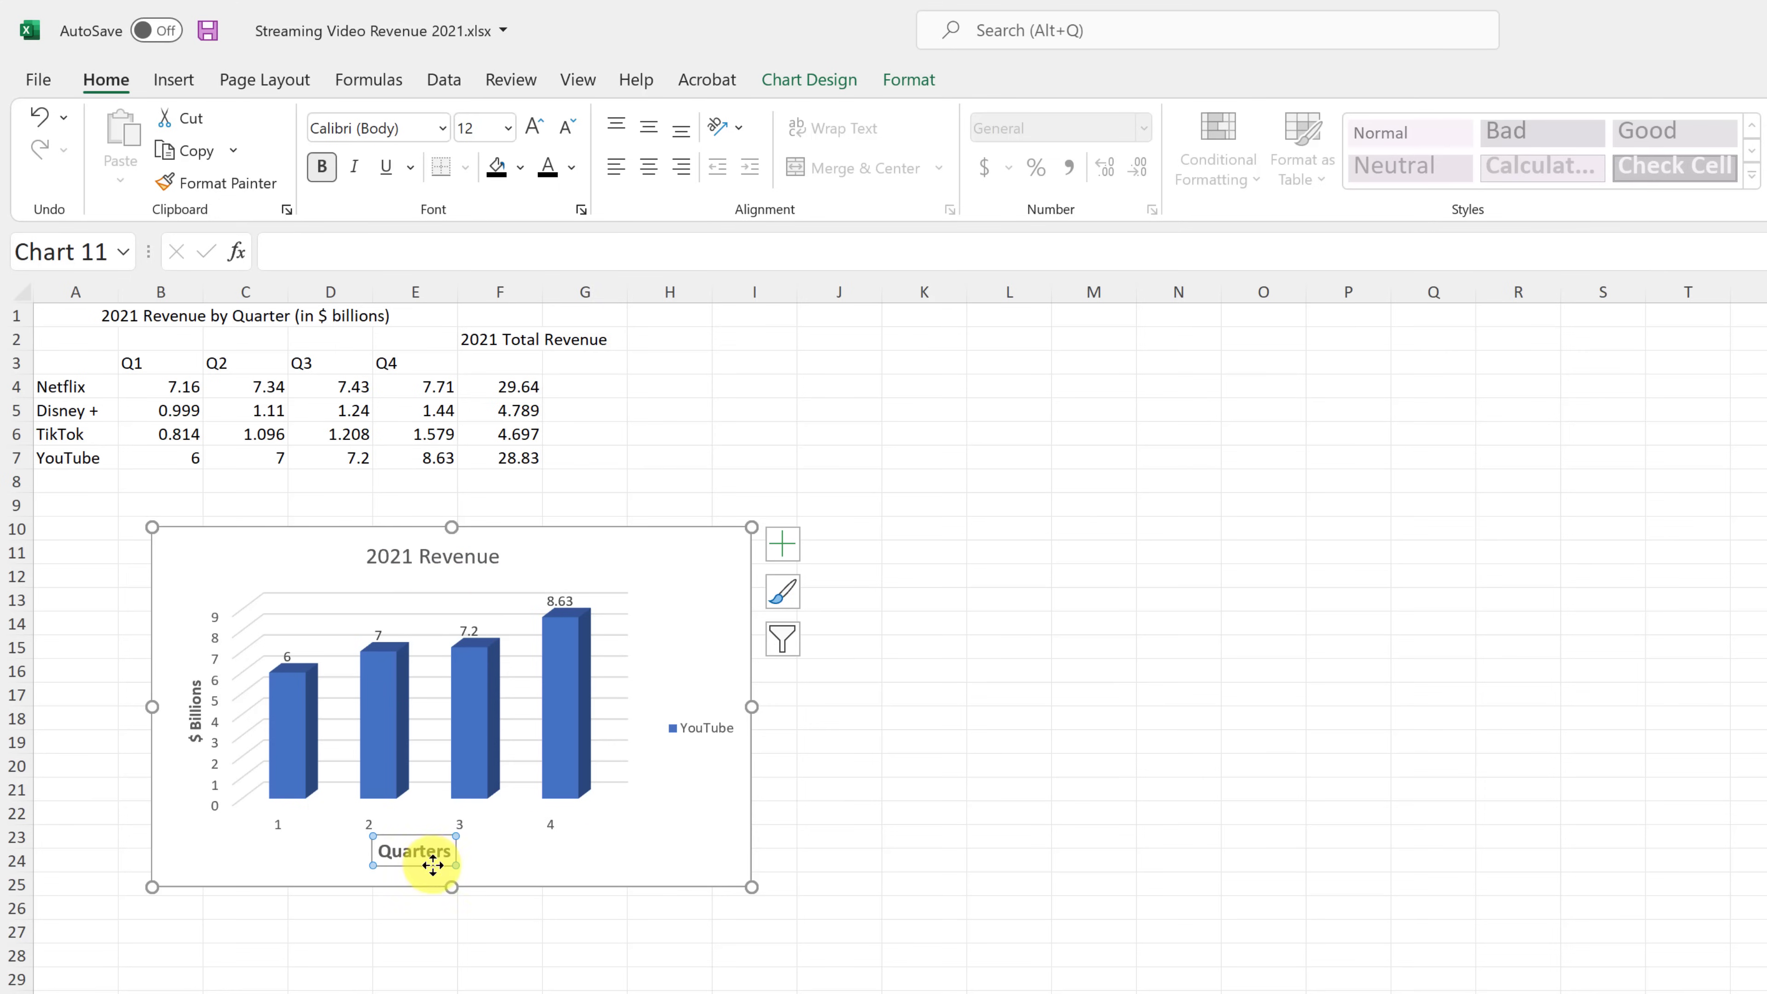
mouse_move(434, 832)
left_mouse_down()
mouse_move(461, 832)
mouse_move(425, 836)
left_mouse_up()
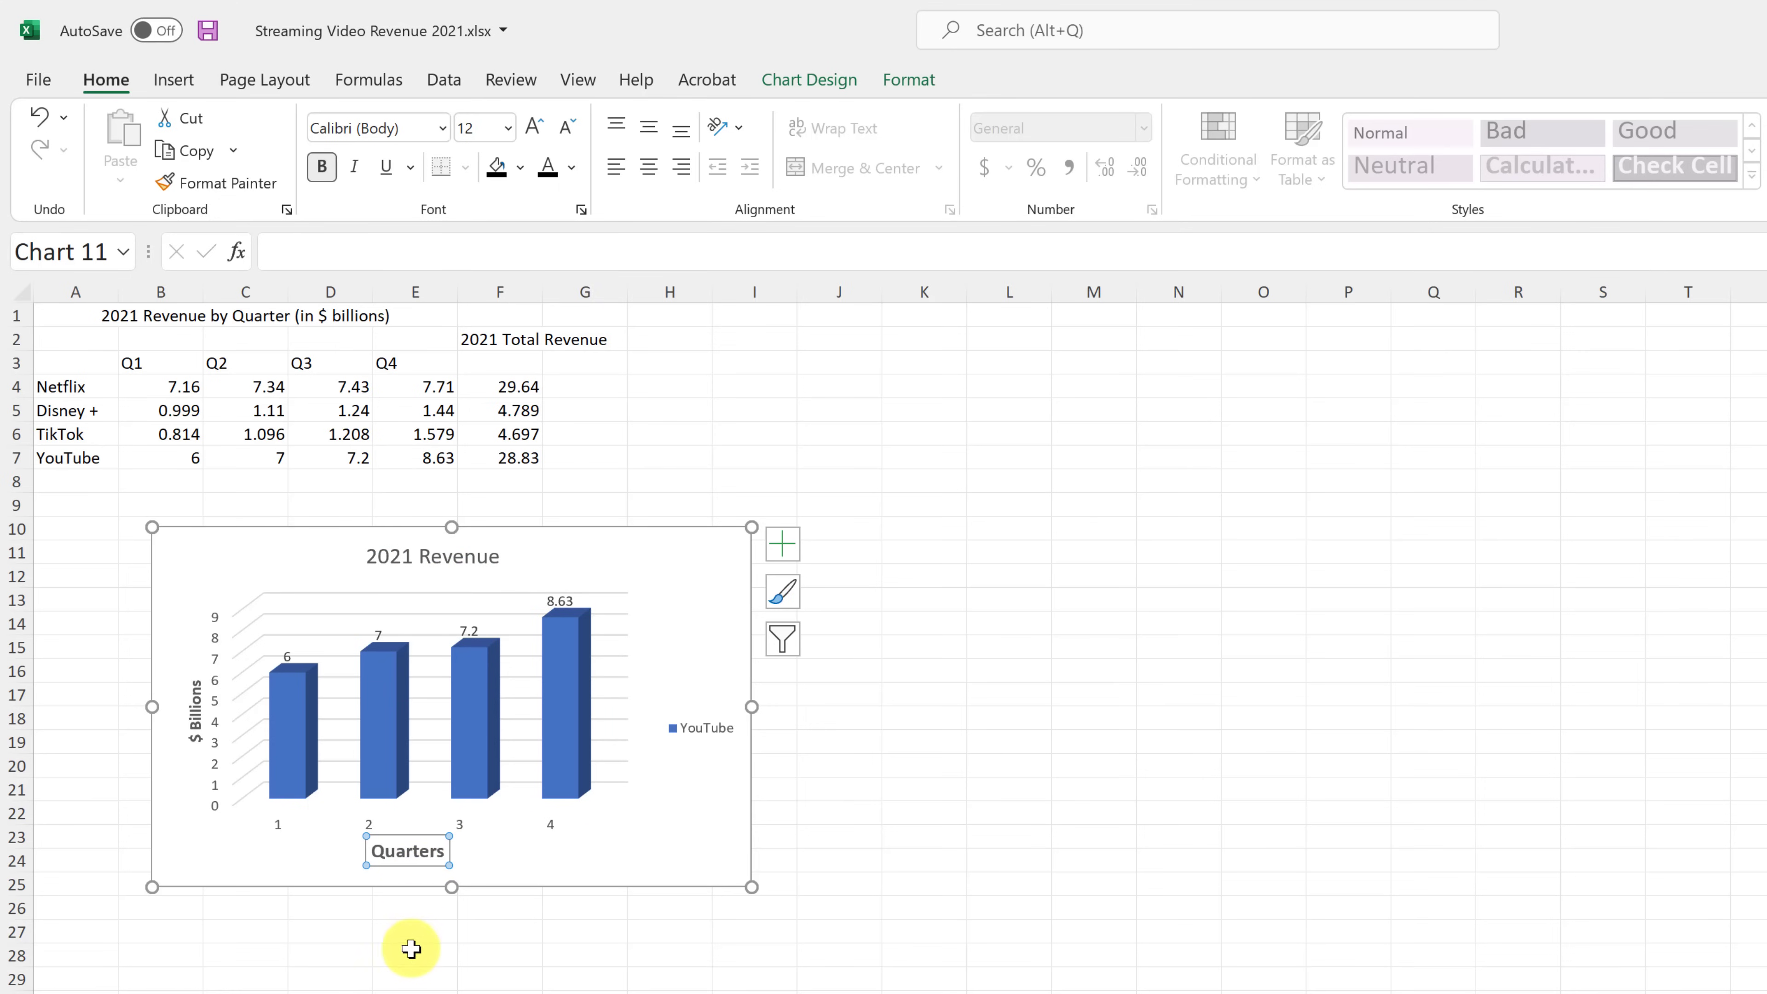
left_click(400, 952)
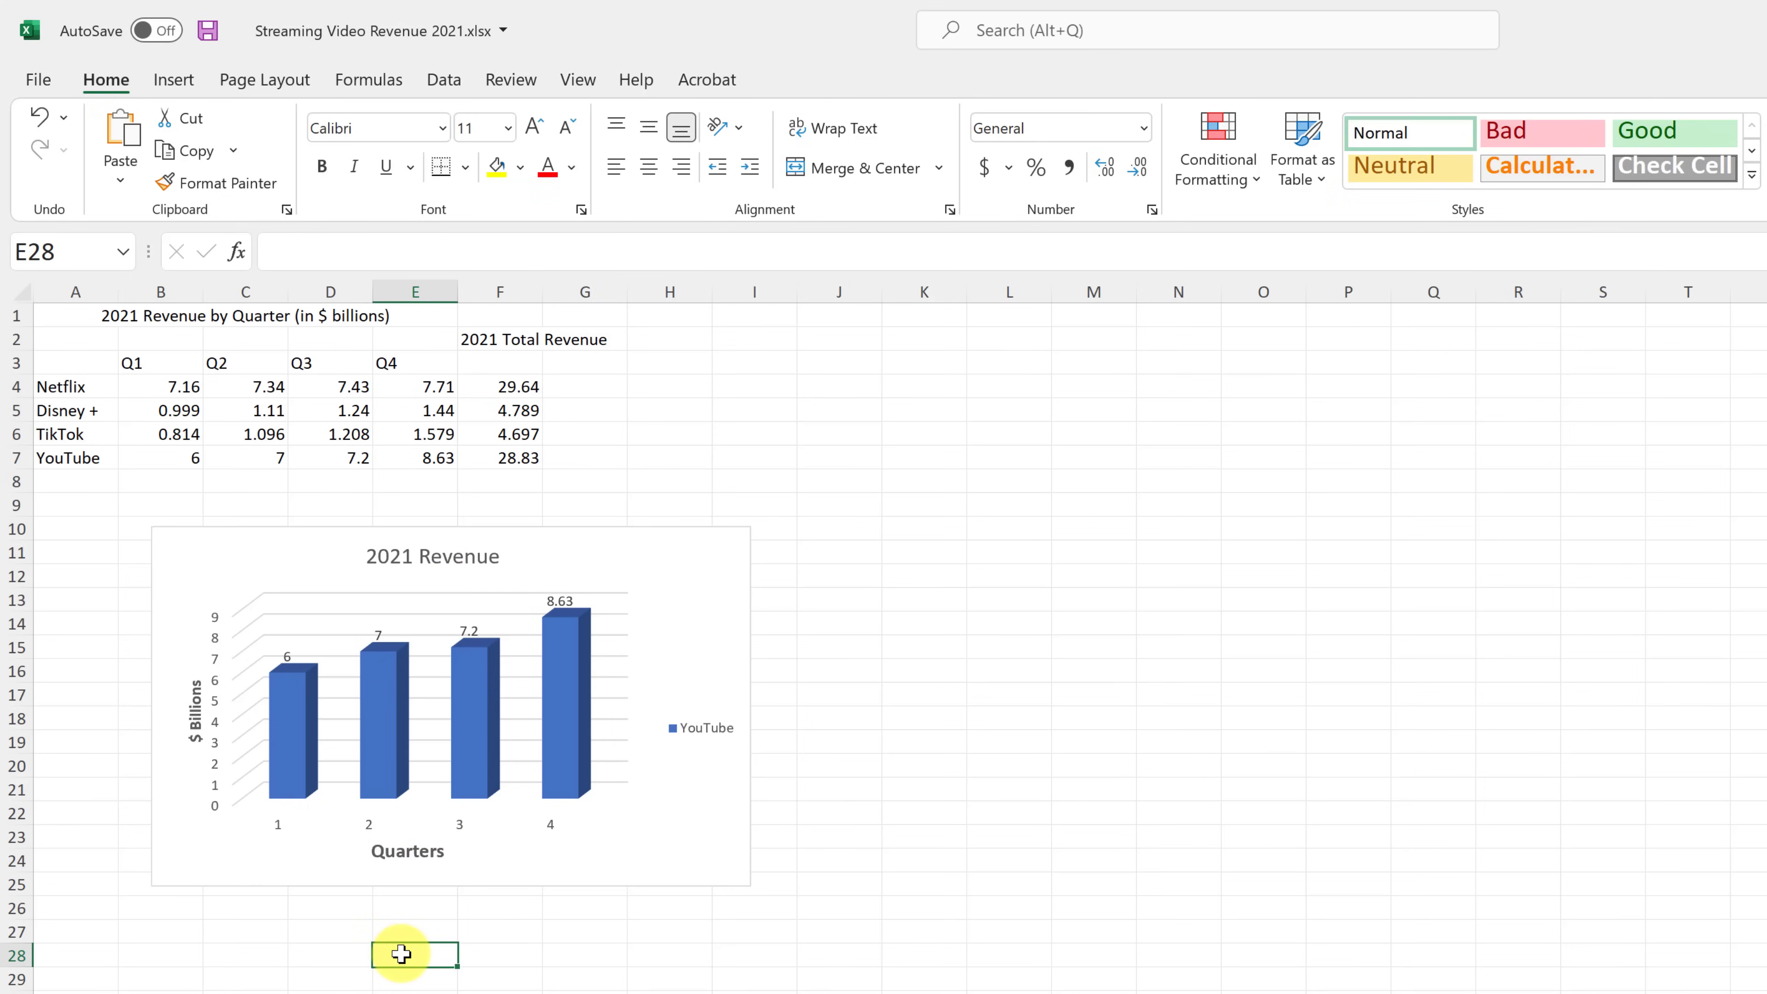
Step: Assign the quarter headings Q1 to Q4 in B3:E3 as the chart's horizontal axis labels
left_click(452, 872)
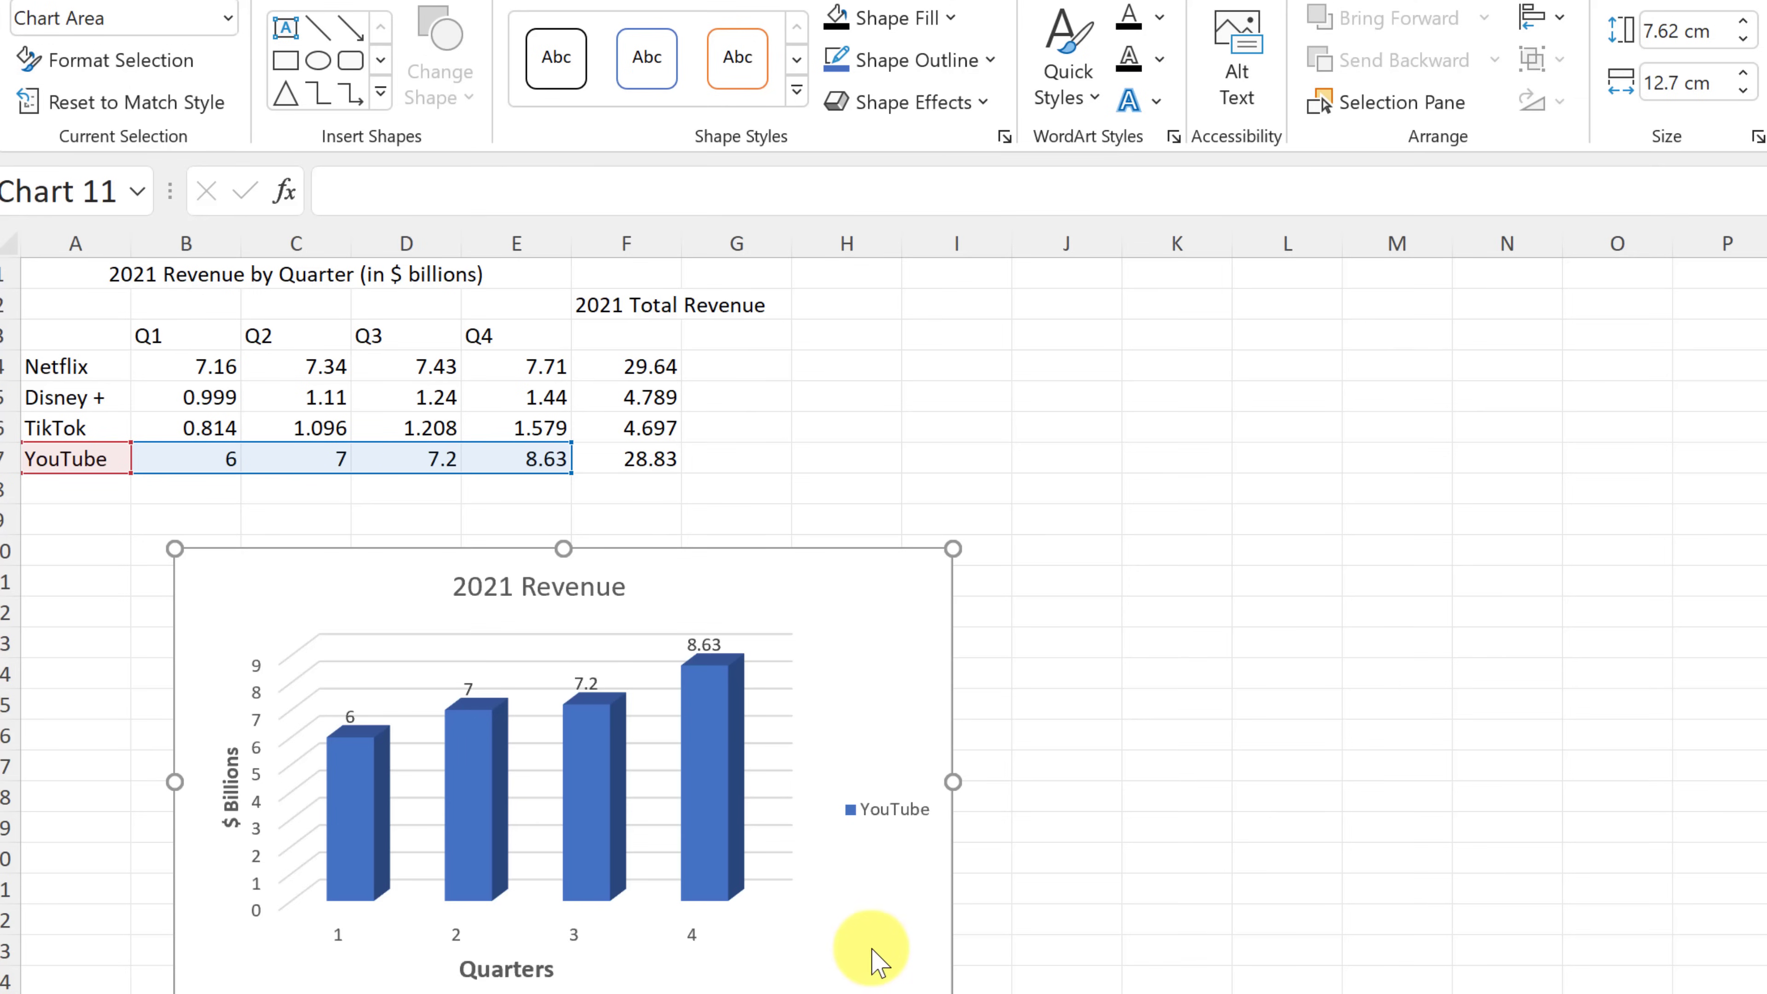
left_click(856, 912)
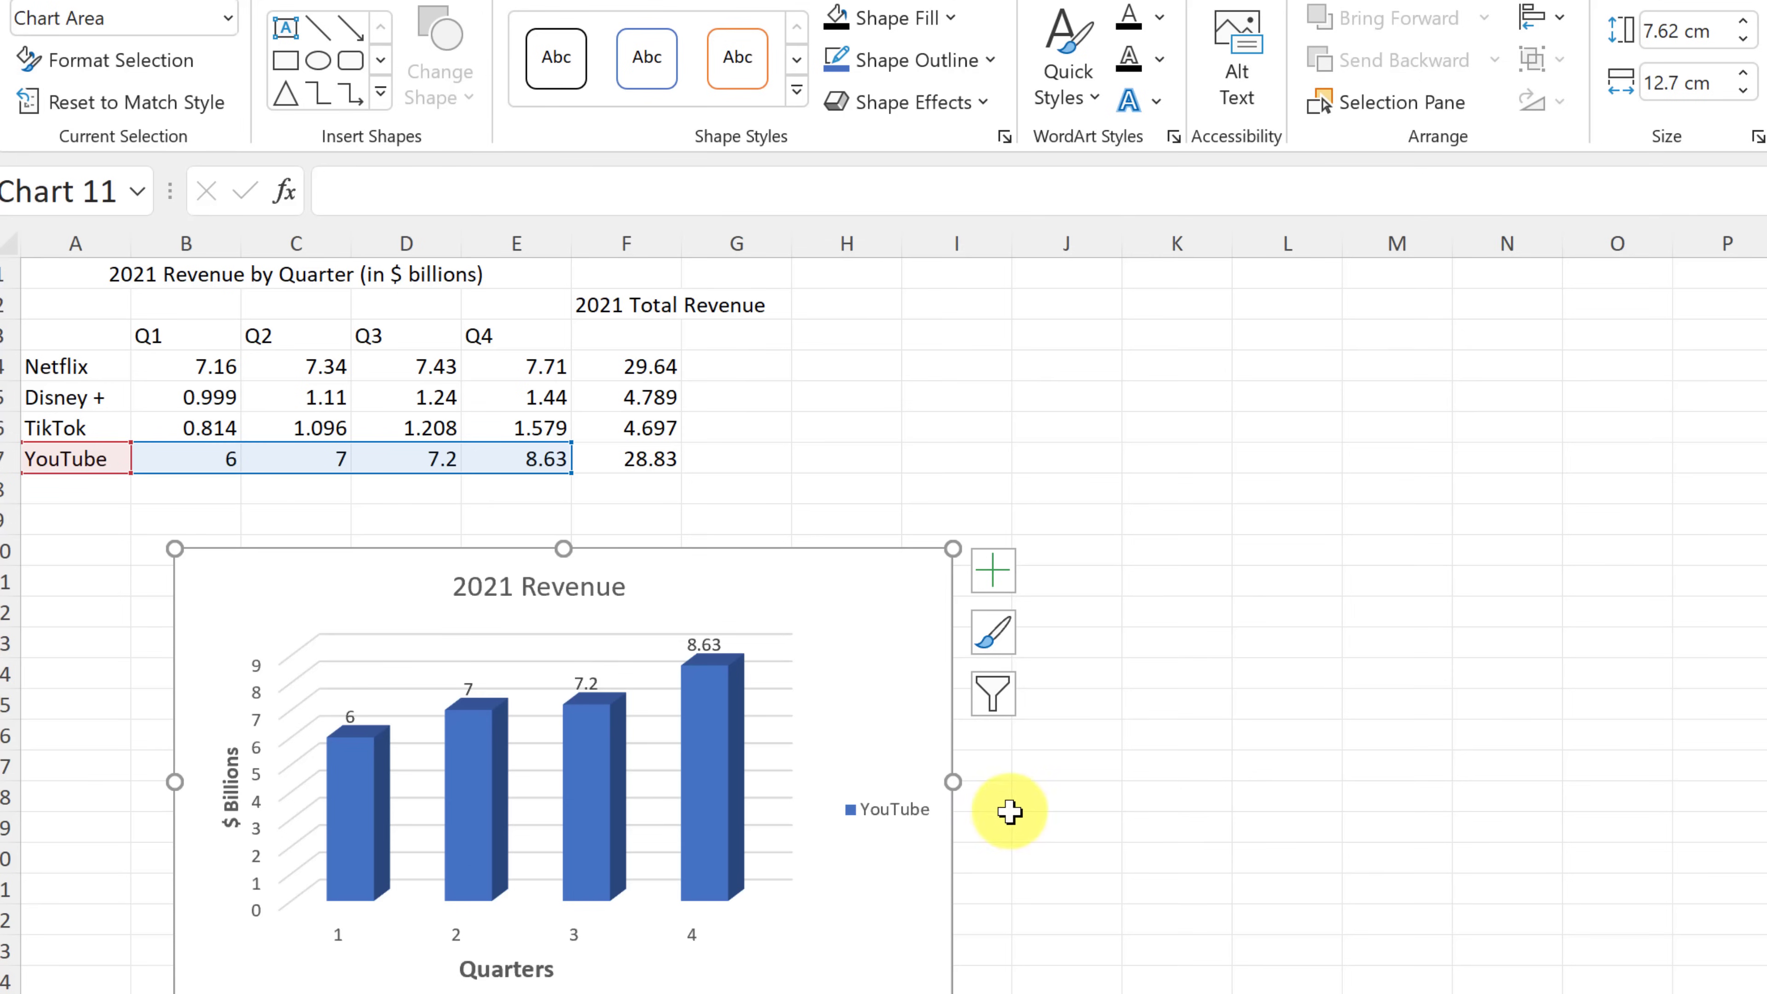
left_click(992, 704)
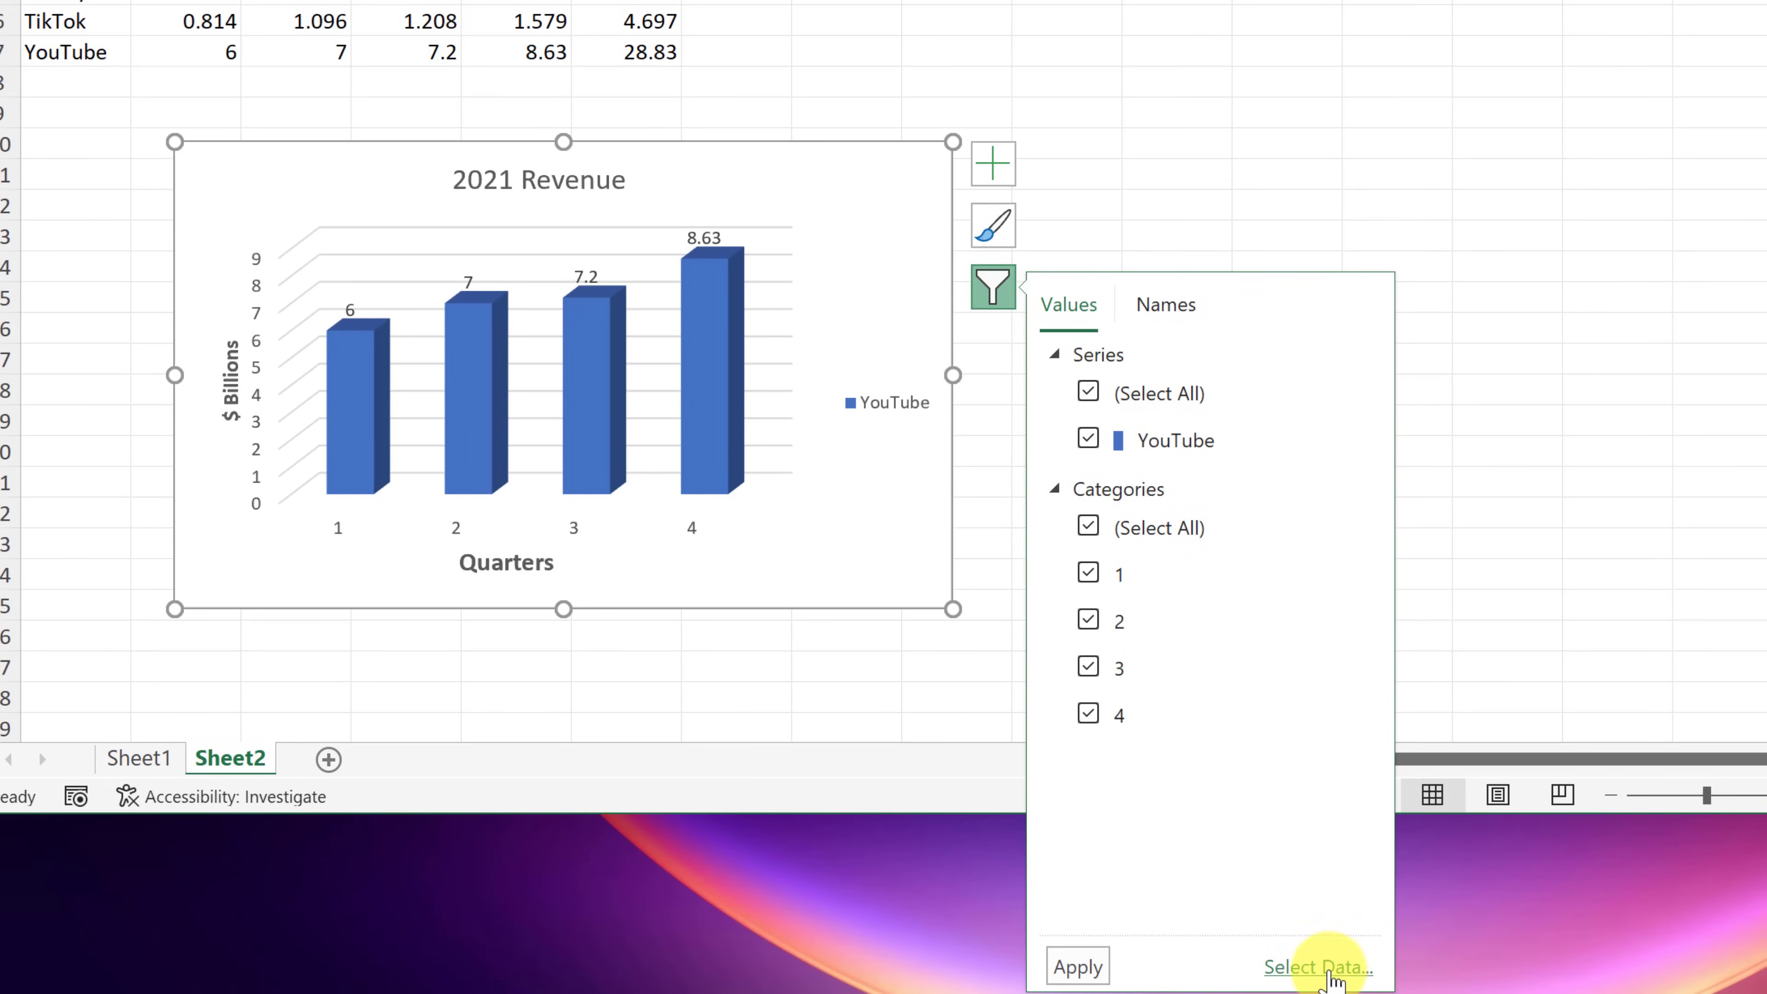
left_click(1318, 968)
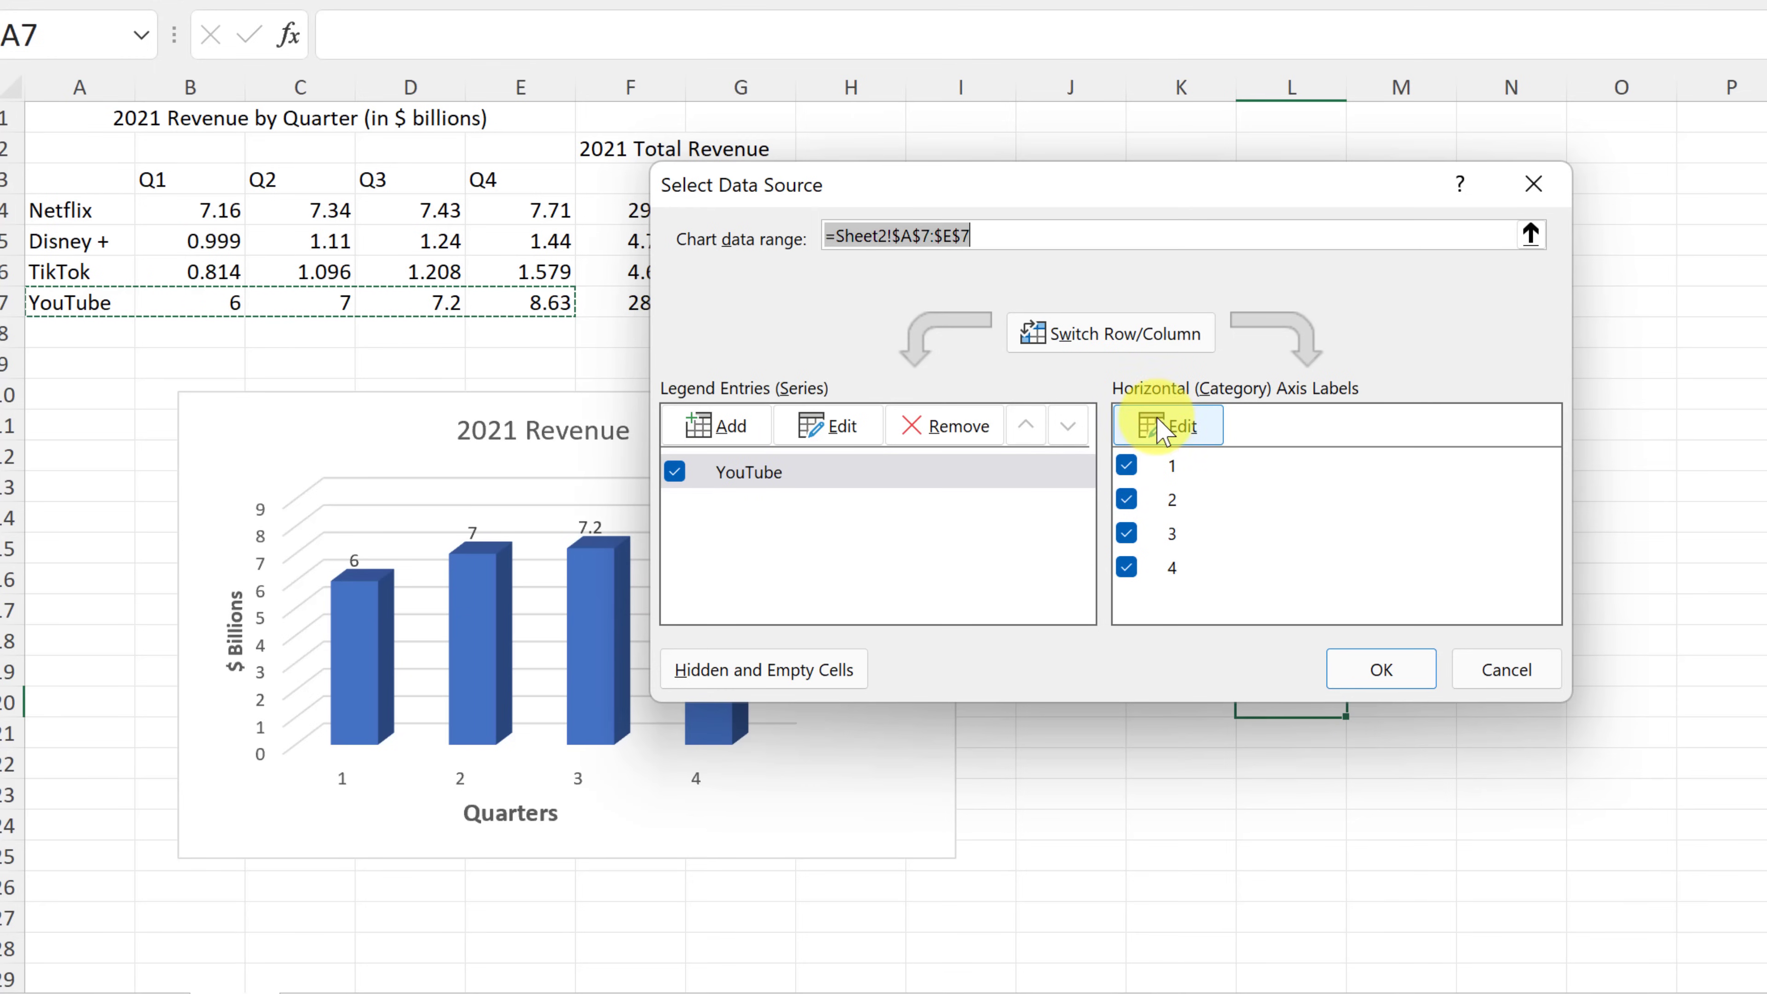
left_click(1162, 432)
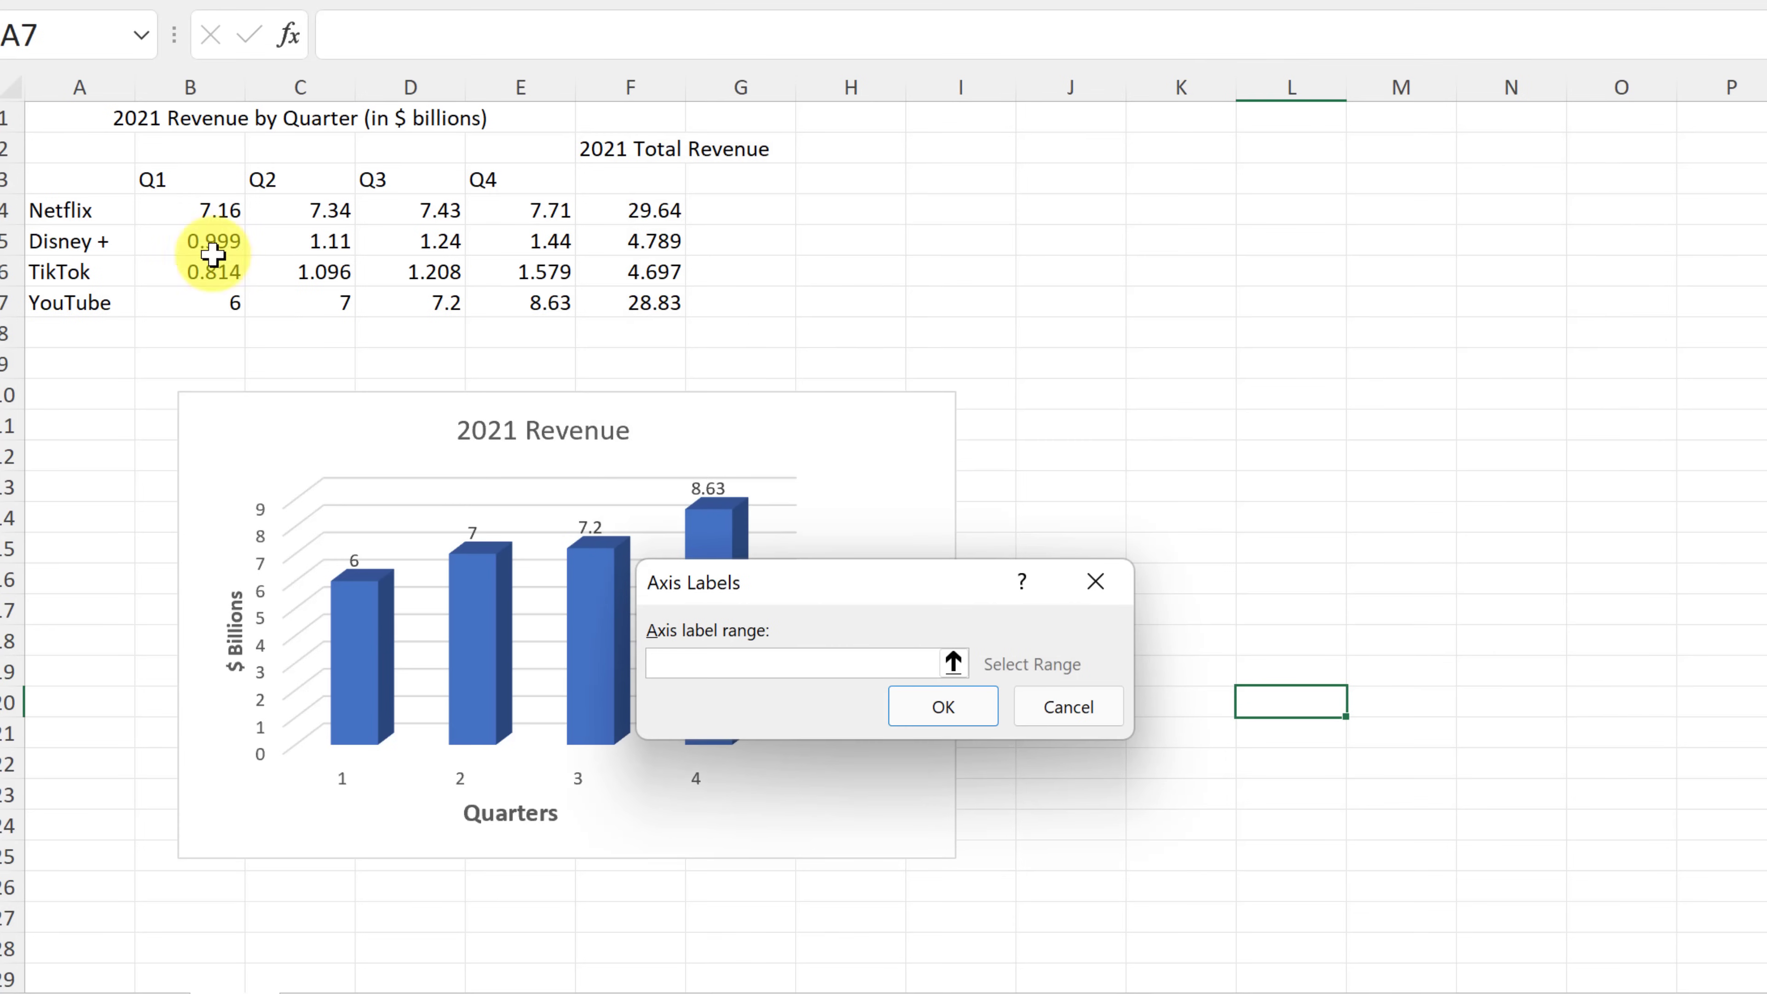
left_click_drag(161, 174, 482, 185)
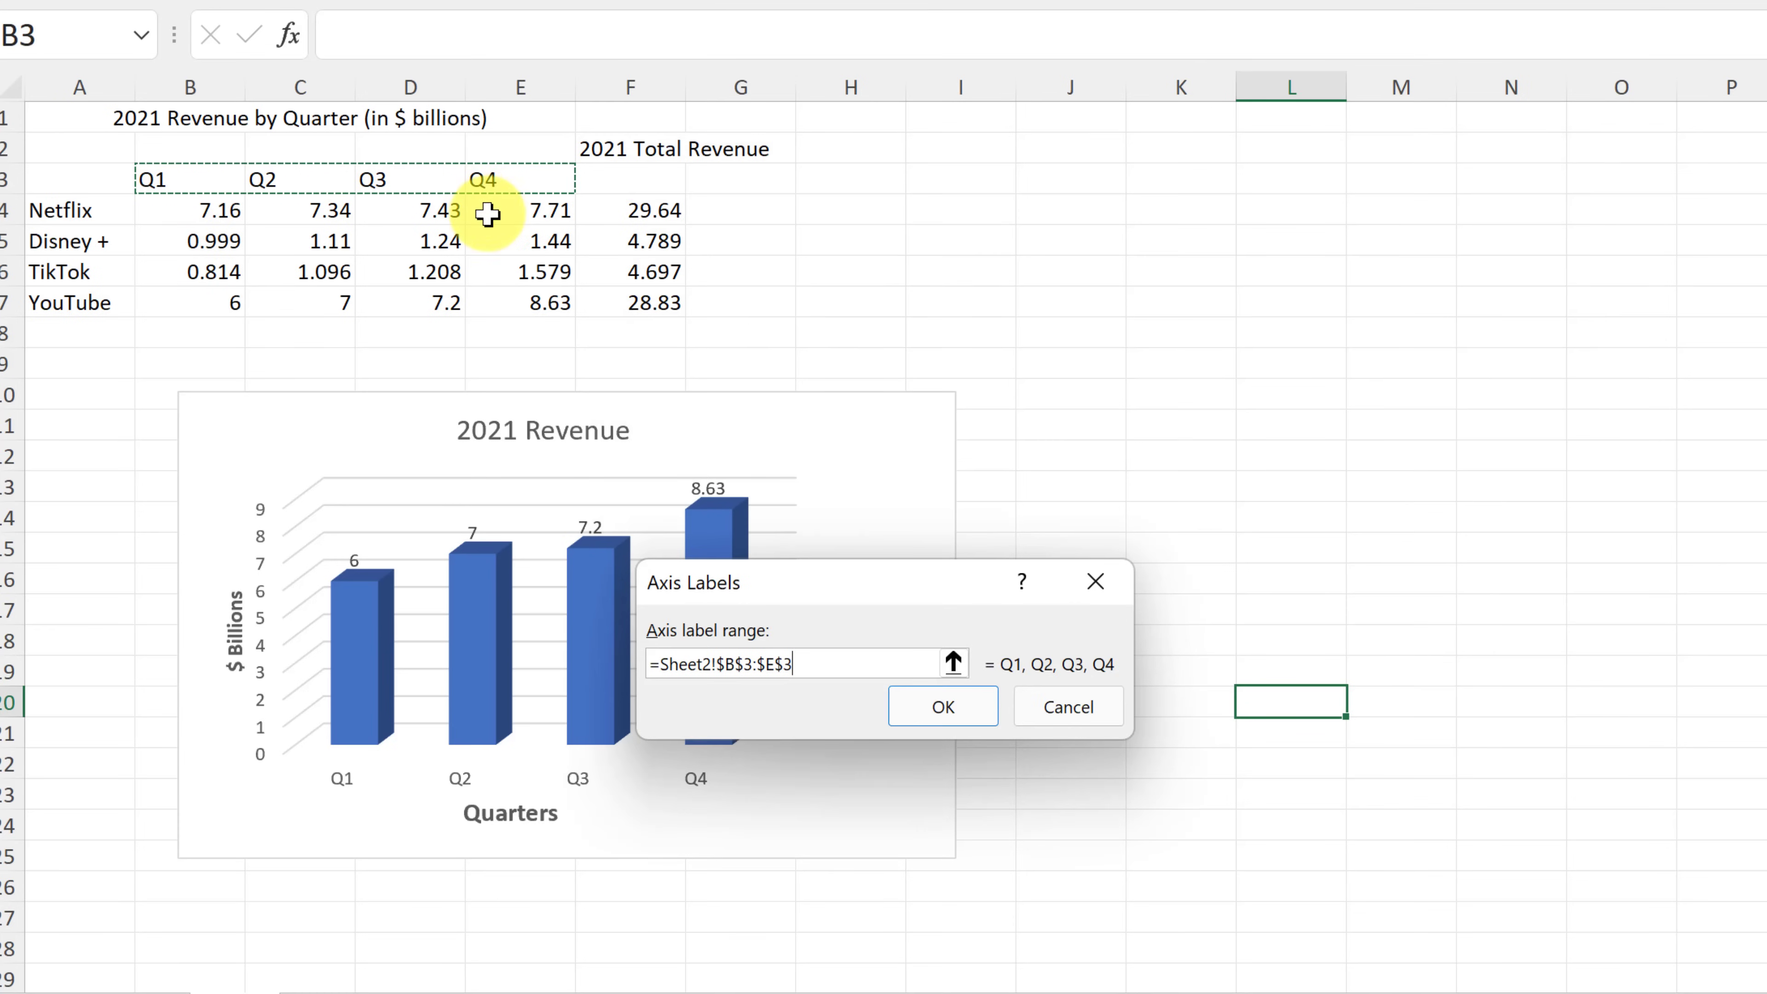
left_click(939, 704)
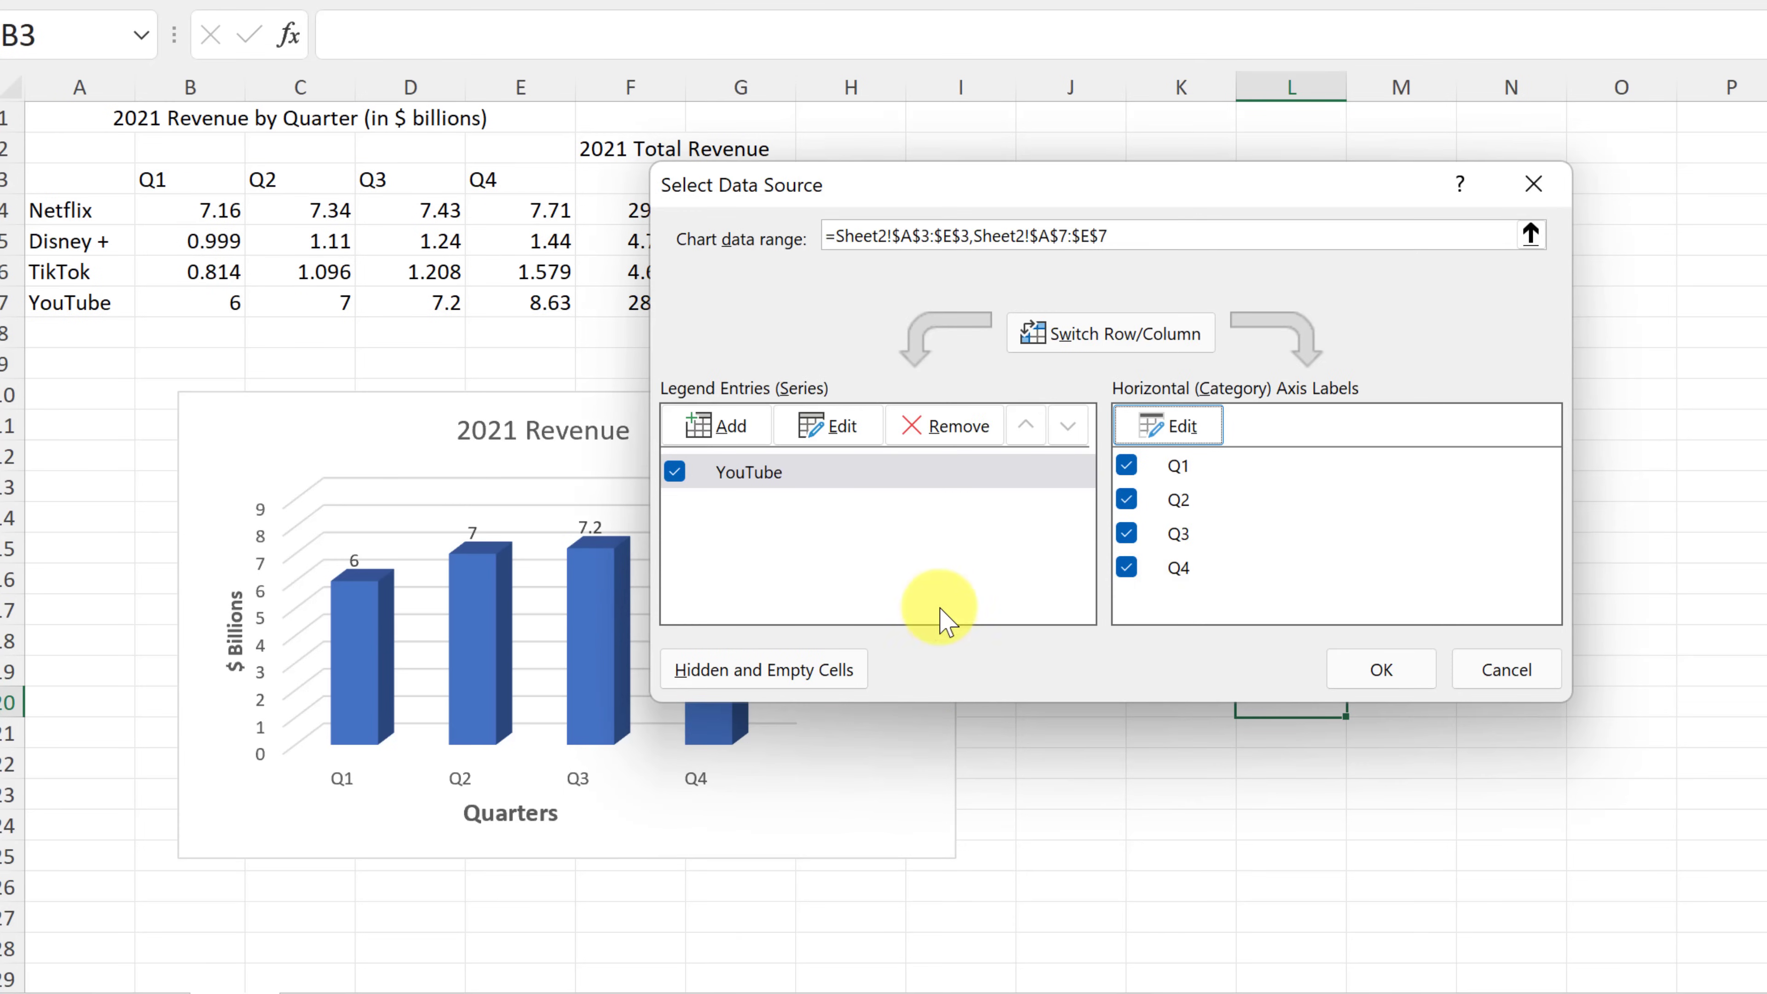
Step: Add a TikTok data series to the chart, taking its name from A6 and its values from B6:E6
left_click(717, 426)
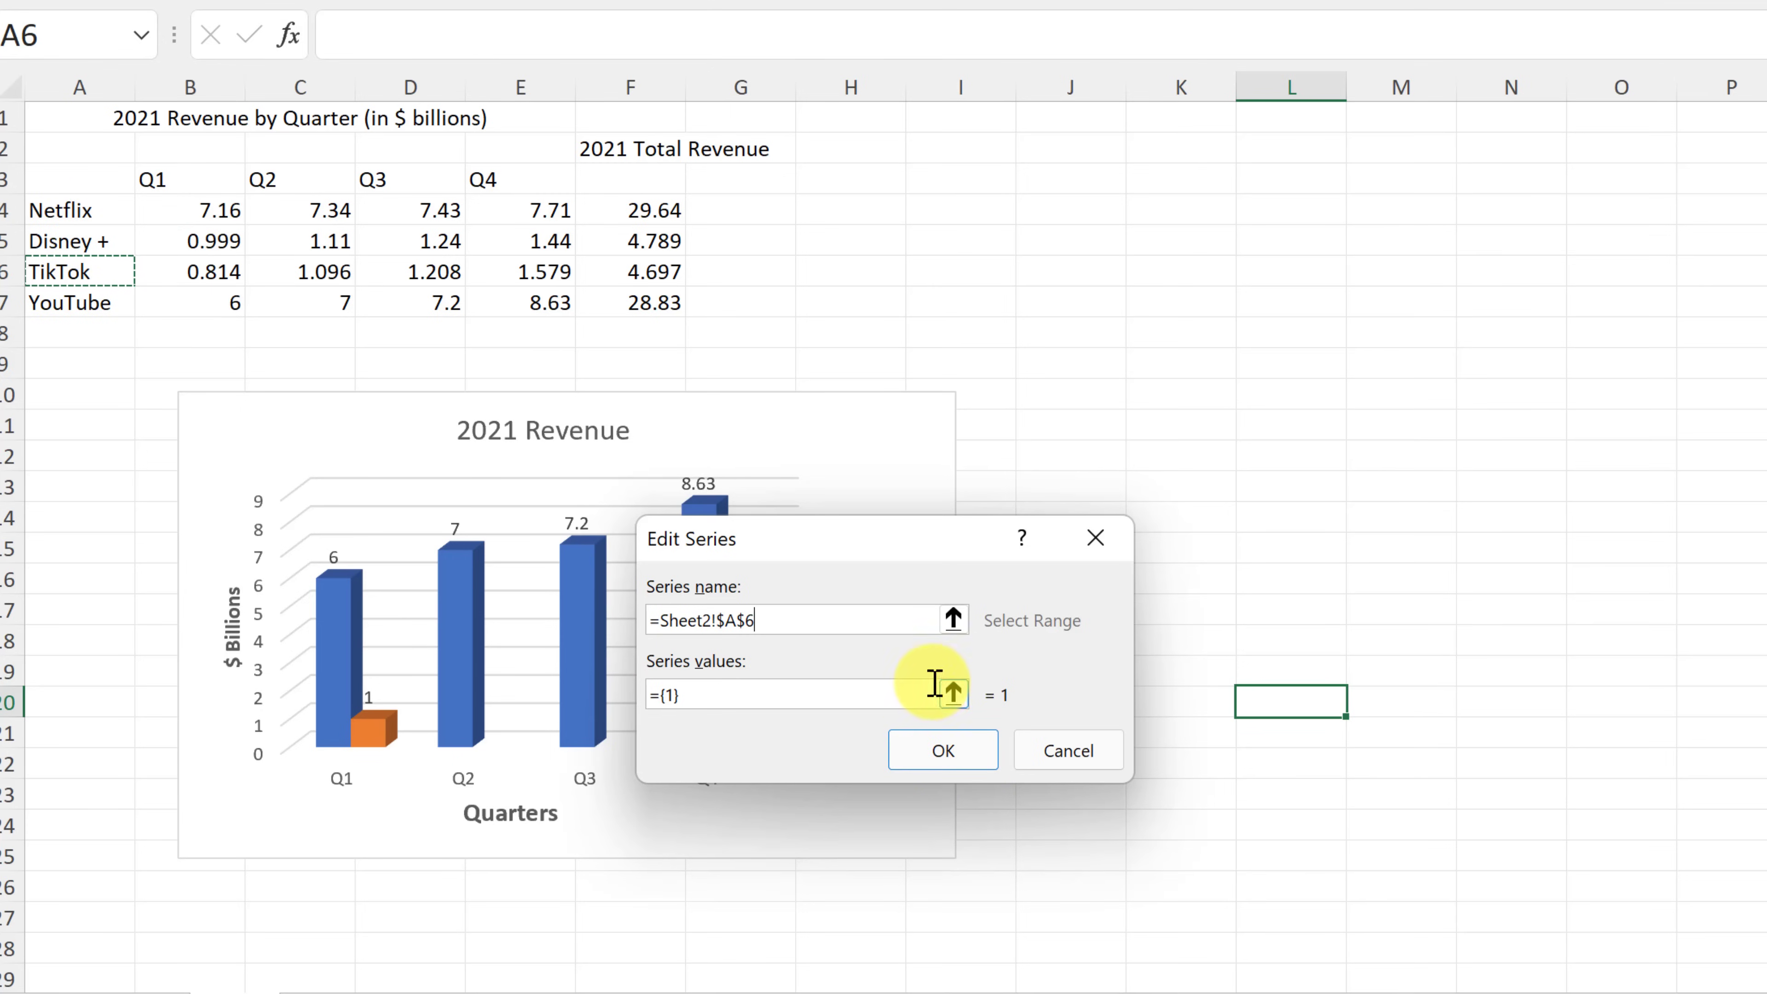
left_click(954, 693)
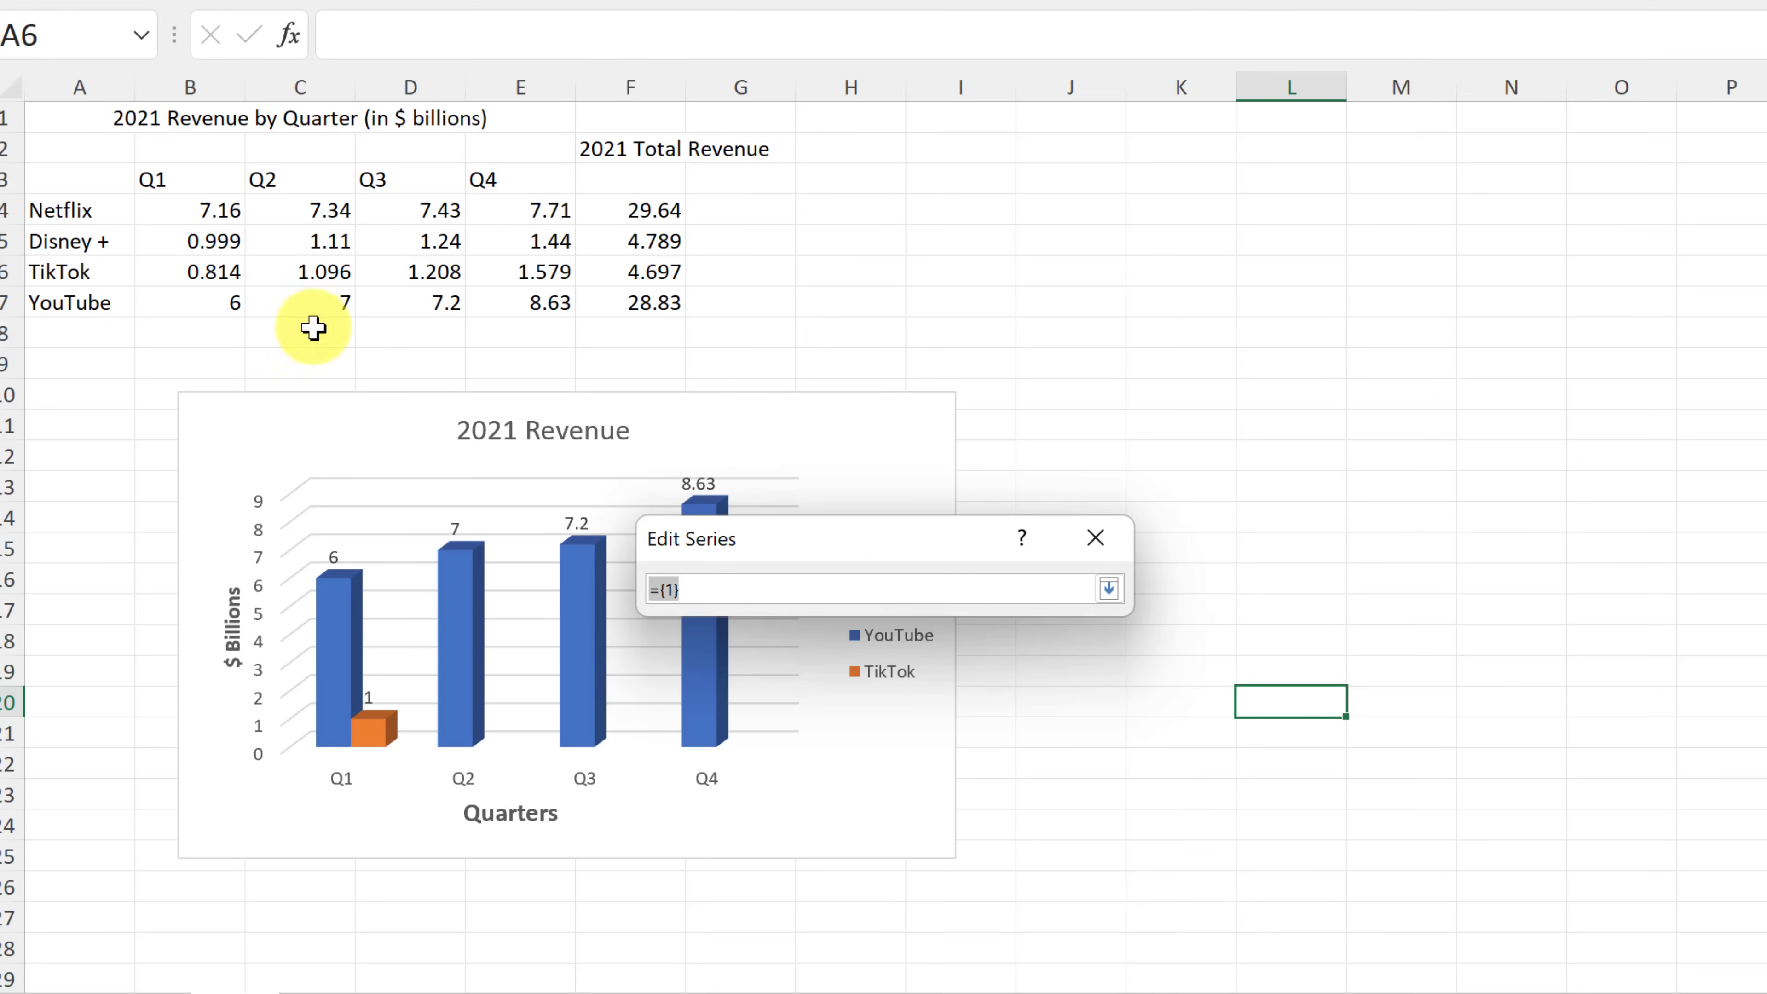
left_click_drag(220, 280, 534, 280)
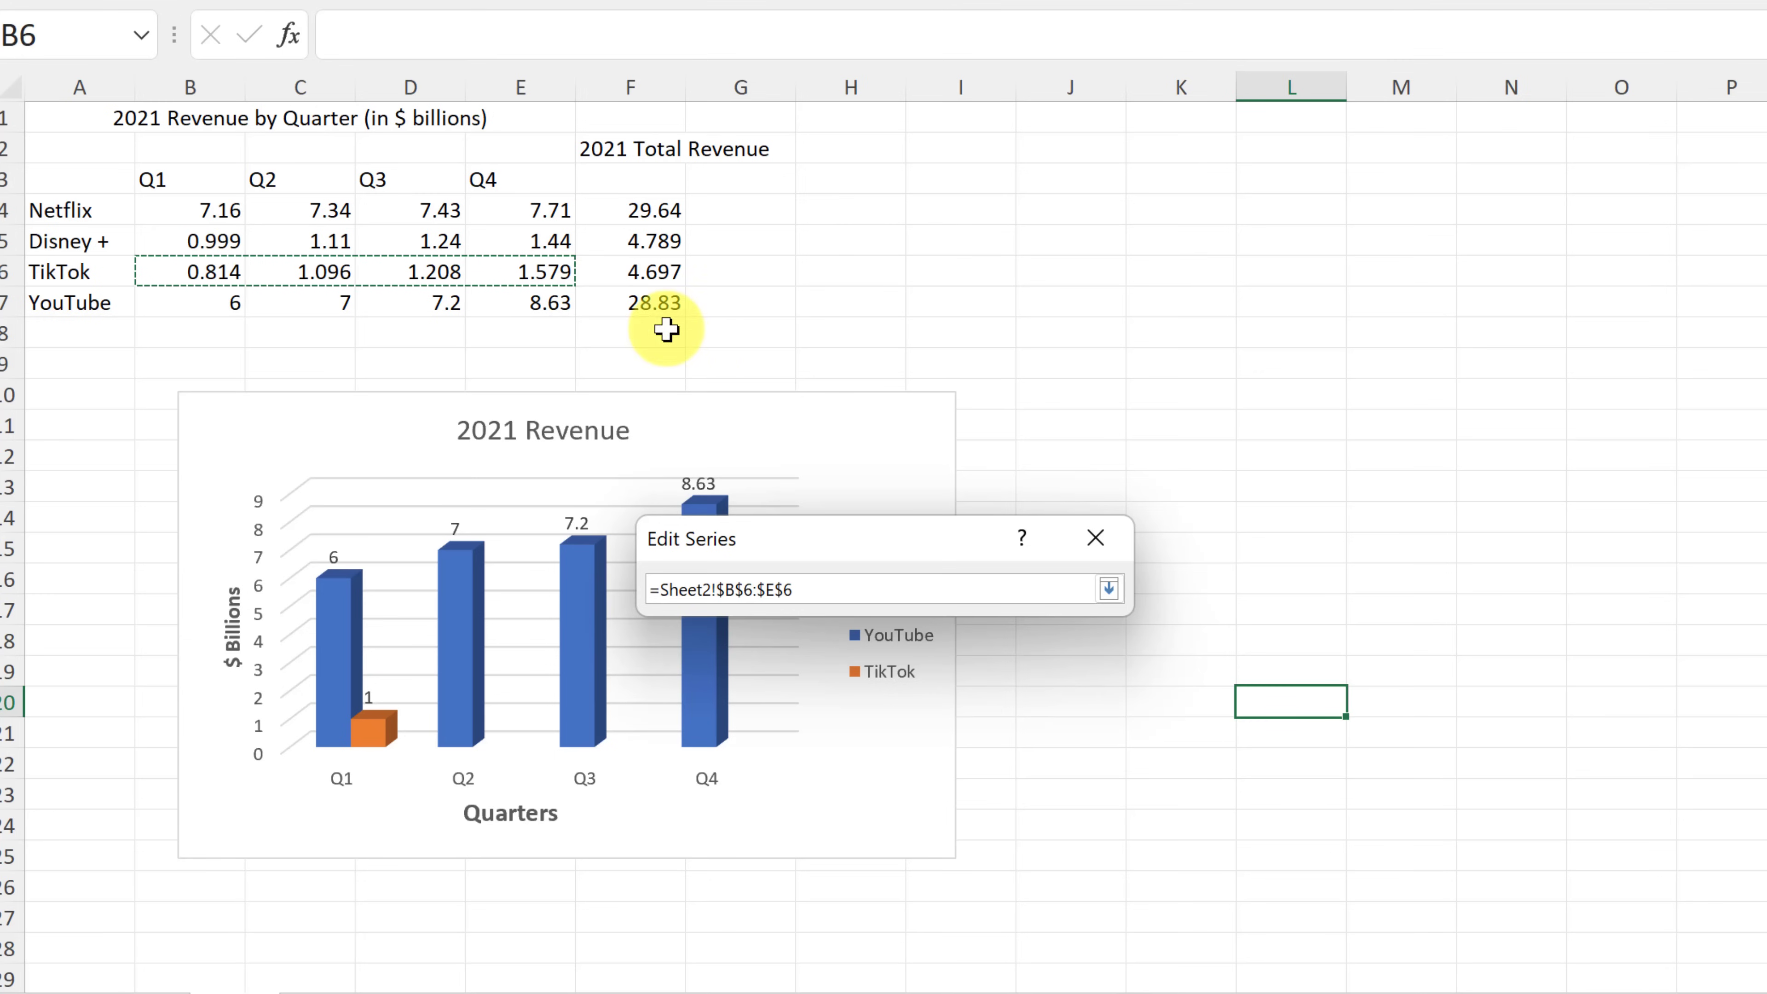
left_click(1109, 590)
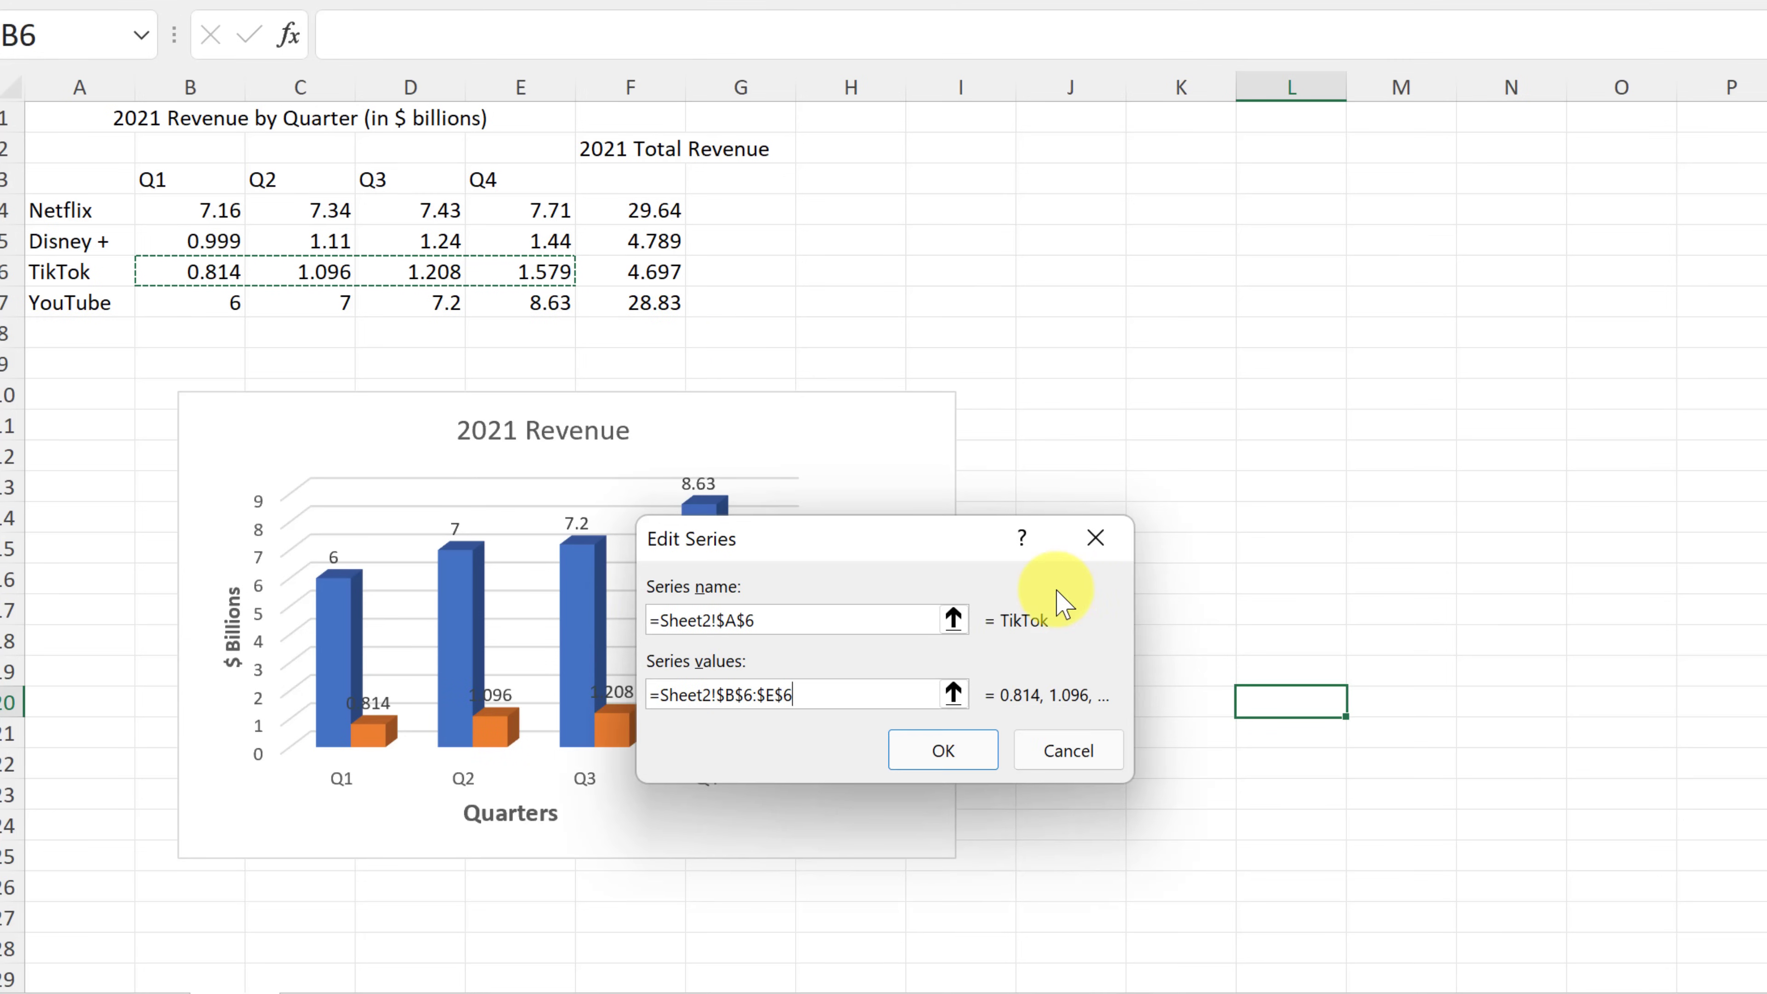
left_click(947, 752)
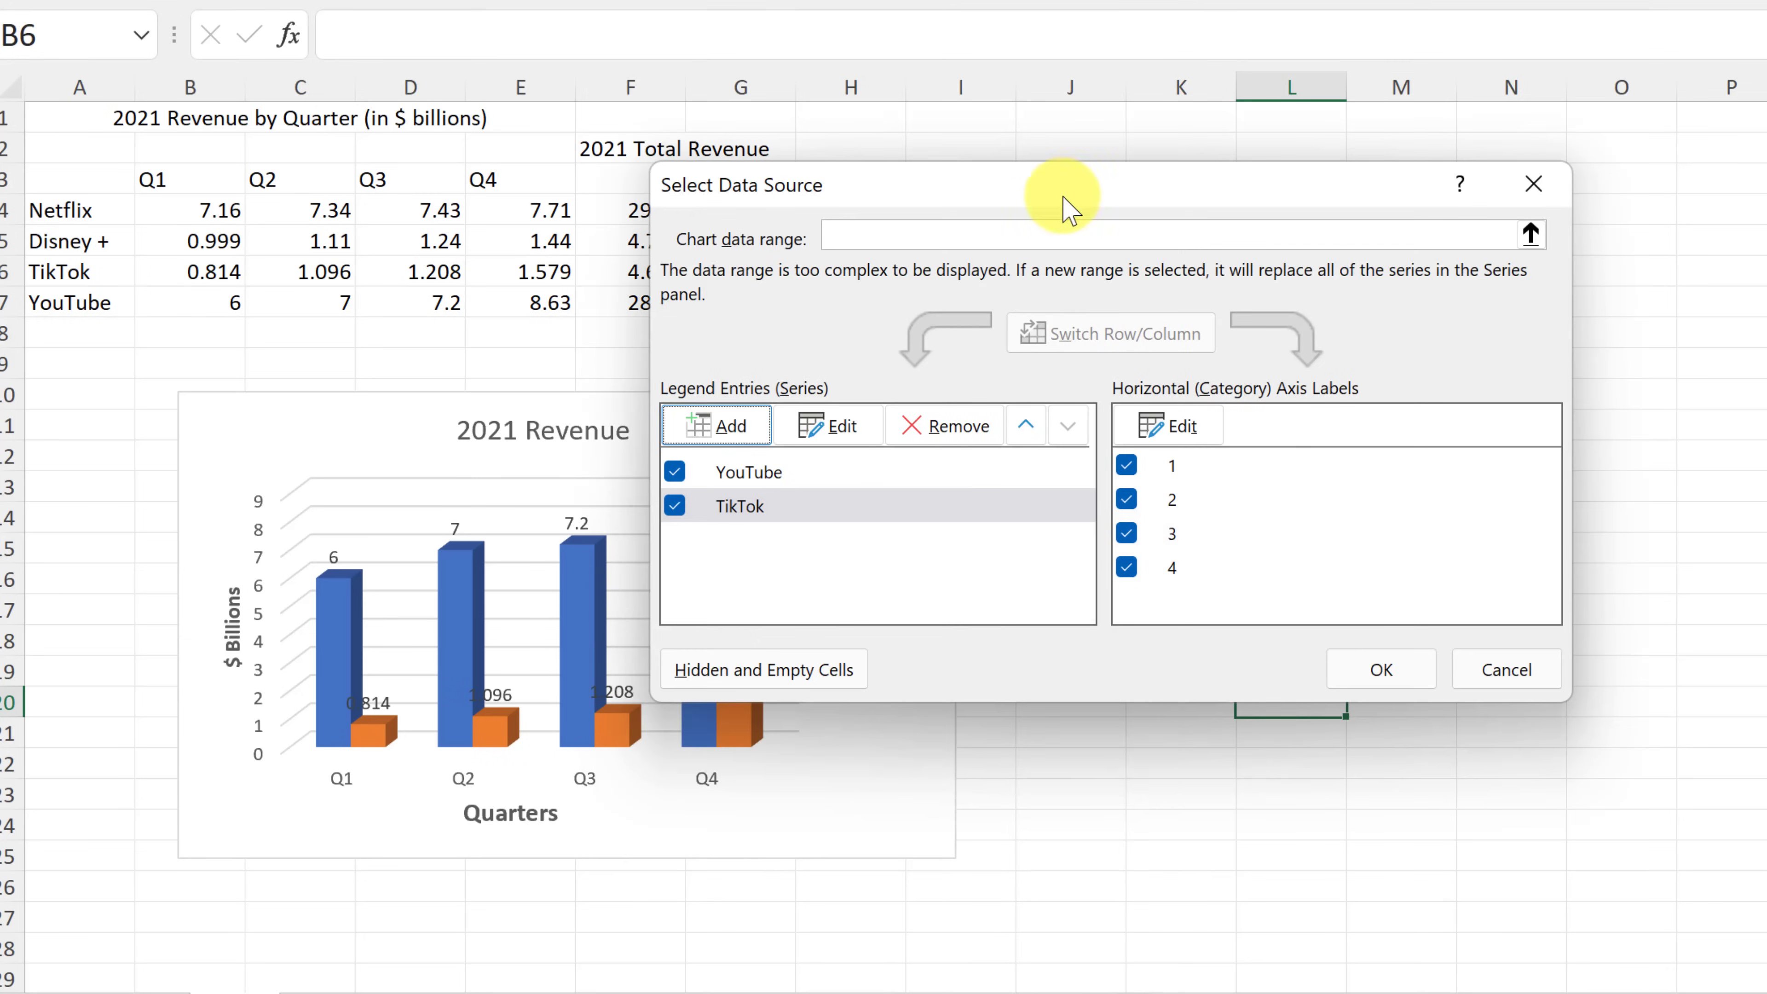
Step: Reassign B3:E3 as the horizontal axis labels for the two-series chart and apply the data source changes
left_click_drag(1066, 197, 944, 143)
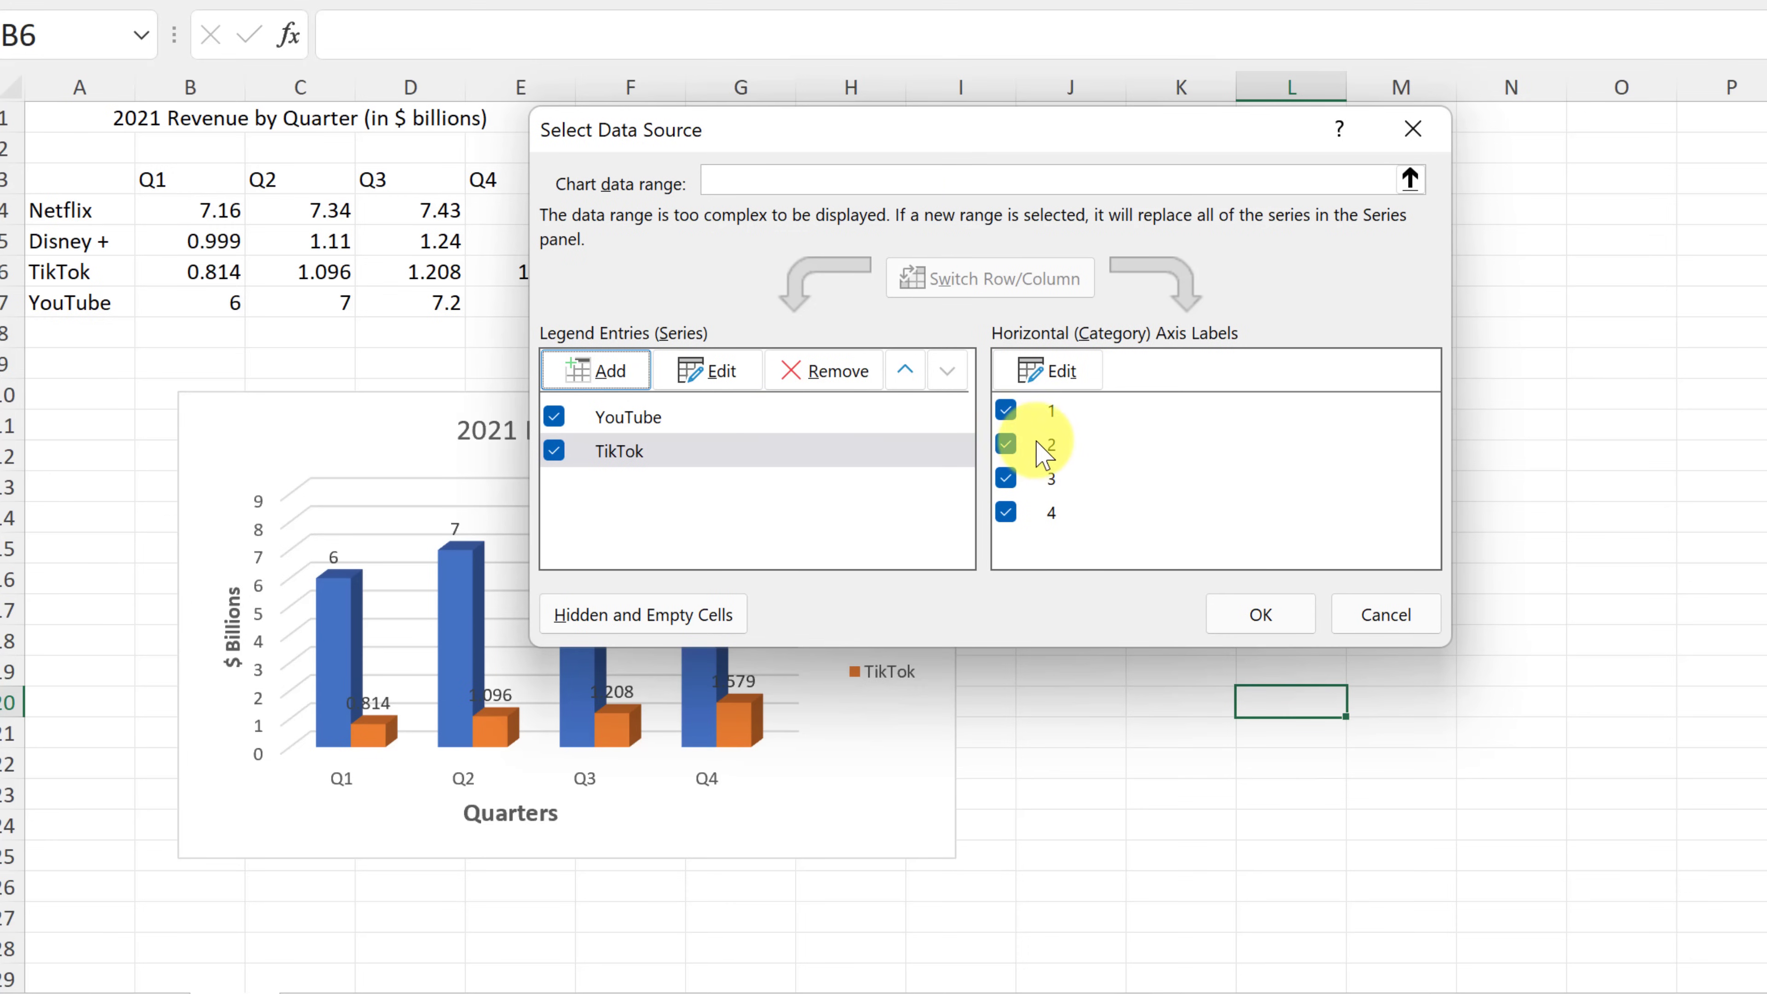
left_click(1043, 370)
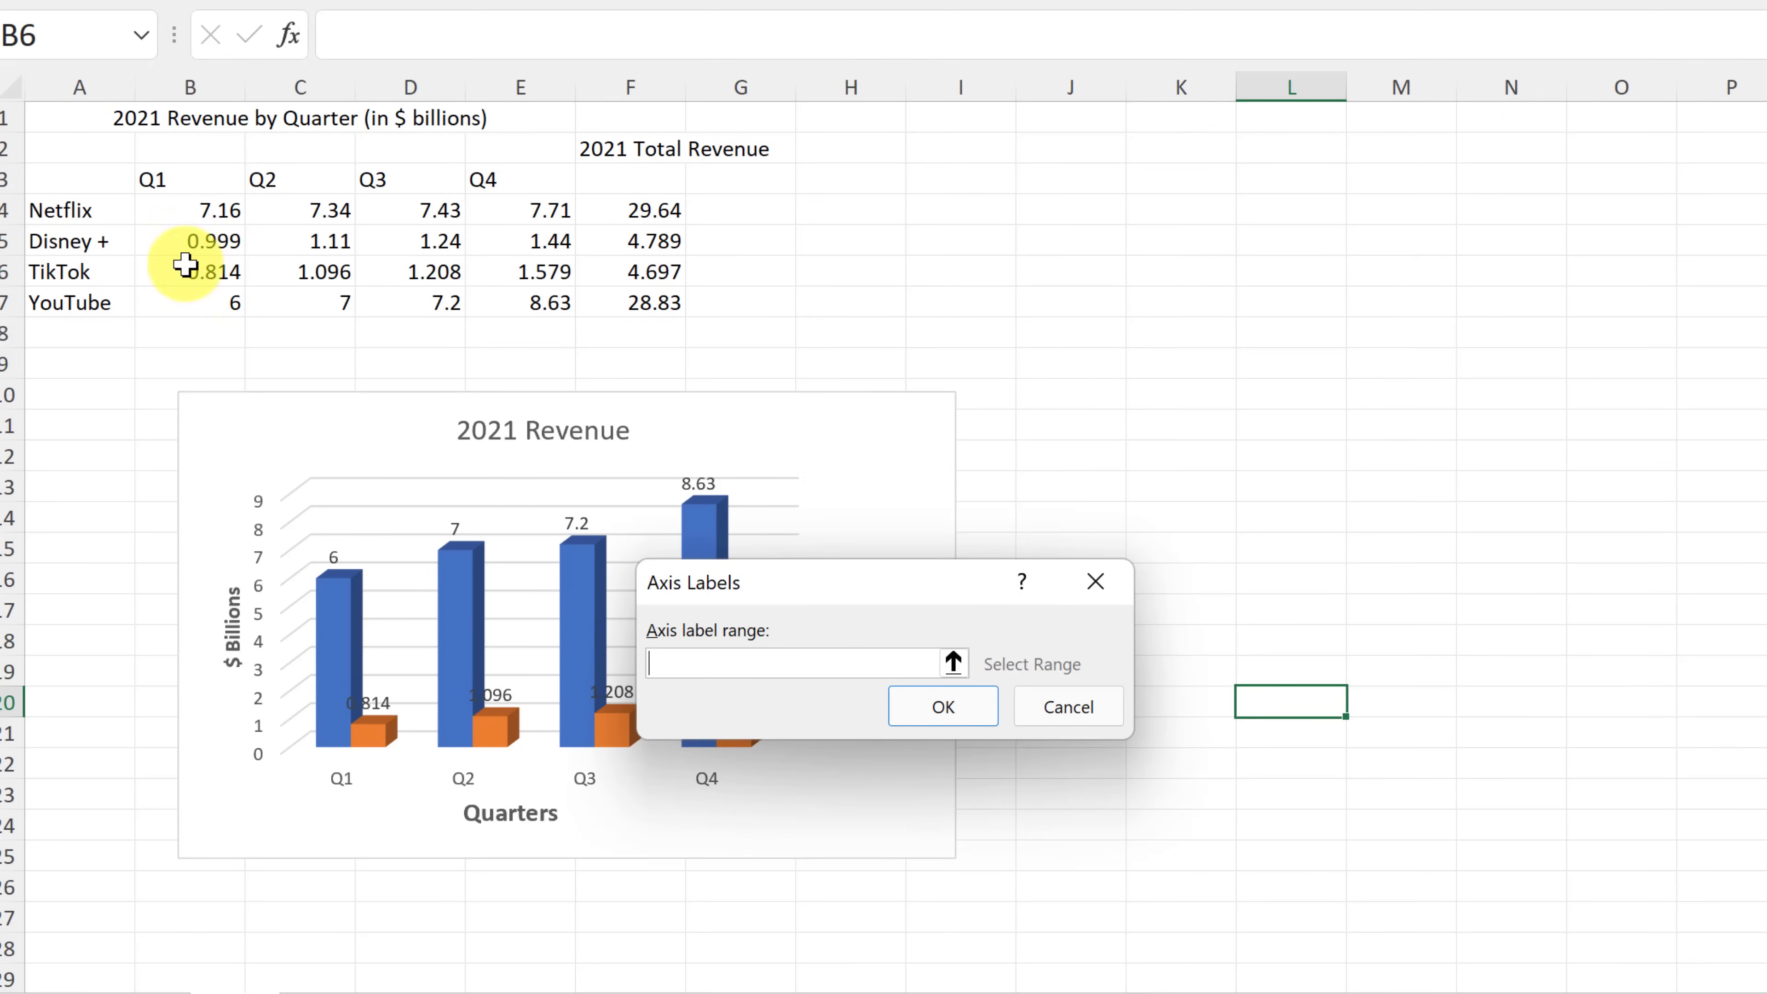
left_click_drag(166, 187, 502, 183)
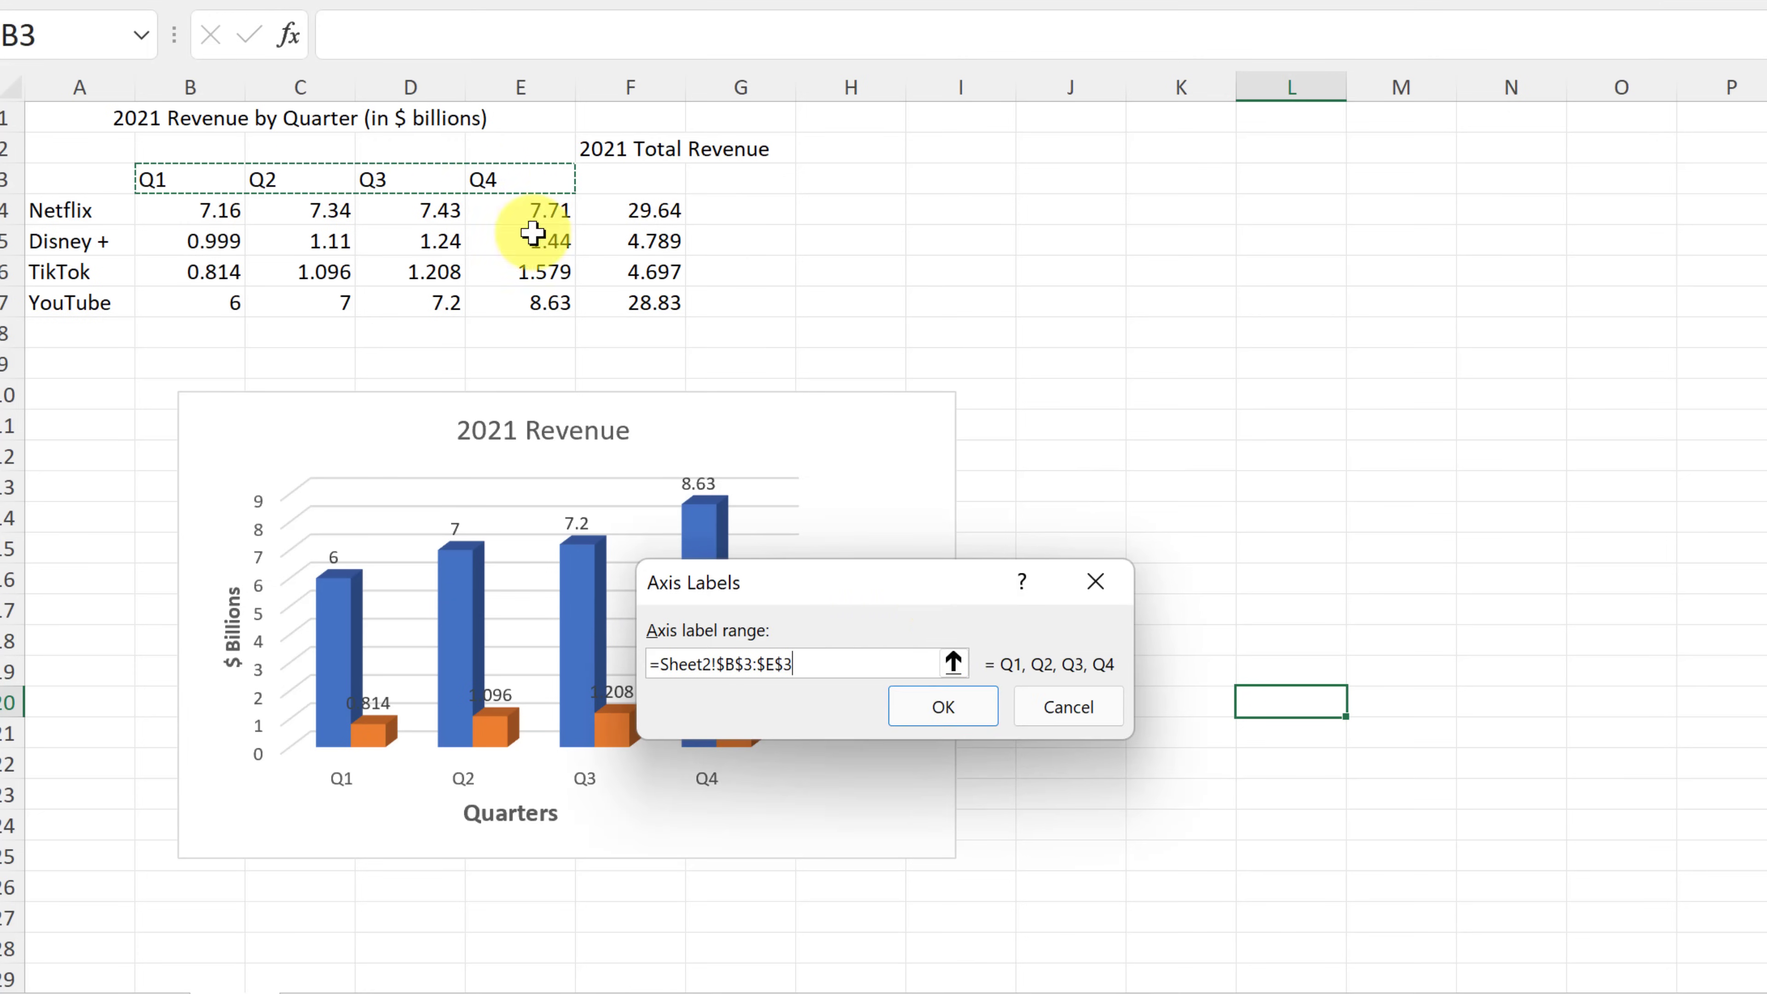
left_click(932, 702)
left_click(1225, 616)
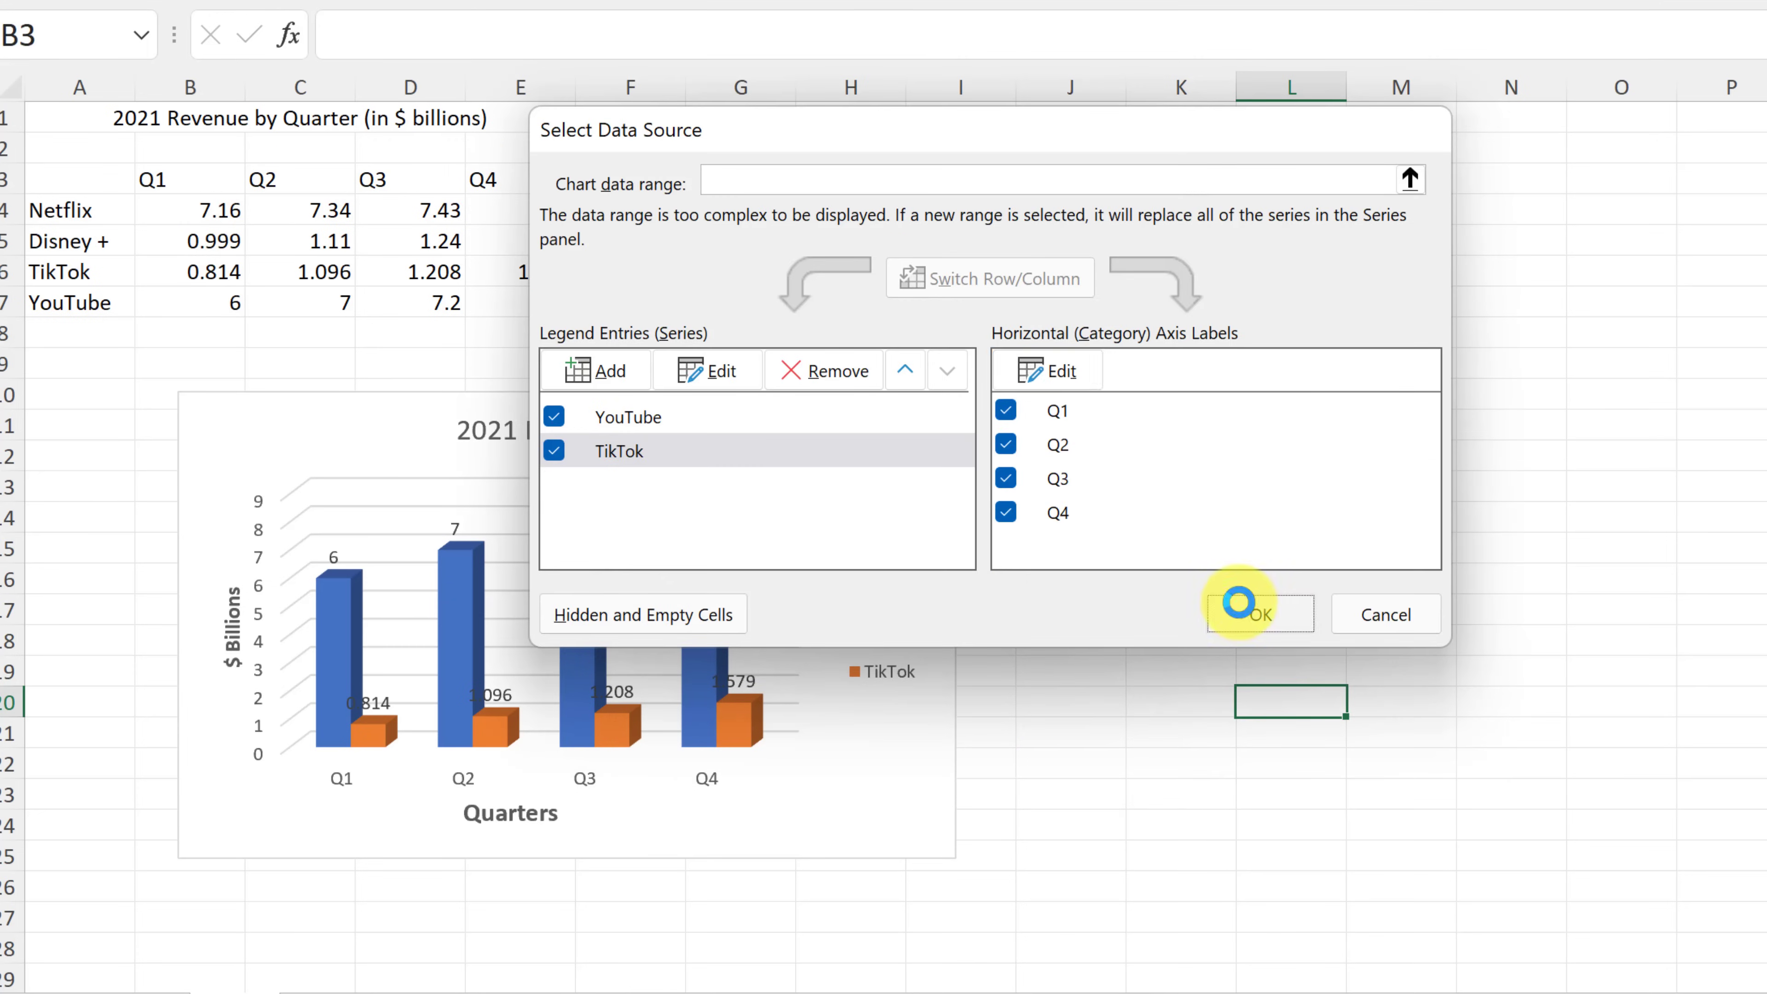
left_click(1102, 683)
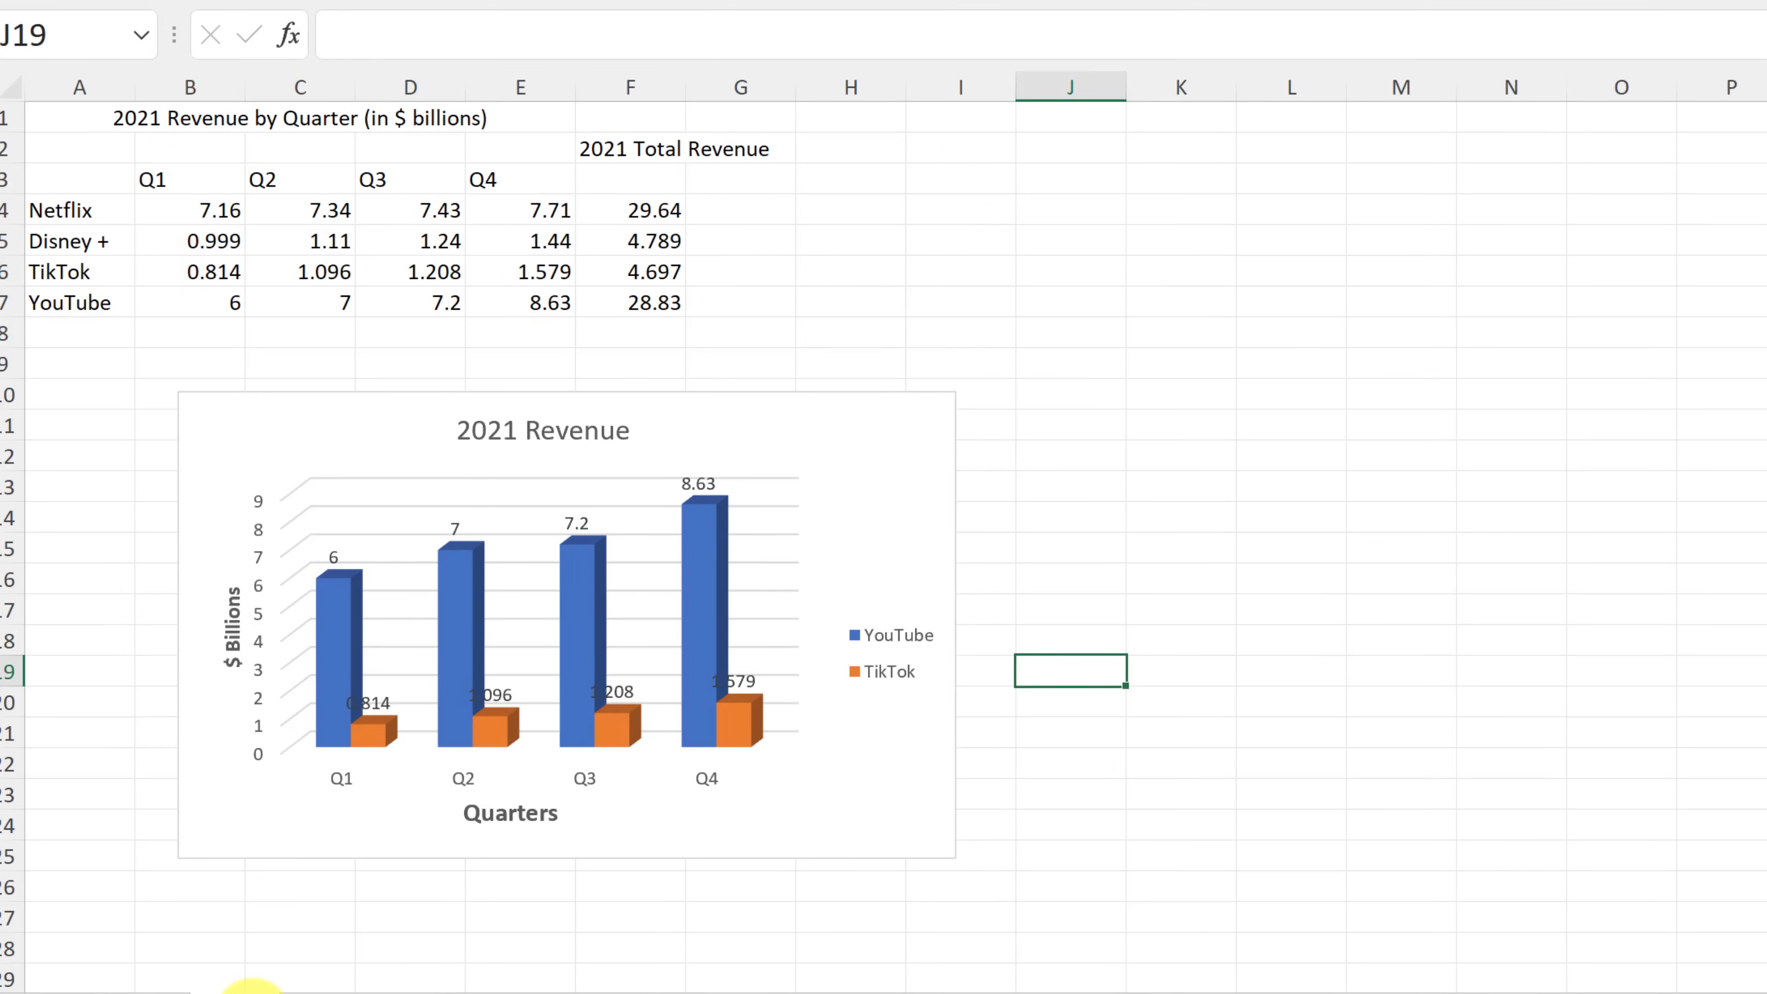
Step: Preview the available chart styles and change the chart to the 3-D Column type that places the series one behind another
left_click(827, 839)
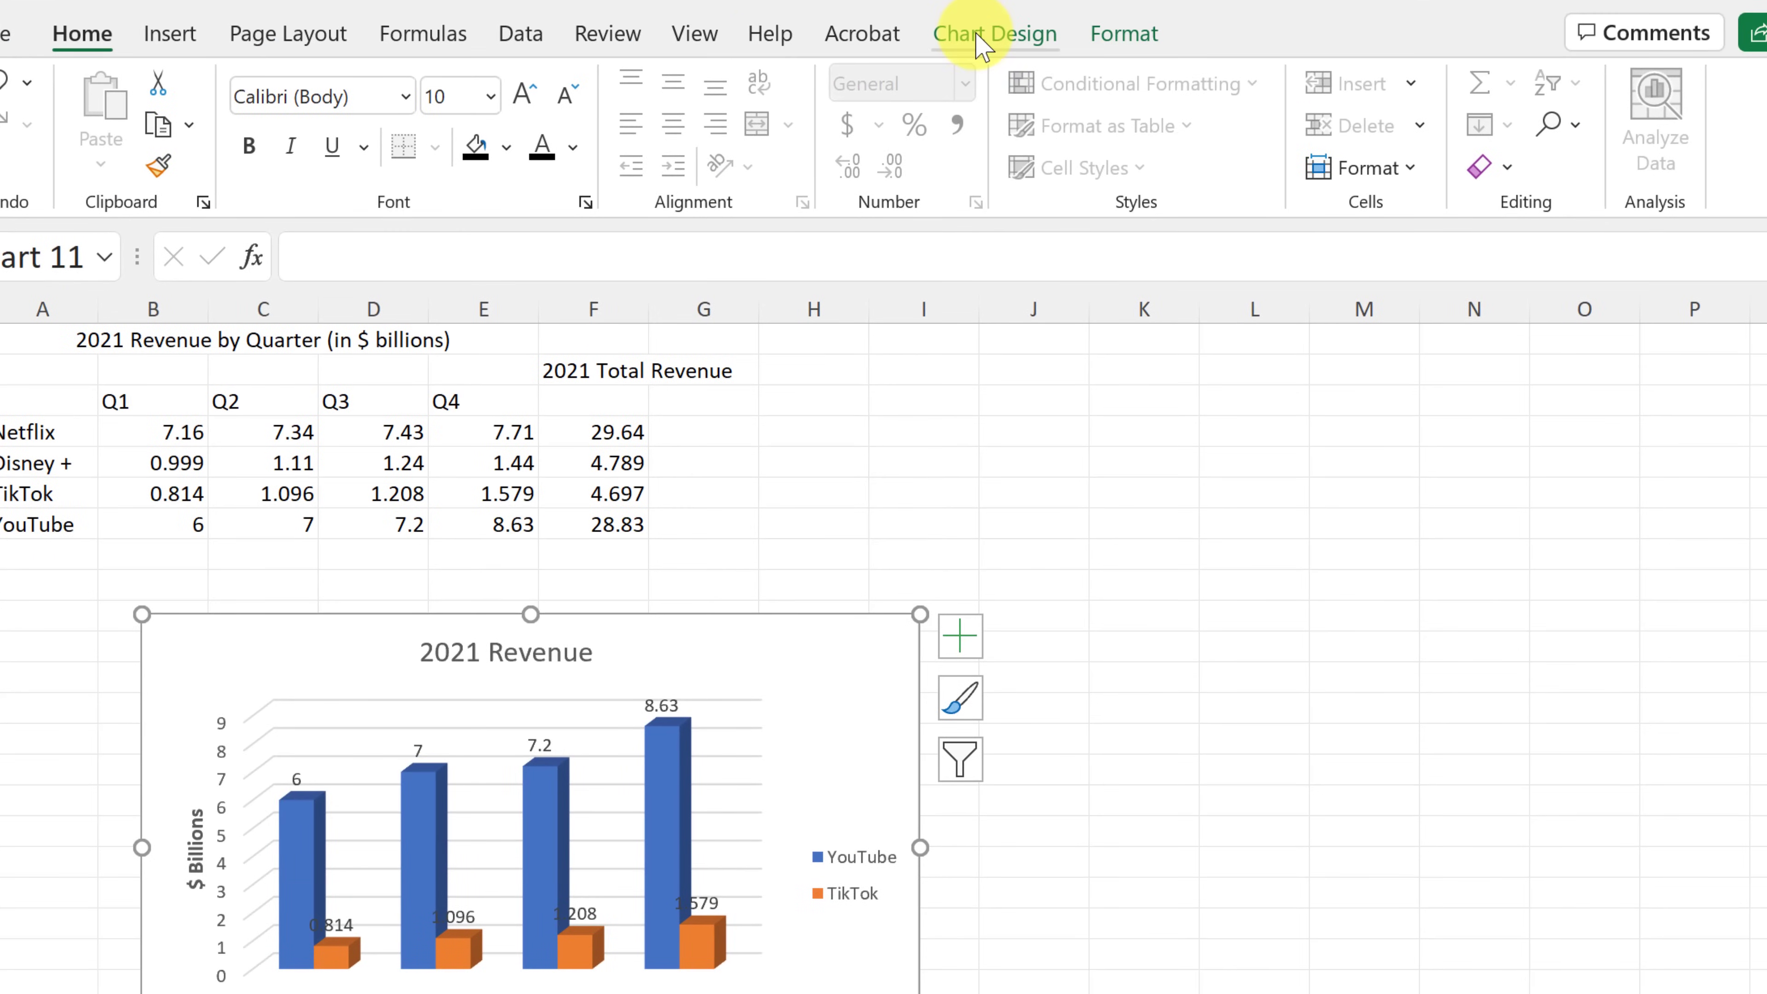
left_click(981, 38)
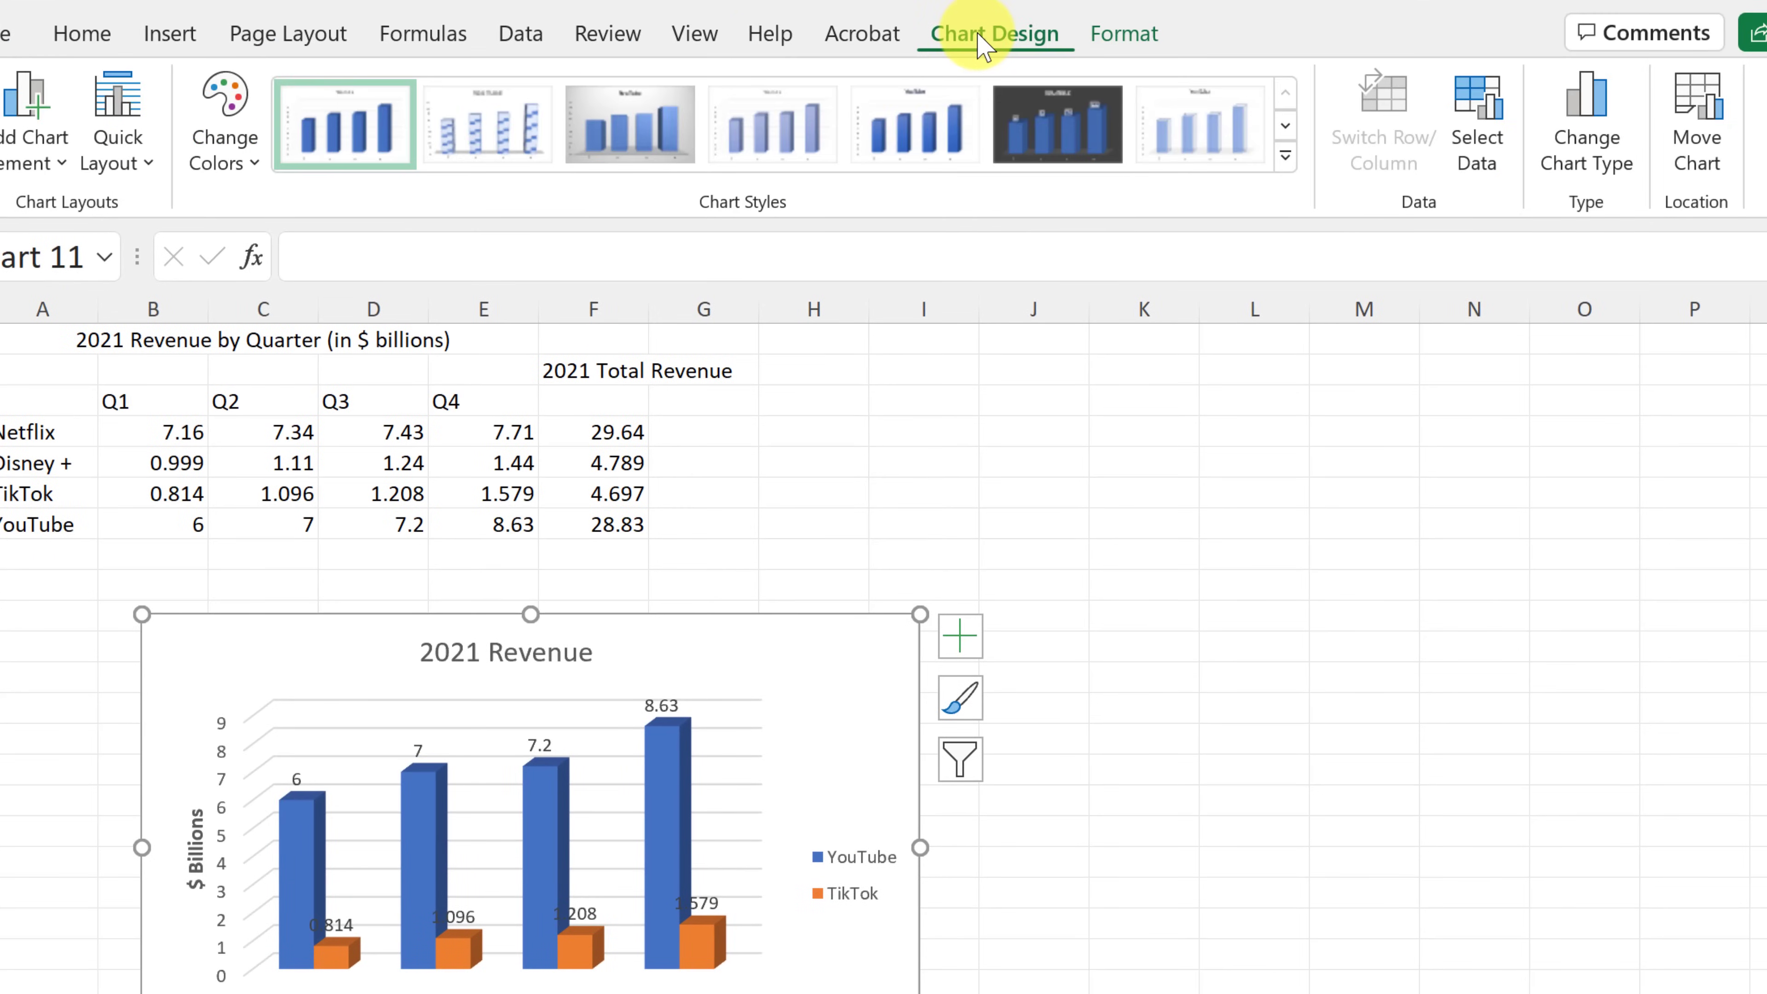
left_click(1284, 158)
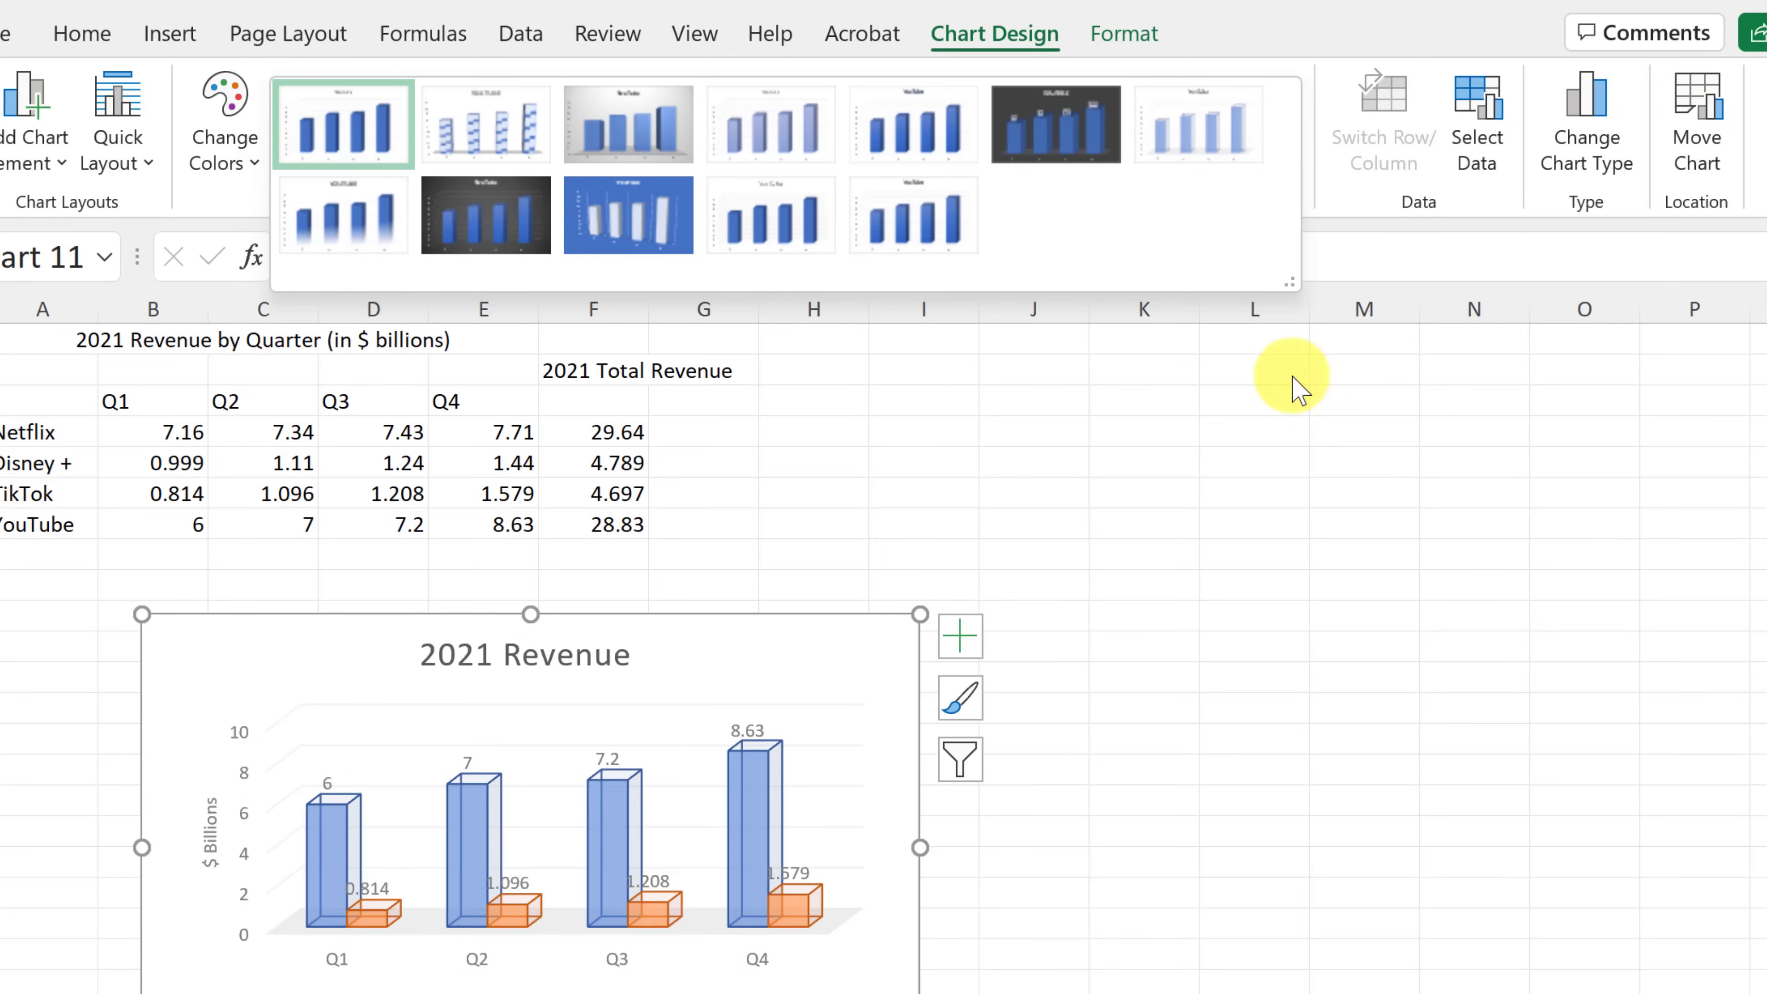
left_click(1238, 353)
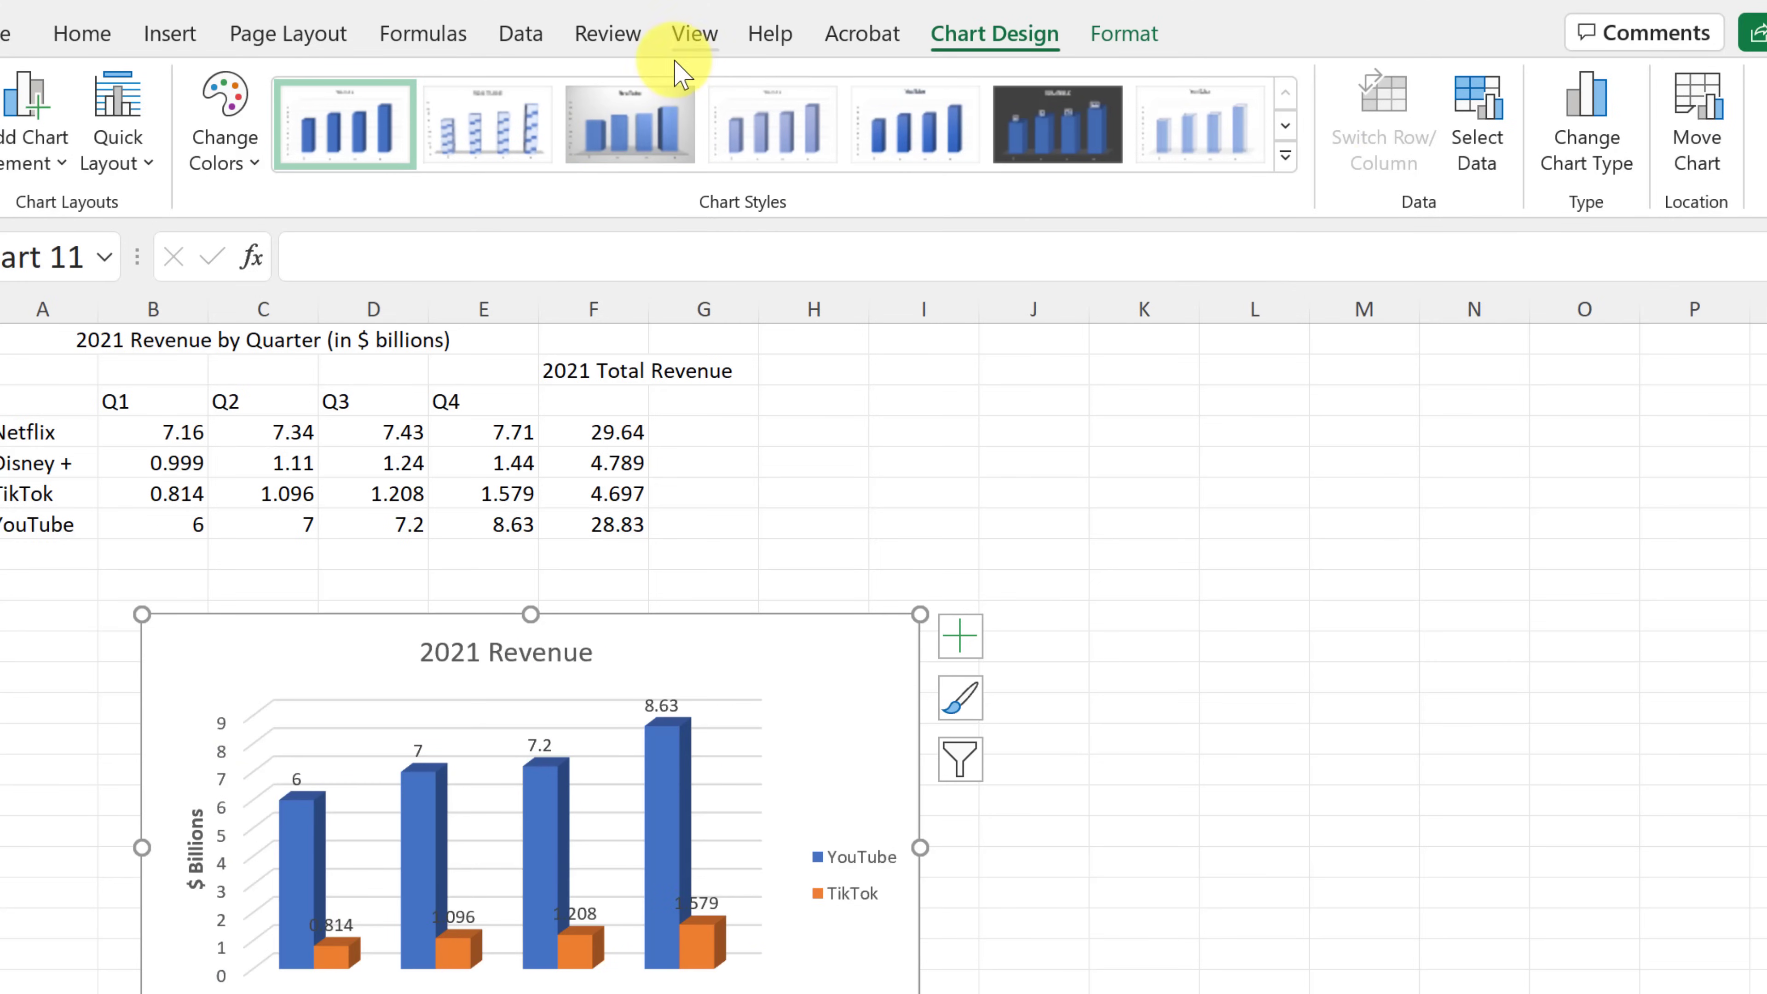
left_click(170, 35)
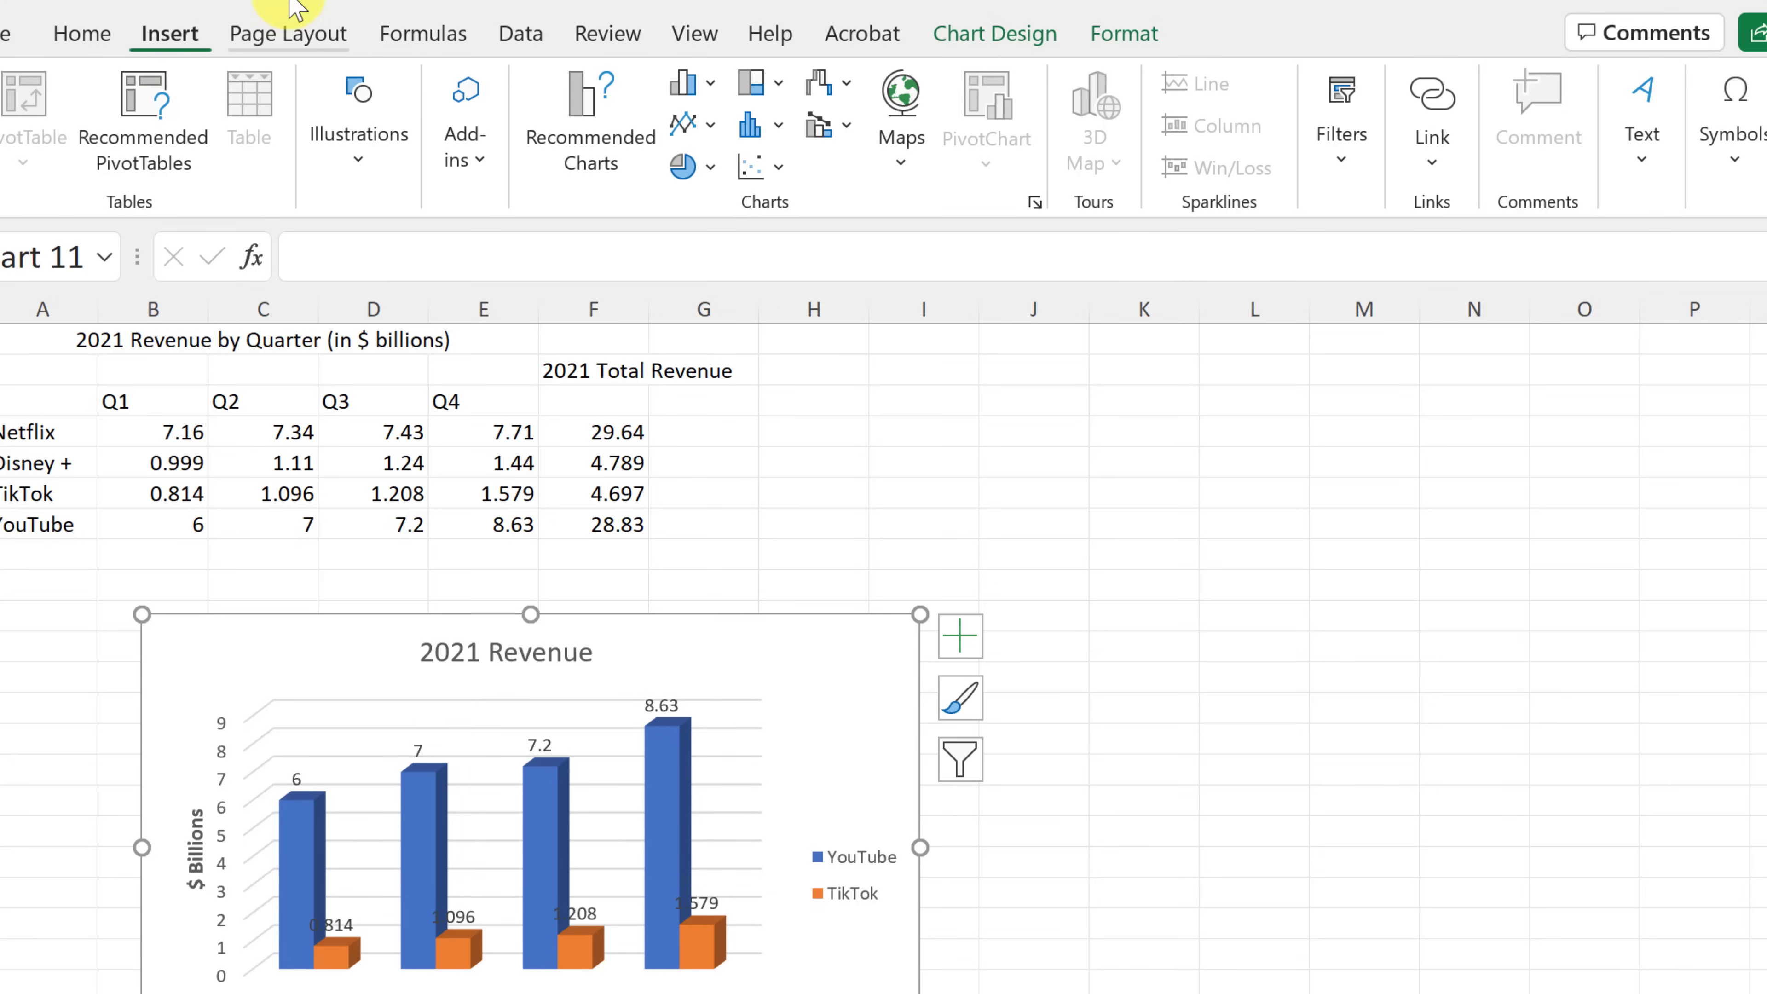
left_click(710, 85)
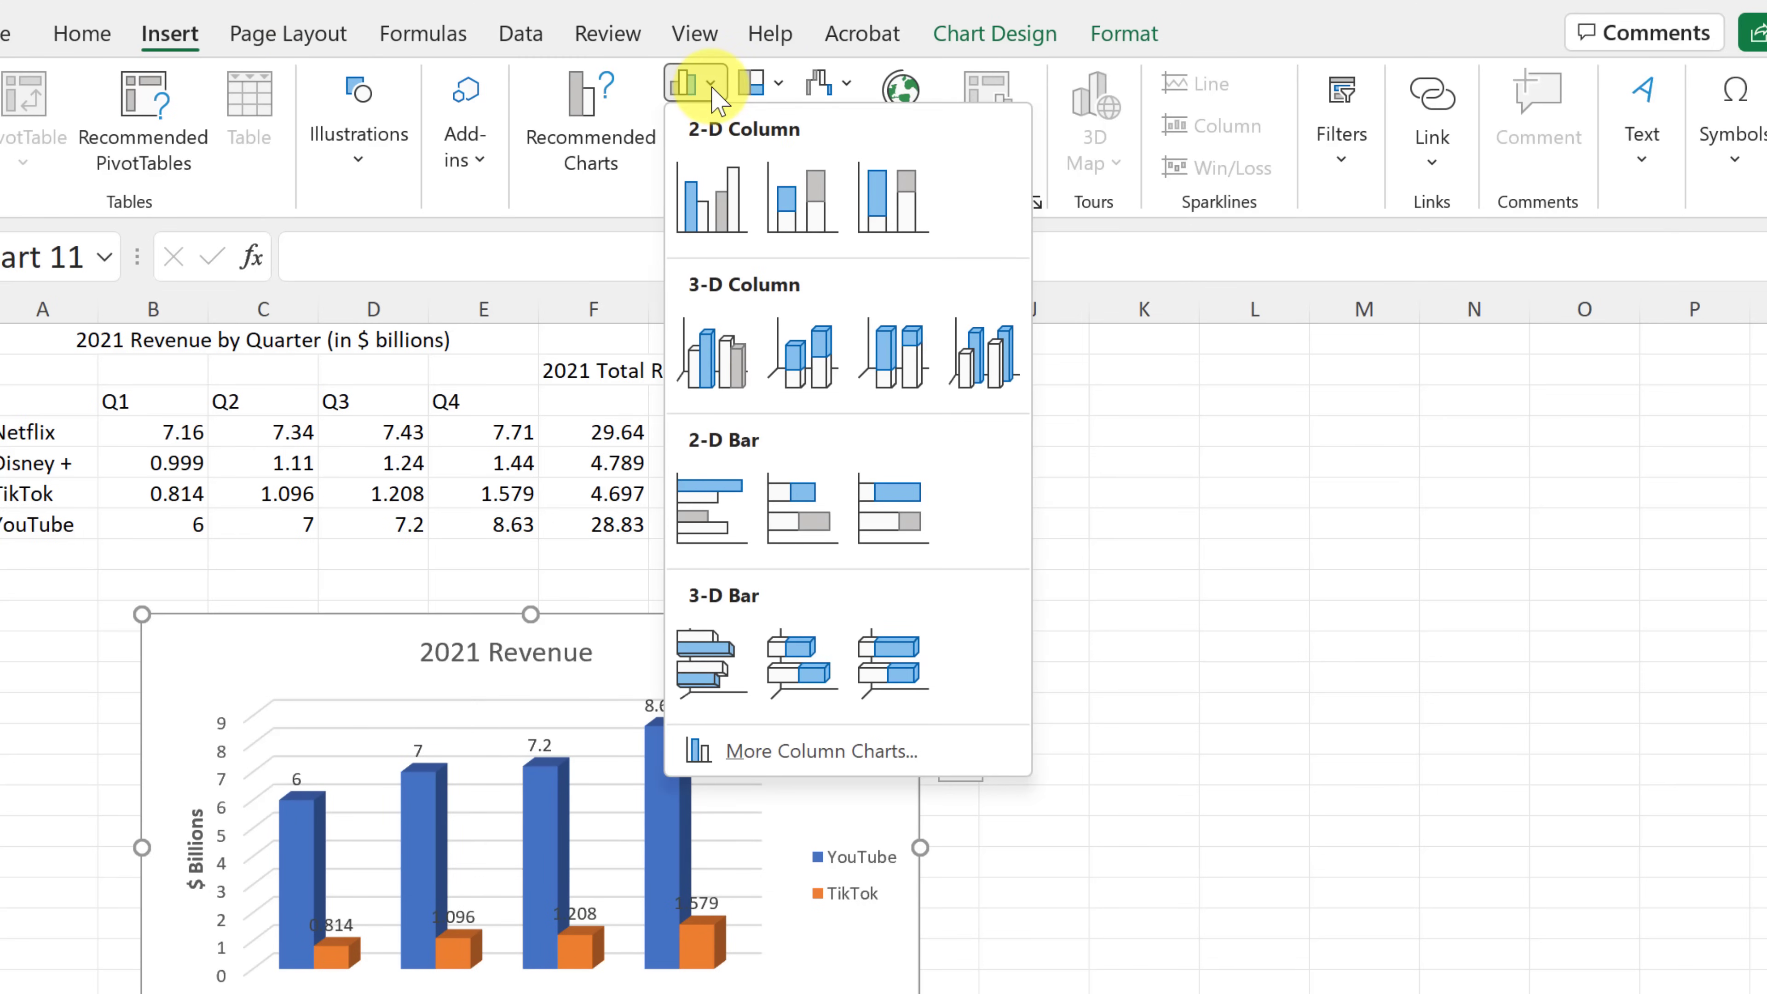
left_click(991, 380)
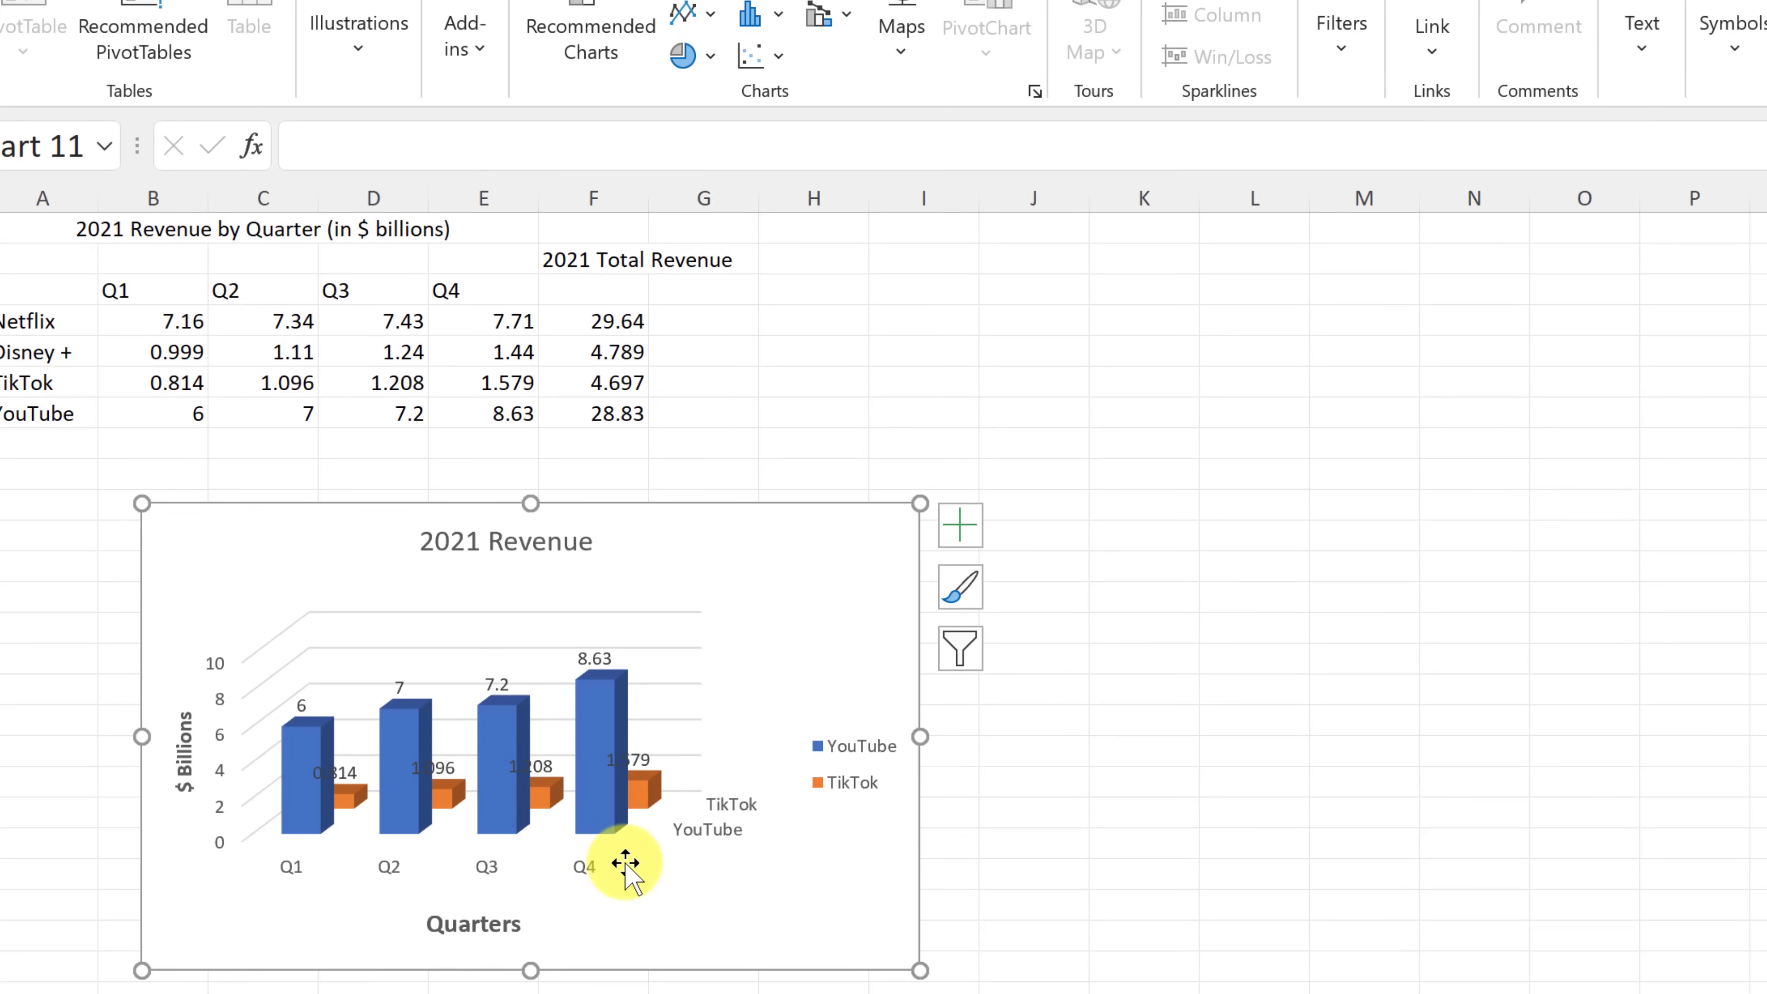
Step: Reorder the chart's data series so TikTok comes before YouTube, and apply the change
mouse_move(656, 811)
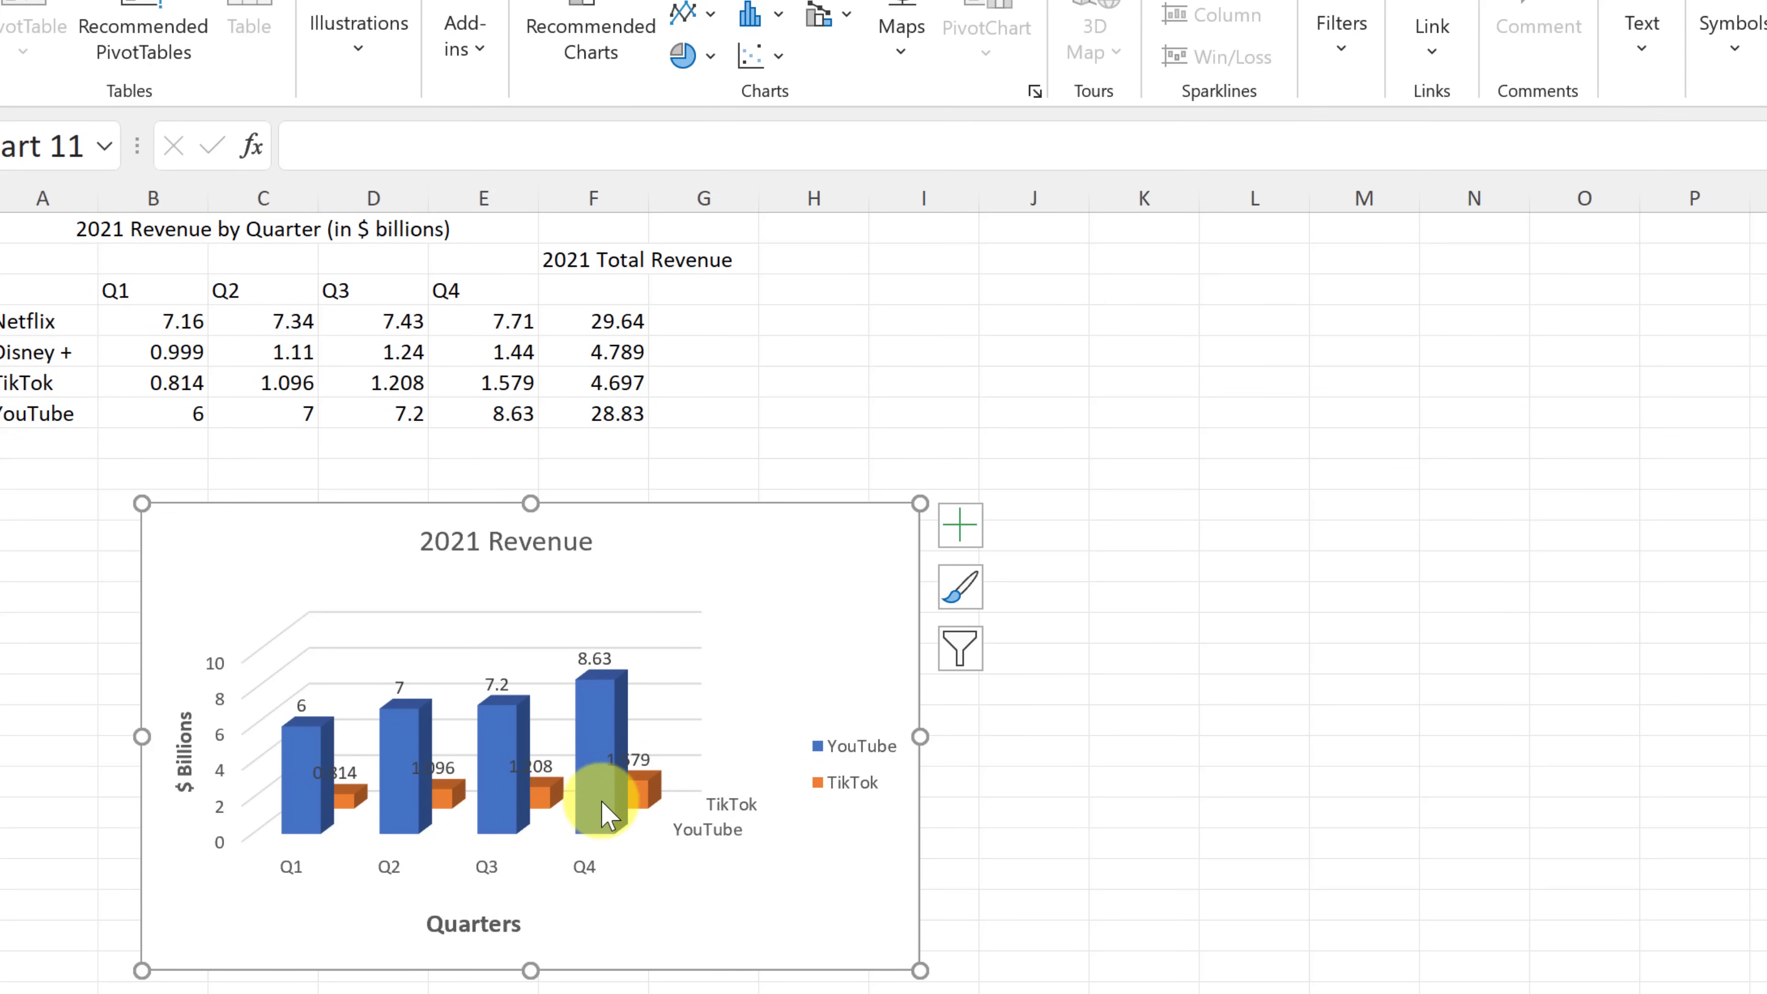
mouse_move(597, 841)
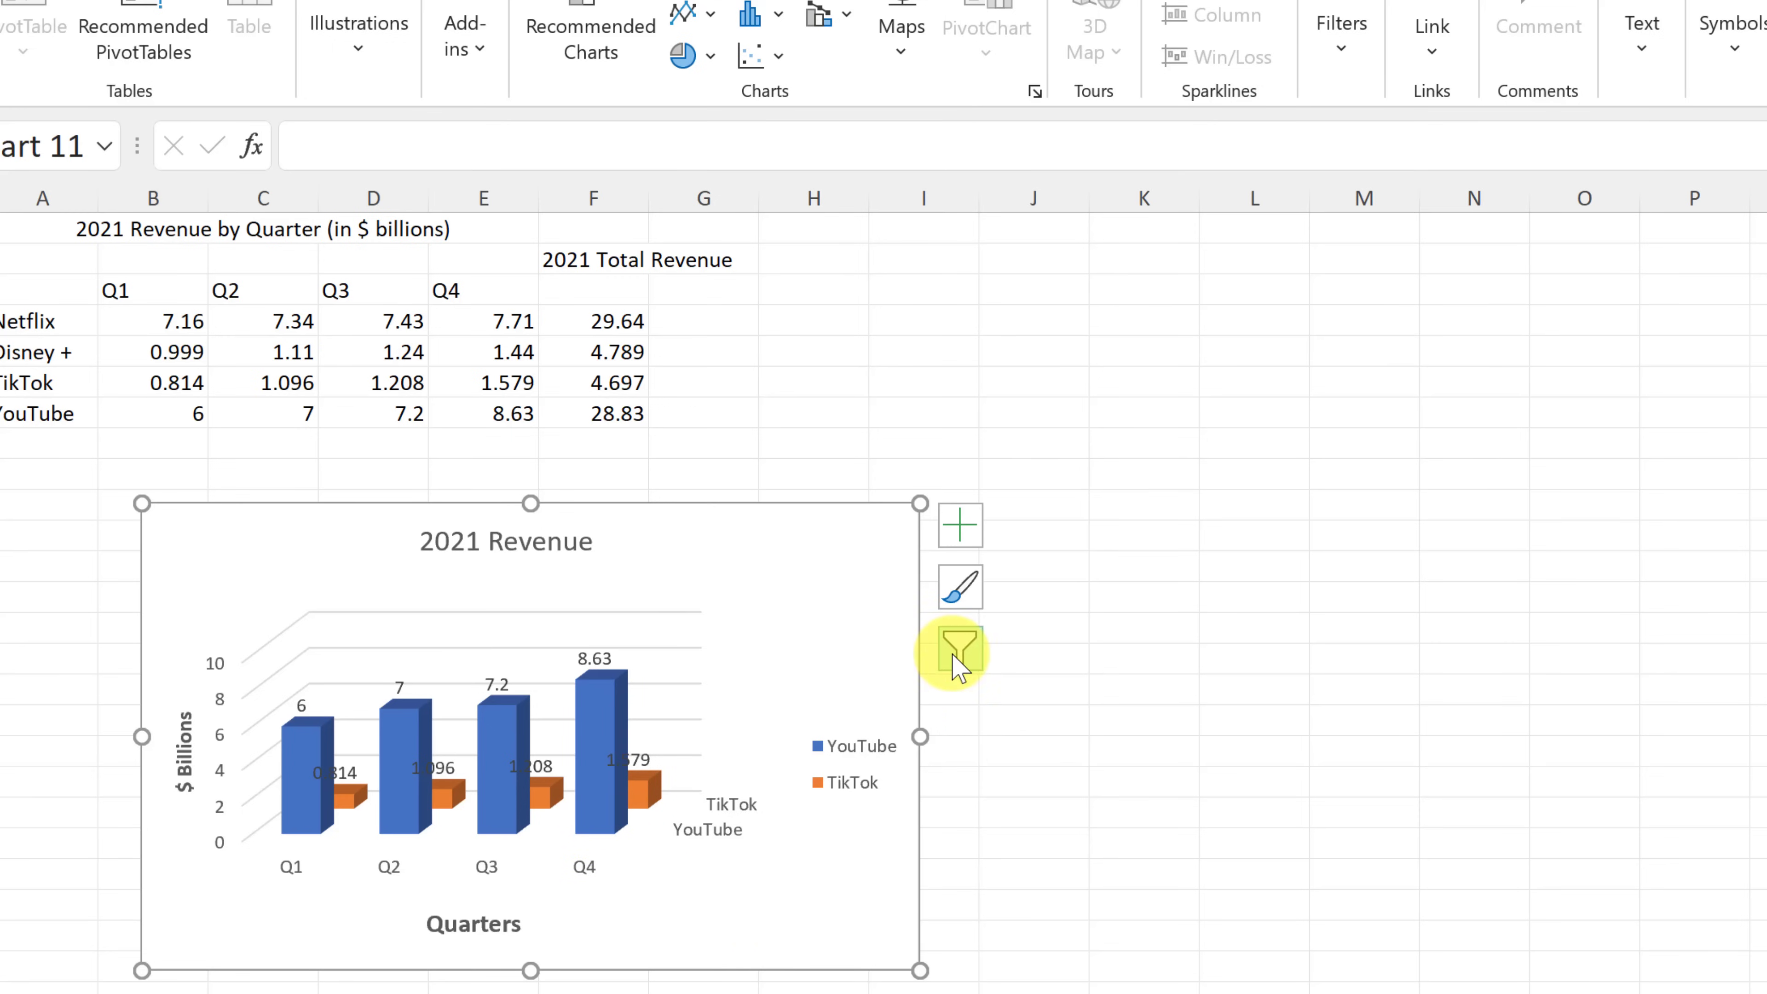
left_click(960, 662)
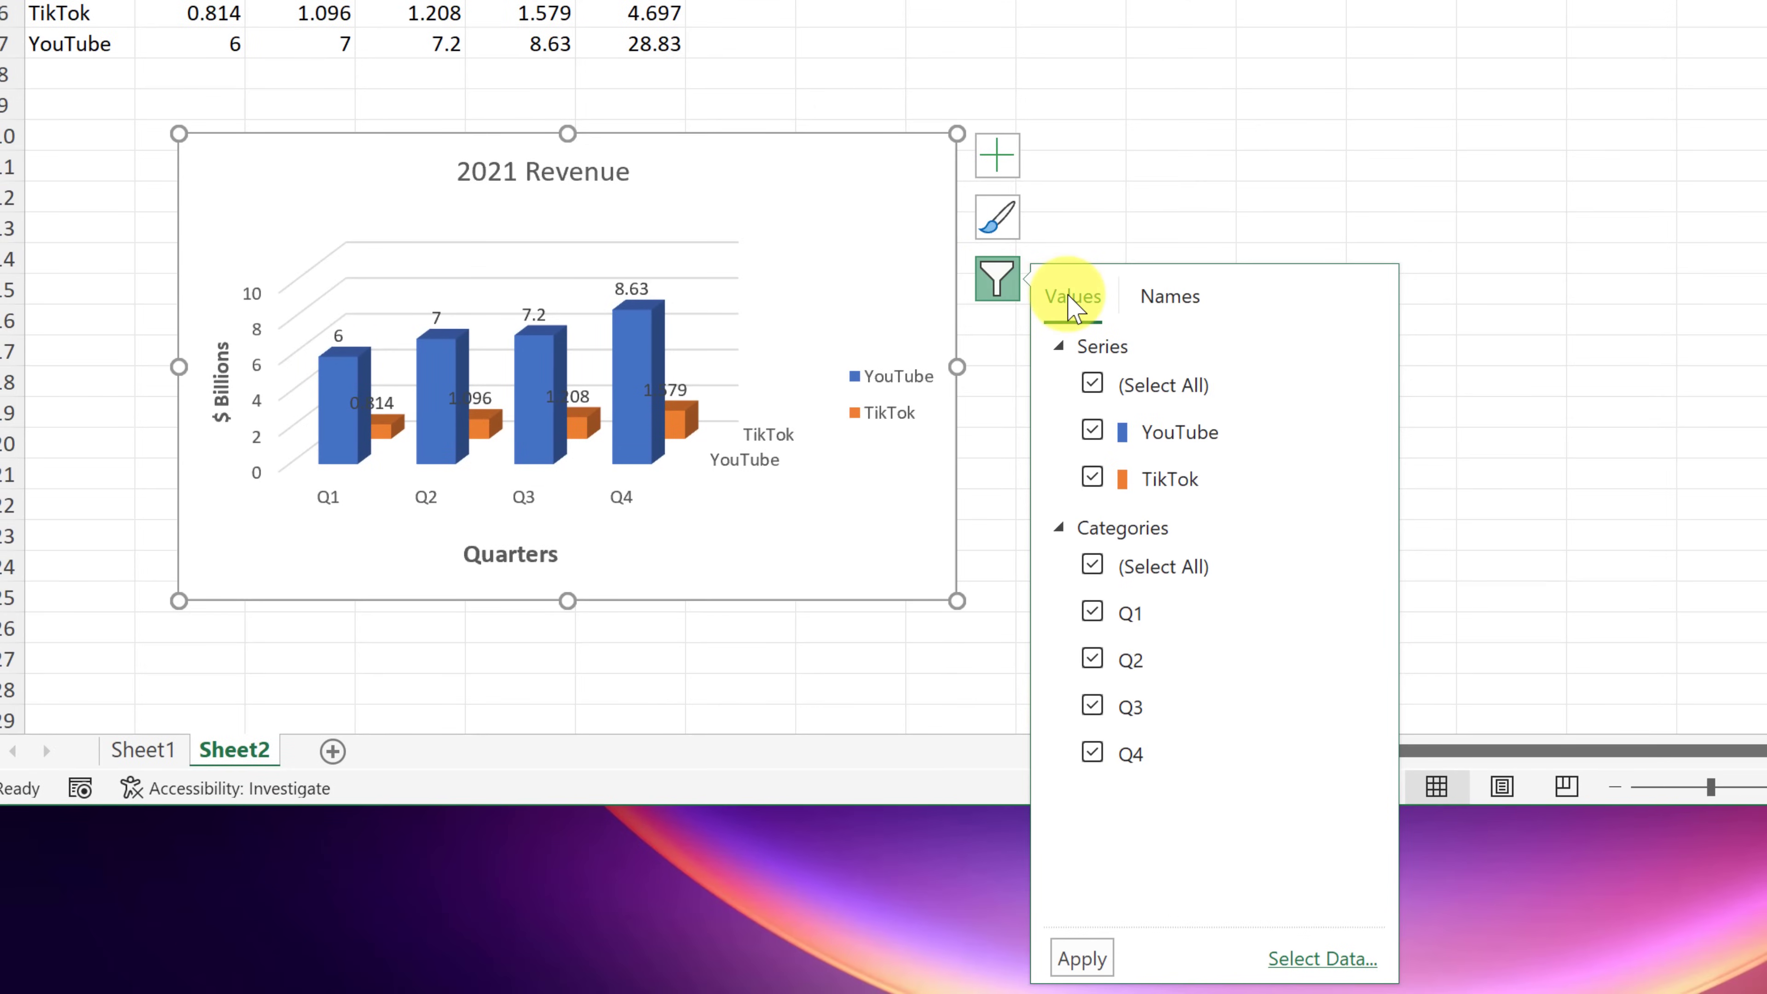
left_click(1320, 959)
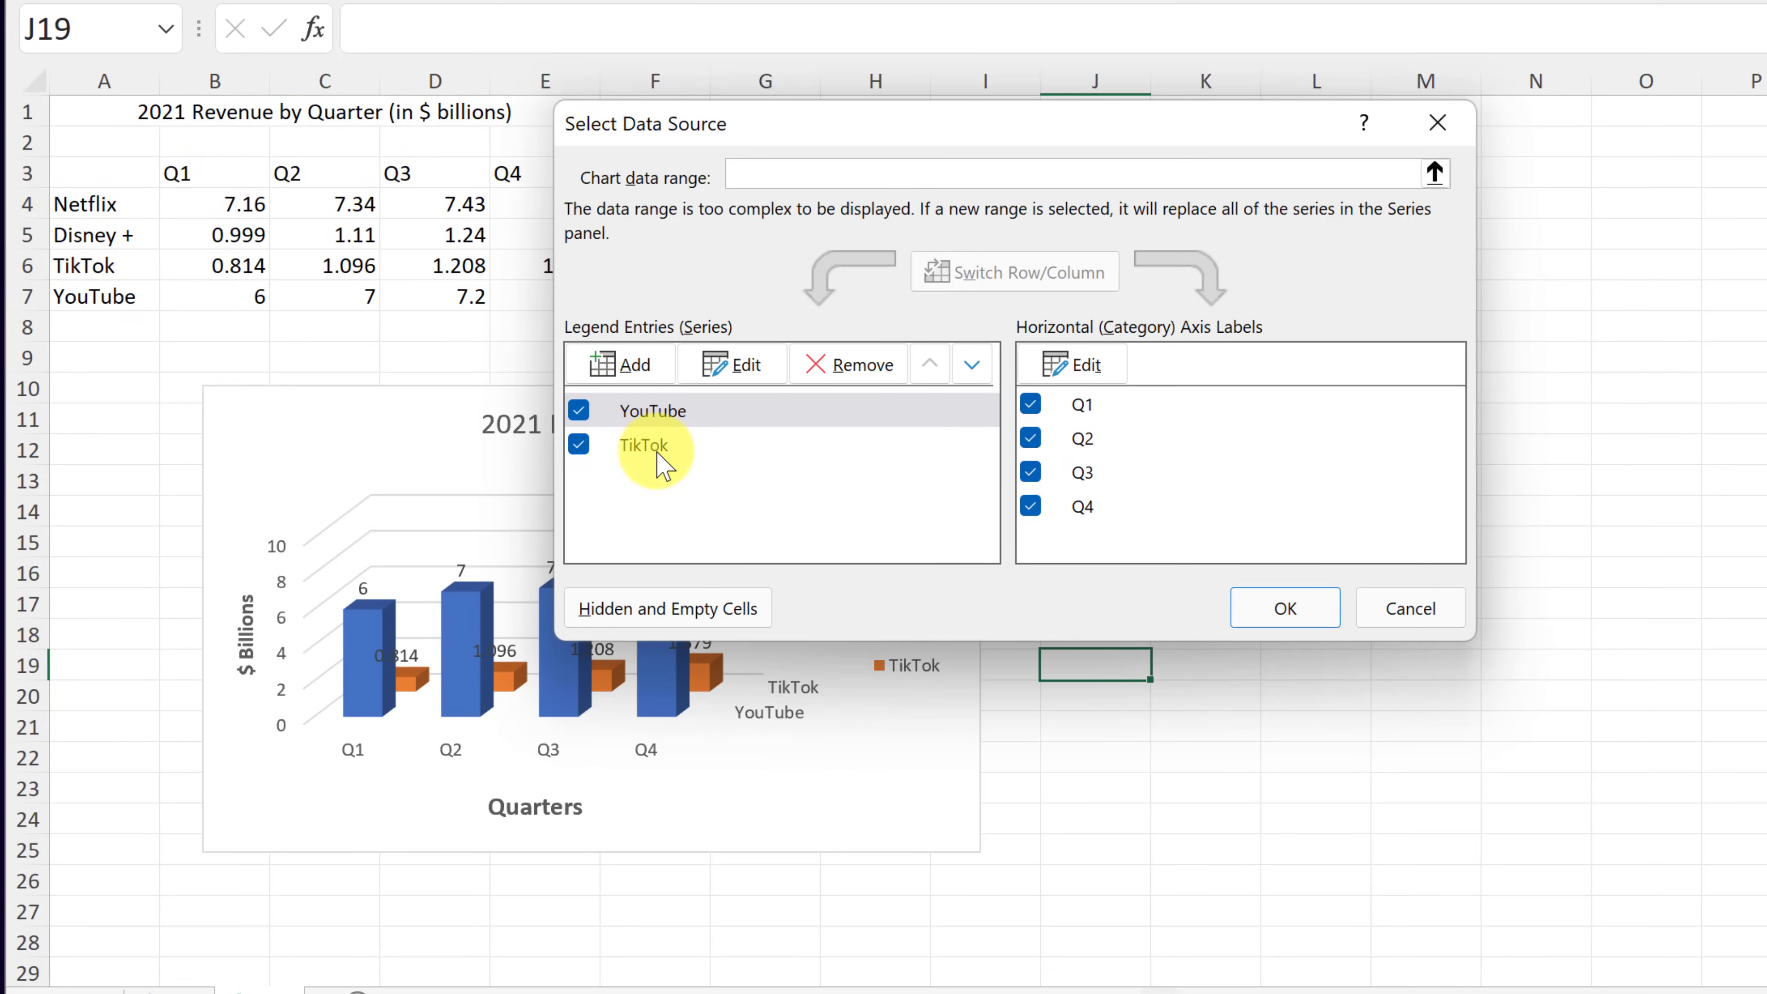
left_click(661, 449)
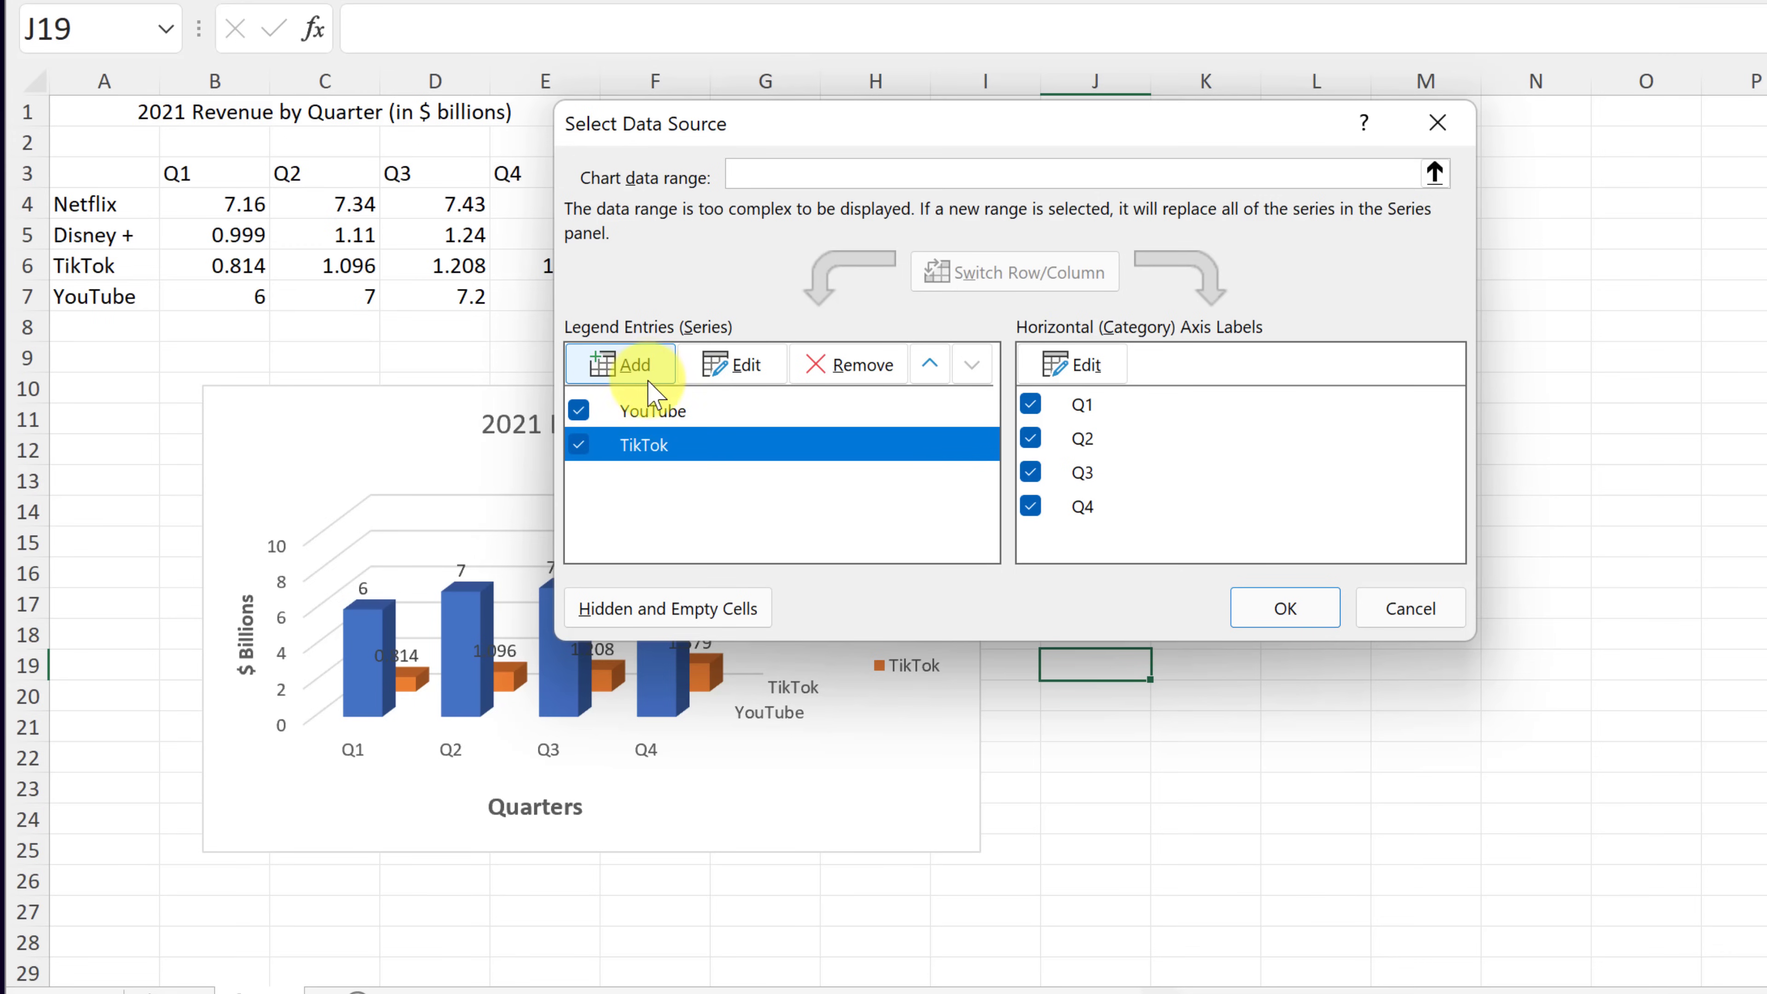
left_click(920, 373)
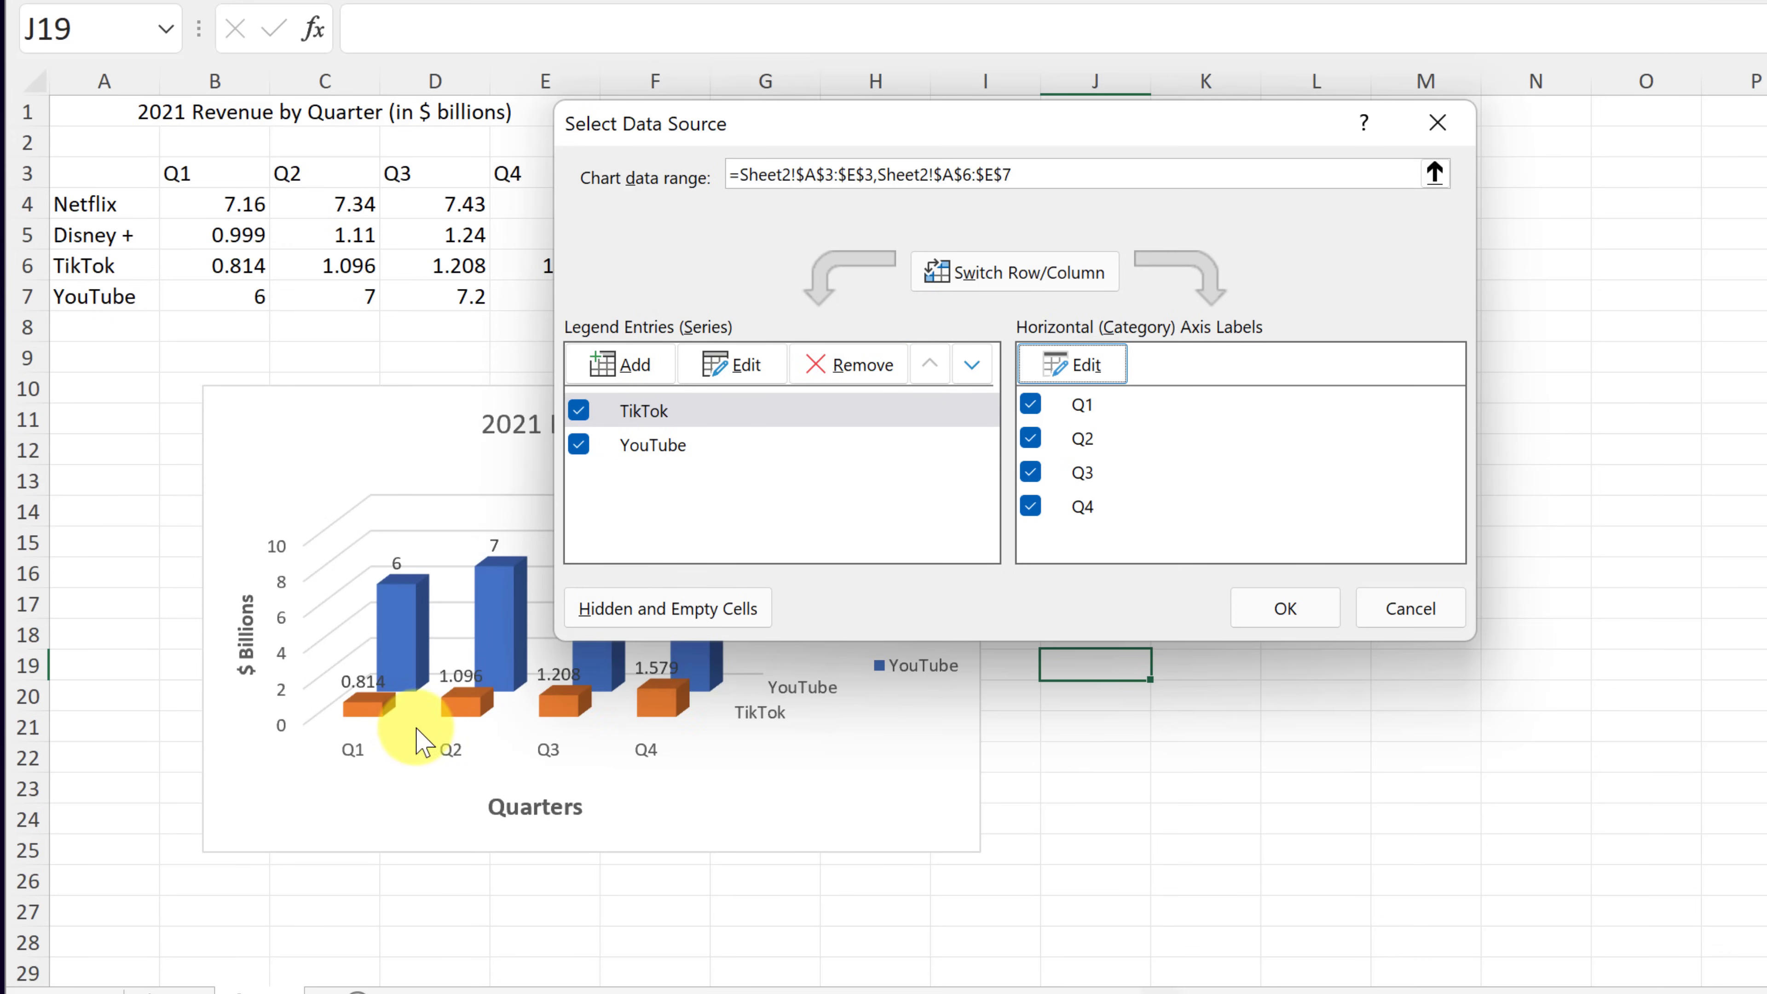
left_click(1285, 608)
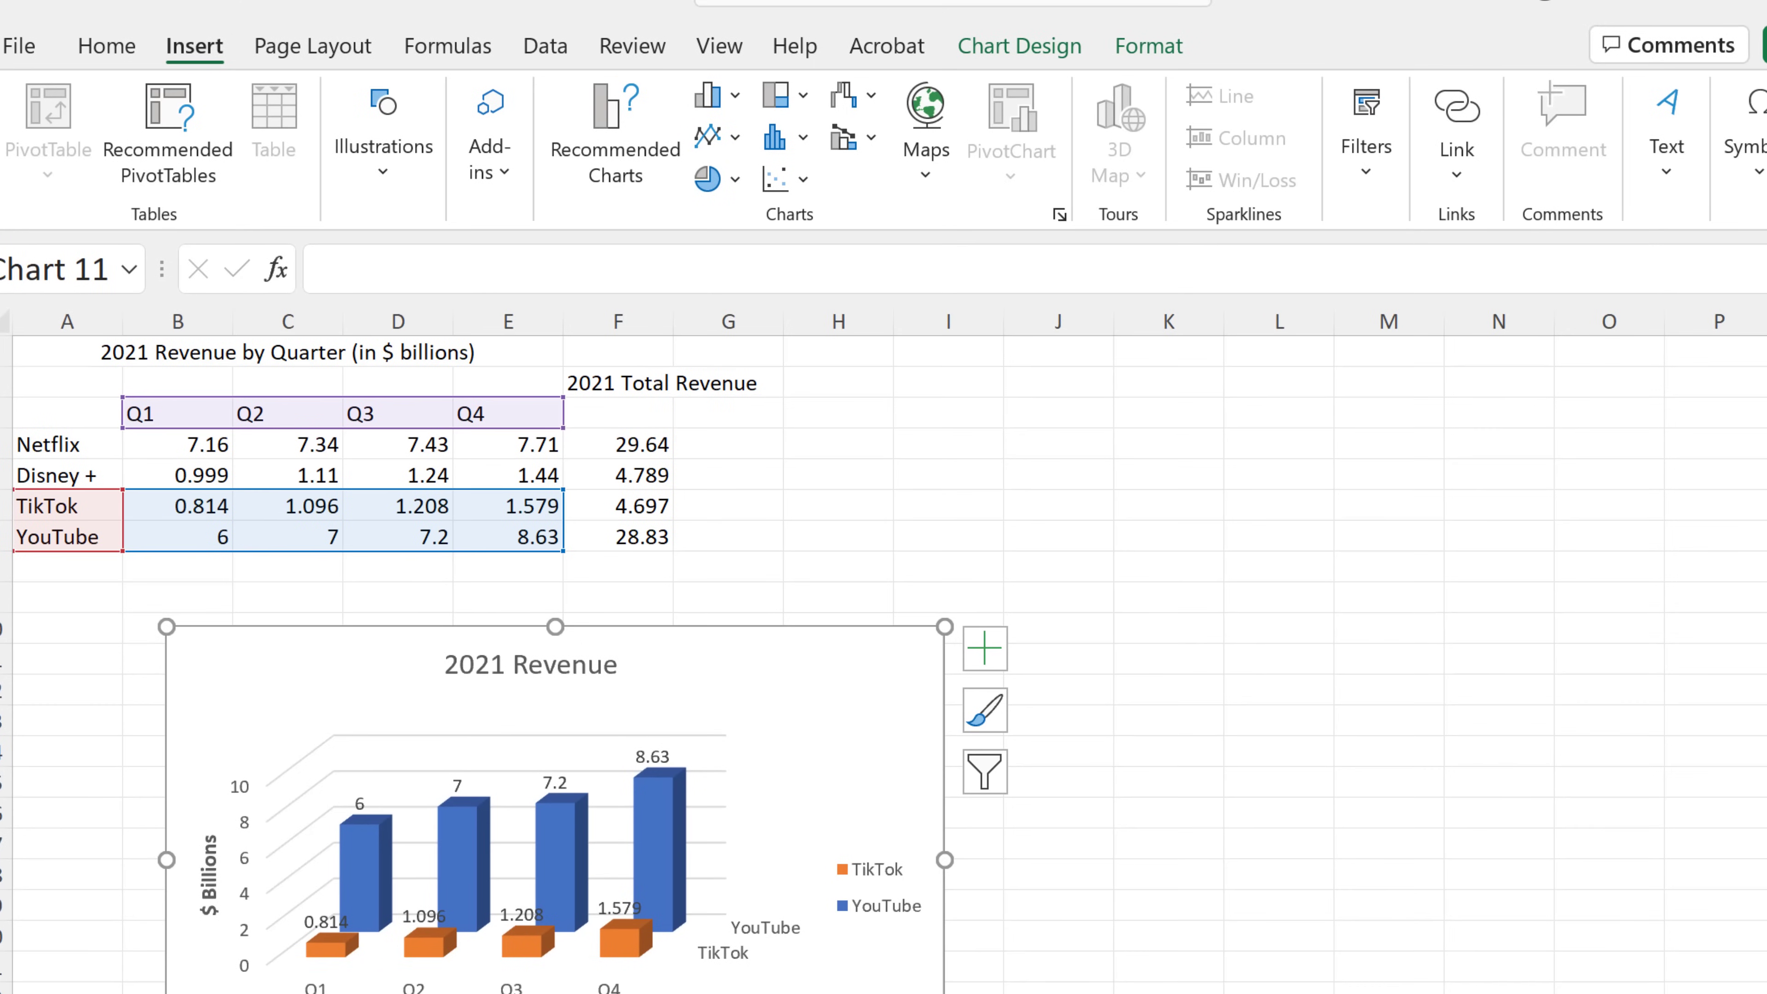
Step: Preview the full range of chart styles available for the 3-D column chart, leaving the current style in place
left_click(1052, 48)
left_click(1309, 169)
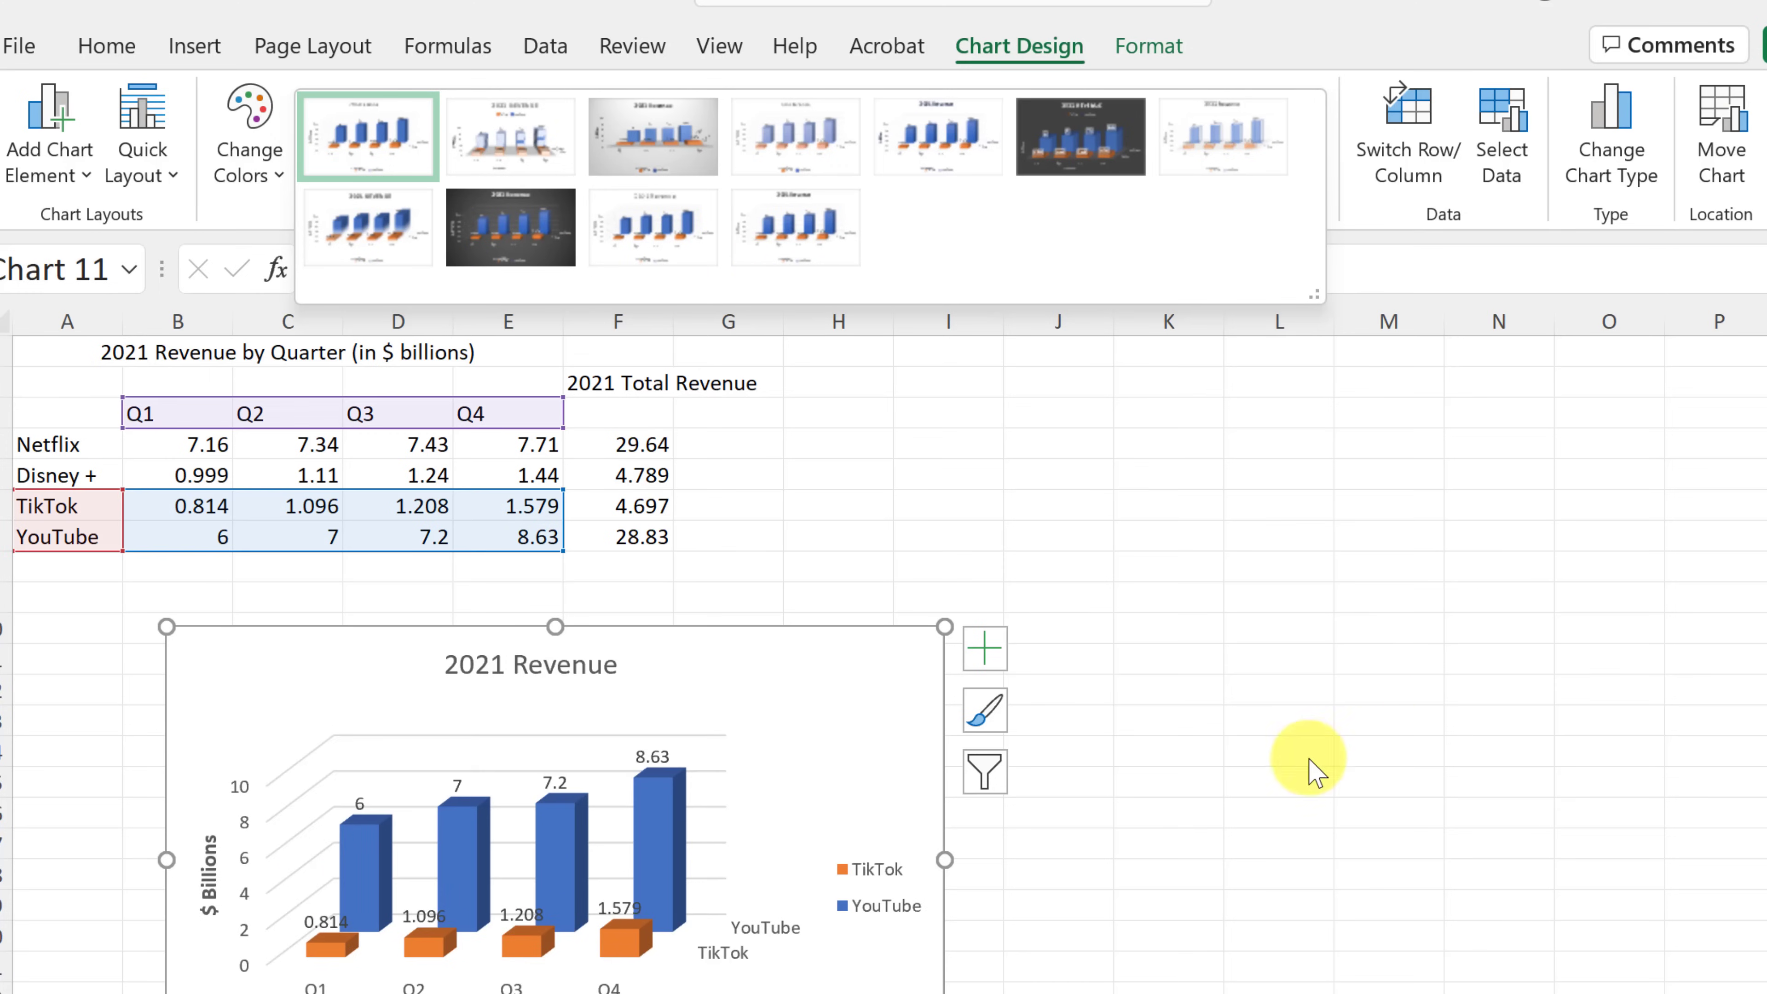
left_click(1216, 854)
left_click(1133, 993)
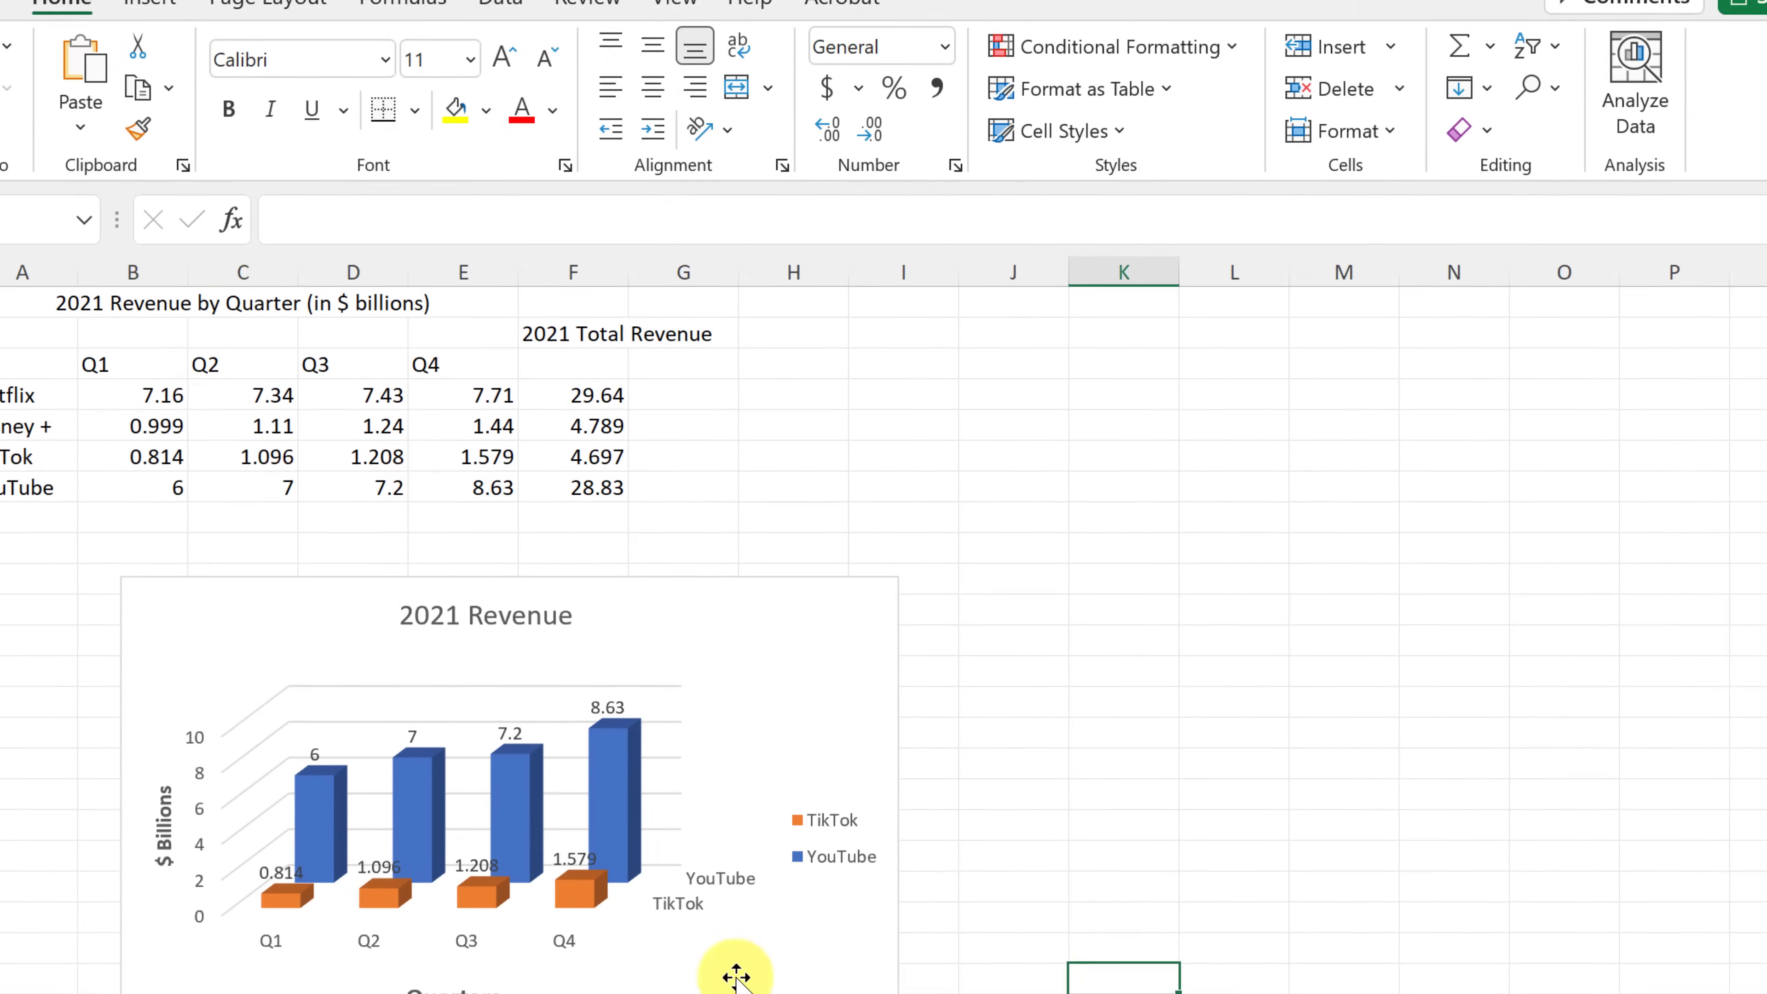
Step: Try a solid red border around the Quarters axis title, and undo it
left_click(863, 987)
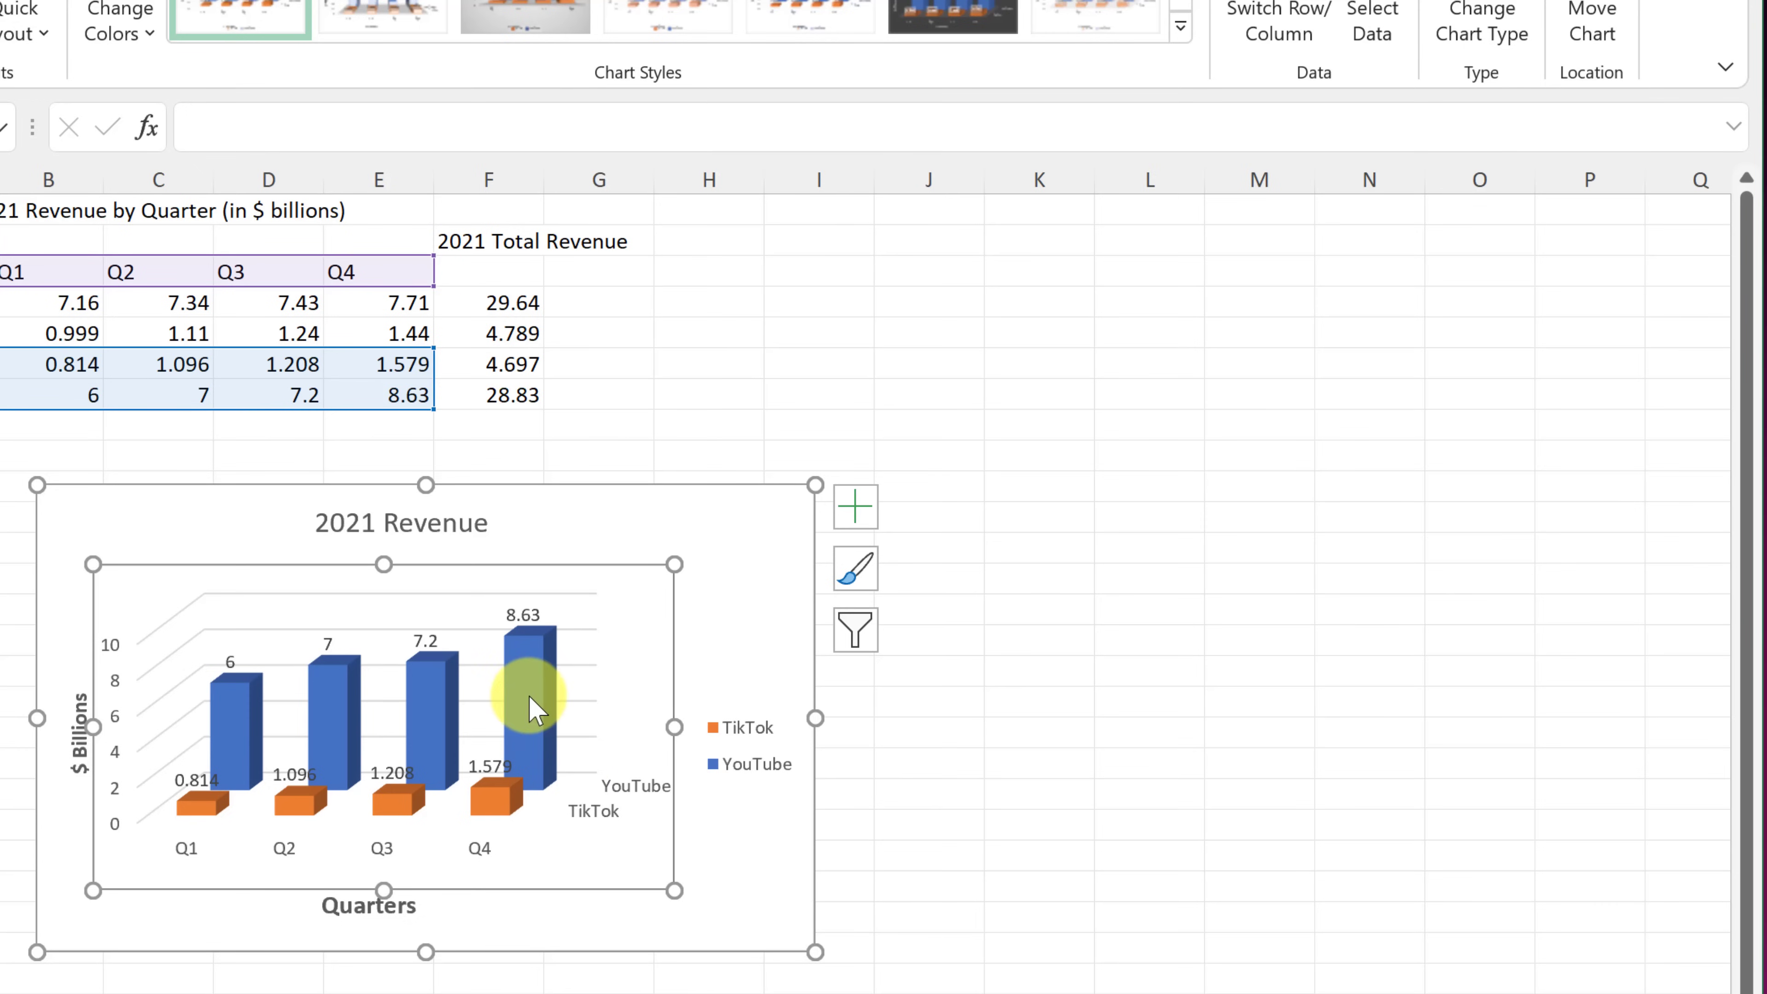
double_click(349, 912)
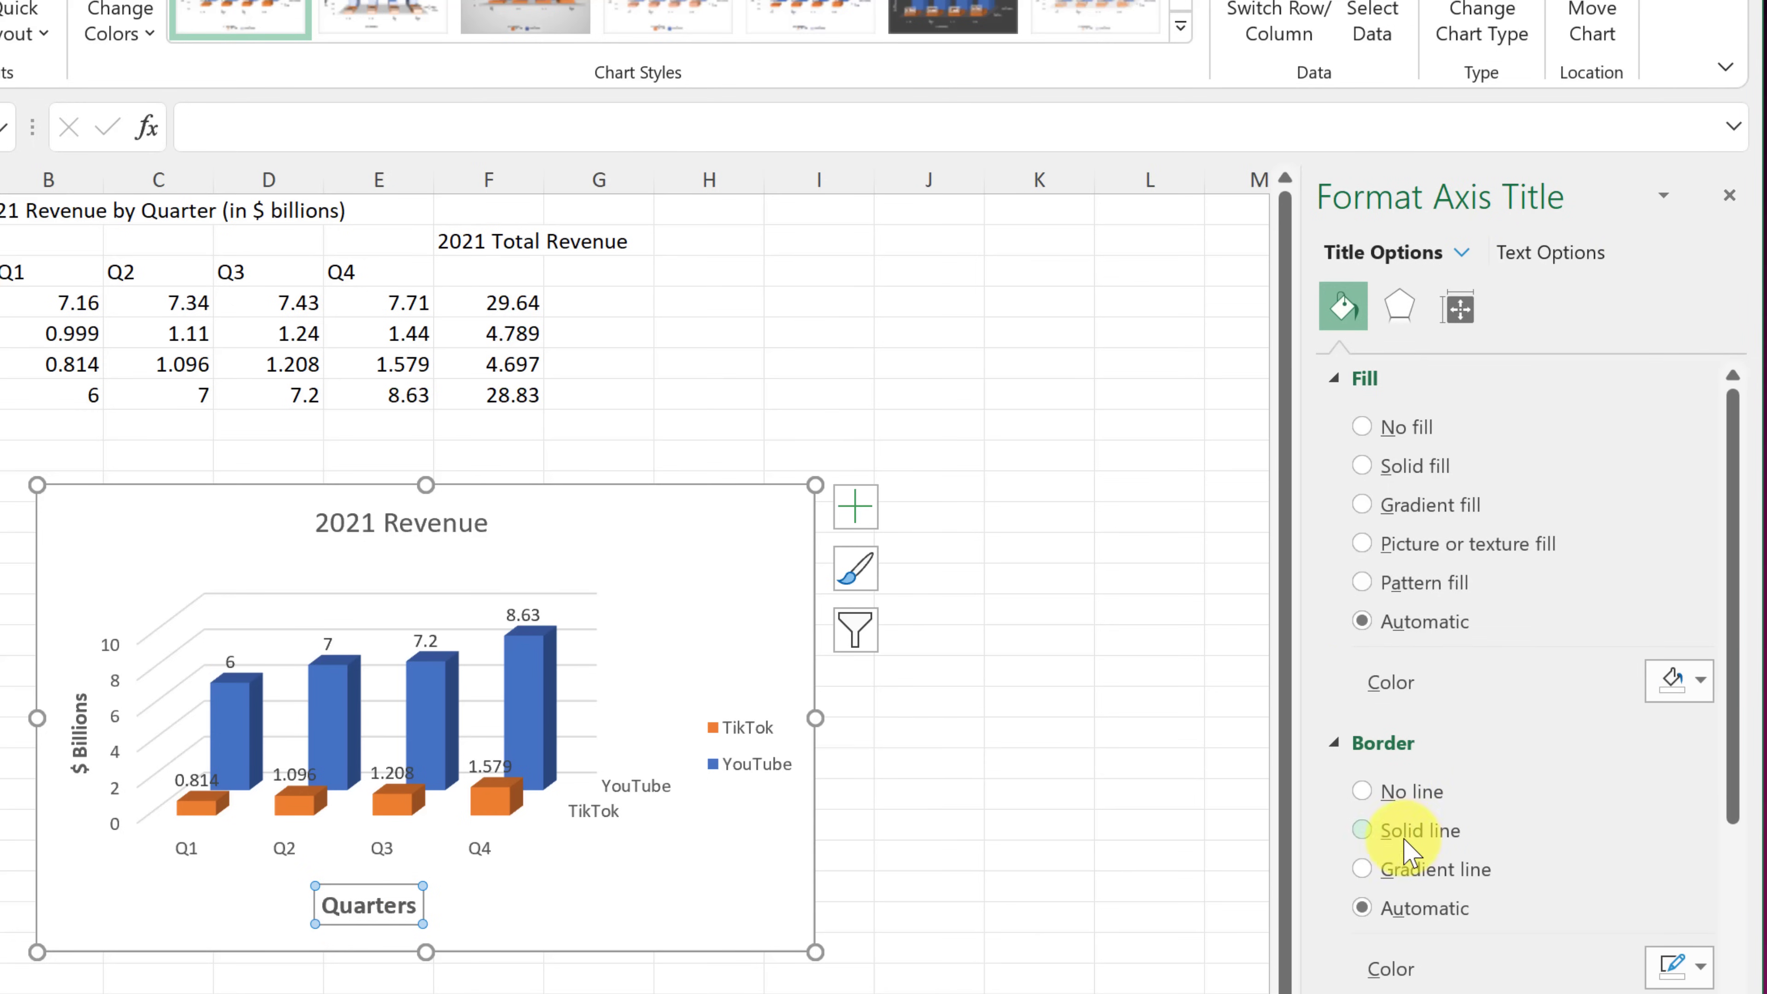
scroll(1482, 844, "down", 2)
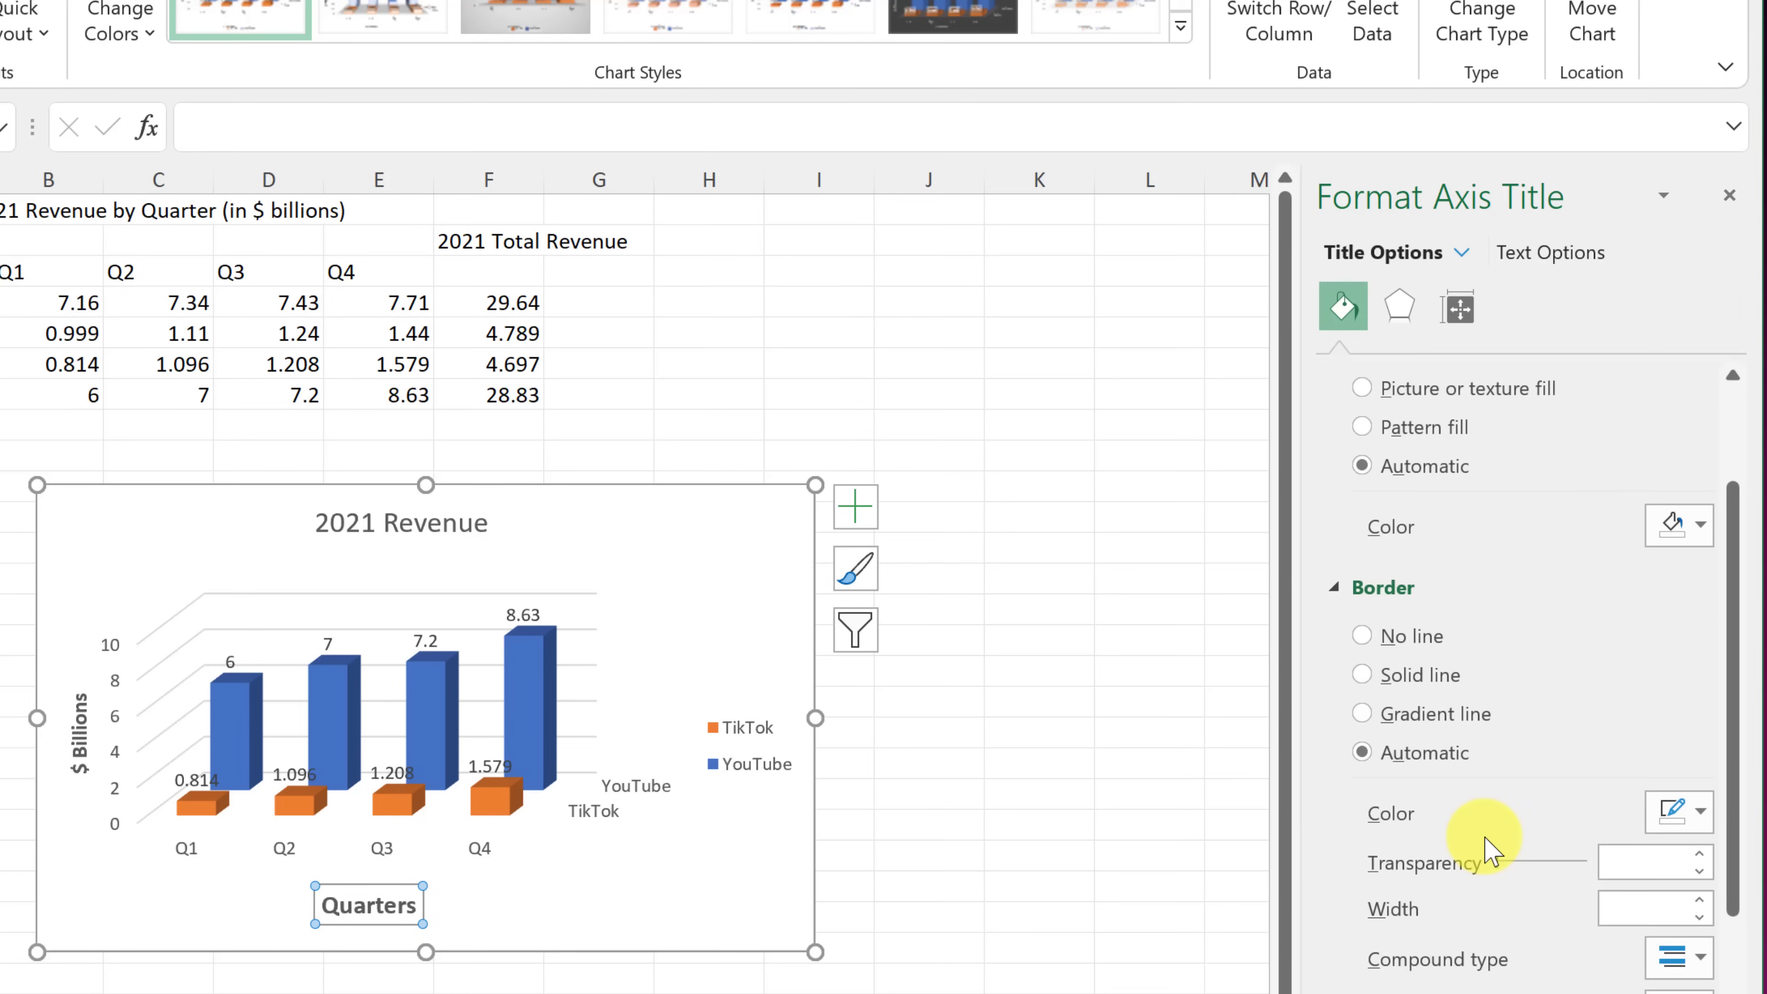
scroll(1468, 845, "up", 1)
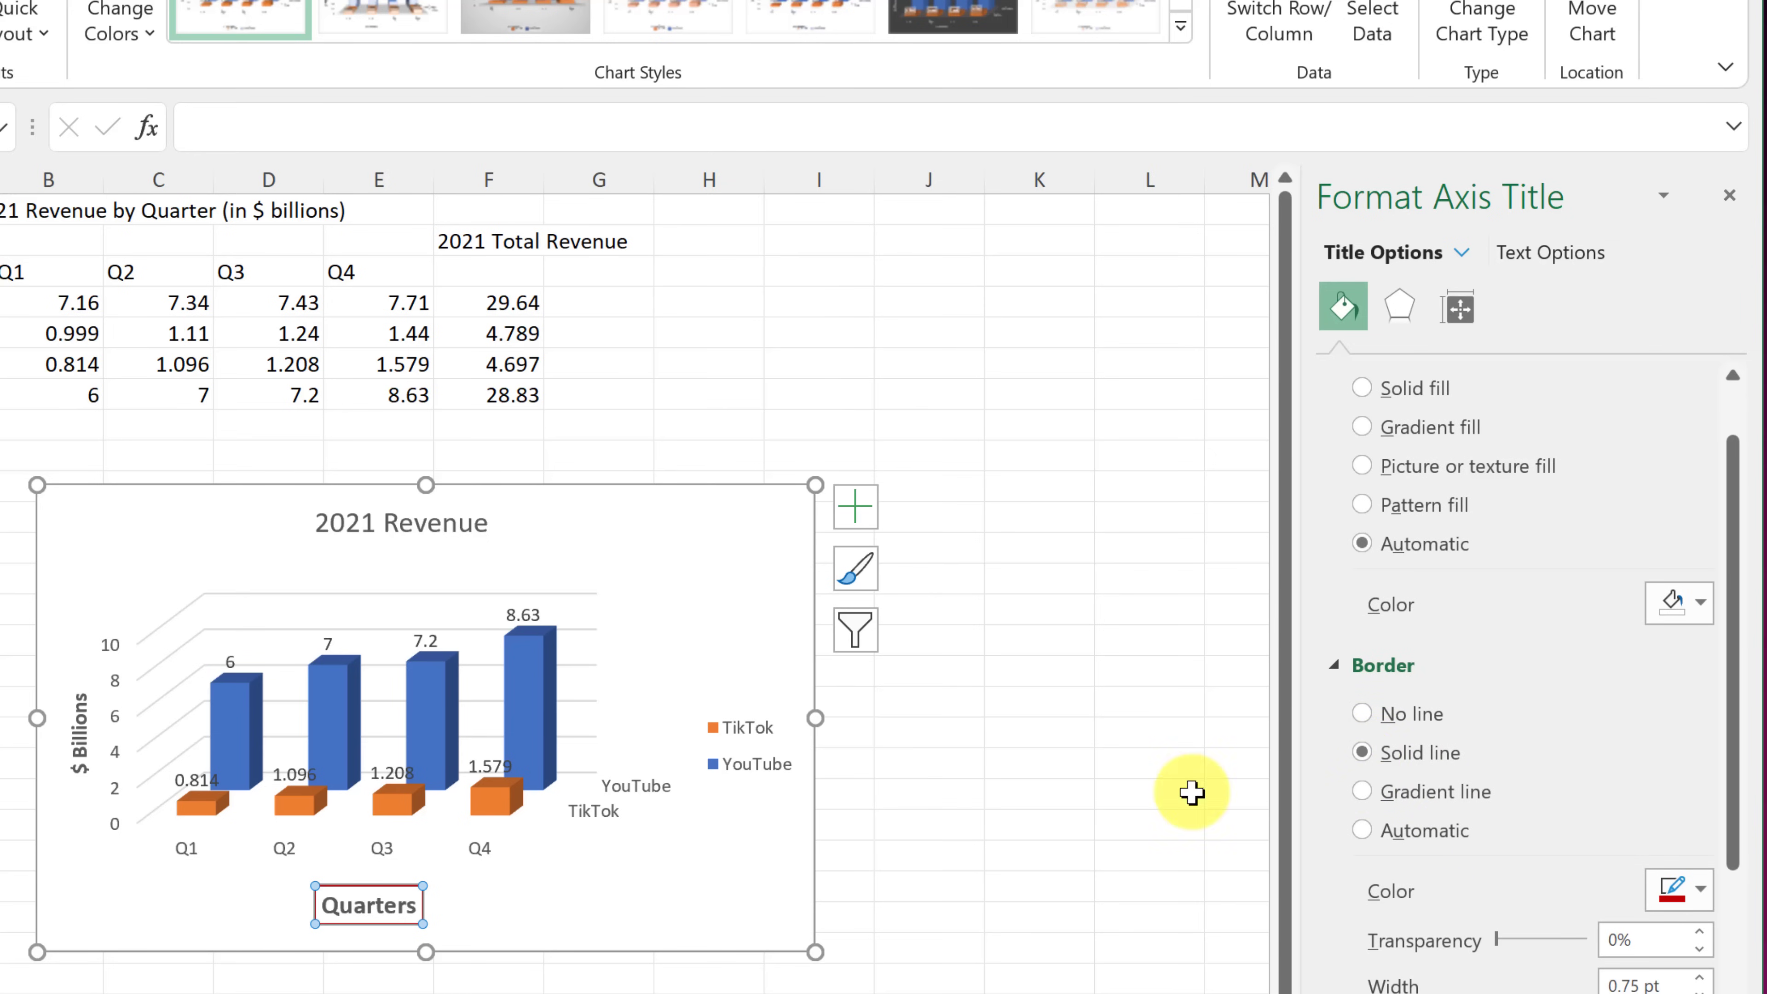
left_click(336, 941)
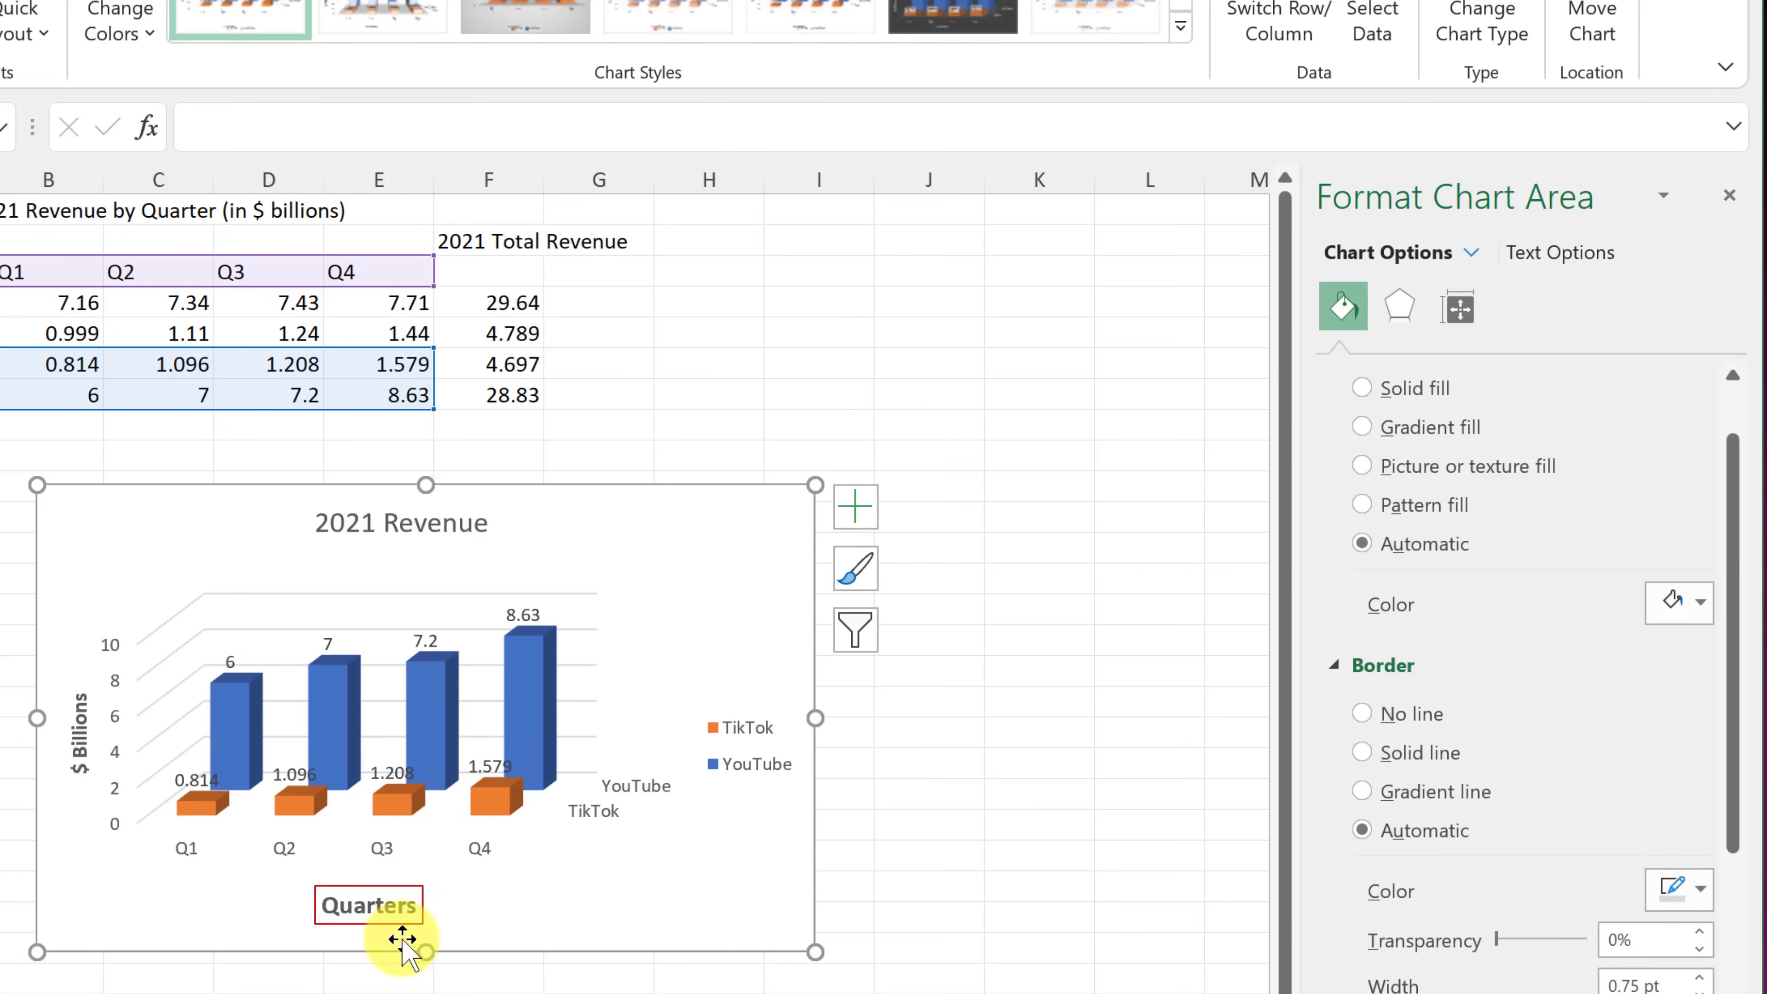
key("Up")
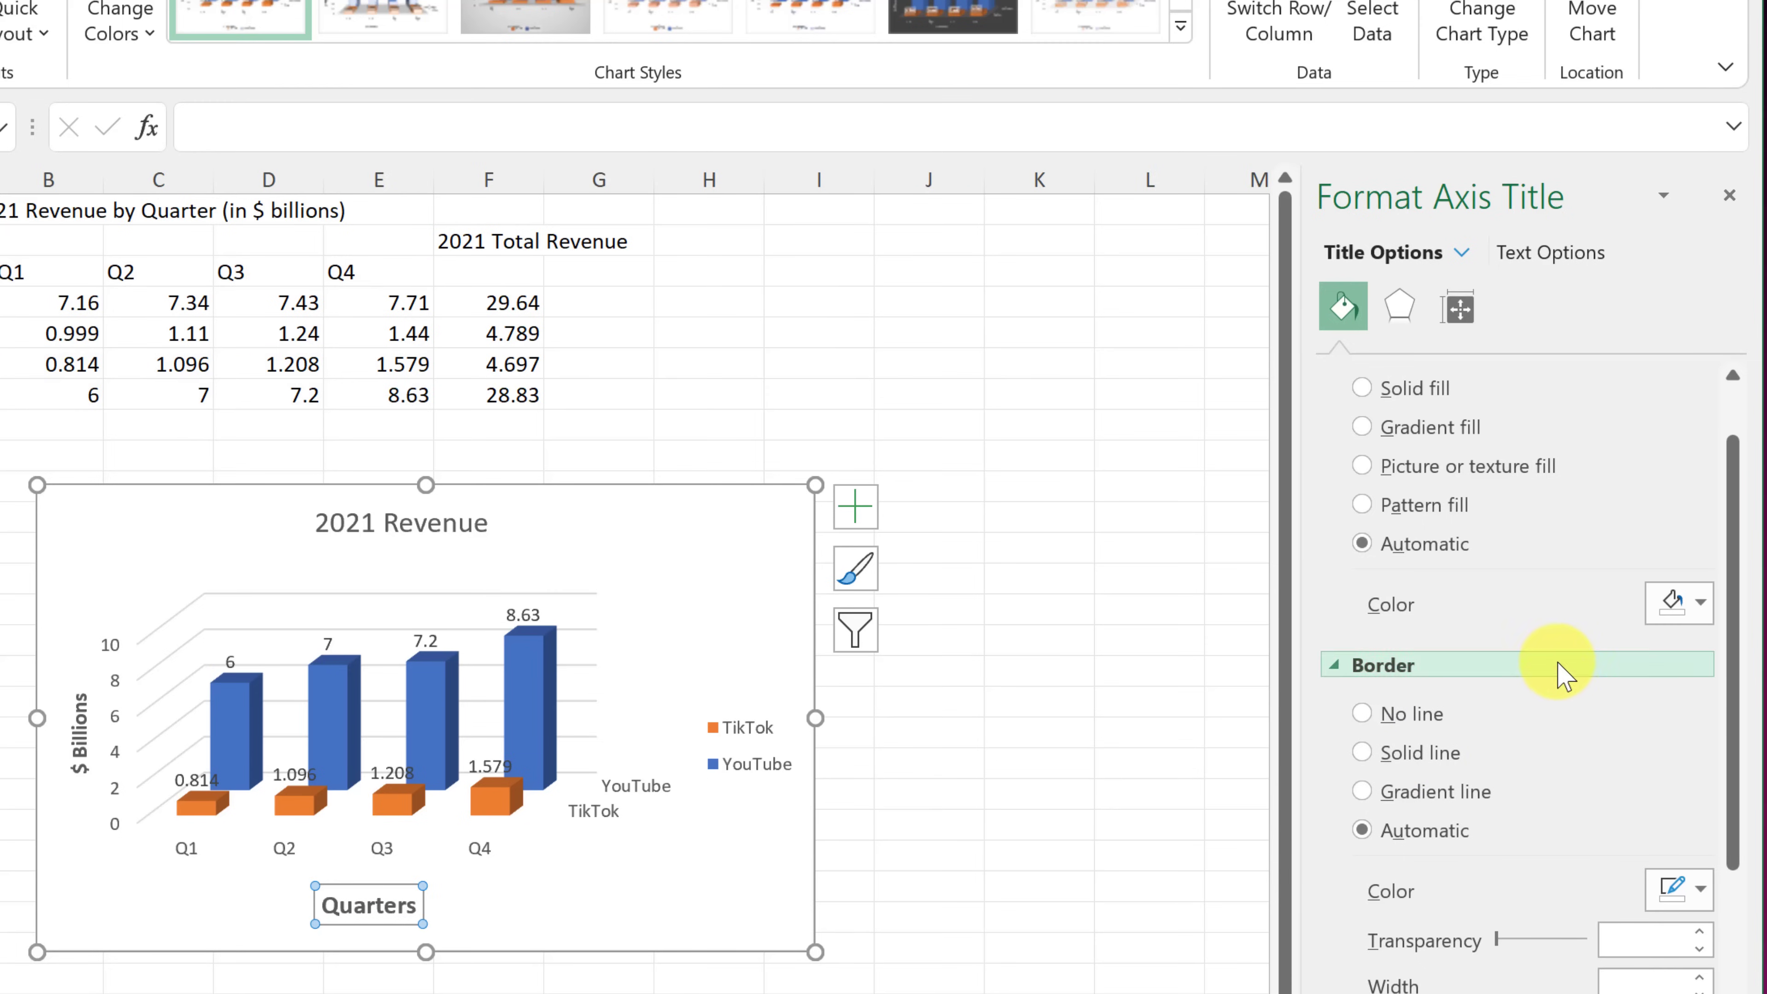
scroll(1558, 626, "up", 1)
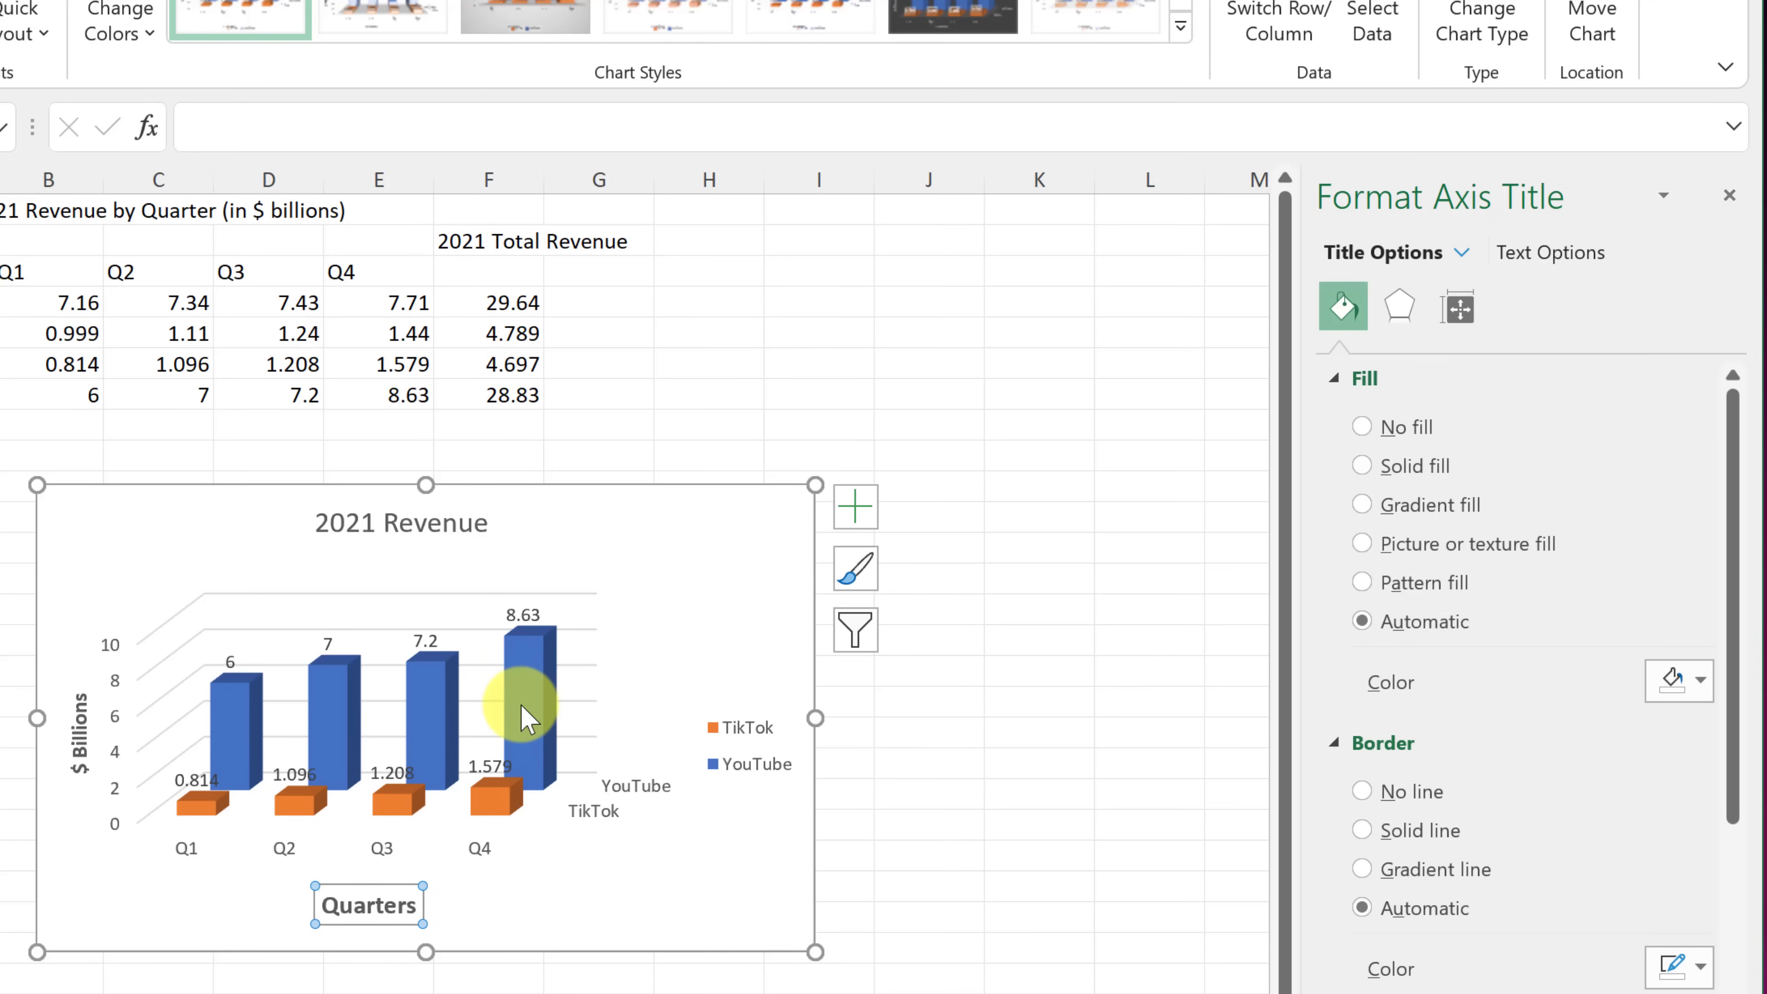
Step: Fill the YouTube data series columns with solid standard red
left_click(529, 717)
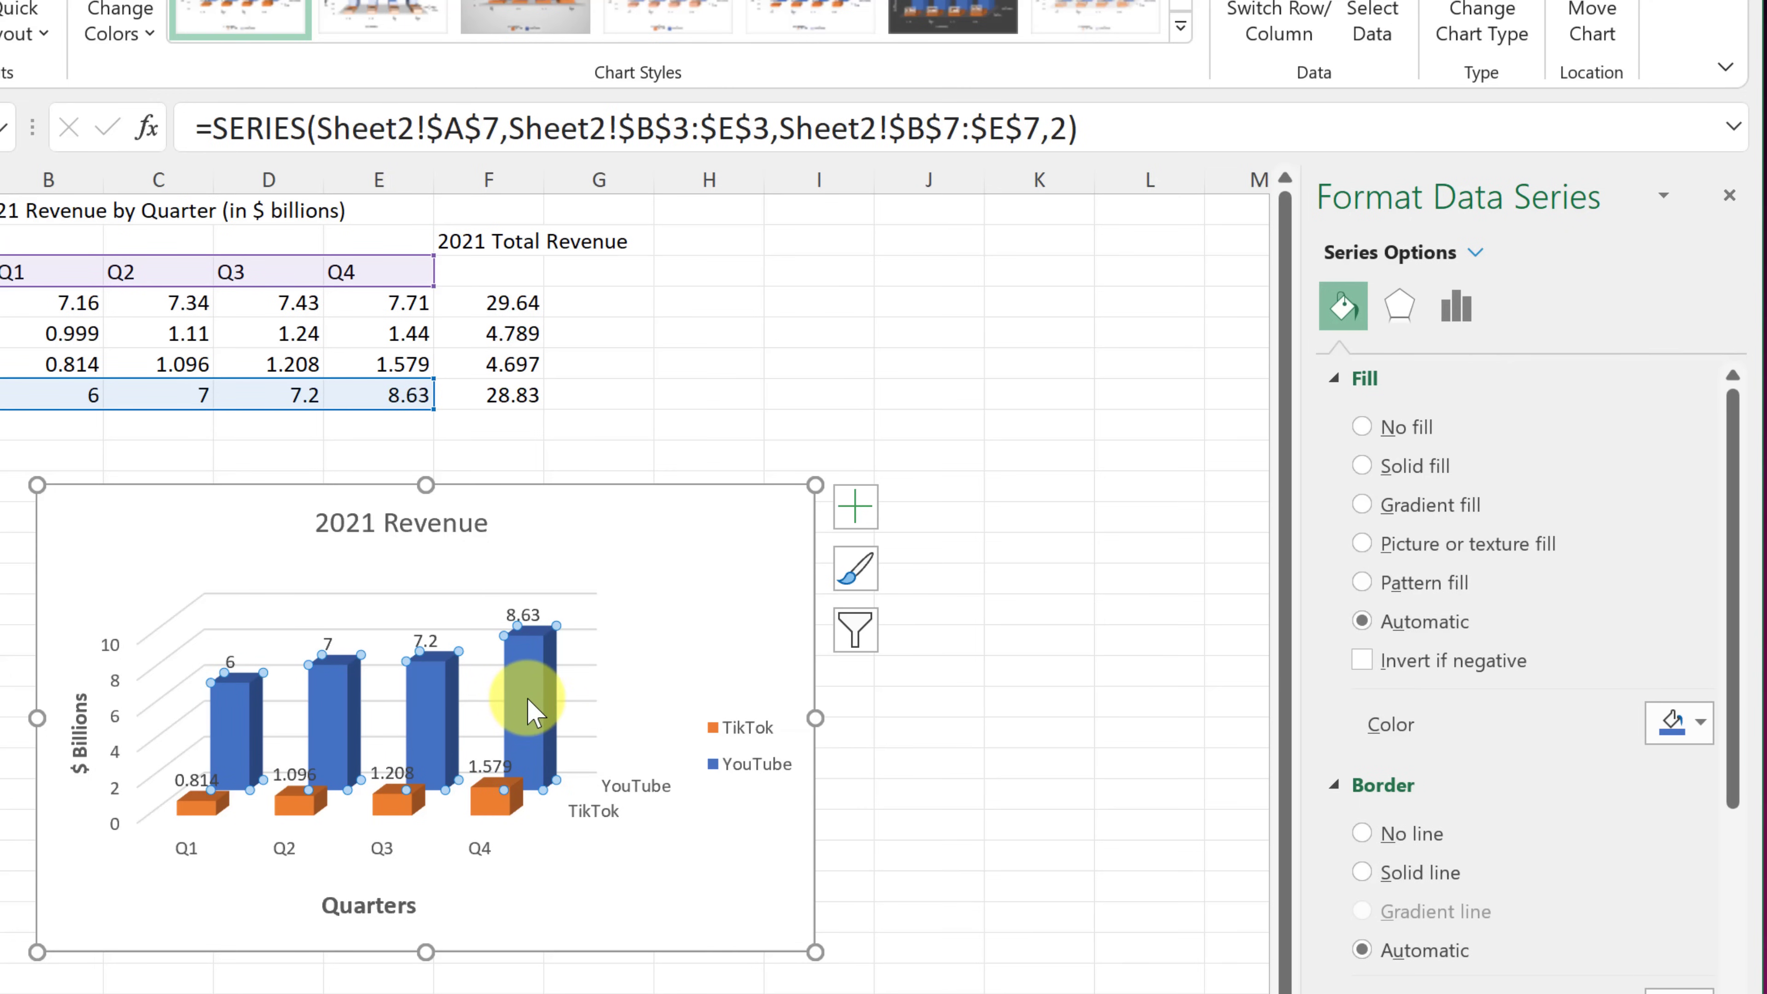
scroll(1642, 816, "down", 1)
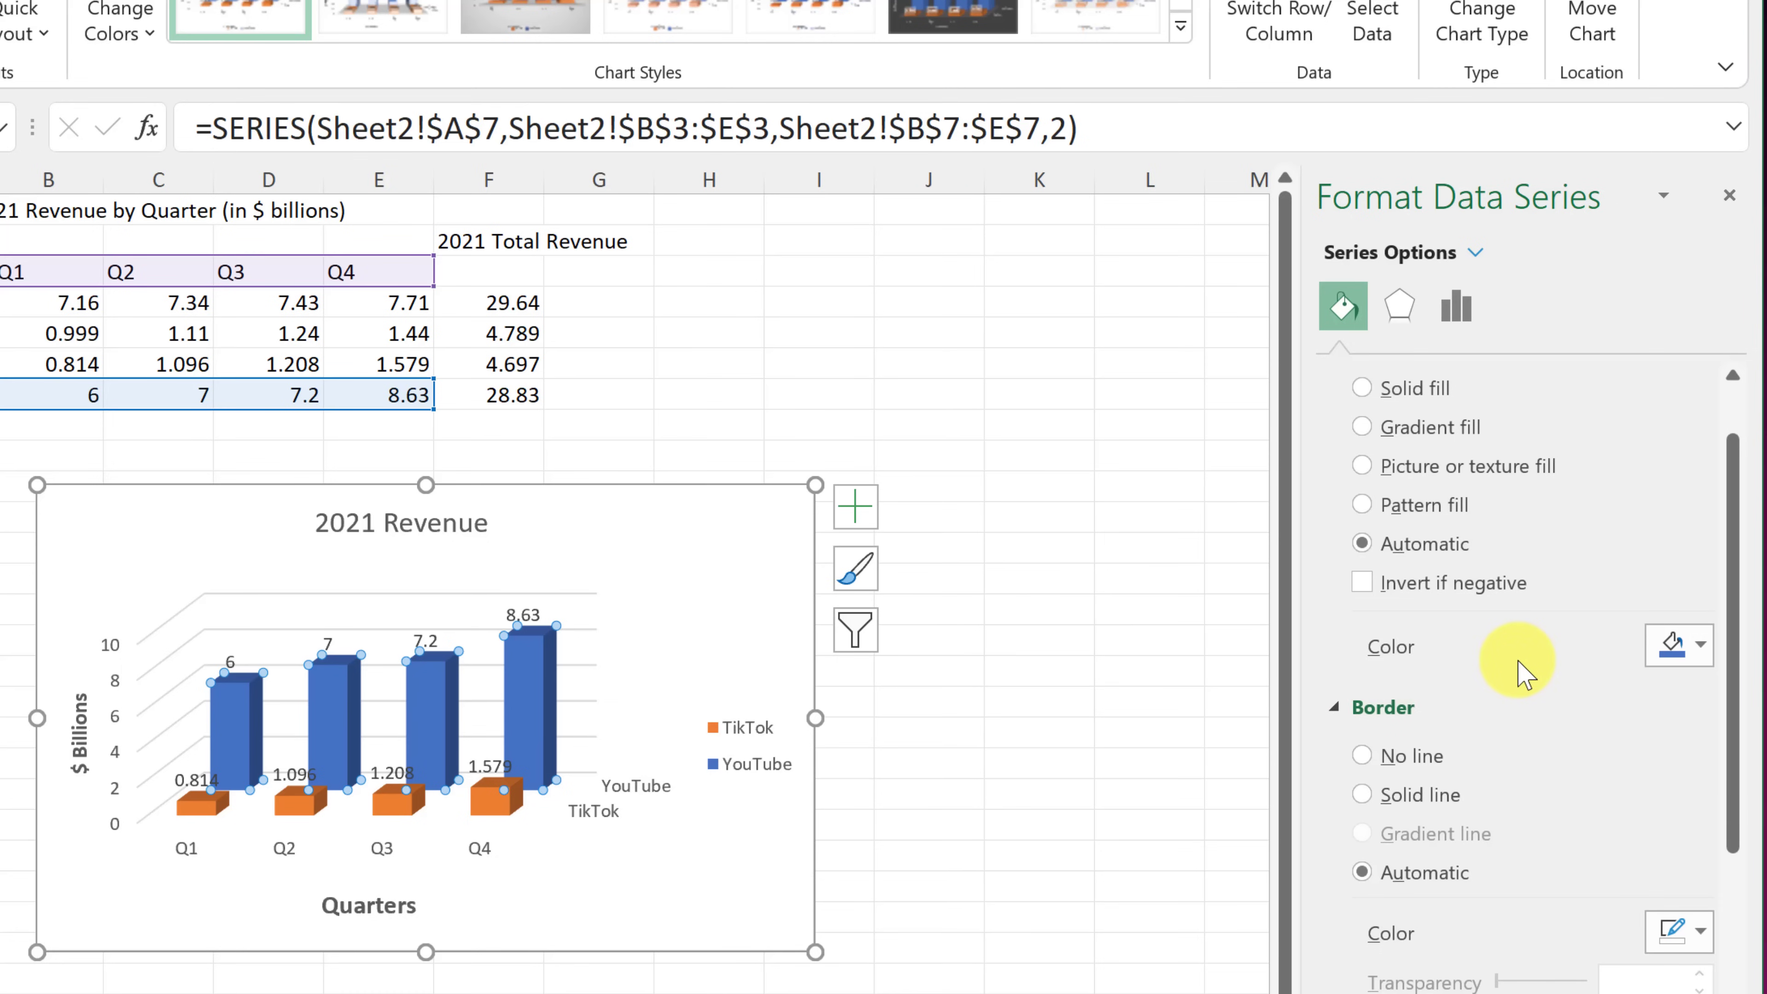
left_click(1701, 655)
left_click(1681, 964)
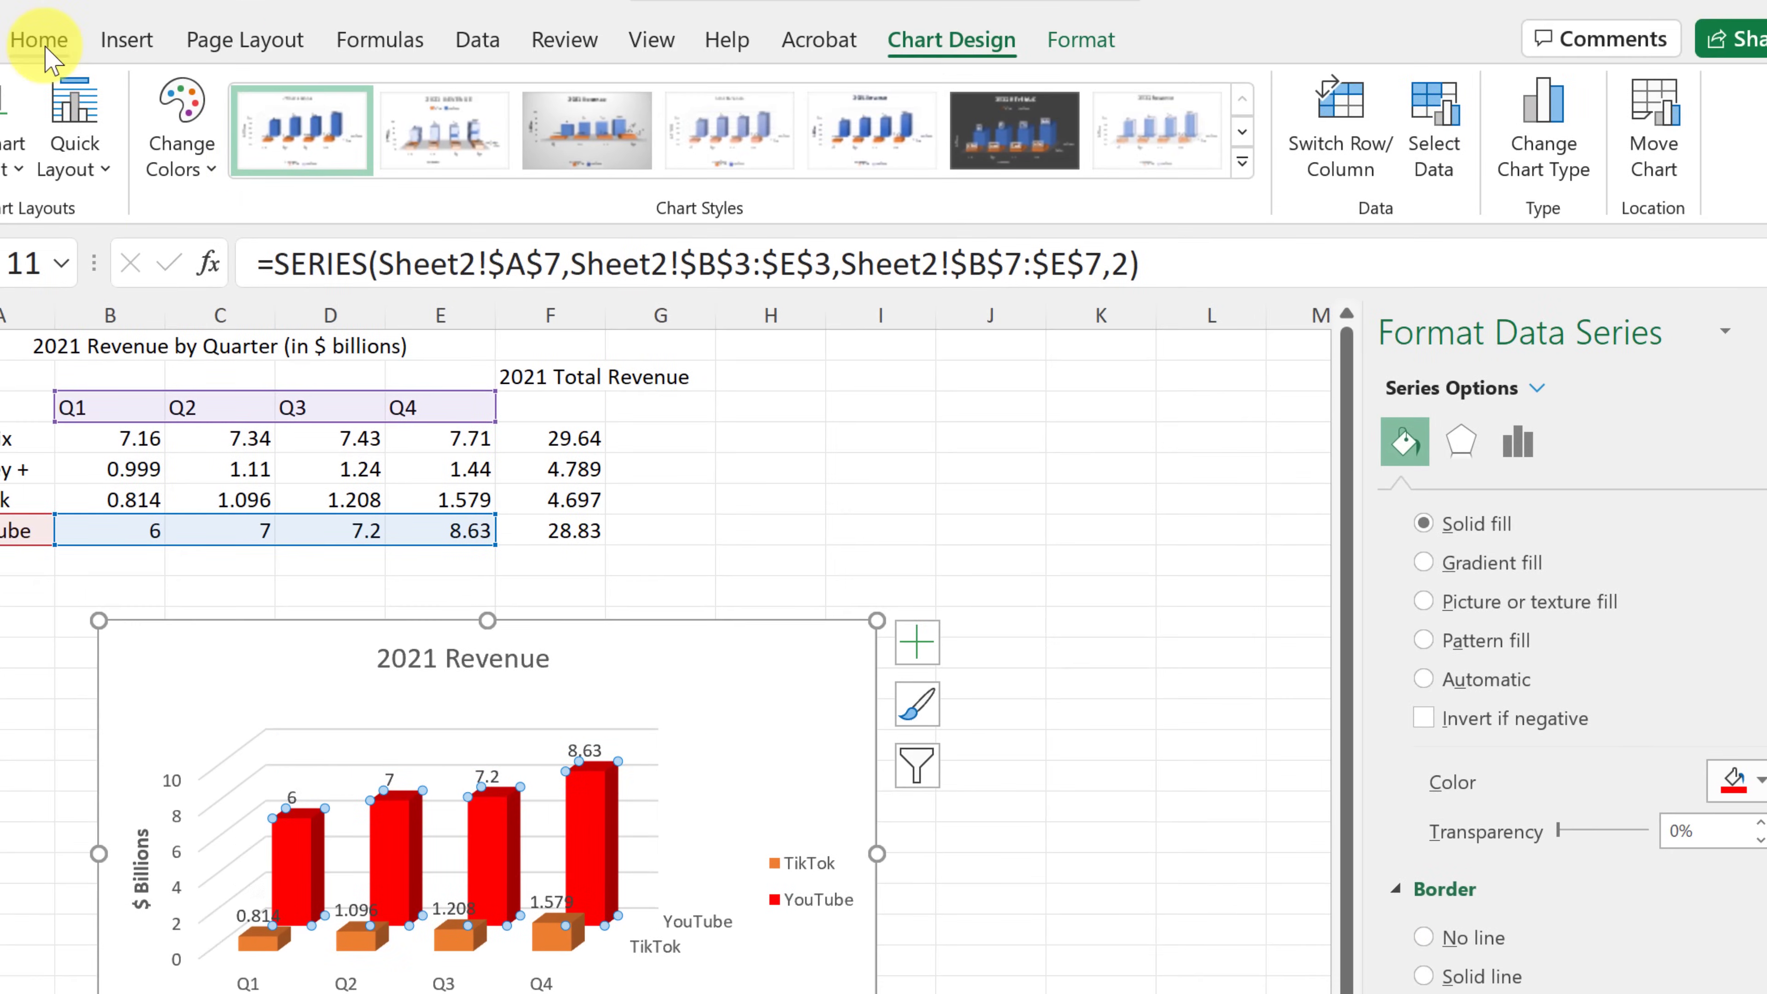
left_click(43, 43)
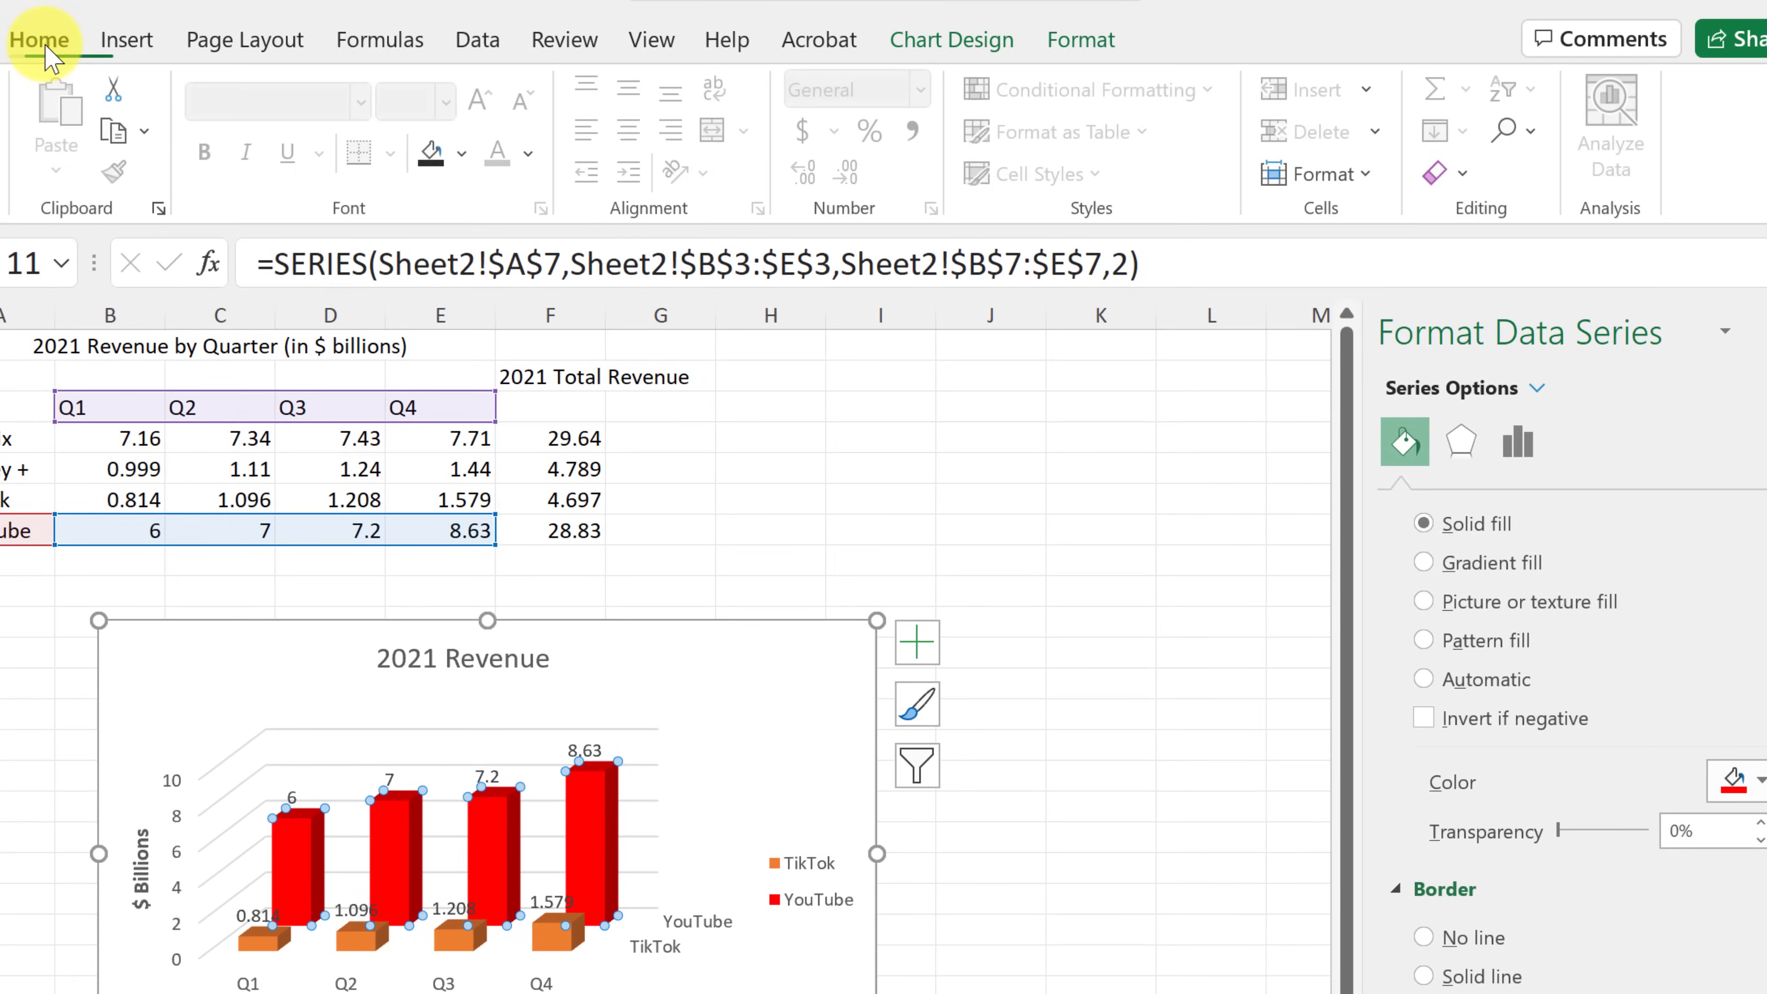
left_click(462, 154)
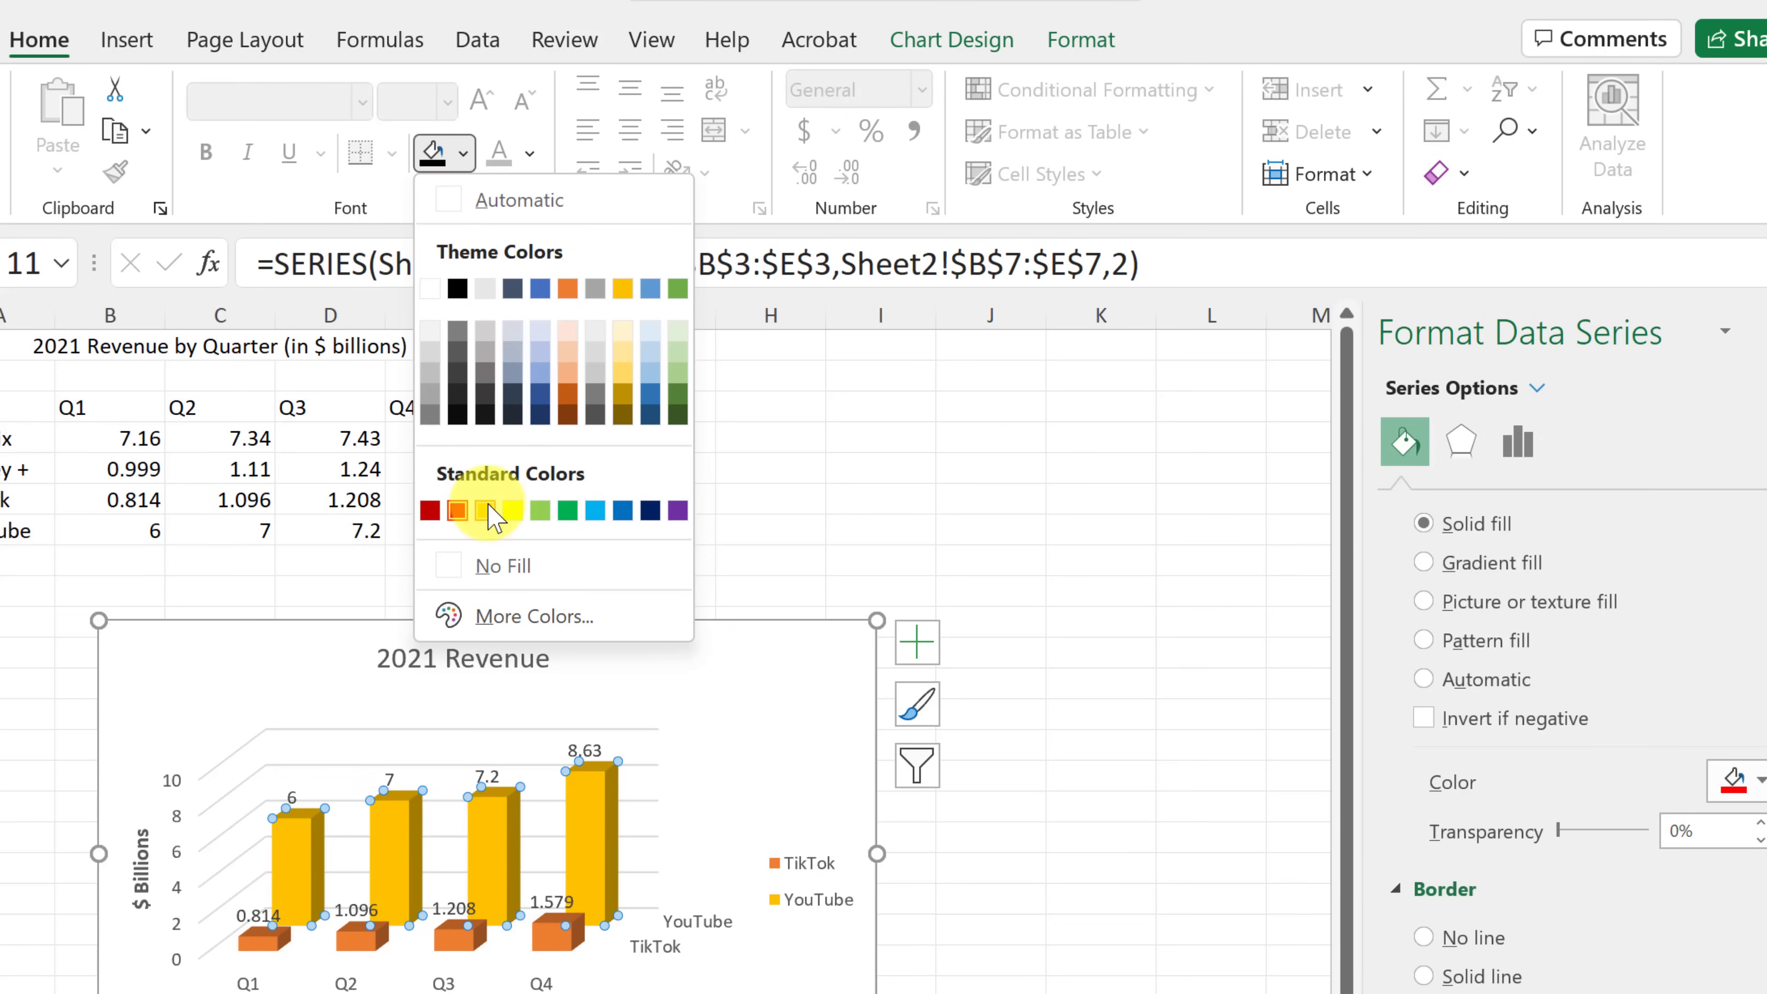
left_click(458, 510)
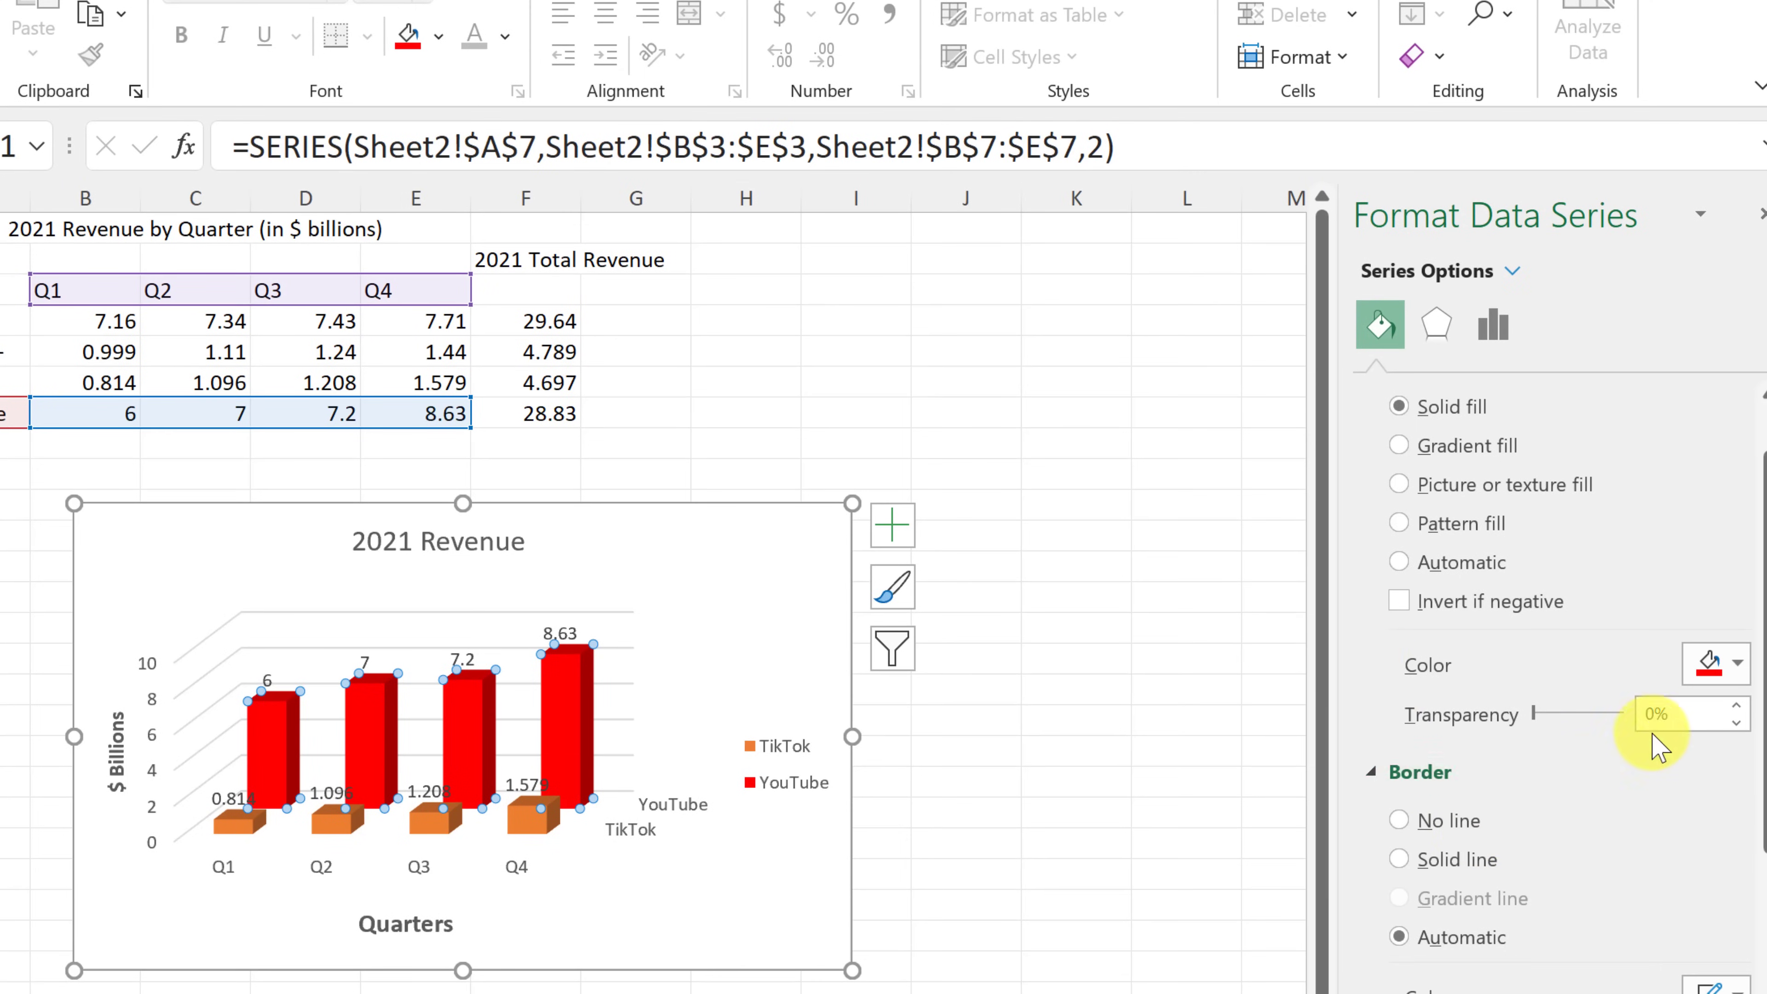
Step: Give the YouTube columns a solid black border with a width of 1 pt
scroll(1558, 863, "down", 2)
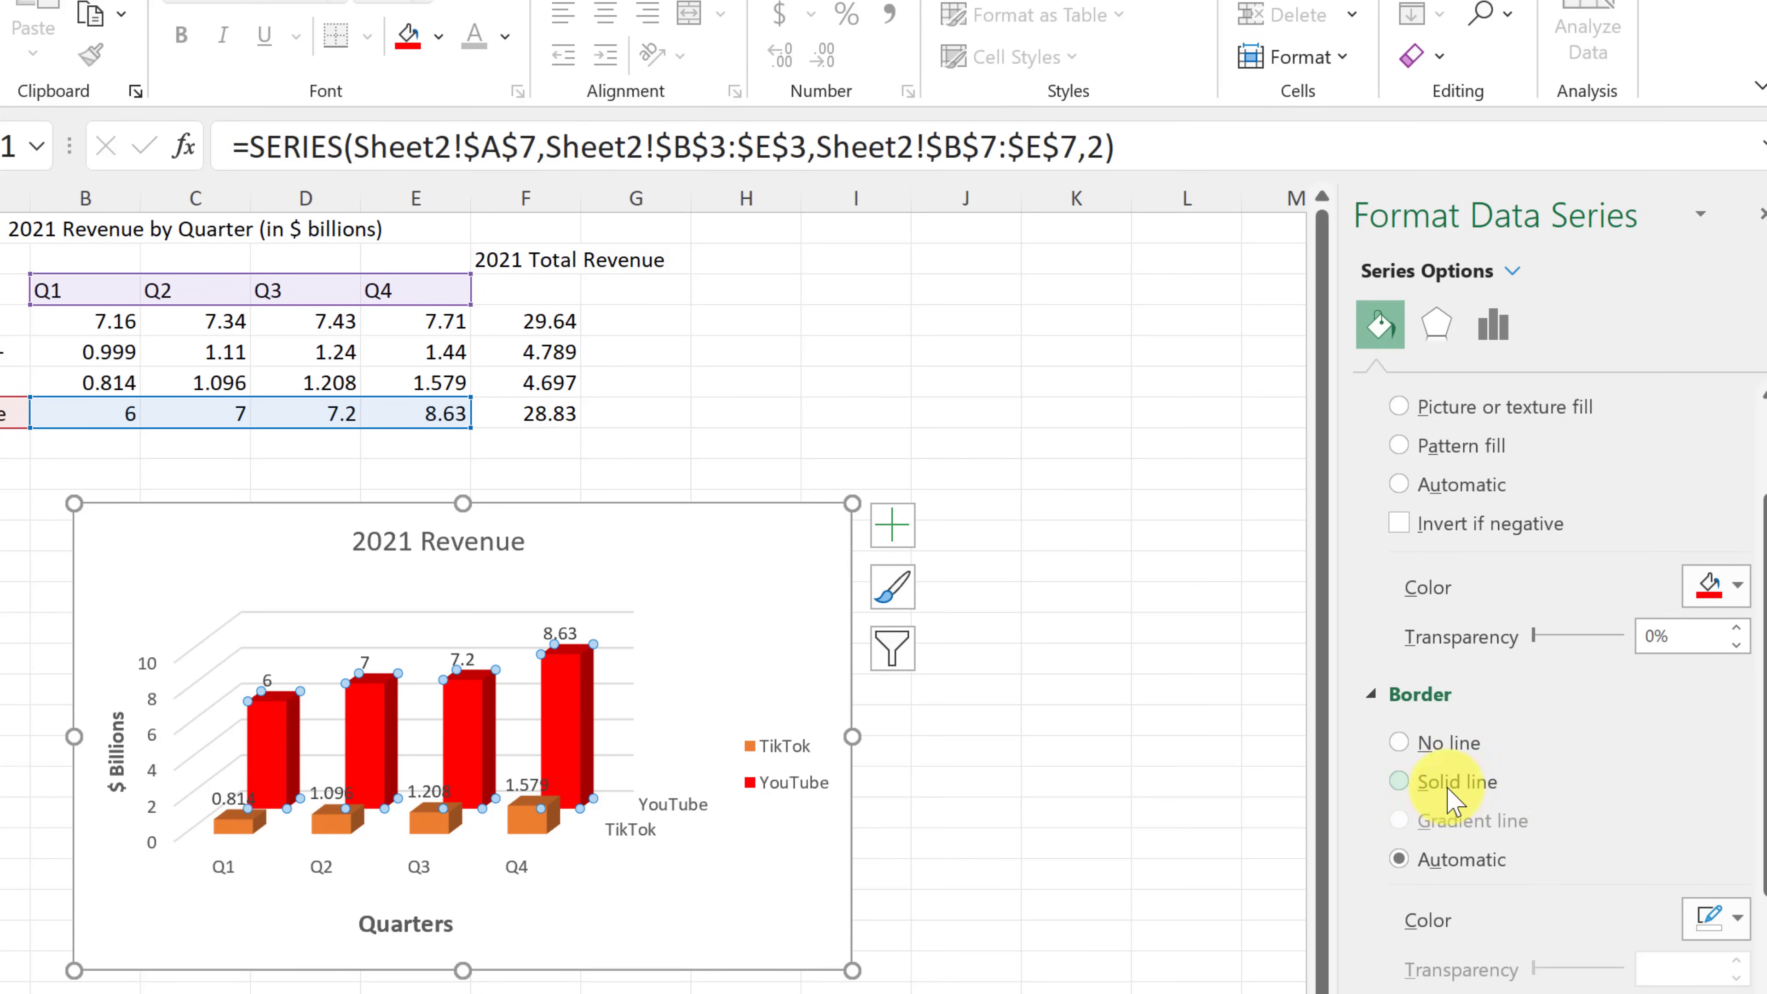
scroll(1408, 766, "up", 4)
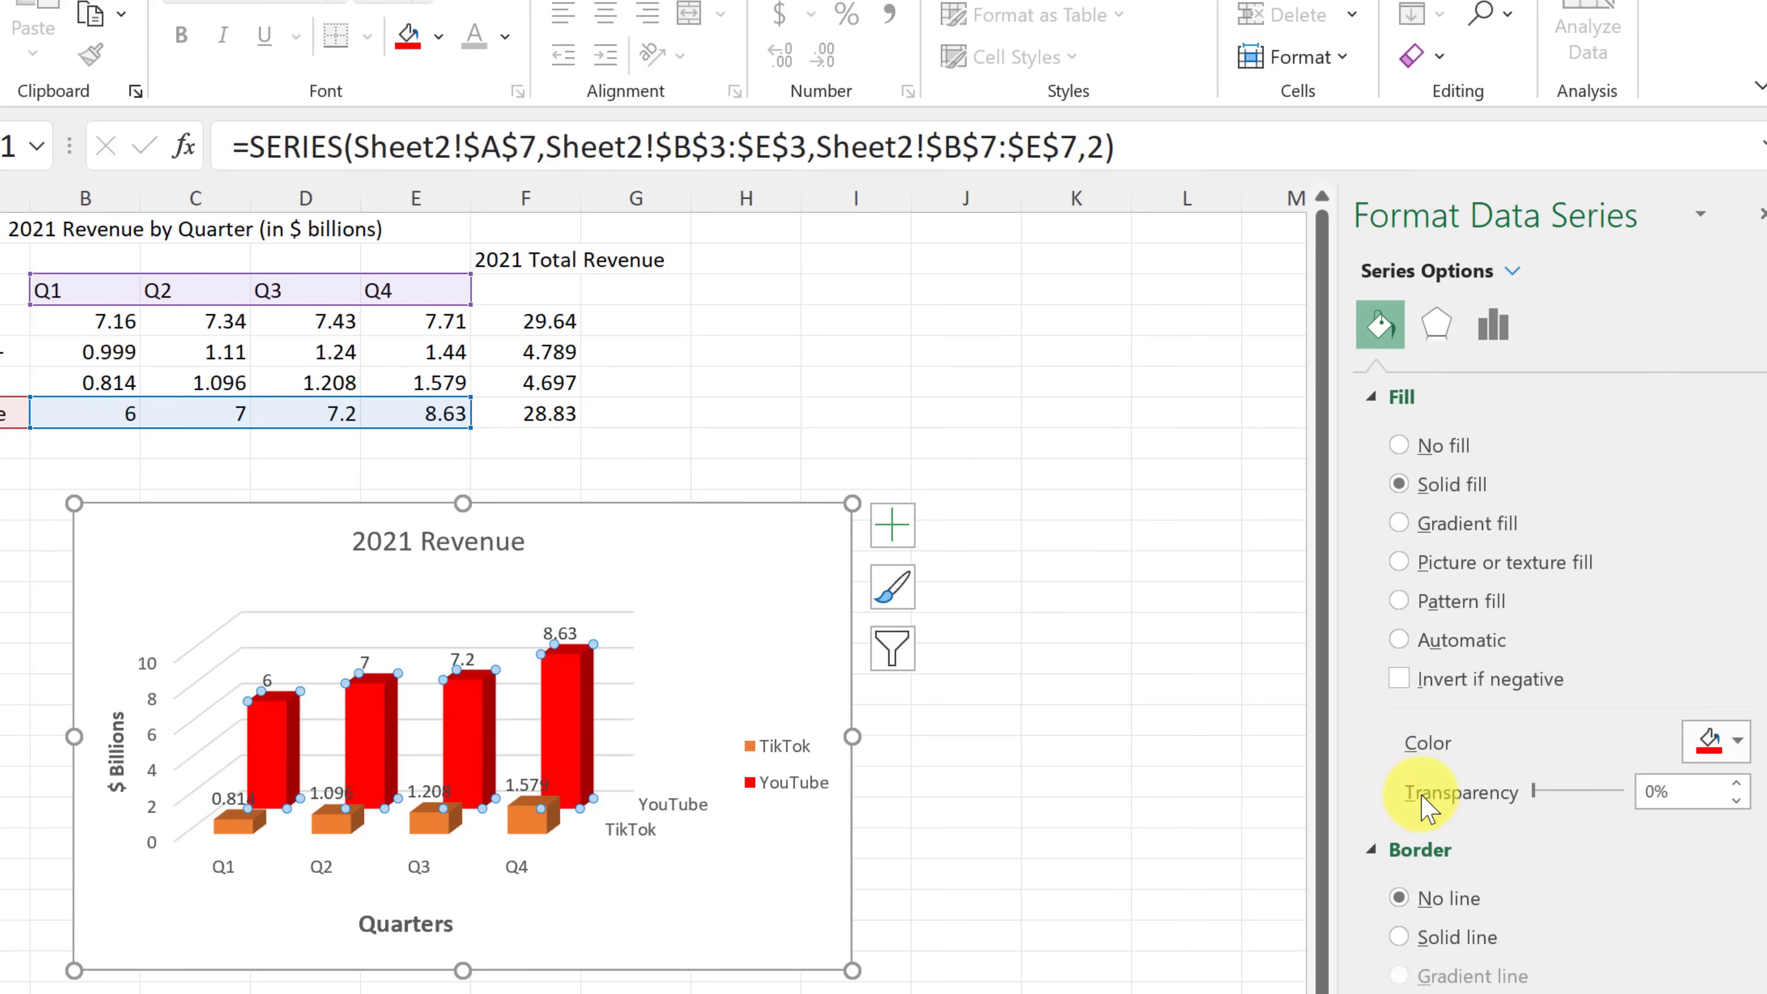
left_click(1397, 941)
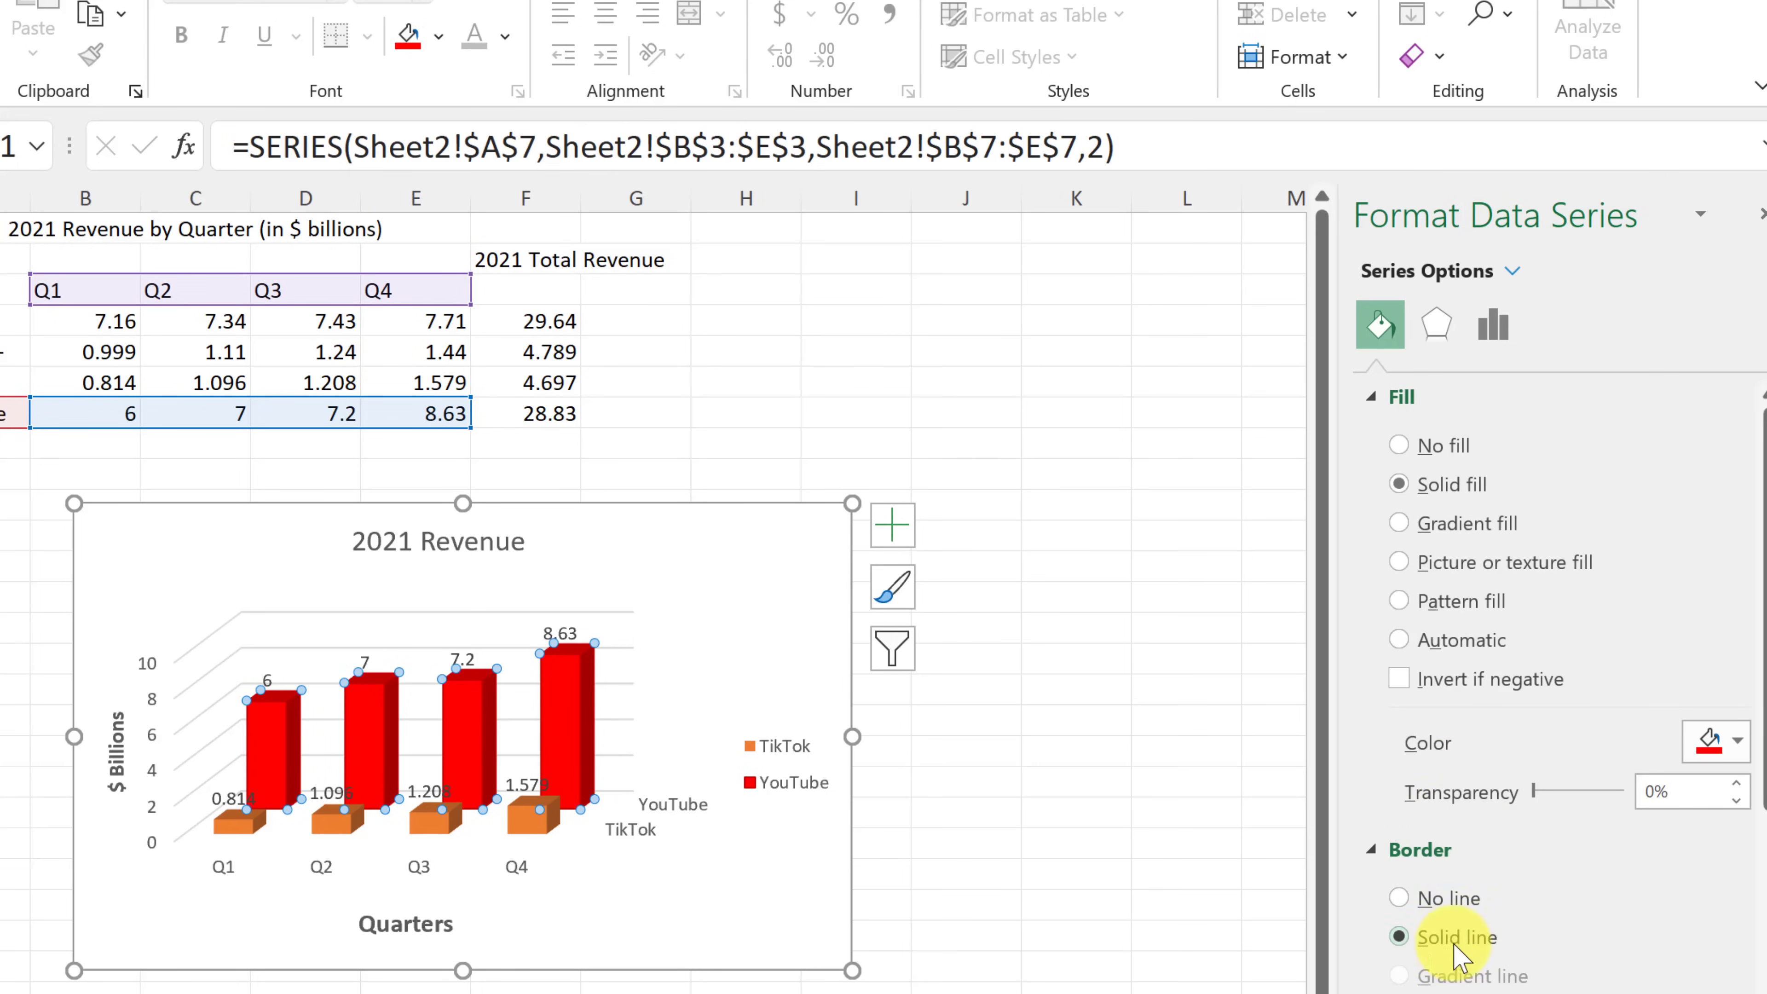
scroll(1503, 933, "down", 6)
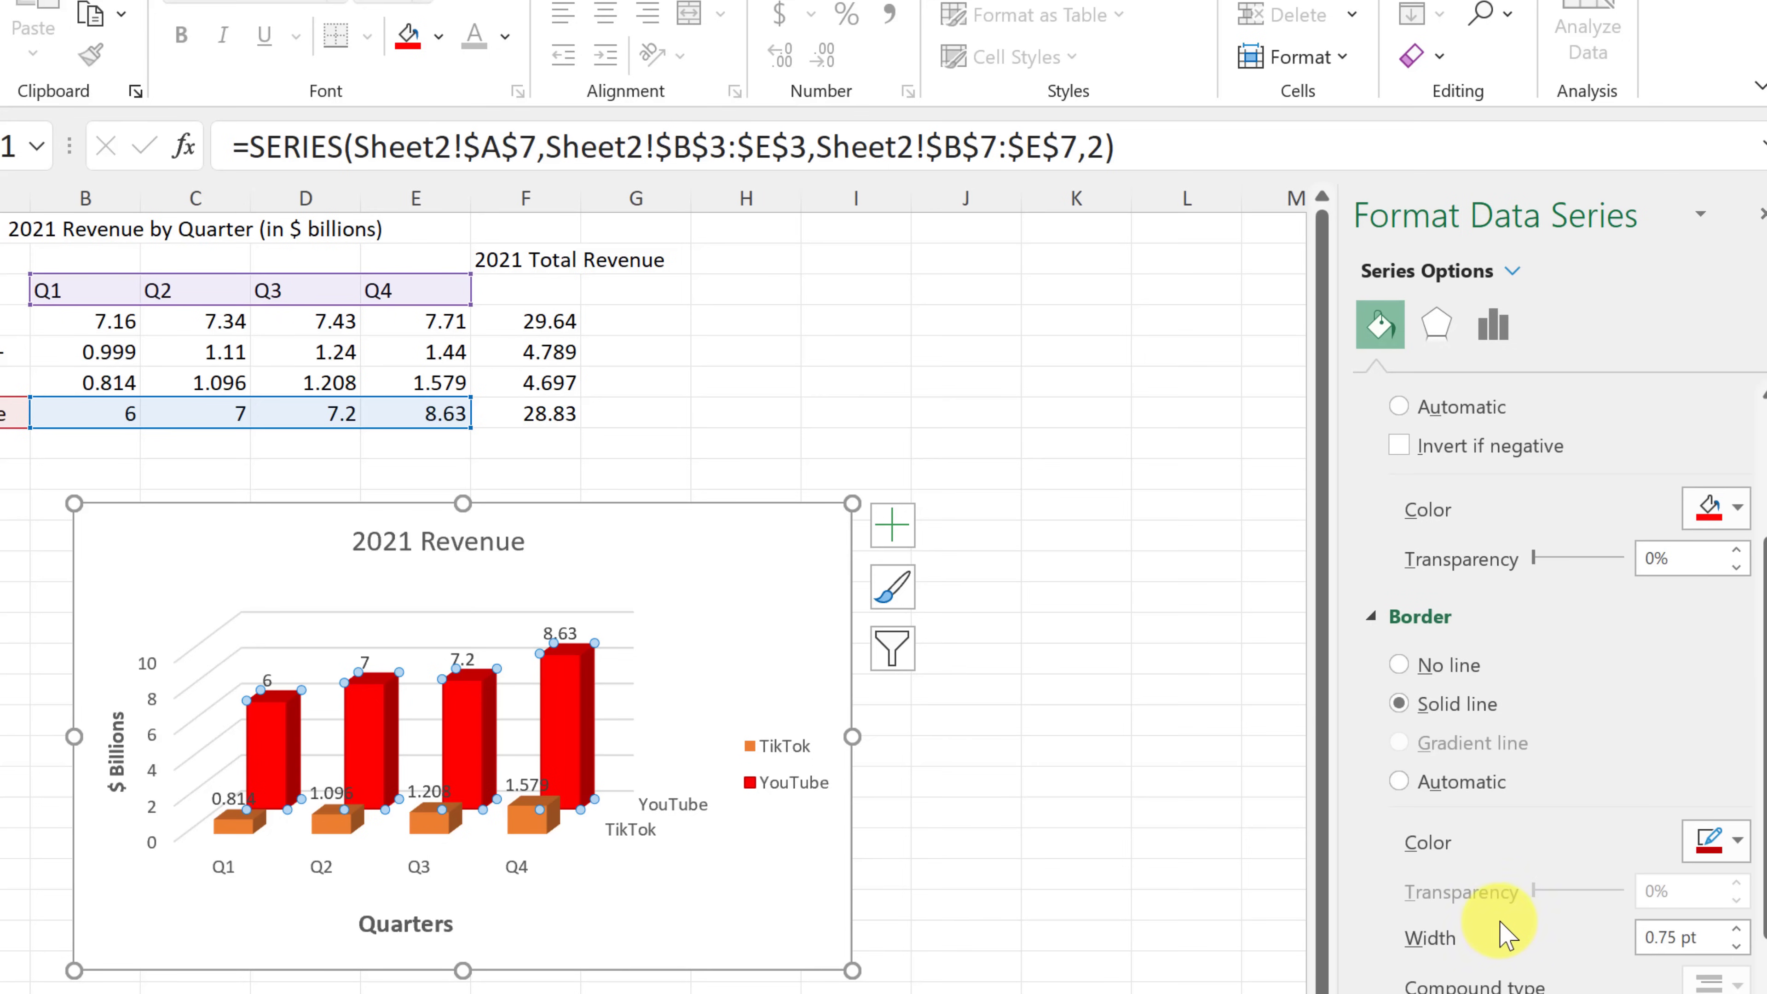
scroll(1505, 935, "down", 2)
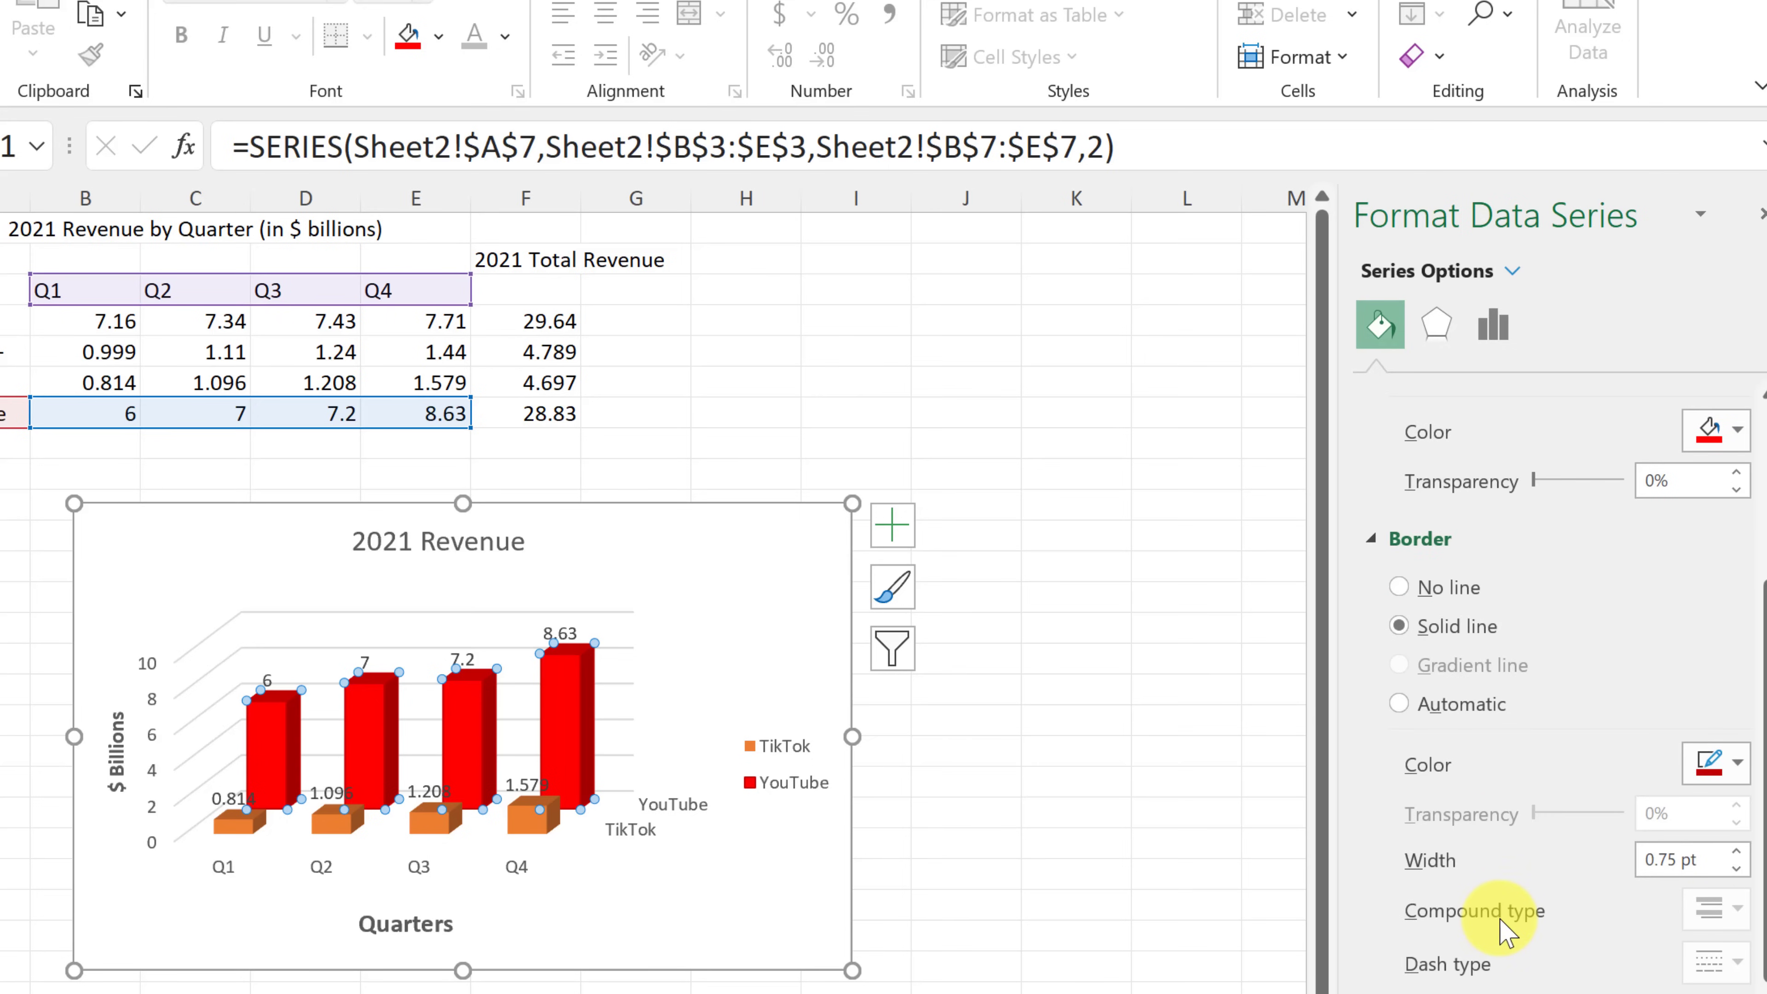
left_click(1736, 761)
left_click(1724, 849)
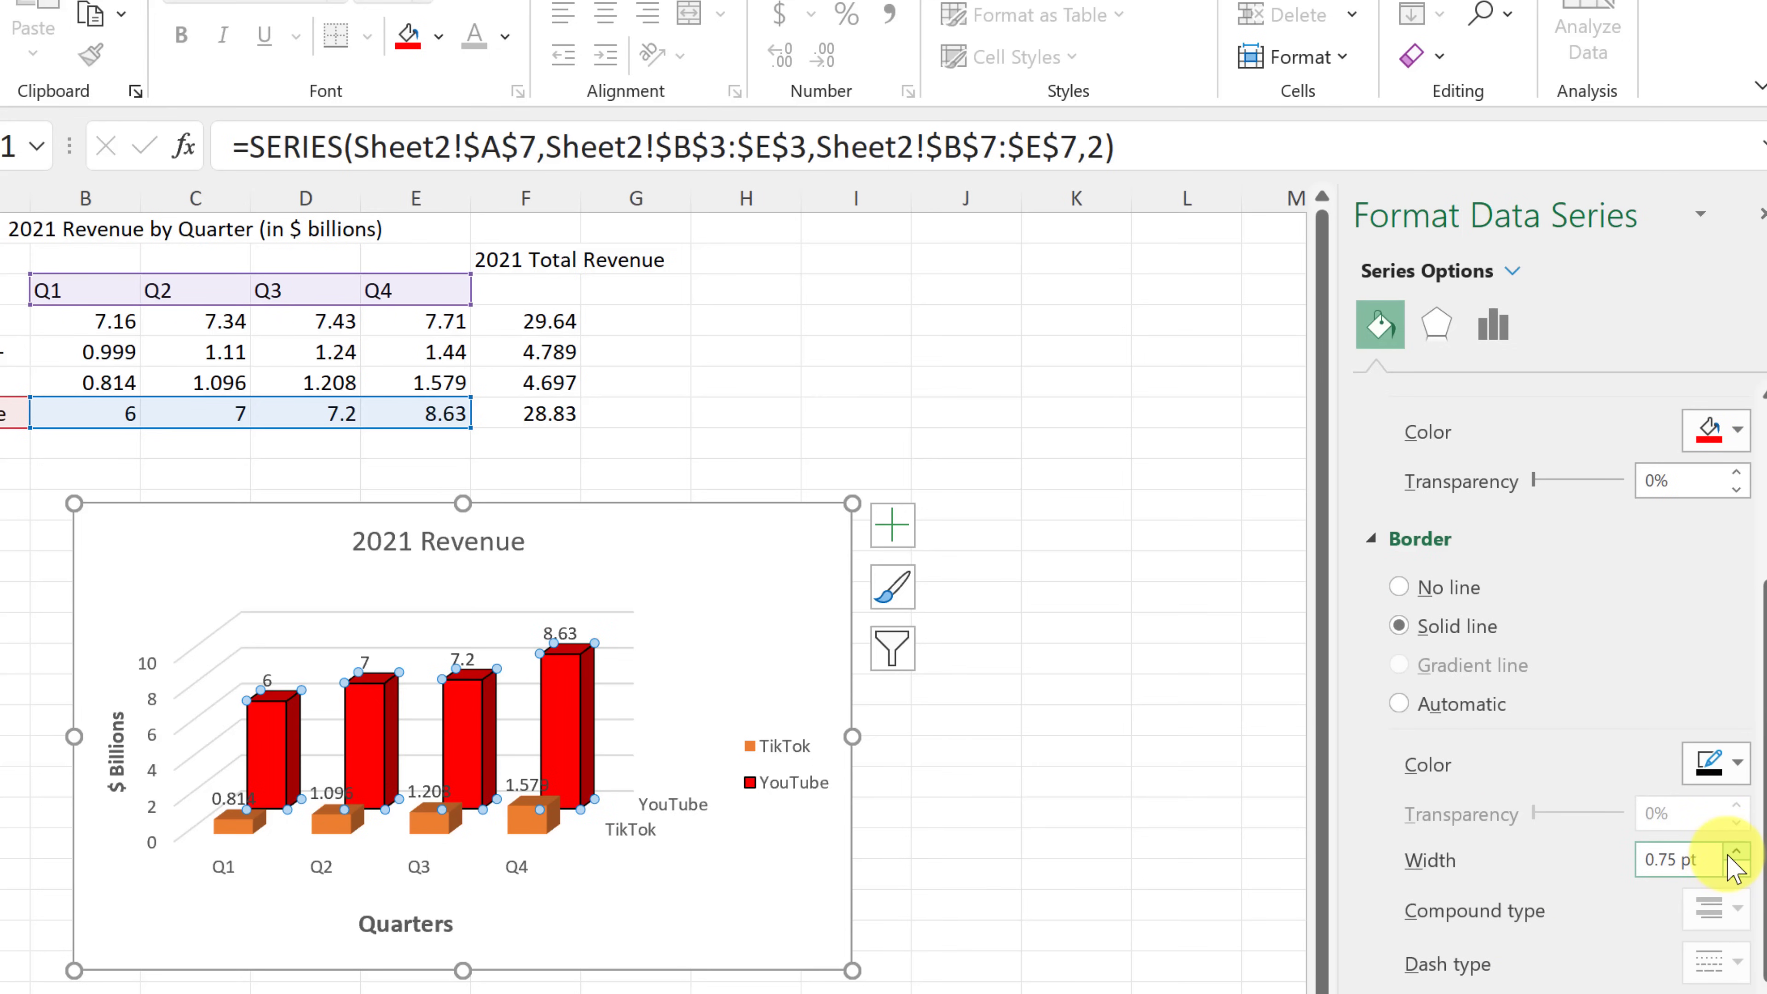
left_click(694, 902)
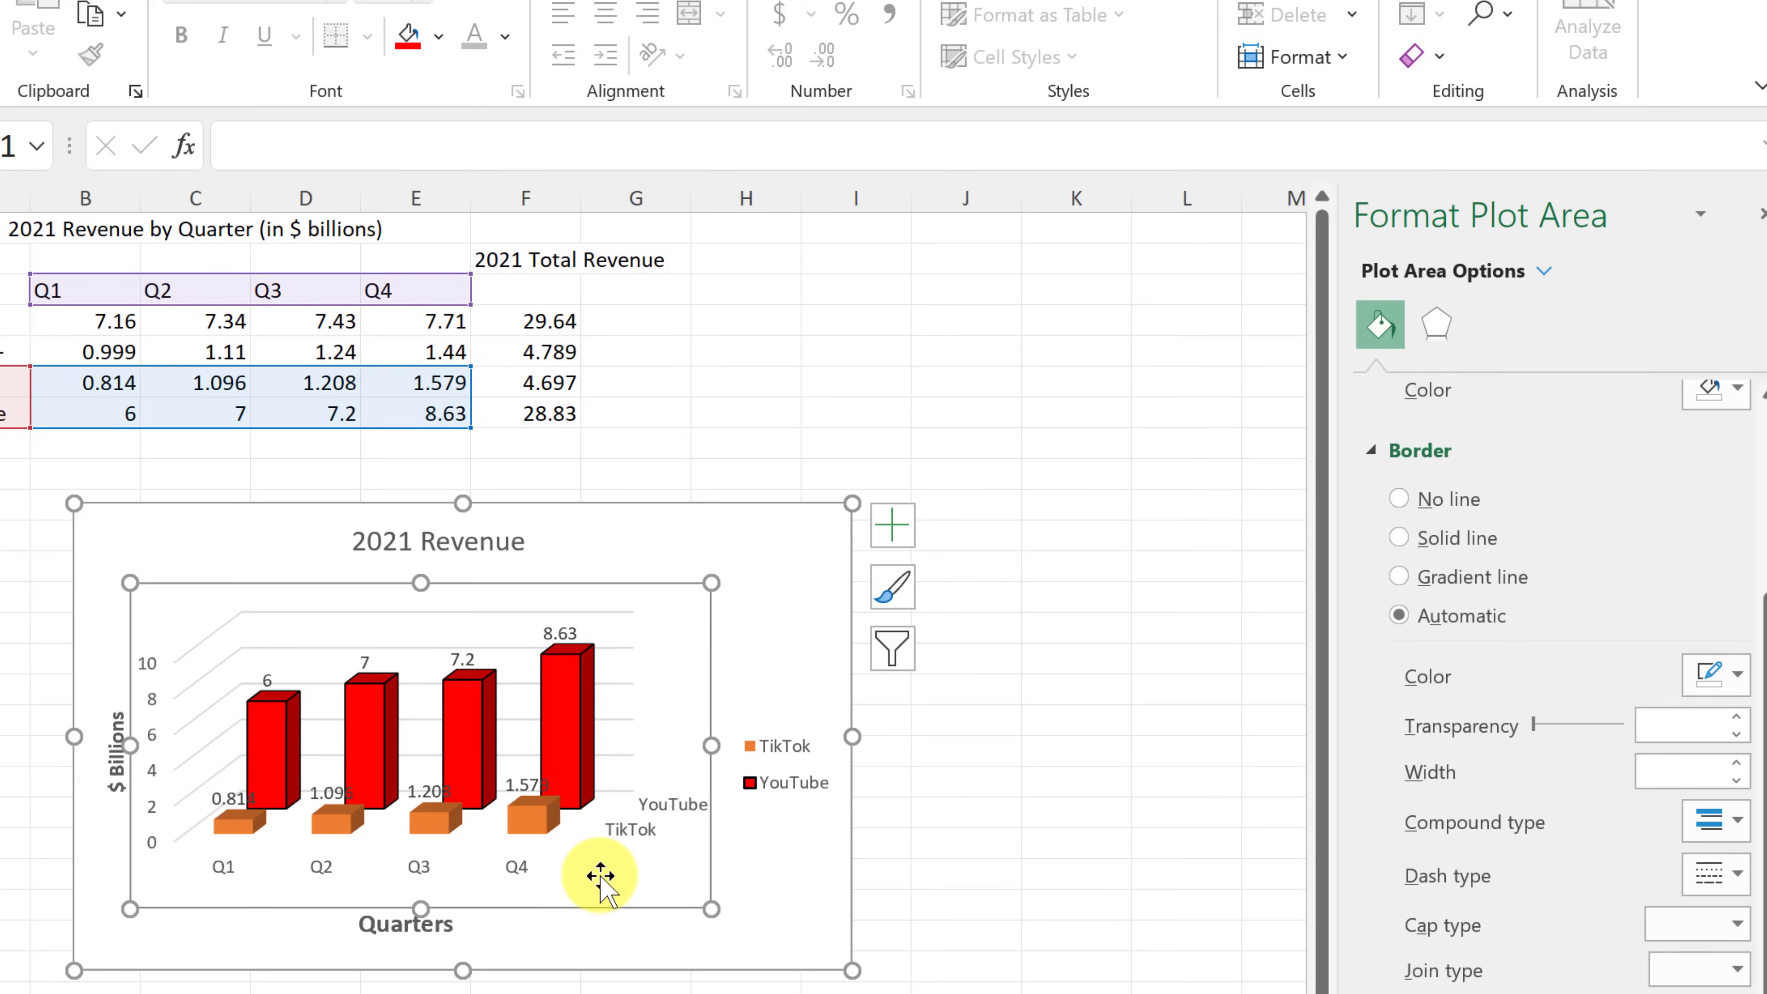
Step: Fill the TikTok columns with gray and outline them with a solid black 1 pt border
left_click(530, 829)
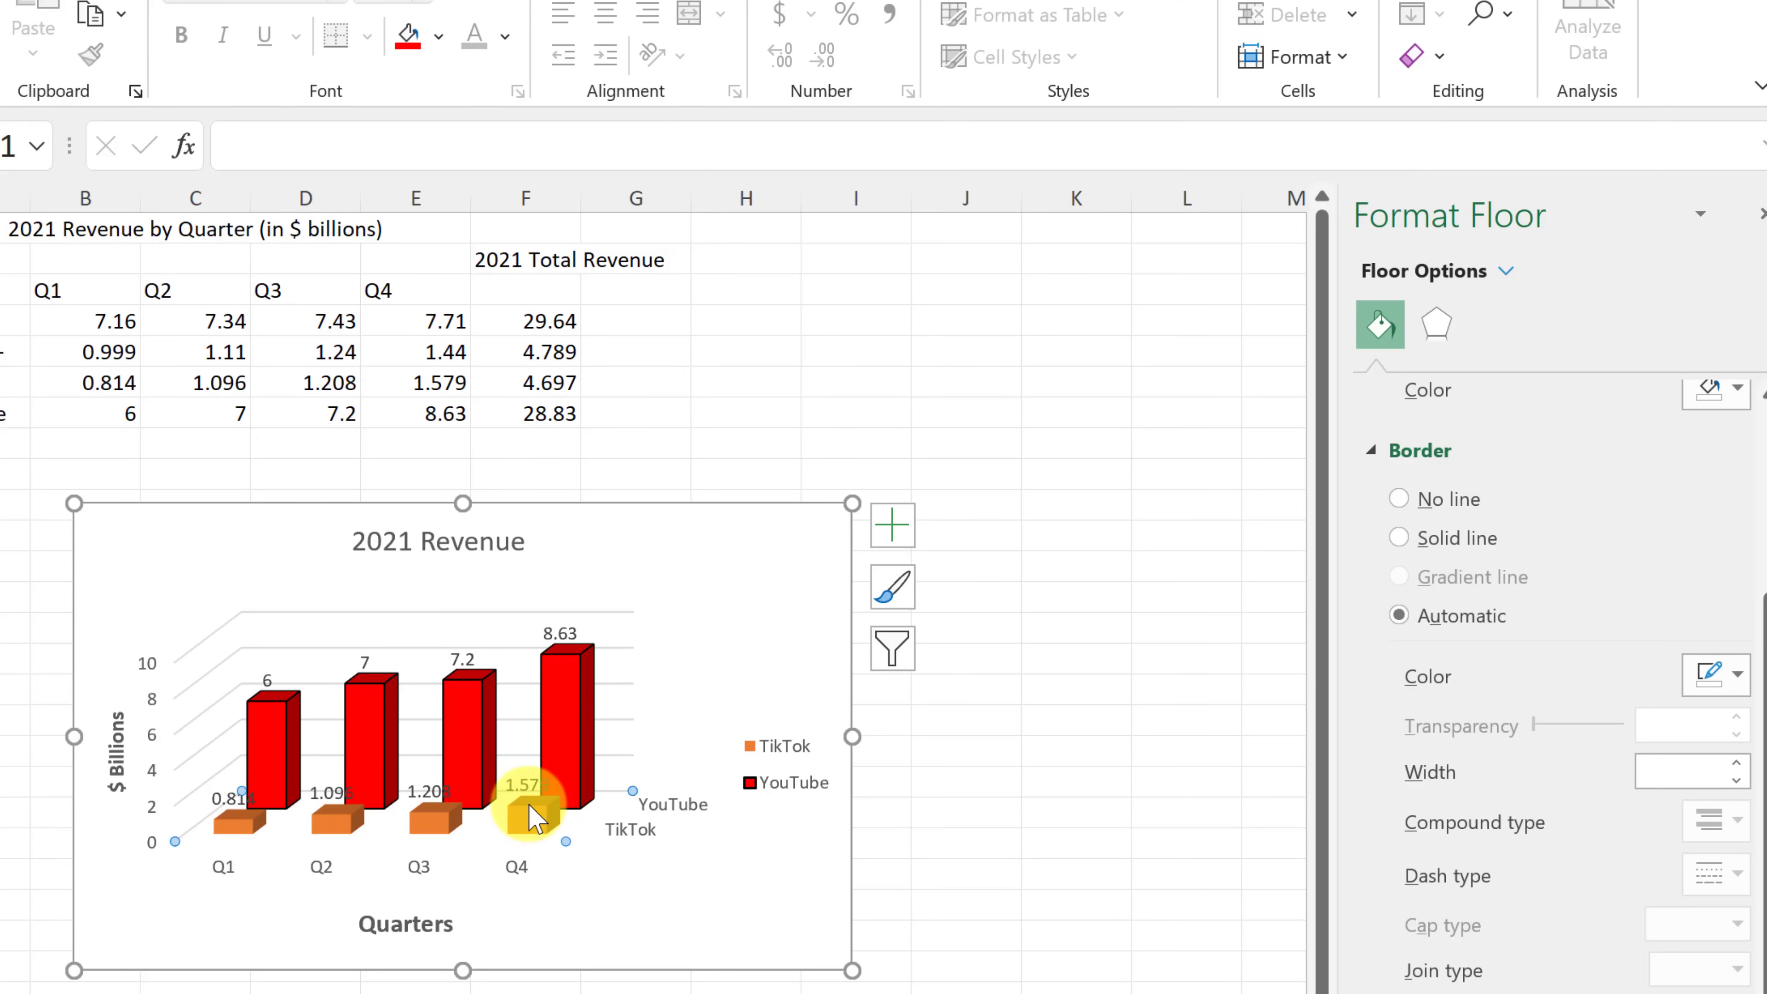
left_click(425, 822)
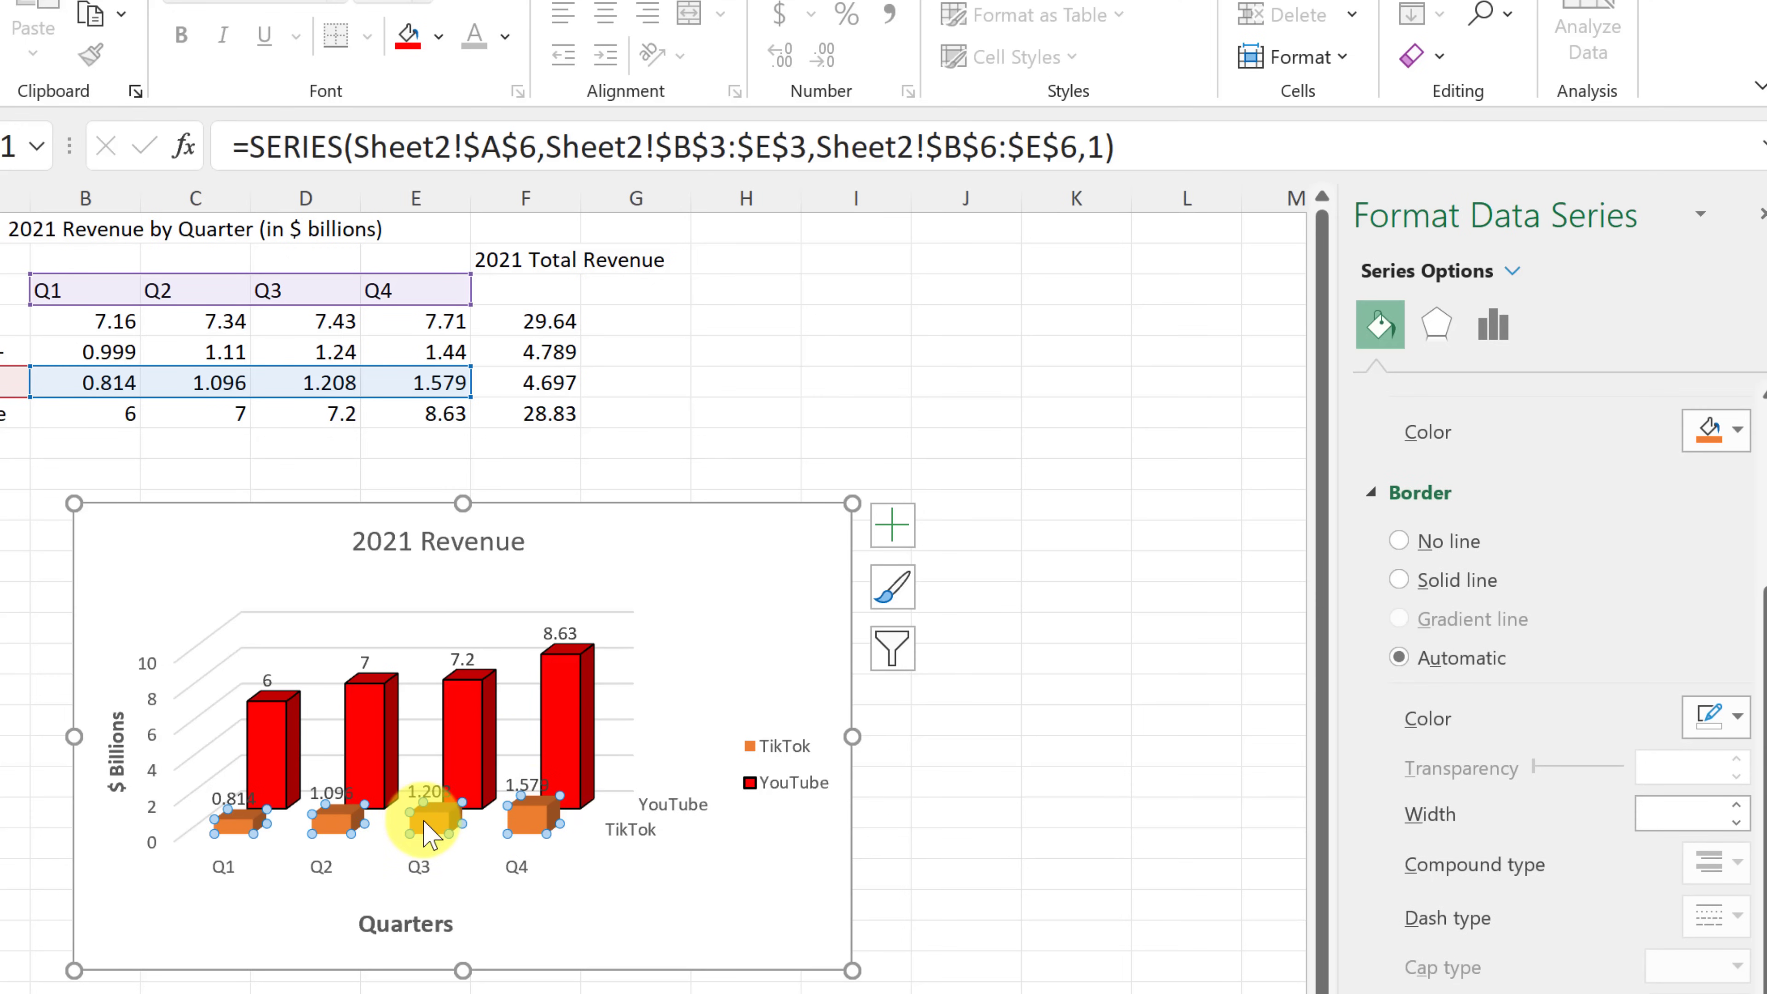
left_click(1732, 431)
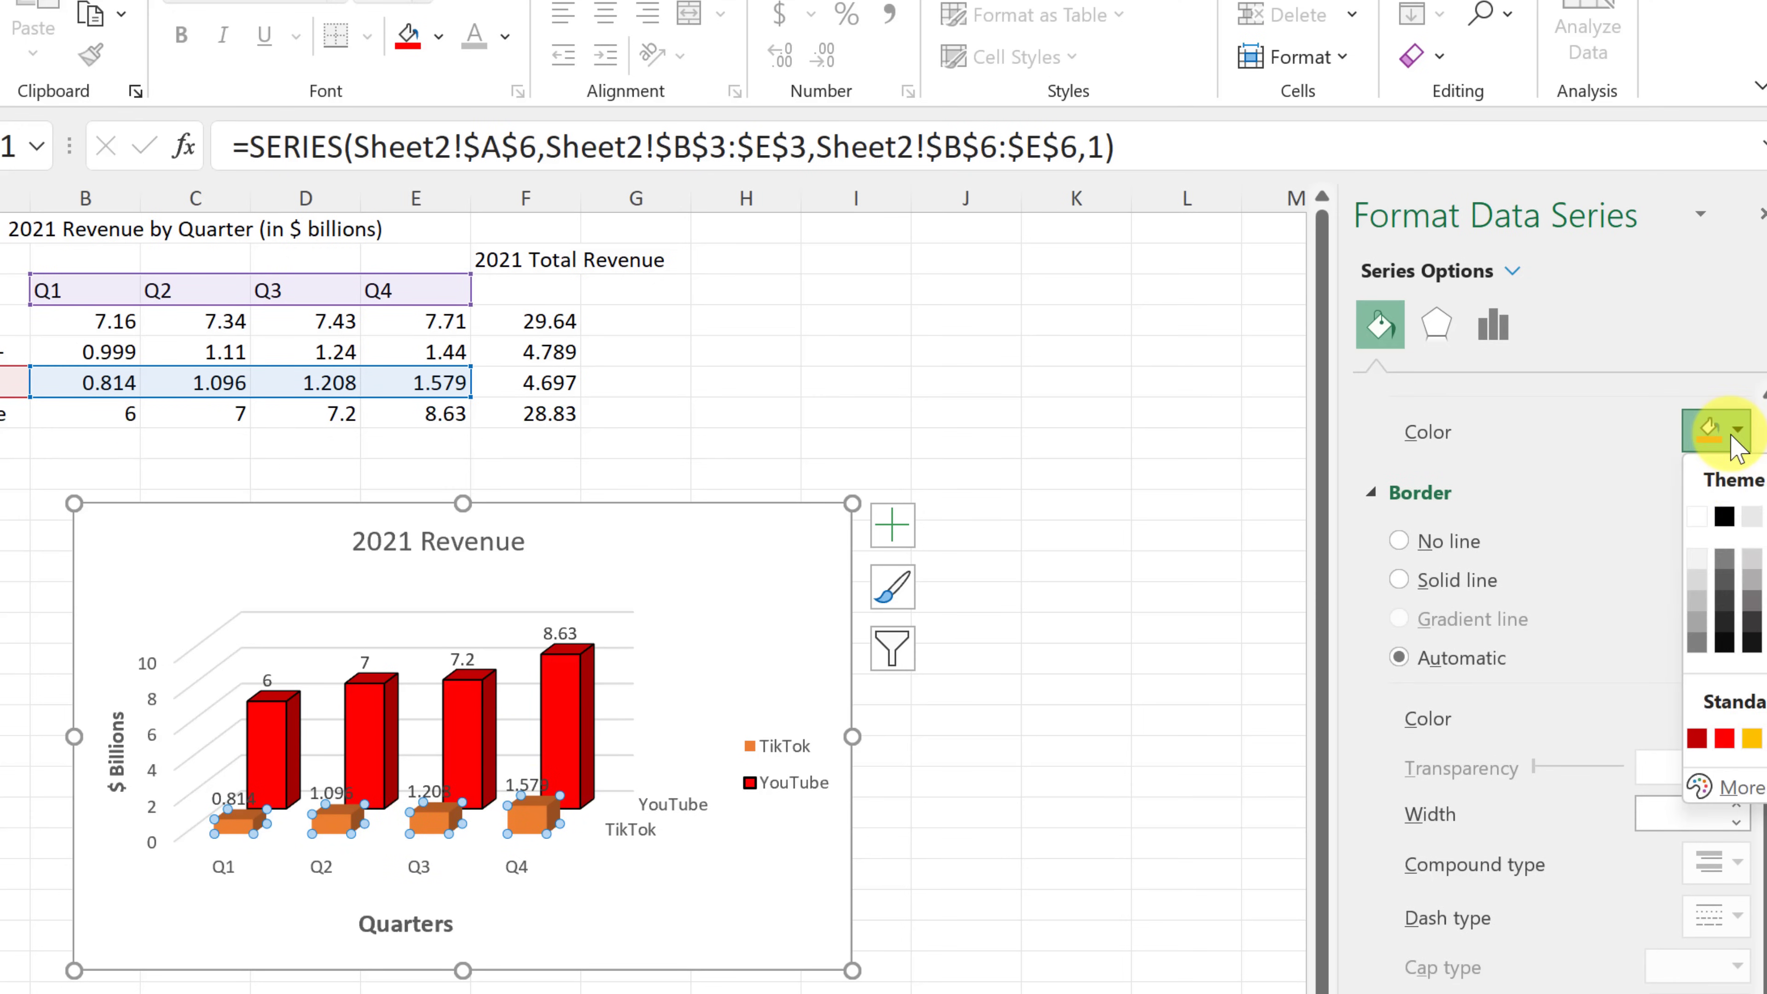
left_click(1752, 584)
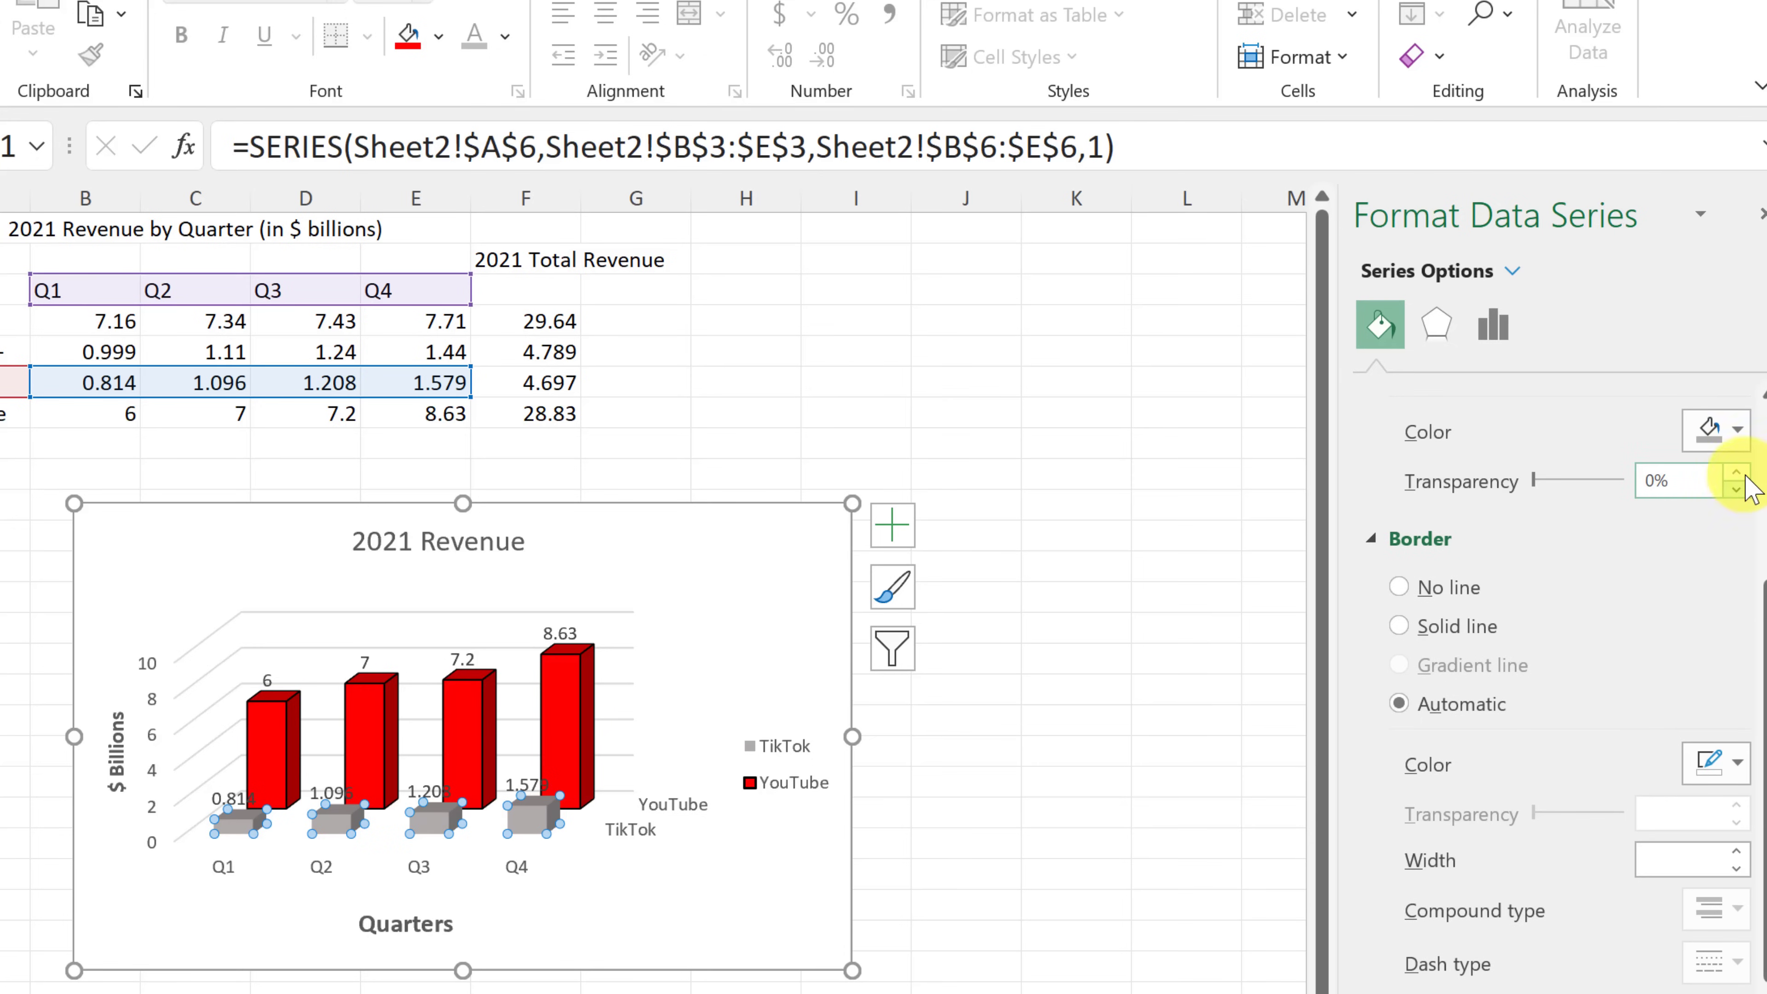
left_click(1737, 764)
left_click(1724, 840)
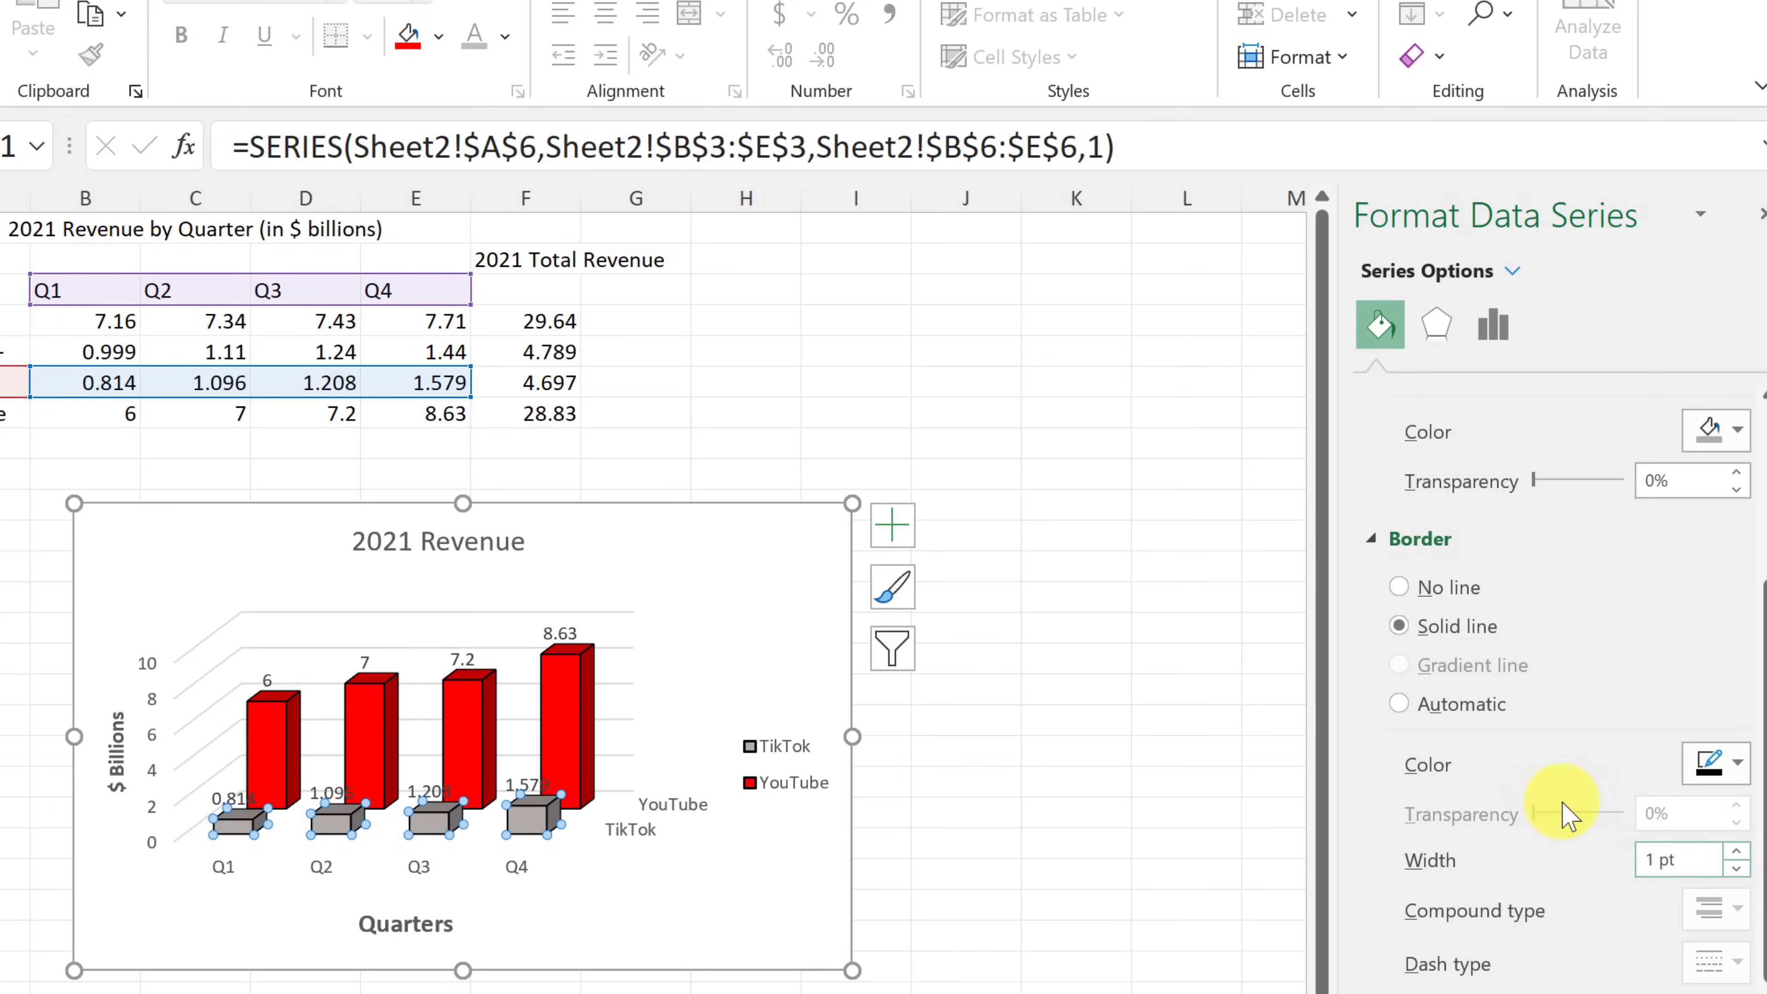
left_click(553, 888)
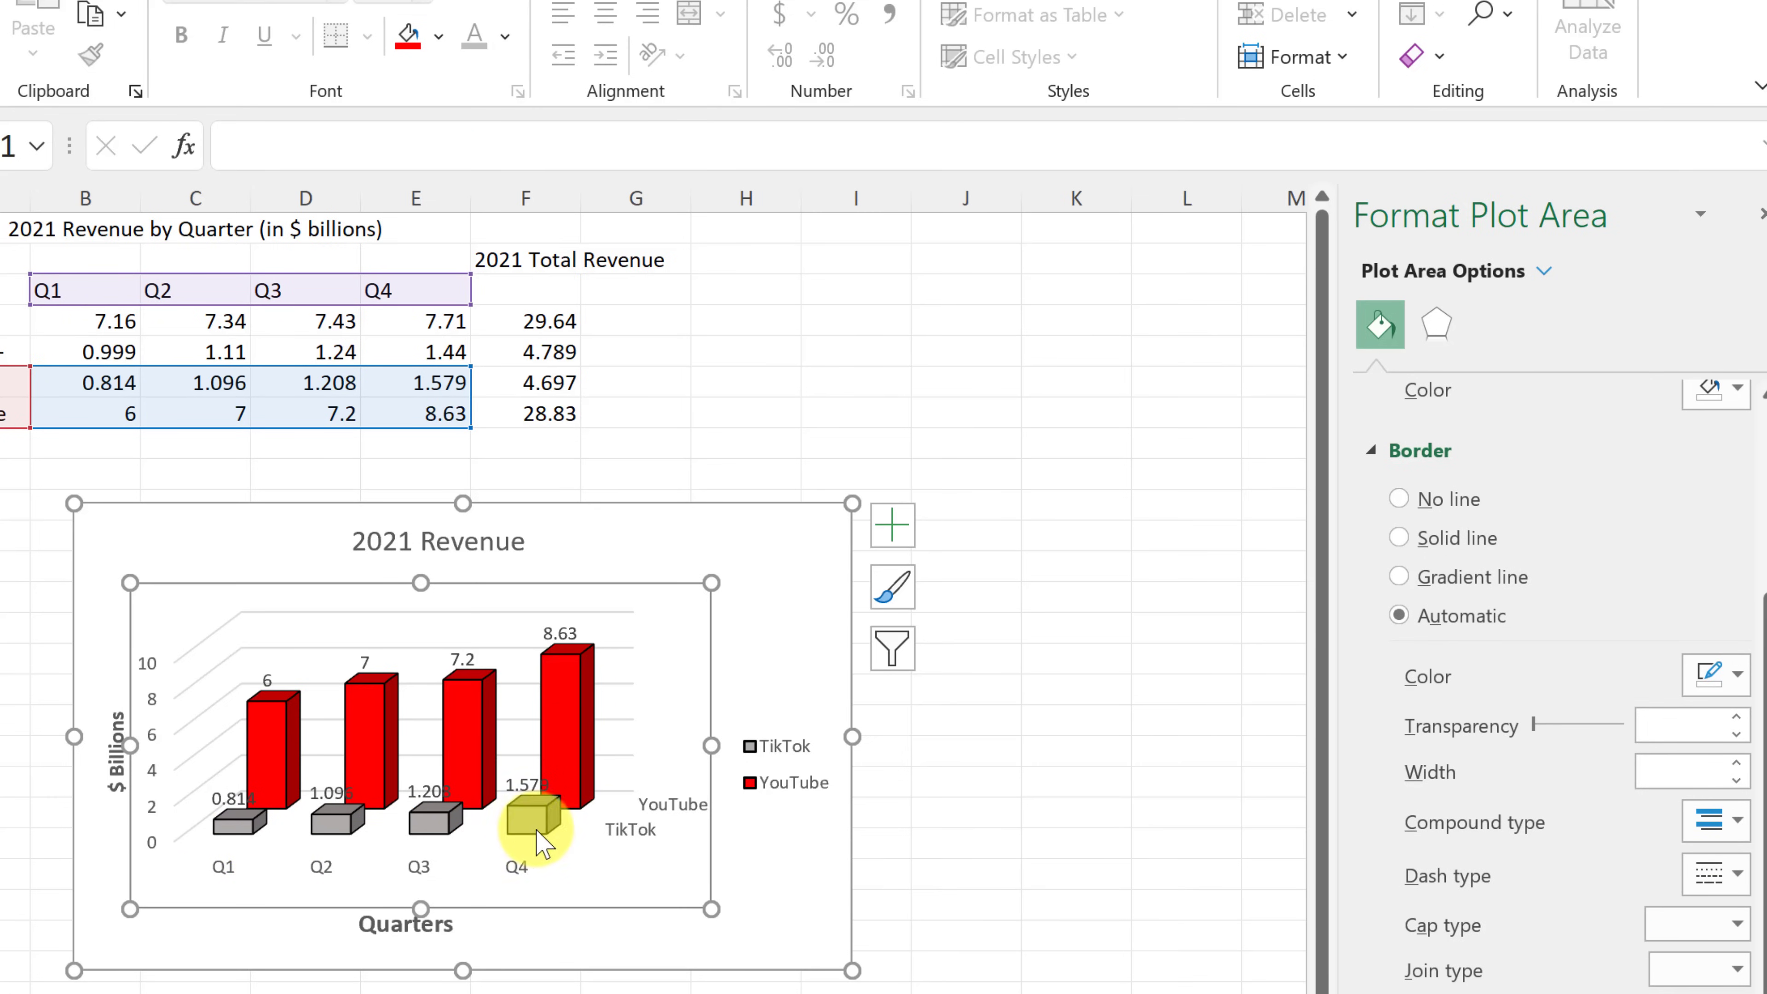
Step: Change the TikTok columns' fill to a darker gray
left_click(426, 822)
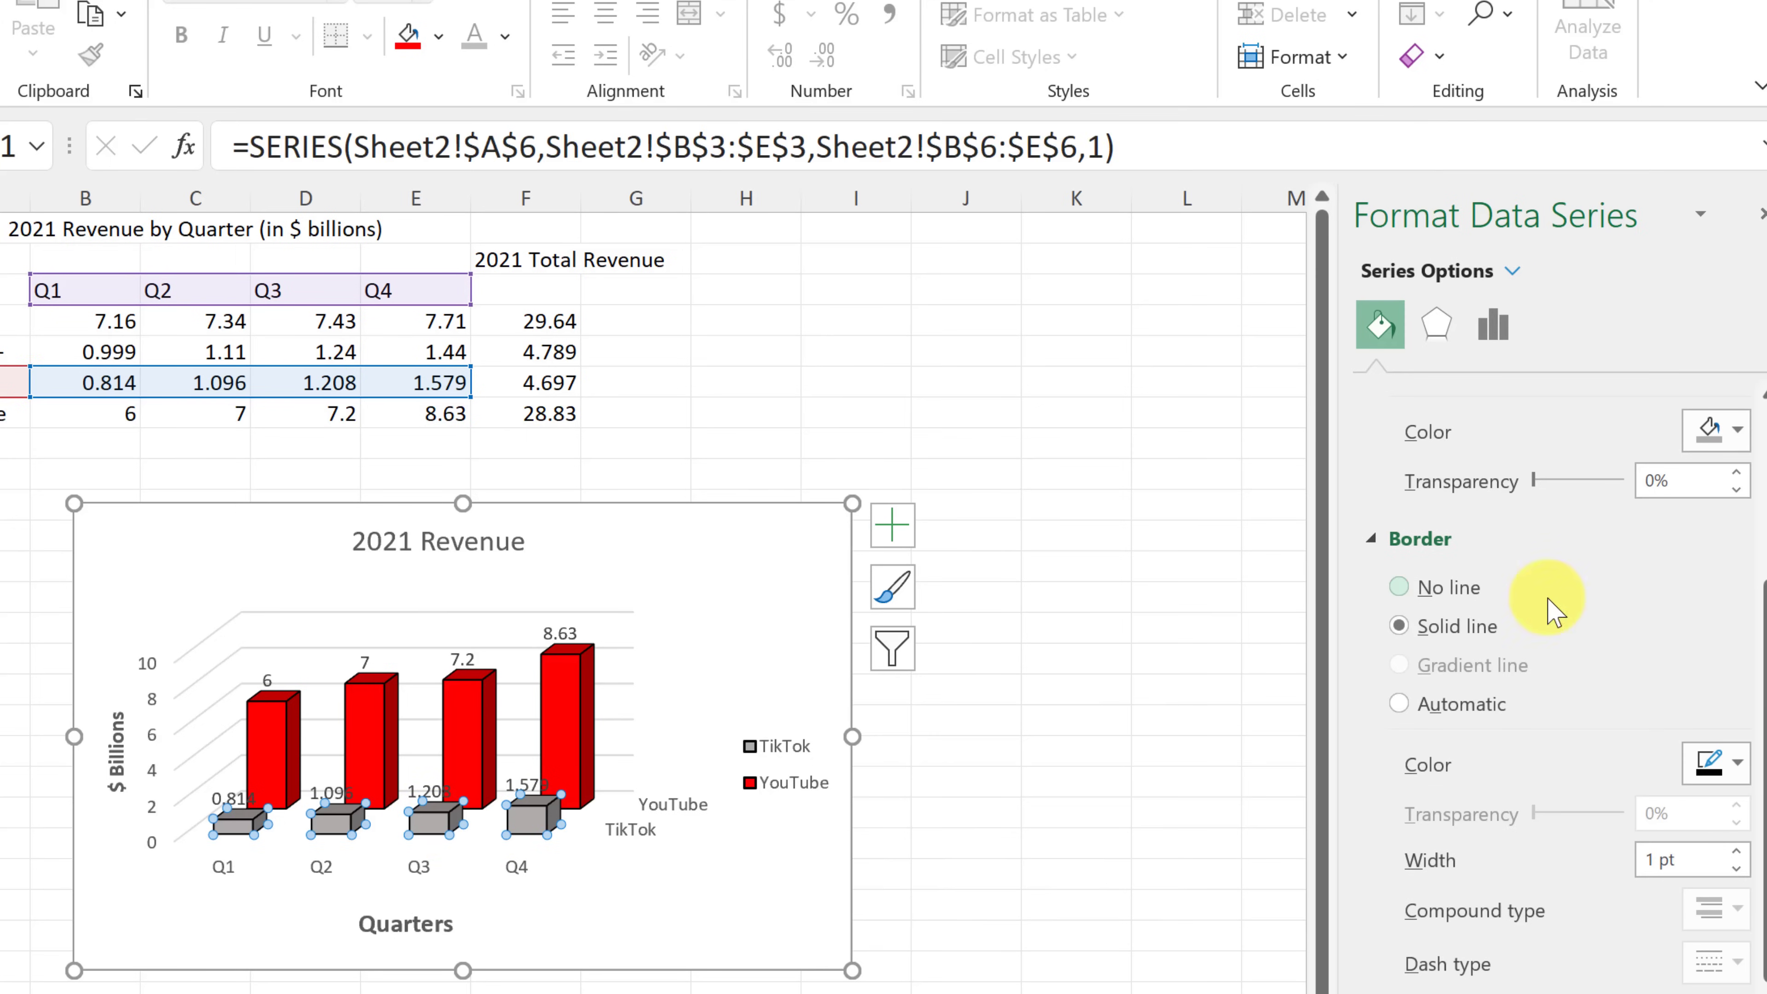
scroll(1683, 557, "up", 1)
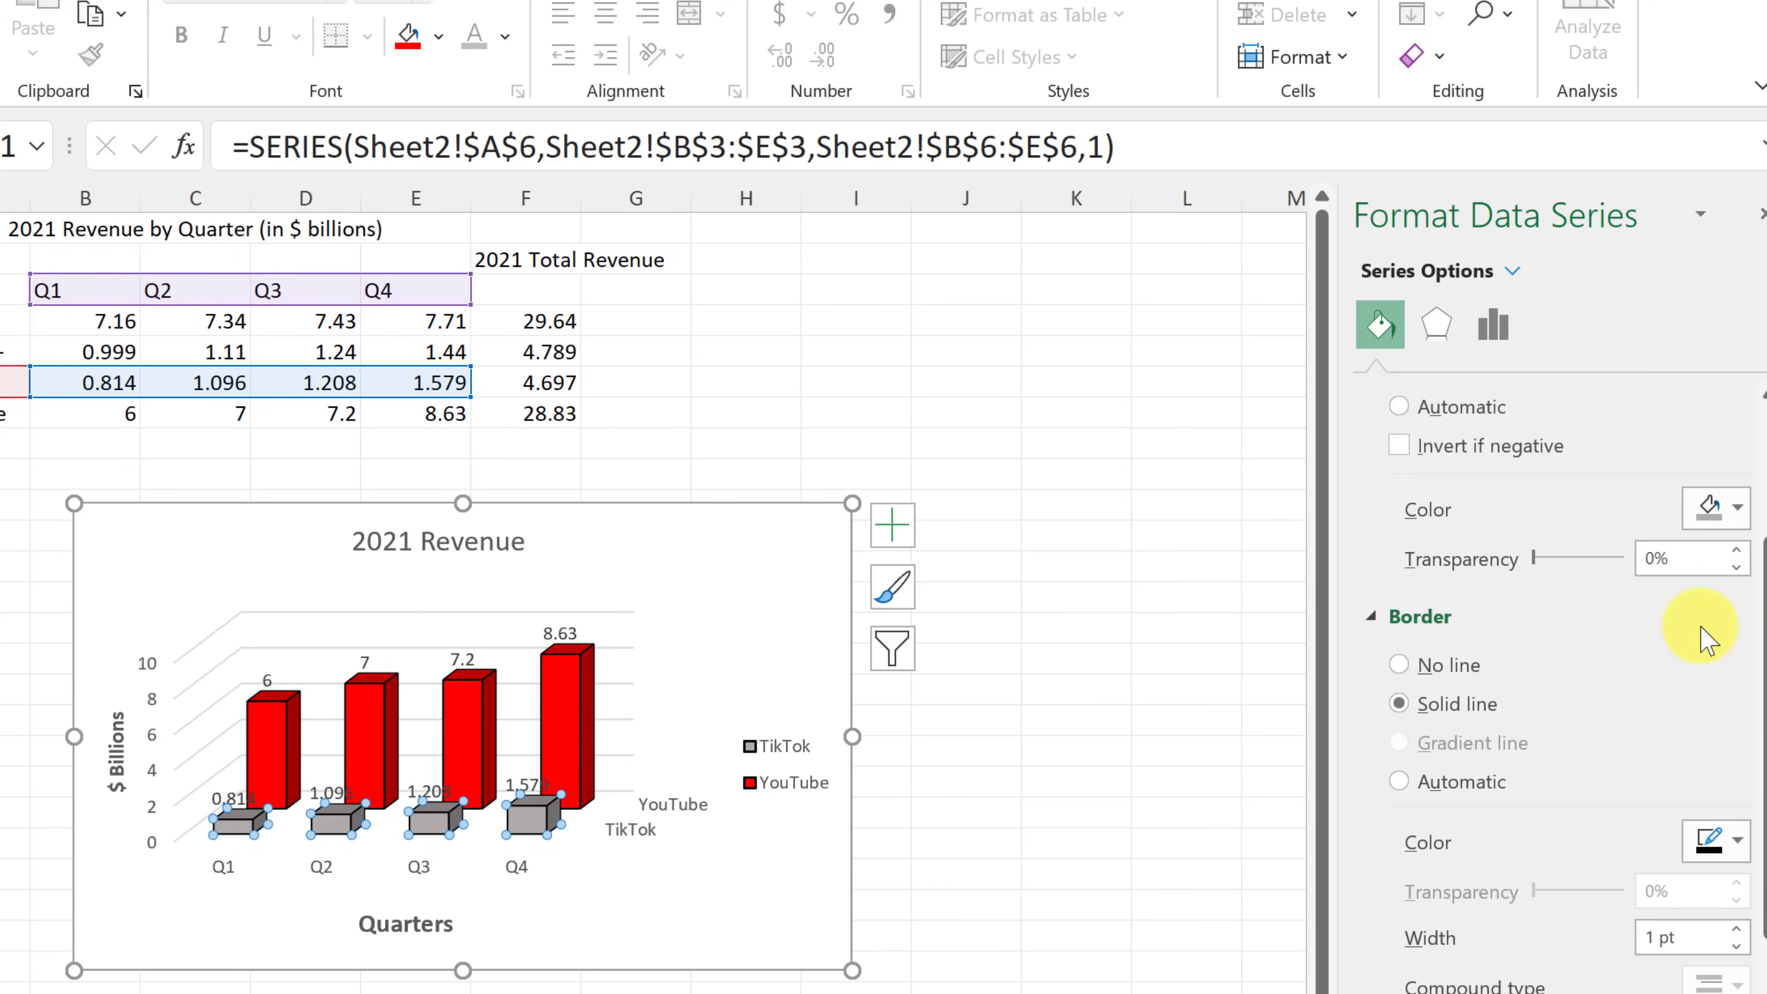
left_click(1731, 507)
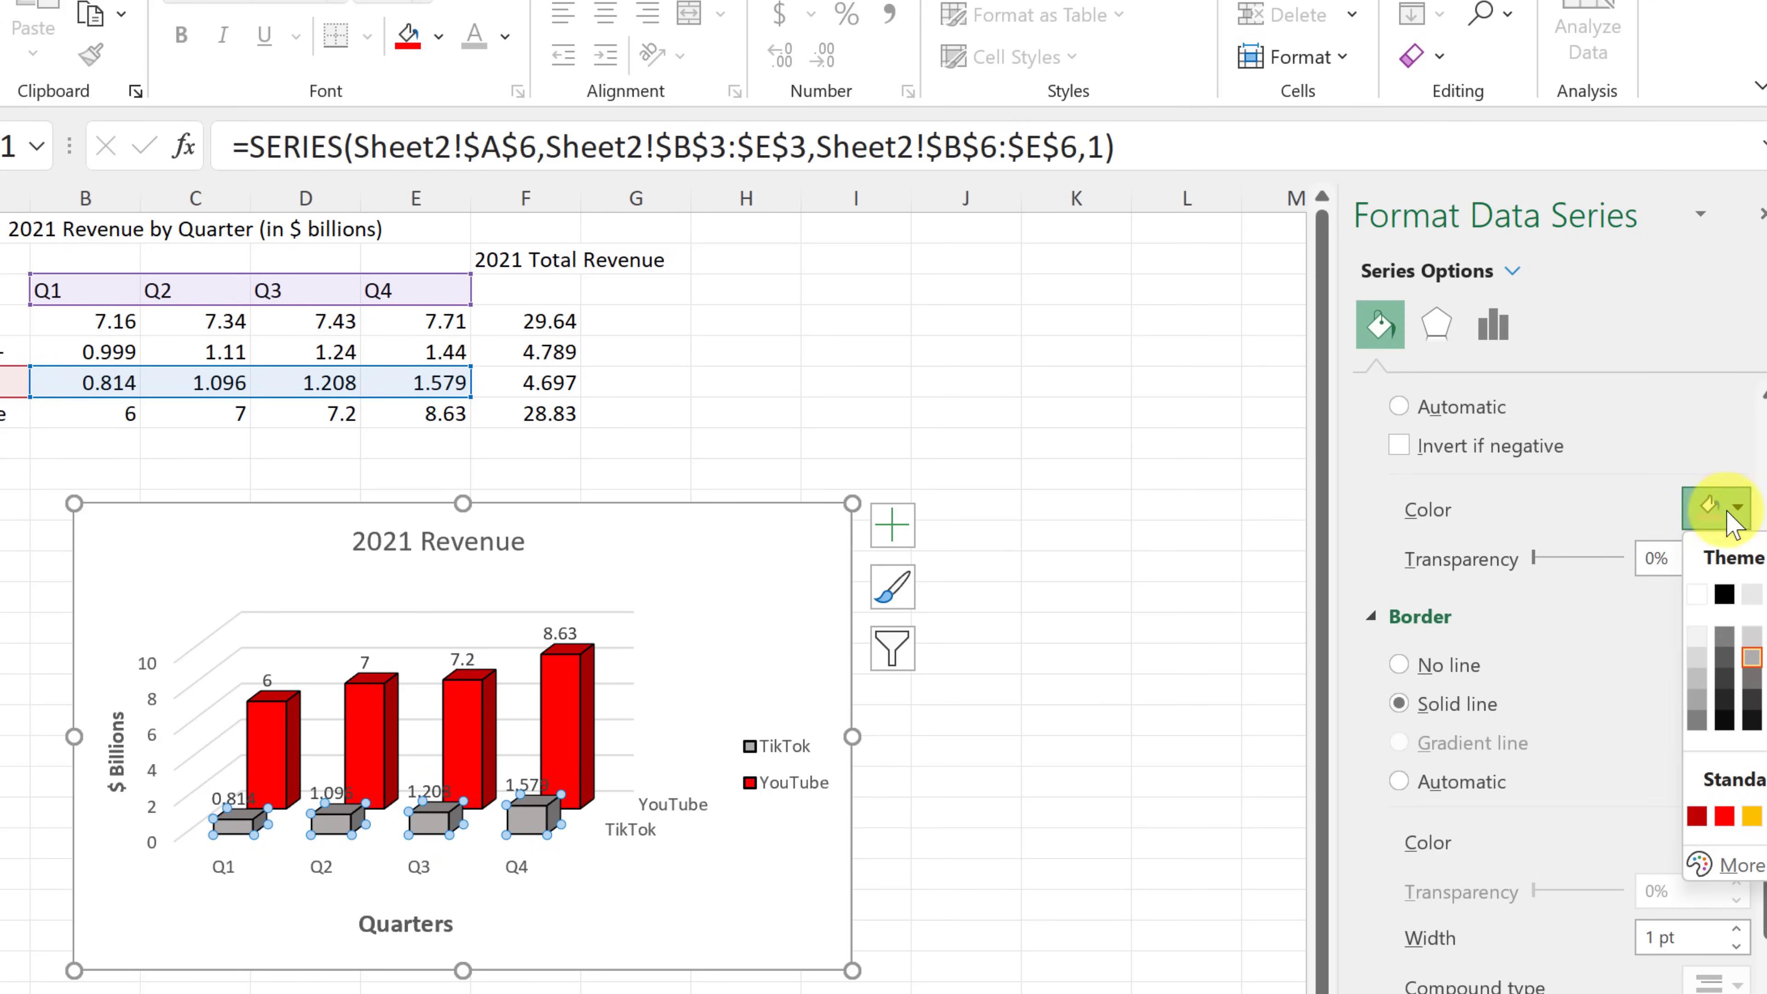
left_click(1749, 697)
left_click(696, 928)
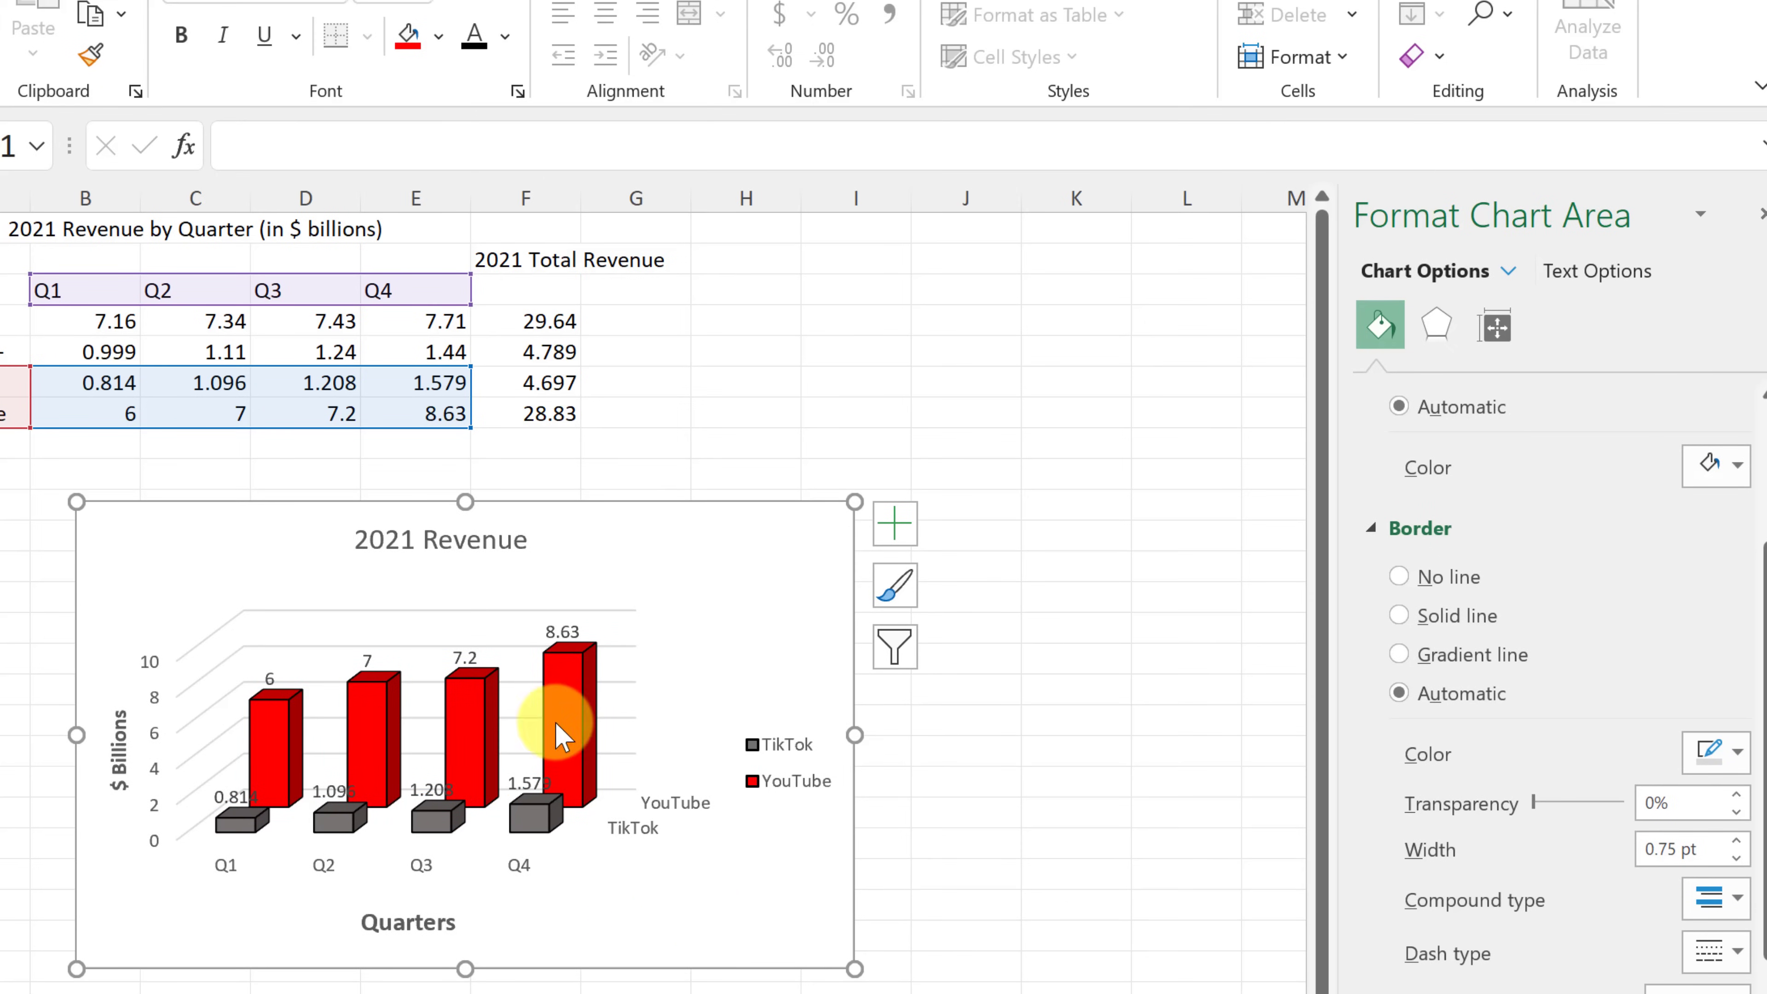
Step: Set the YouTube series' column shape to Partial Pyramid
left_click(568, 732)
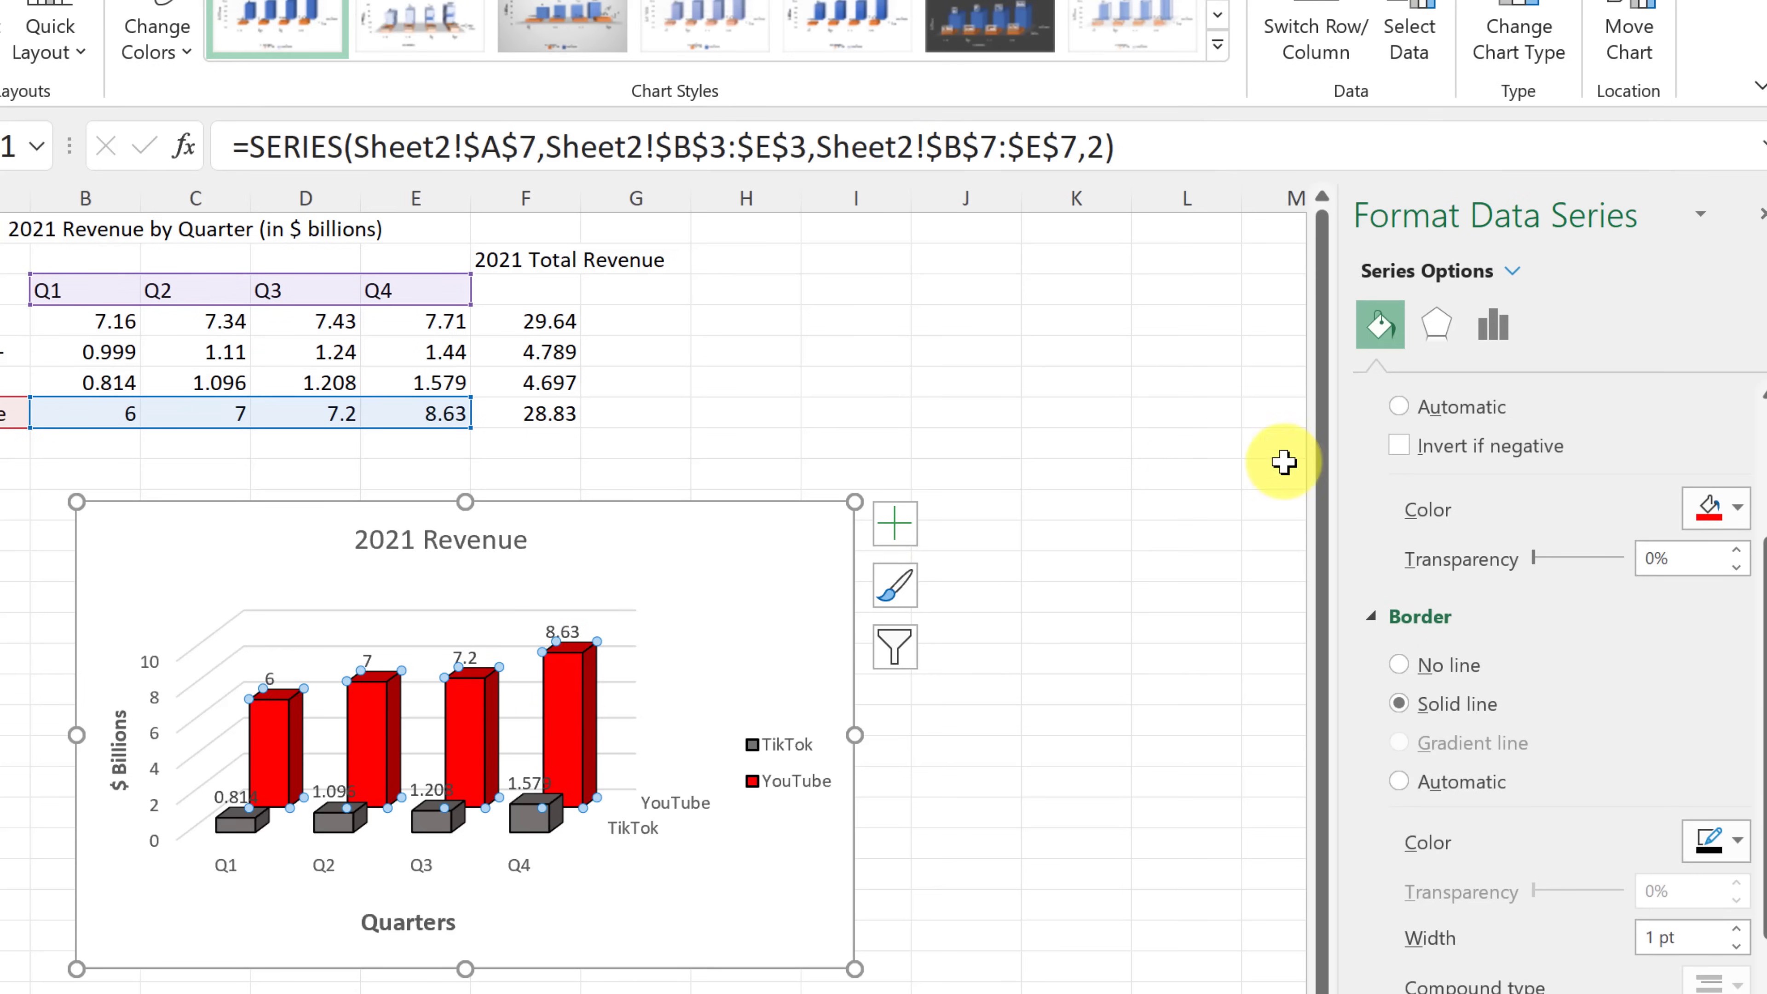
left_click(1490, 333)
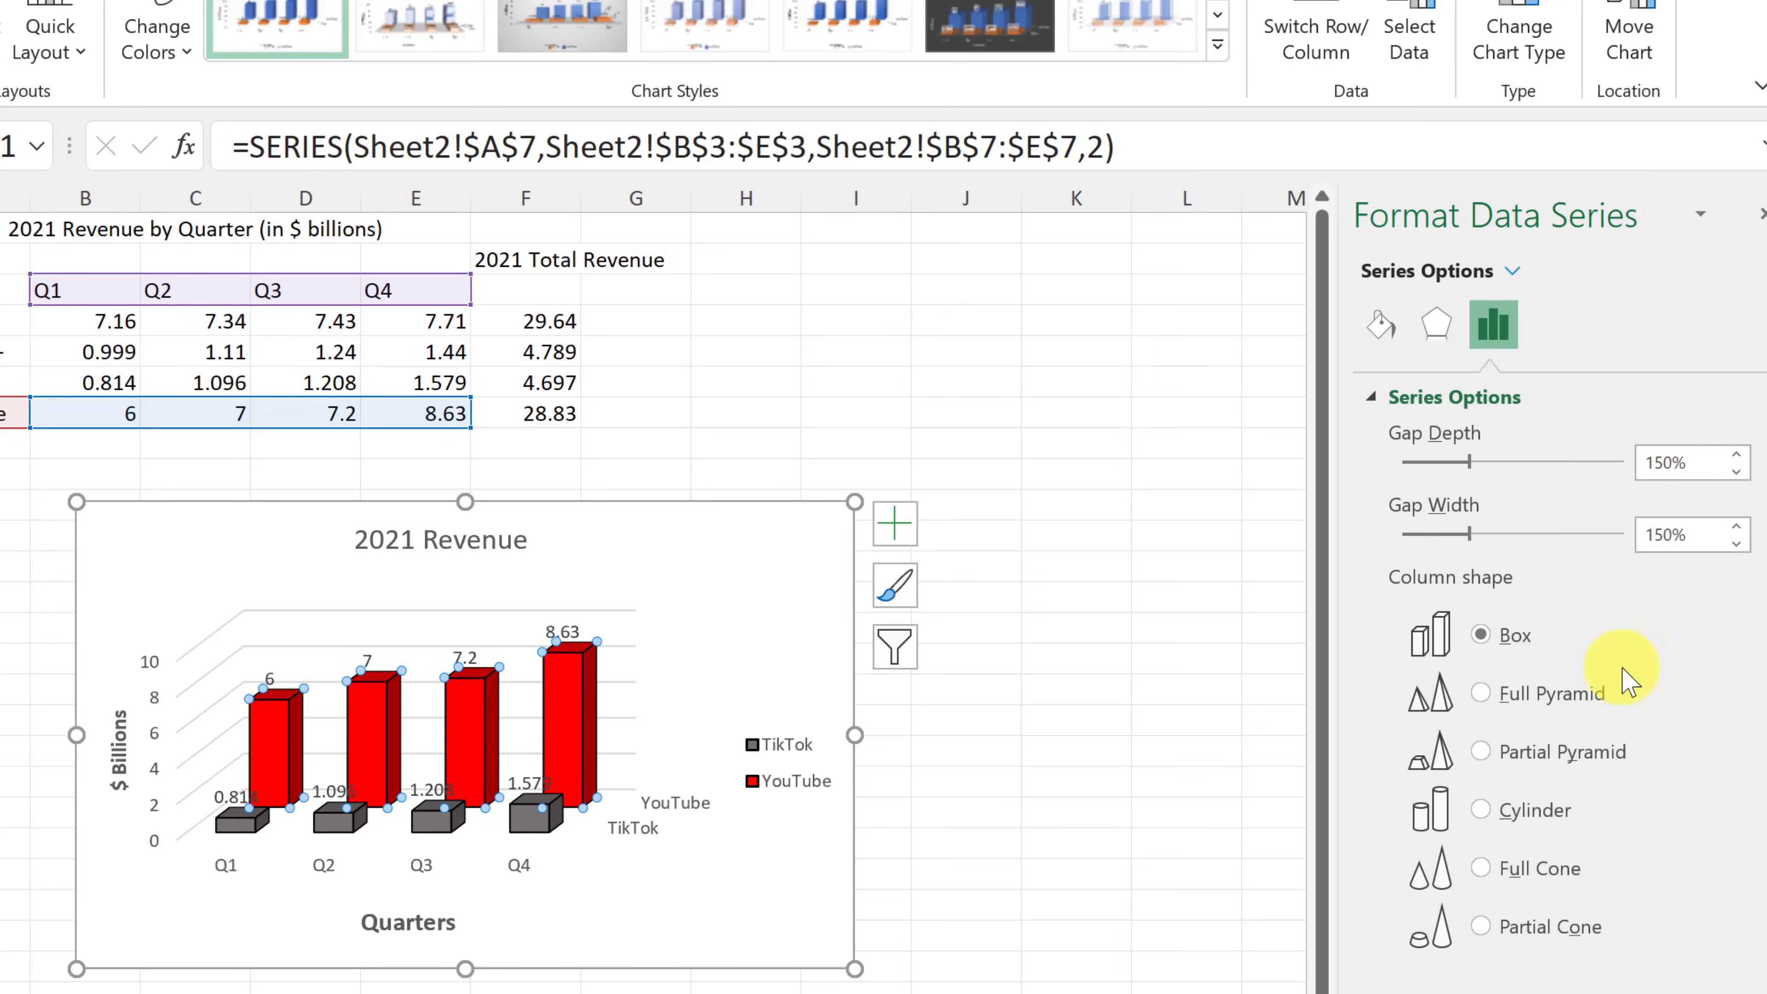
left_click(1482, 754)
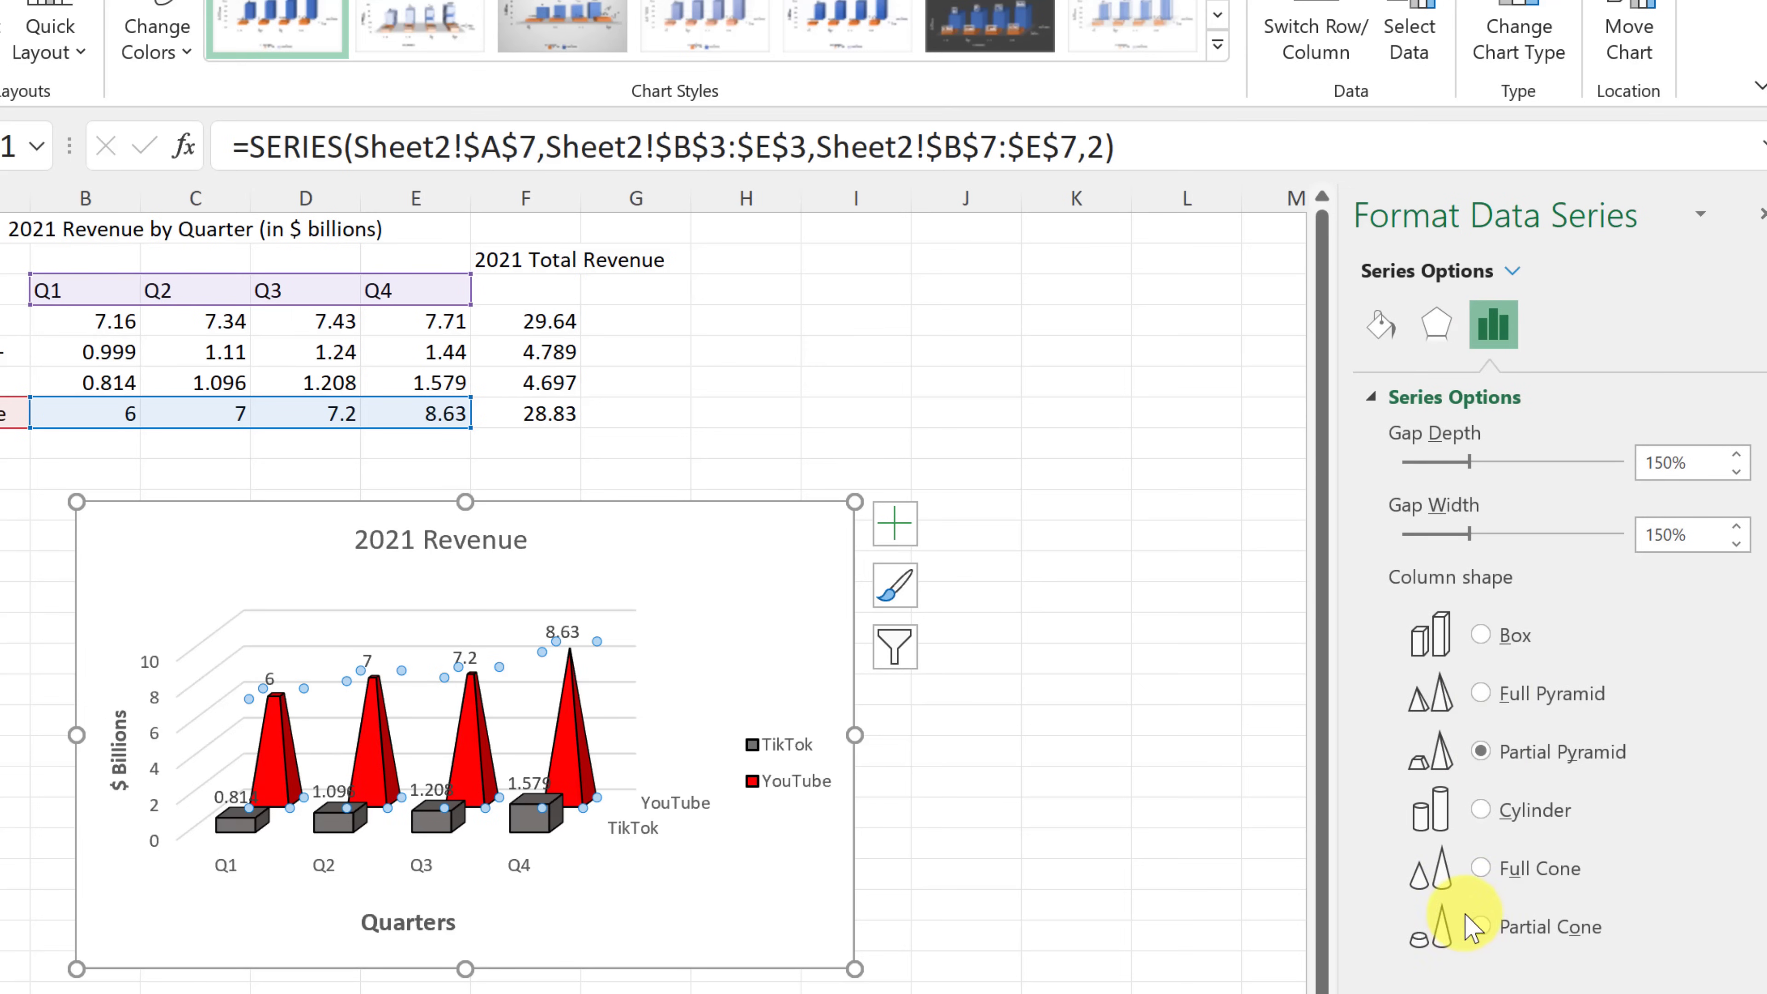
Step: Set the YouTube series' column shape to Box
left_click(1482, 635)
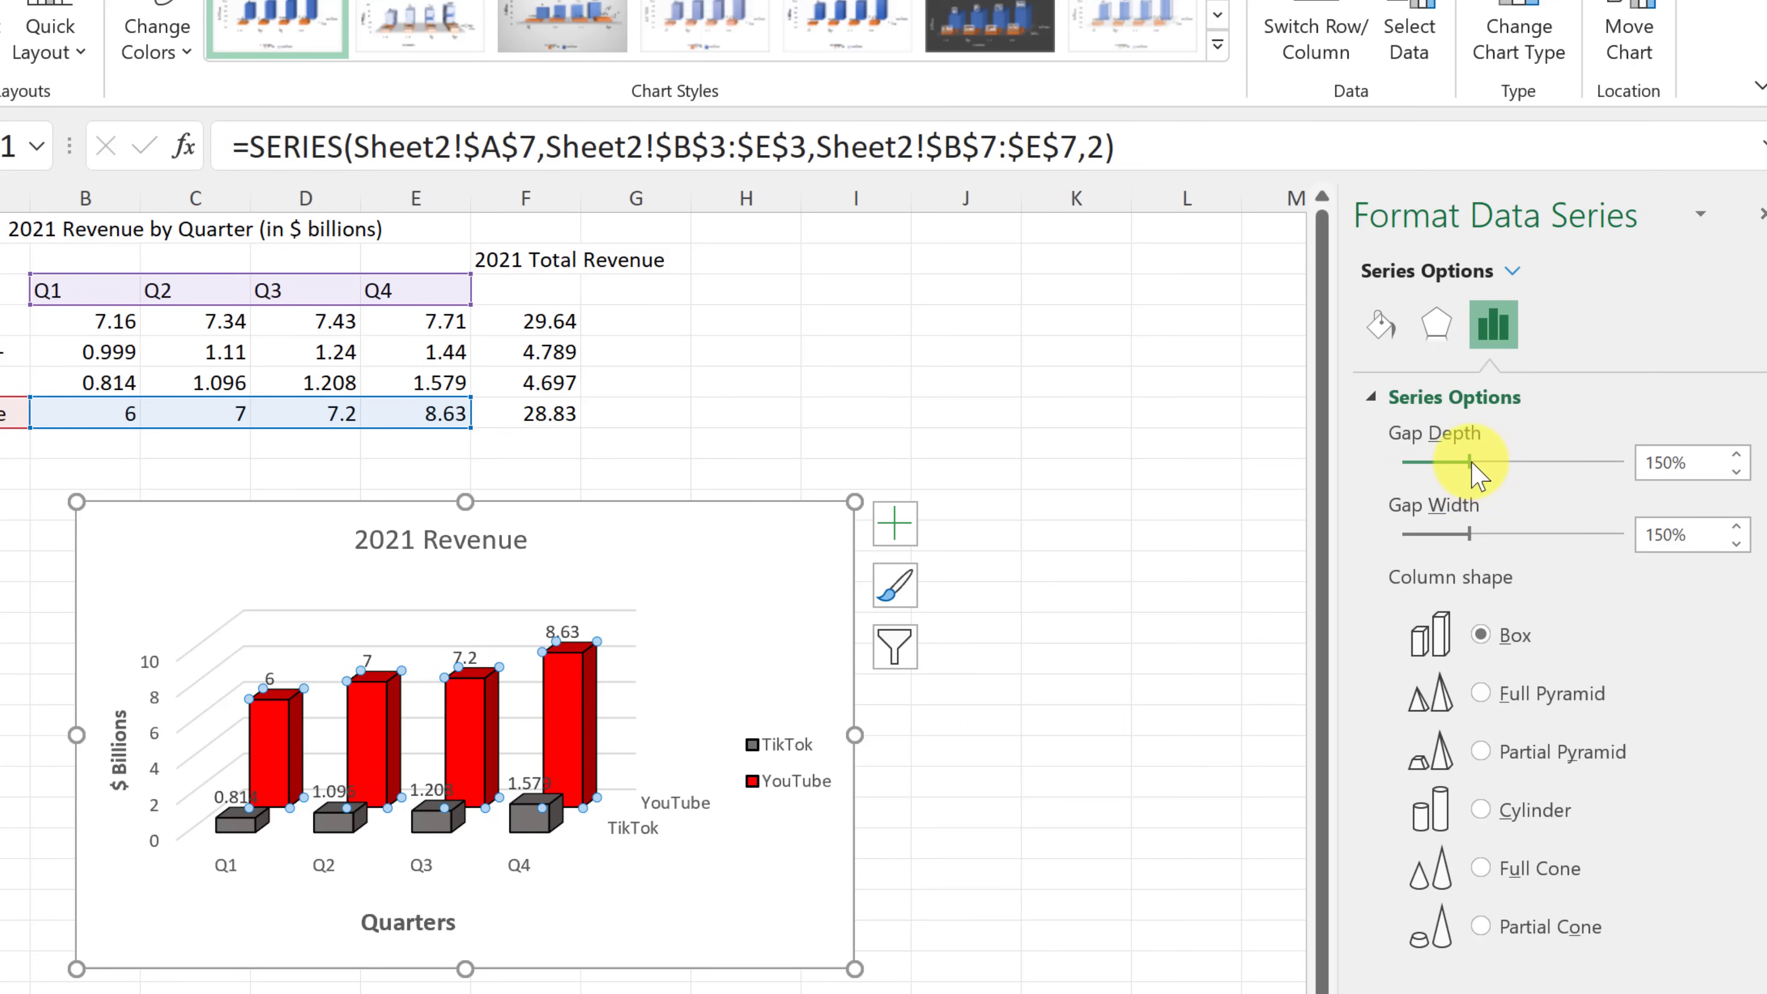
Step: Try a gap depth of 345% and a wider gap width on the 3-D columns, and undo both gap changes
left_click_drag(1464, 465, 1610, 466)
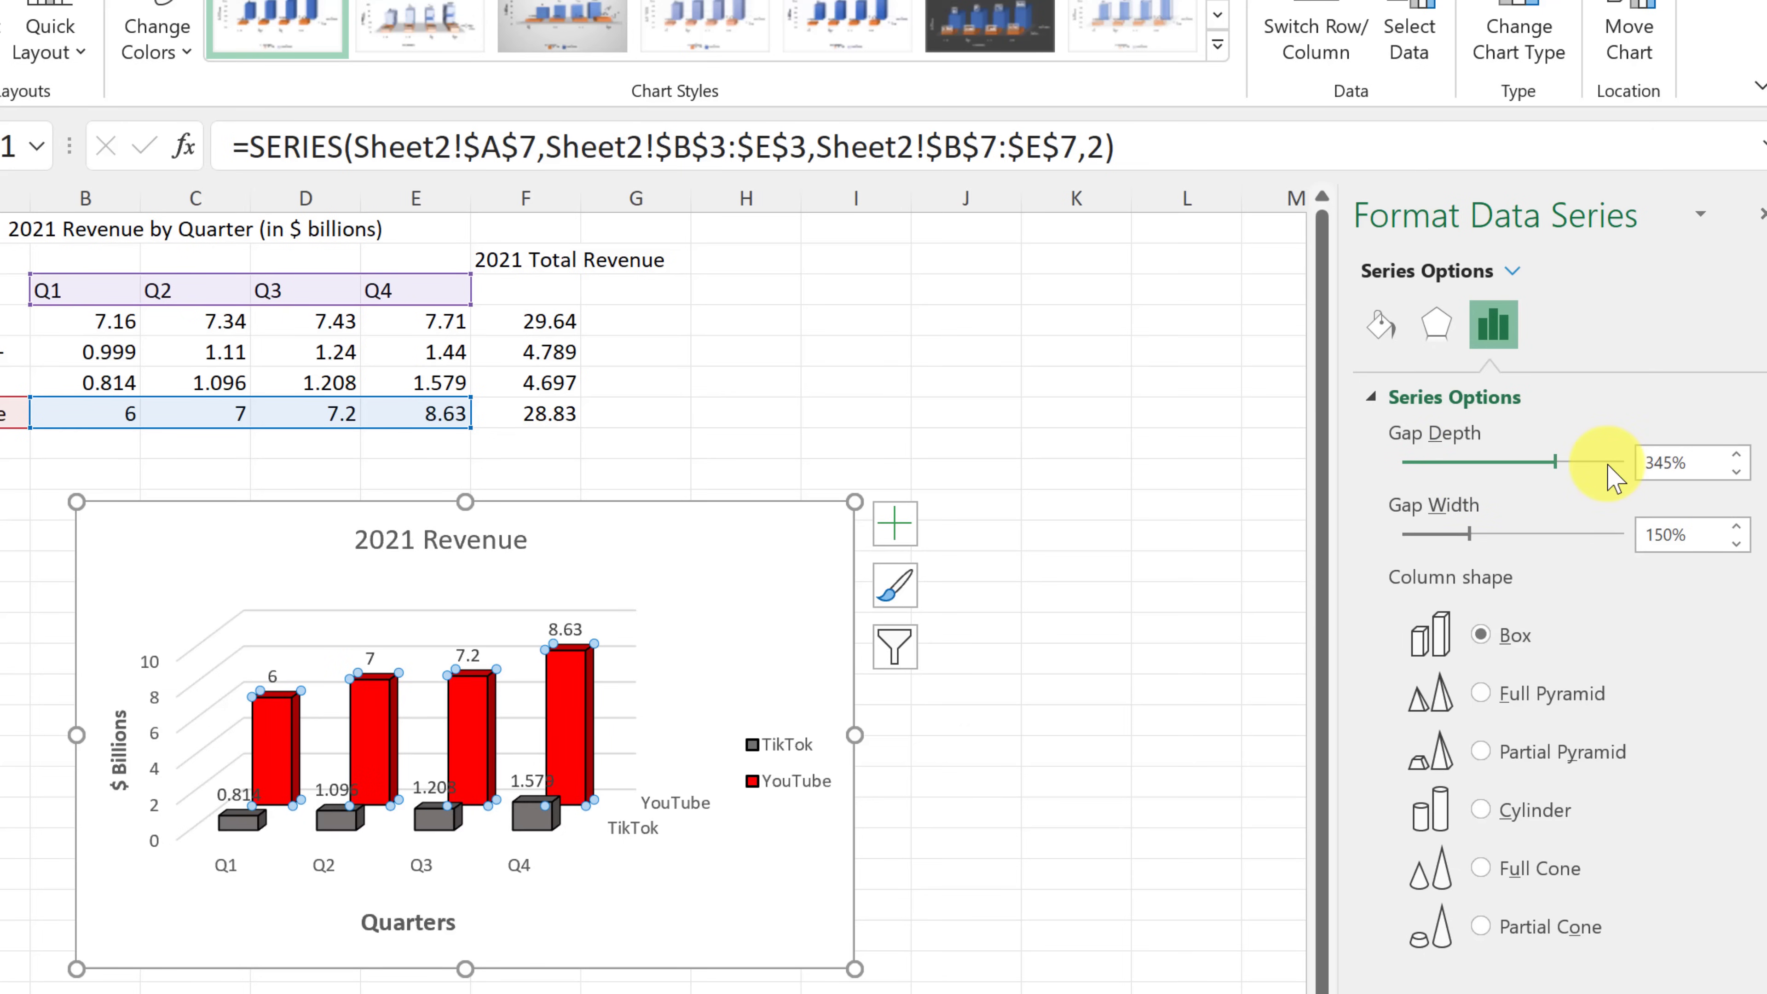
left_click(1548, 533)
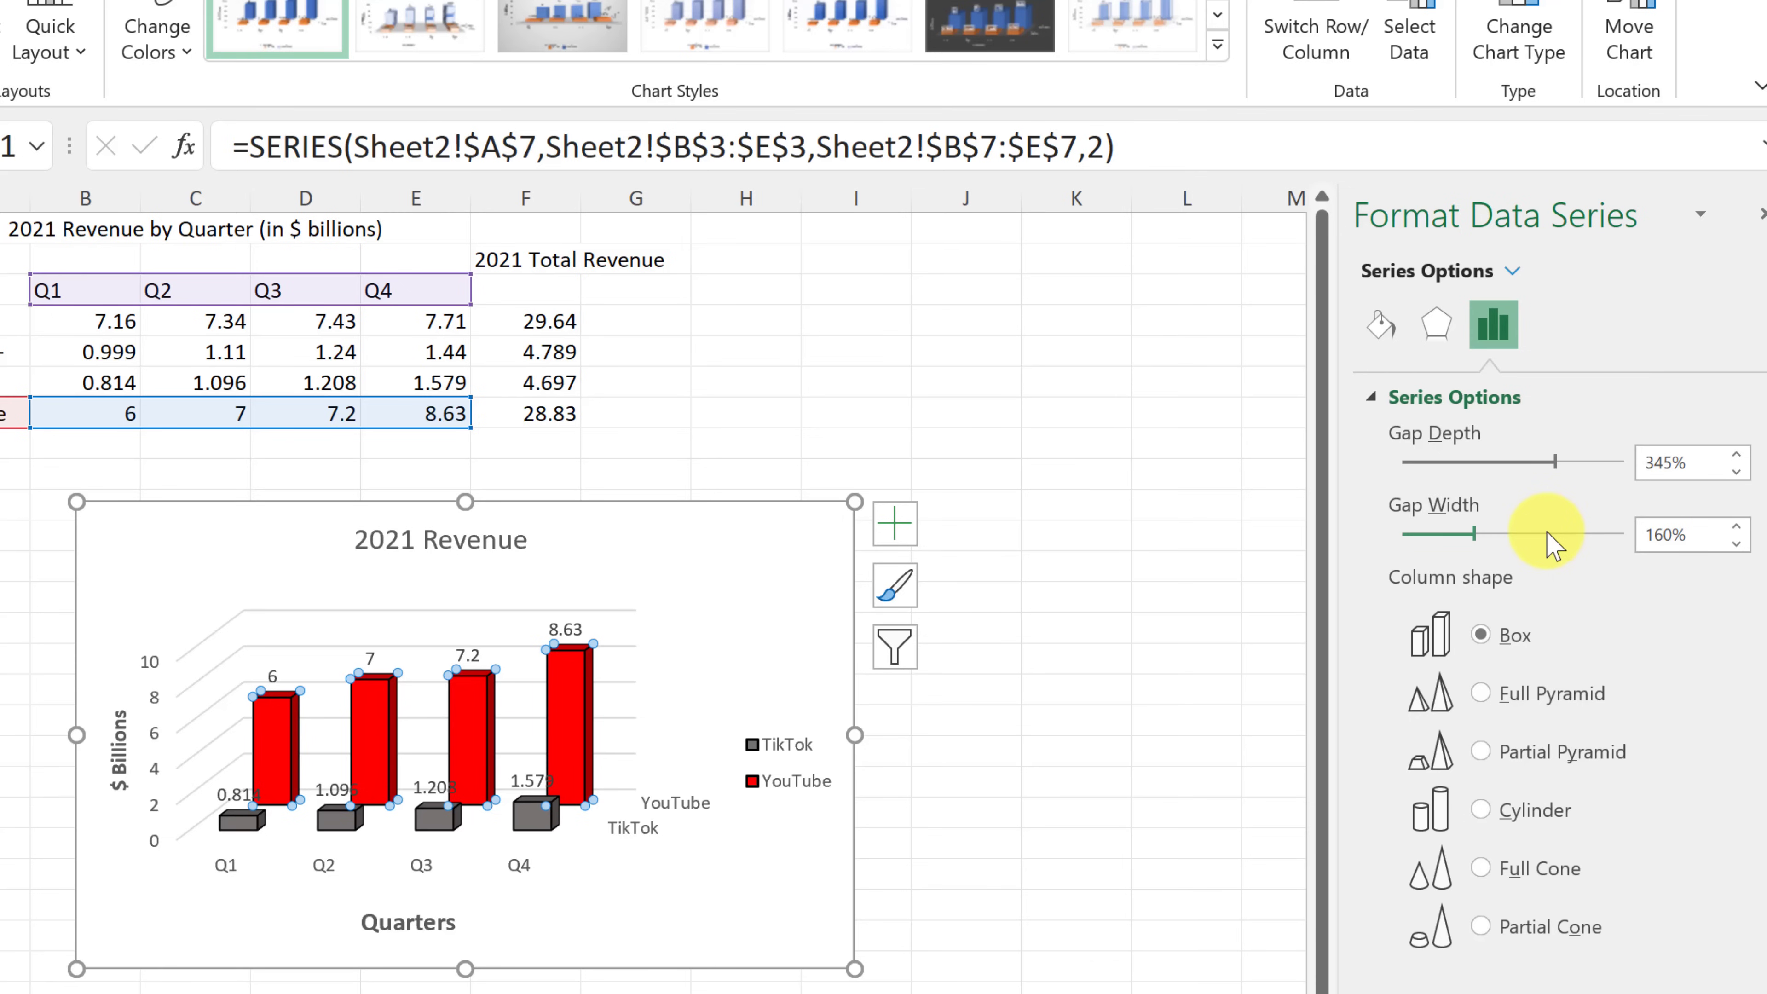
left_click(1571, 533)
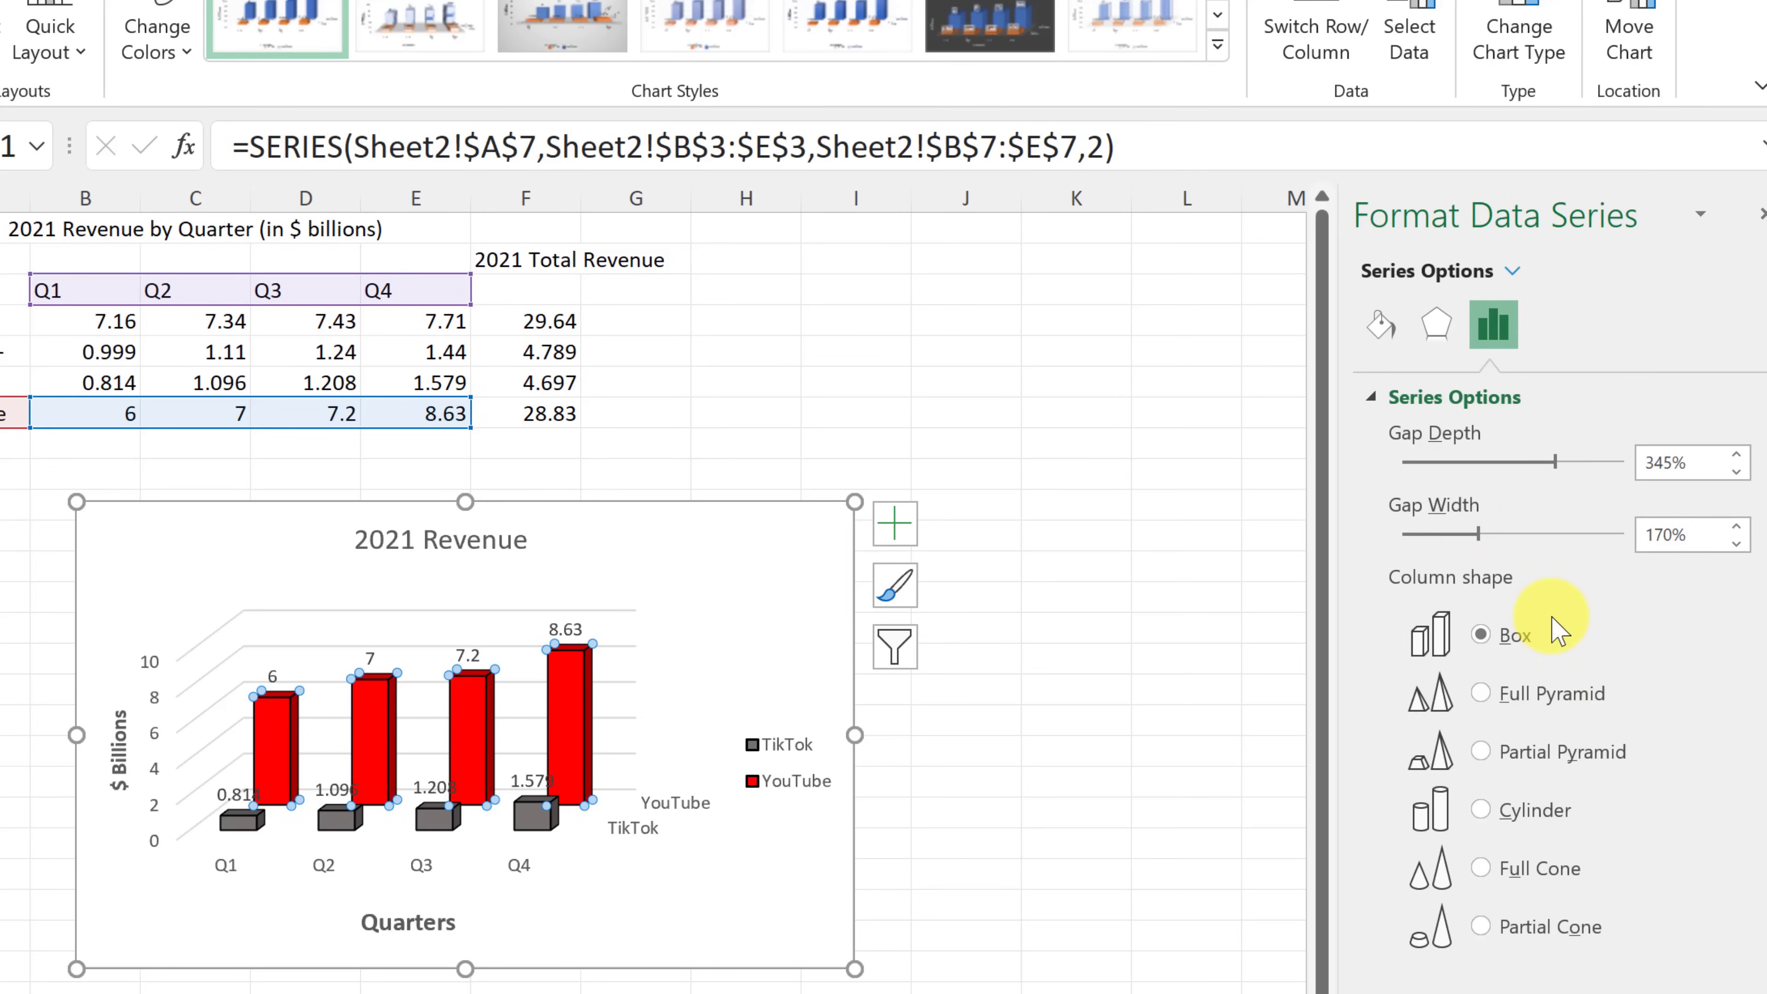
left_click(1614, 535)
left_click(1614, 535)
left_click(1614, 535)
left_click(1615, 535)
key("Left")
key("Left")
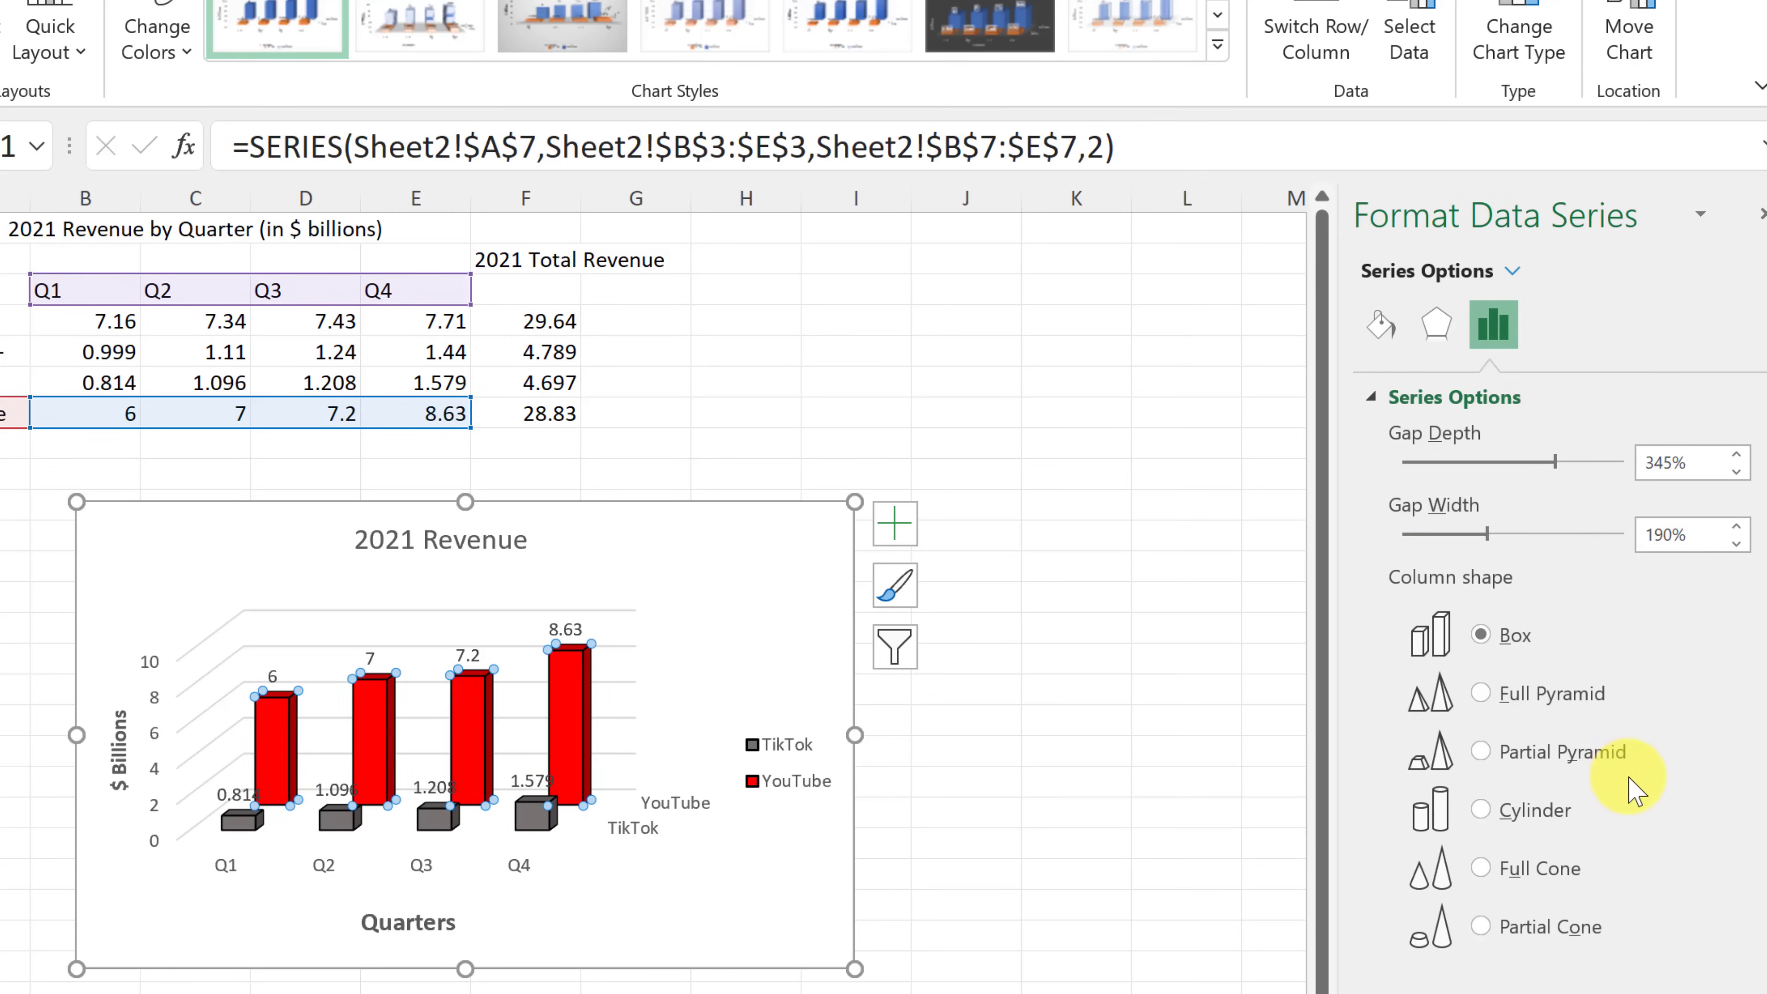
key("Left")
key("Left")
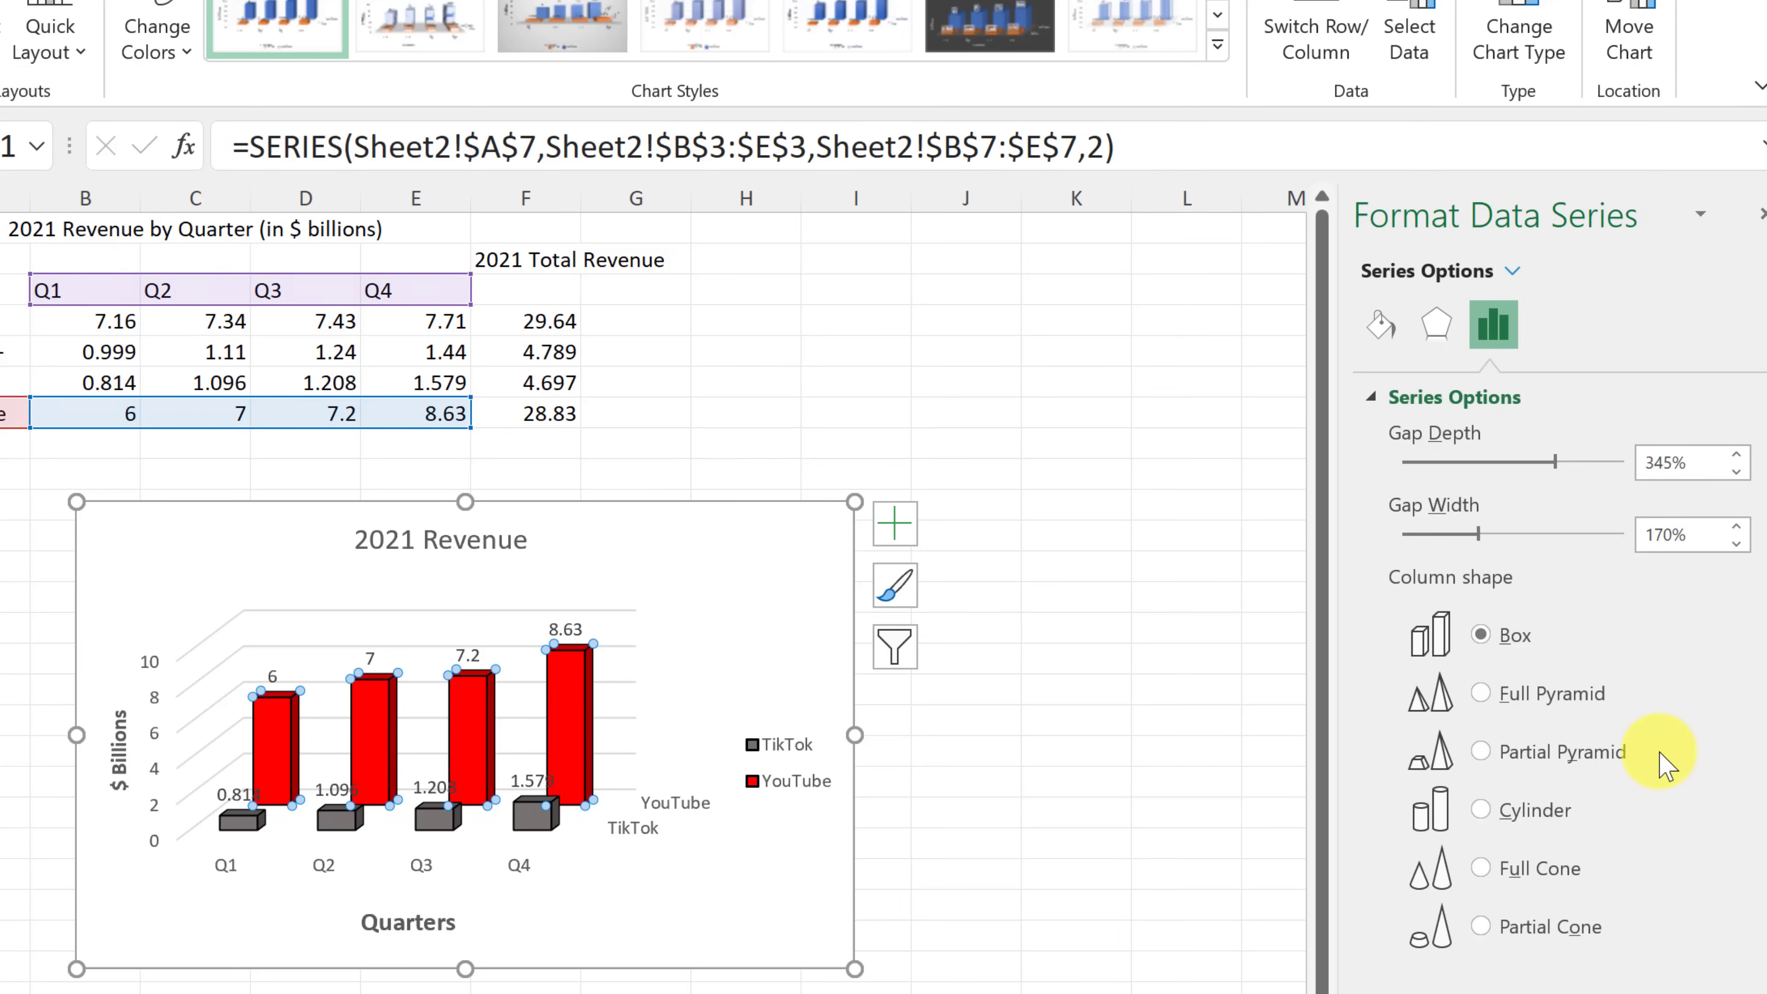
key("Left")
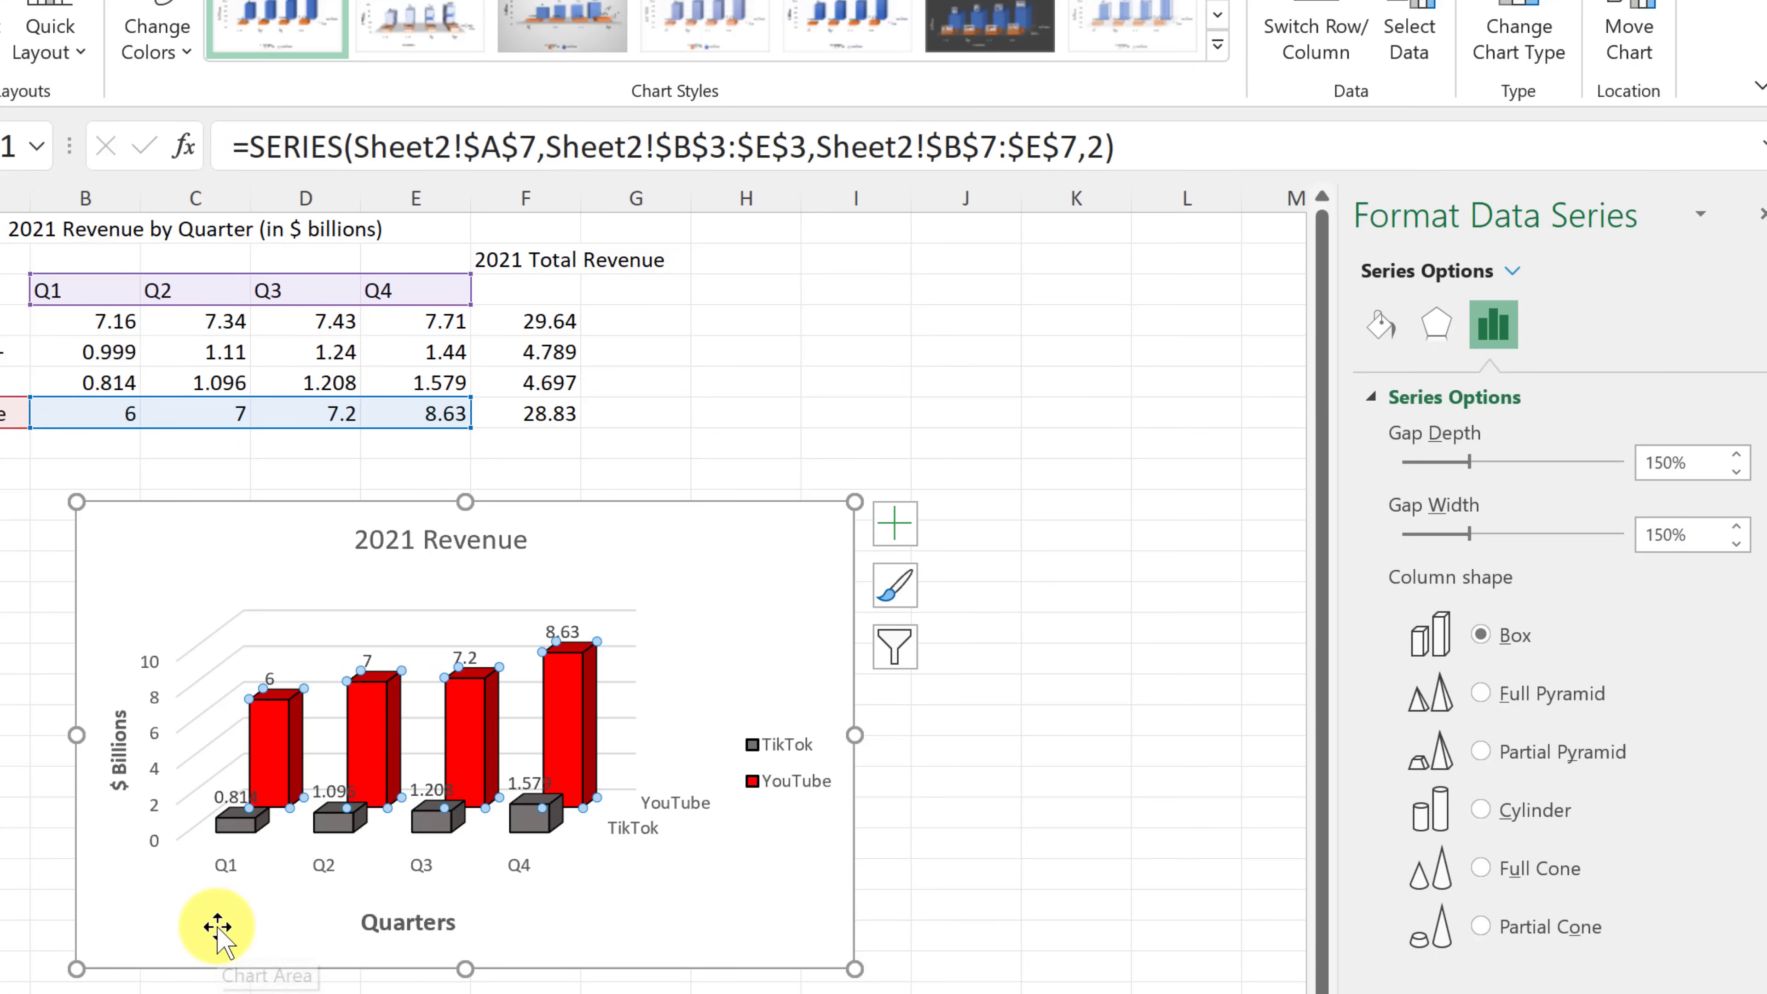
Step: Examine the formatting options for the vertical axis title and the 2021 Revenue chart title, and deselect the chart
left_click(118, 758)
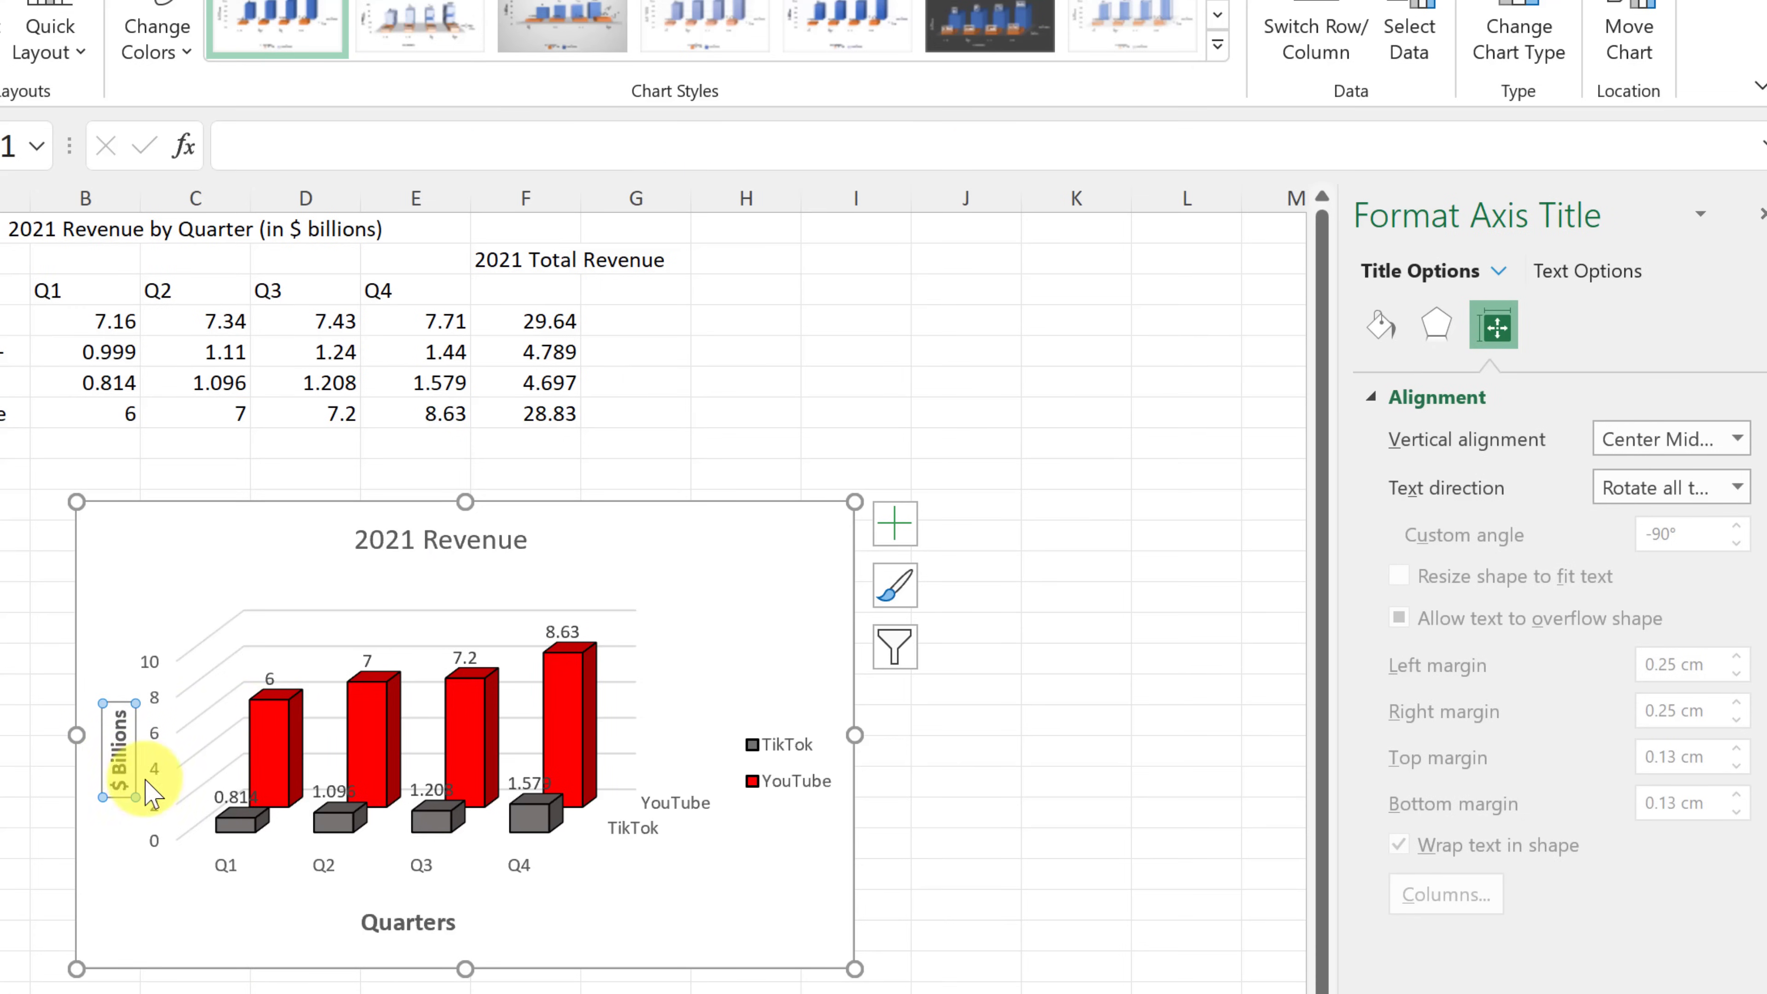
left_click(423, 541)
double_click(423, 541)
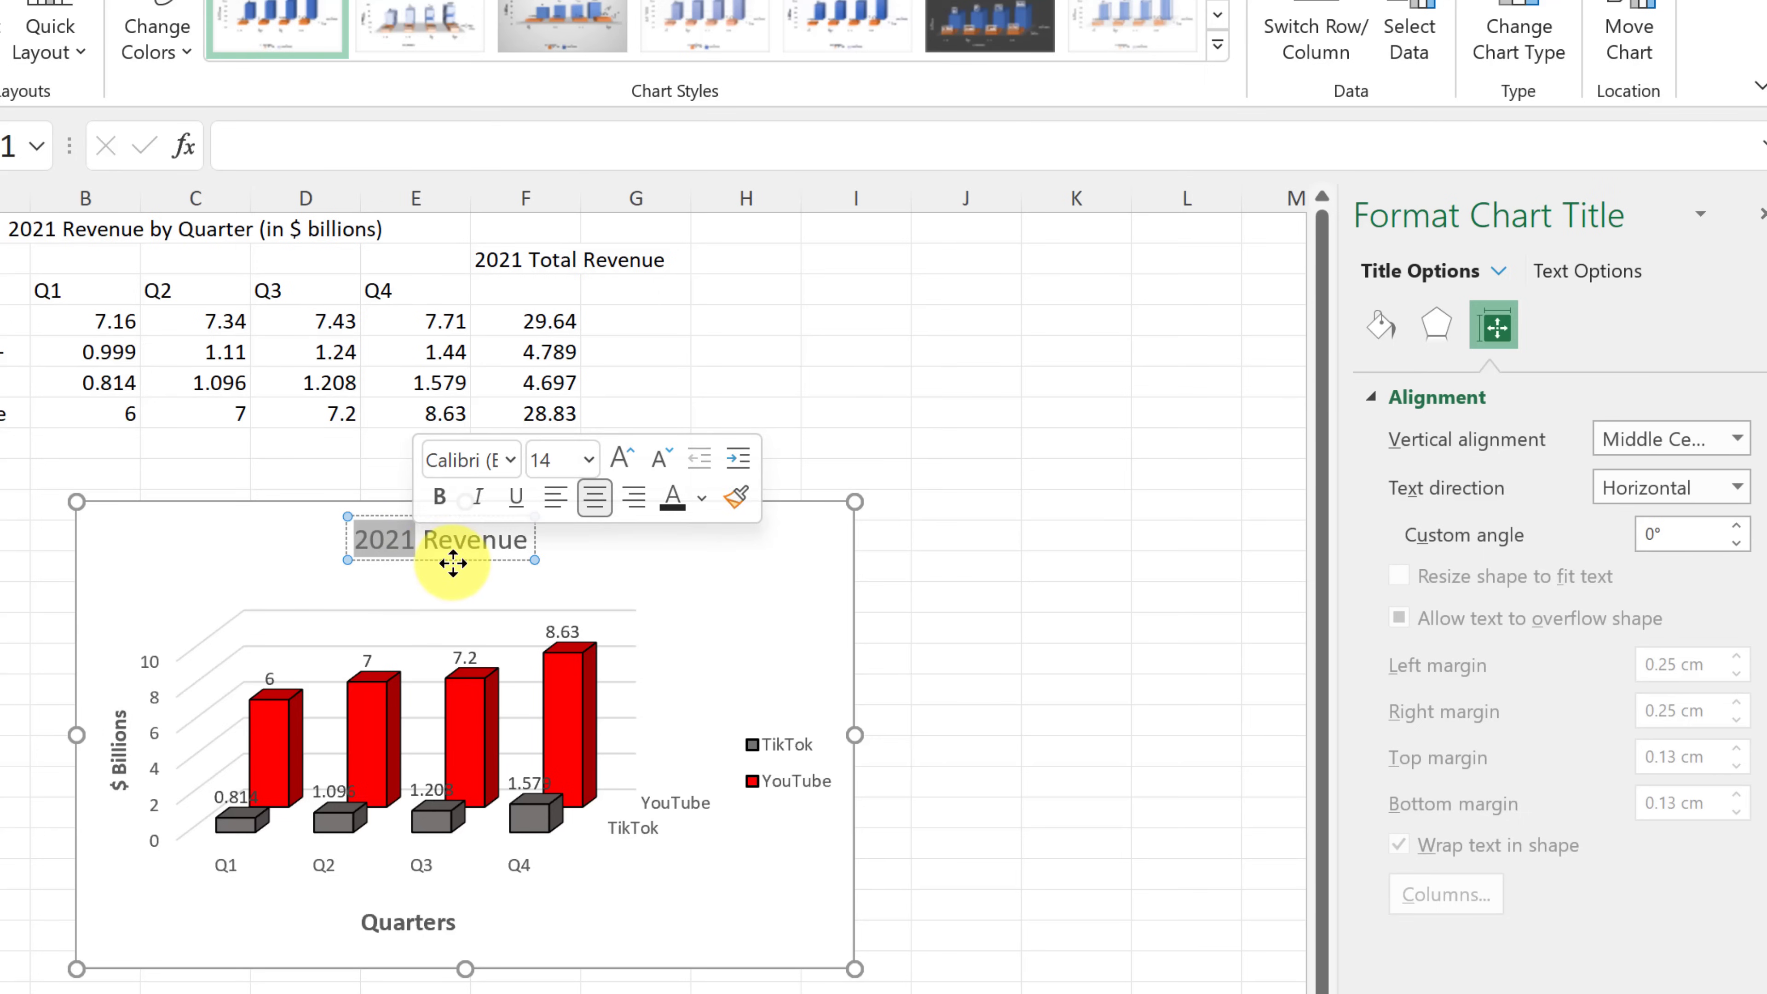
left_click(453, 562)
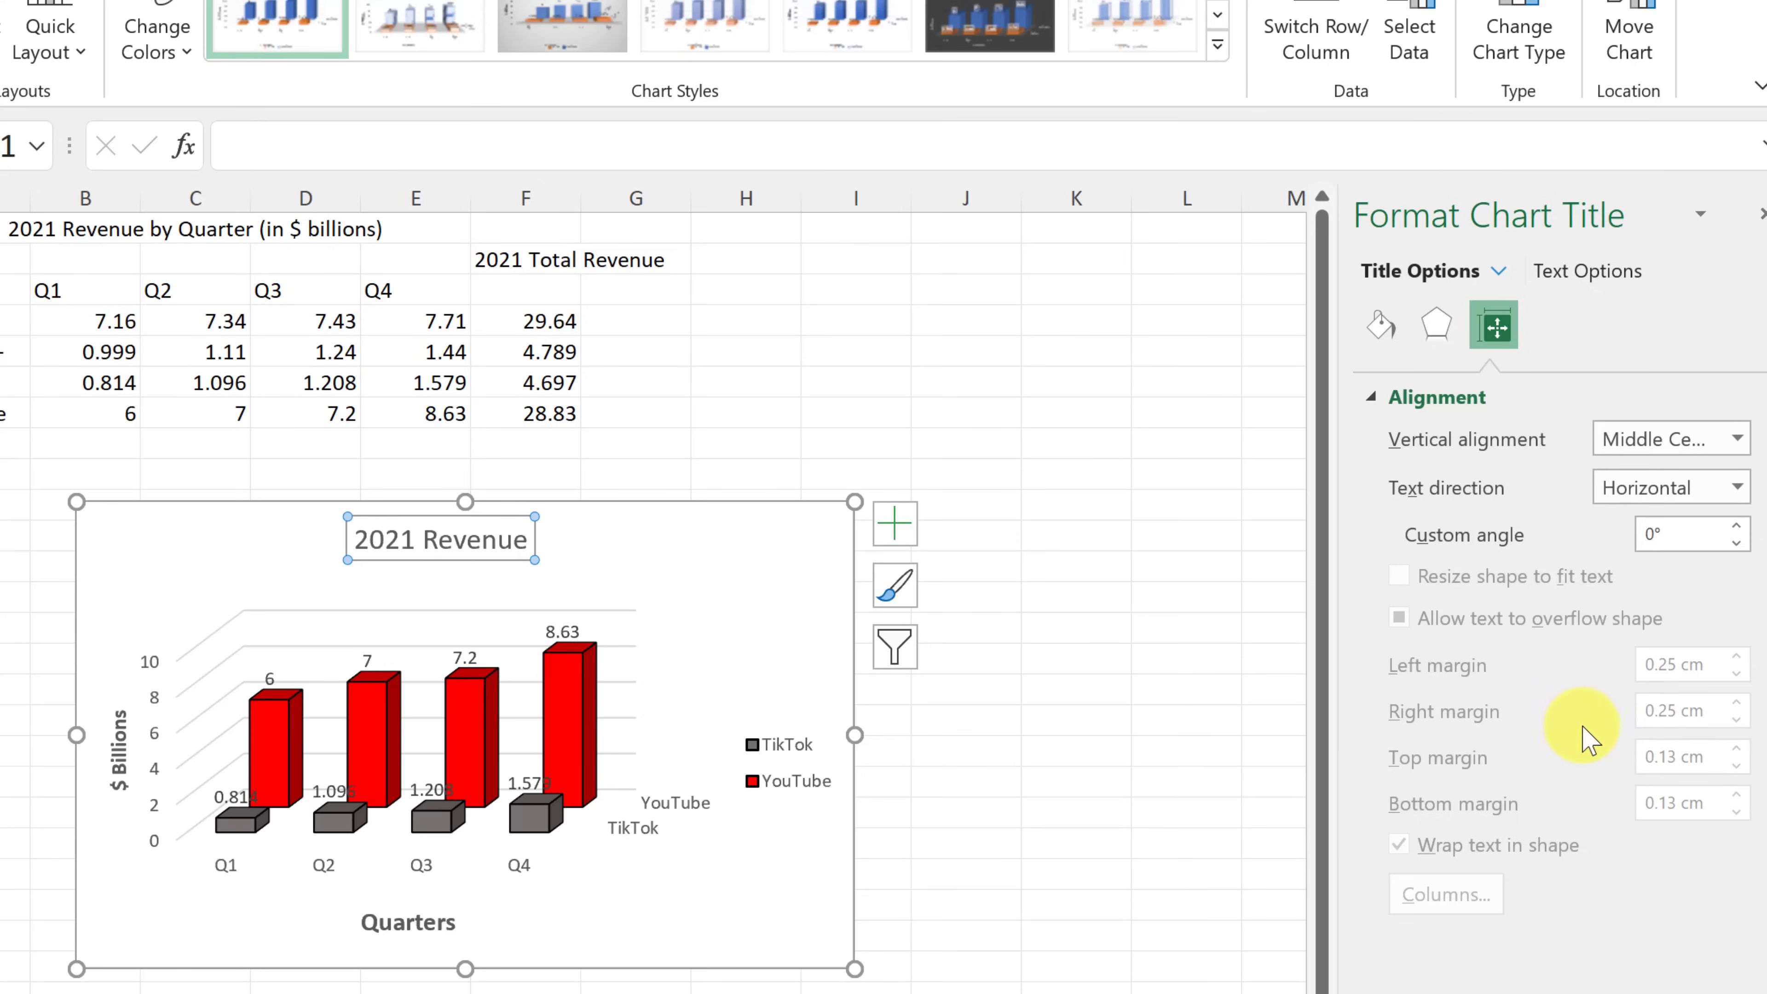
left_click(943, 988)
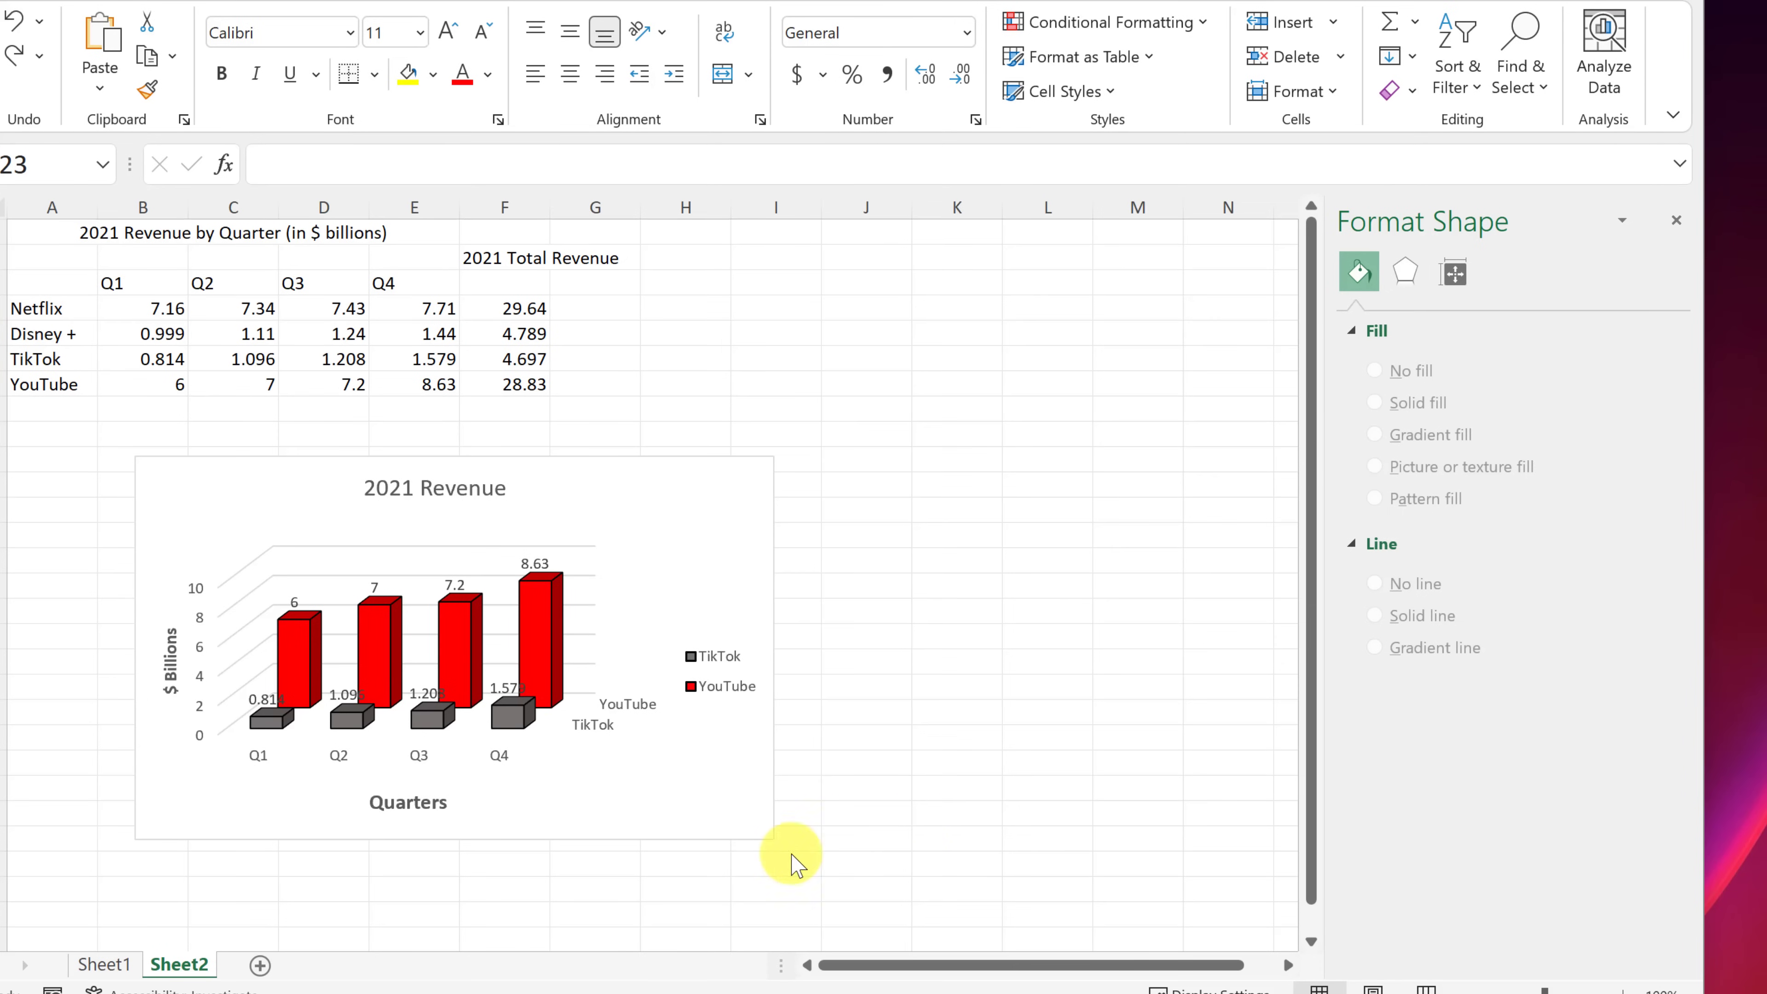
Step: Add a Disney + series to the chart's data source, with its name from A5 and its values from B5:E5
left_click(563, 778)
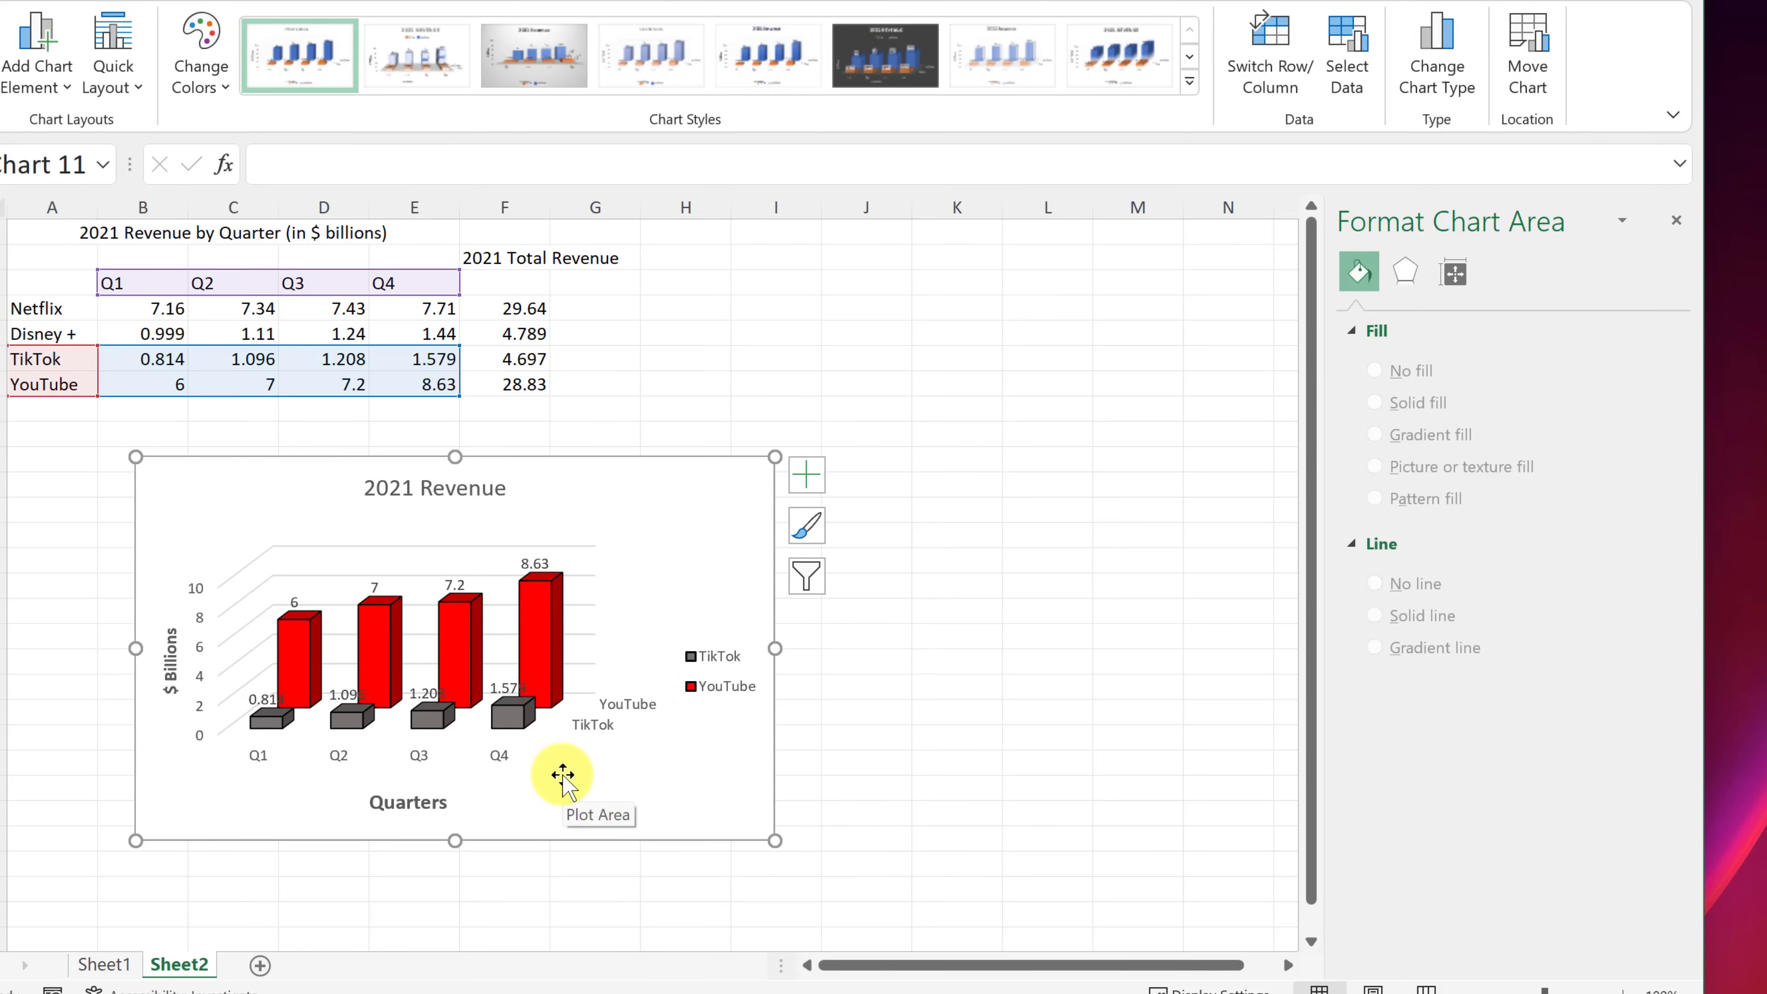
left_click(807, 575)
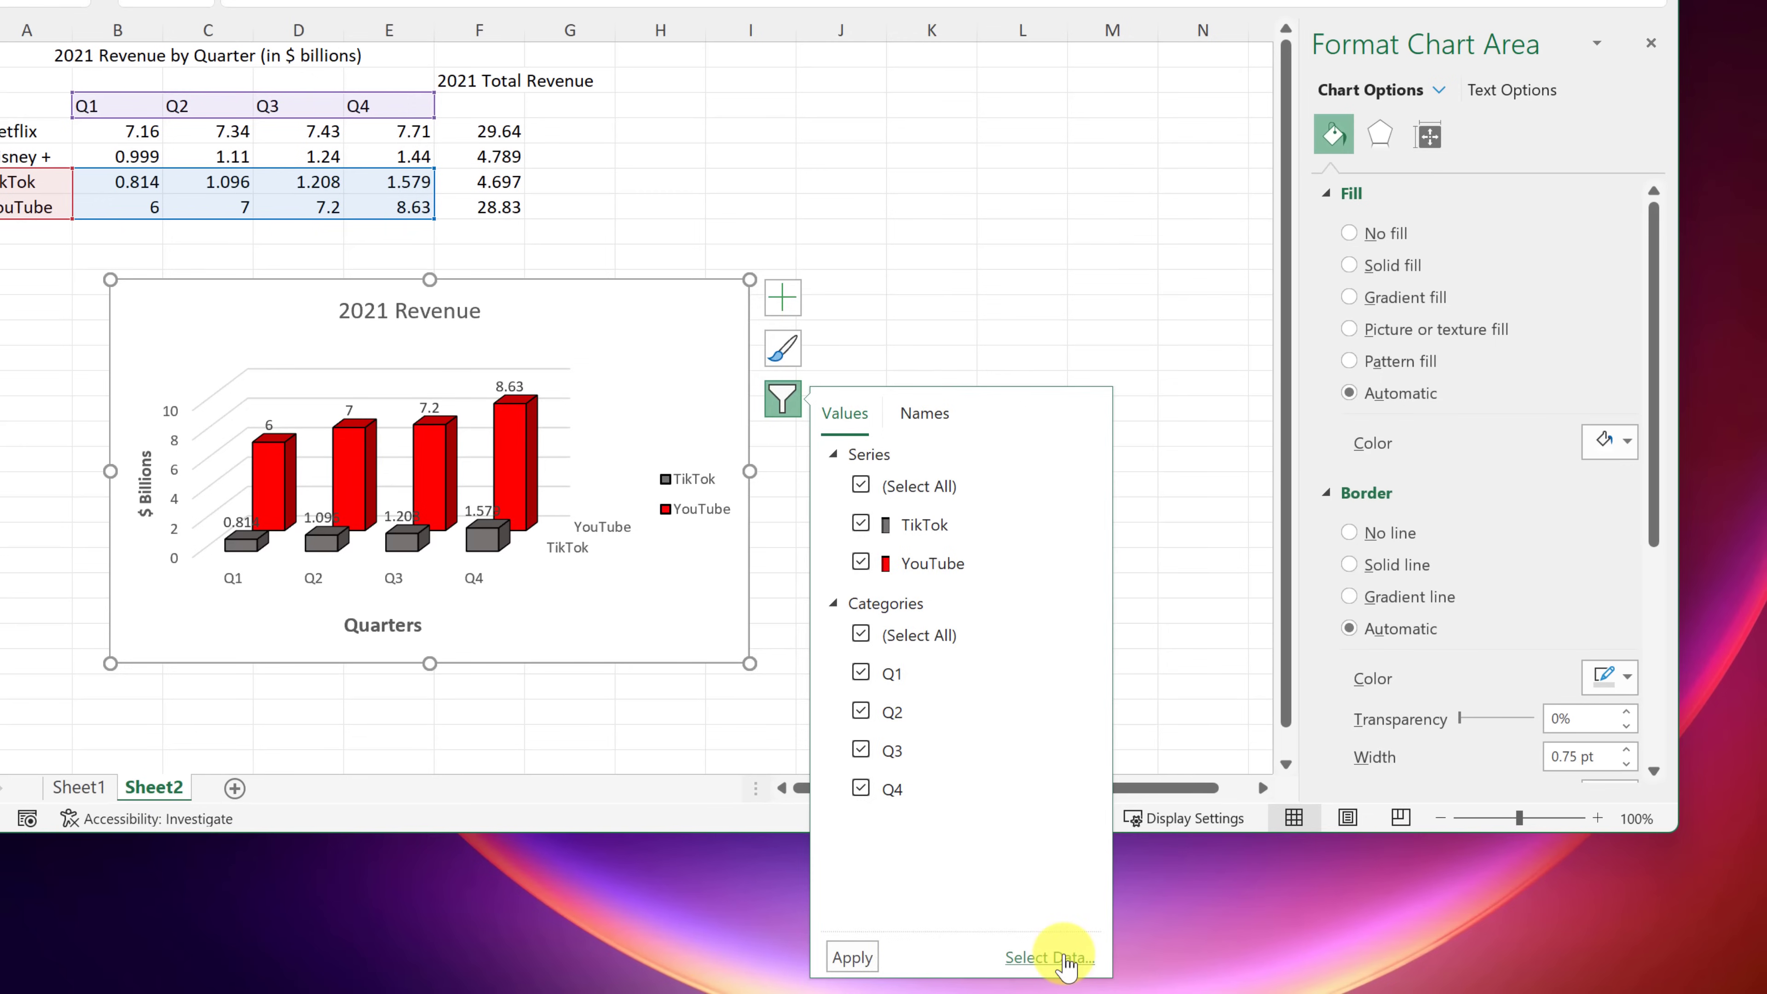
left_click(1074, 993)
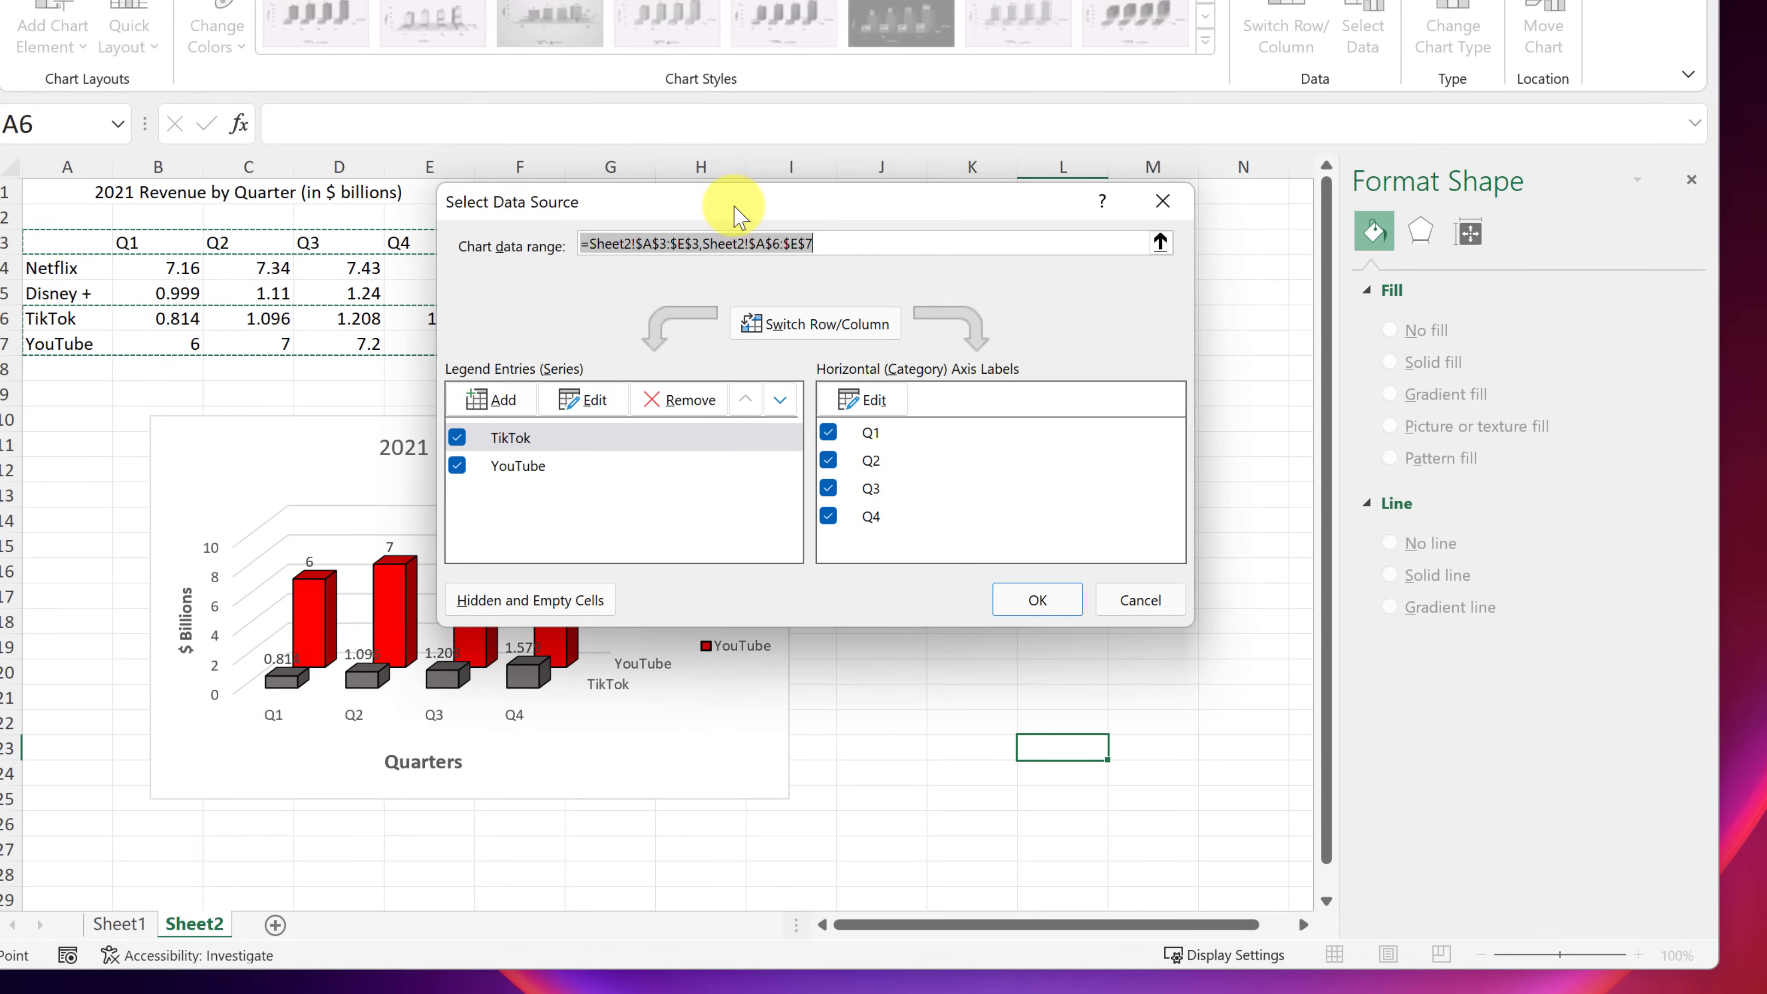
left_click(480, 399)
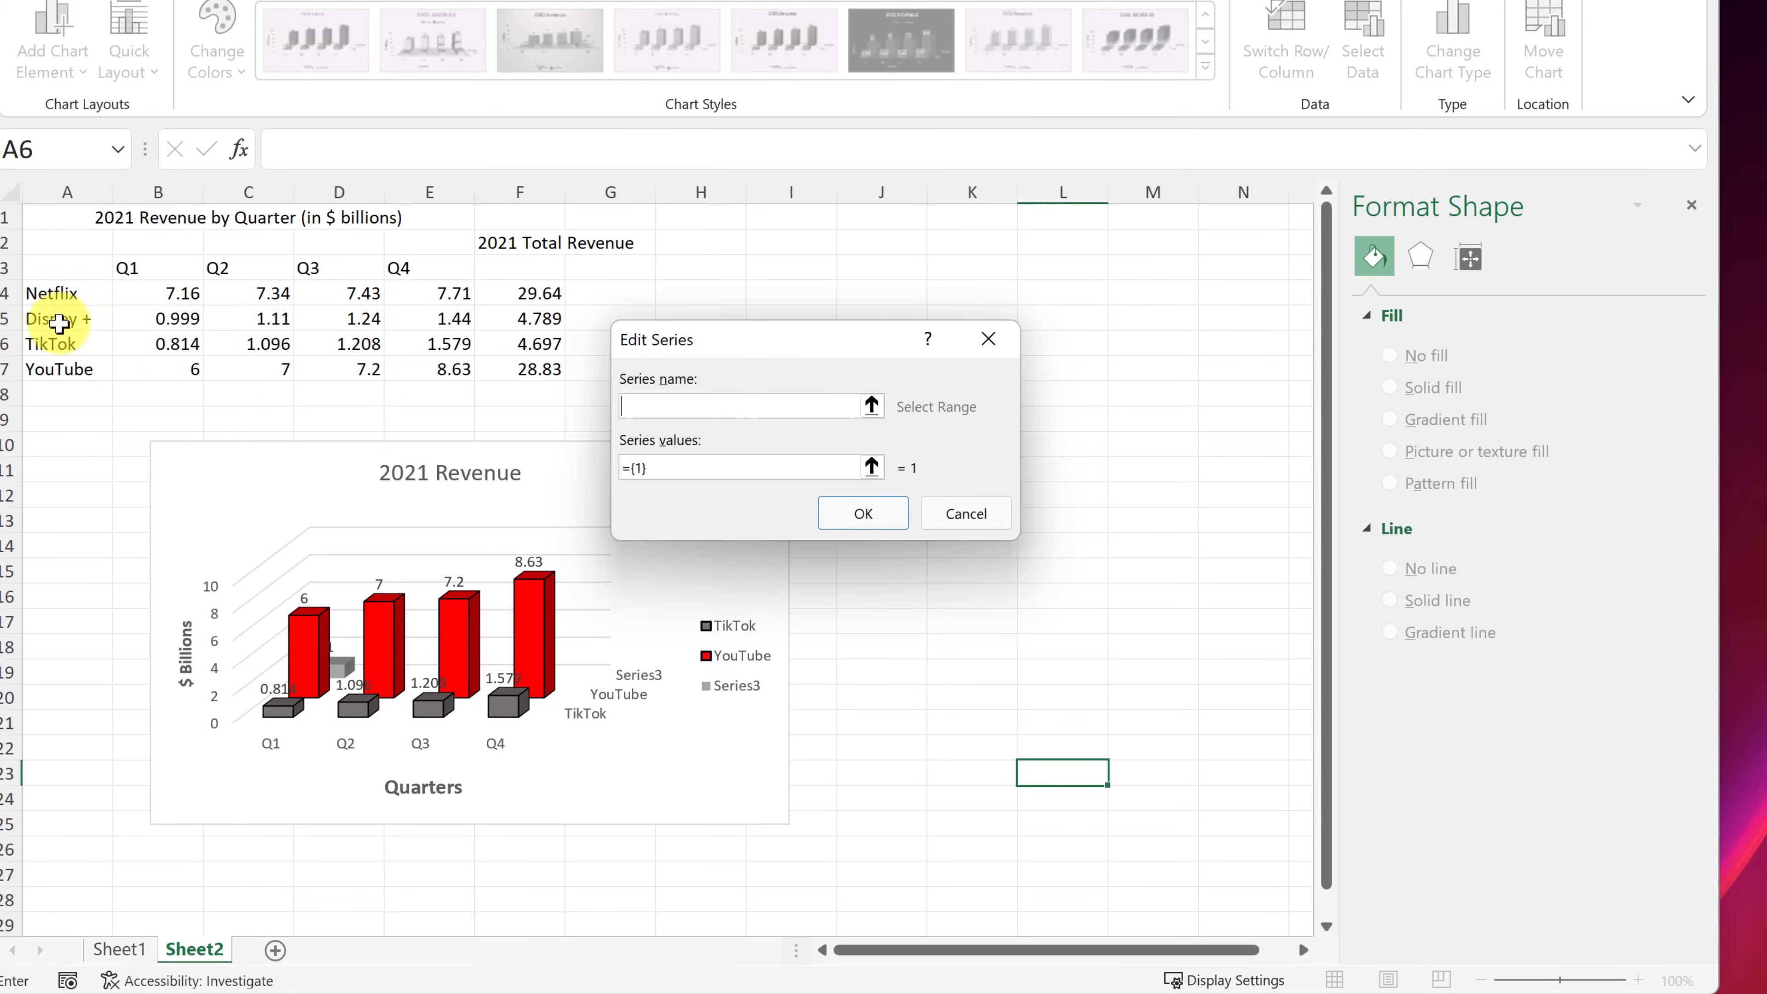
left_click(73, 320)
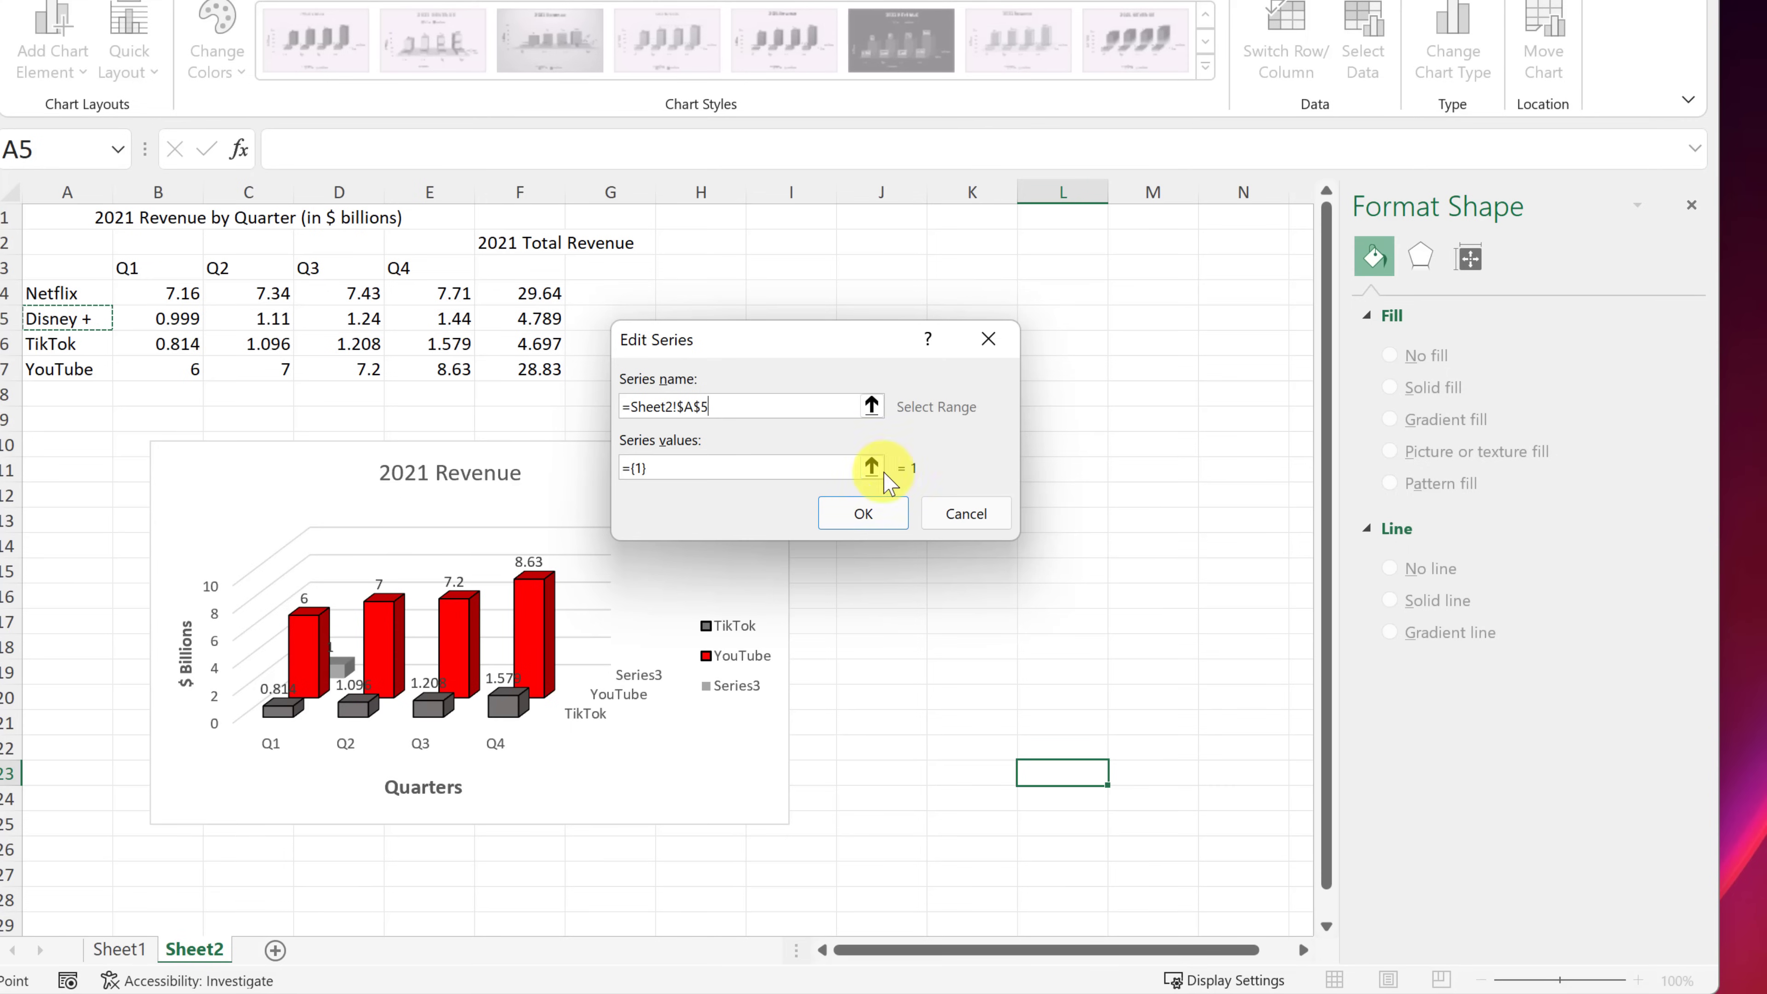
left_click(871, 467)
left_click_drag(146, 320, 455, 321)
key("Return")
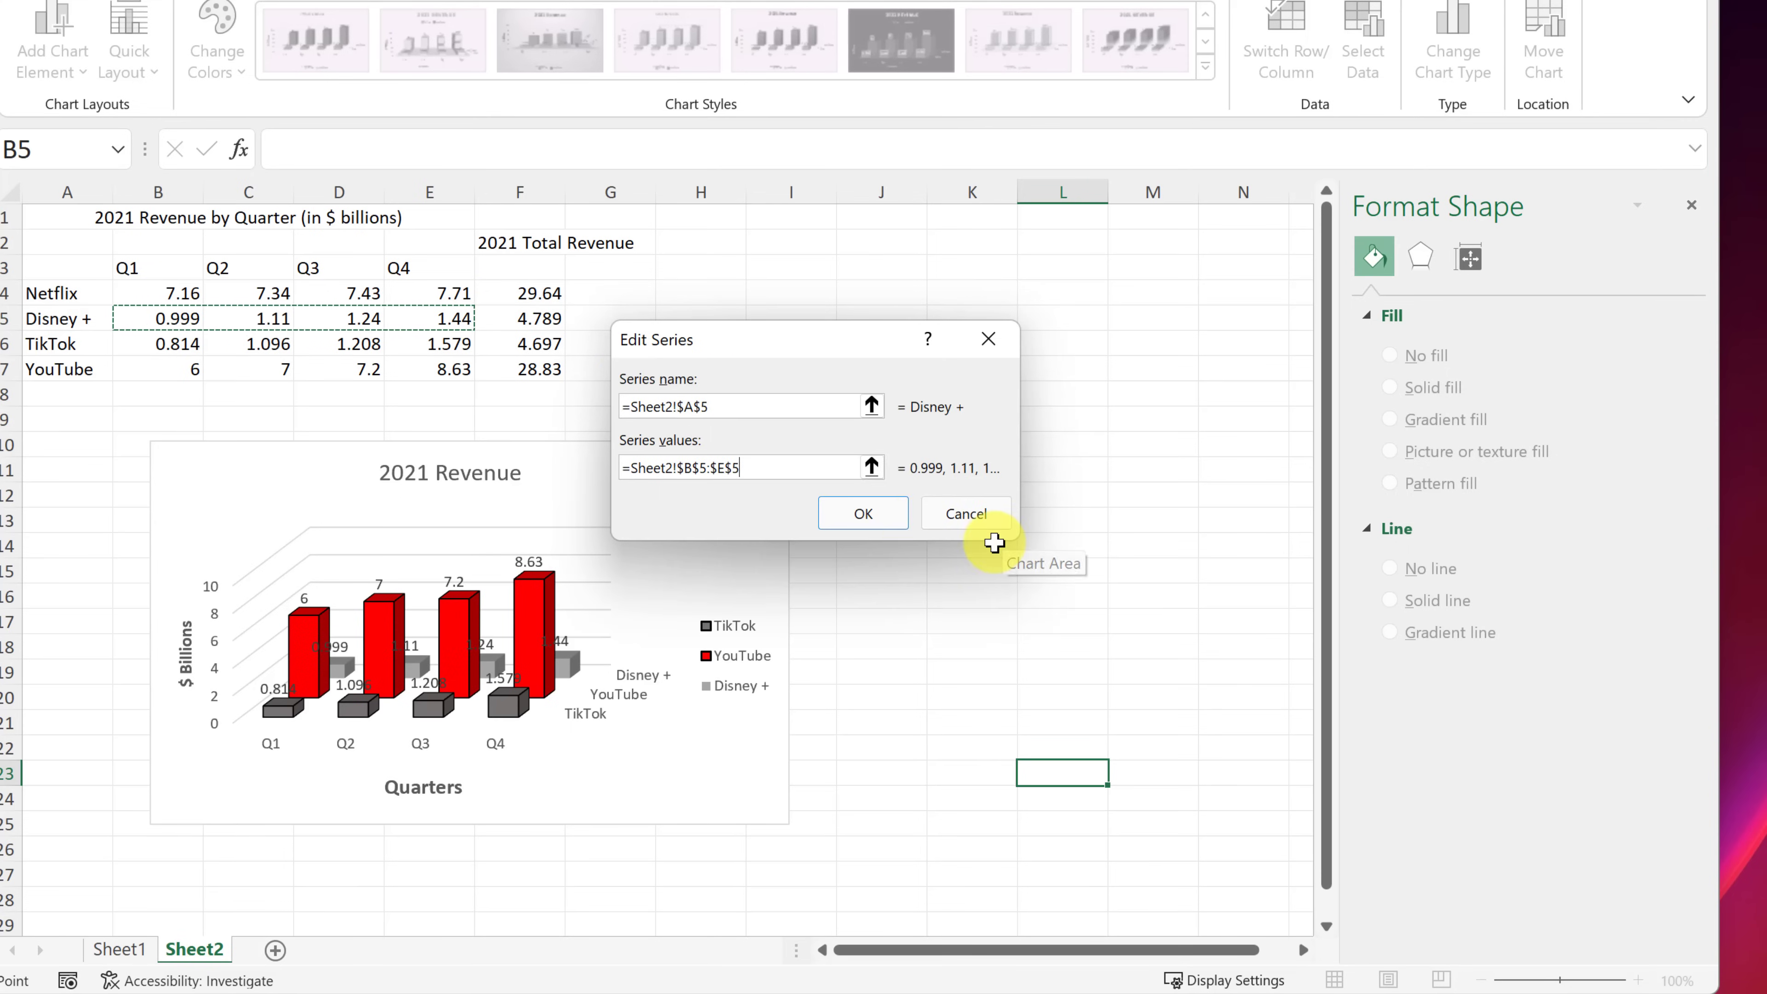
left_click(866, 514)
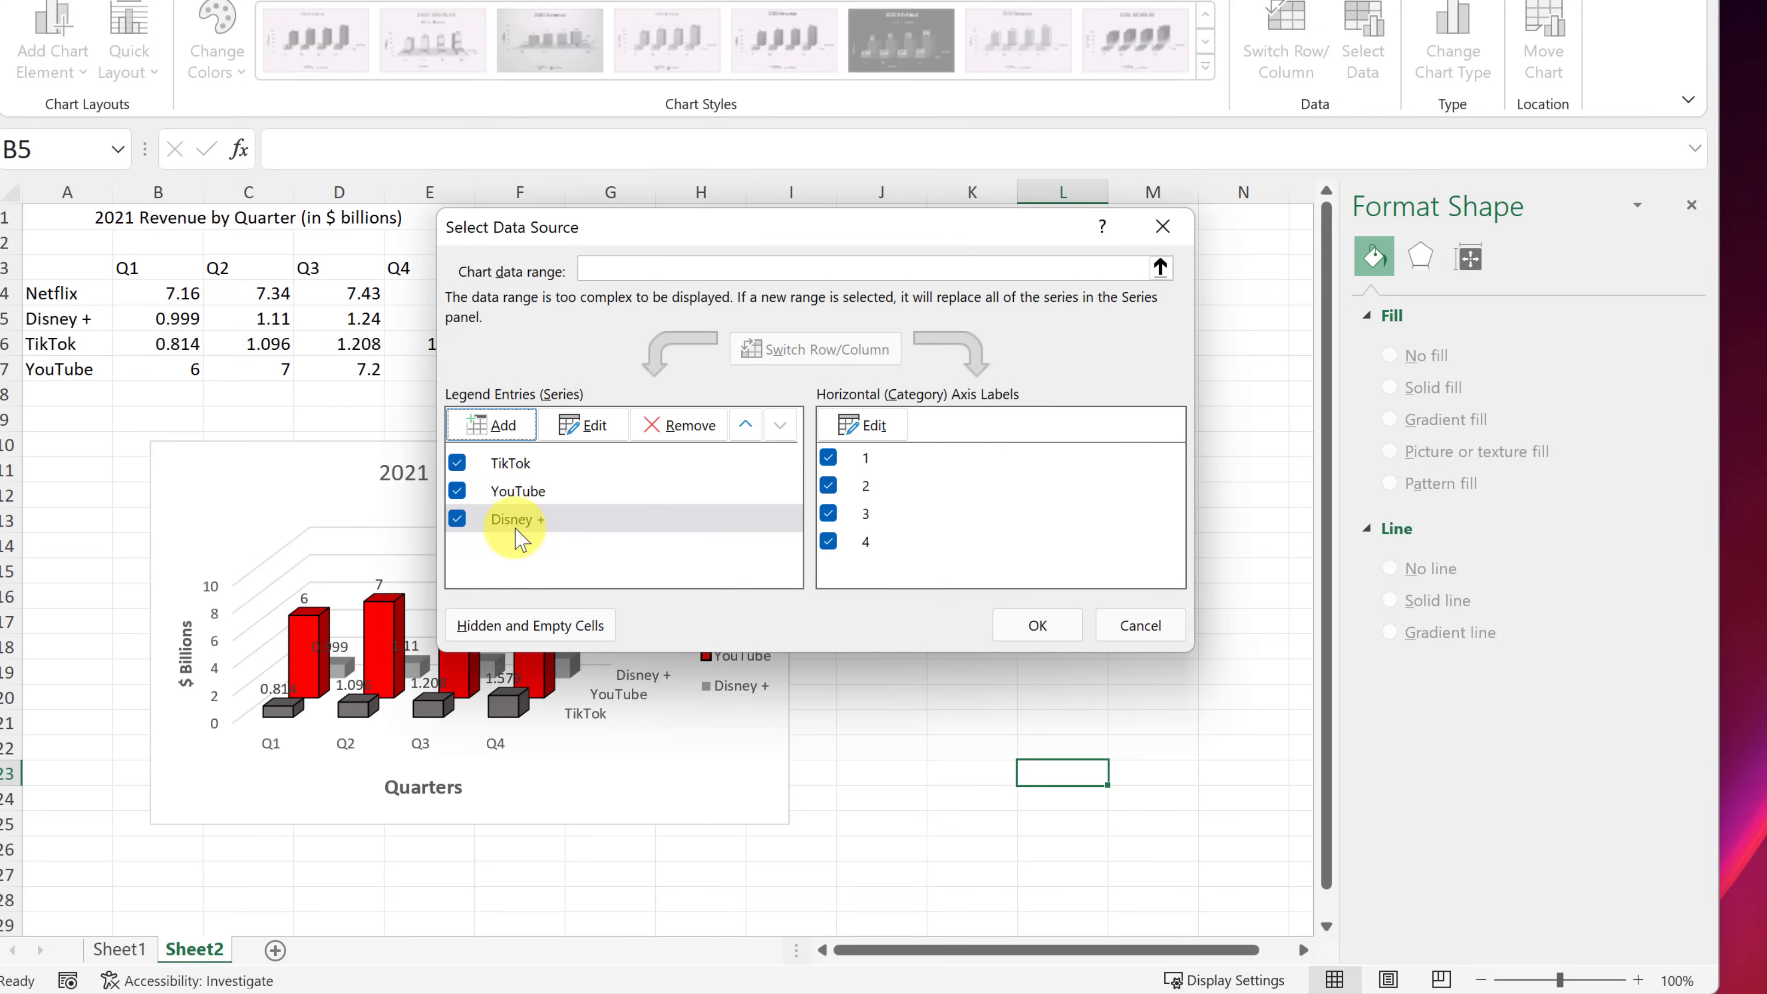
Step: Move the Disney + series above TikTok in the legend entries, and remove it from the chart's data source
left_click(746, 424)
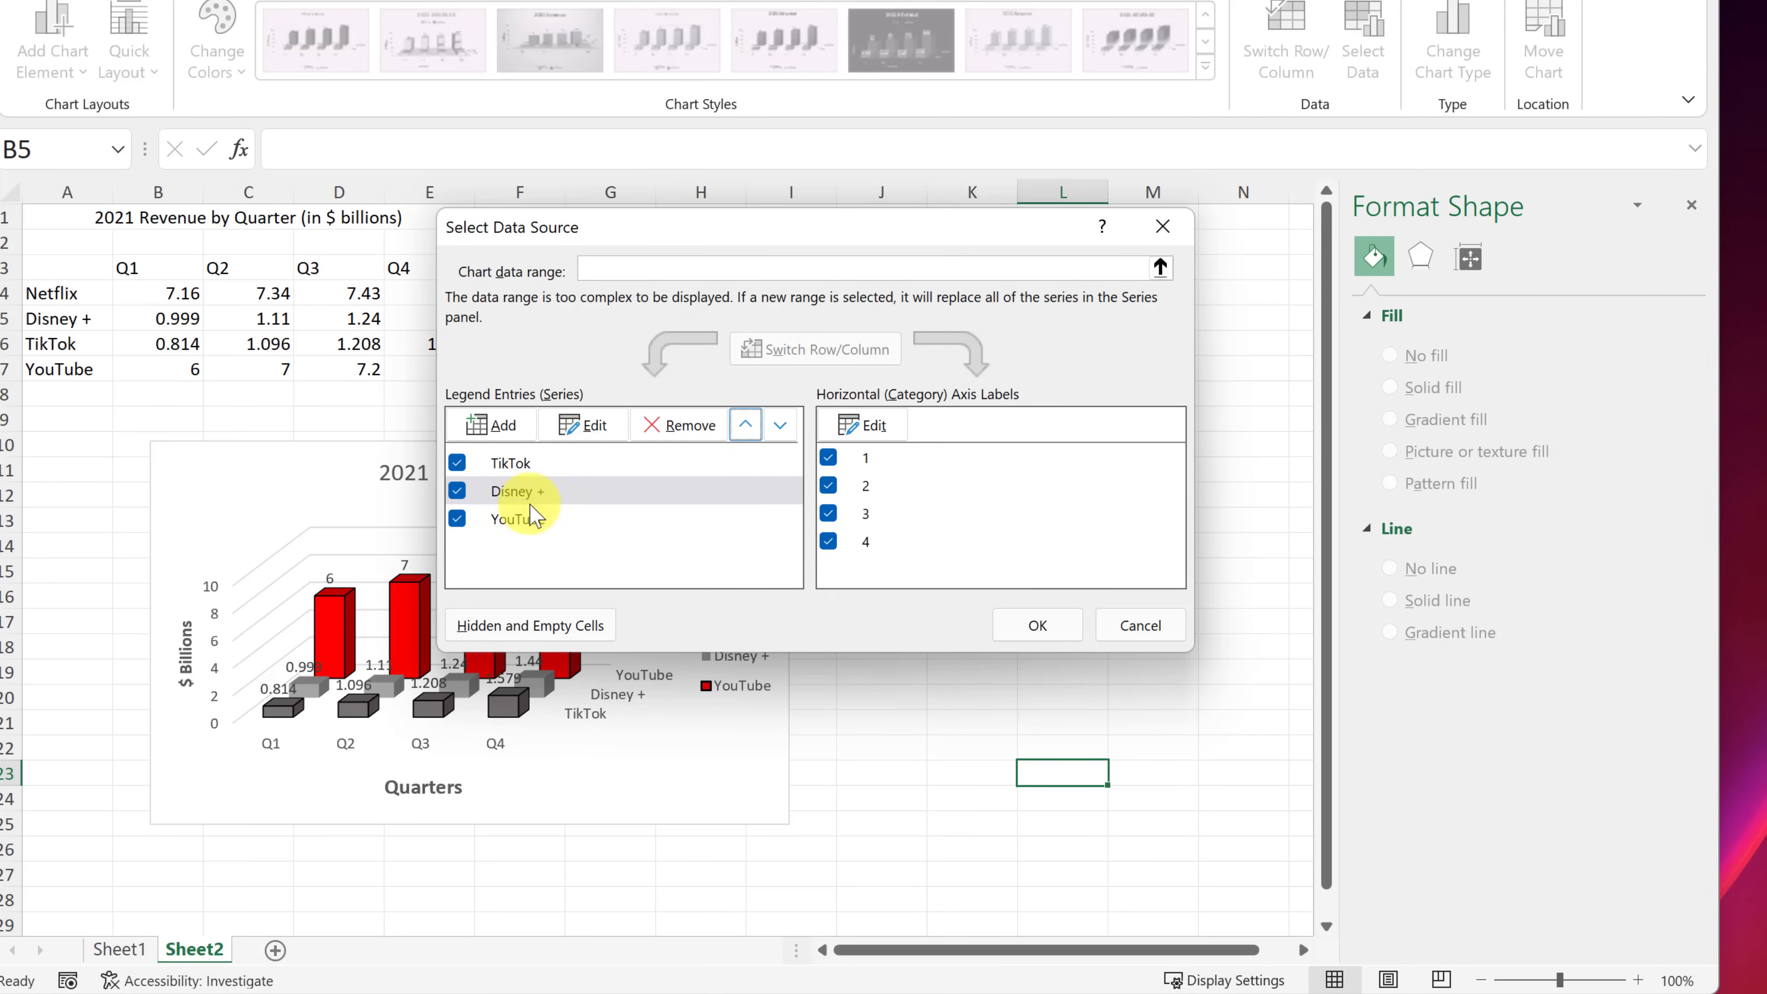
left_click(746, 424)
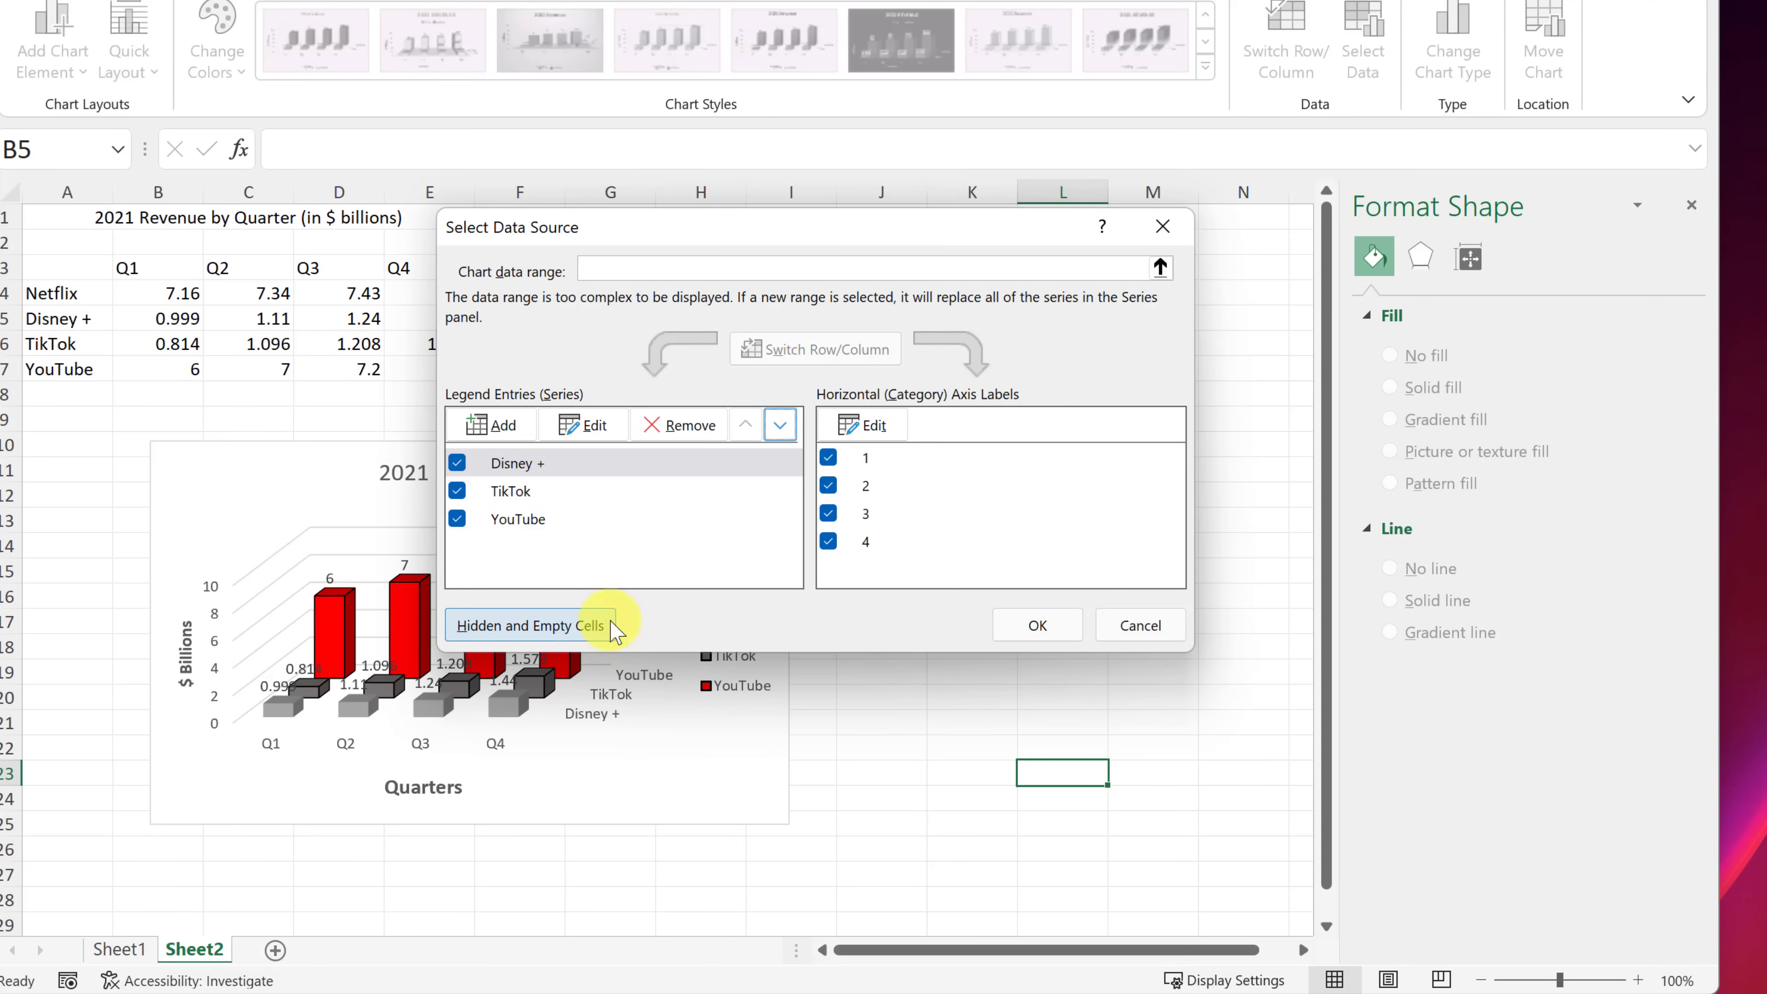
left_click(690, 437)
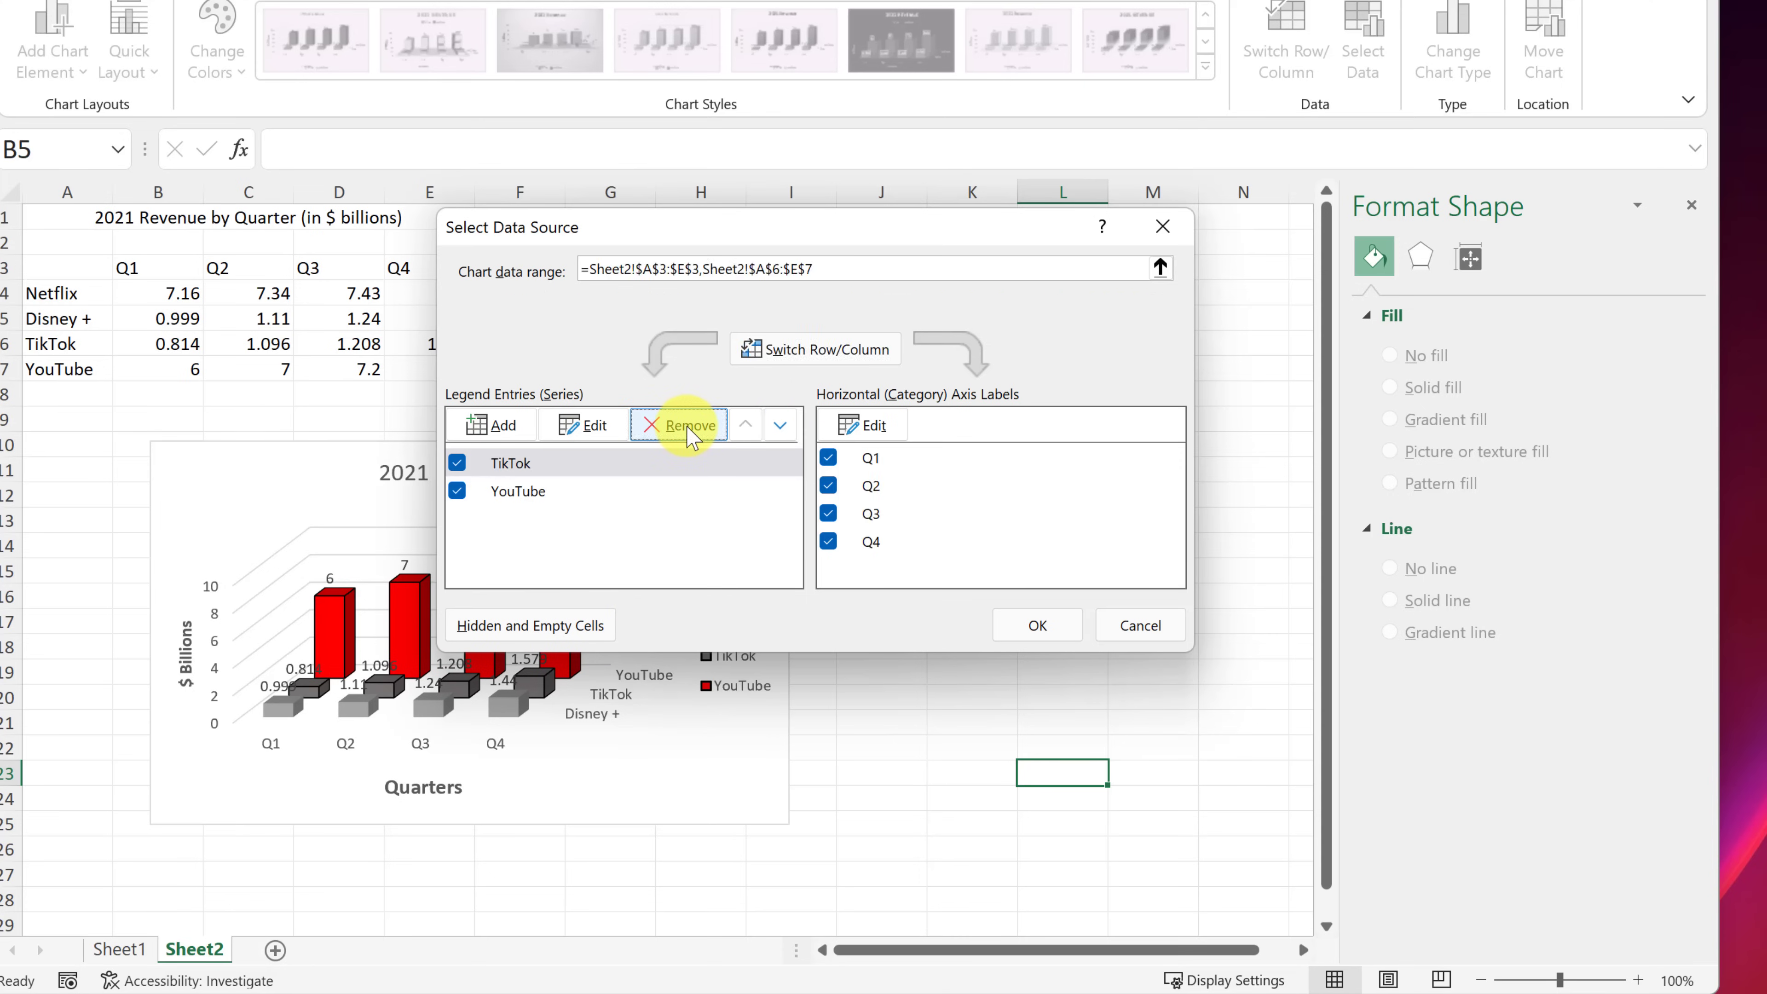
left_click(1028, 630)
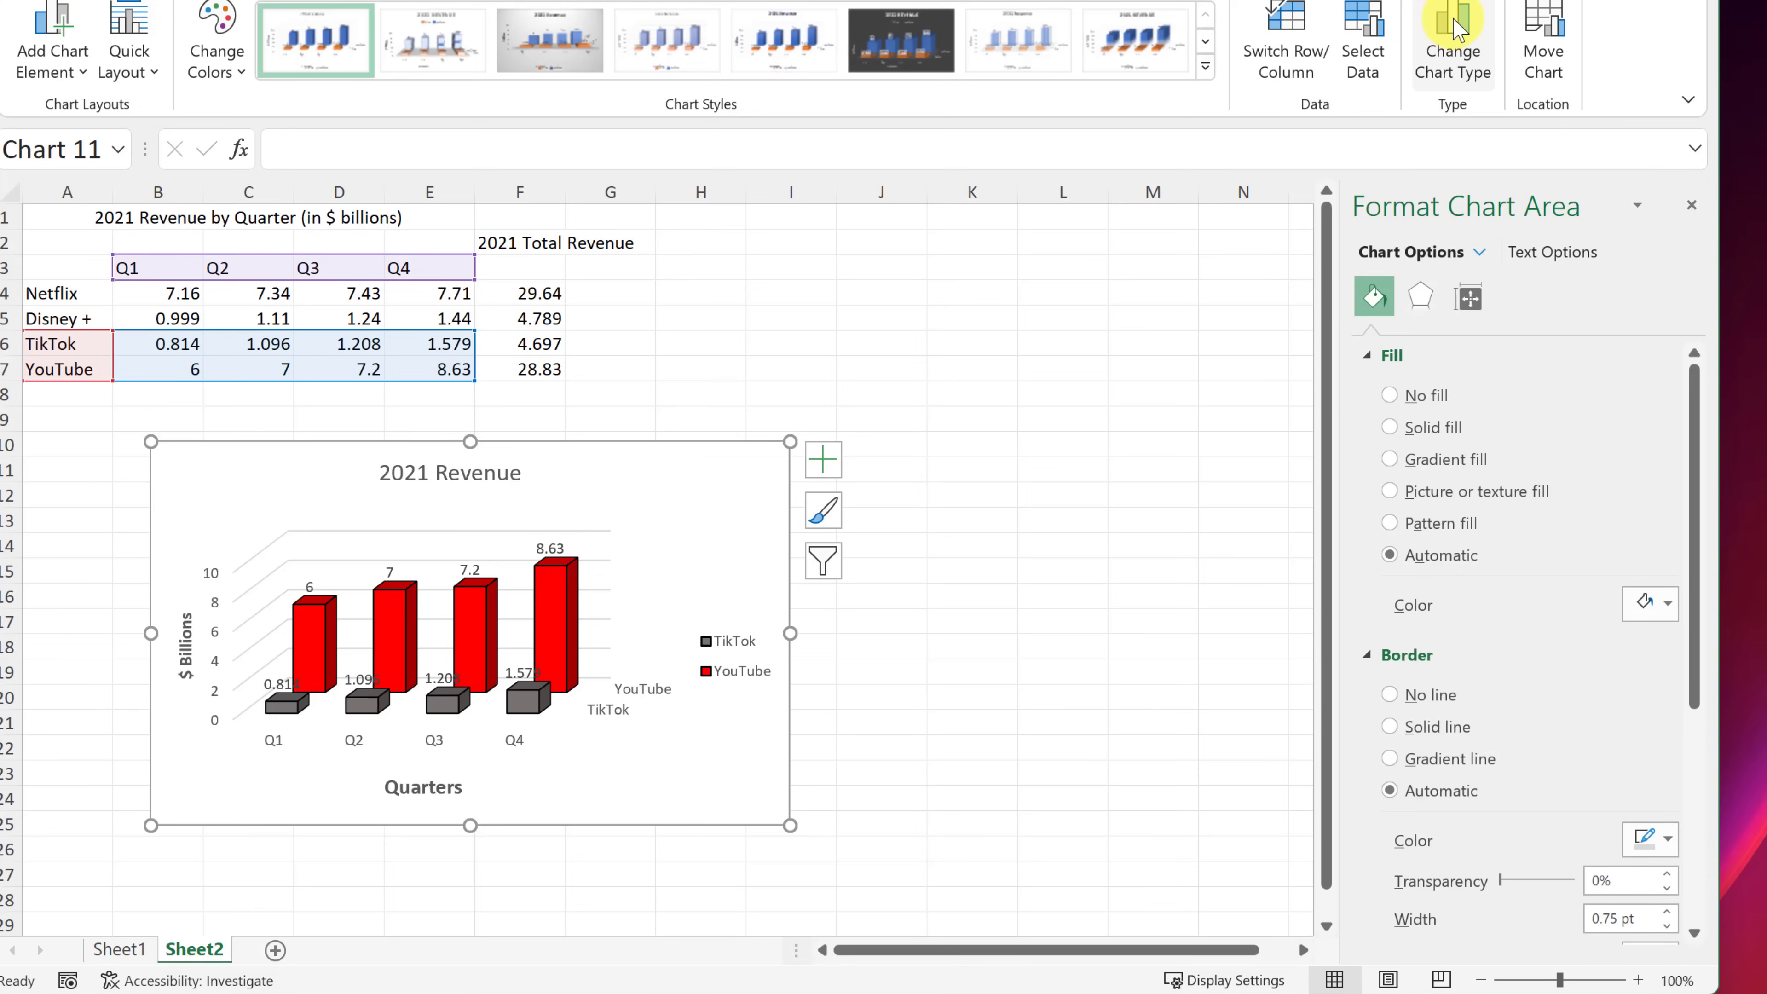
Step: Preview Pie, Scatter, Stock and Surface chart types, and try the Clustered Column - Line combo on the 2021 Revenue chart
right_click(713, 476)
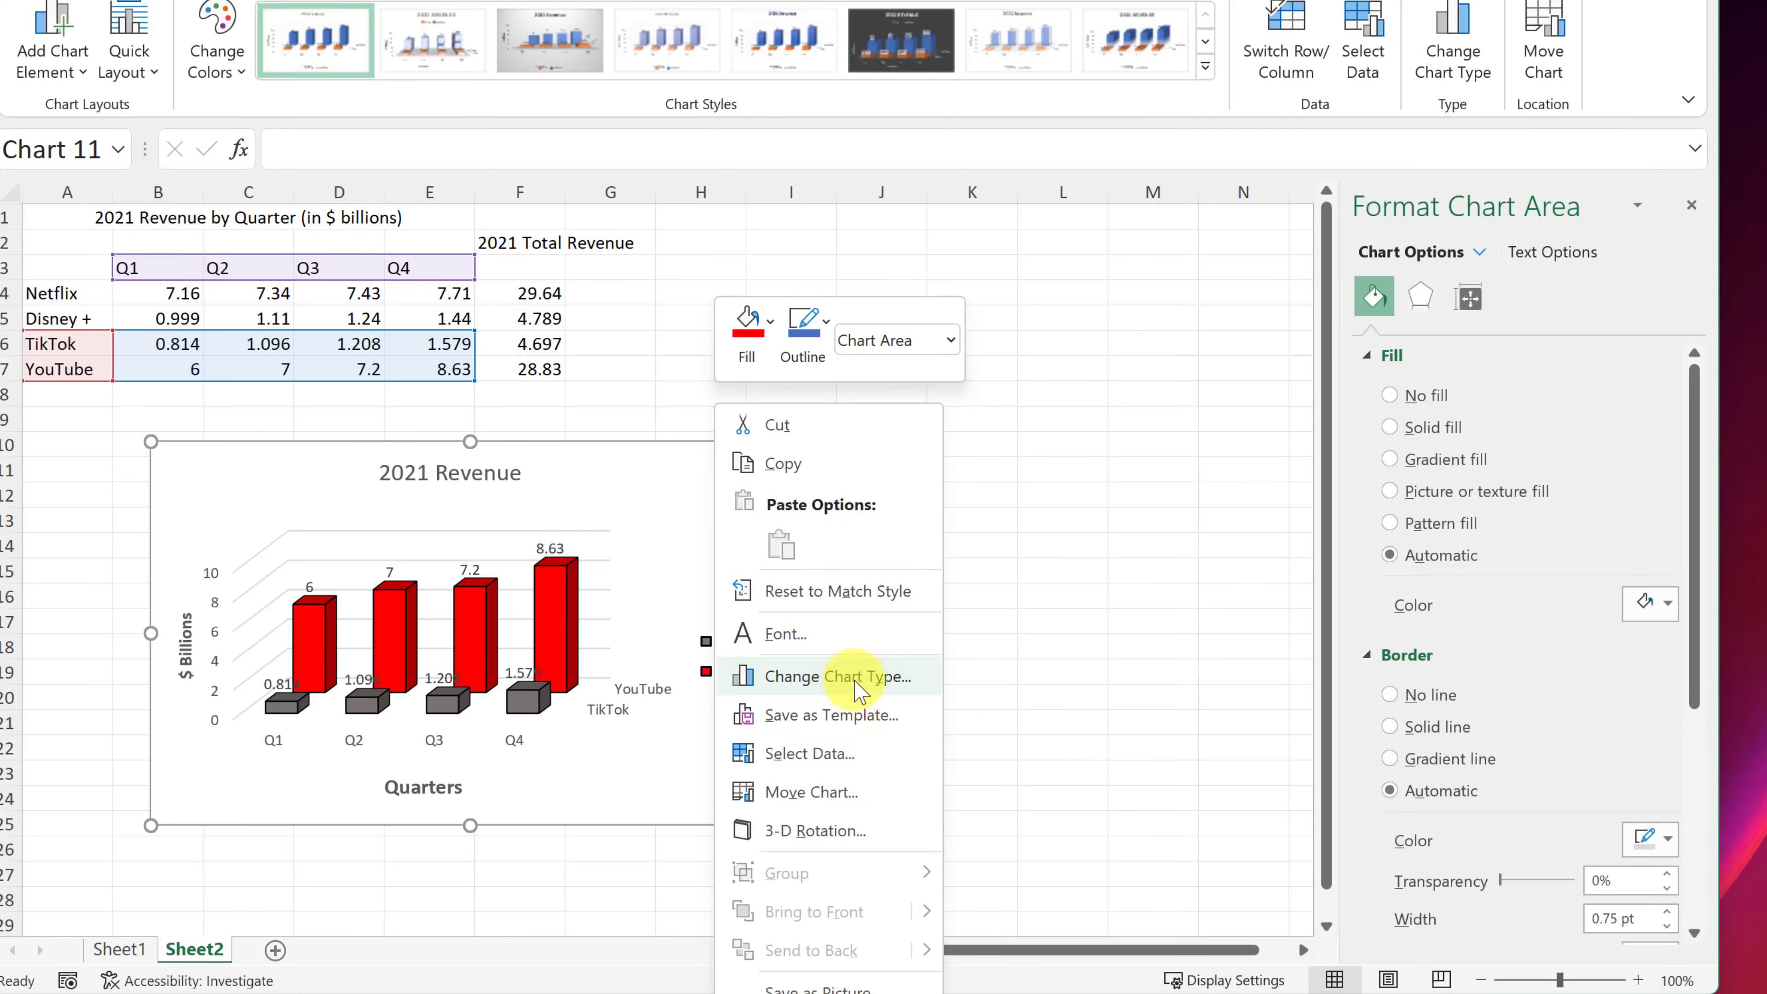
key("Escape")
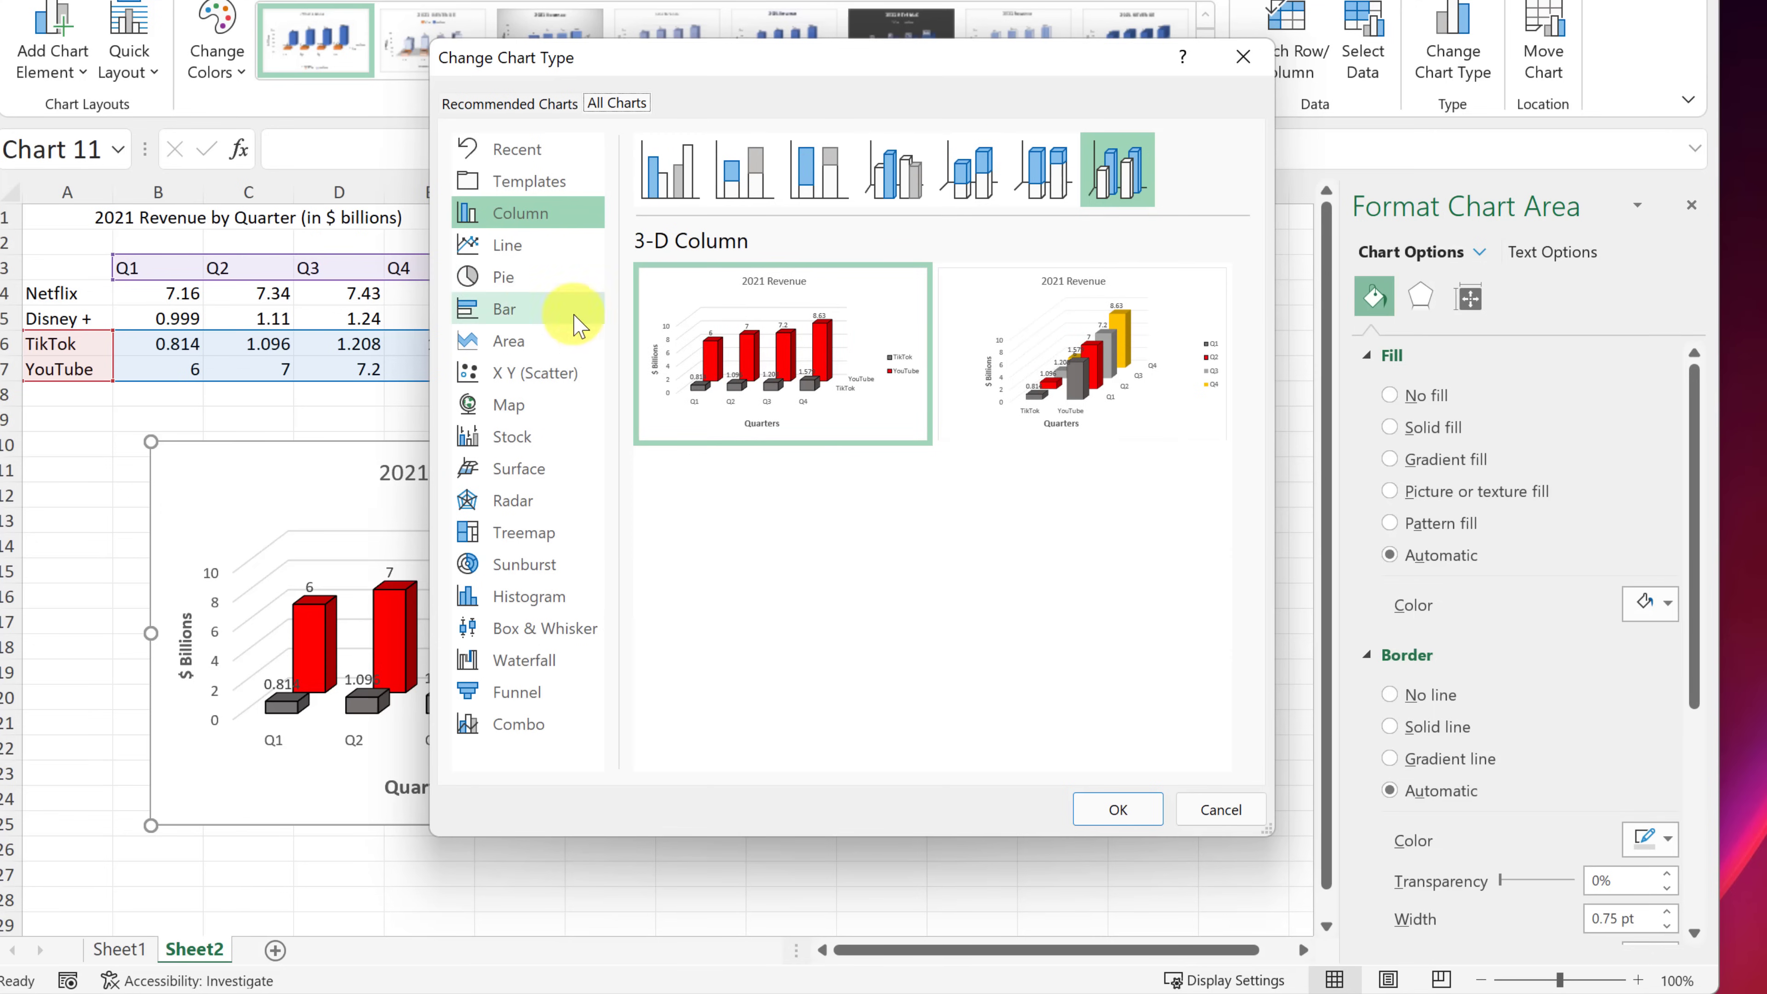
left_click(516, 278)
left_click(515, 373)
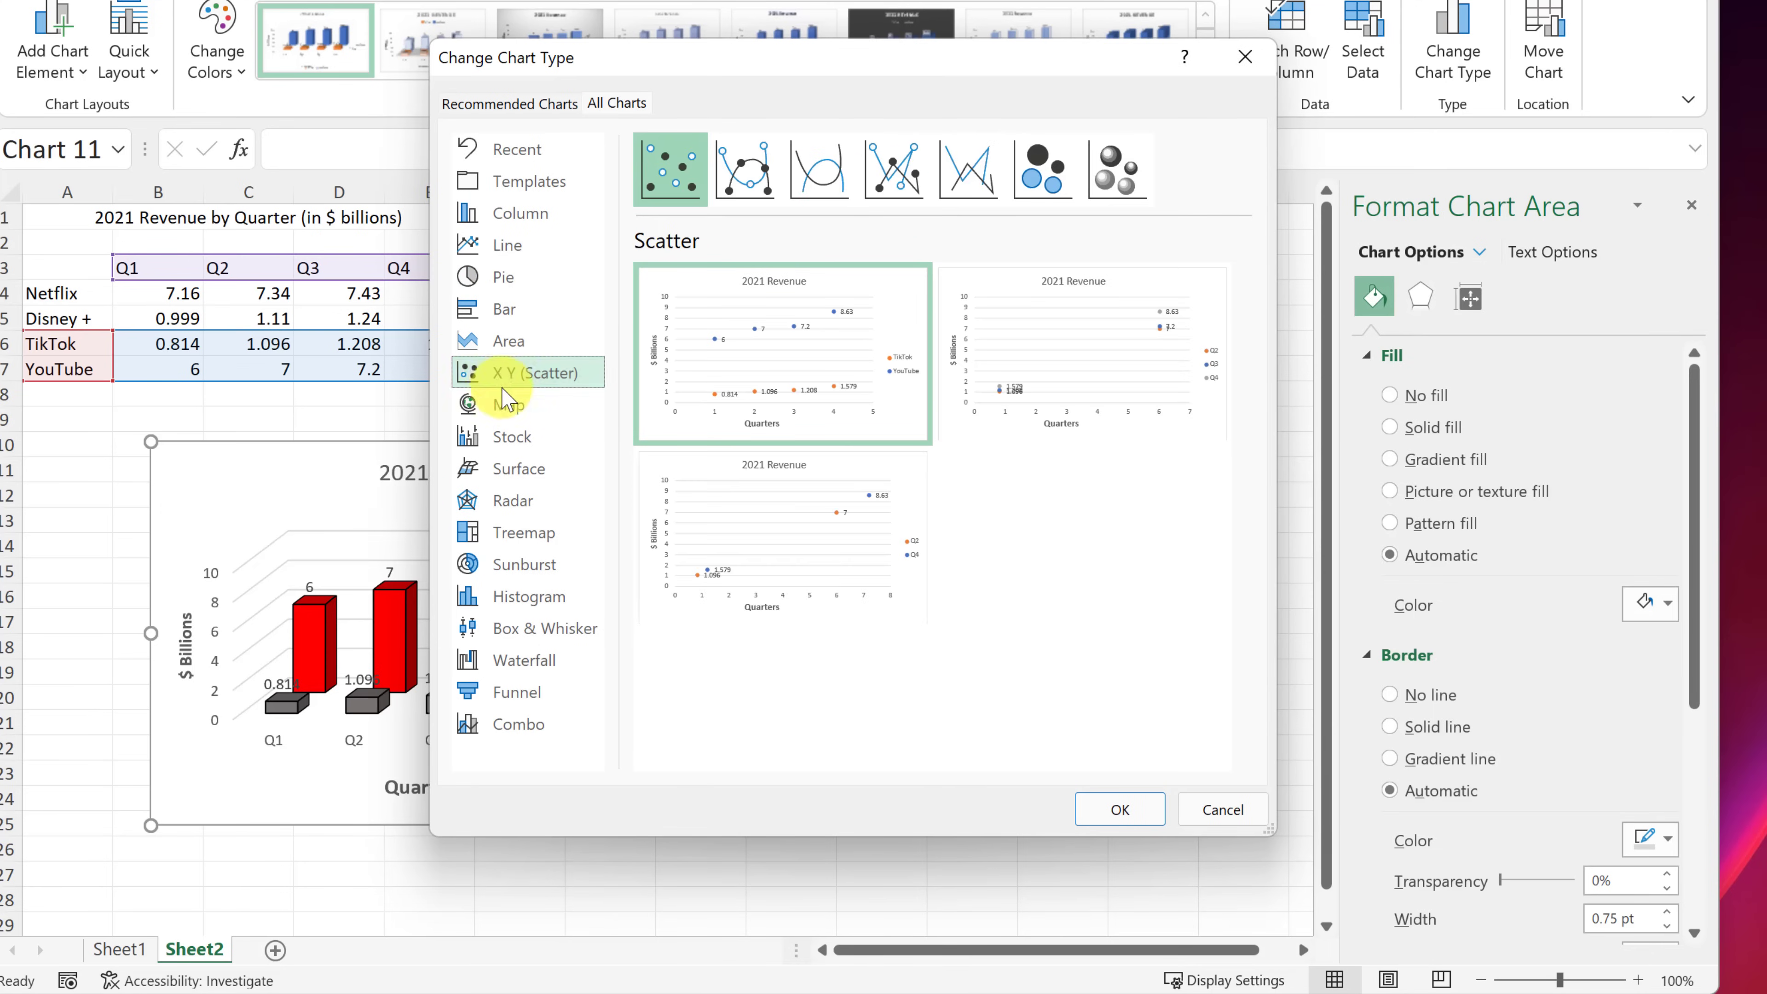
left_click(508, 439)
left_click(511, 466)
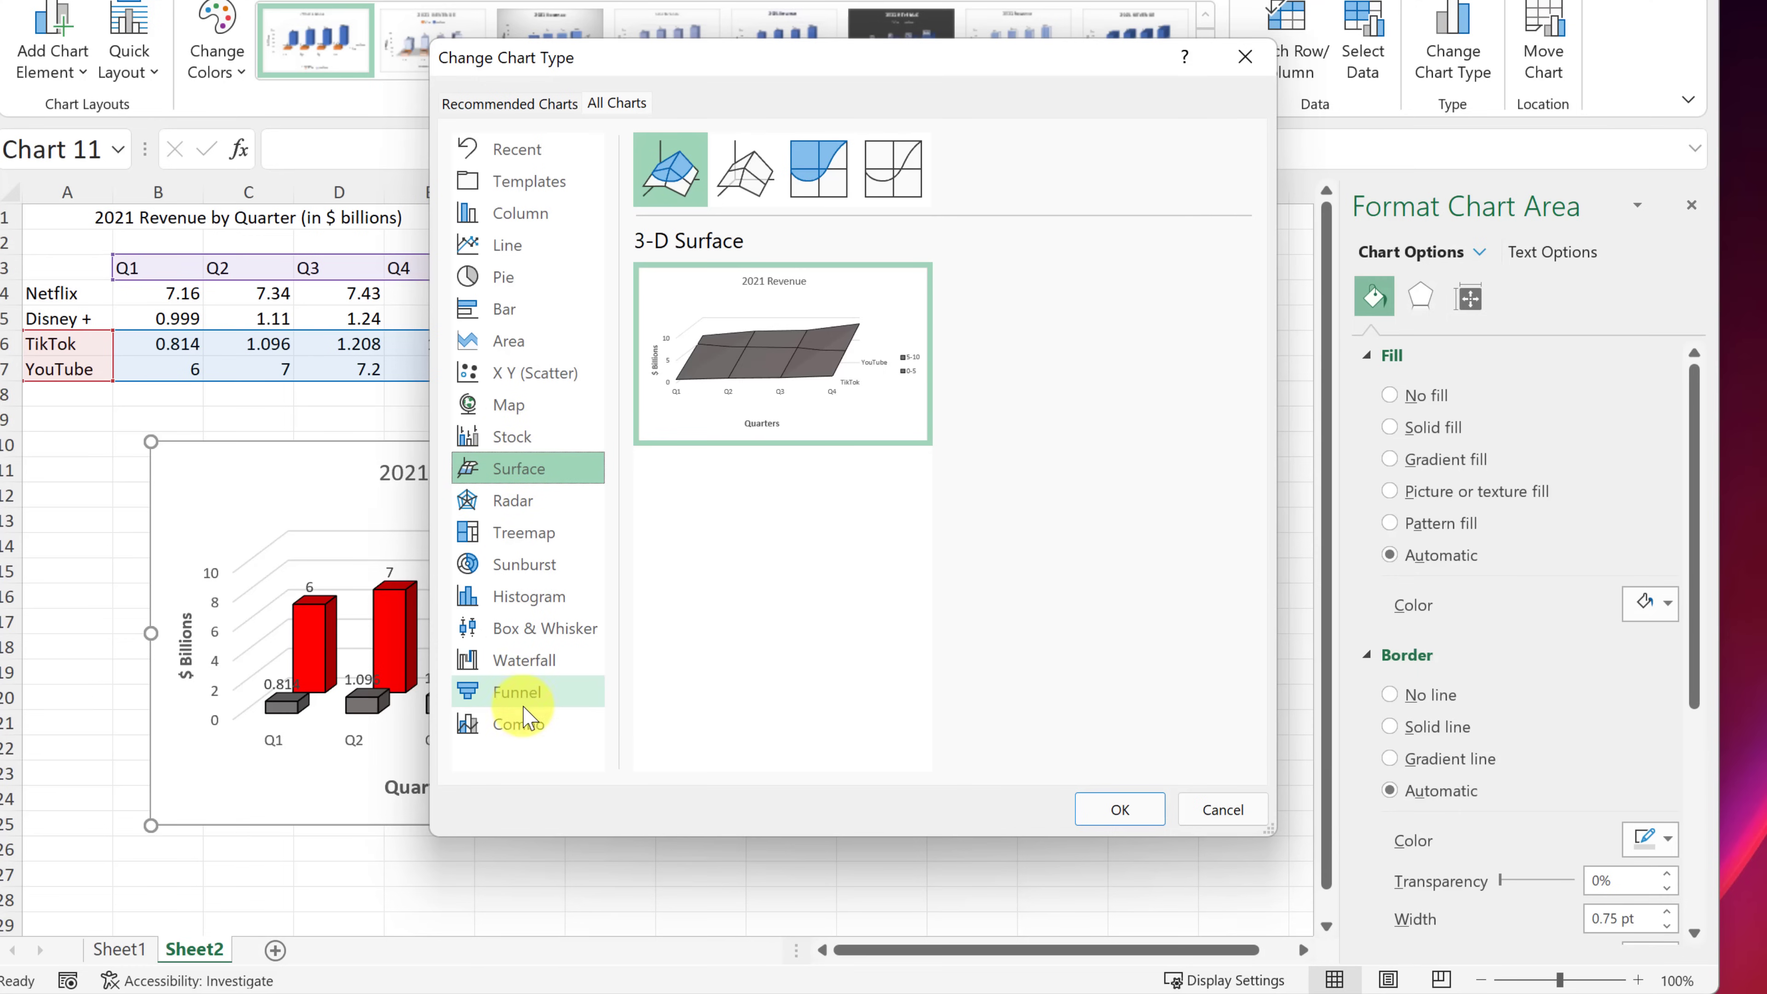
left_click(525, 728)
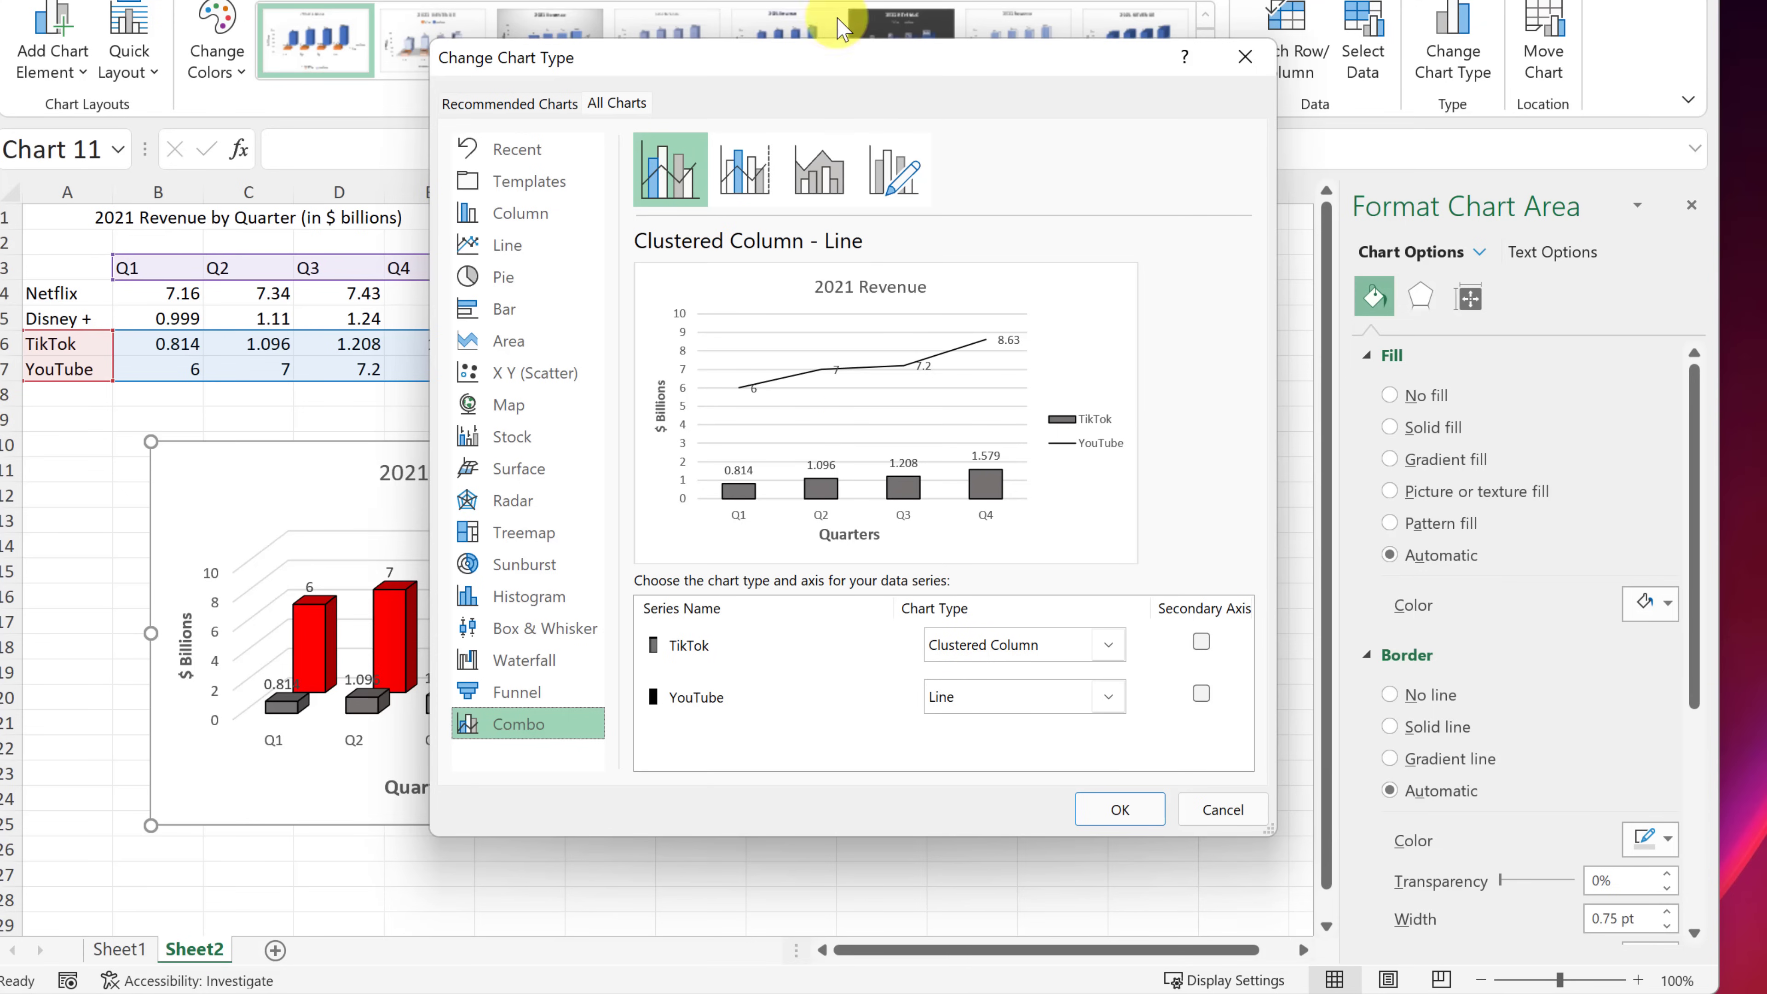
left_click(1129, 814)
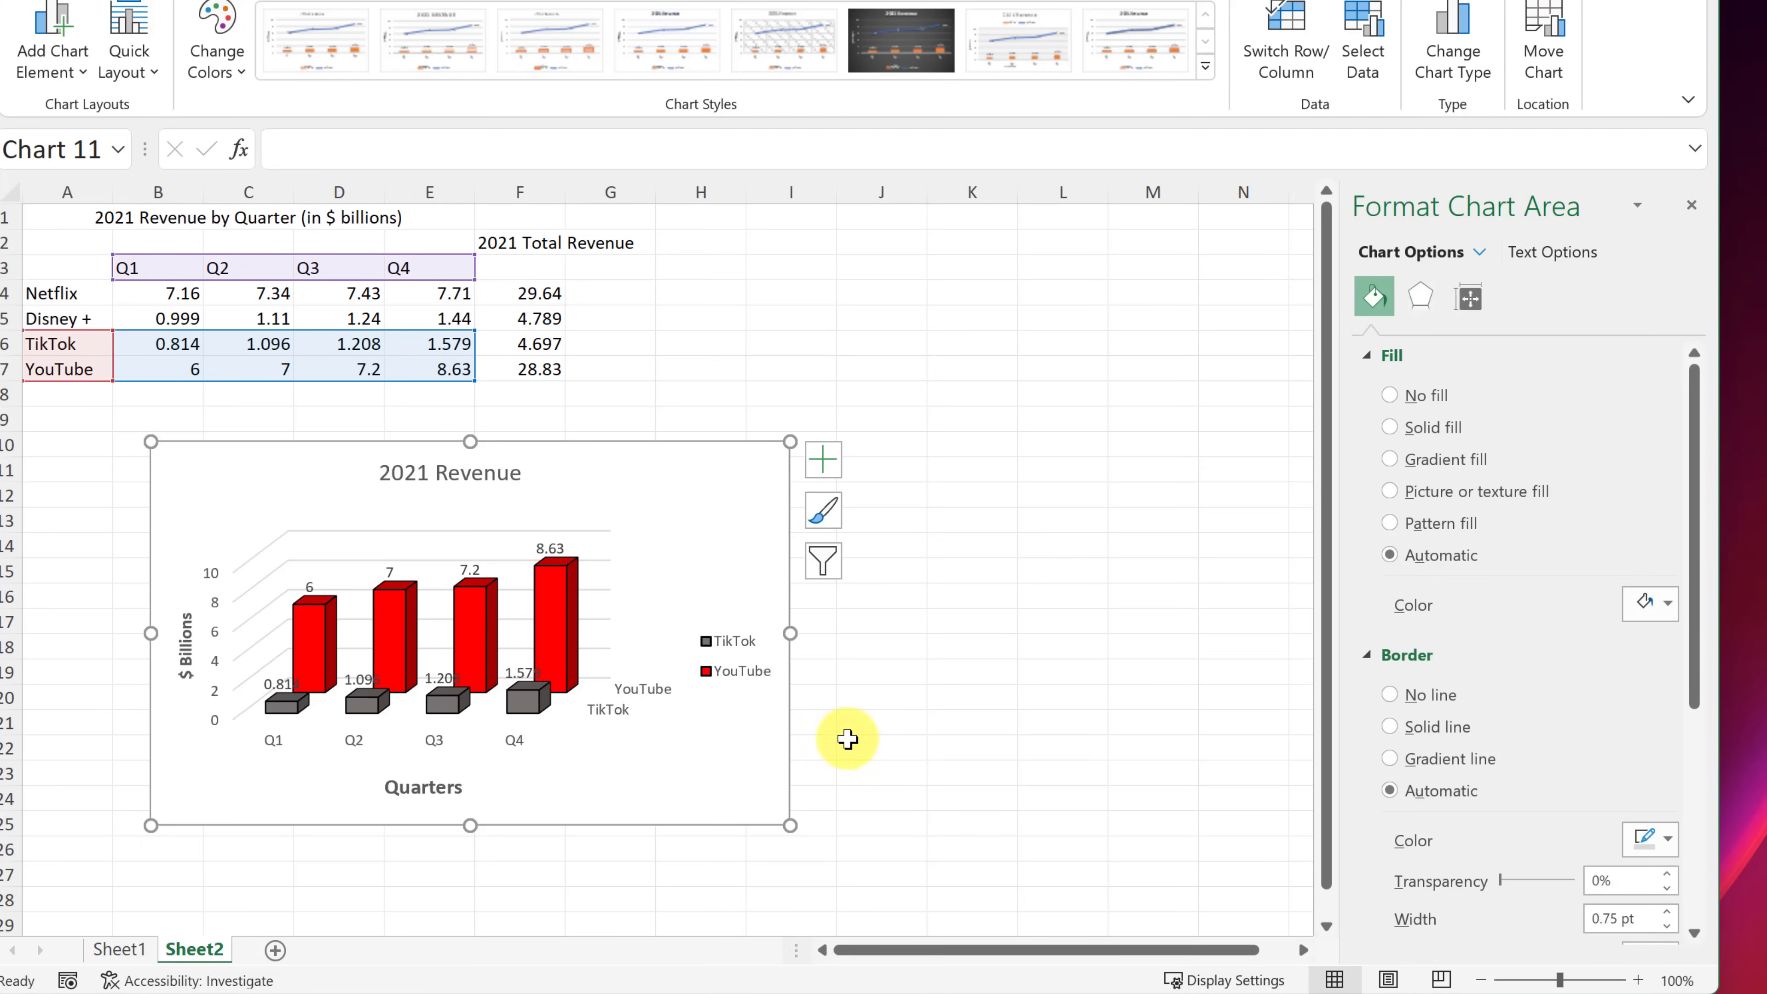
left_click(867, 745)
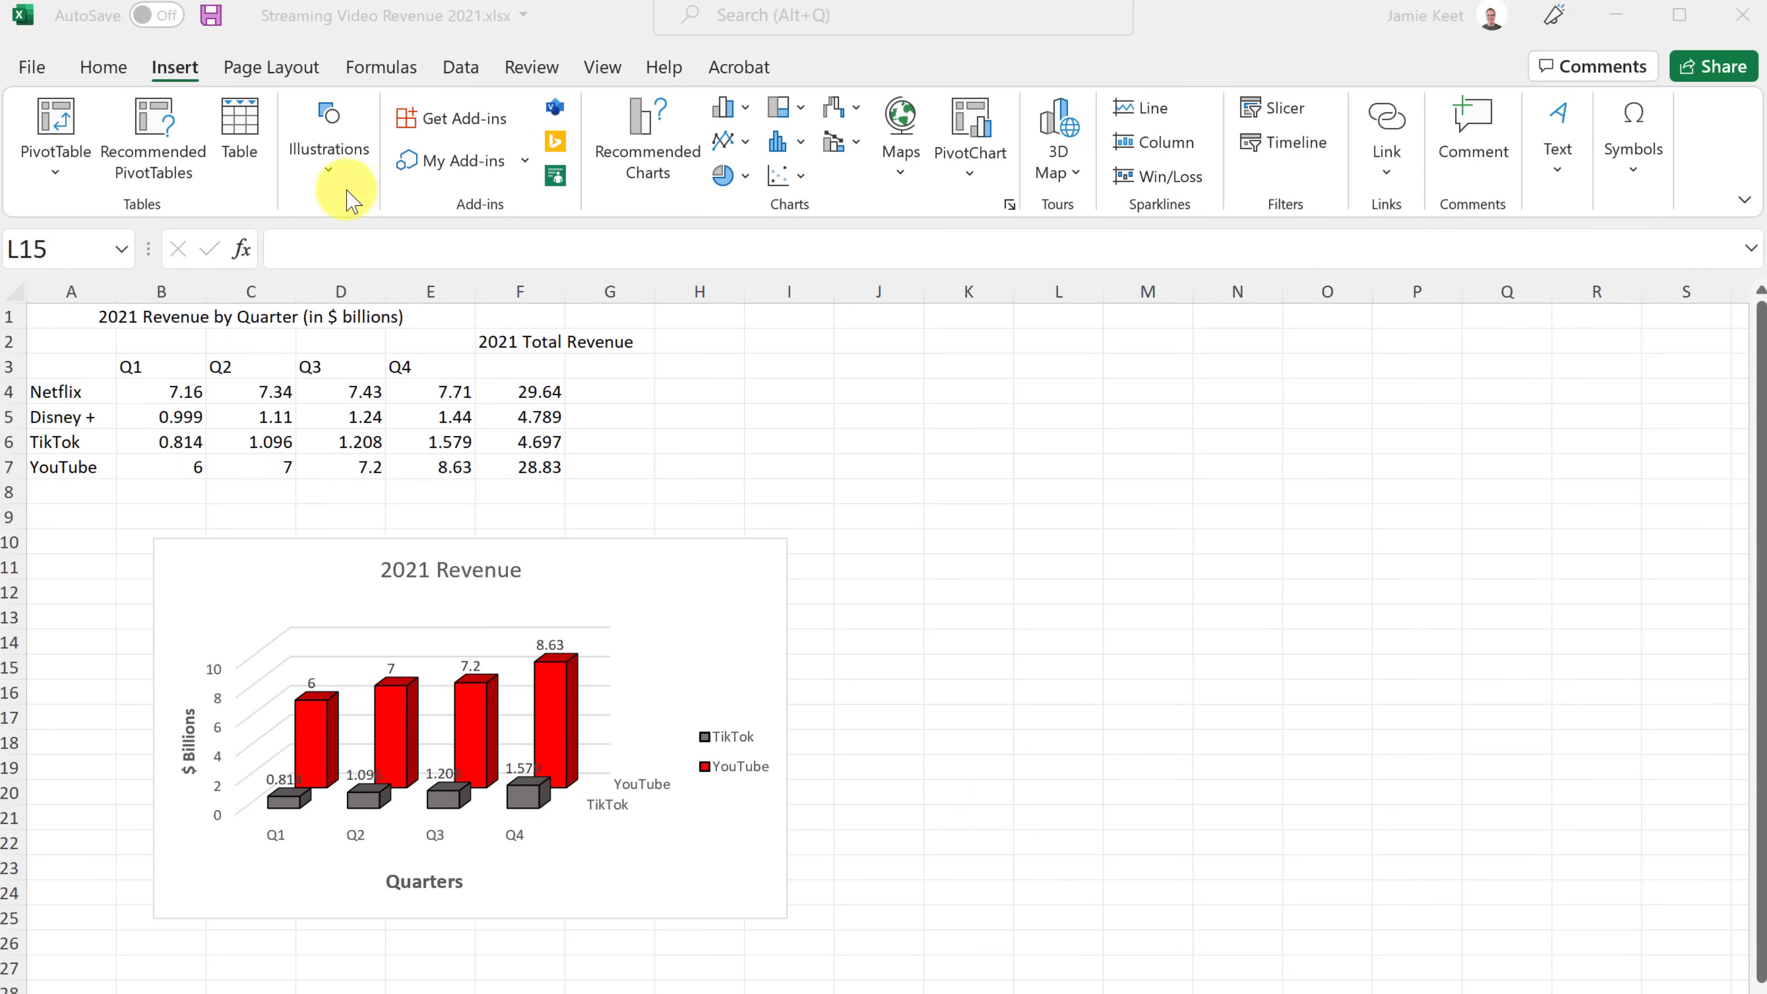
Step: Insert the YouTube logo picture free-youtube-logo-icon-2431-thumb.png from this device's Excel folder
left_click(330, 150)
left_click(328, 275)
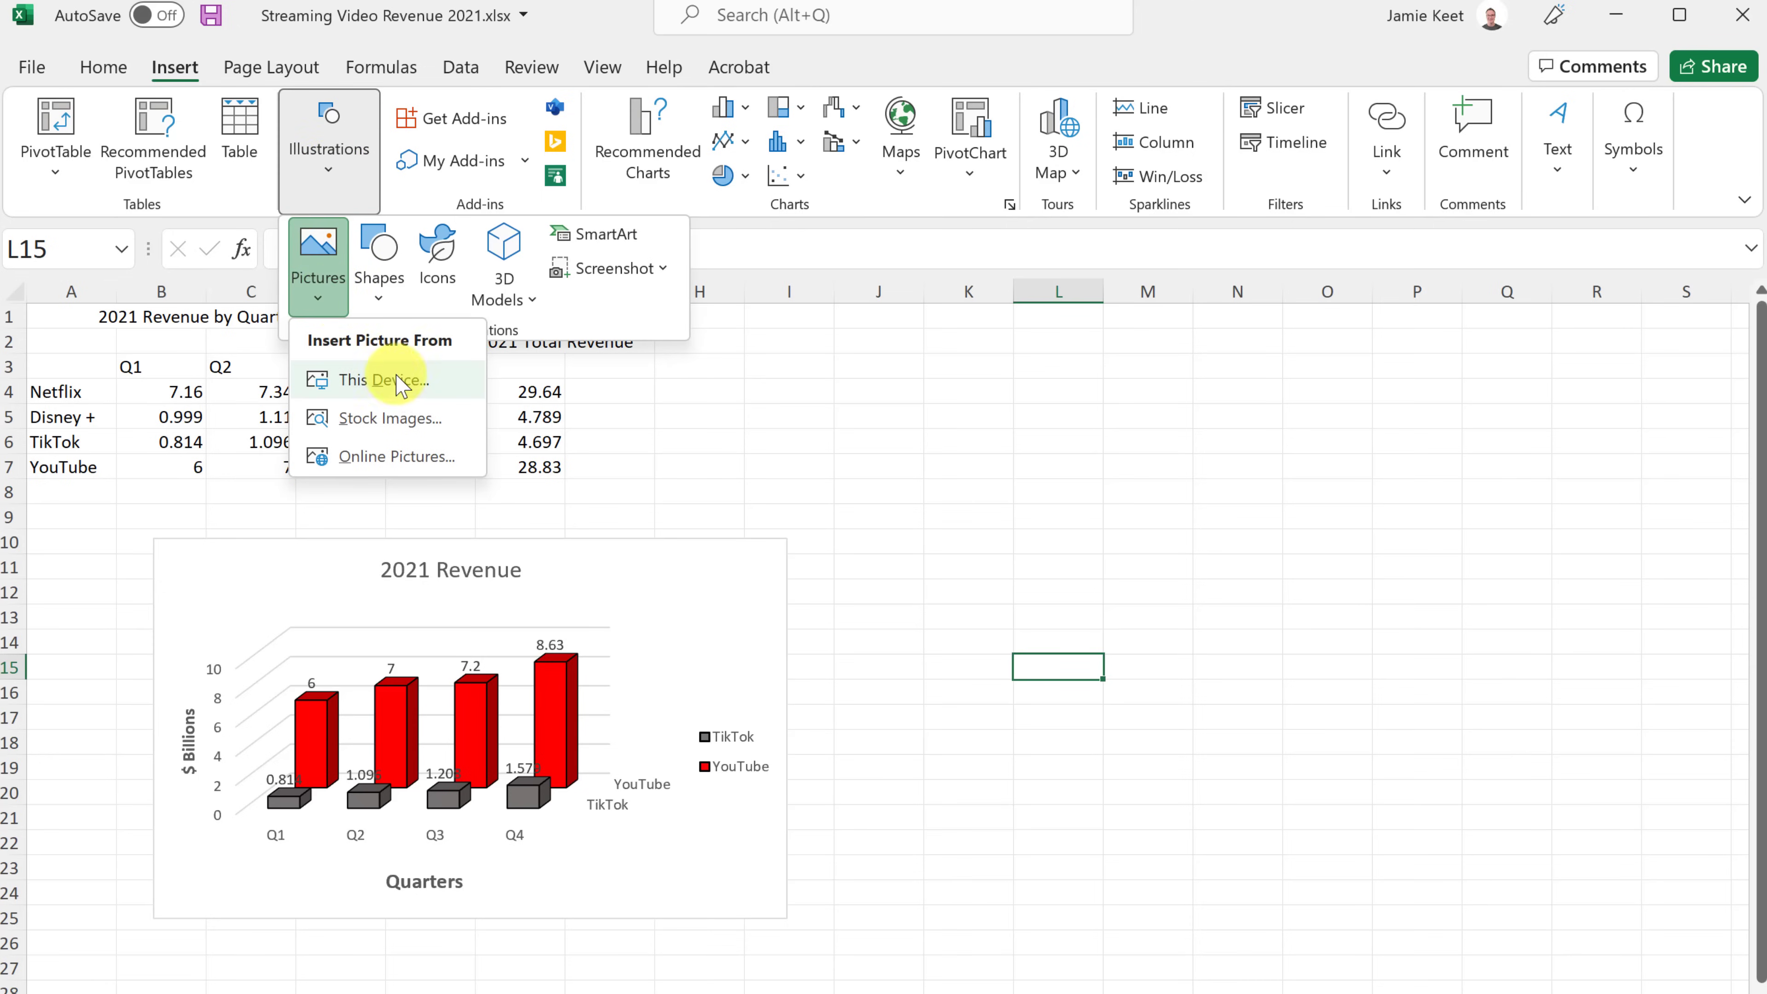
left_click(384, 375)
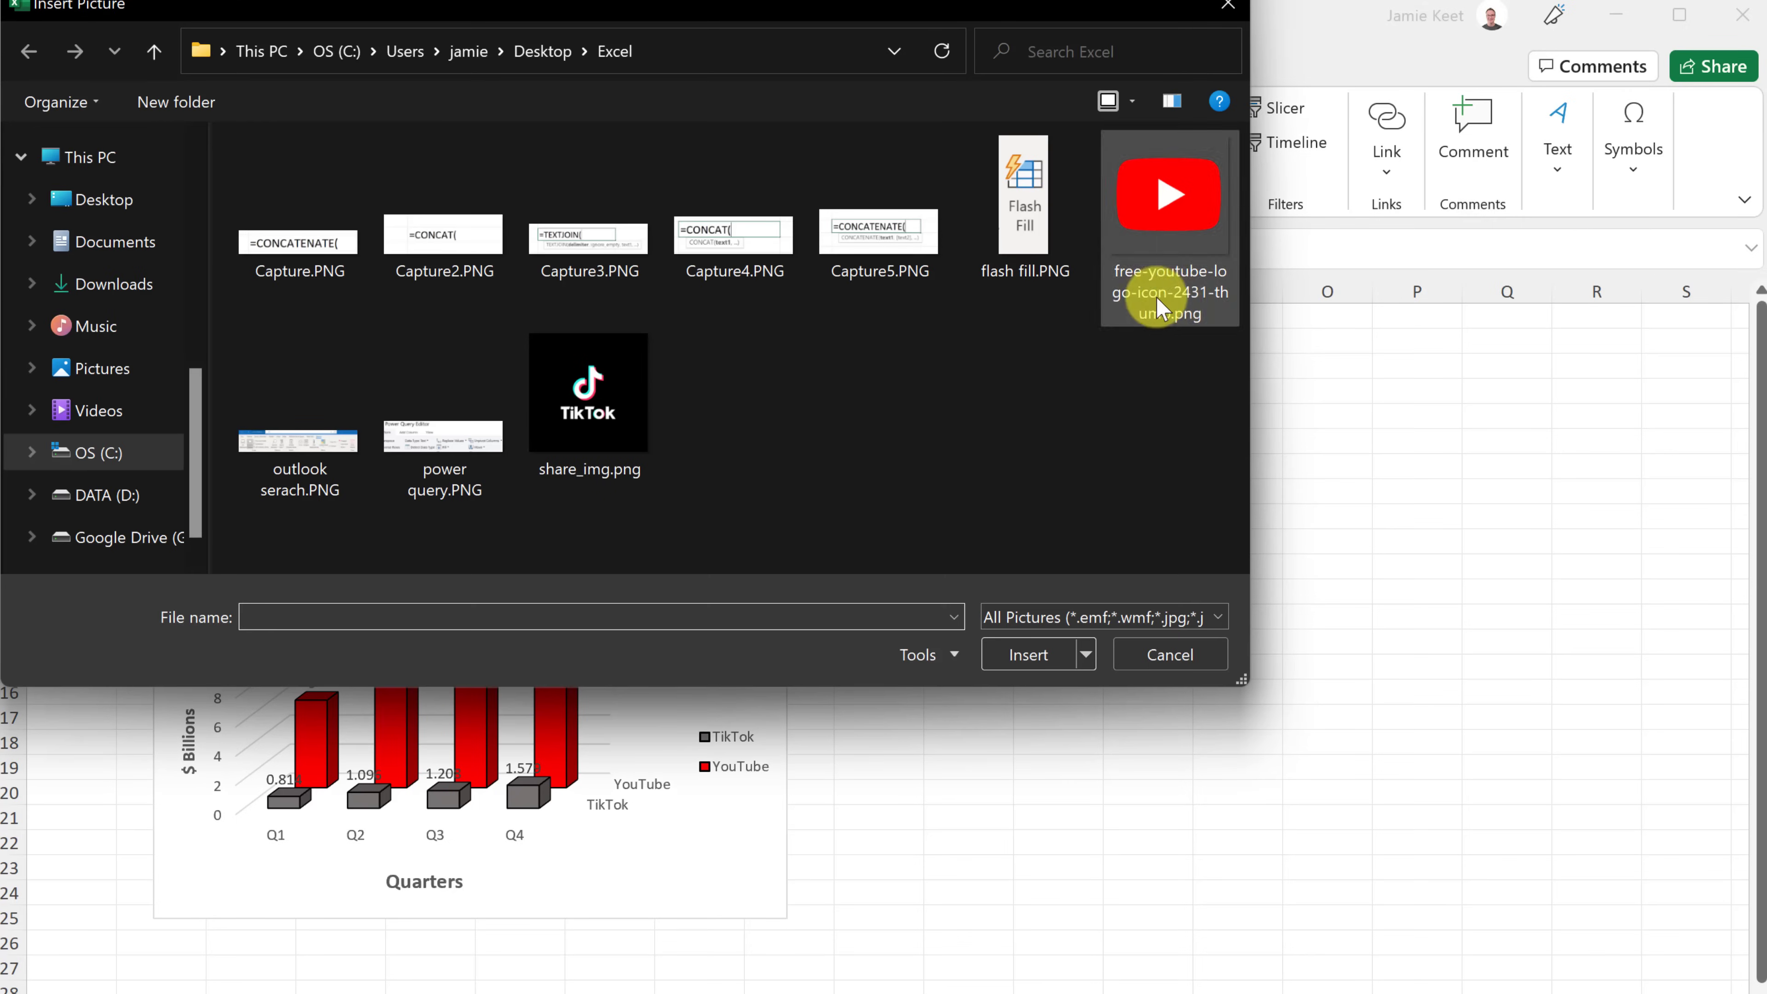
double_click(1174, 225)
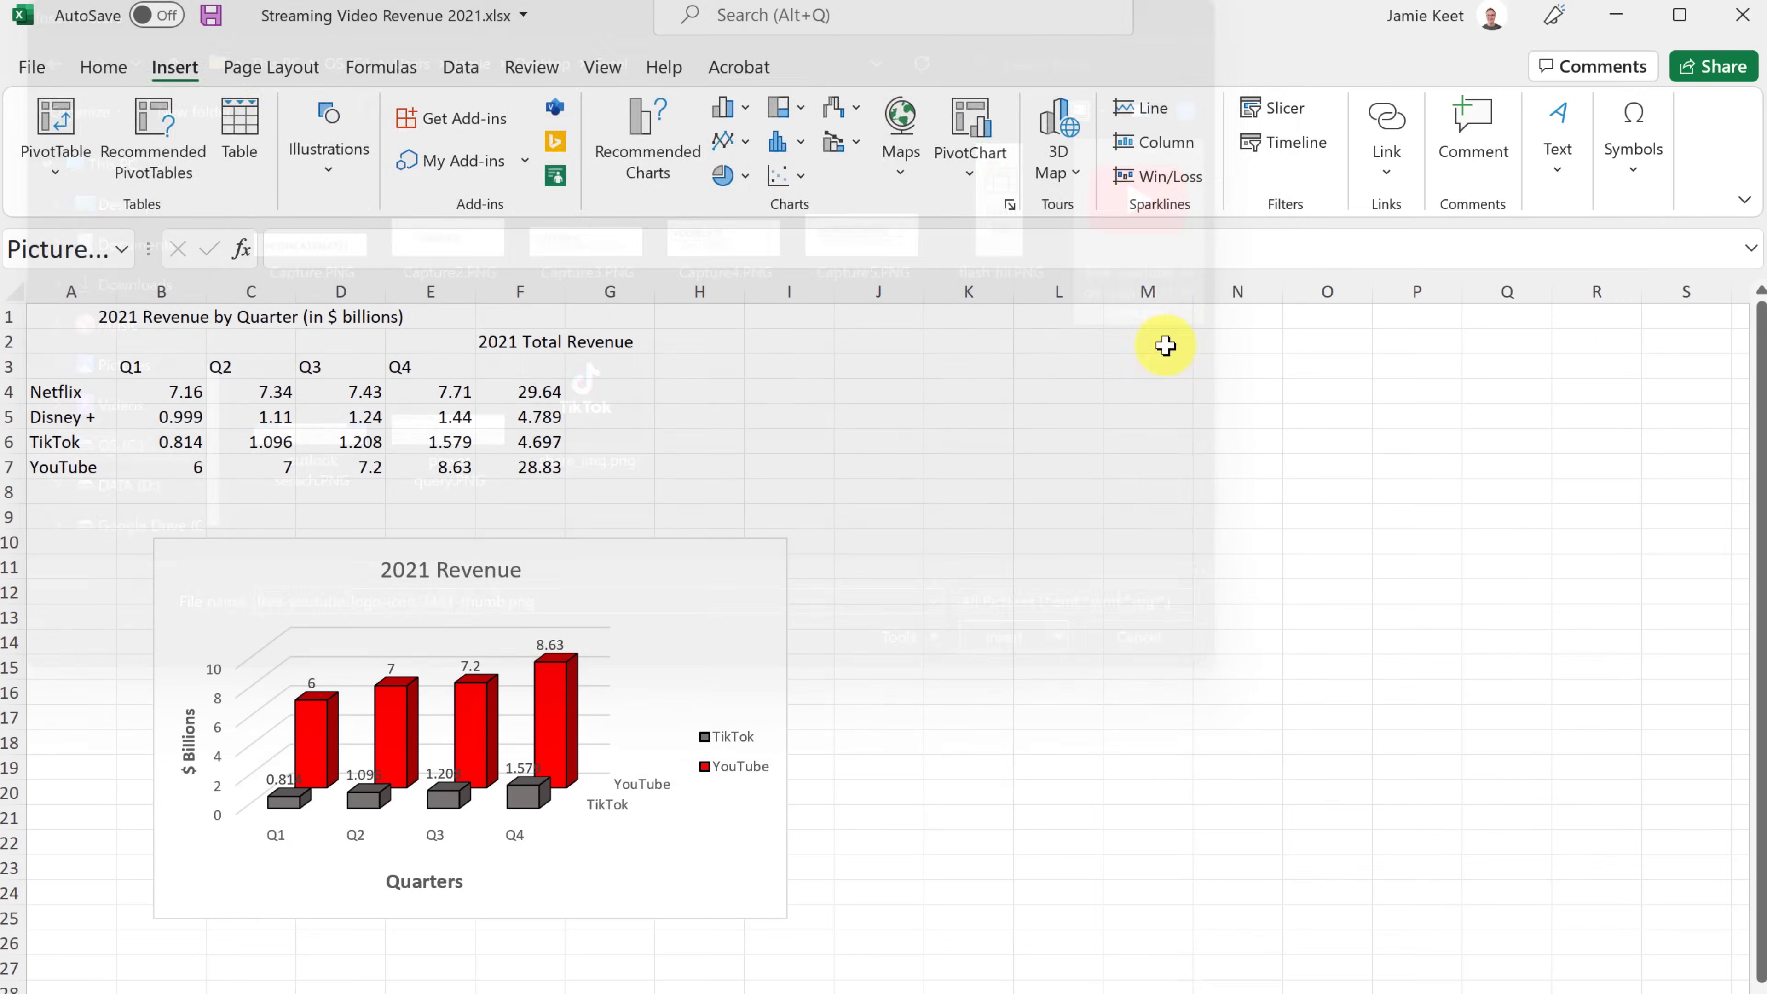
Step: Shrink the YouTube logo to about 1.35 cm square and place it beside the YouTube entry of the chart's legend
left_click_drag(1239, 858, 979, 508)
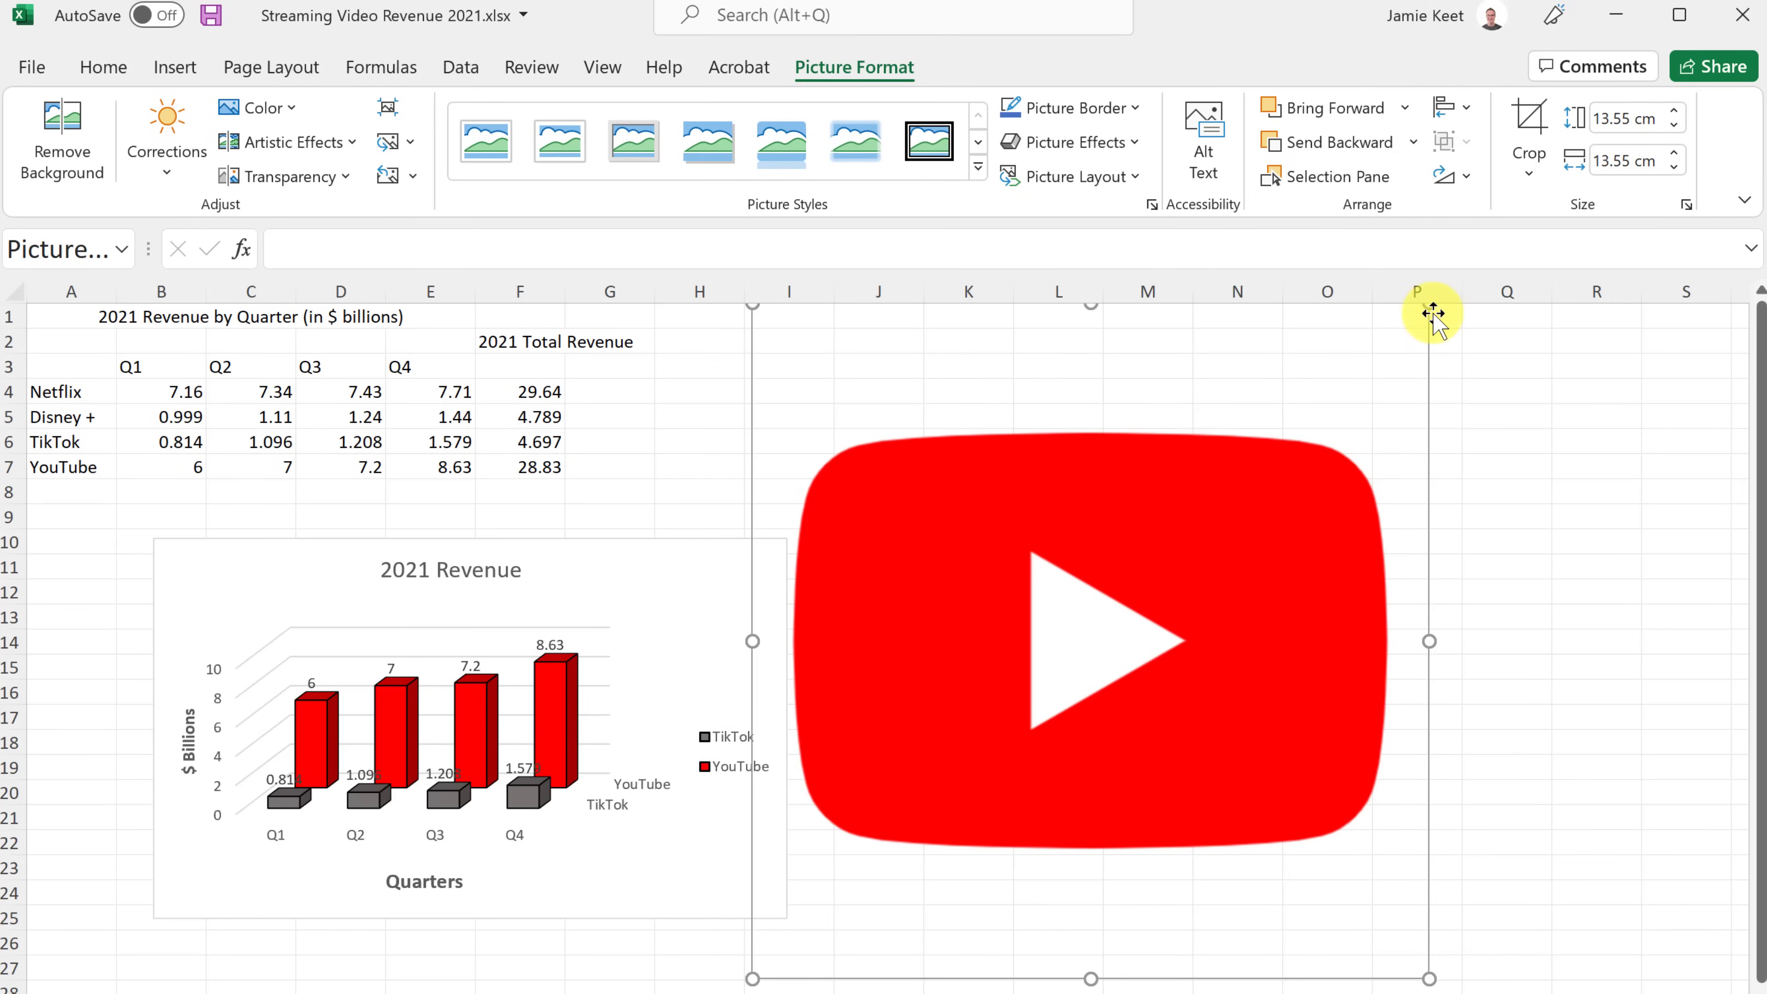
left_click_drag(1431, 309, 653, 771)
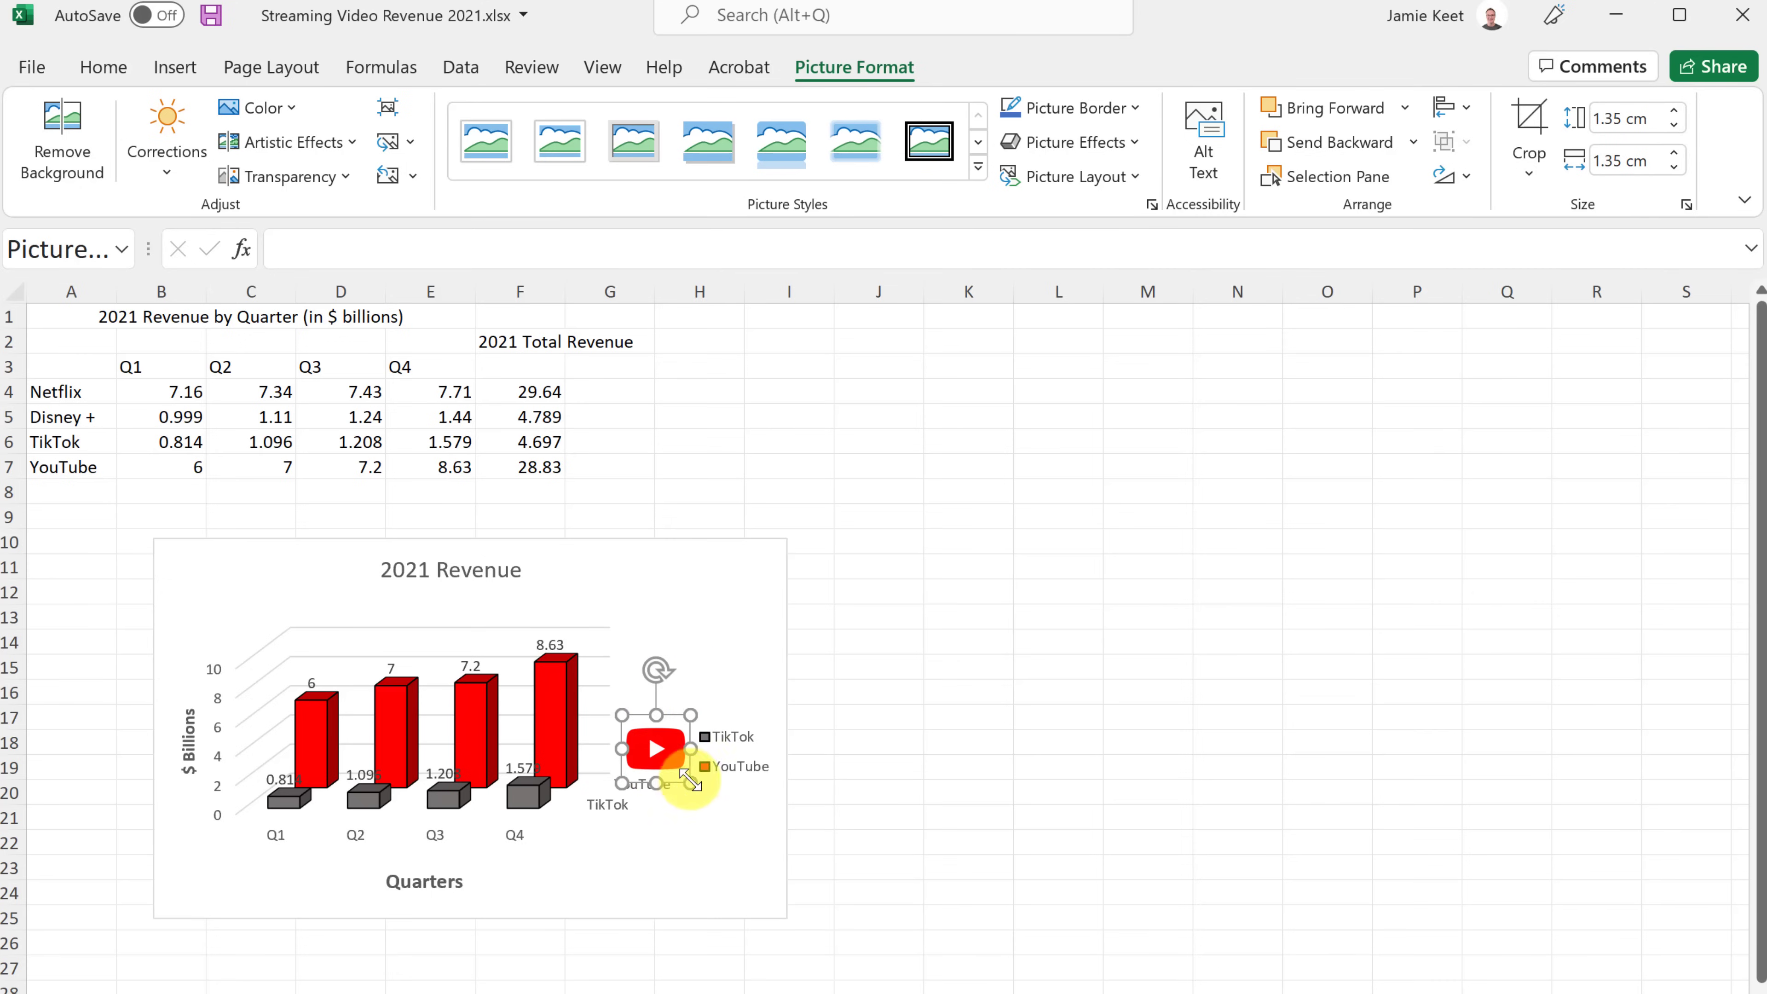
left_click_drag(697, 715, 689, 724)
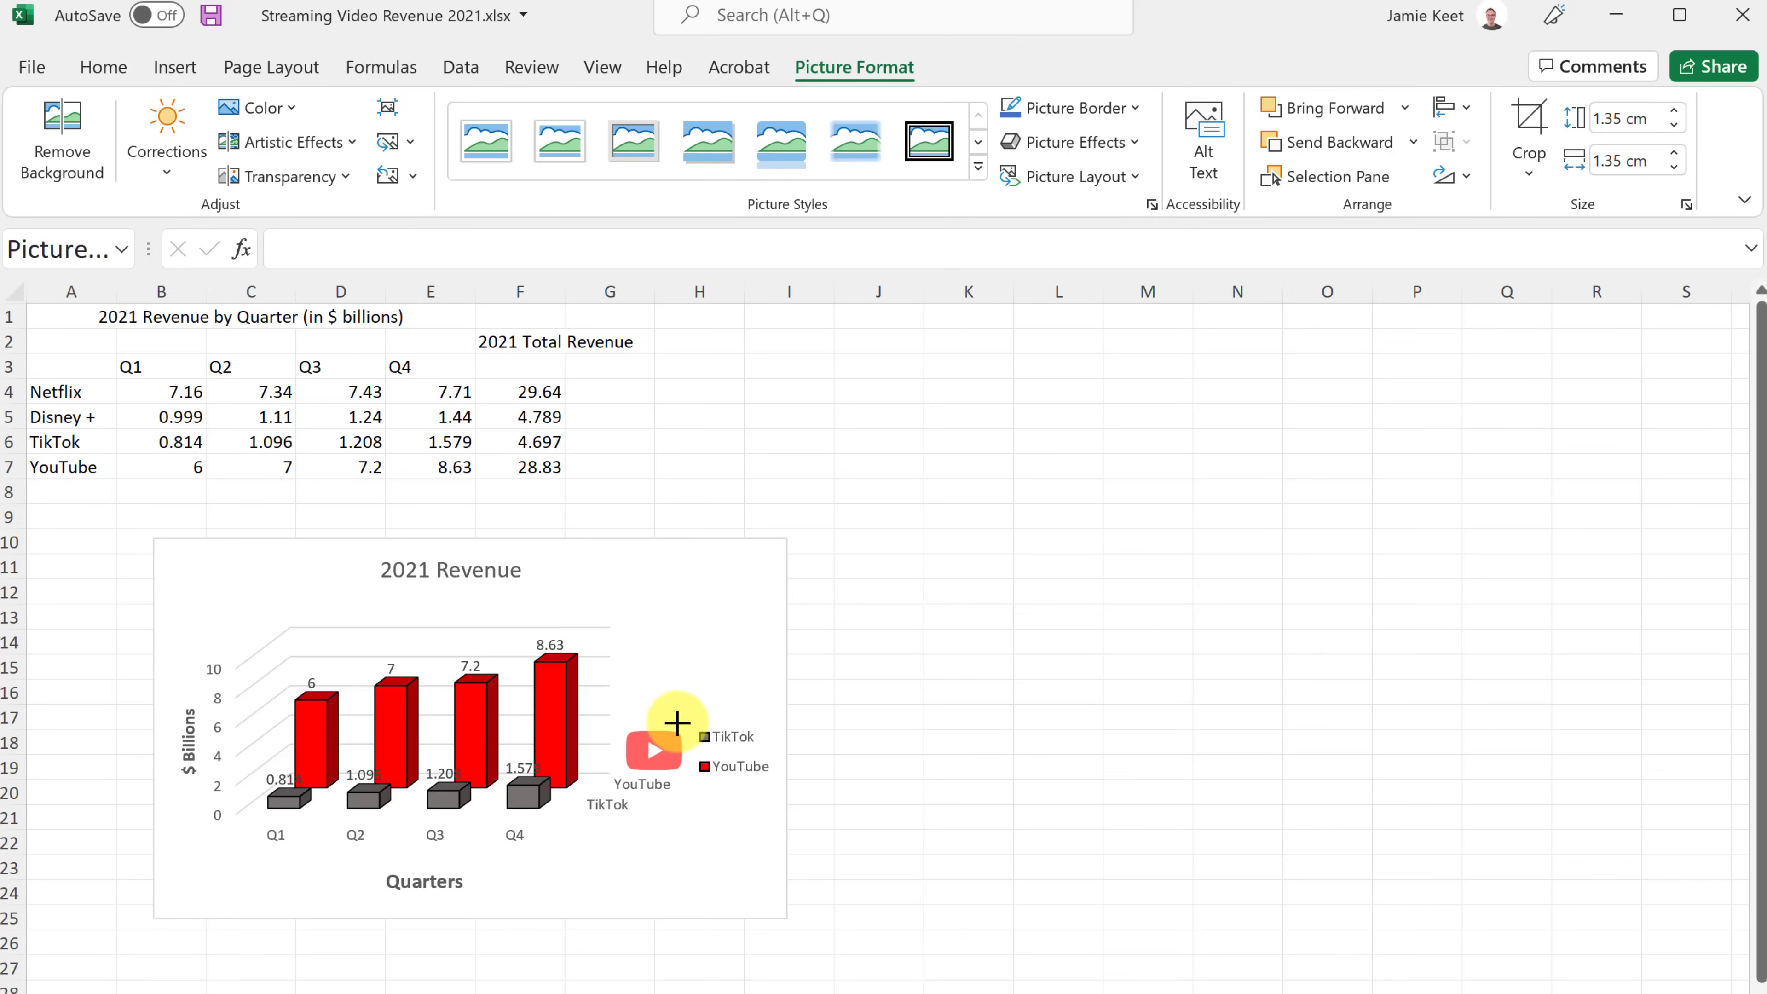
left_click(884, 637)
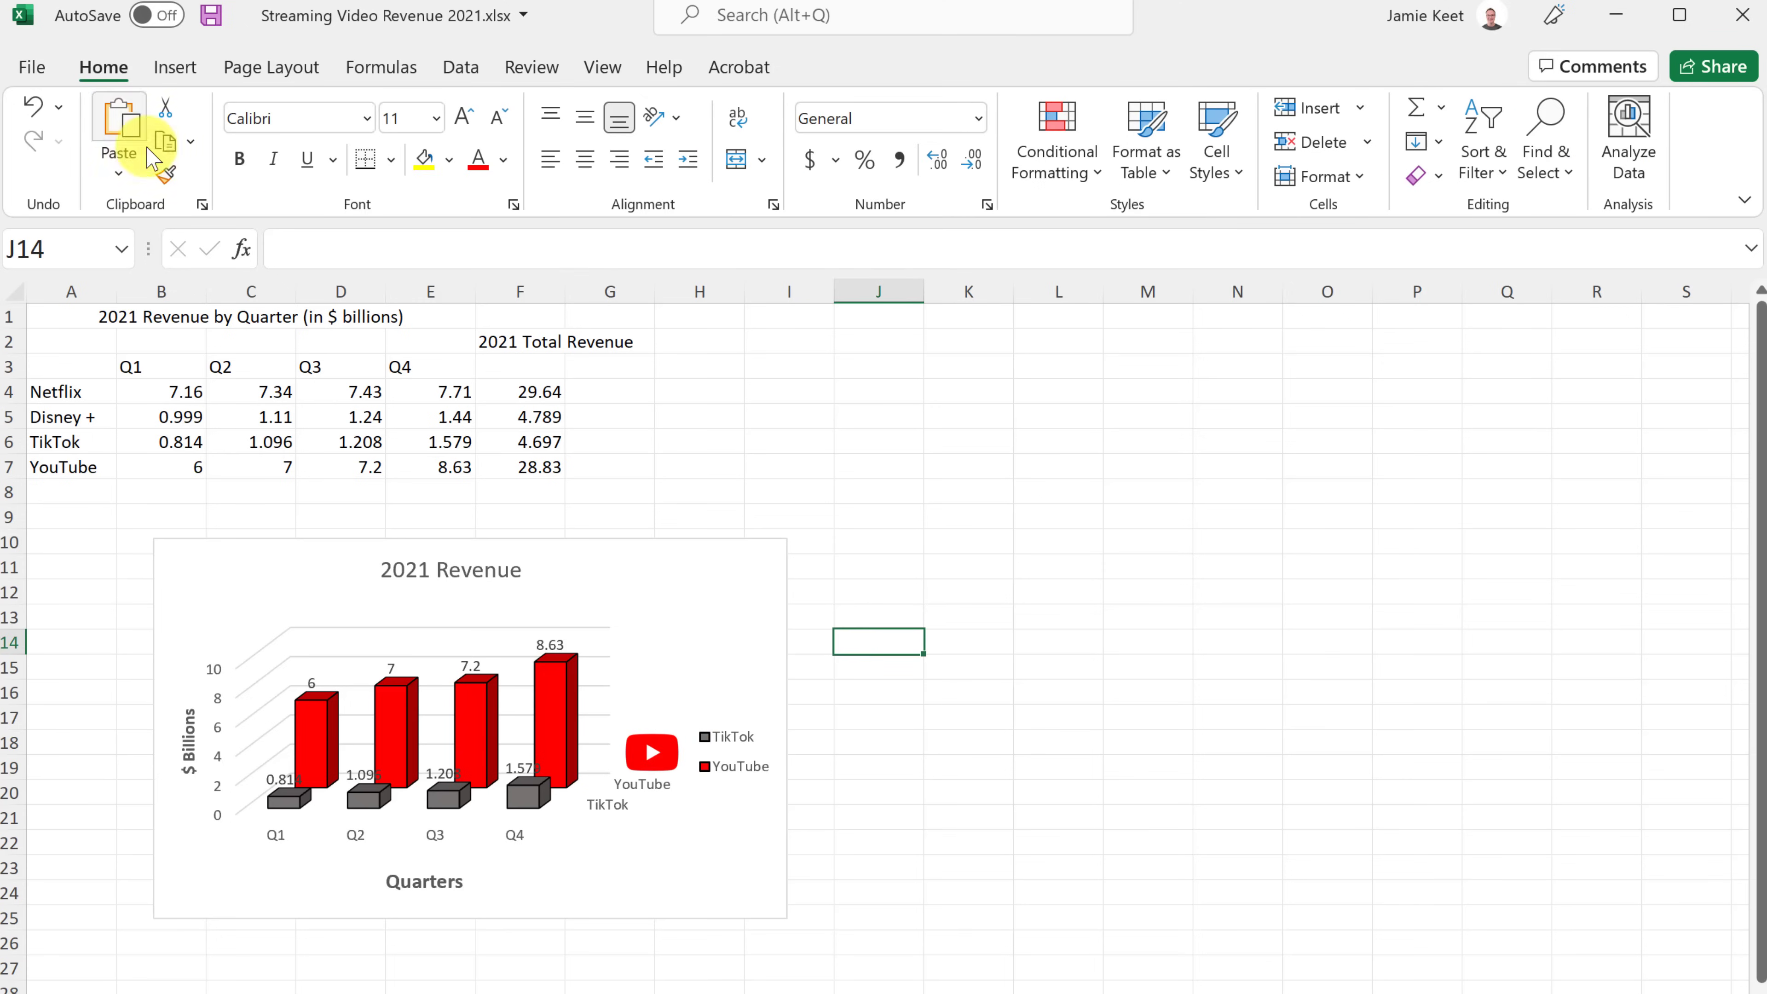
Step: Insert the TikTok logo picture share_img.png from this device and scale it down to about 5.5 cm square near the chart
left_click(174, 67)
left_click(329, 167)
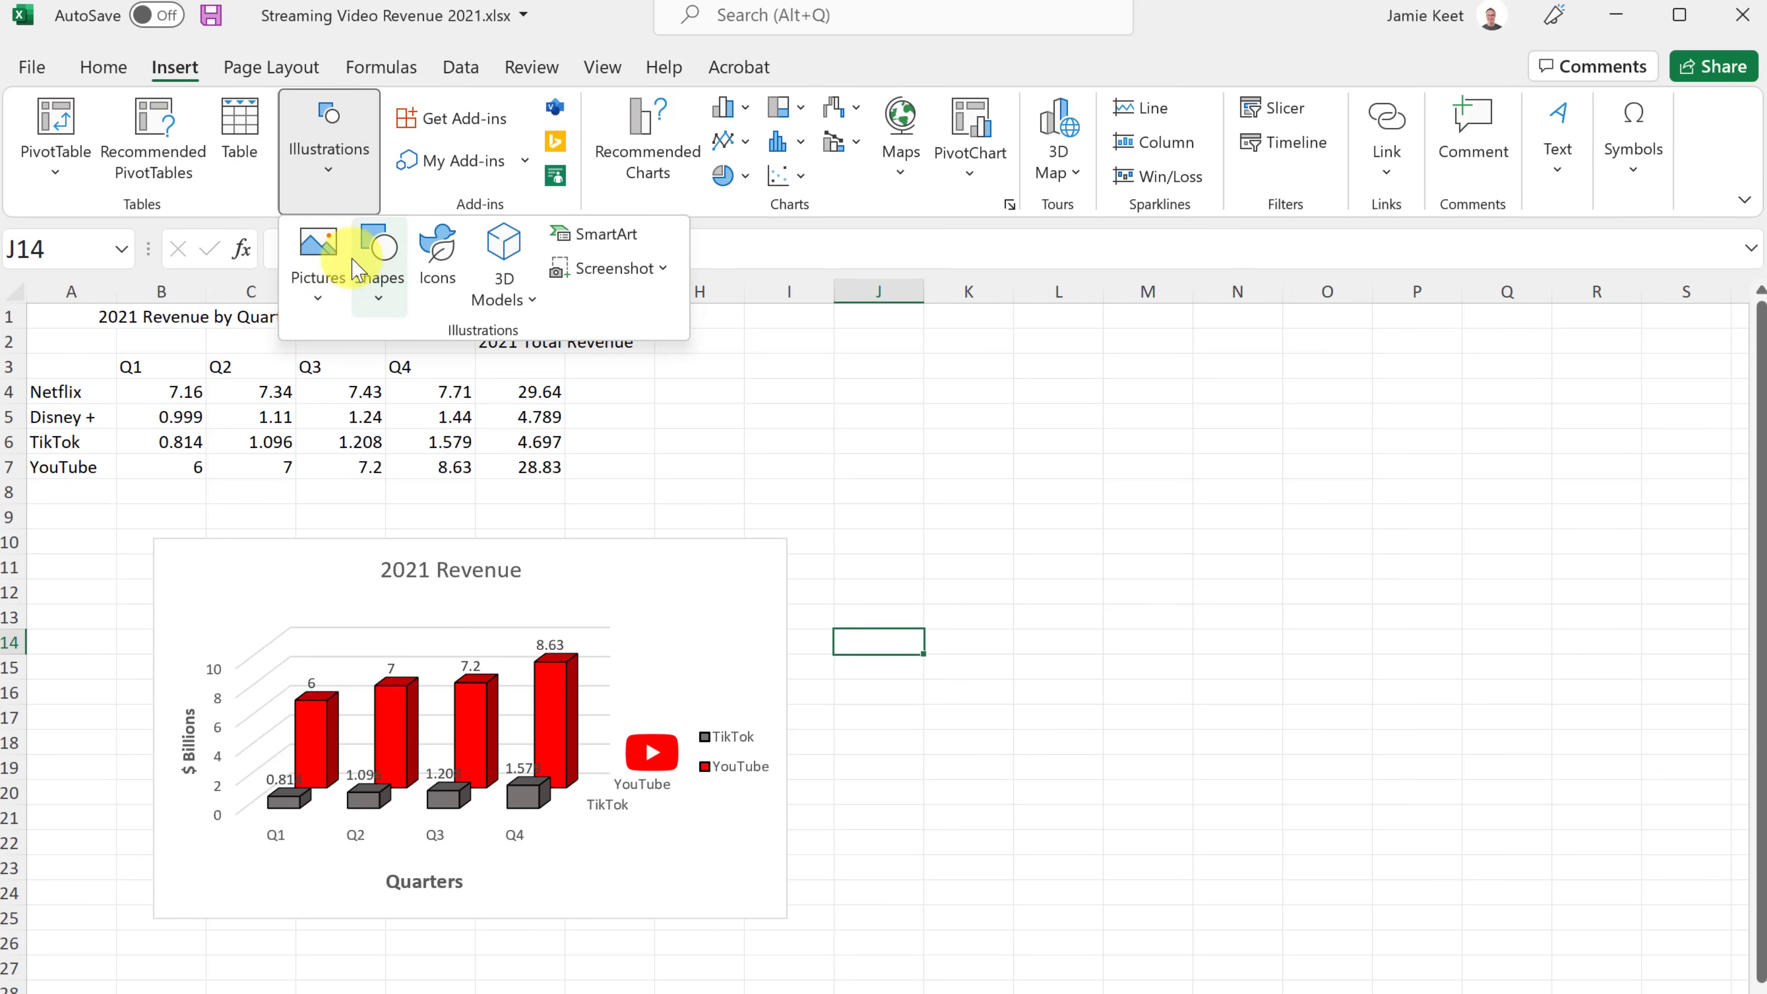
left_click(312, 261)
left_click(351, 378)
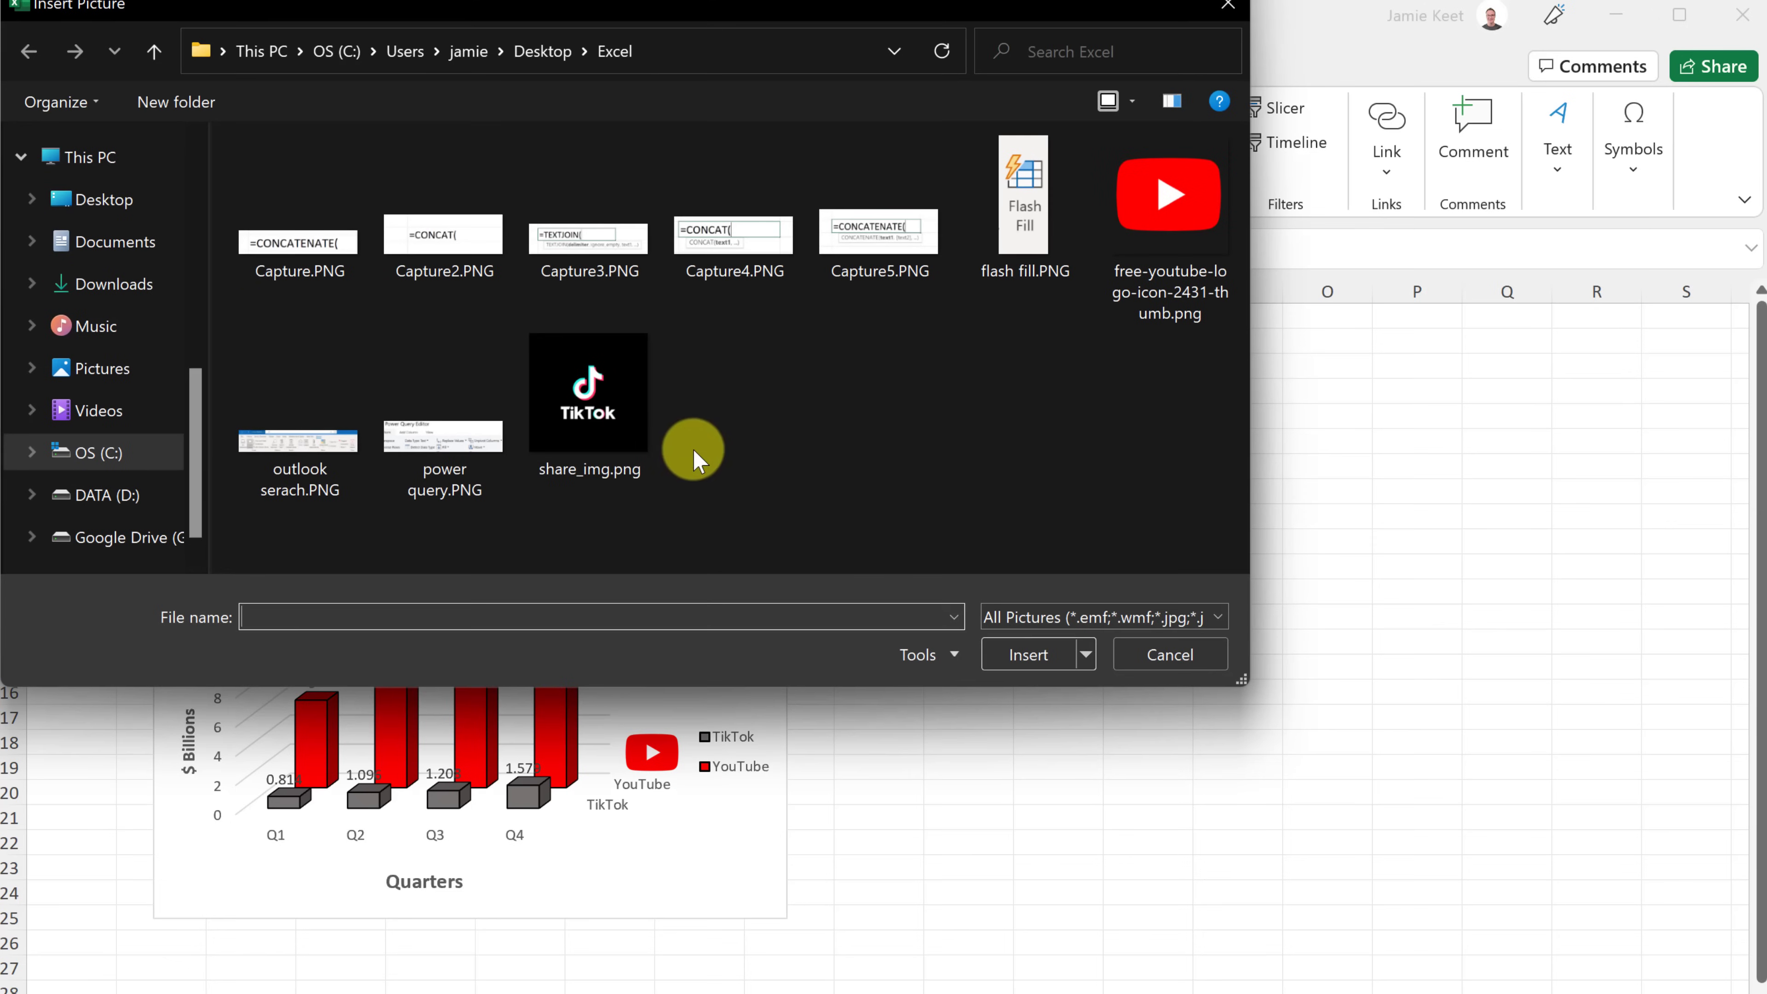
double_click(585, 390)
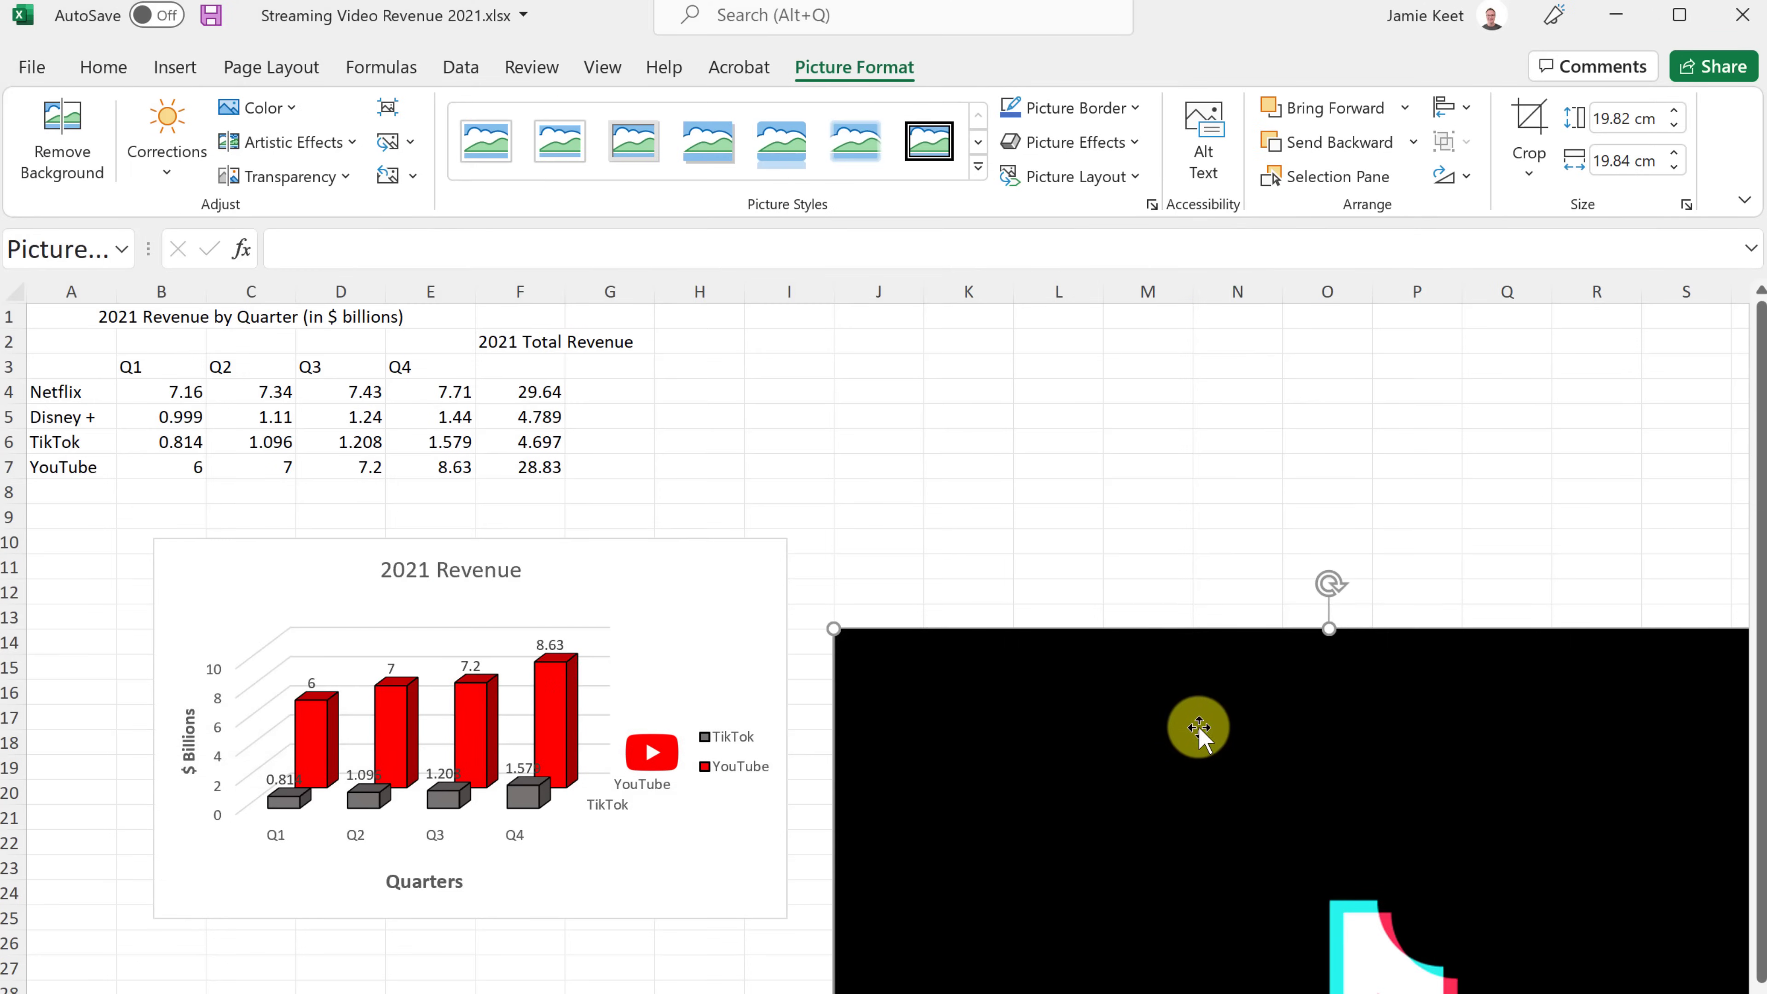
left_click_drag(1413, 327, 988, 588)
left_click_drag(841, 632, 843, 486)
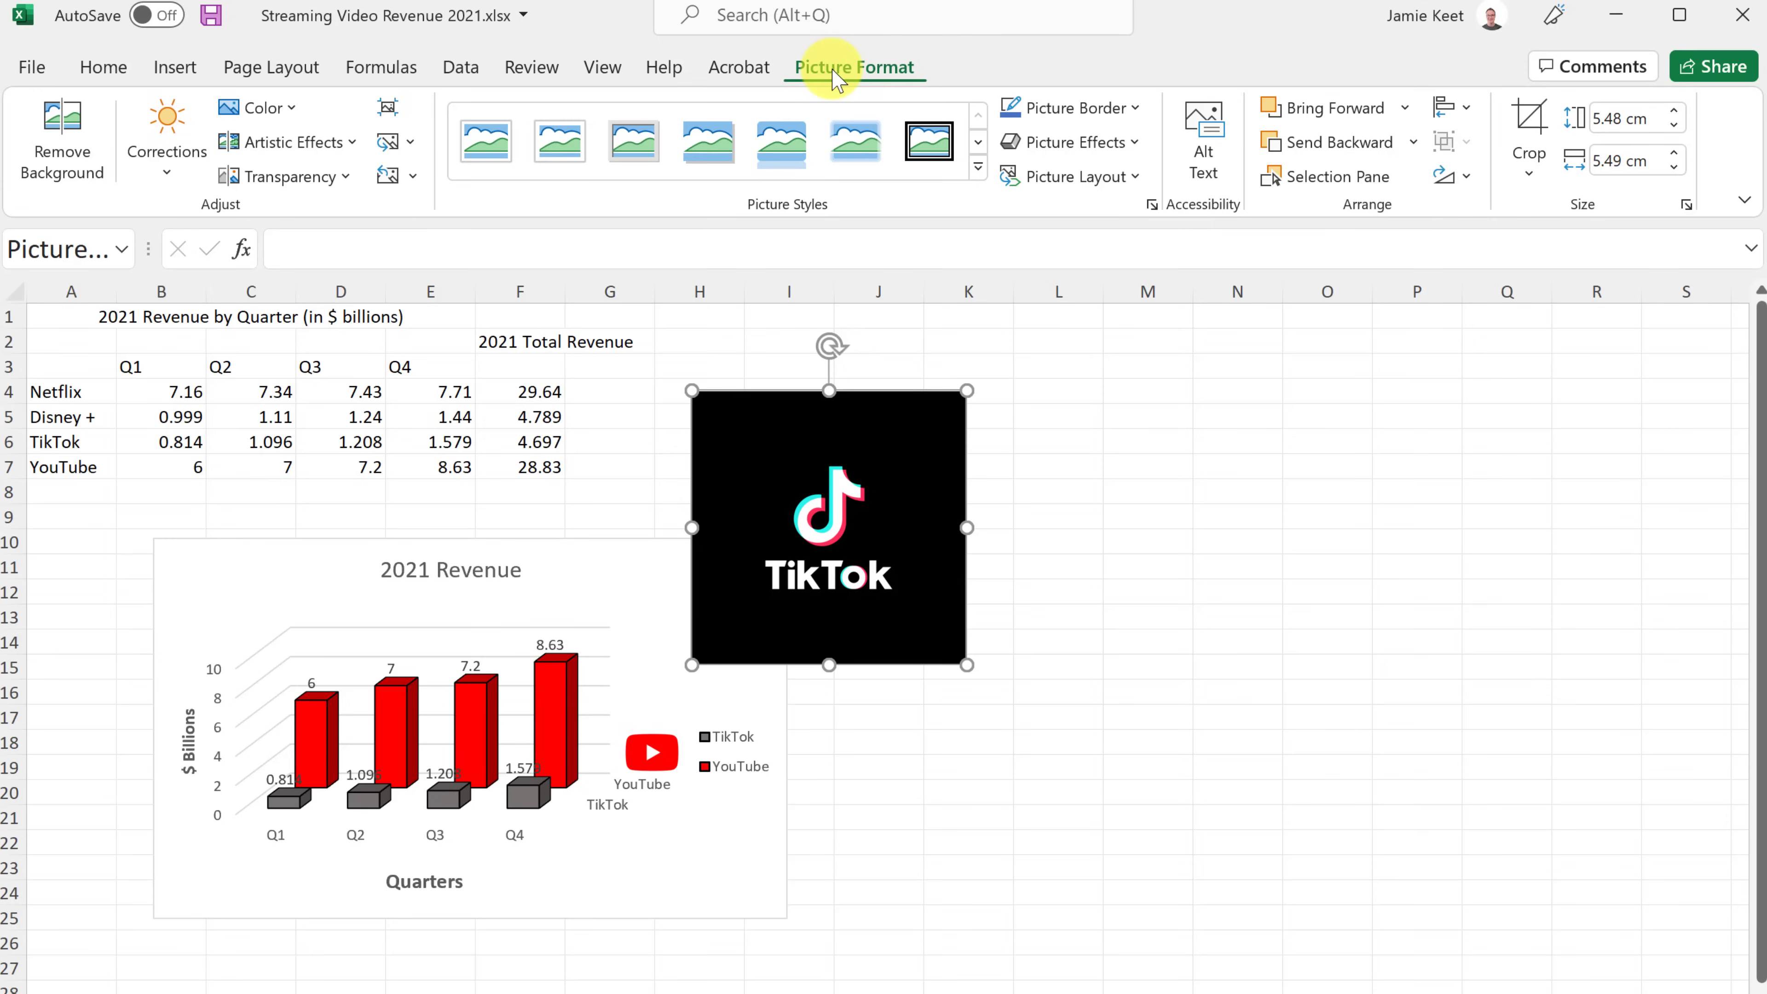
Step: Crop the TikTok logo's black margins to about 3.72 cm high by 3.2 cm wide
left_click(1531, 138)
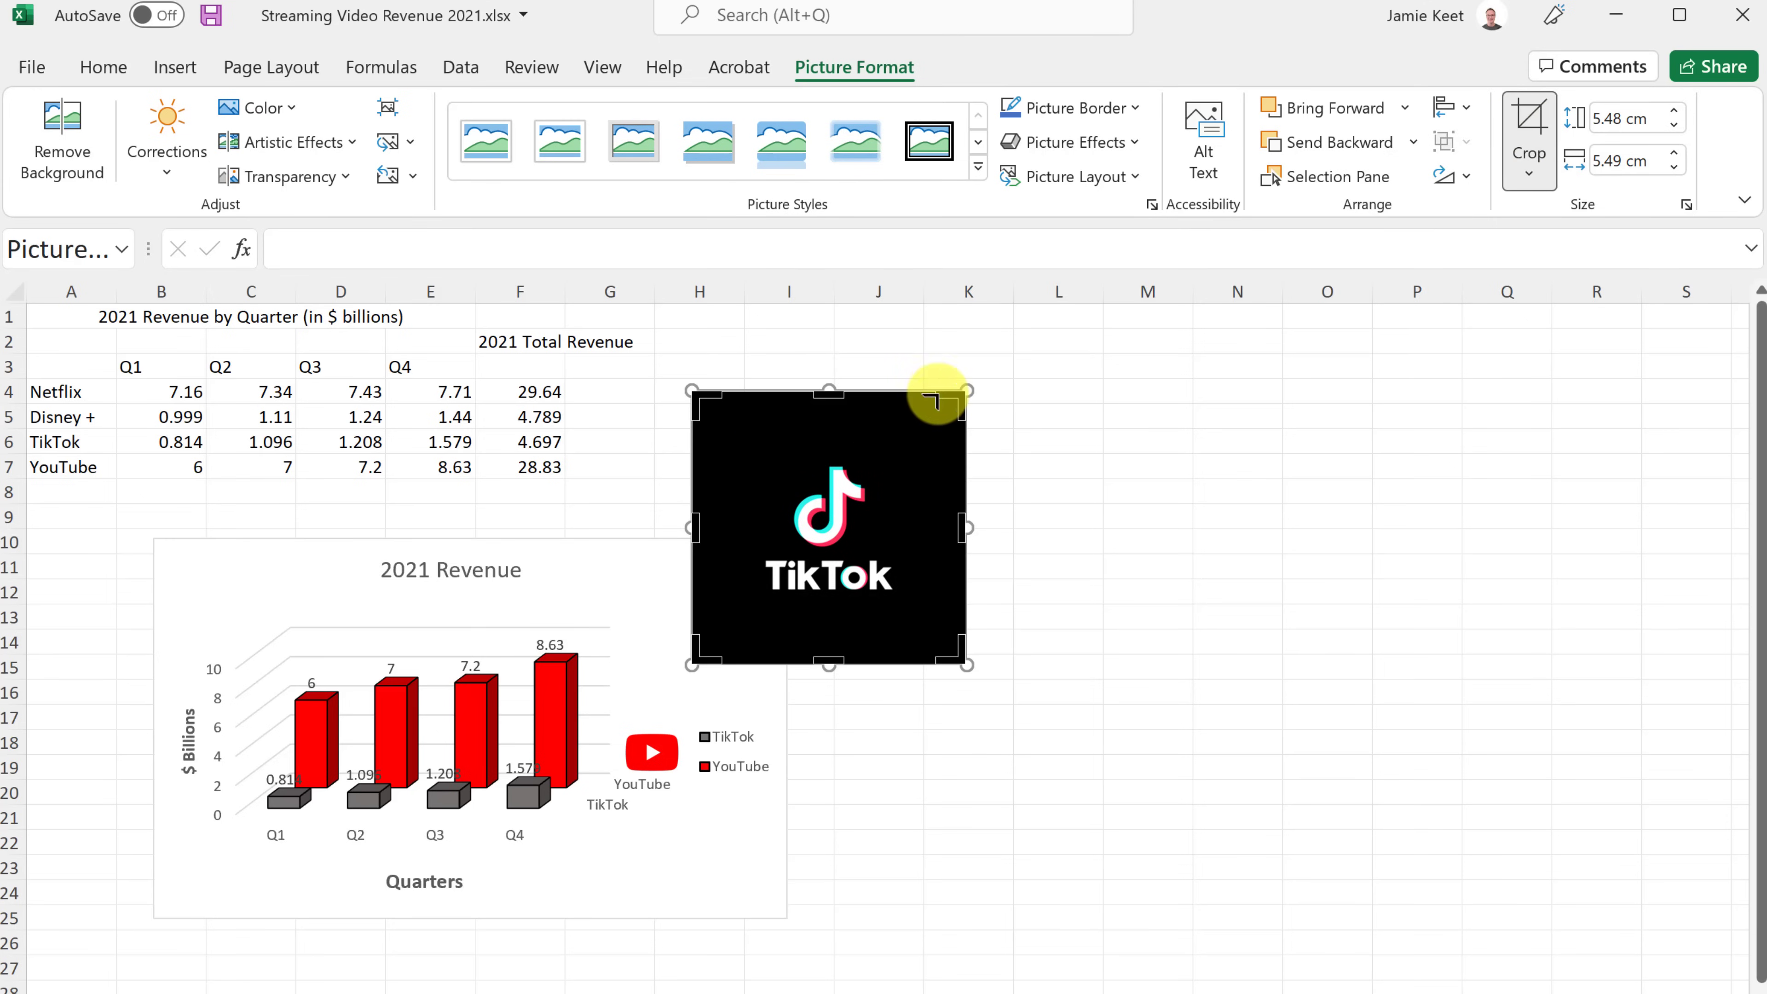
left_click_drag(951, 402, 911, 435)
left_click_drag(701, 651, 751, 620)
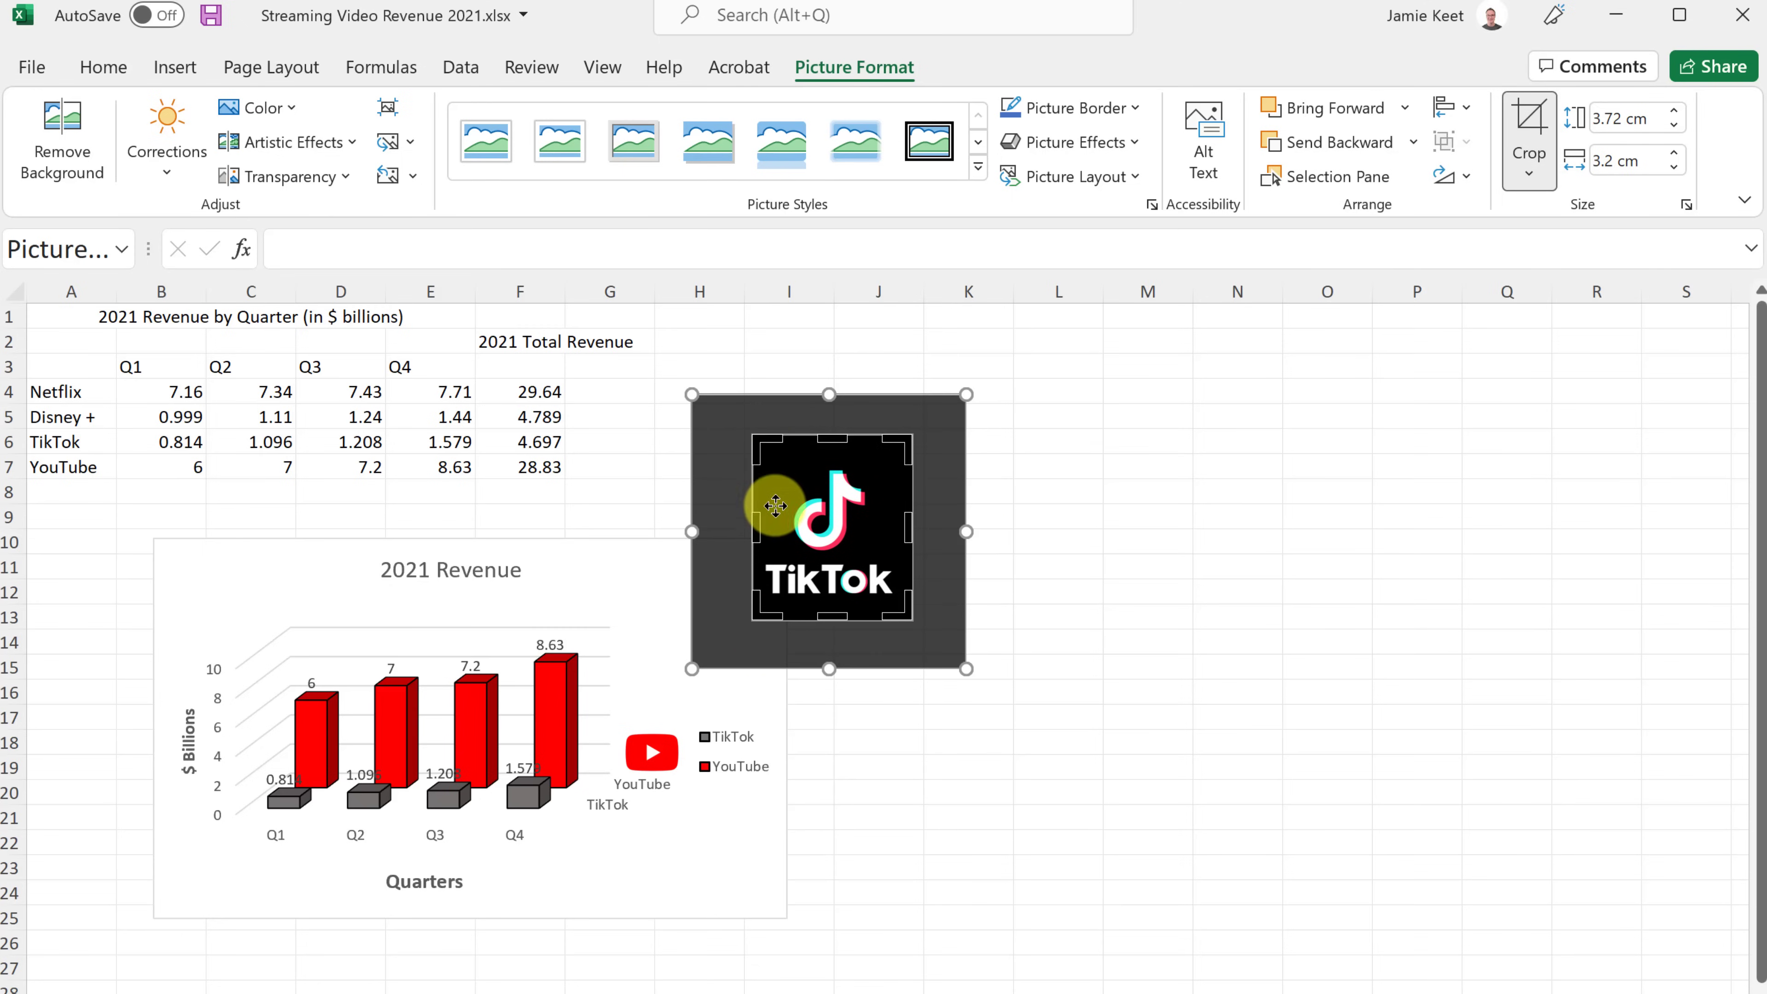
left_click(1066, 579)
Step: Shrink the cropped TikTok logo and arrange it above the YouTube logo, just beside the chart's legend
left_click(904, 463)
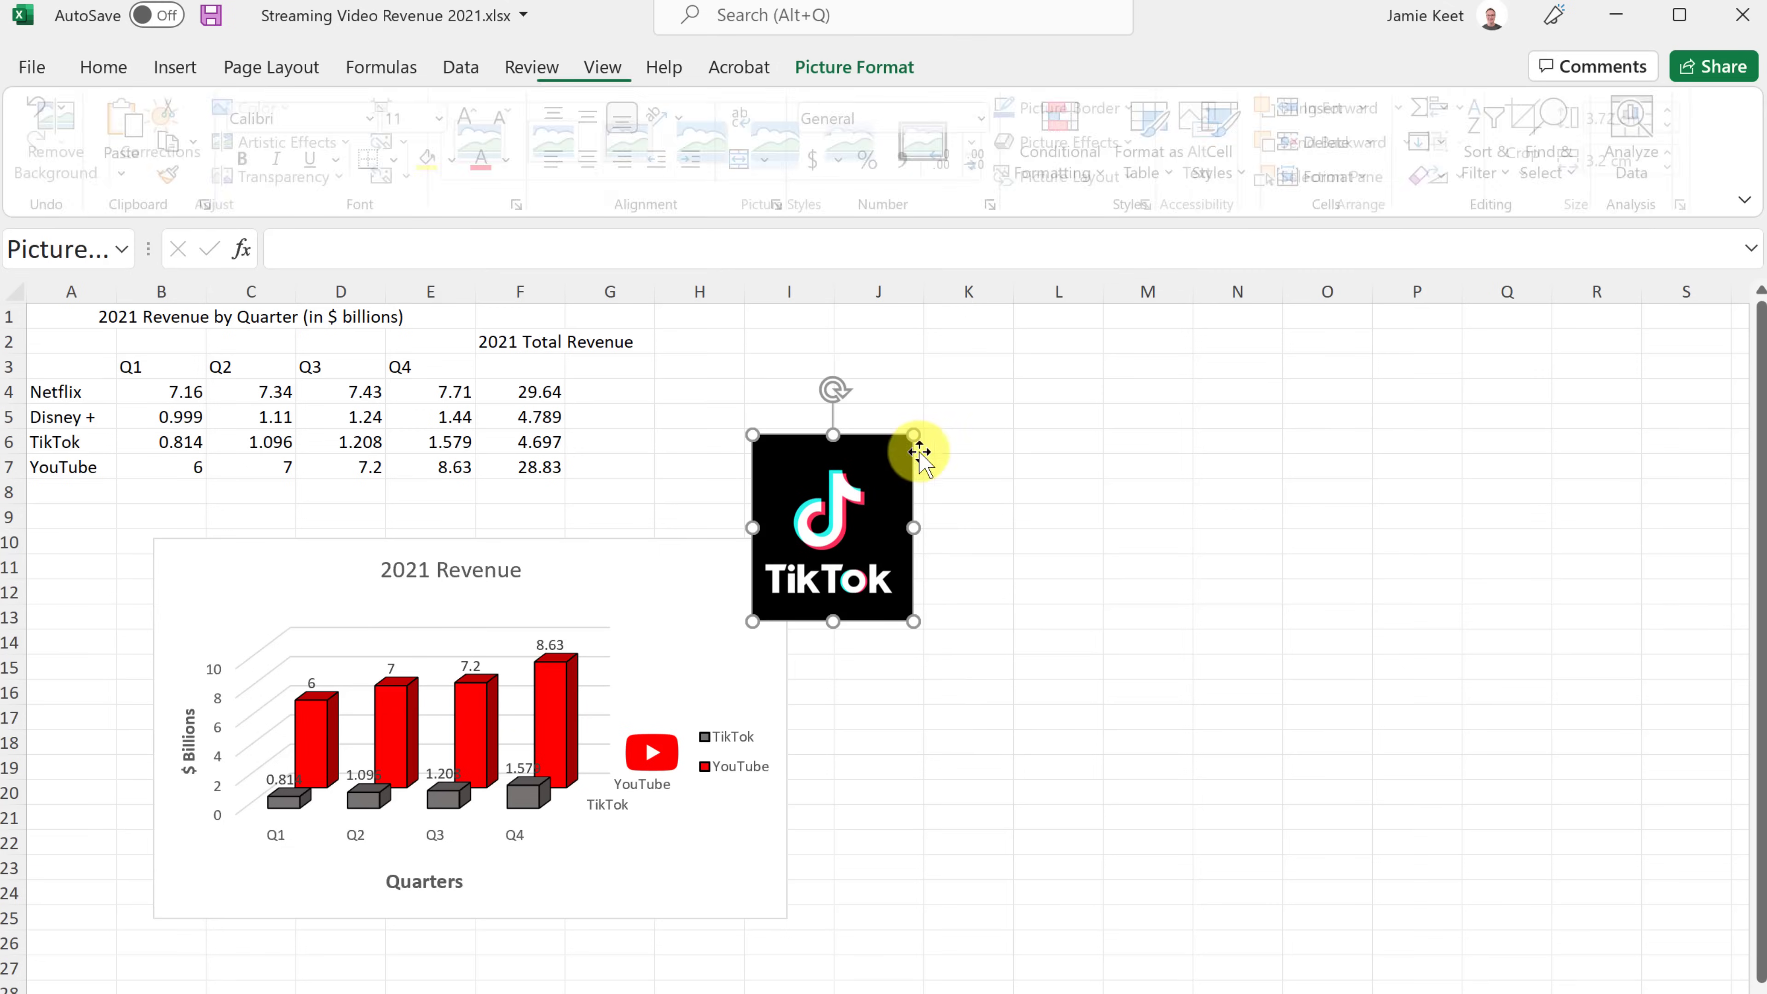
left_click_drag(912, 436, 691, 701)
left_click(935, 690)
left_click(659, 760)
left_click_drag(660, 760, 670, 752)
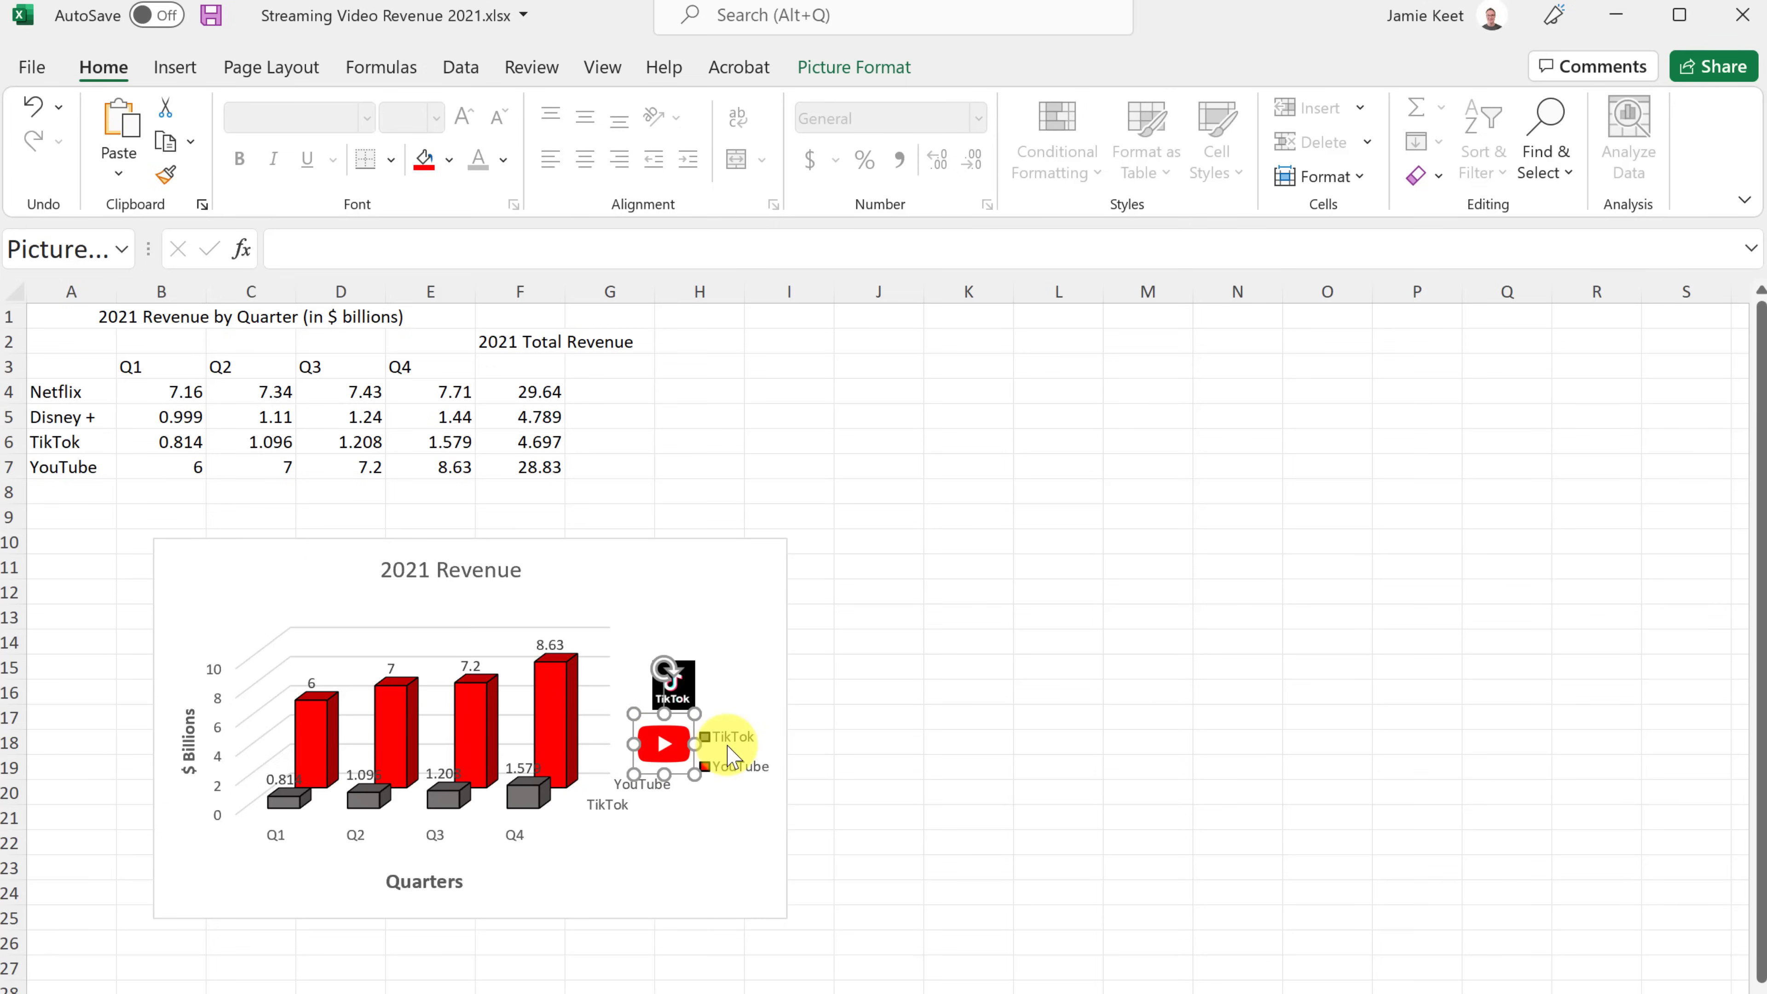
Step: Extend the legend upward so its TikTok and YouTube entries line up with their logos
left_click(736, 724)
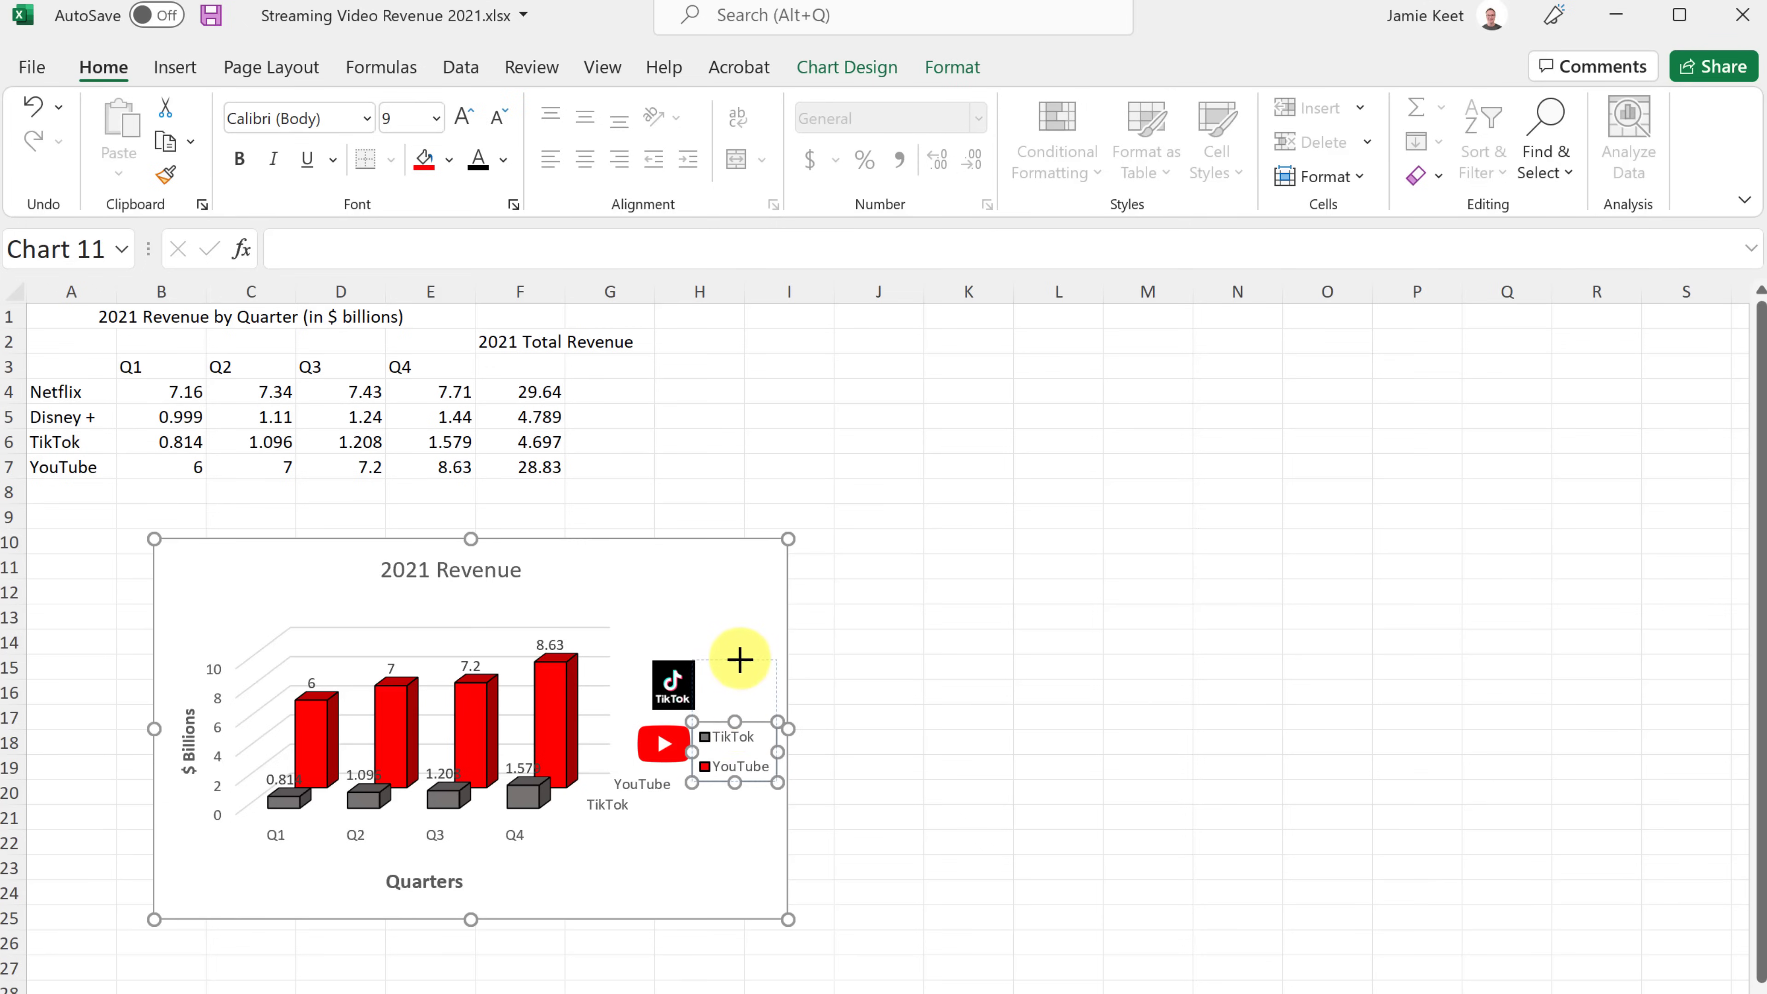
left_click_drag(740, 660, 740, 663)
left_click(918, 780)
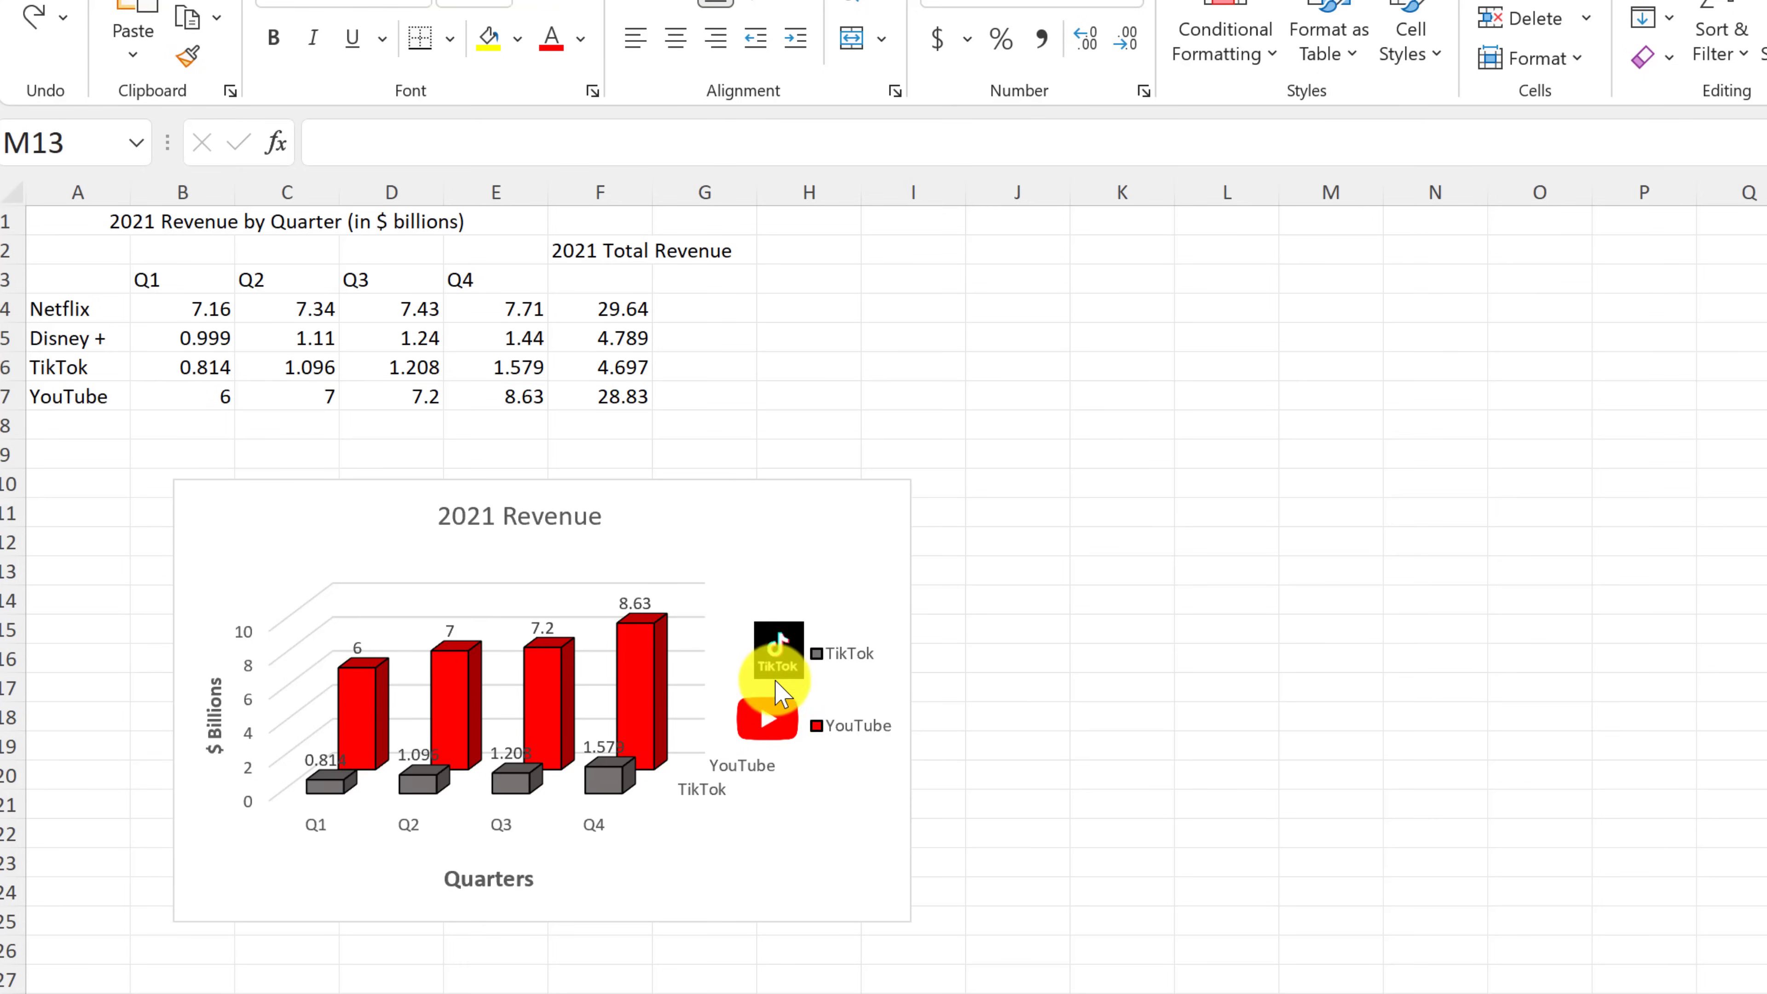
Step: Delete the TikTok and YouTube depth-axis labels and narrow the plot area to clear the logos
left_click(711, 799)
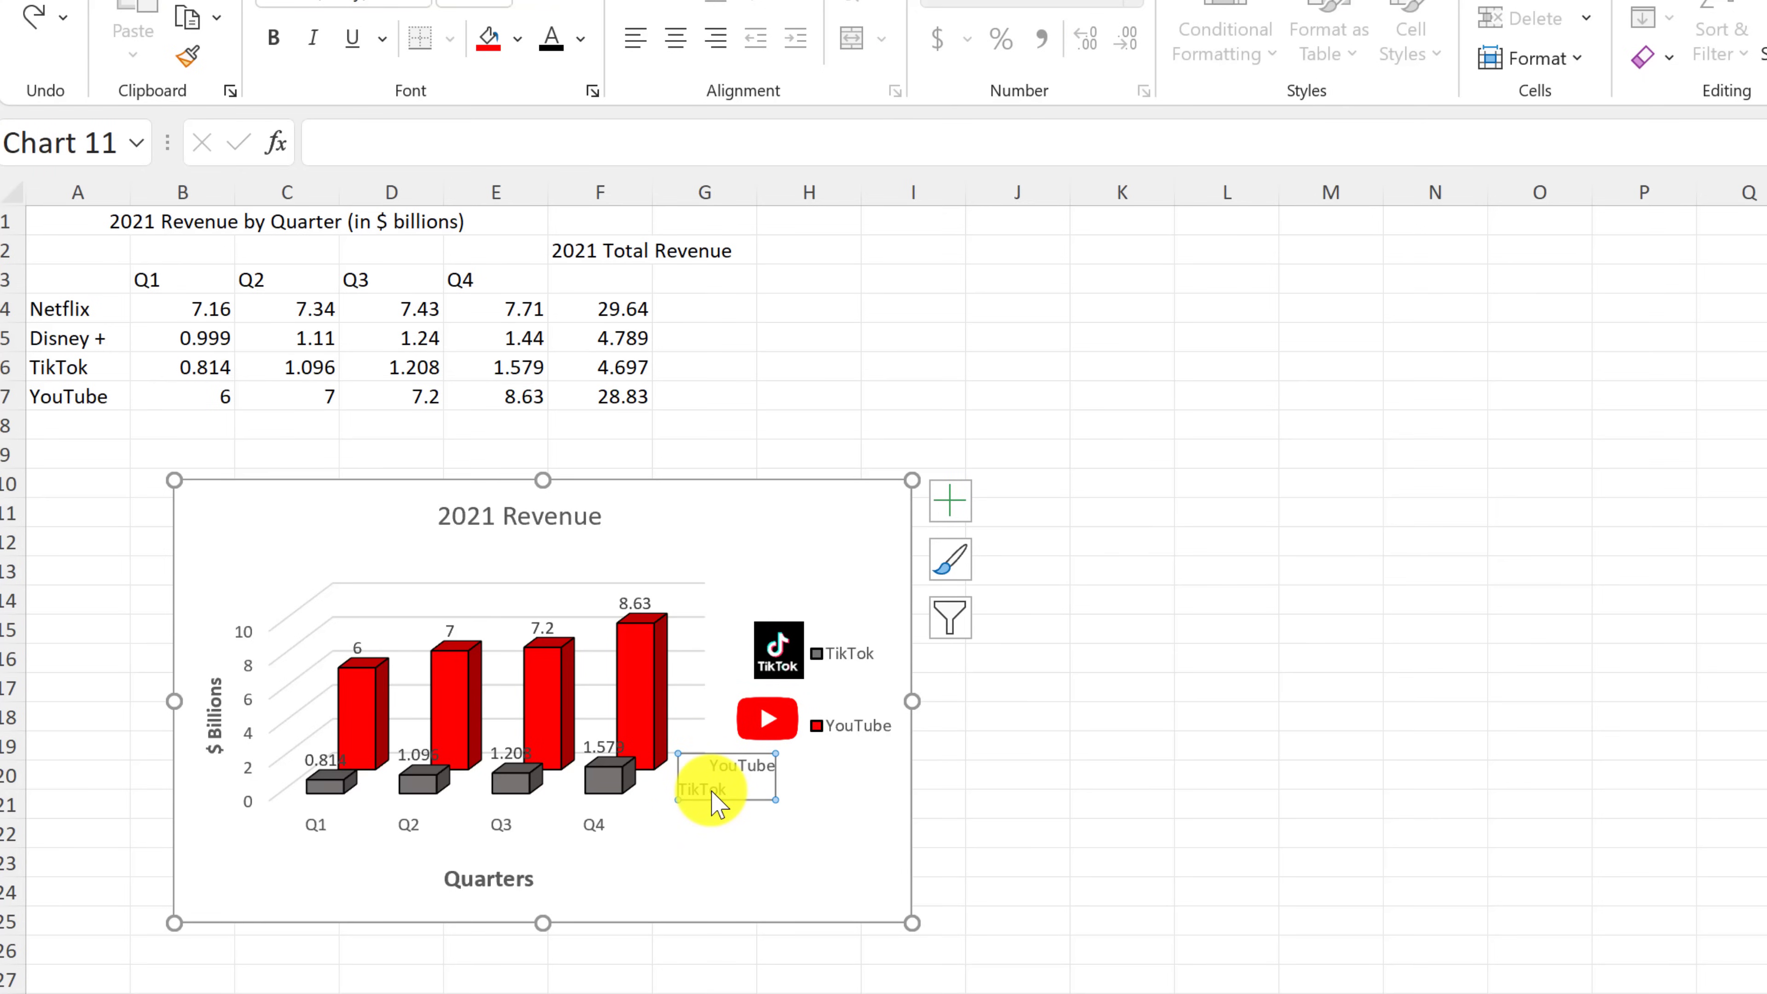
key("Delete")
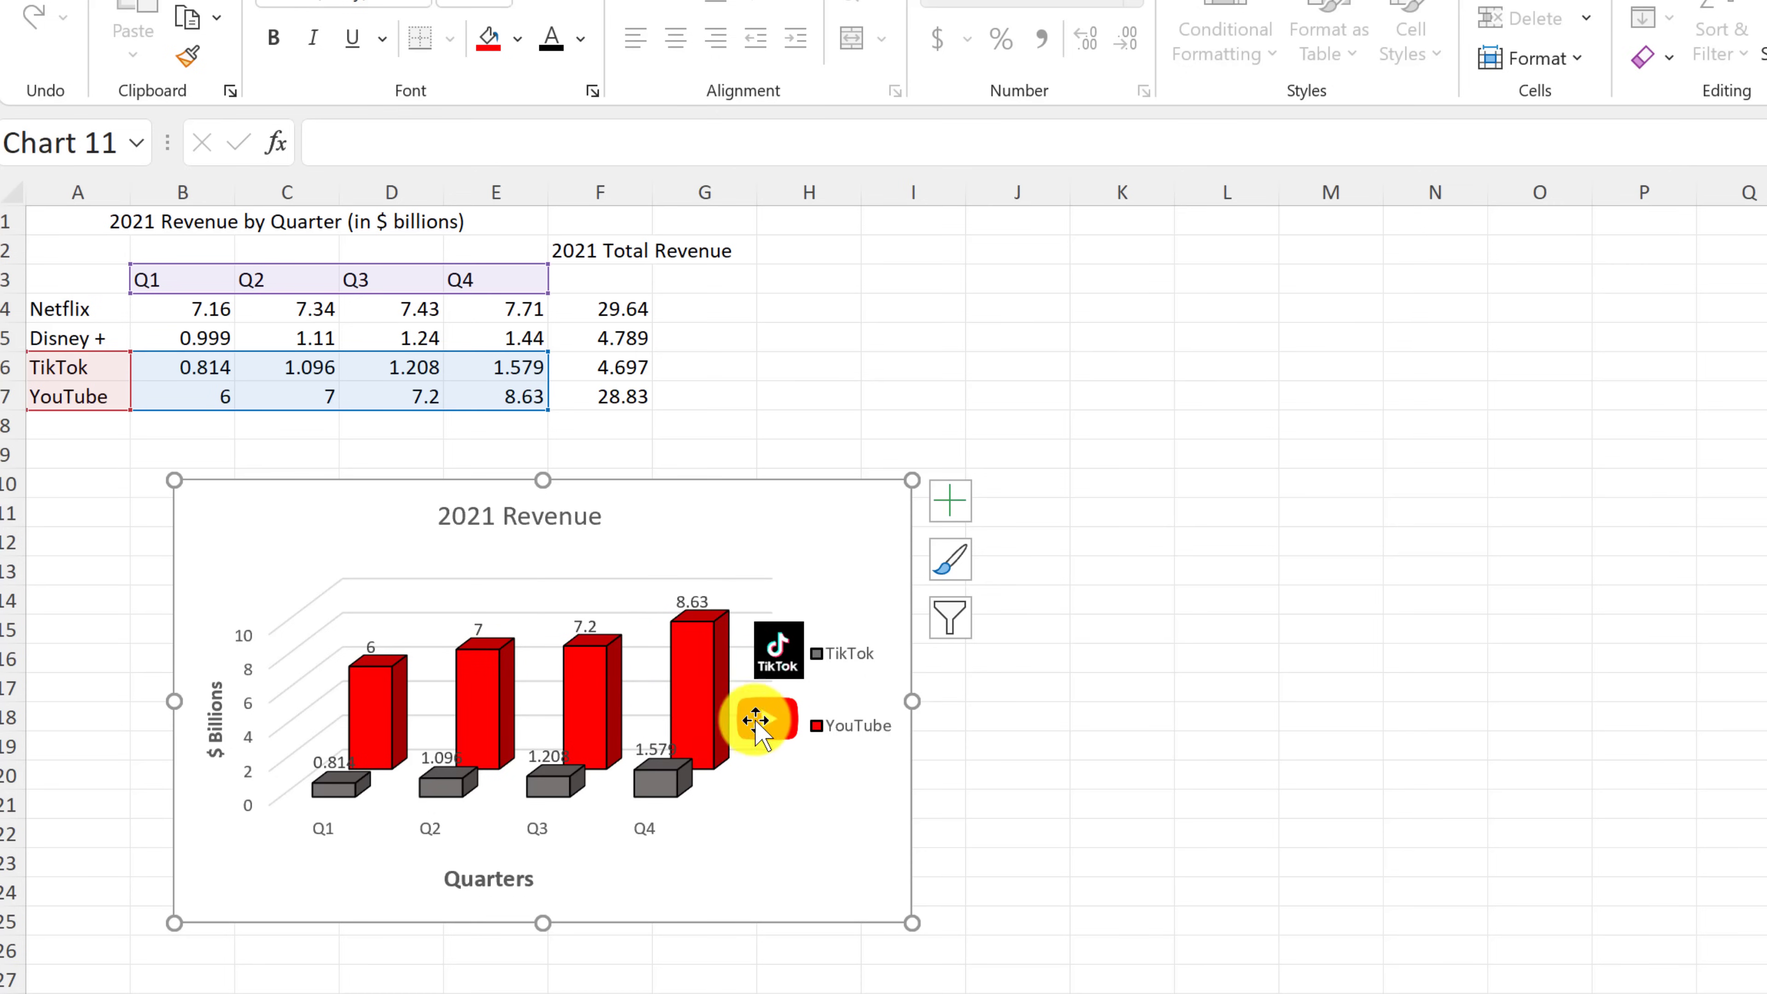
left_click(733, 815)
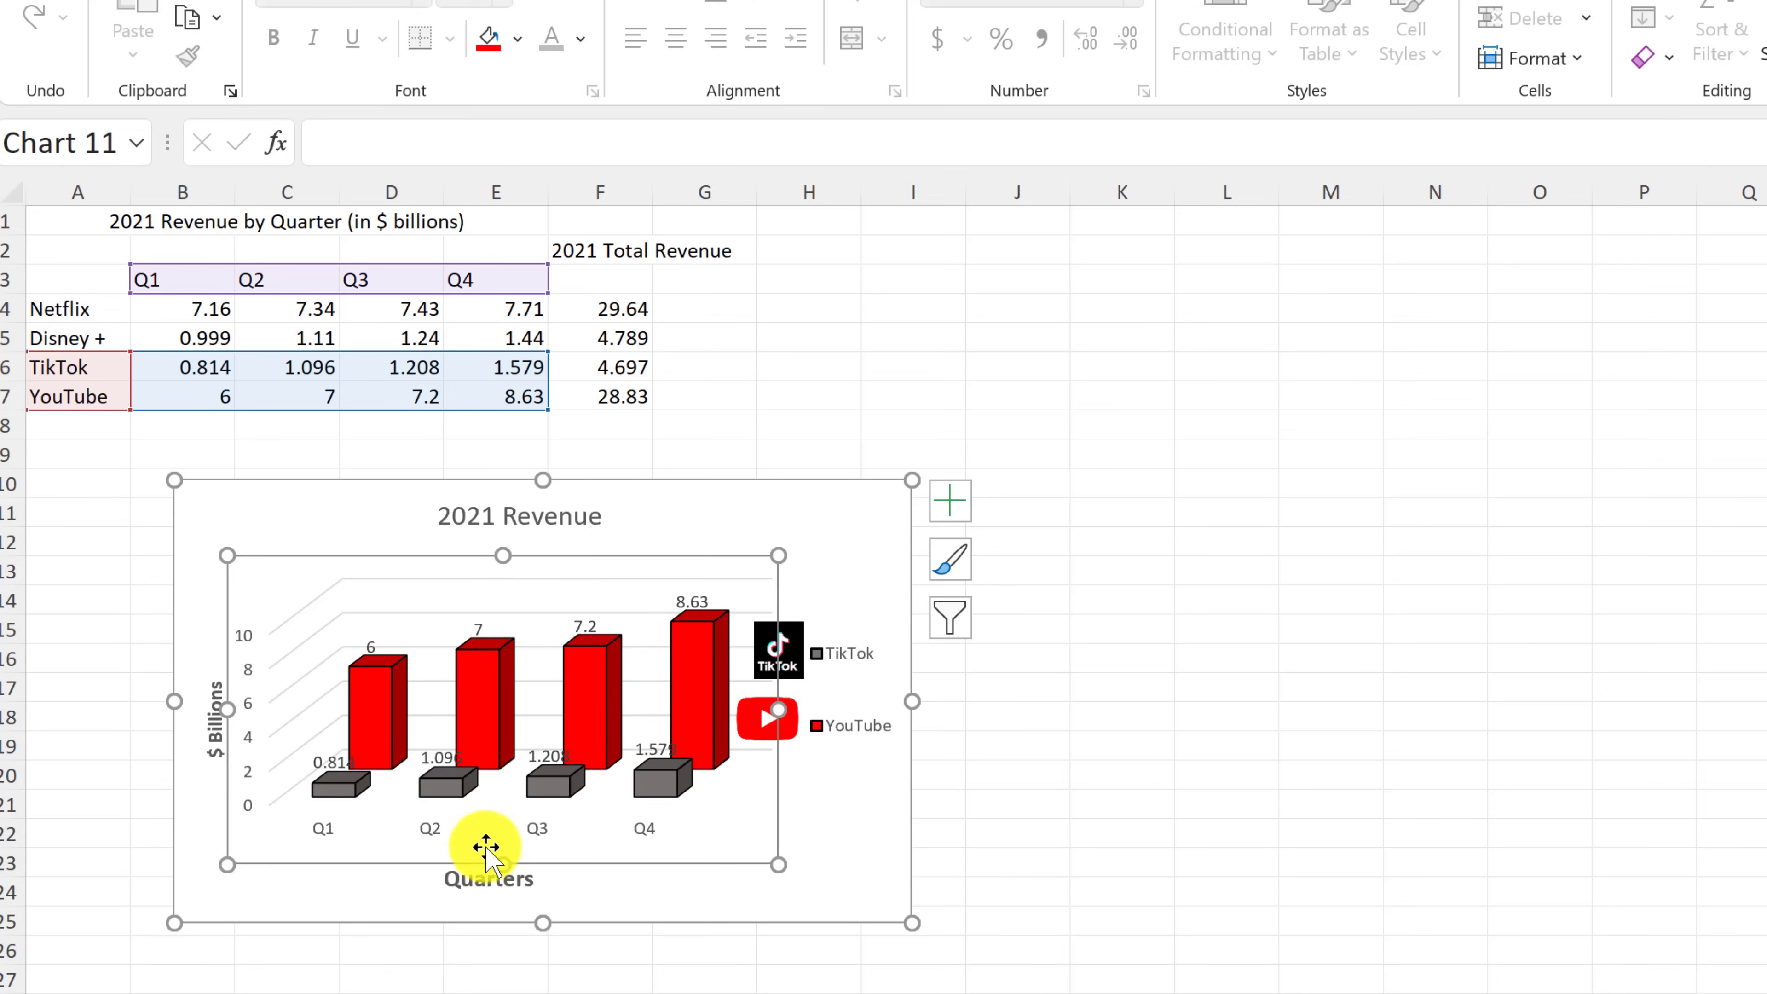
left_click_drag(783, 708, 709, 703)
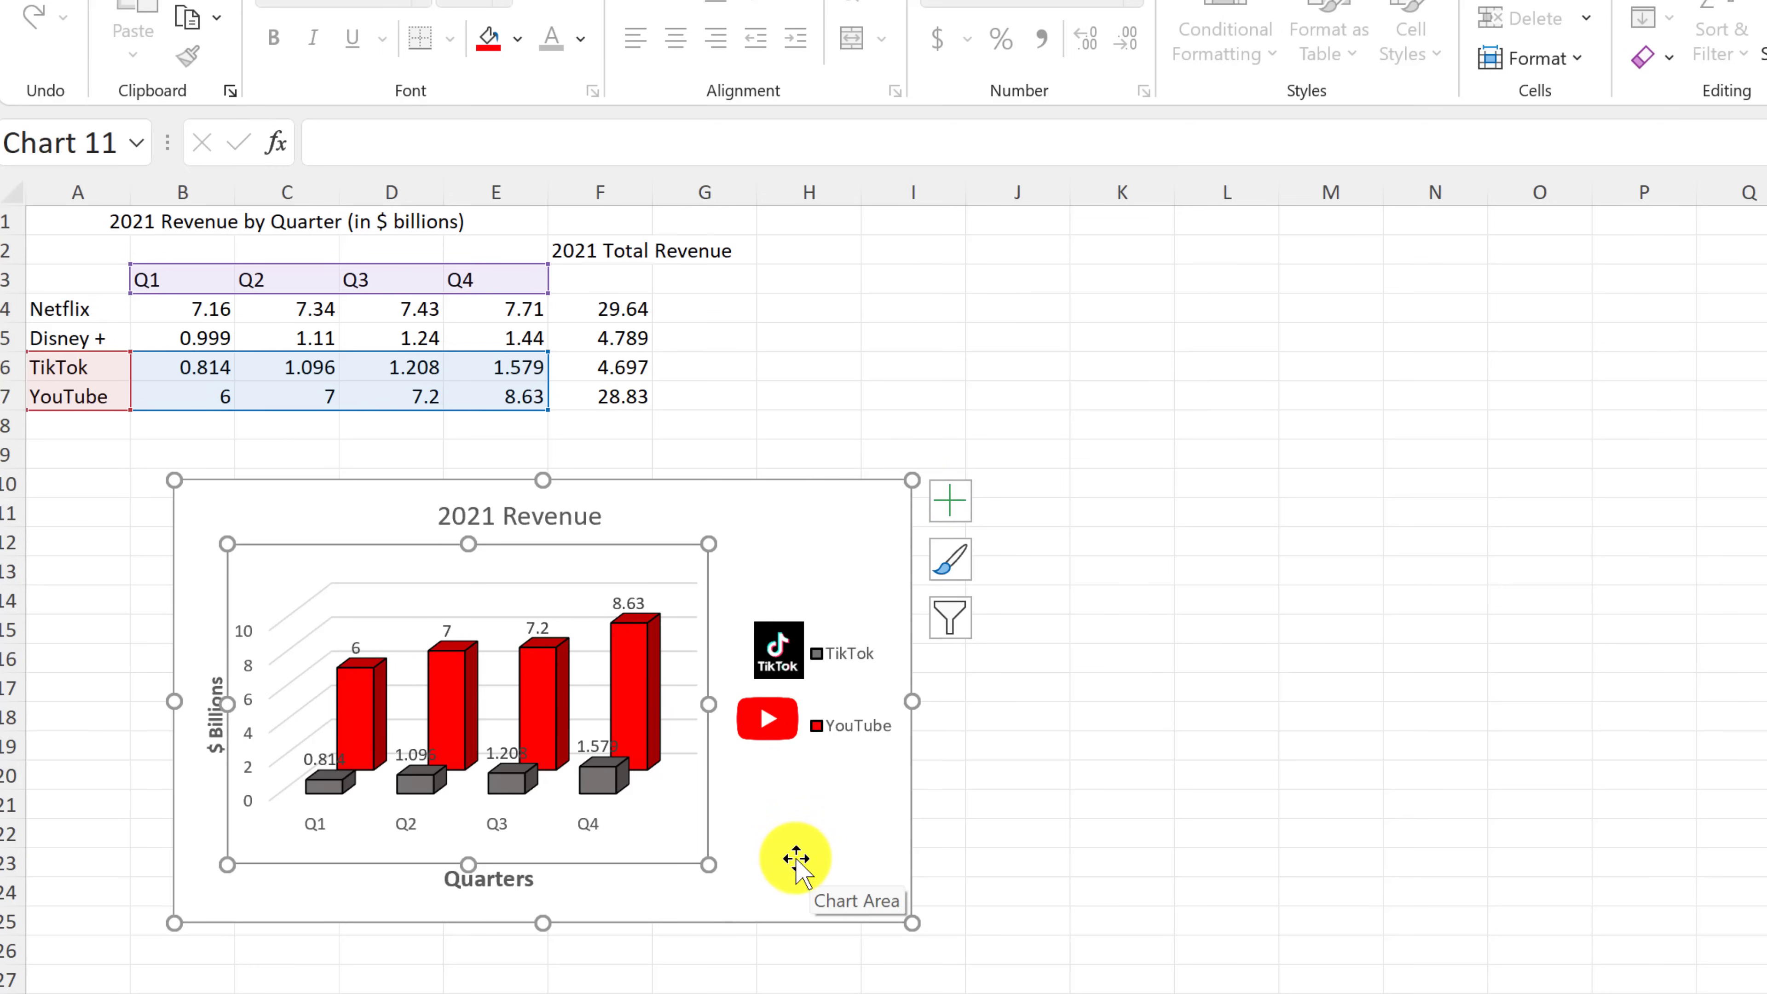
left_click_drag(703, 700, 725, 702)
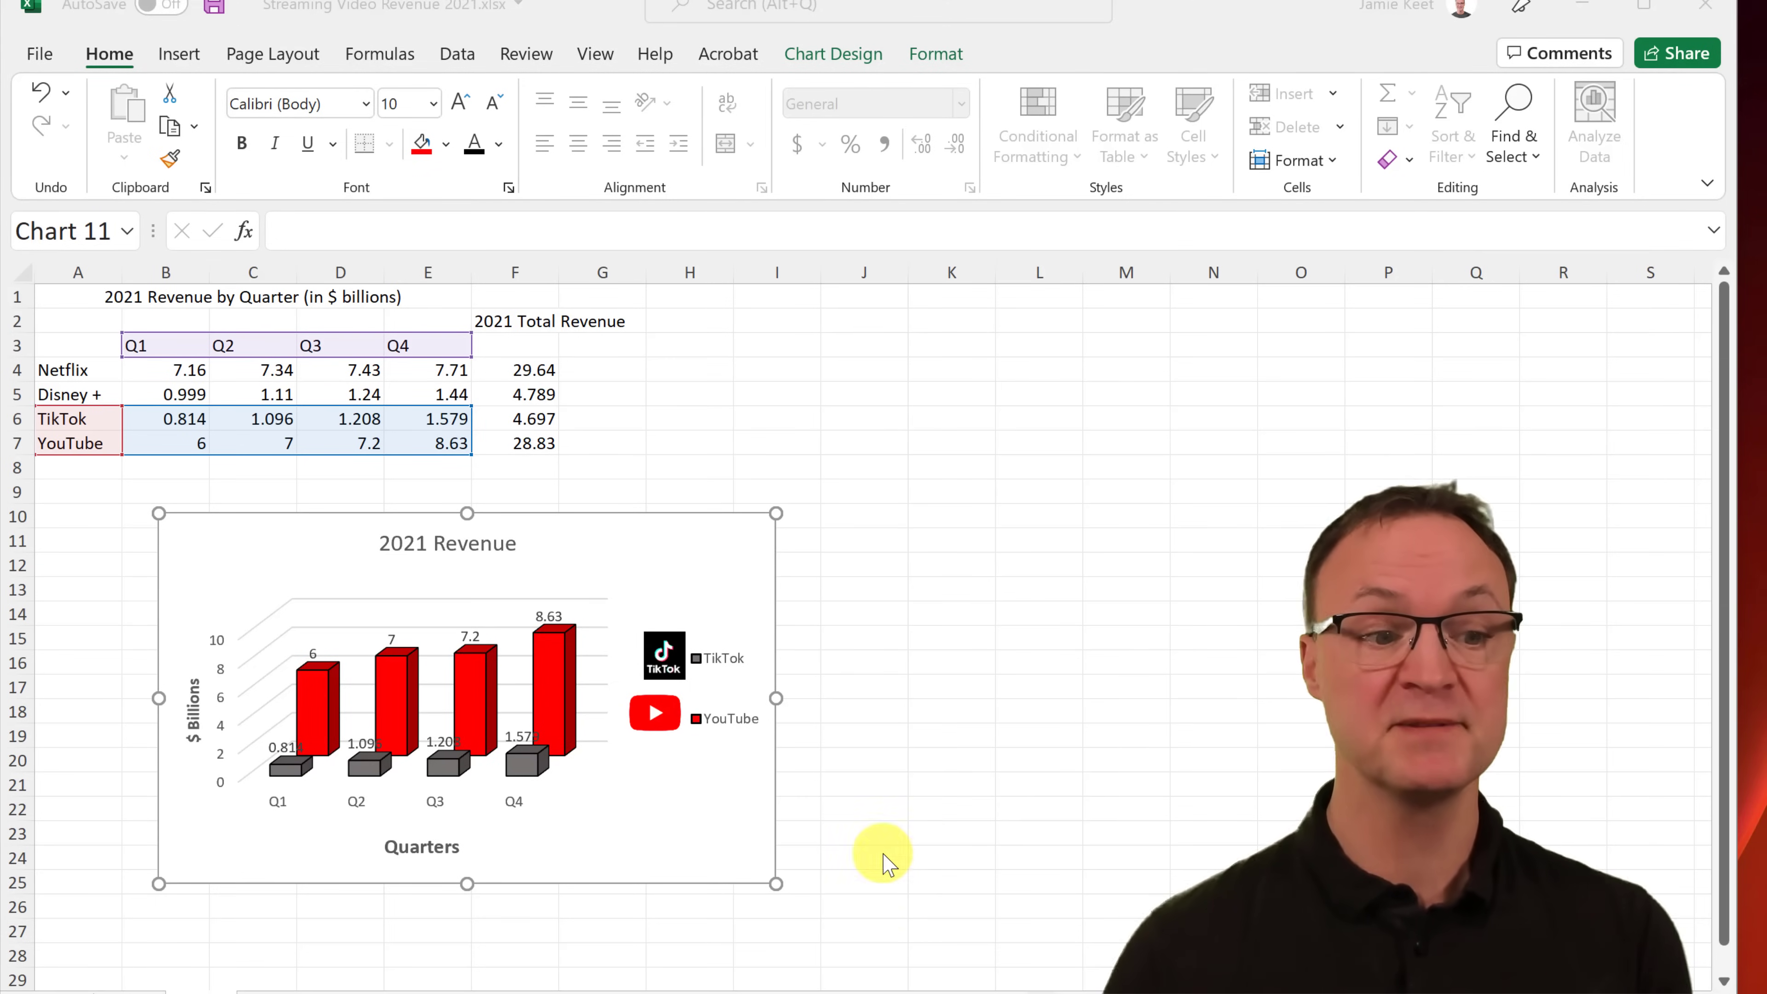
Step: Review the finished chart's style gallery, design tools and chart-area context commands
left_click(710, 832)
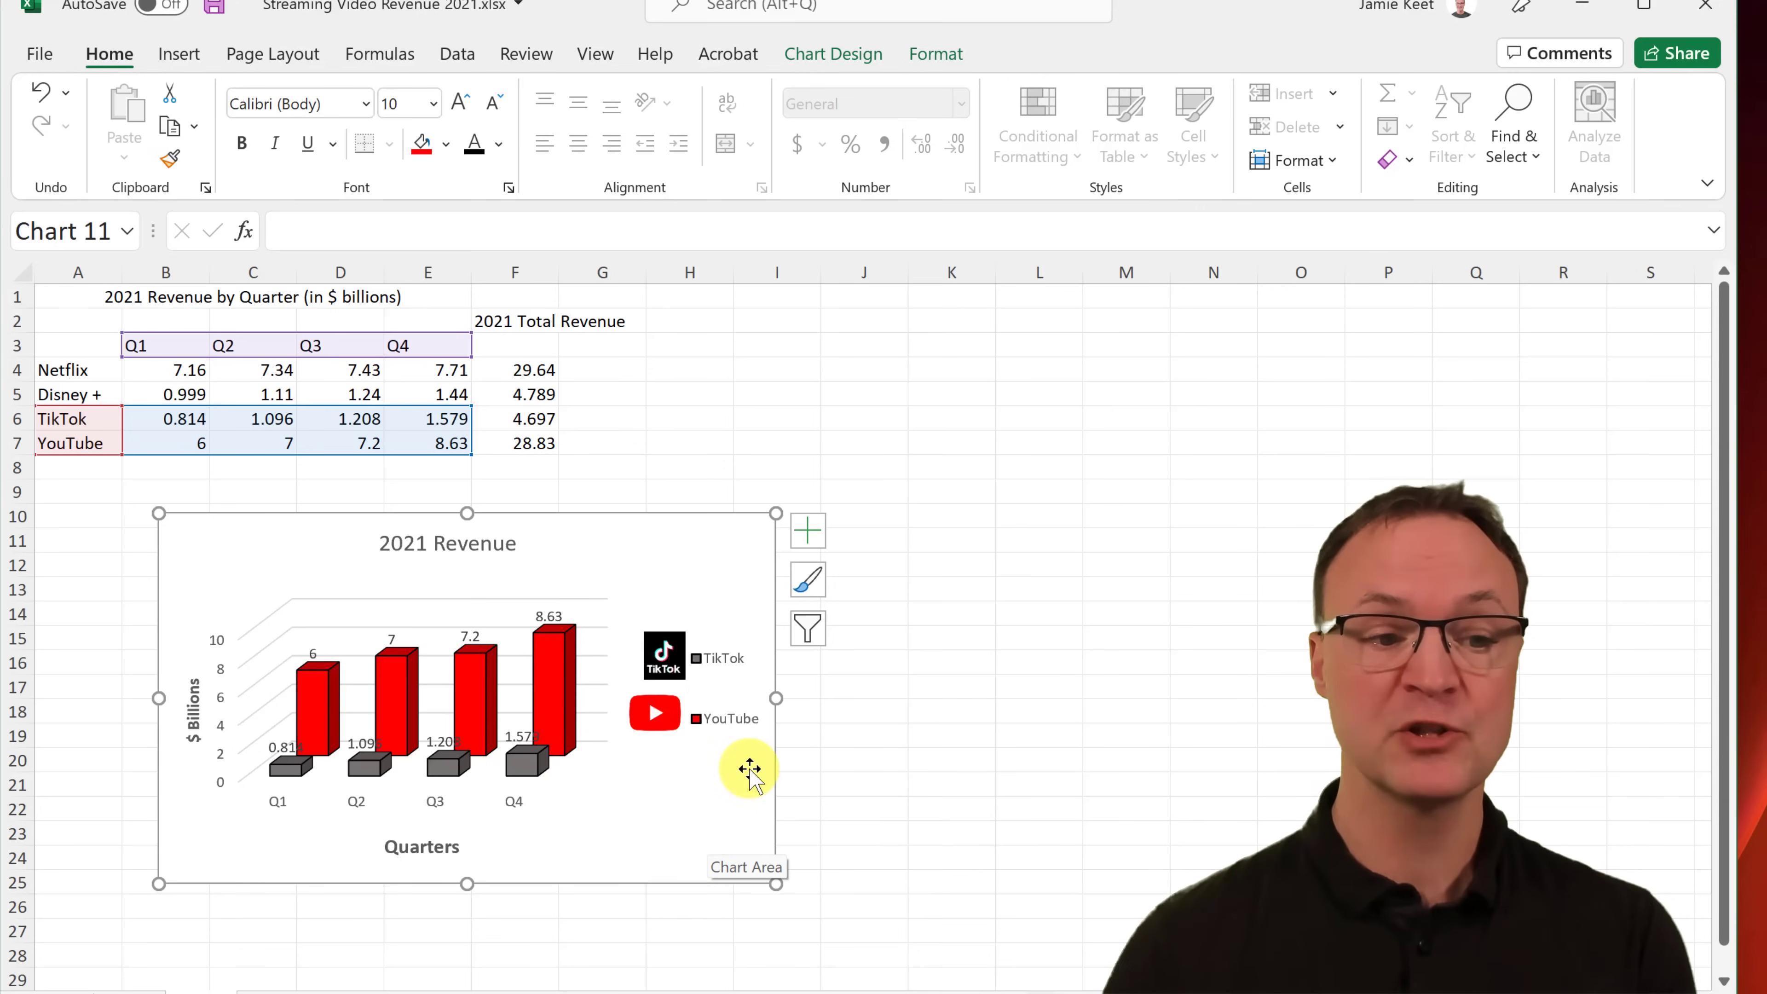
left_click(807, 581)
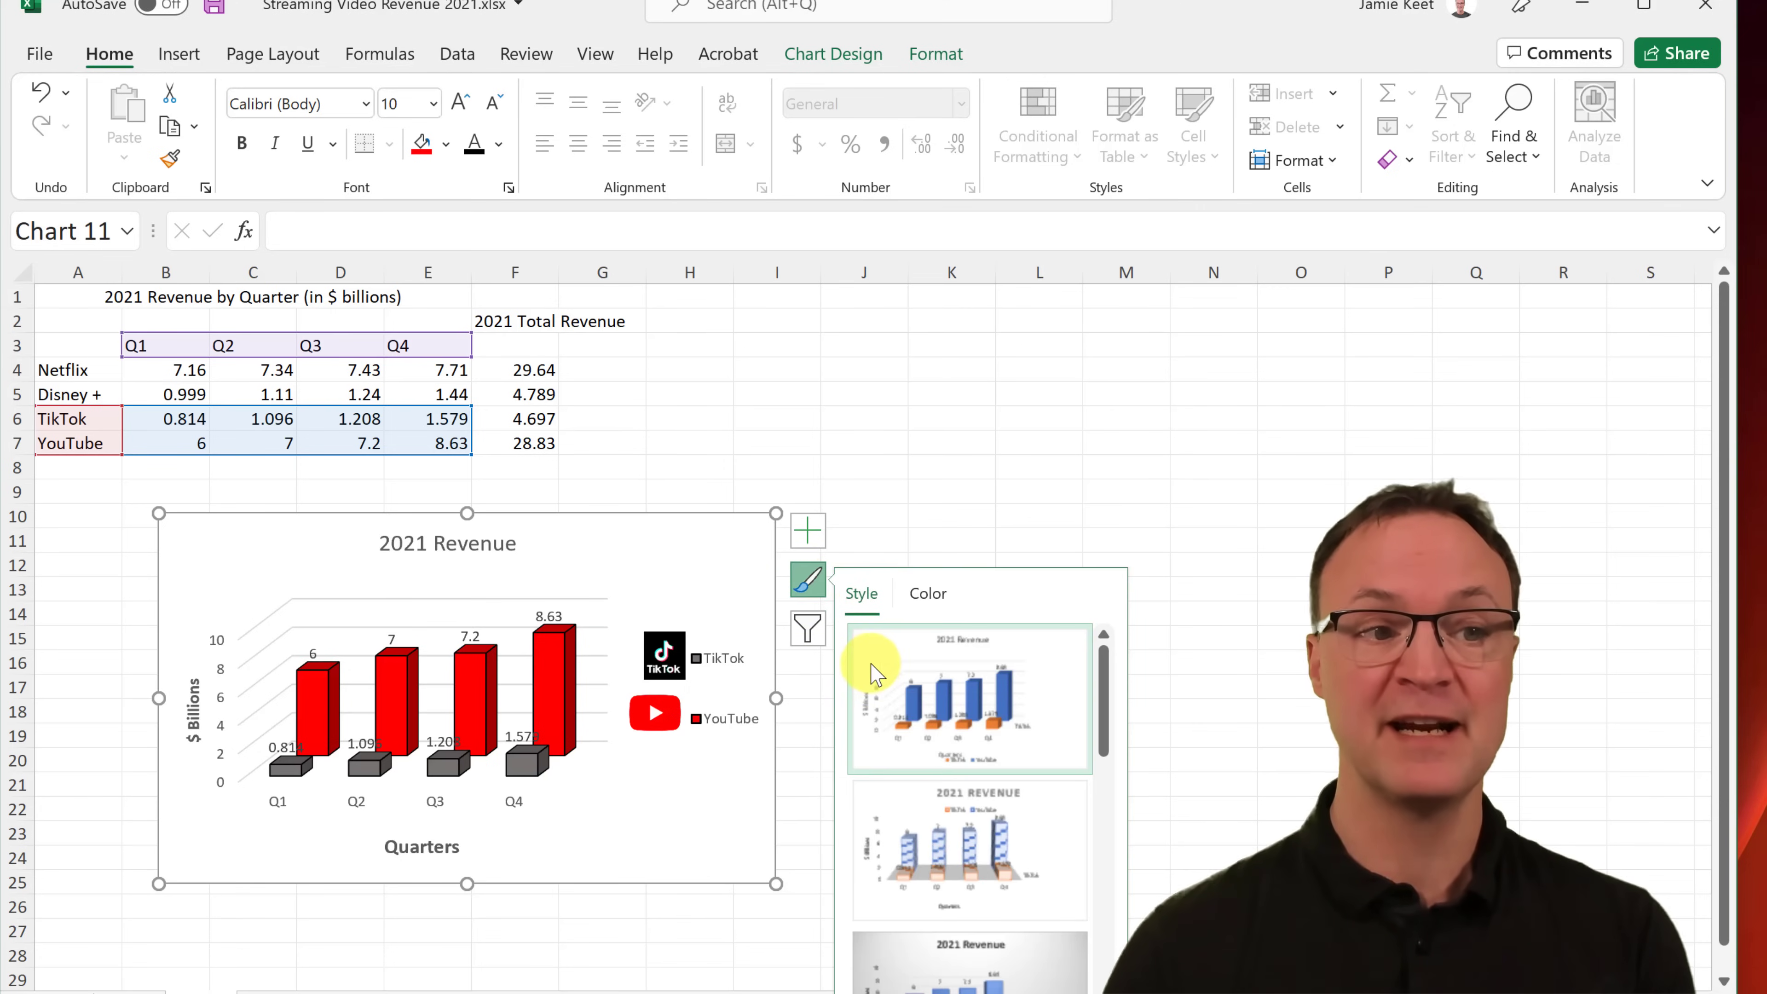
left_click(846, 57)
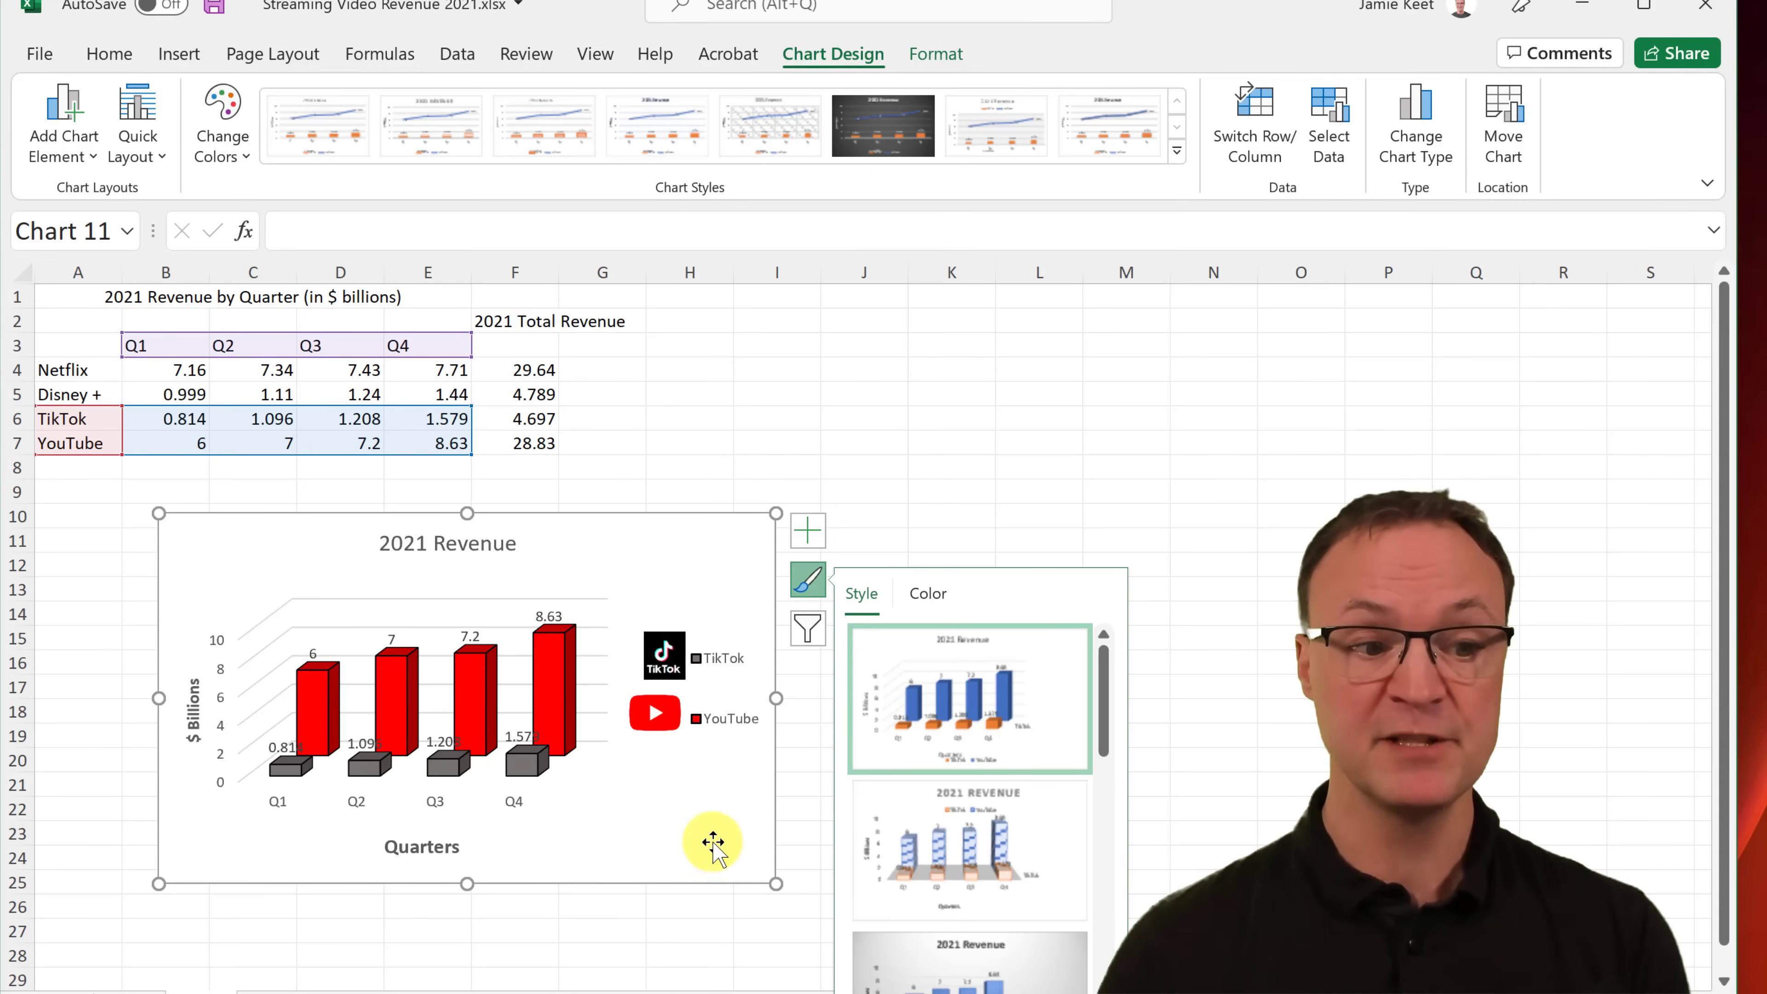
right_click(650, 563)
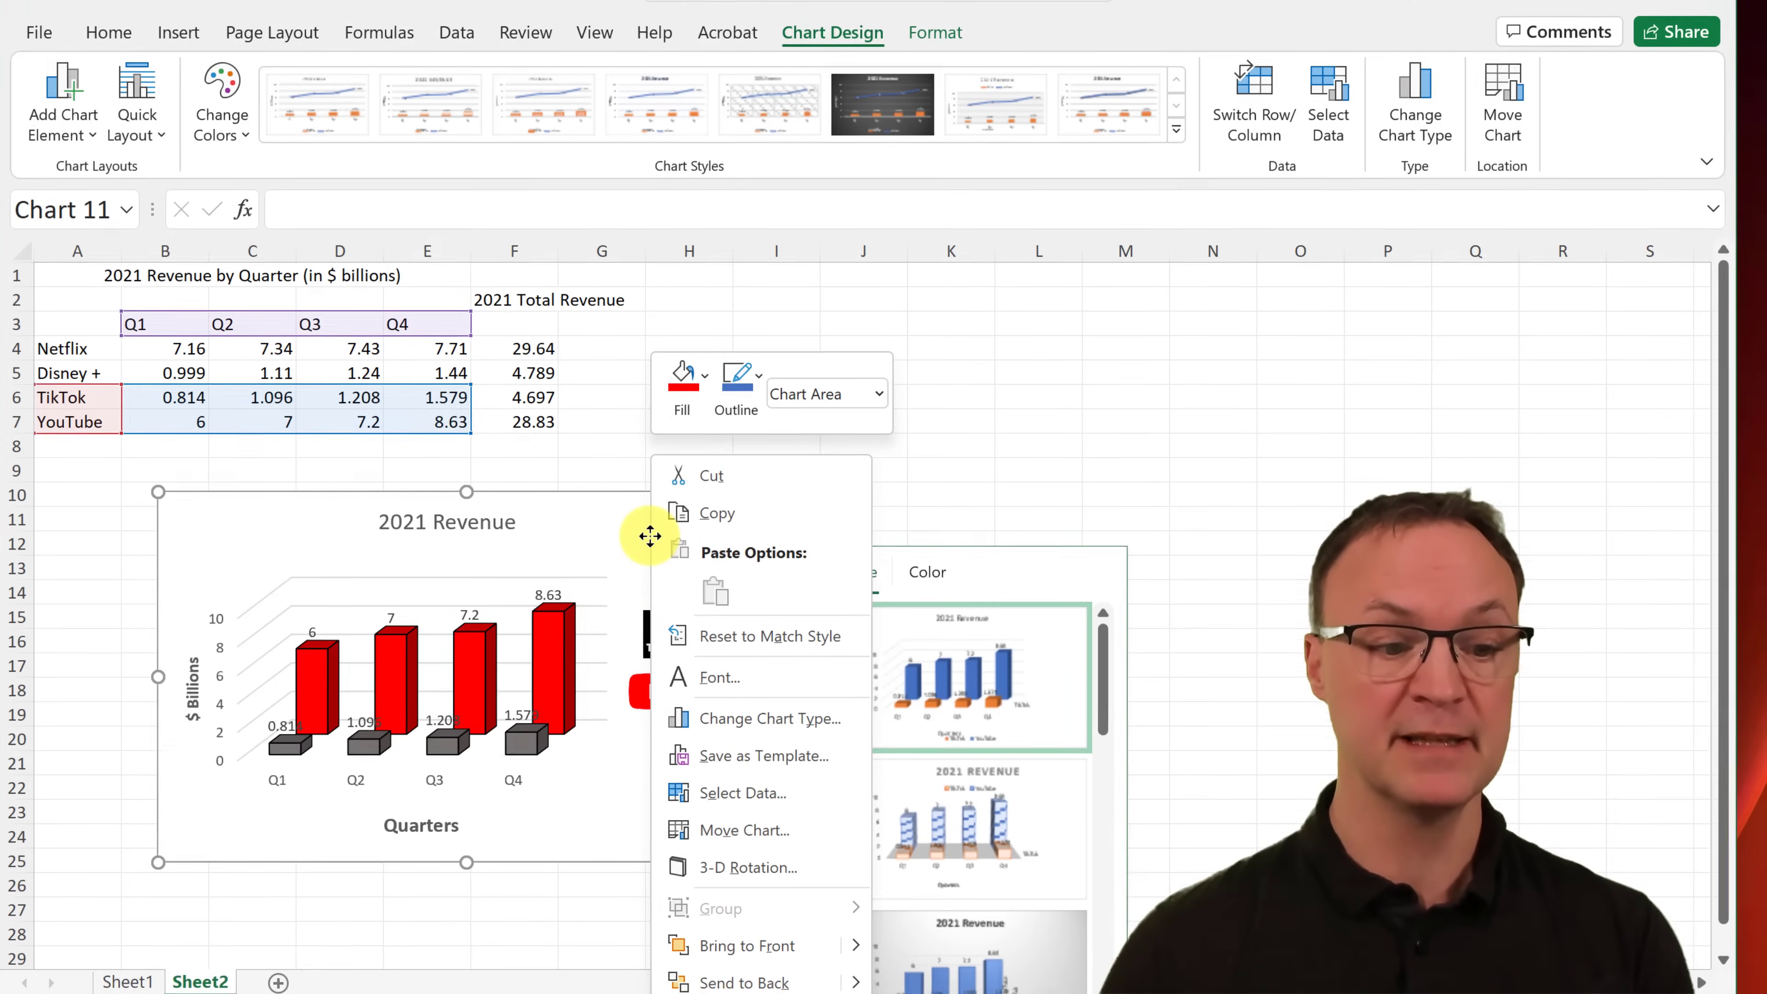